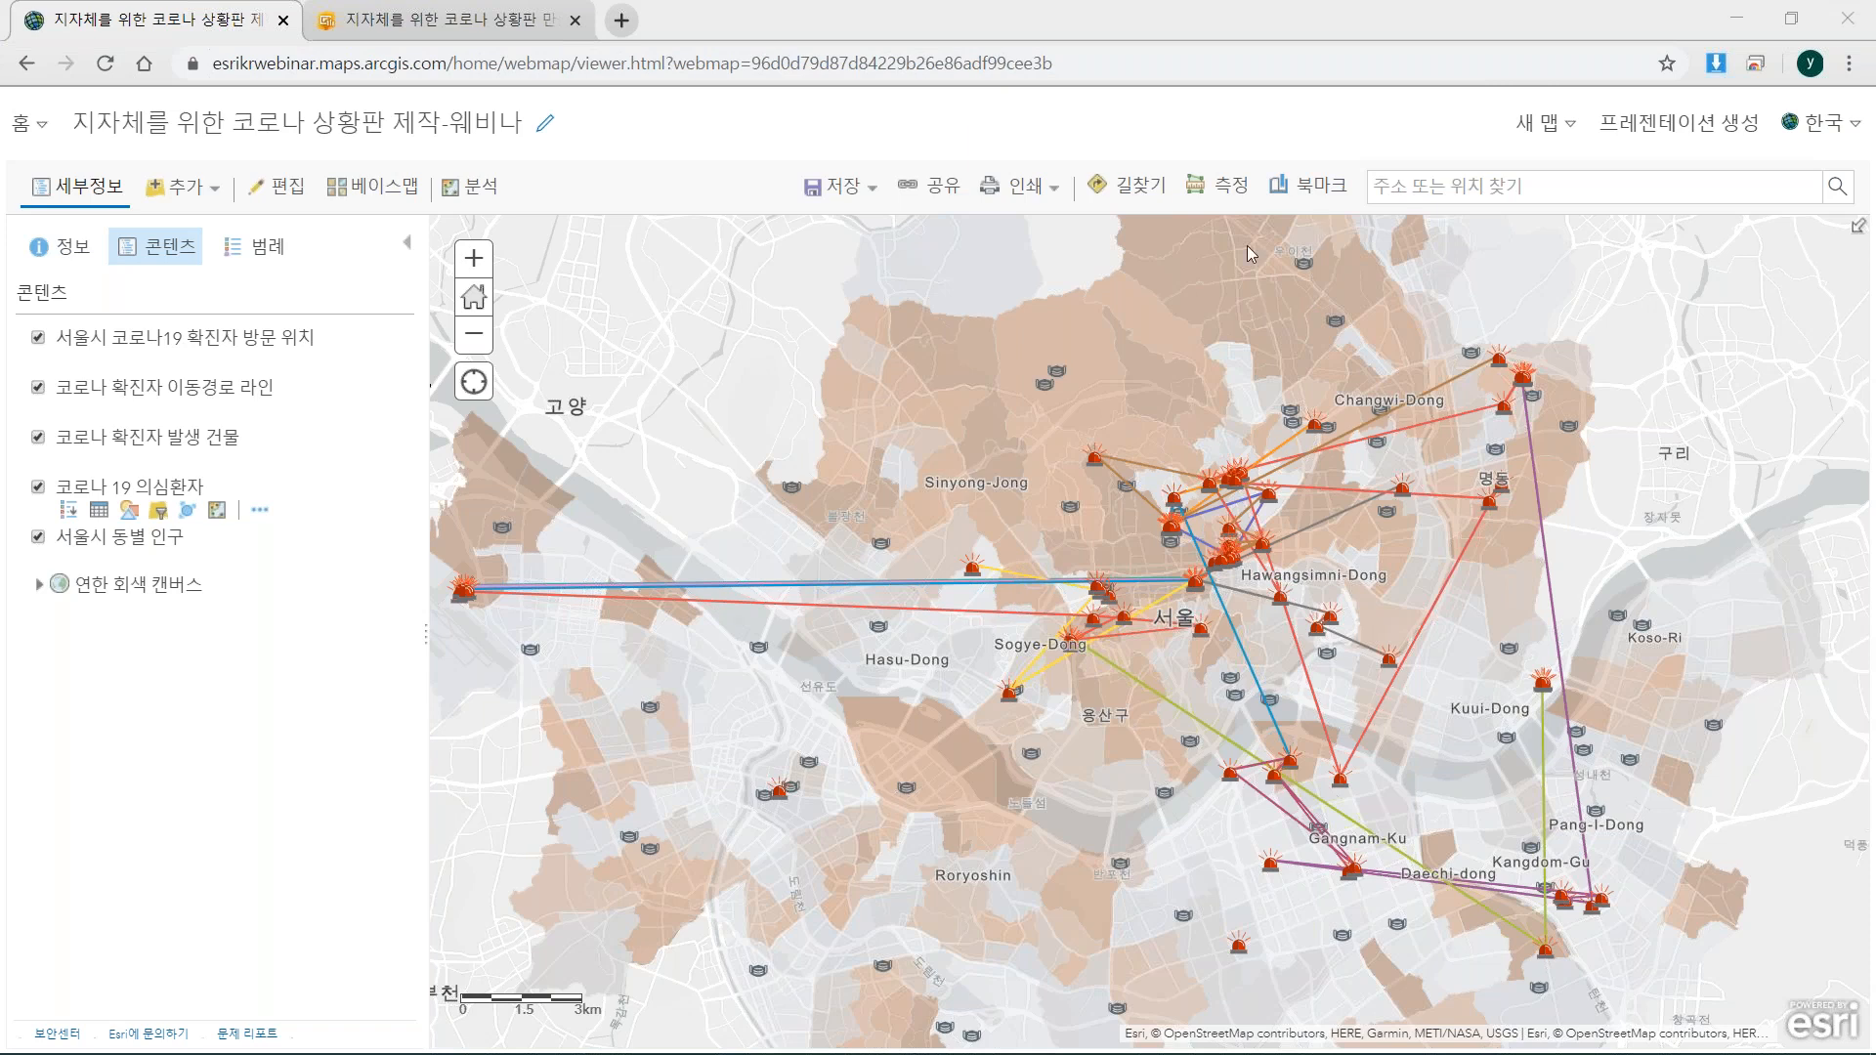
# Open the attribute table of the 서울시 코로나19 확진자 방문 위치 layer, enlarge it and look through its fields.
pyautogui.moveTo(365, 352)
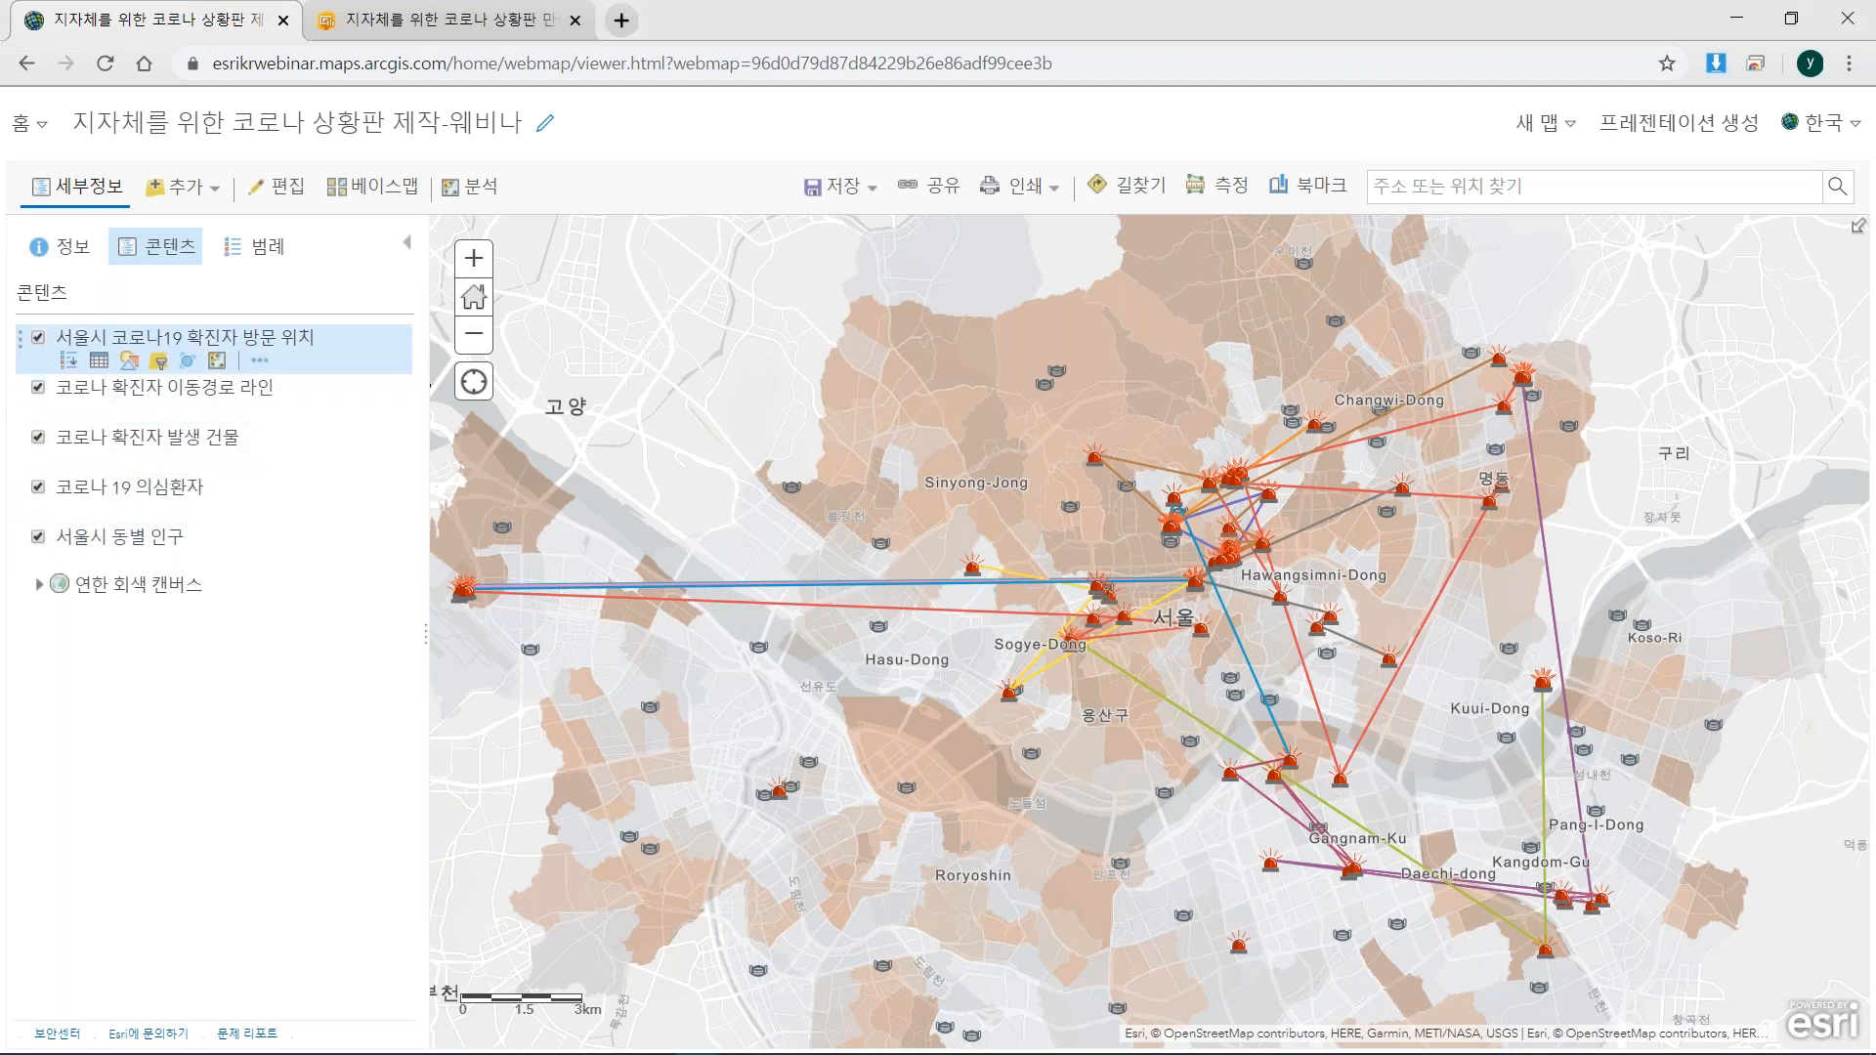
pyautogui.click(98, 361)
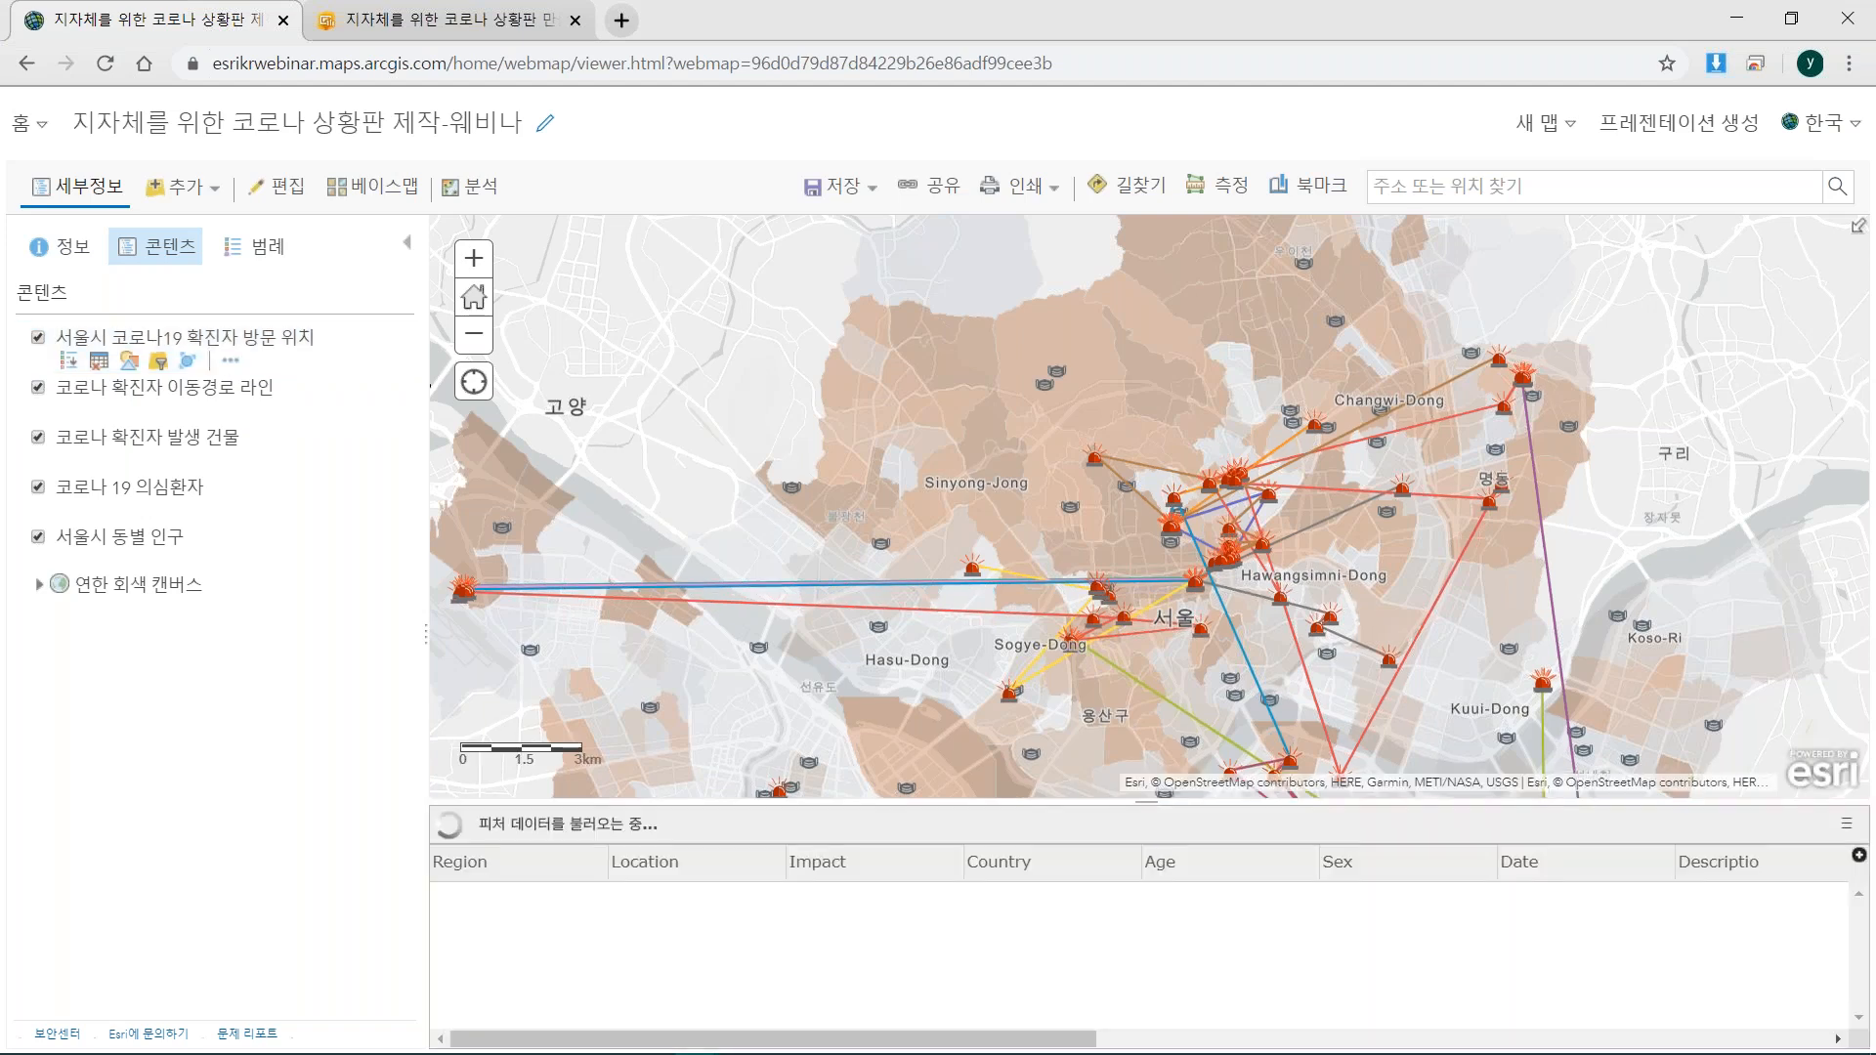
pyautogui.moveTo(673, 803); pyautogui.dragTo(672, 462)
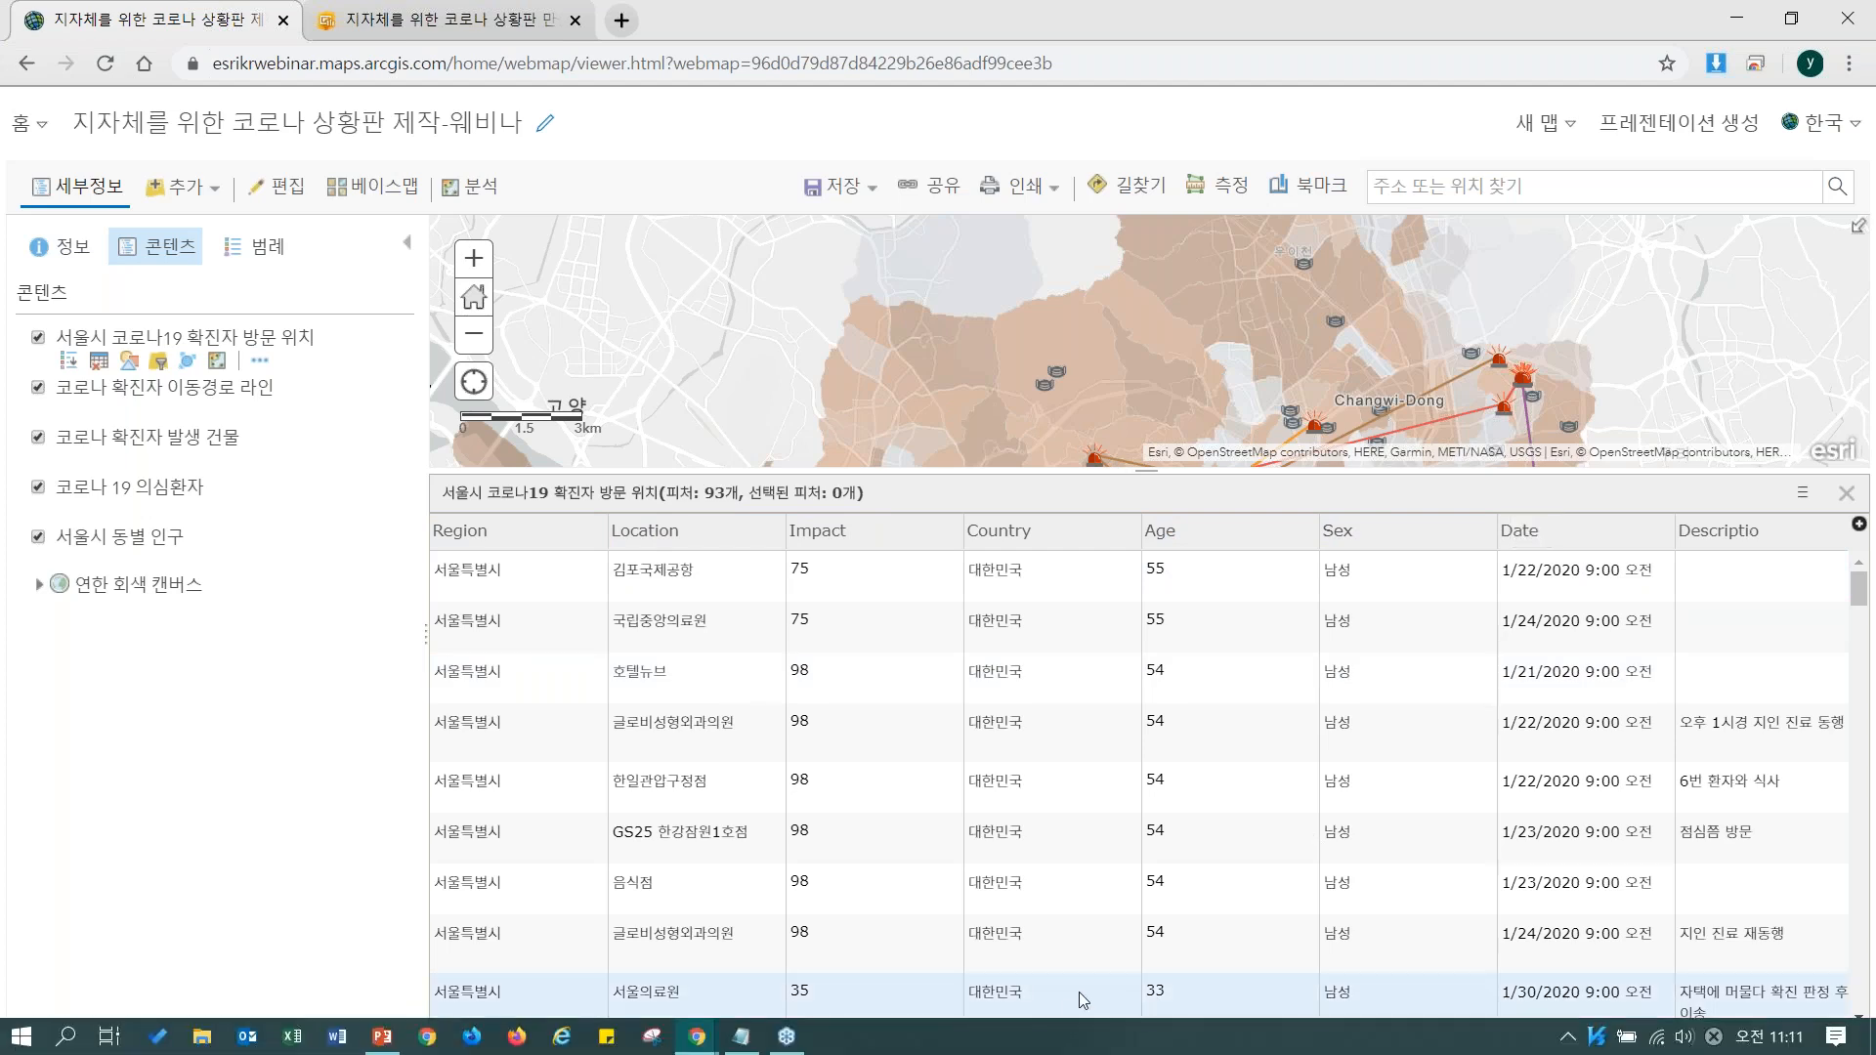
pyautogui.moveTo(1091, 1040); pyautogui.dragTo(1656, 1043)
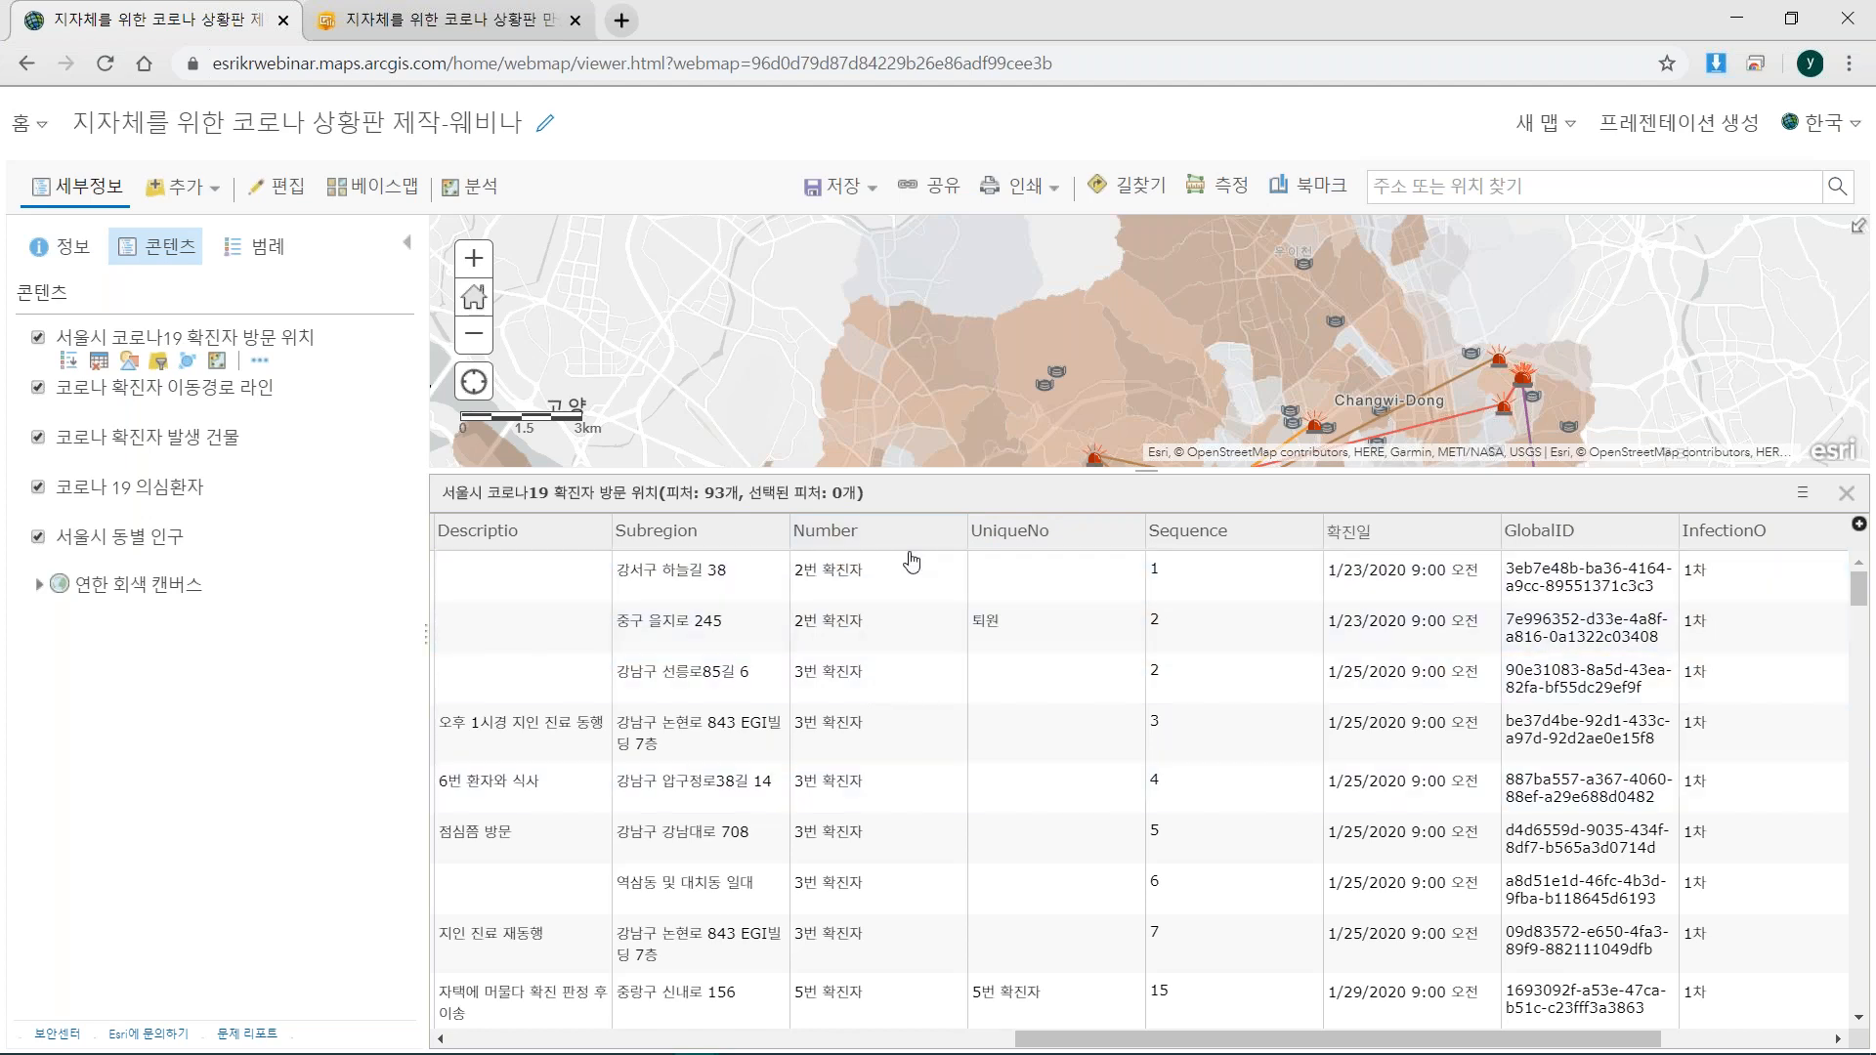
pyautogui.moveTo(1130, 1043); pyautogui.dragTo(627, 982)
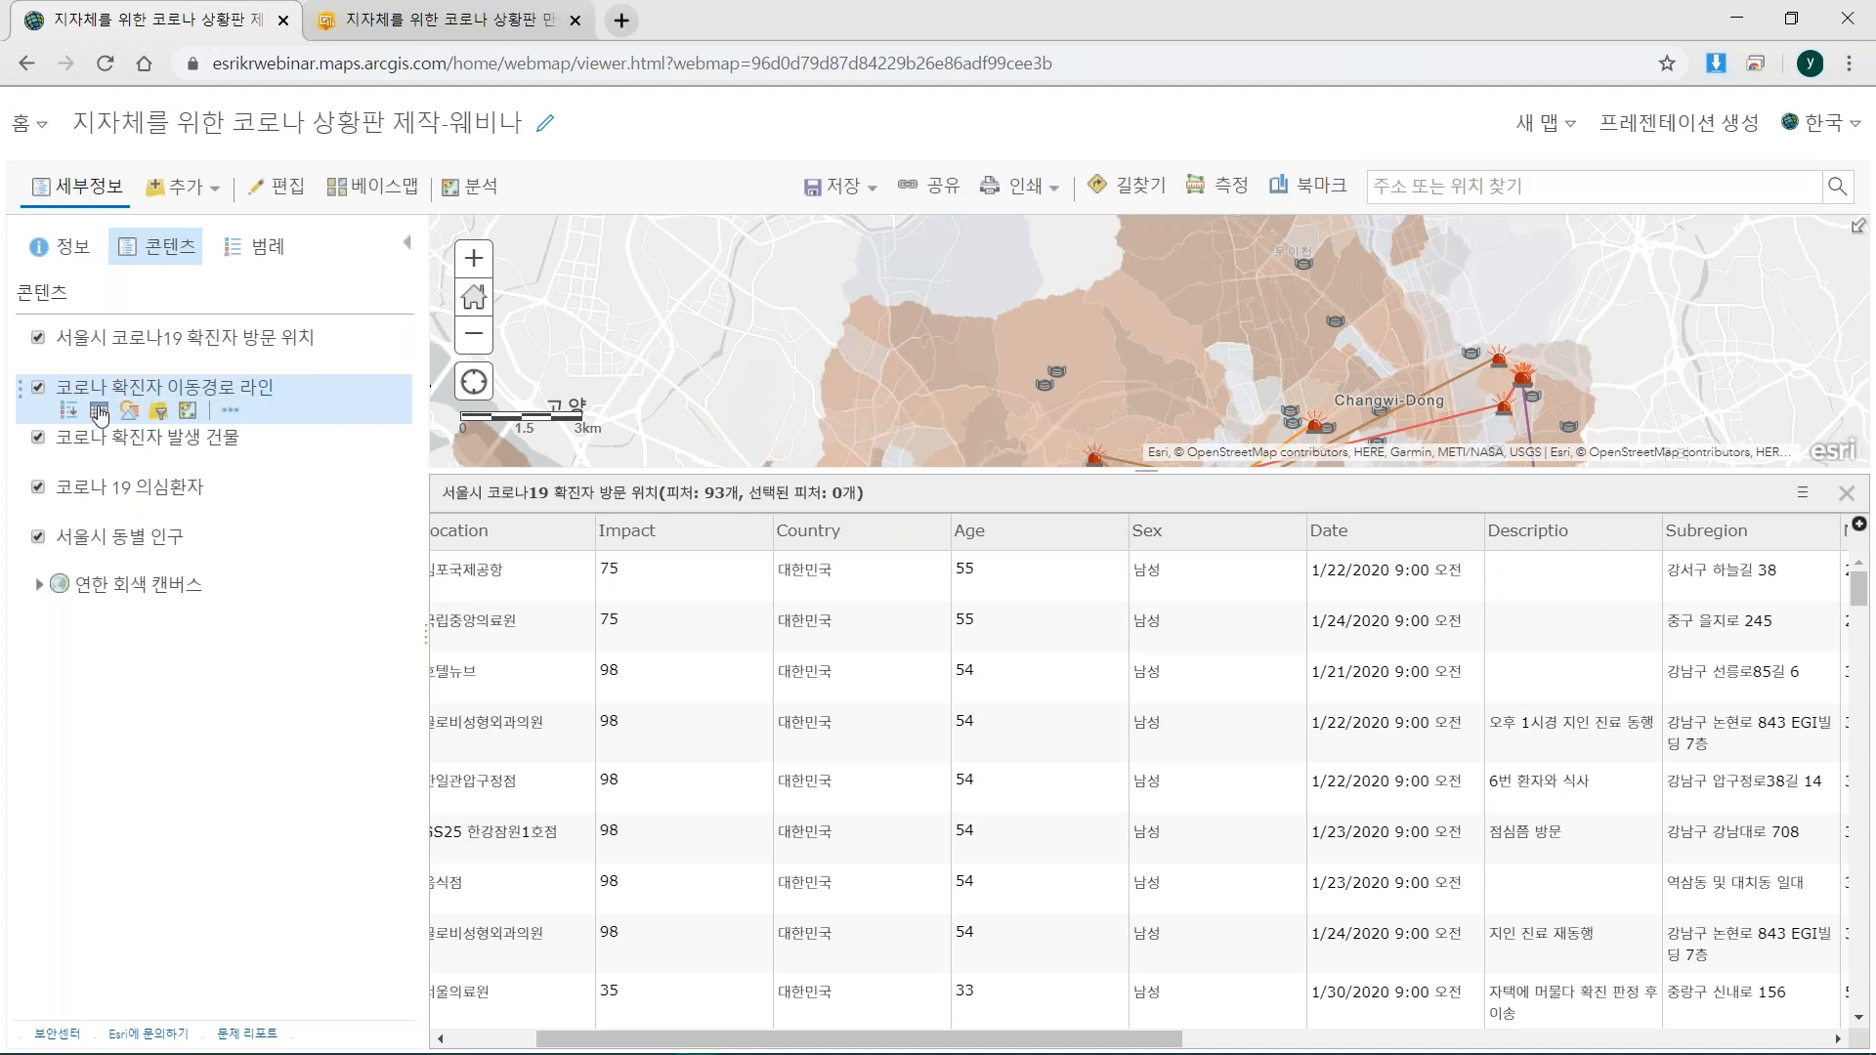
# Show the attribute table of the 코로나 확진자 이동경로 라인 layer and enlarge it.
pyautogui.click(100, 412)
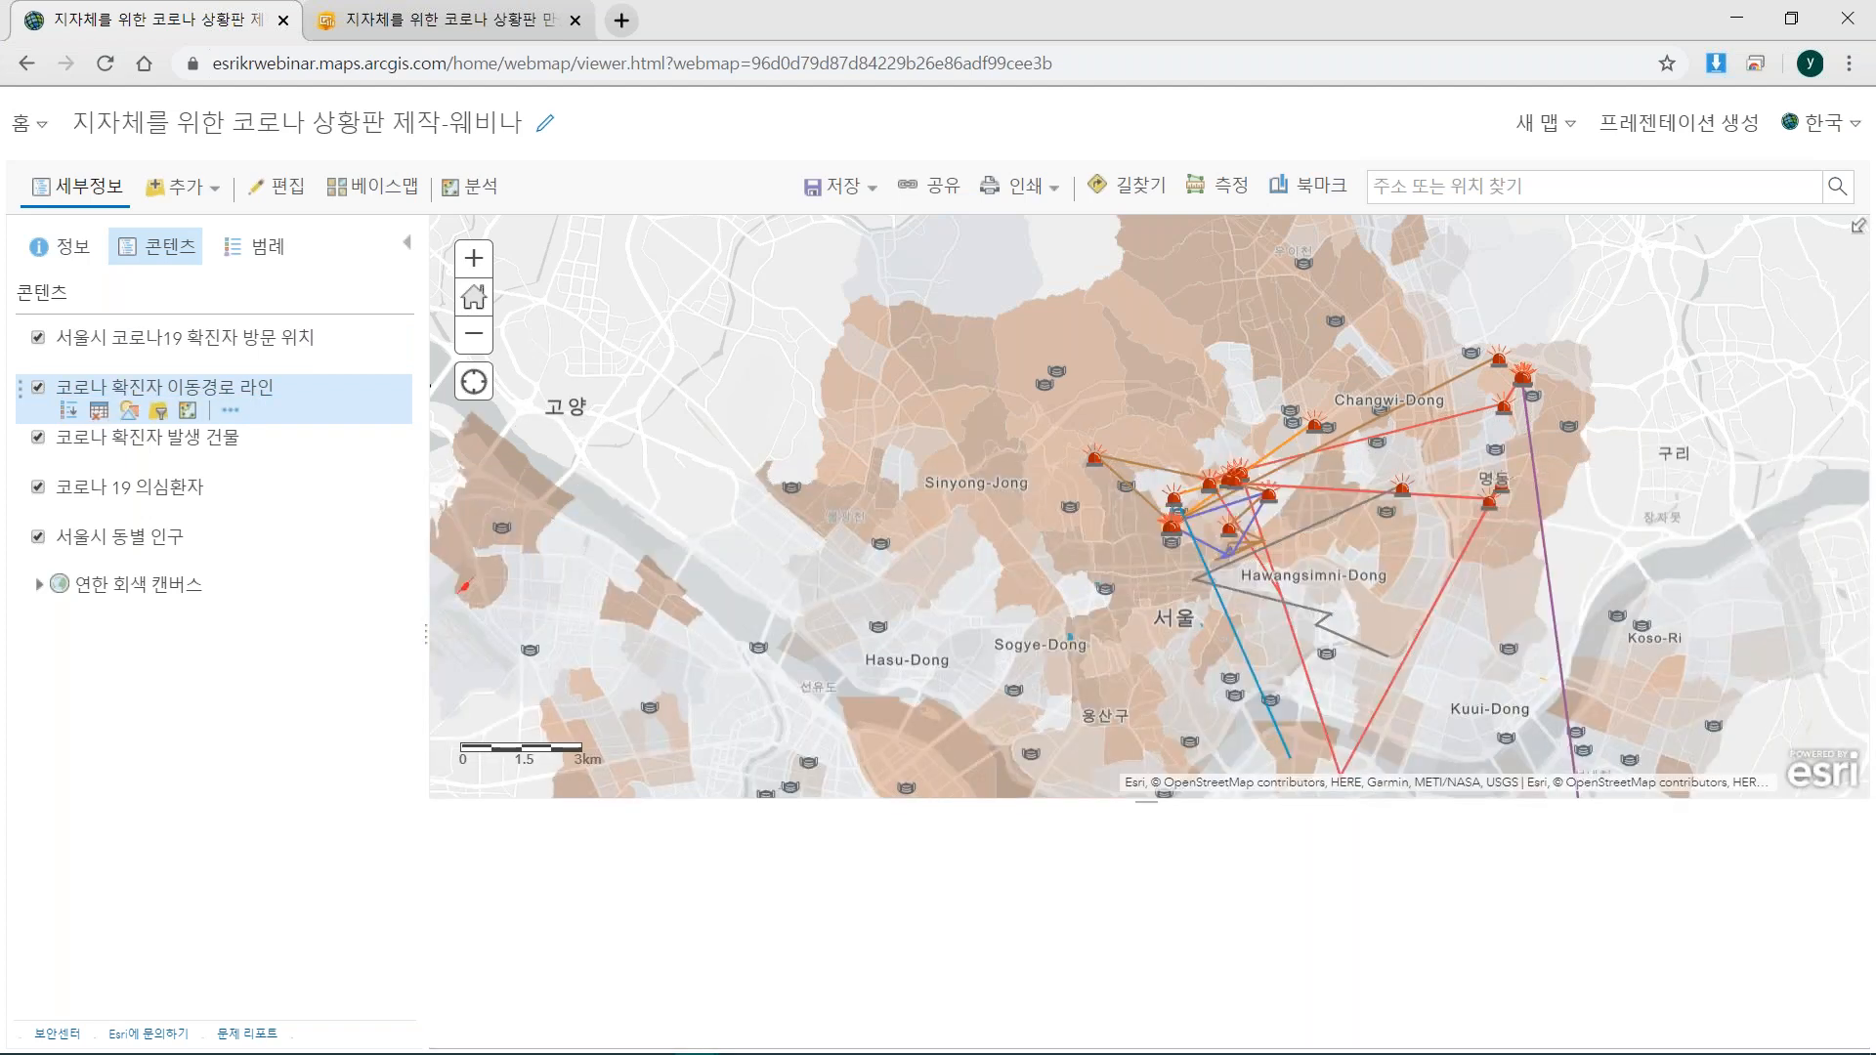
pyautogui.click(99, 413)
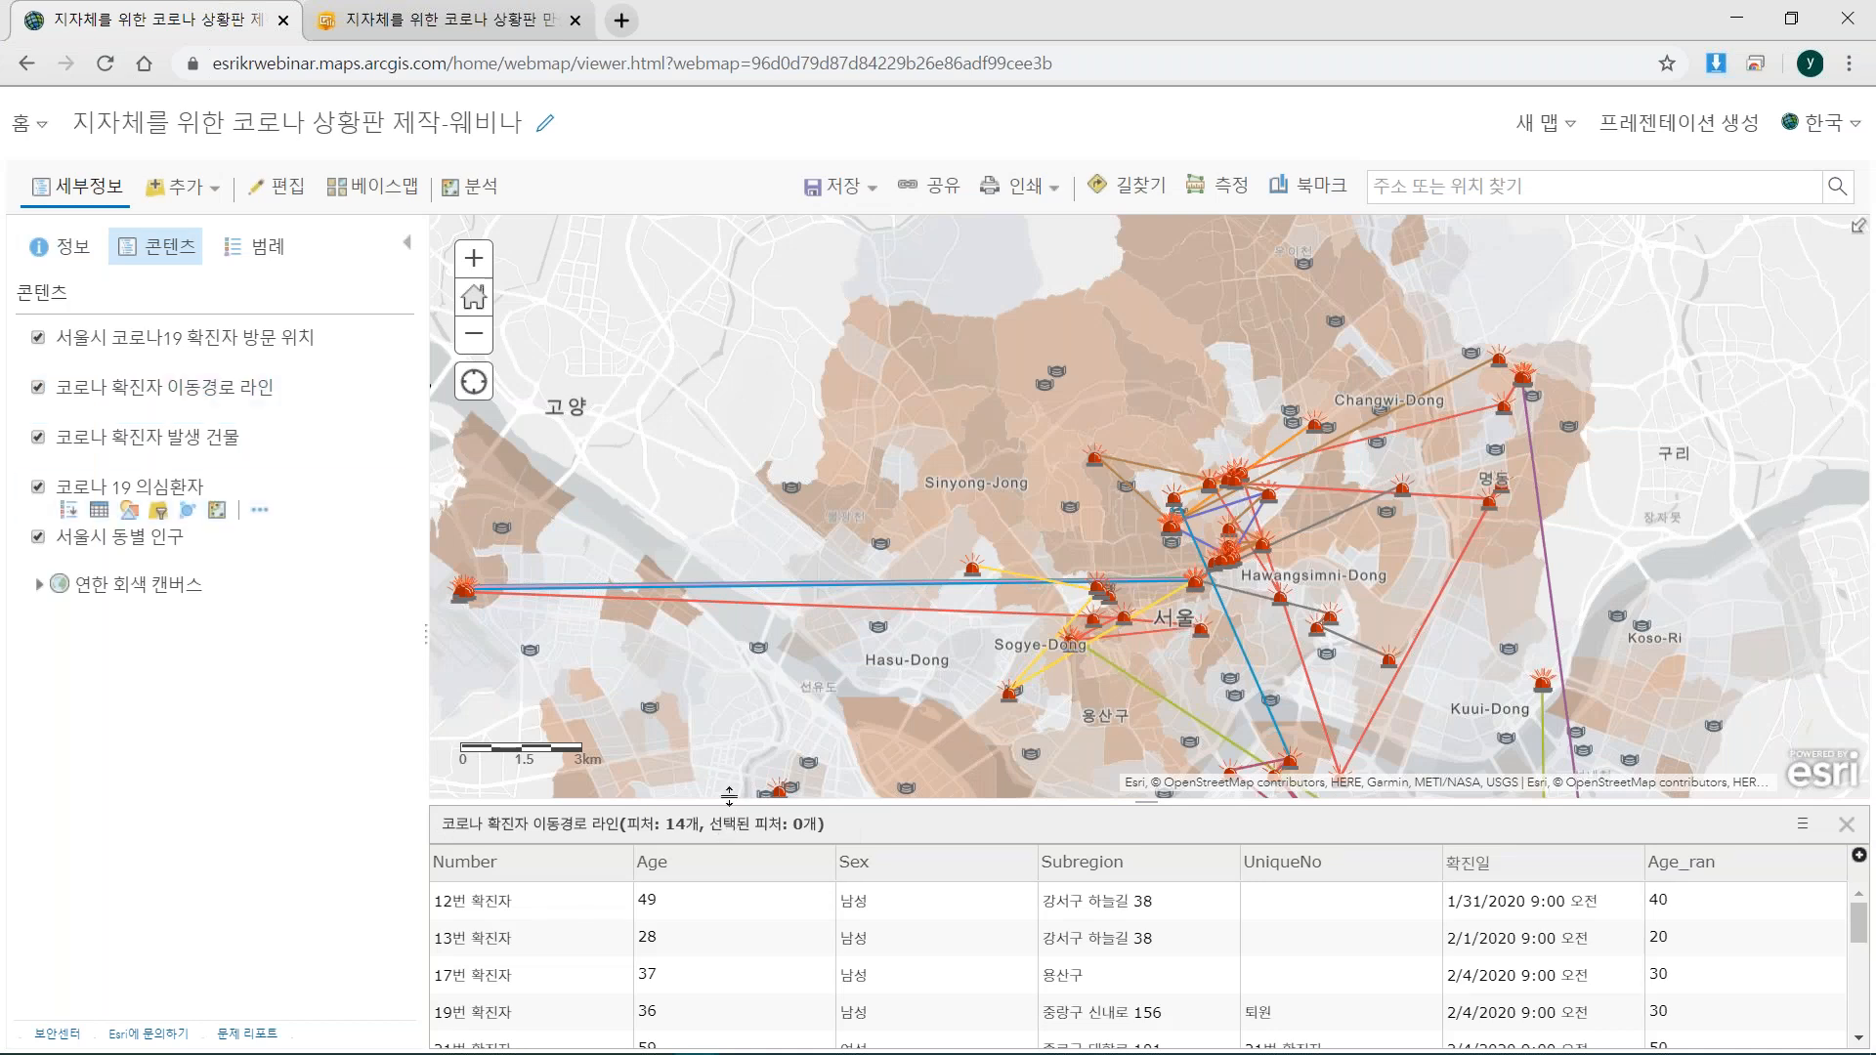
pyautogui.moveTo(732, 801); pyautogui.dragTo(743, 586)
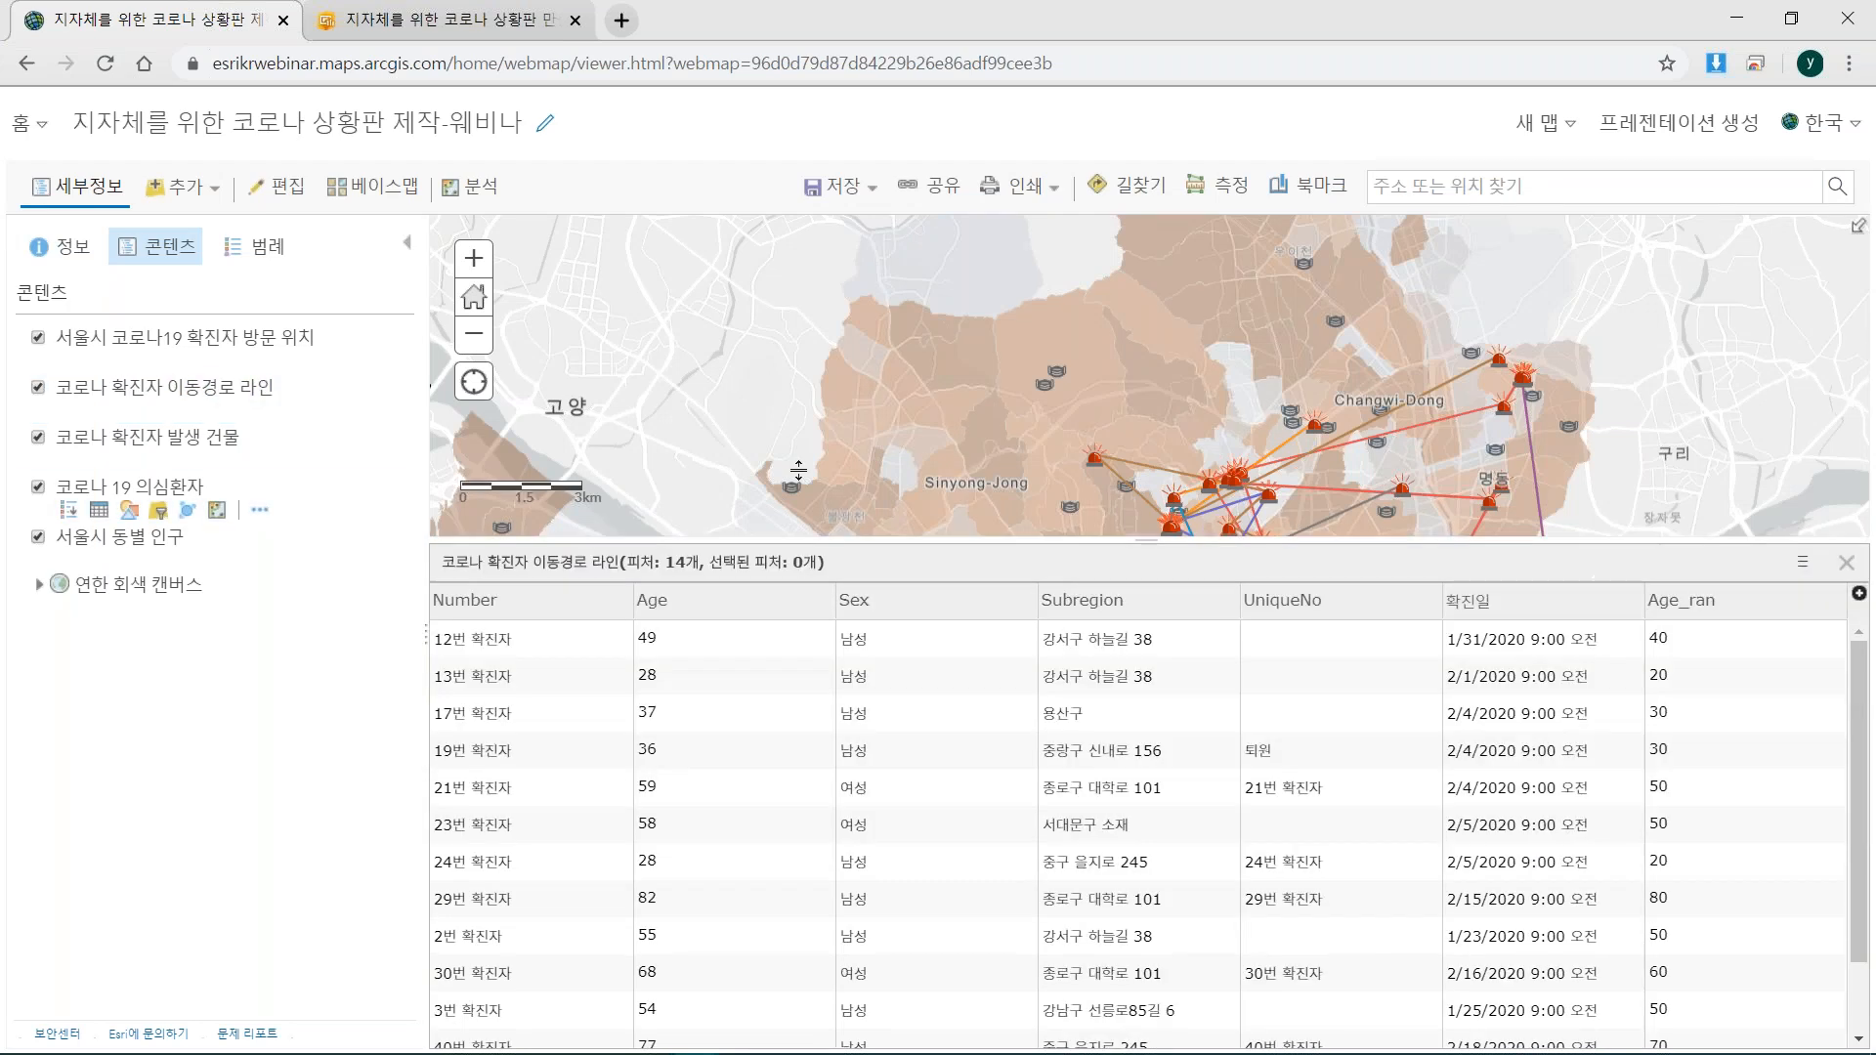
# Highlight individual patient routes on the map from the route table, including 21번 확진자, and close the table.
pyautogui.click(1116, 446)
pyautogui.moveTo(1117, 384); pyautogui.dragTo(1133, 200)
pyautogui.click(733, 730)
pyautogui.click(727, 771)
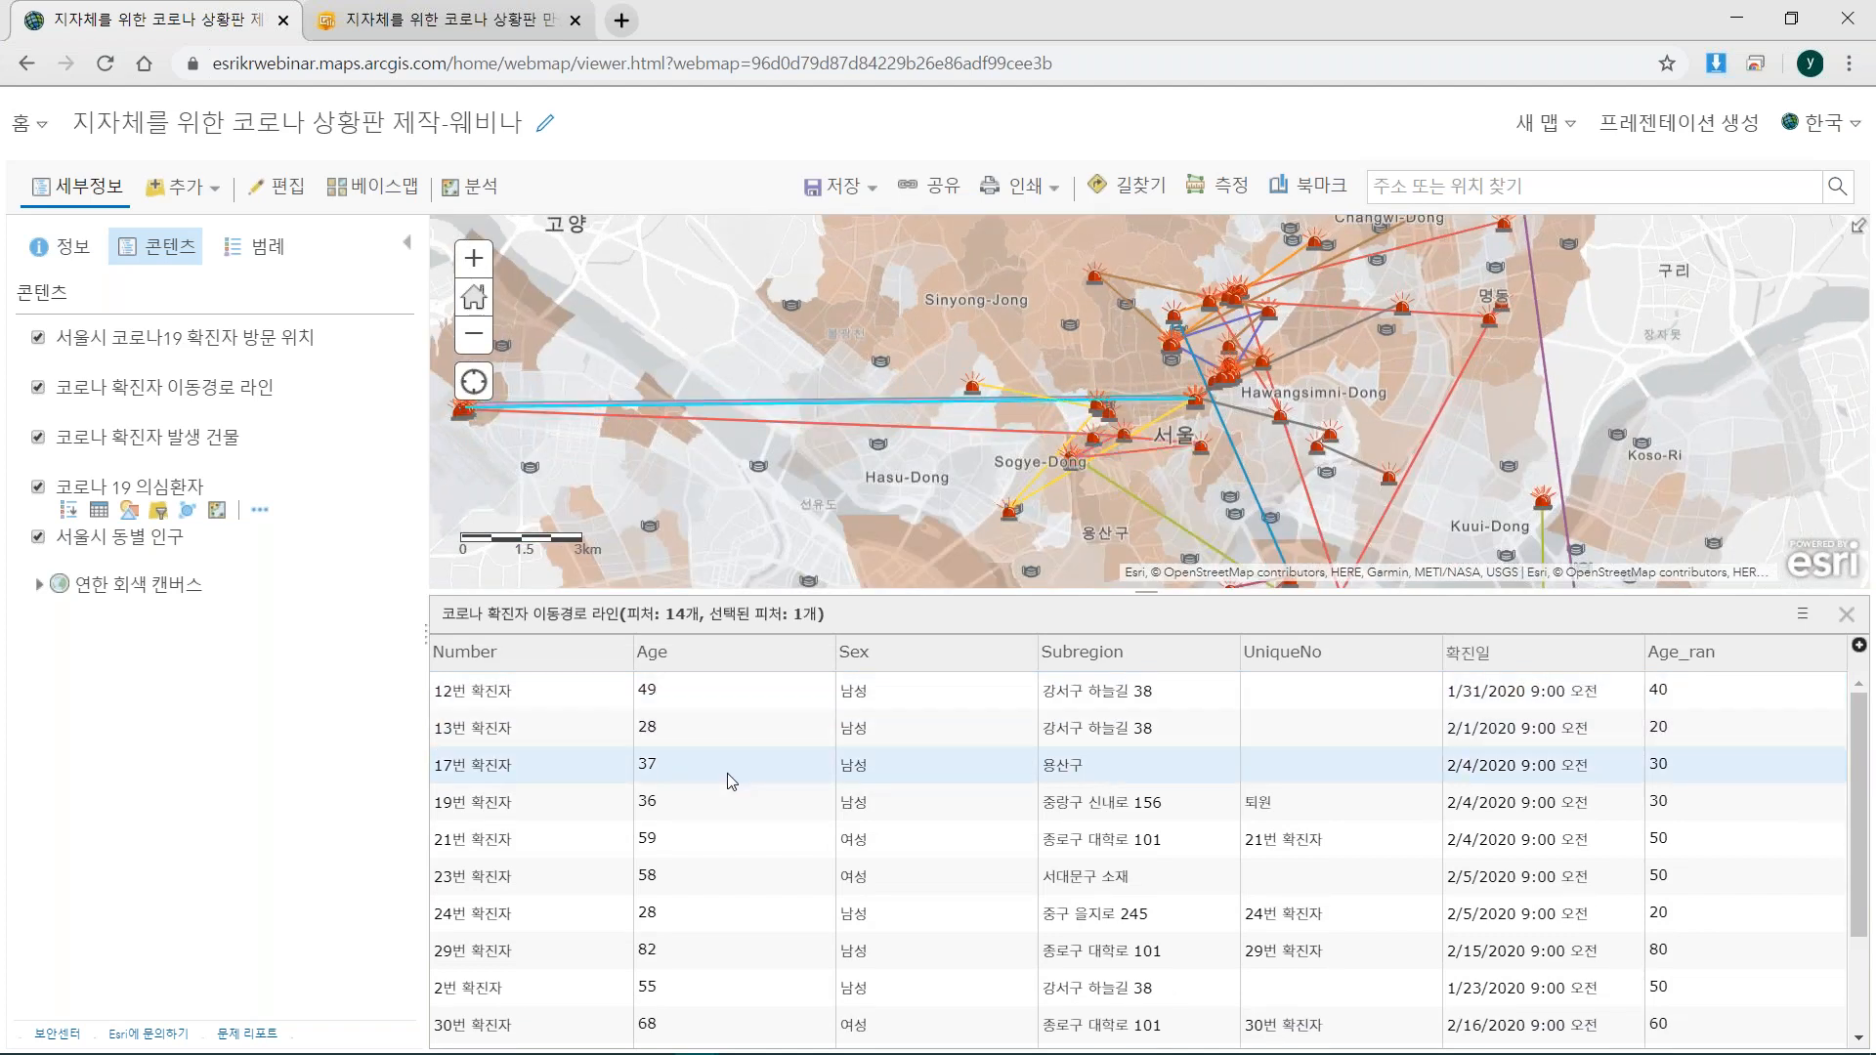
pyautogui.click(723, 827)
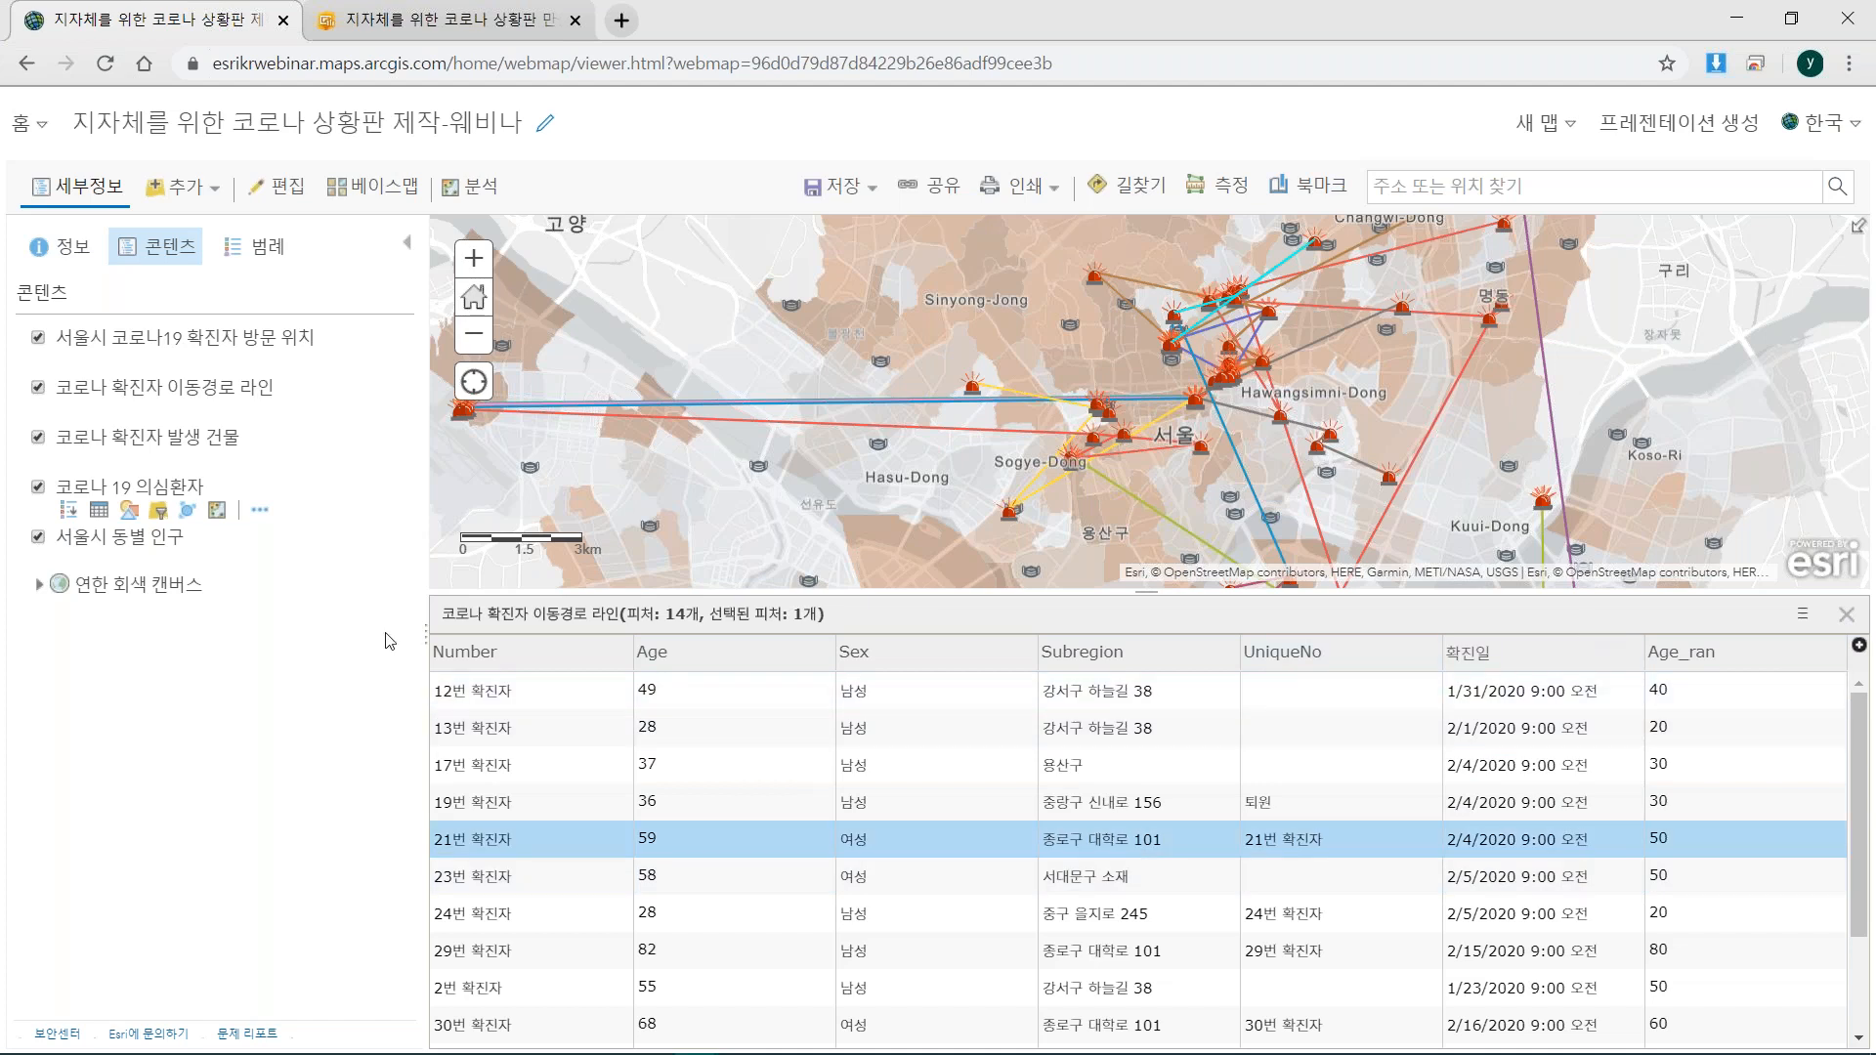
pyautogui.click(471, 653)
pyautogui.click(597, 626)
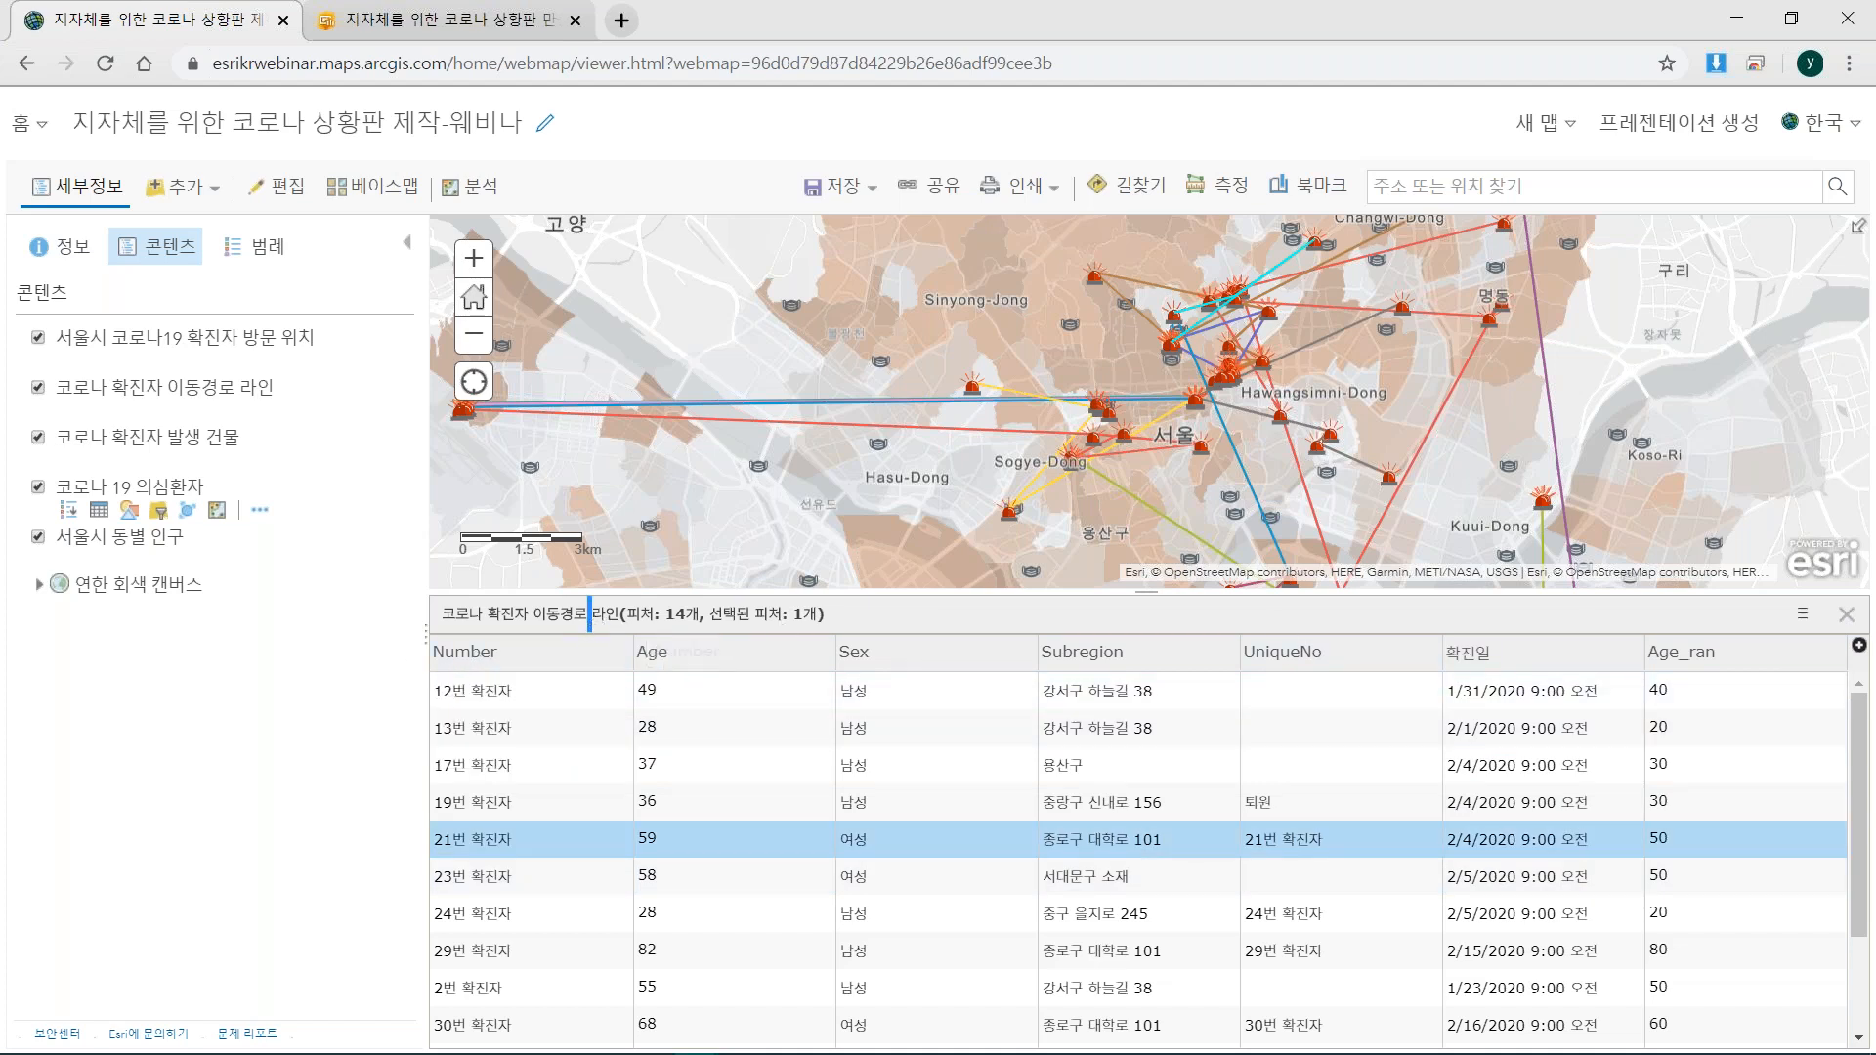
pyautogui.click(1847, 615)
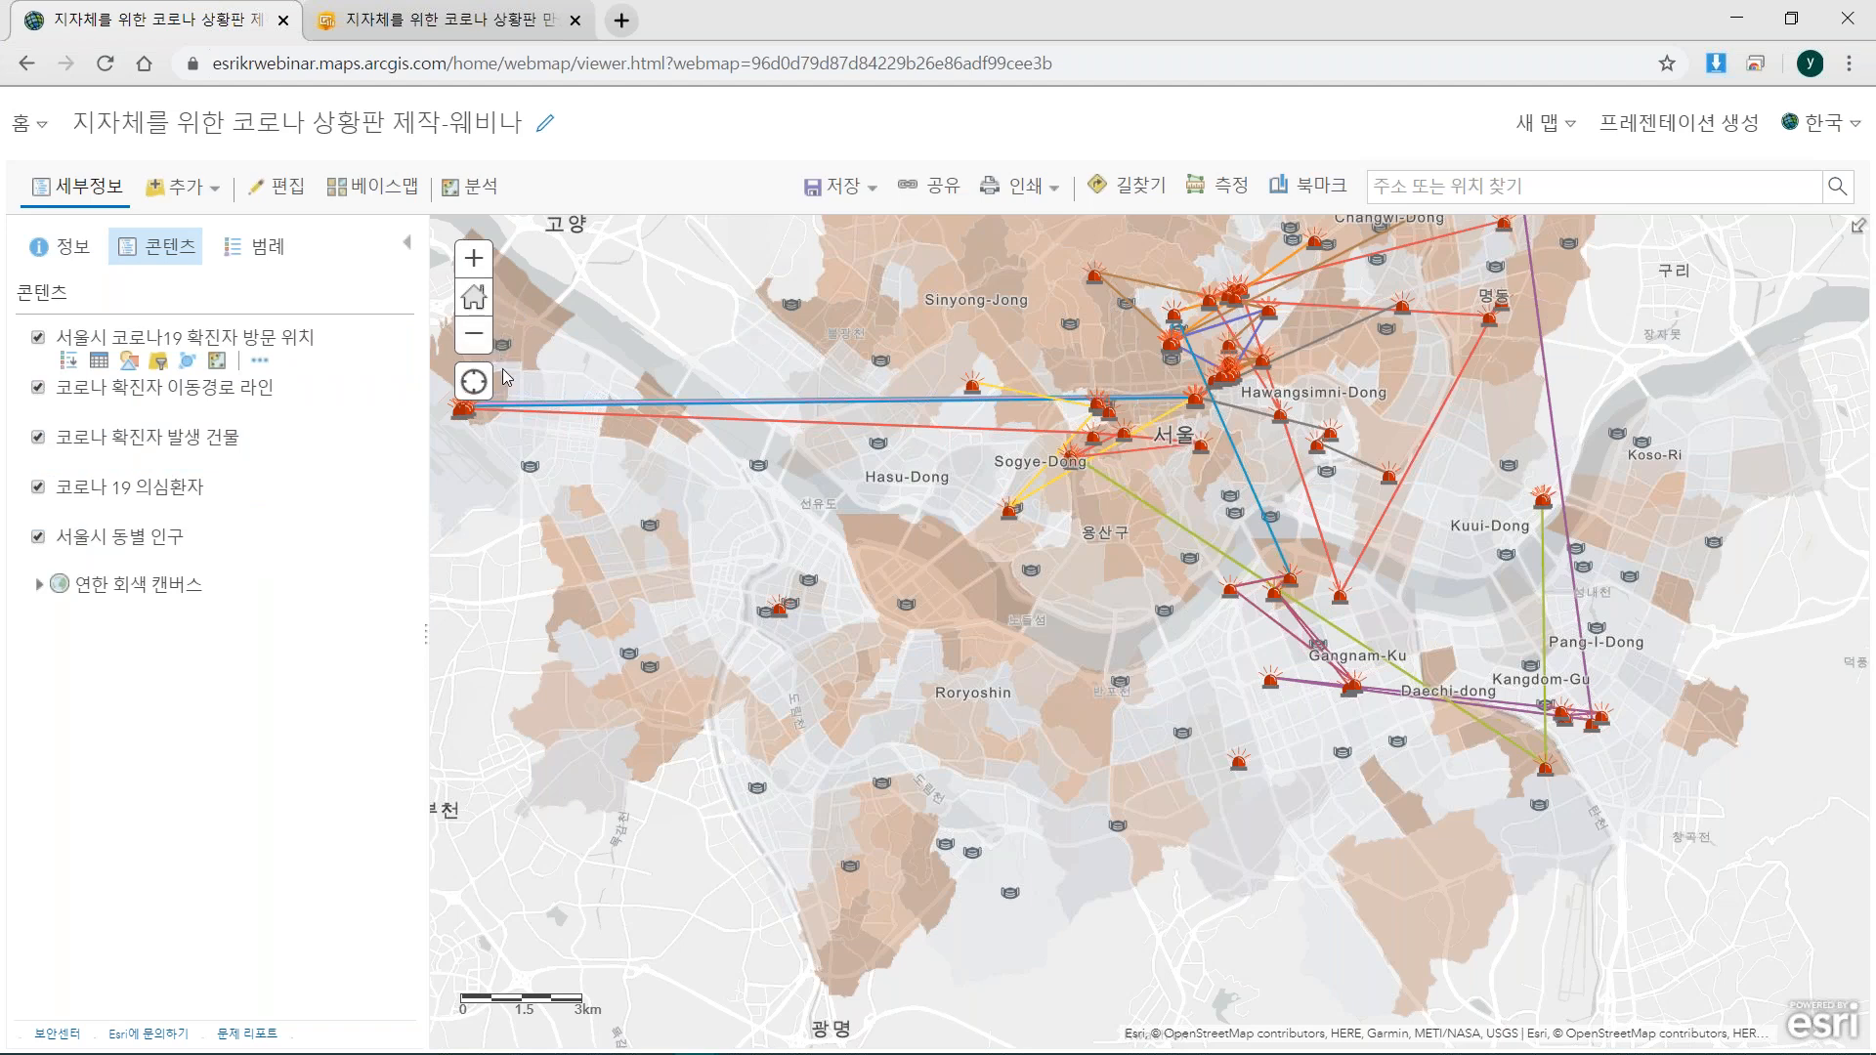
# Start editing the map and place a new 서울시 코로나19 확진자 방문 위치 point on a building east of 양녕로.
pyautogui.click(286, 198)
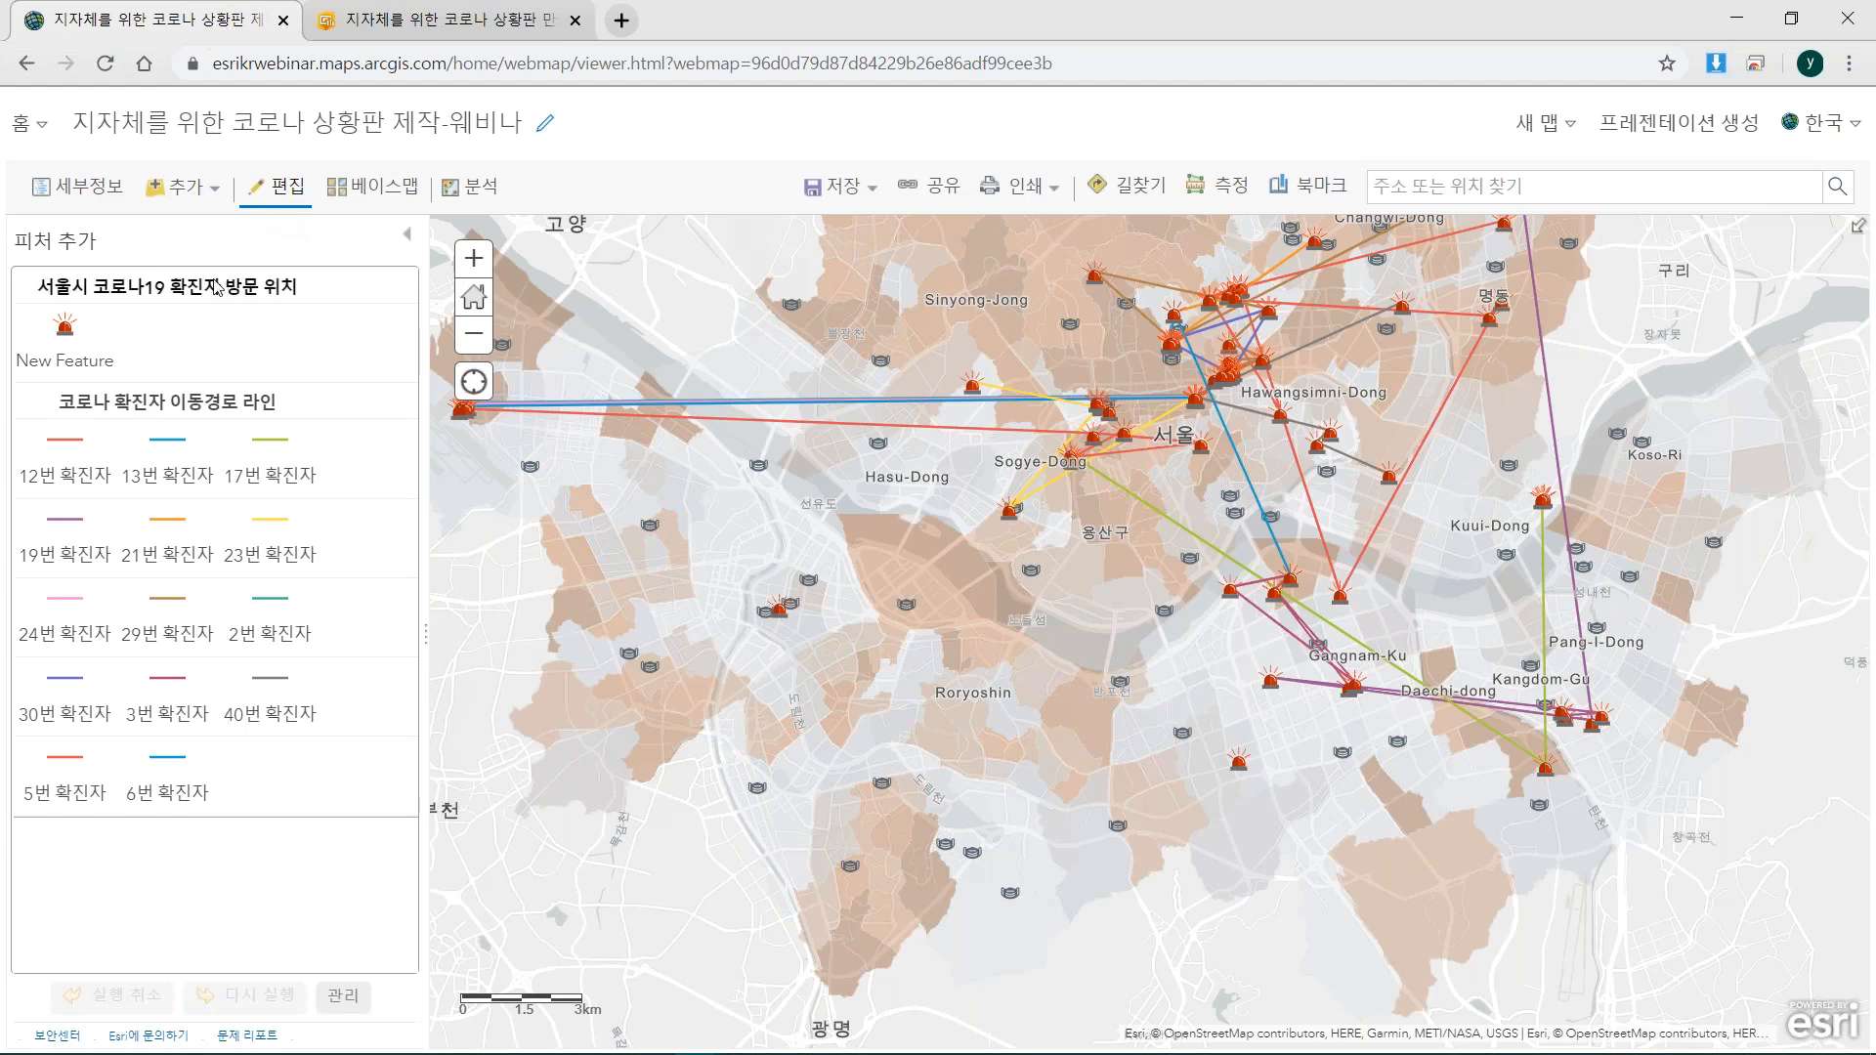
pyautogui.click(69, 348)
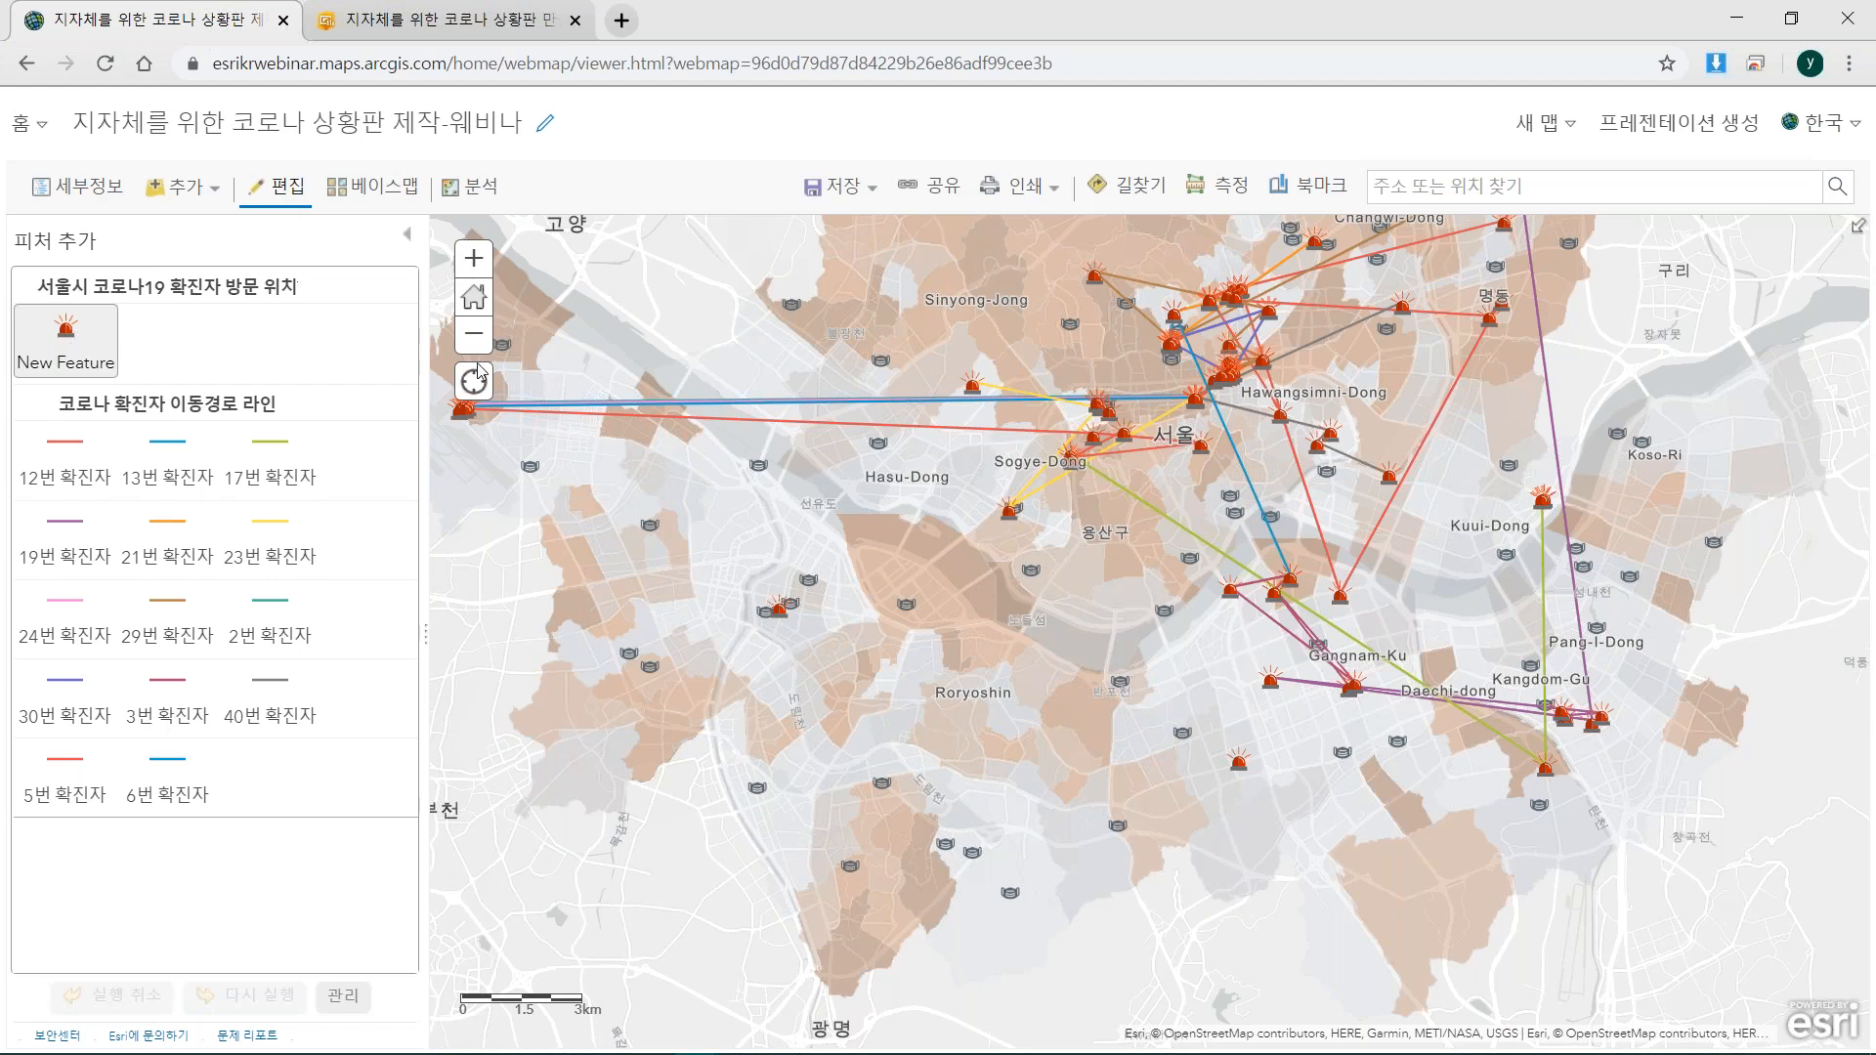
pyautogui.scroll(4, 983, 702)
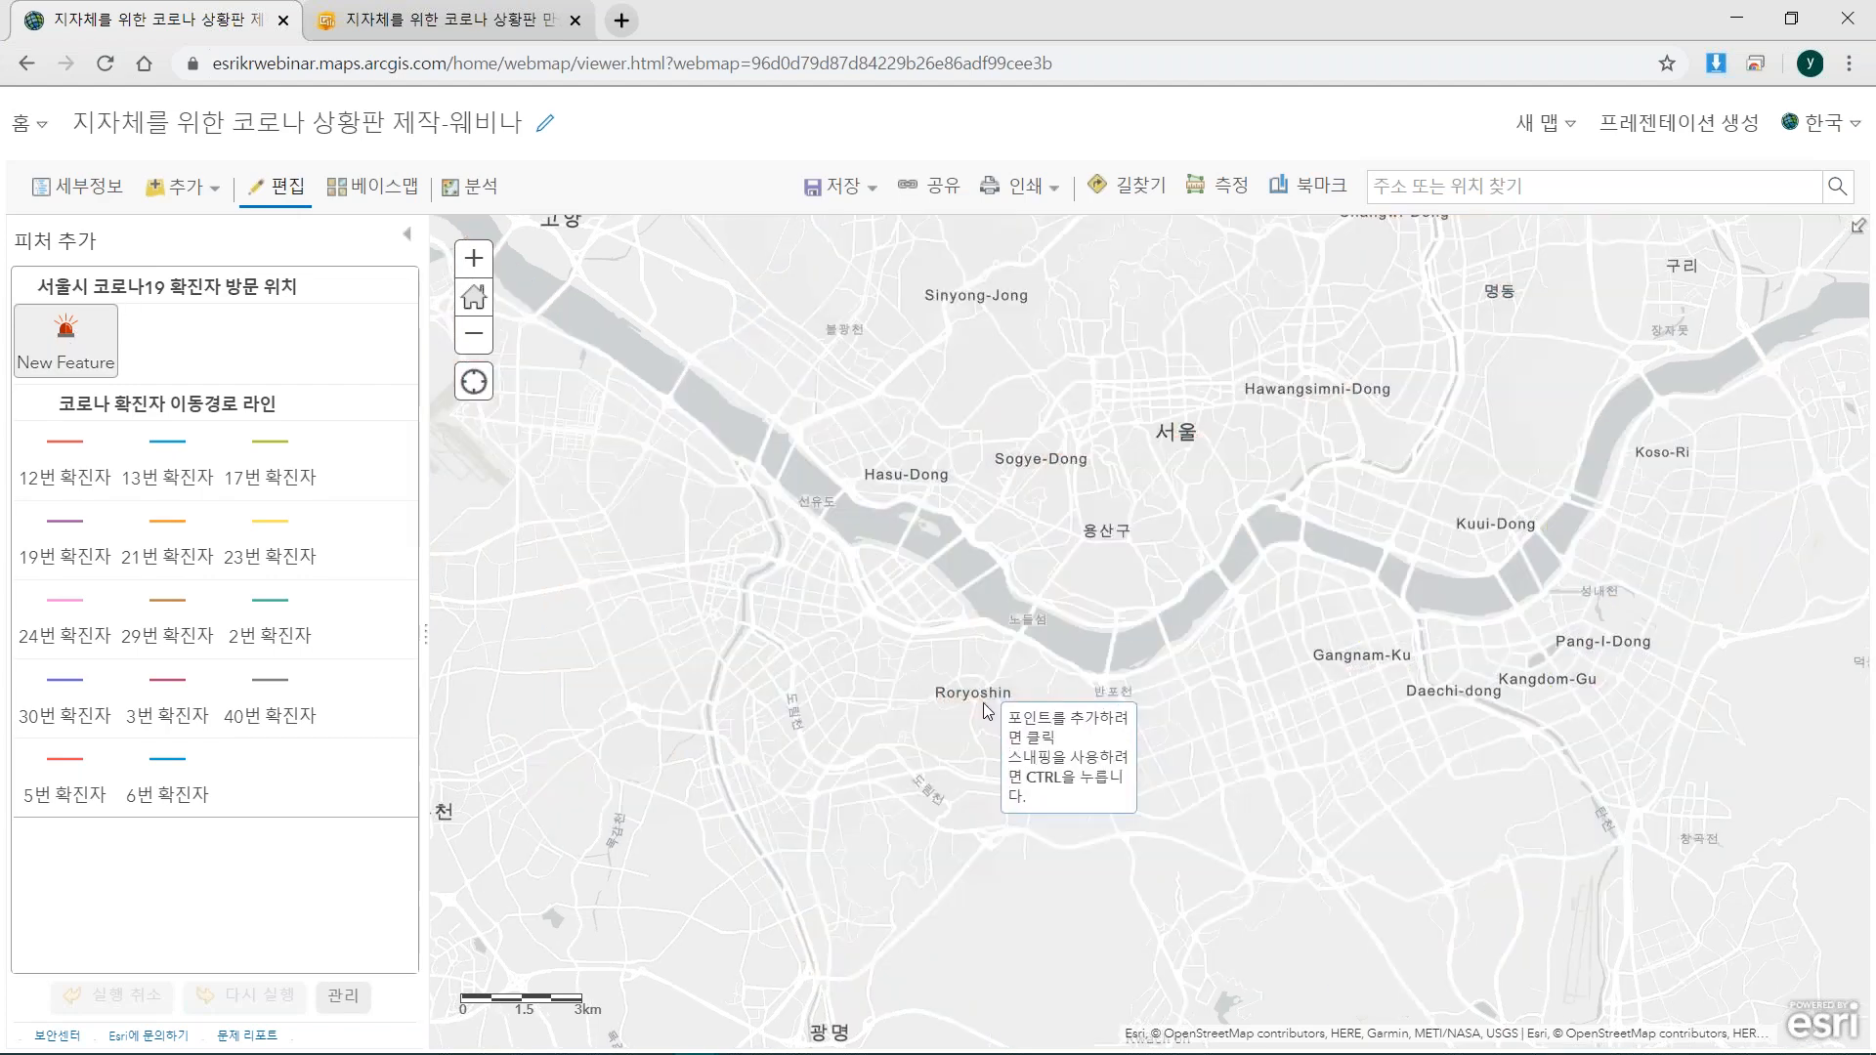
pyautogui.scroll(2, 973, 696)
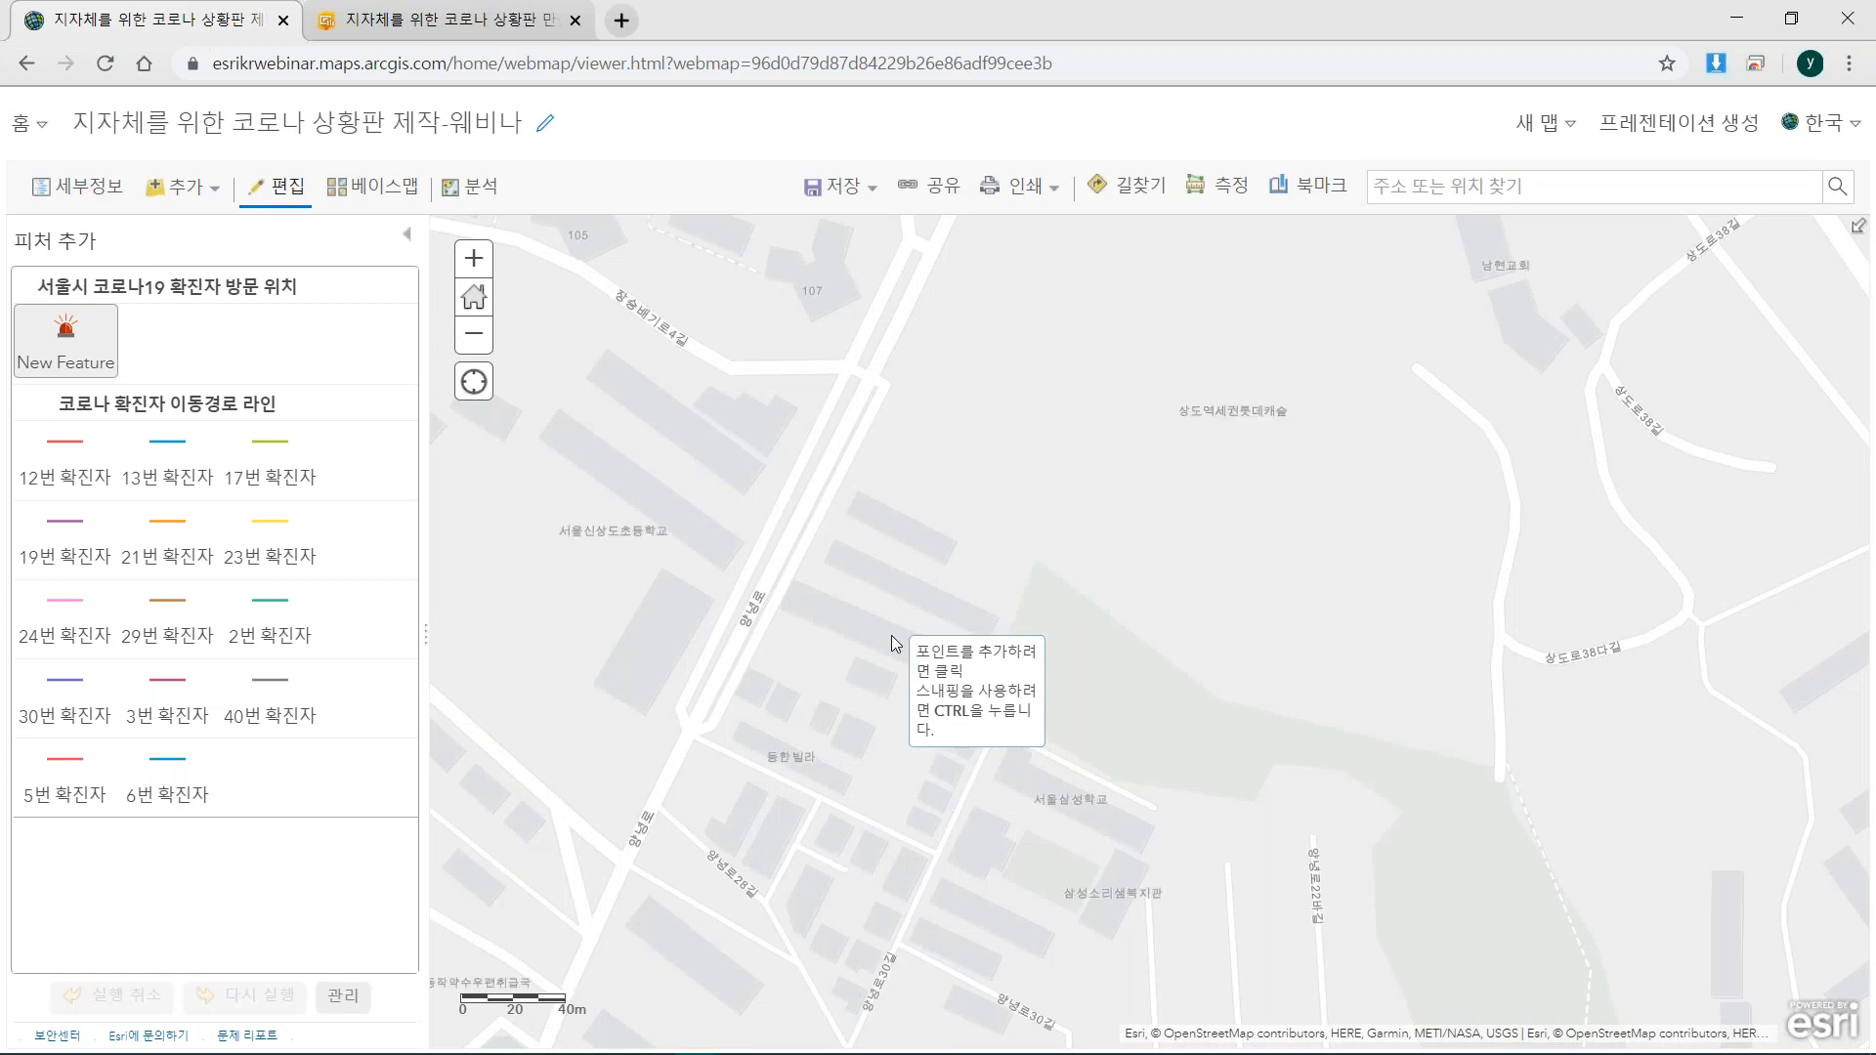
pyautogui.click(889, 639)
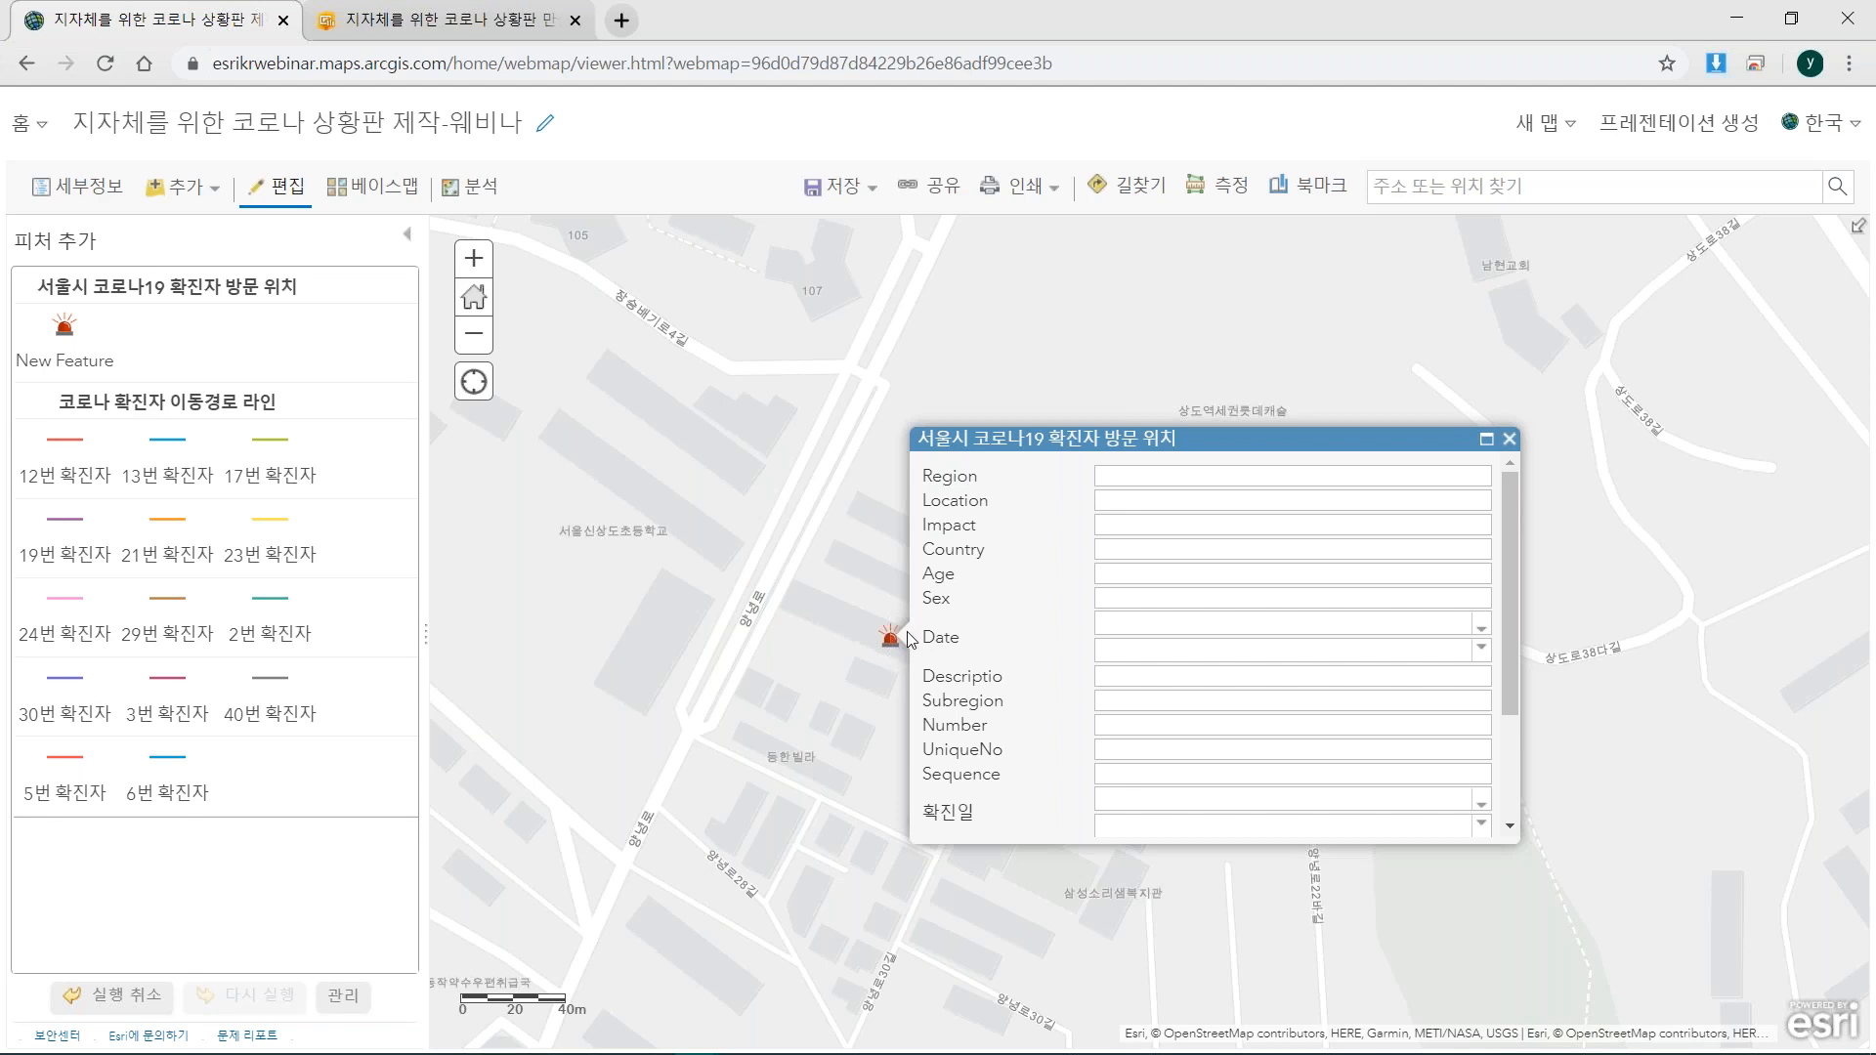
# Enter 서울특별시 as the new visit point's Region and close its attribute form.
pyautogui.click(1099, 475)
pyautogui.write('서')
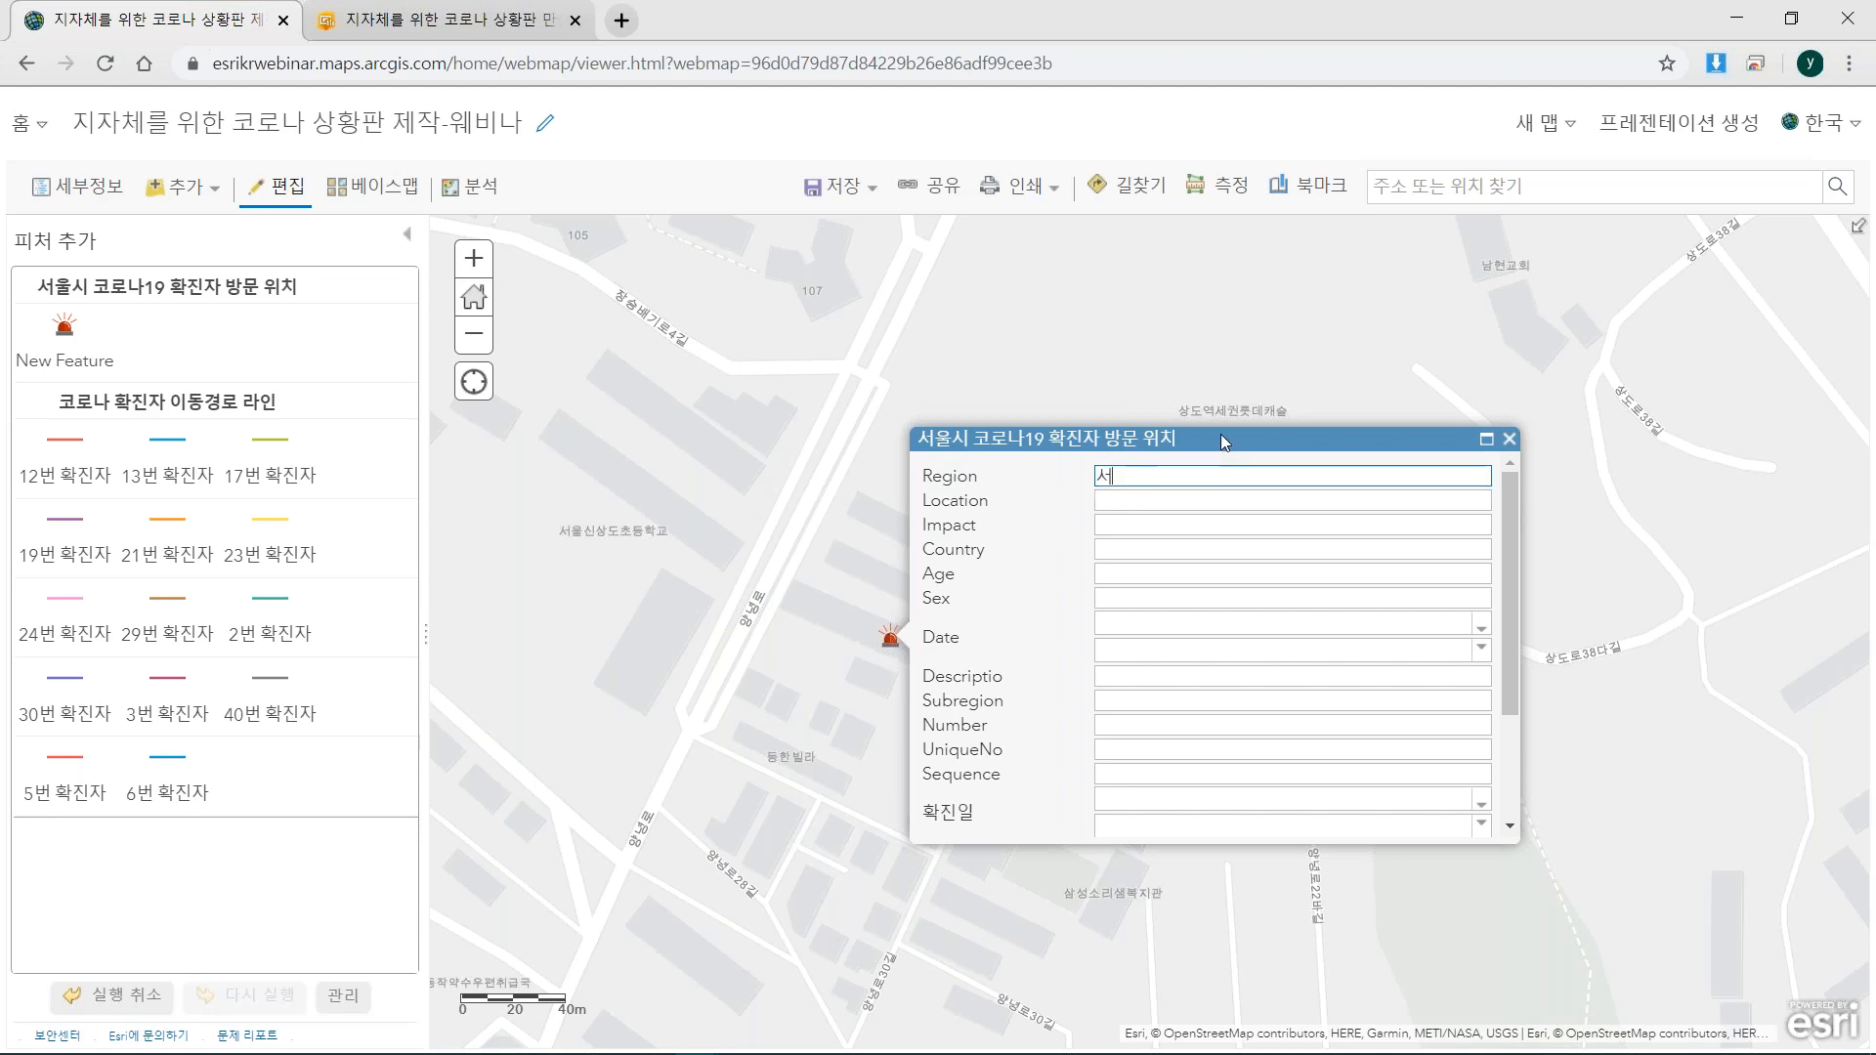
pyautogui.write('울트특별시')
pyautogui.click(1510, 439)
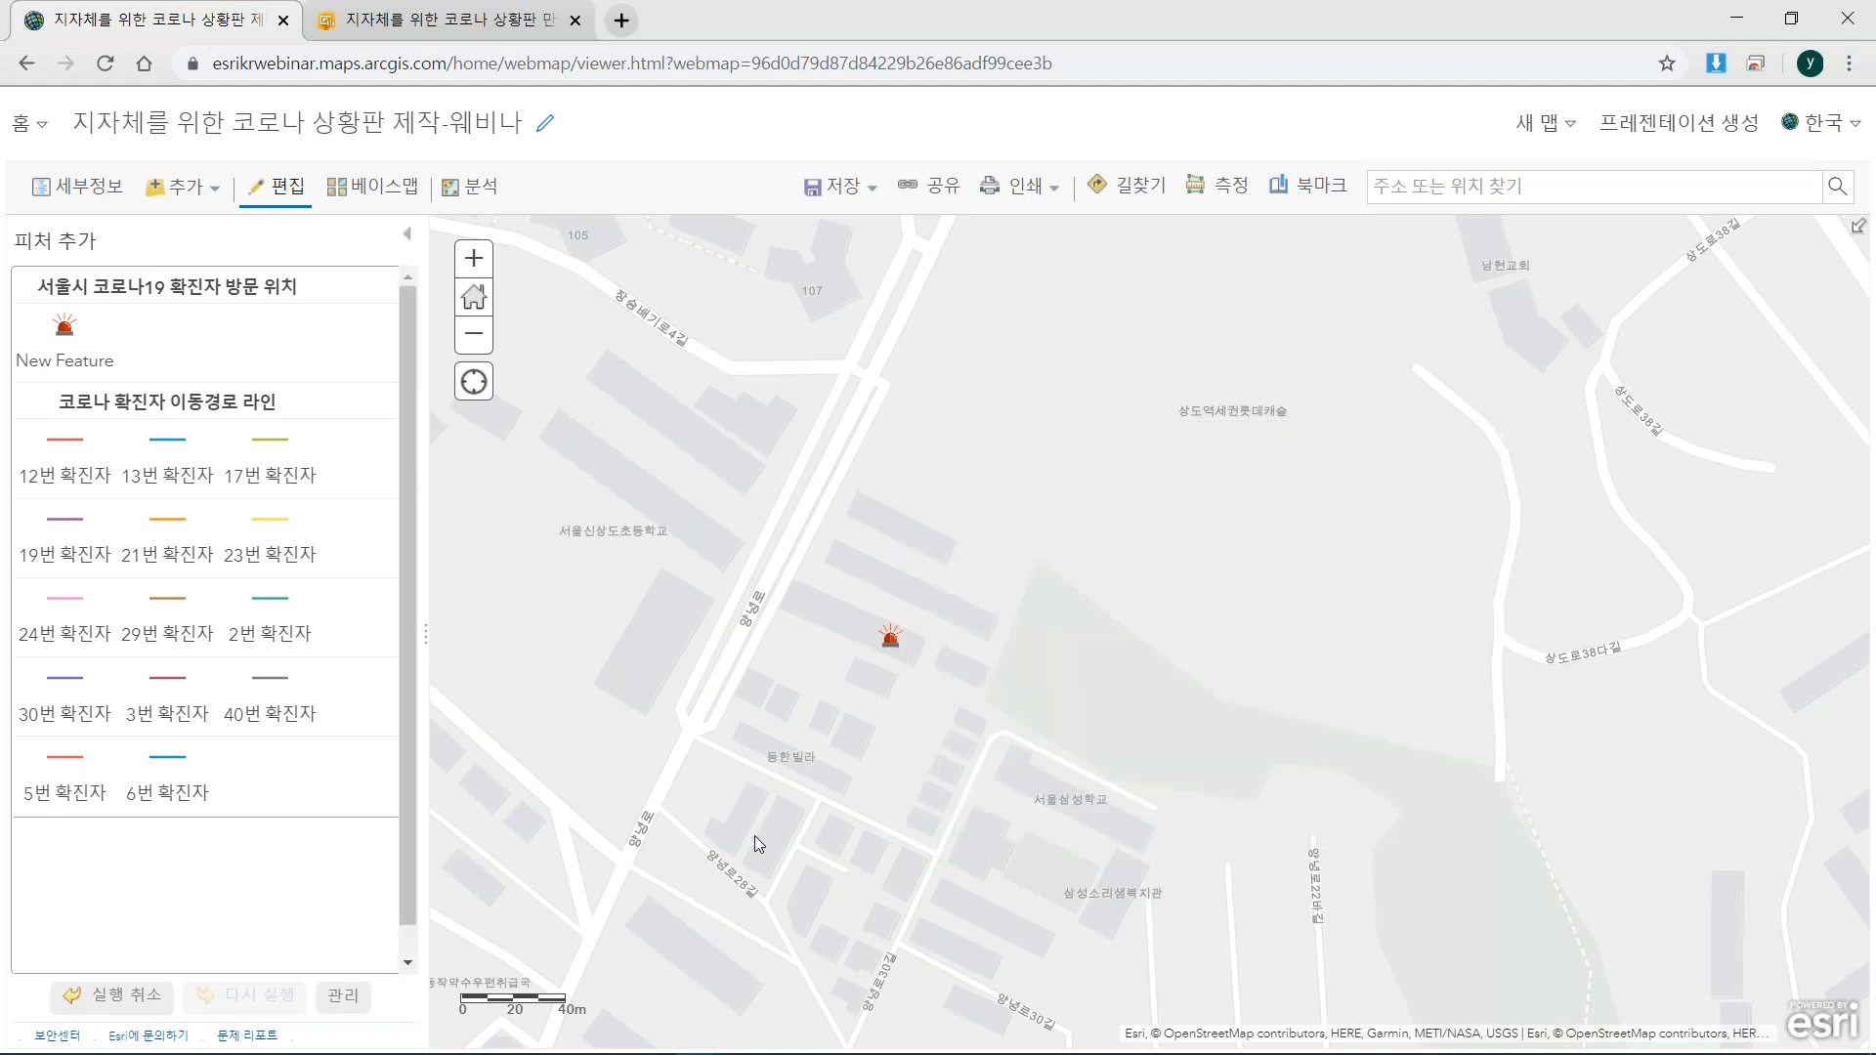
# Draw a 12번 확진자 route line from the new visit point to the area northeast of 상도역세권롯데캐슬, leaving its attributes unfilled.
pyautogui.click(83, 449)
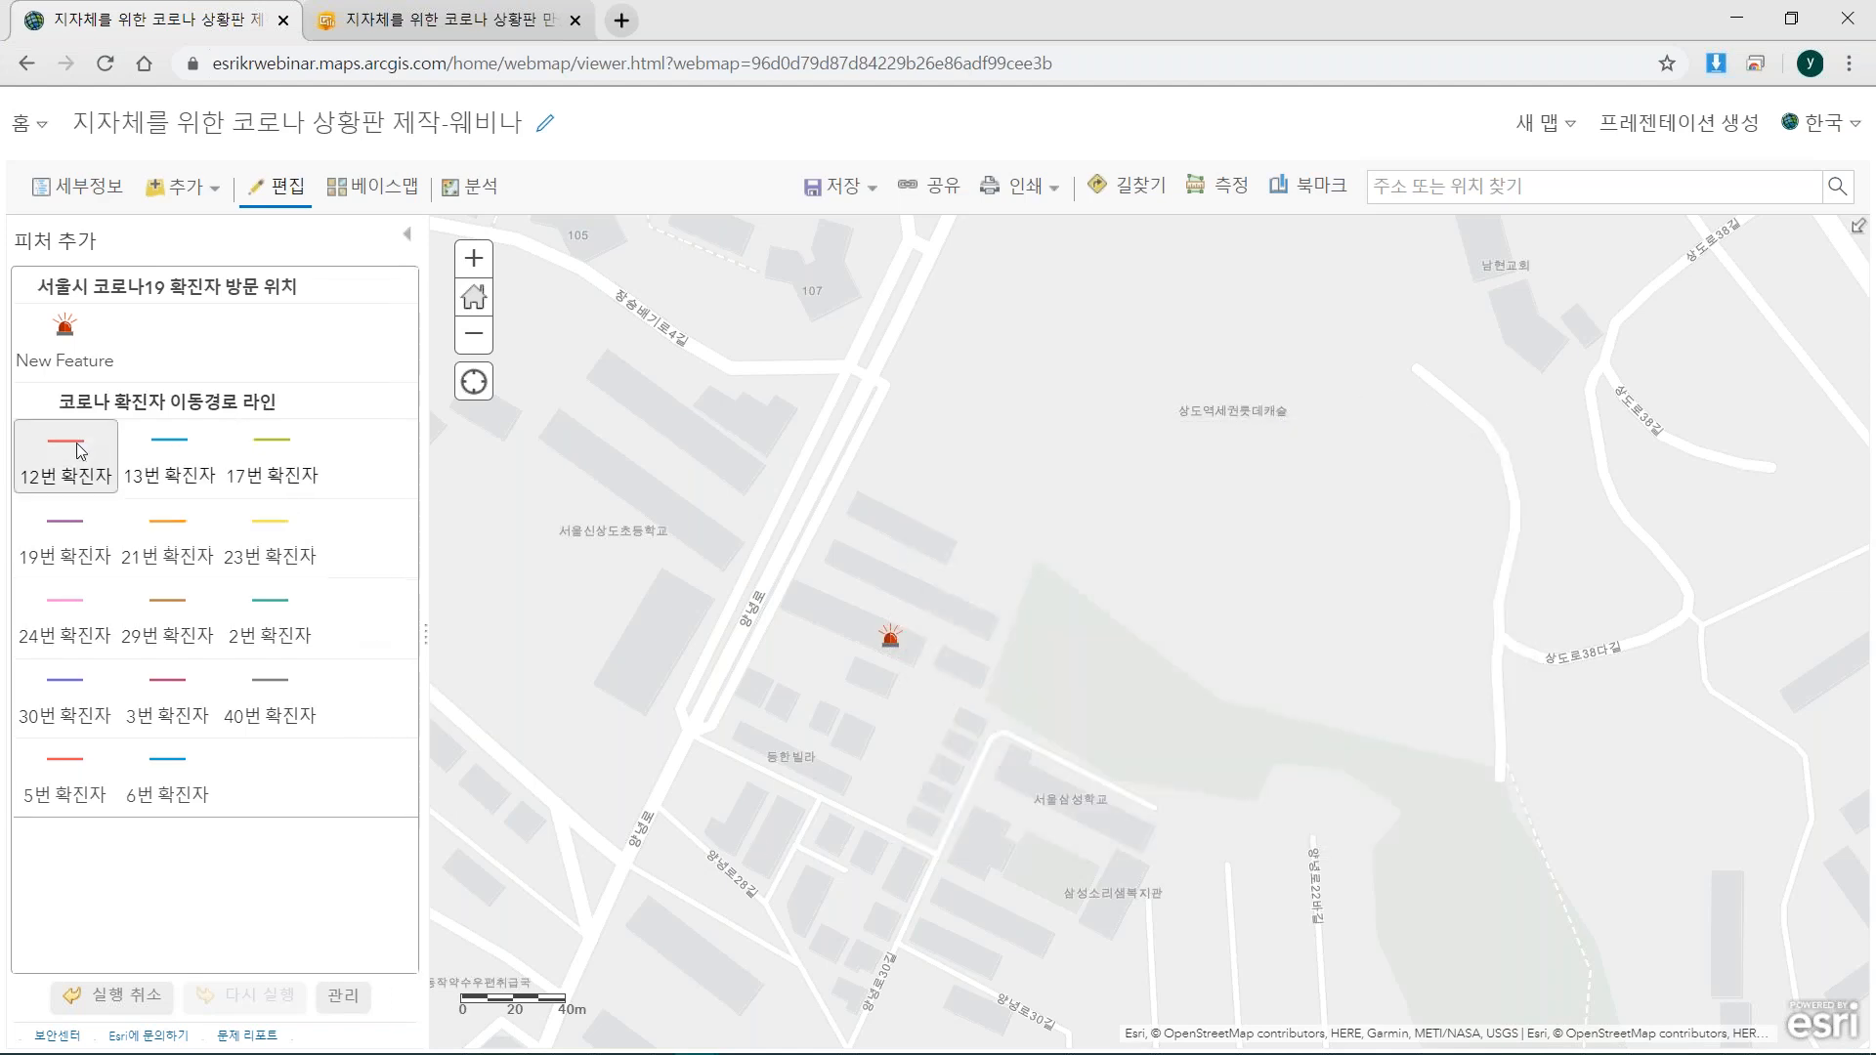
pyautogui.click(892, 647)
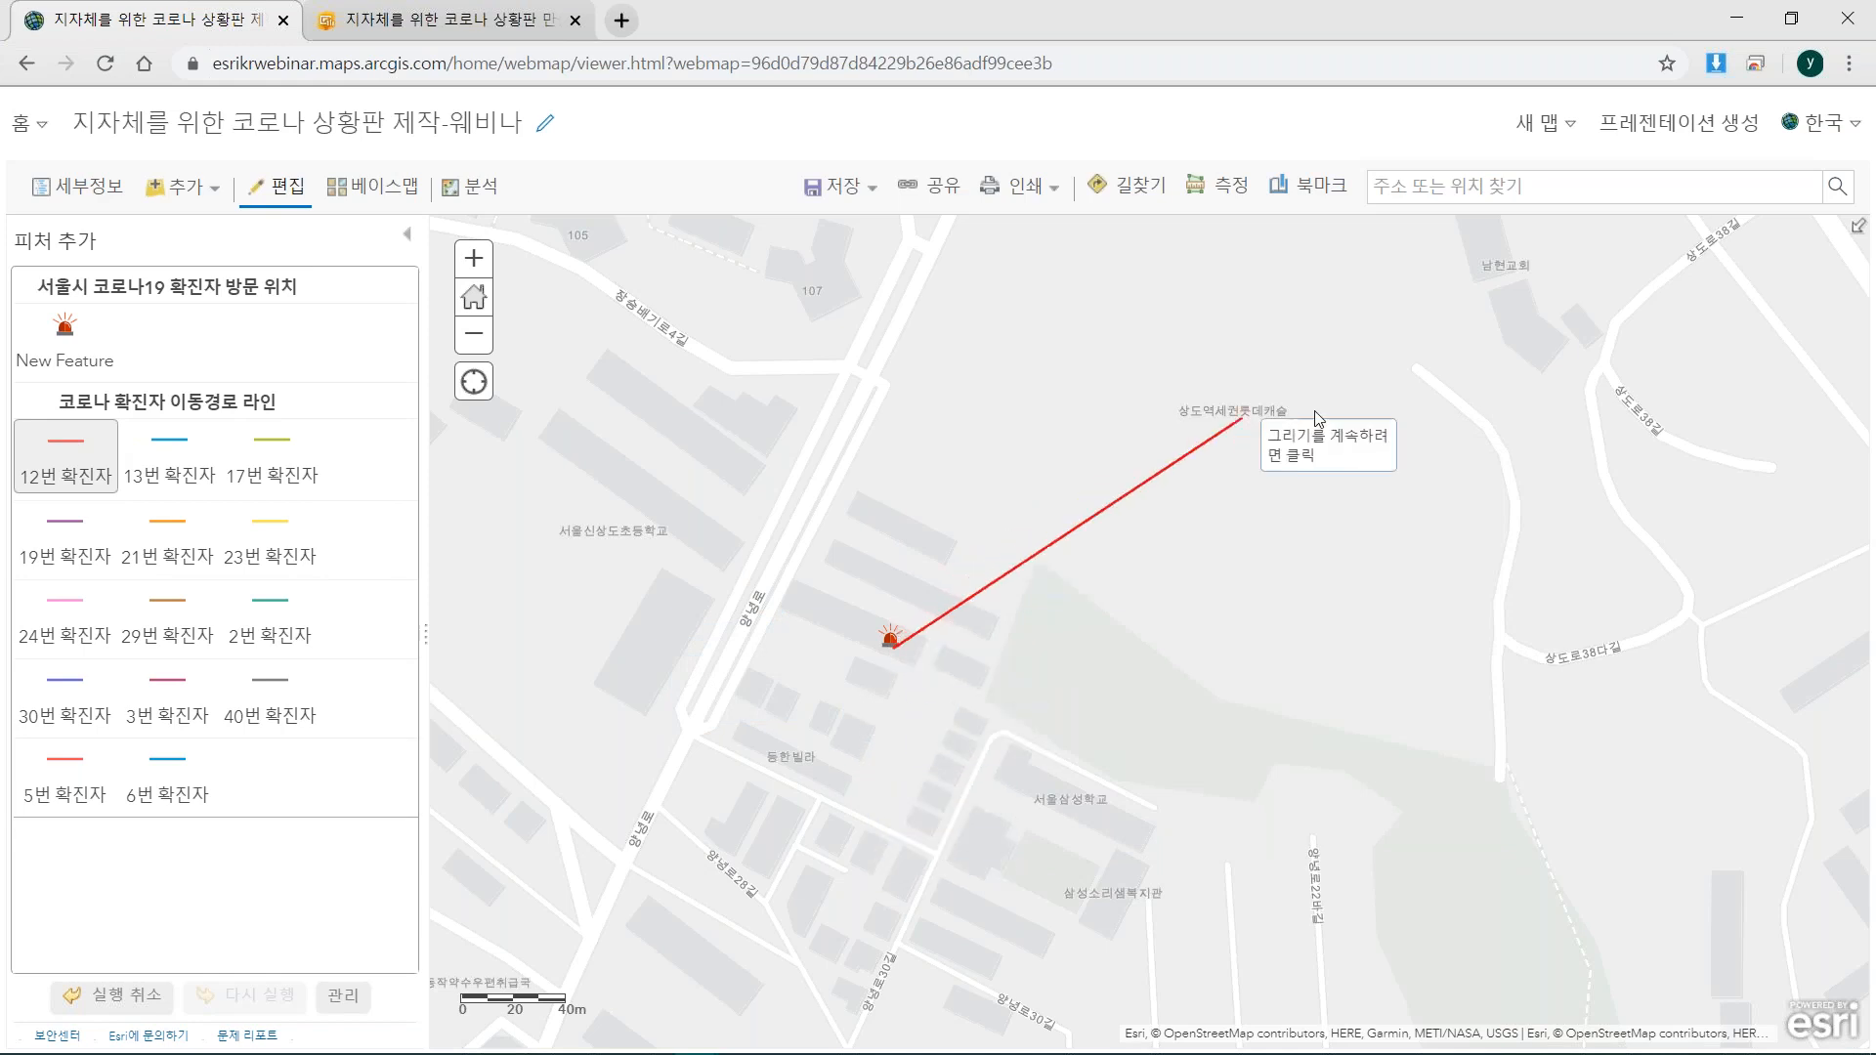
pyautogui.doubleClick(1404, 406)
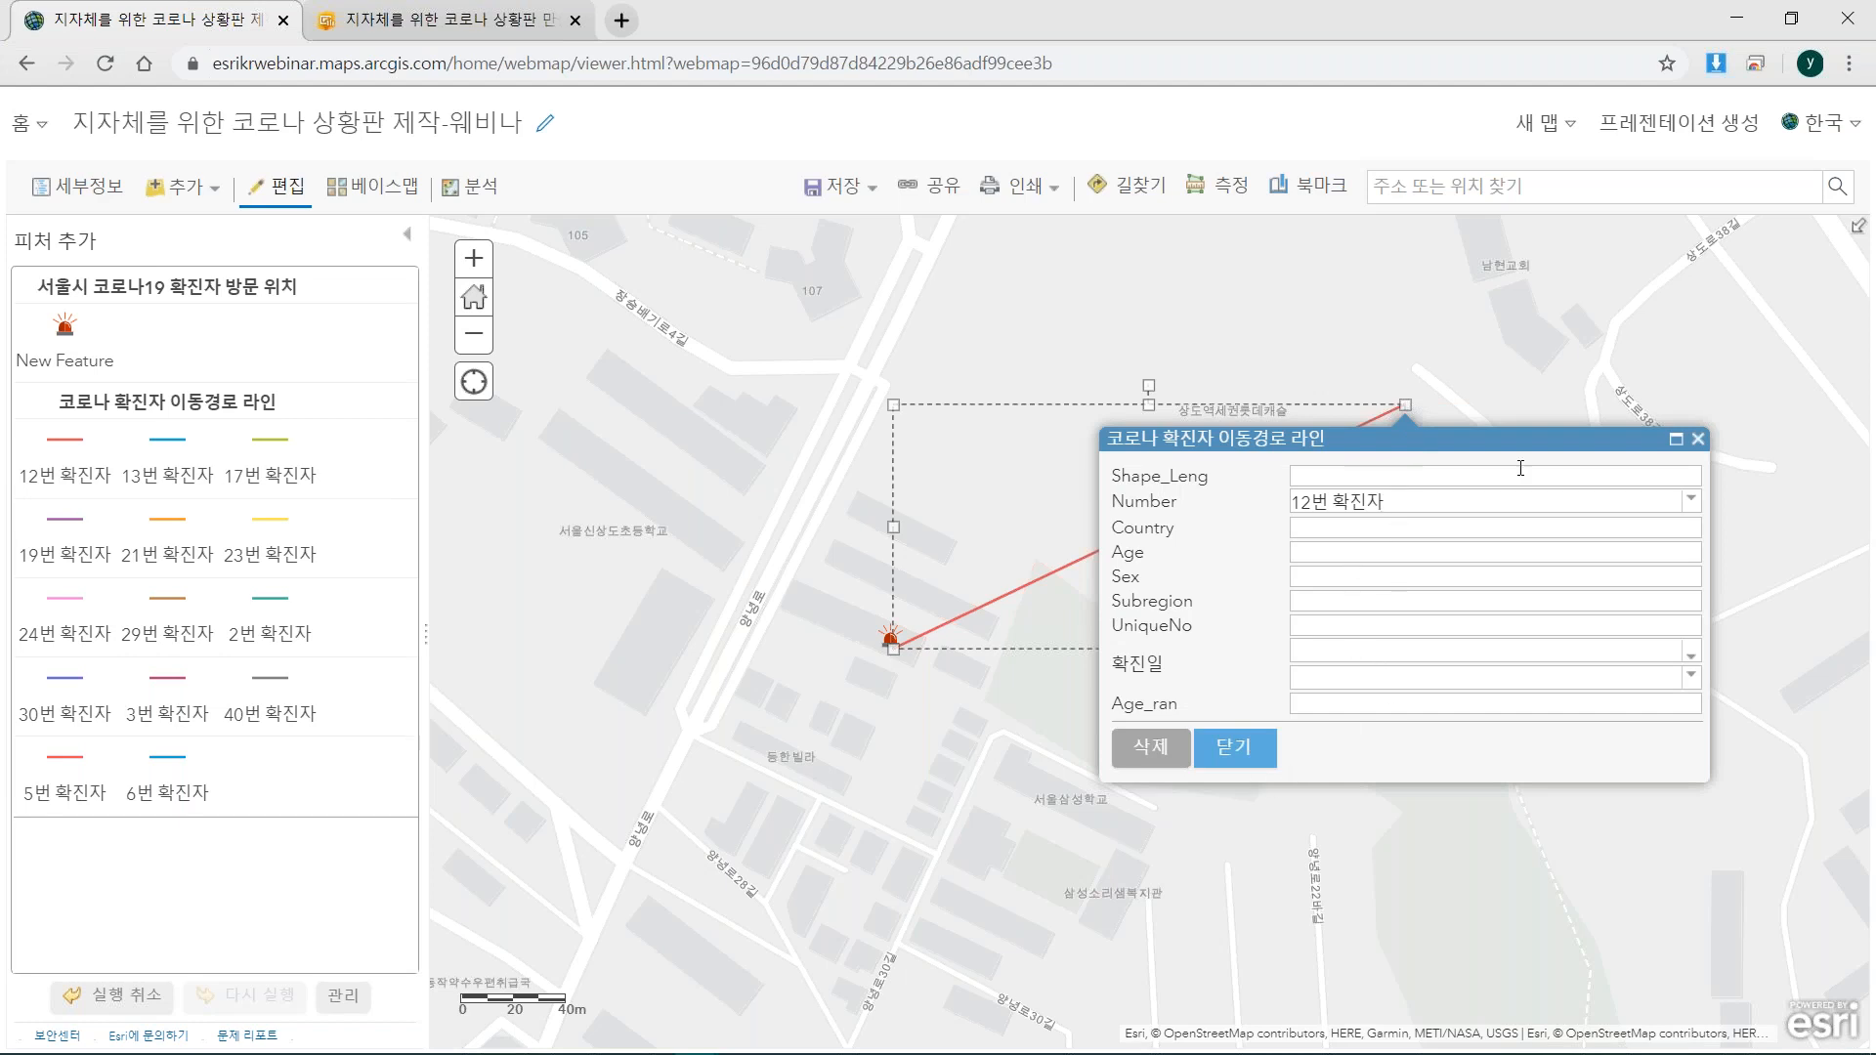
pyautogui.click(1698, 442)
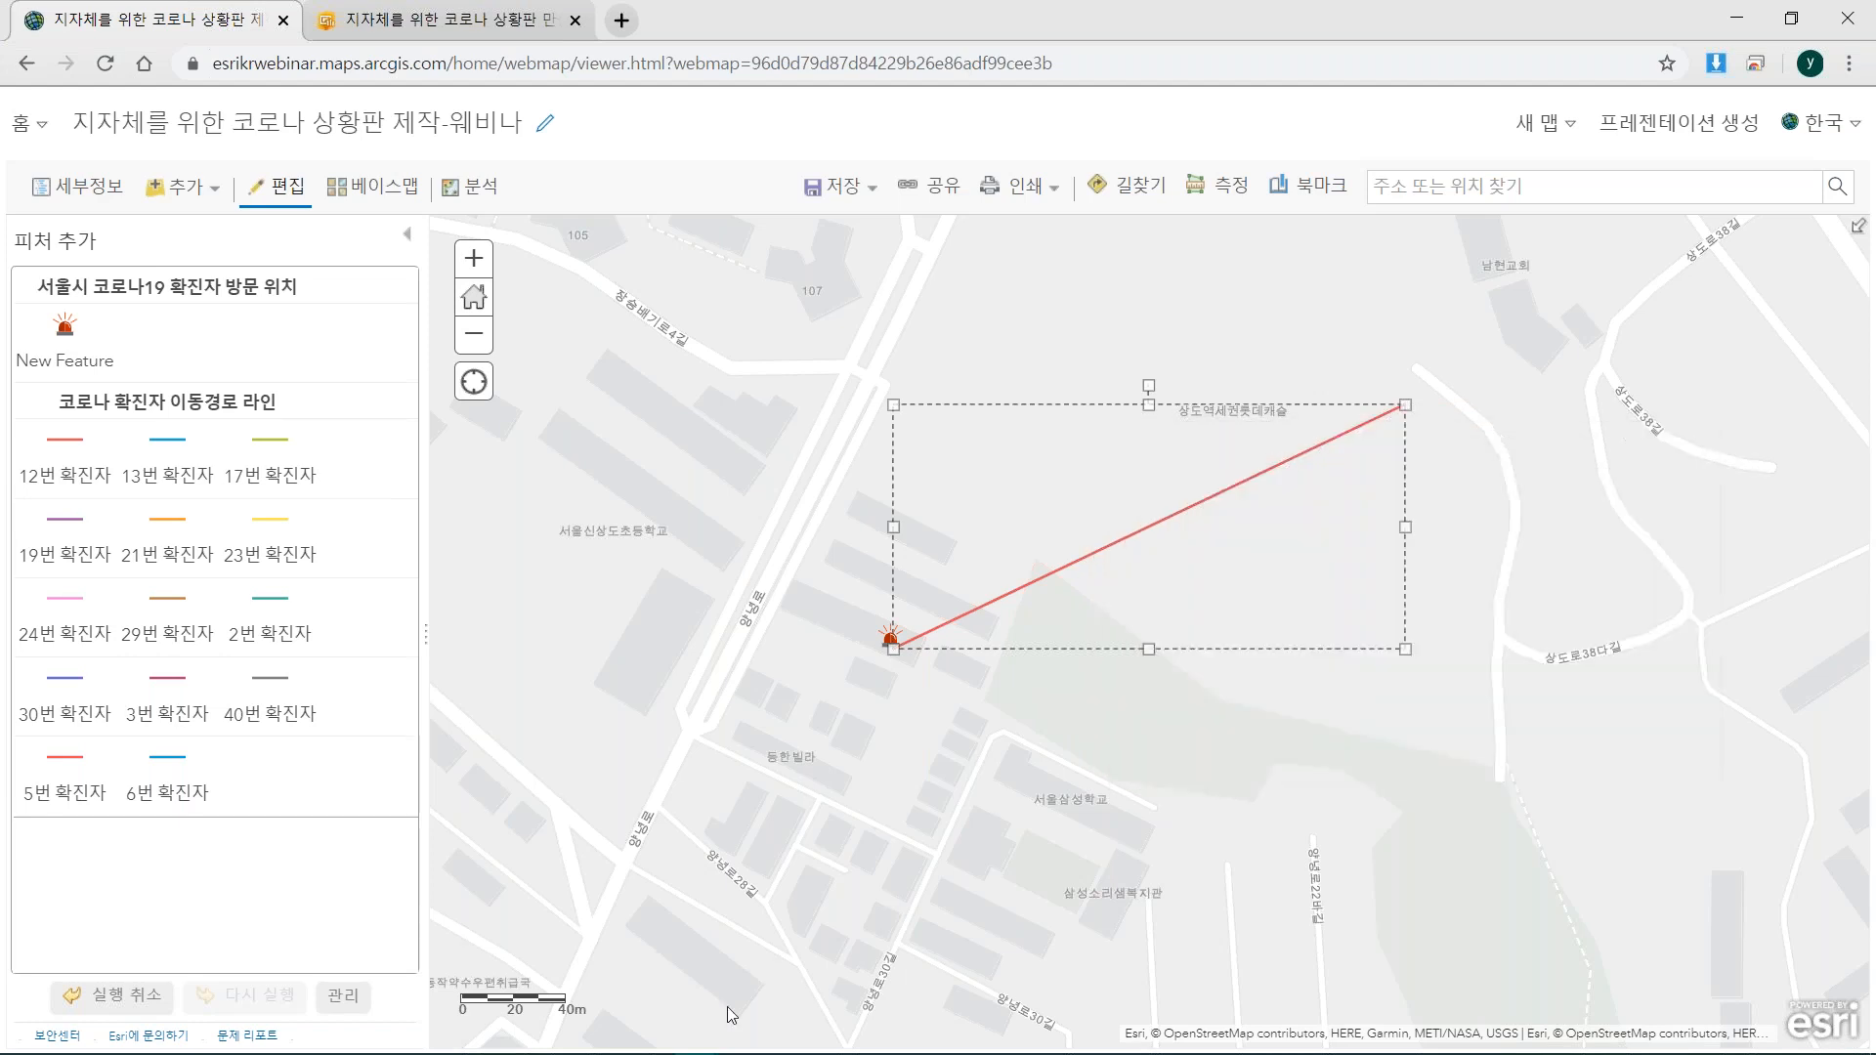
# Undo the drawn route line and the new visit point, and leave editing mode.
pyautogui.click(111, 995)
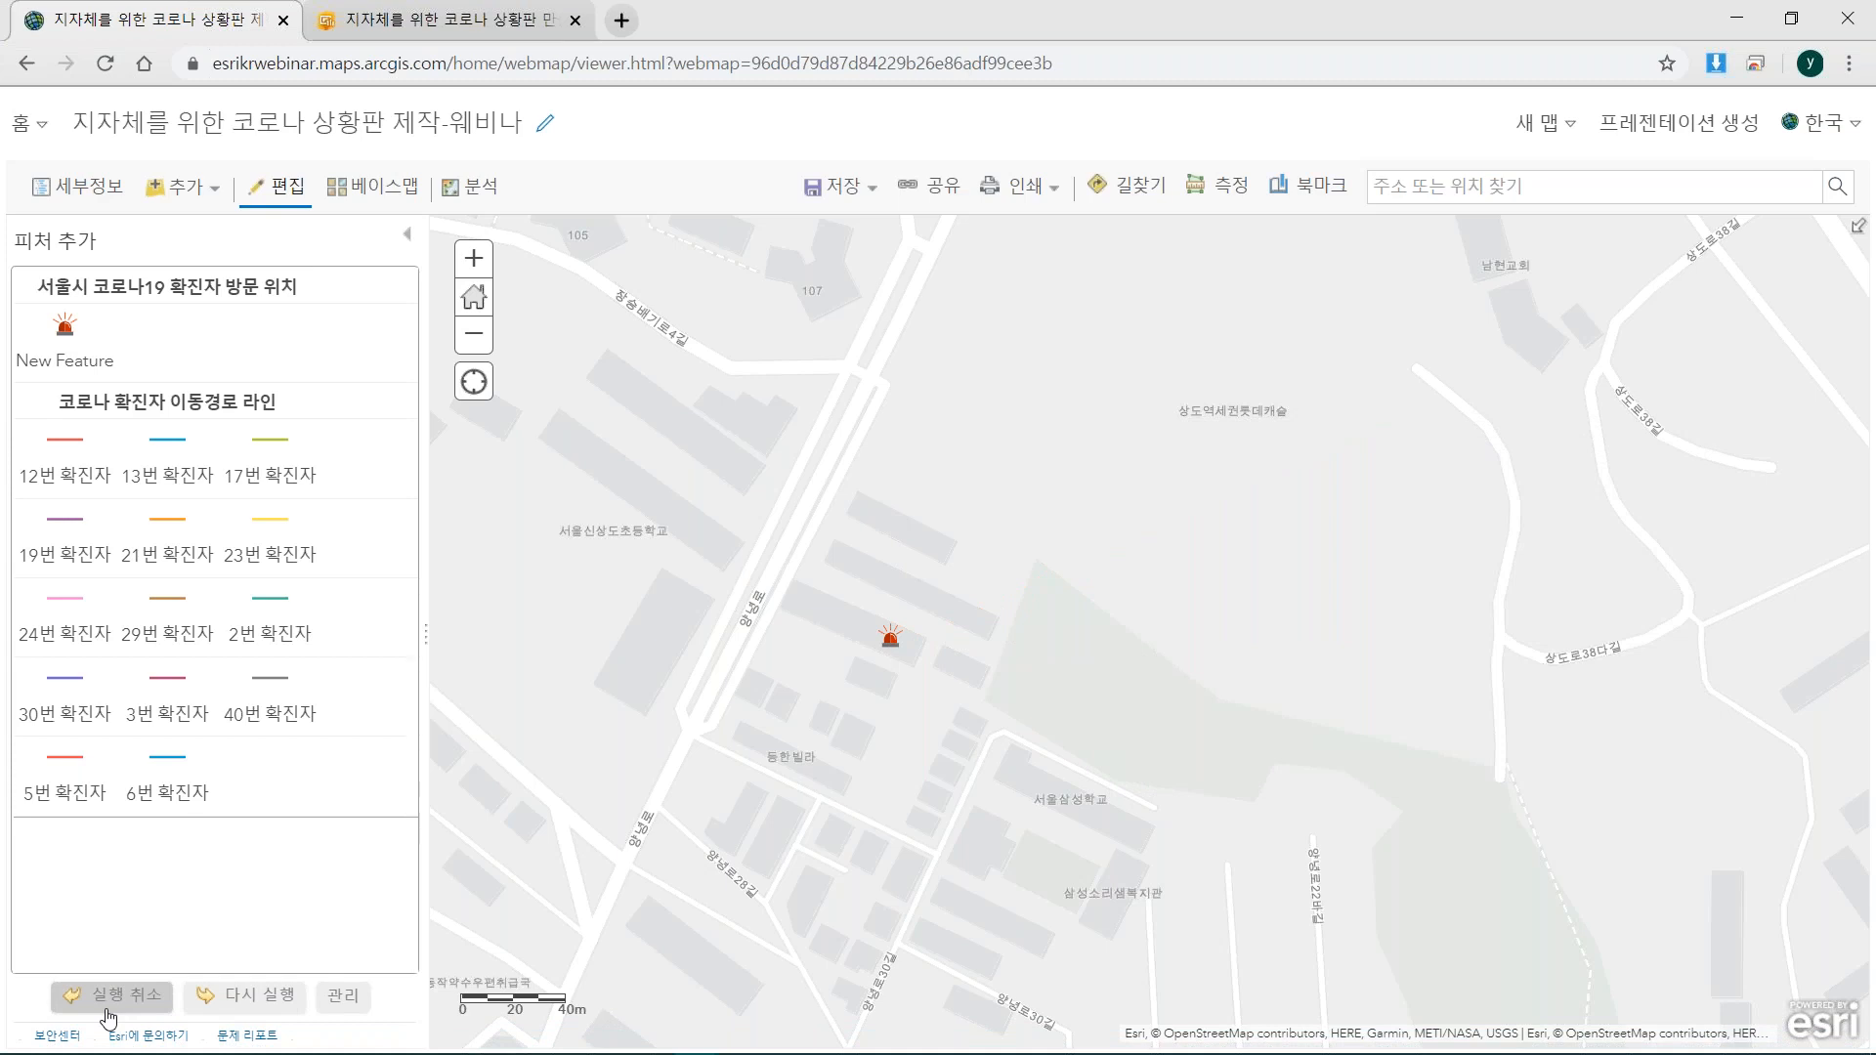
pyautogui.click(107, 1006)
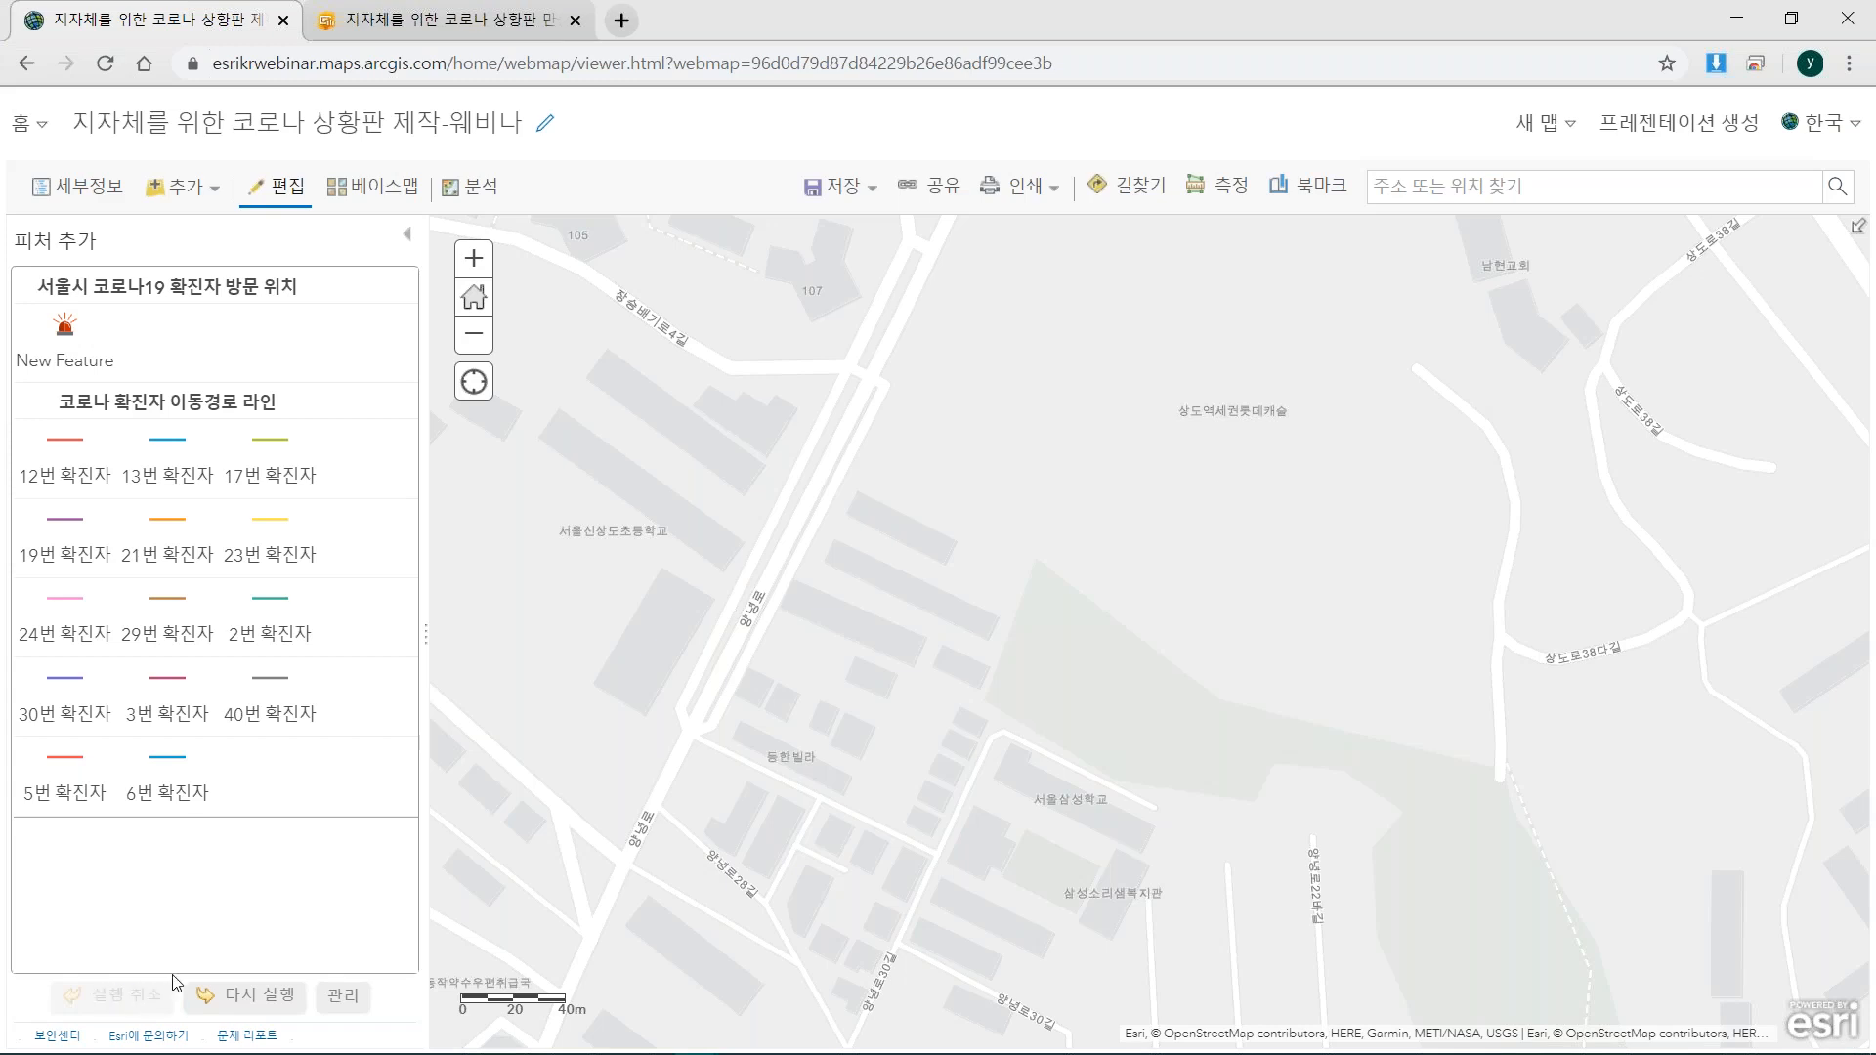
pyautogui.click(412, 243)
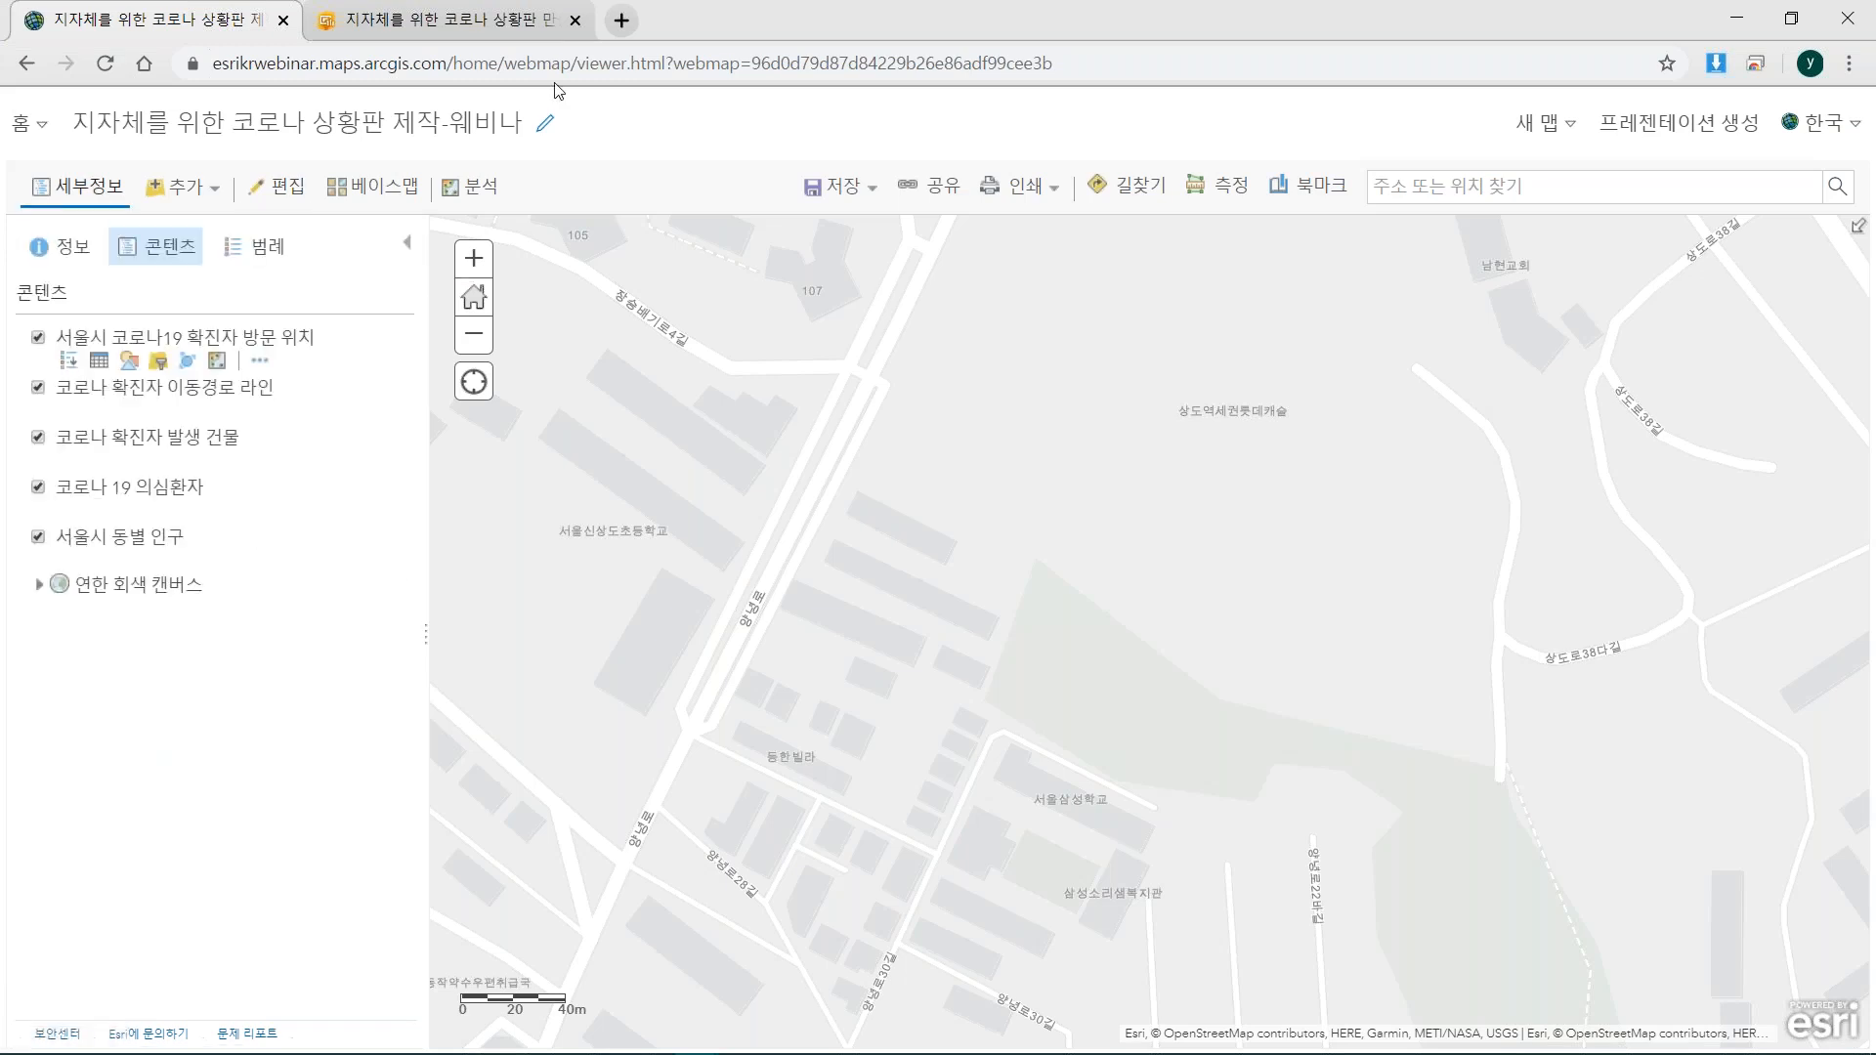
# Show the map legend and examine the patient routes, visit locations and population shading across central Seoul.
pyautogui.click(283, 252)
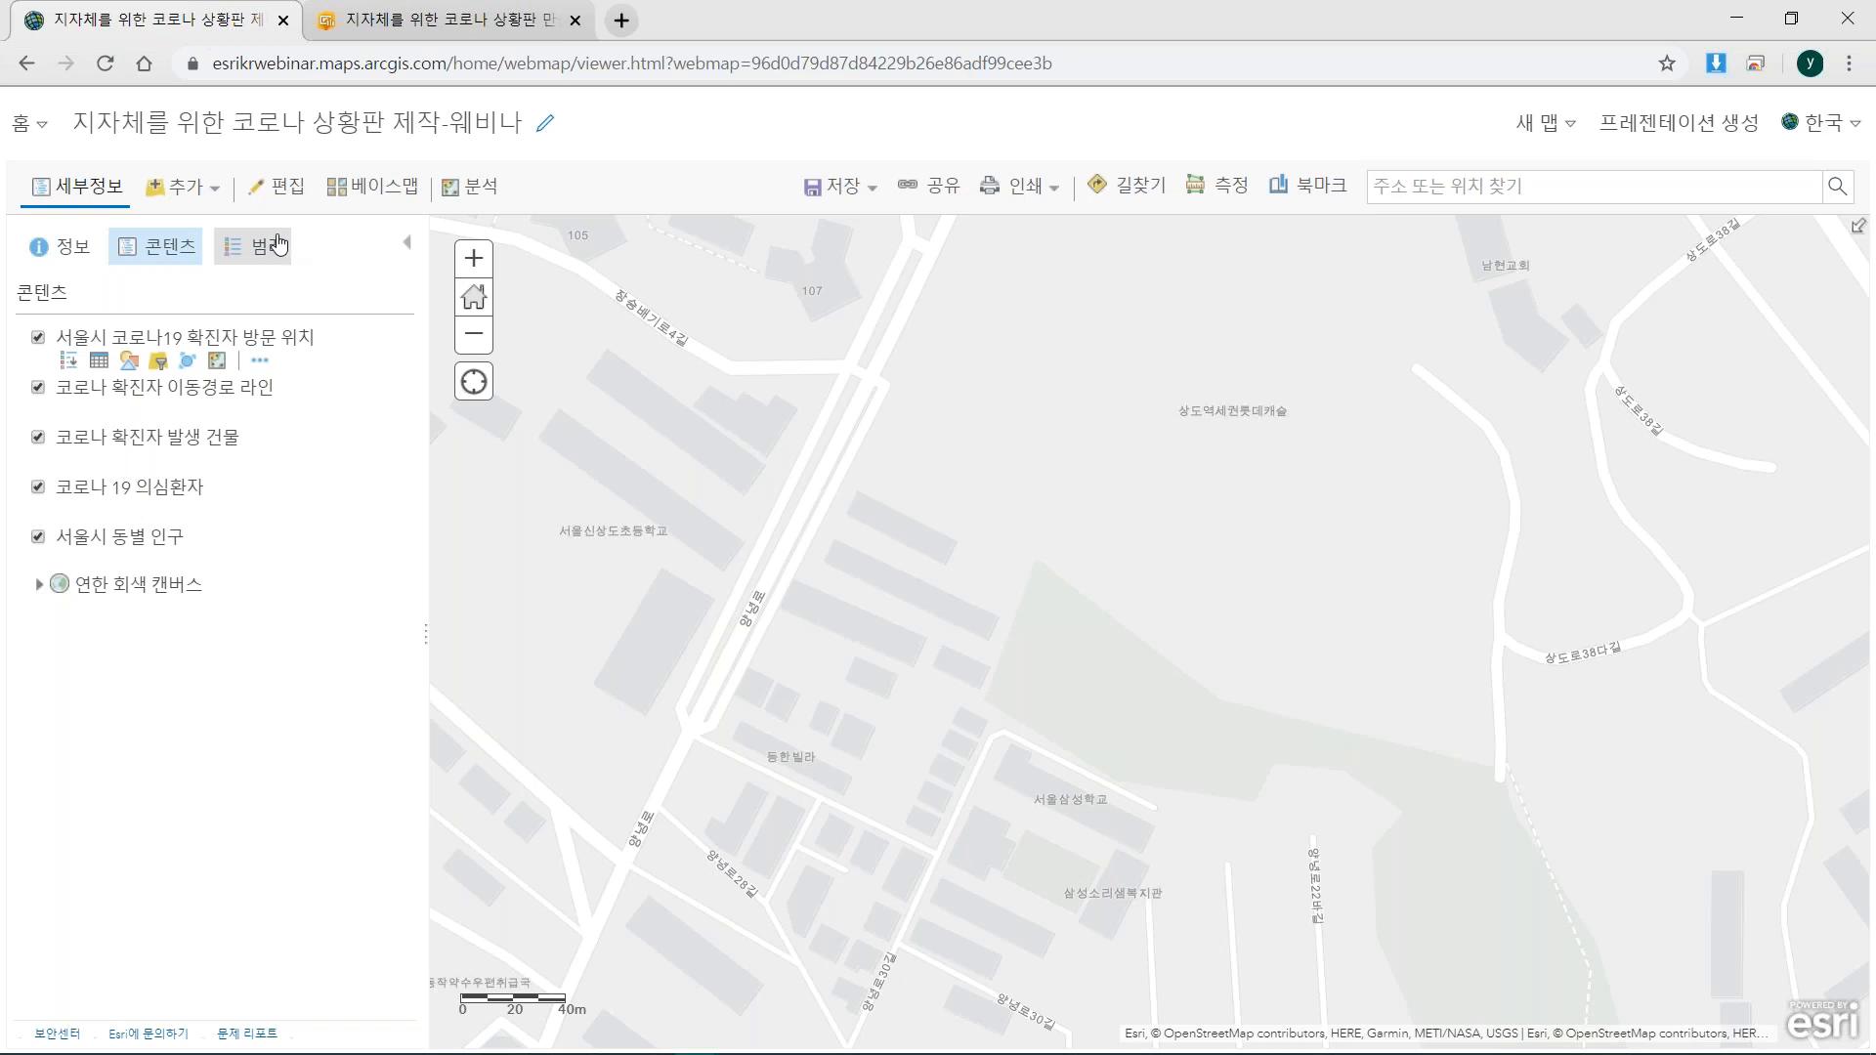
pyautogui.scroll(-1, 1349, 426)
pyautogui.scroll(-3, 1346, 428)
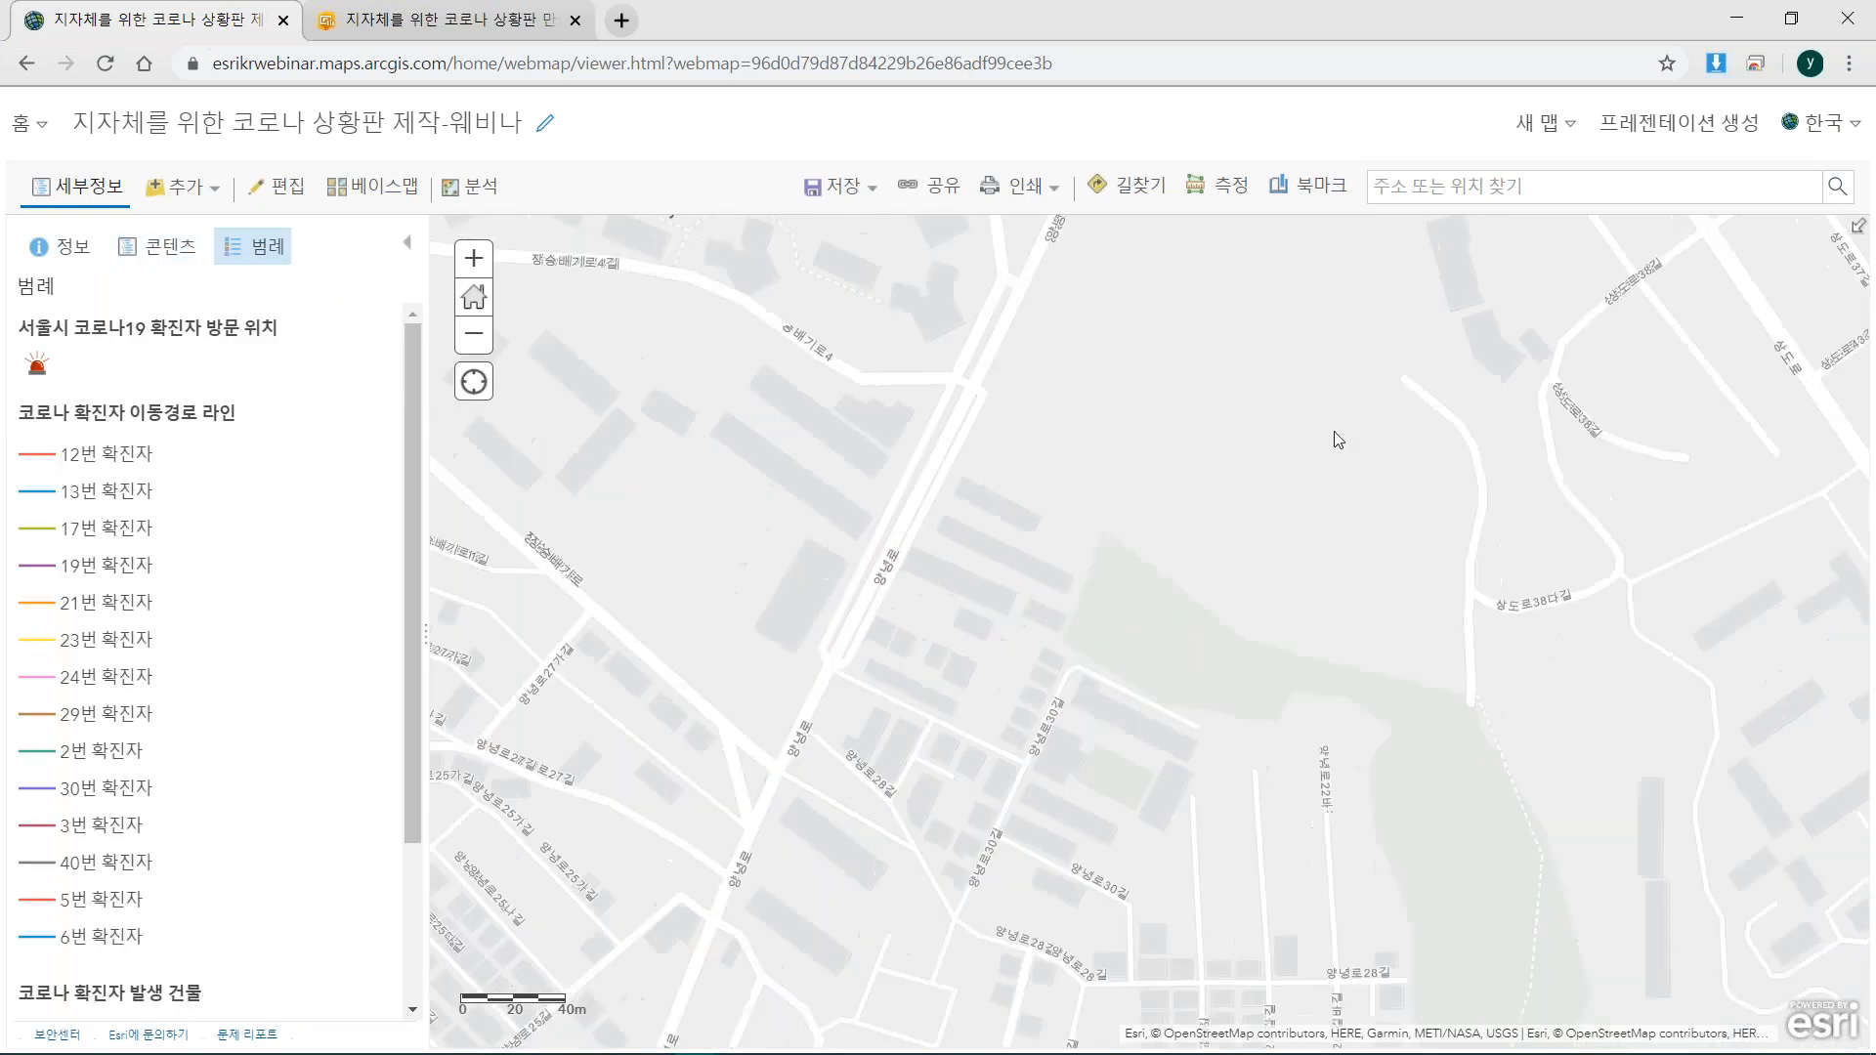
pyautogui.moveTo(1345, 428); pyautogui.dragTo(766, 931)
pyautogui.moveTo(1560, 588); pyautogui.dragTo(1045, 841)
pyautogui.scroll(-3, 1109, 561)
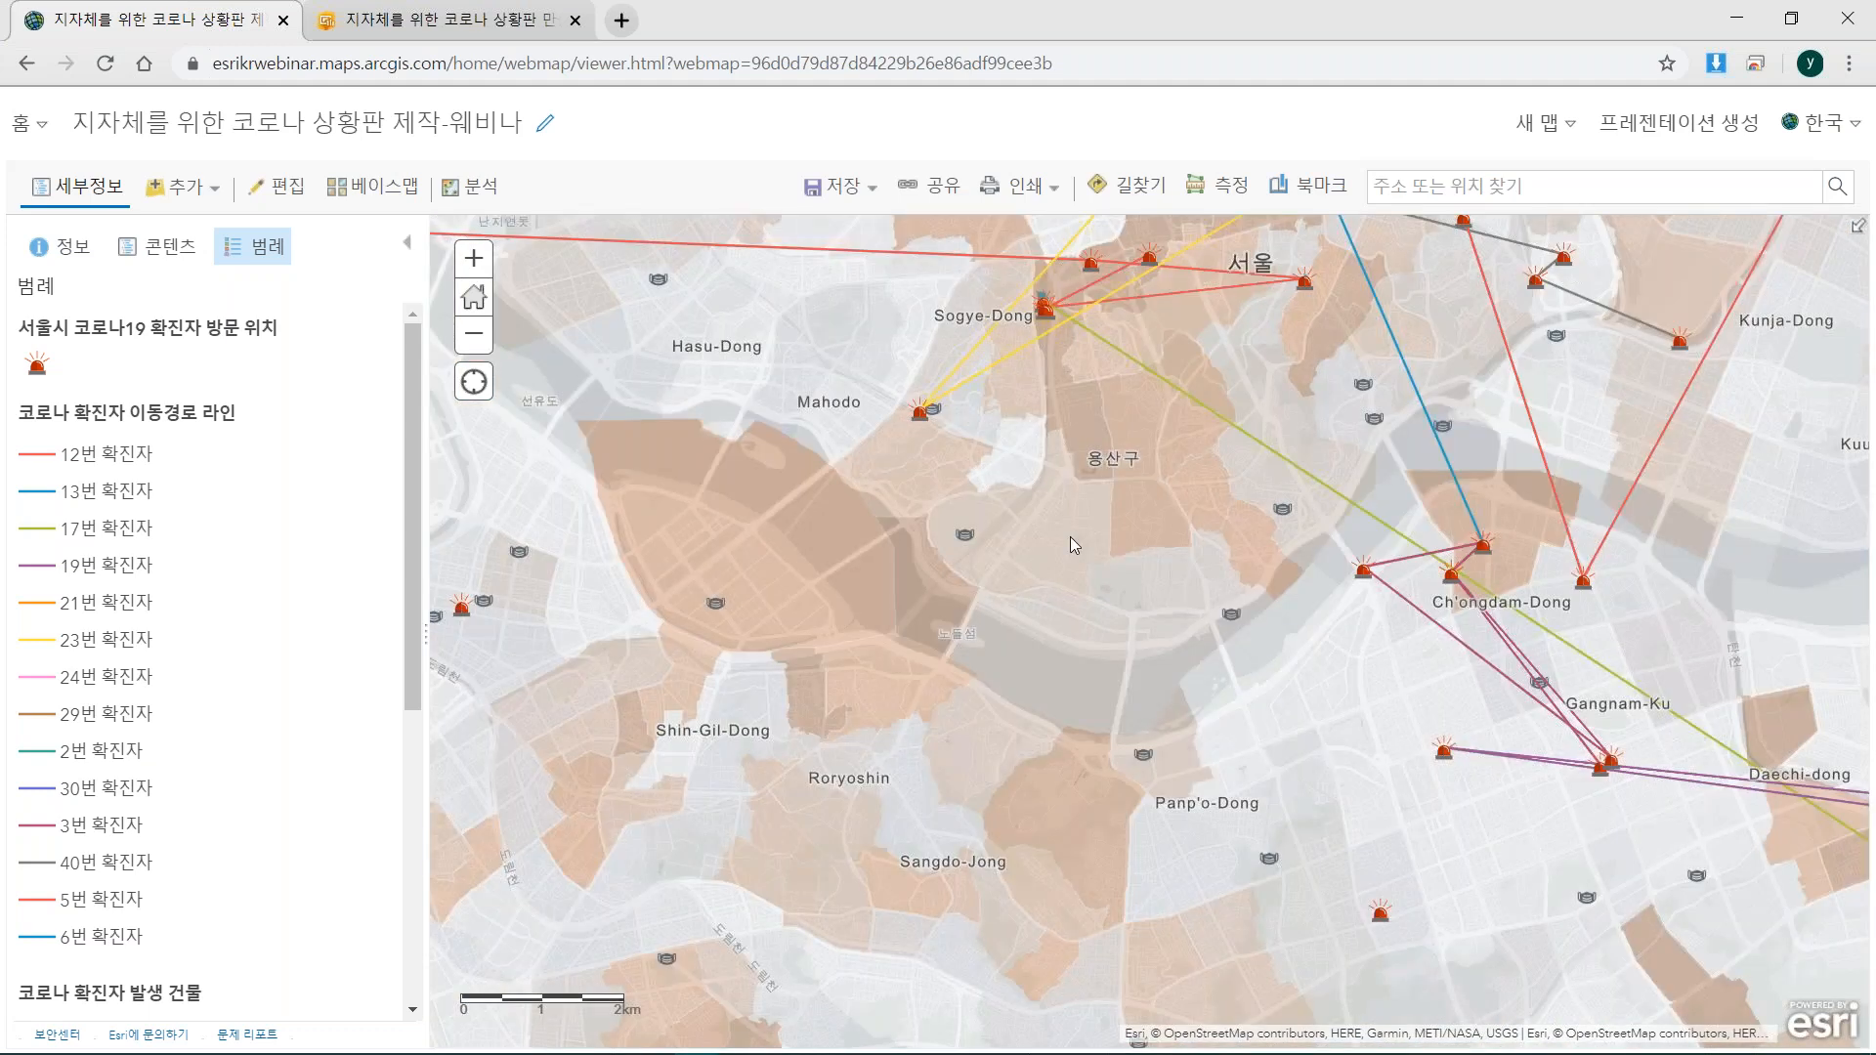
pyautogui.moveTo(1069, 545); pyautogui.dragTo(981, 873)
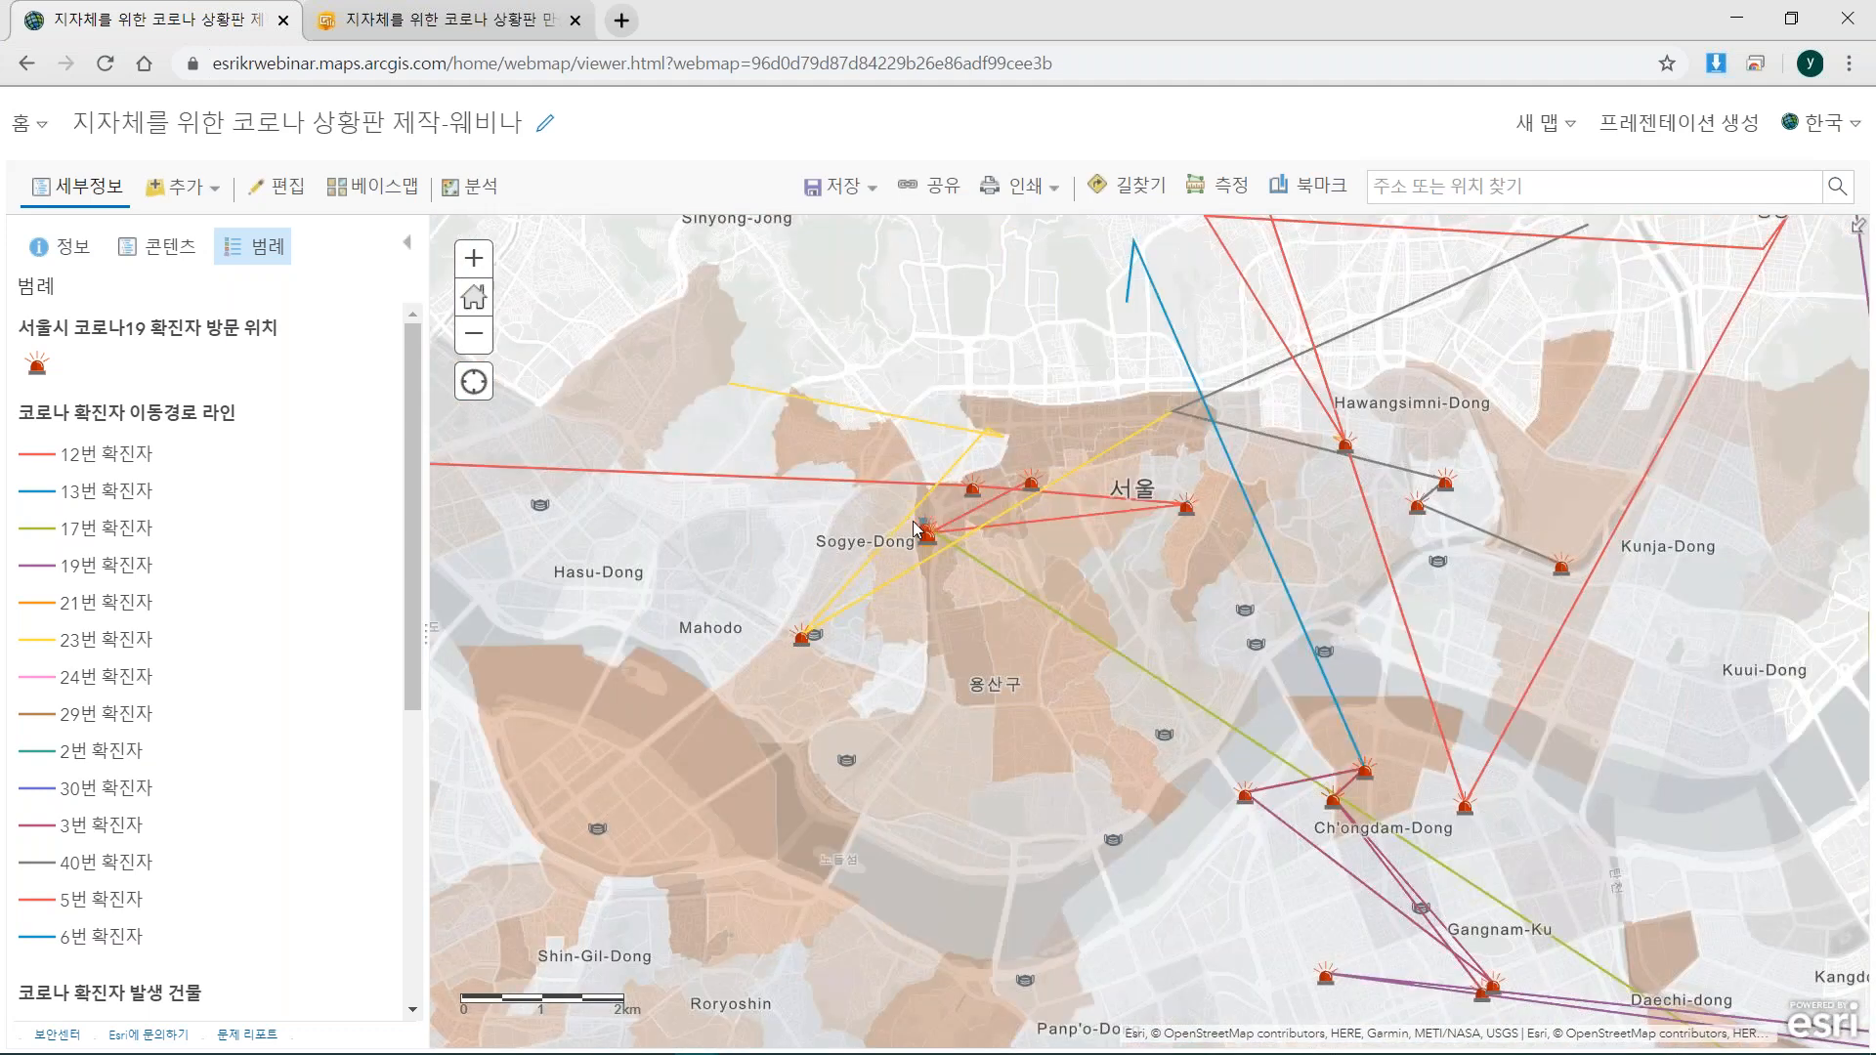
pyautogui.scroll(-5, 371, 523)
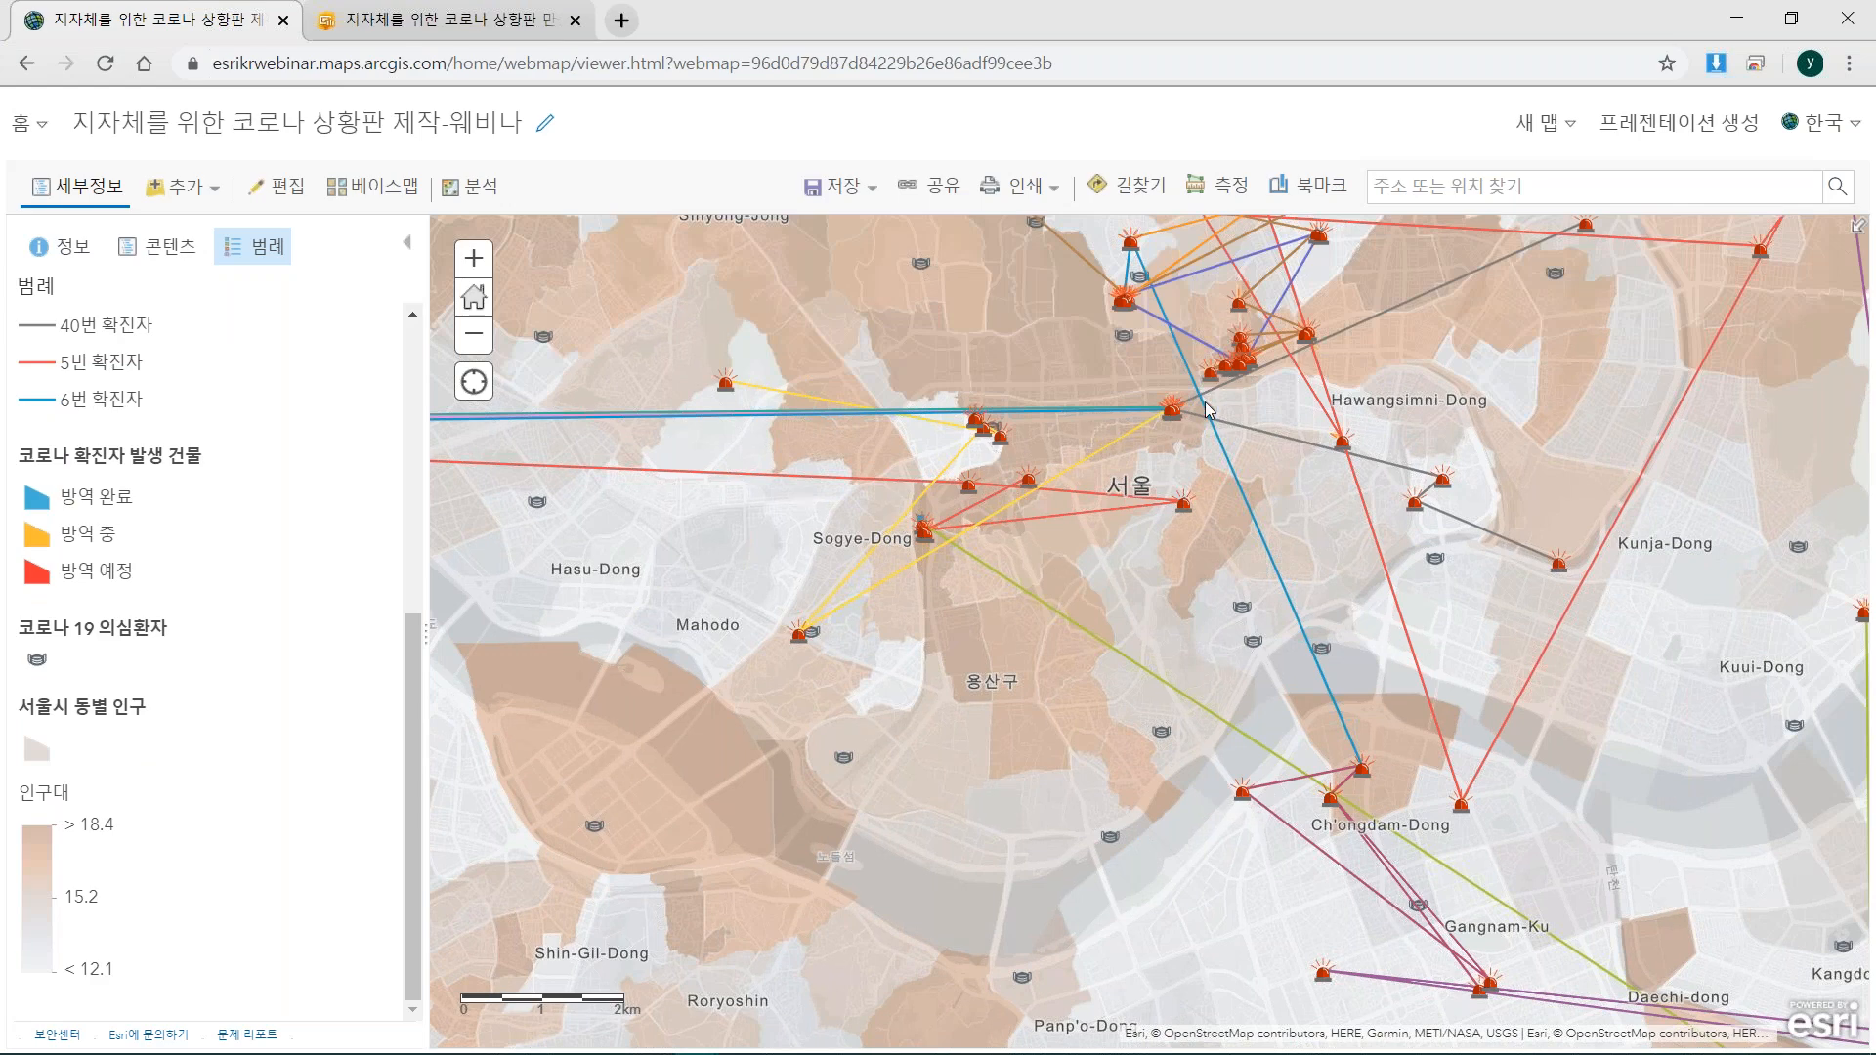
# Examine the disinfection status colours of the 코로나 확진자 발생 건물 buildings around 동묘앞역.
pyautogui.moveTo(1110, 496); pyautogui.dragTo(1082, 533)
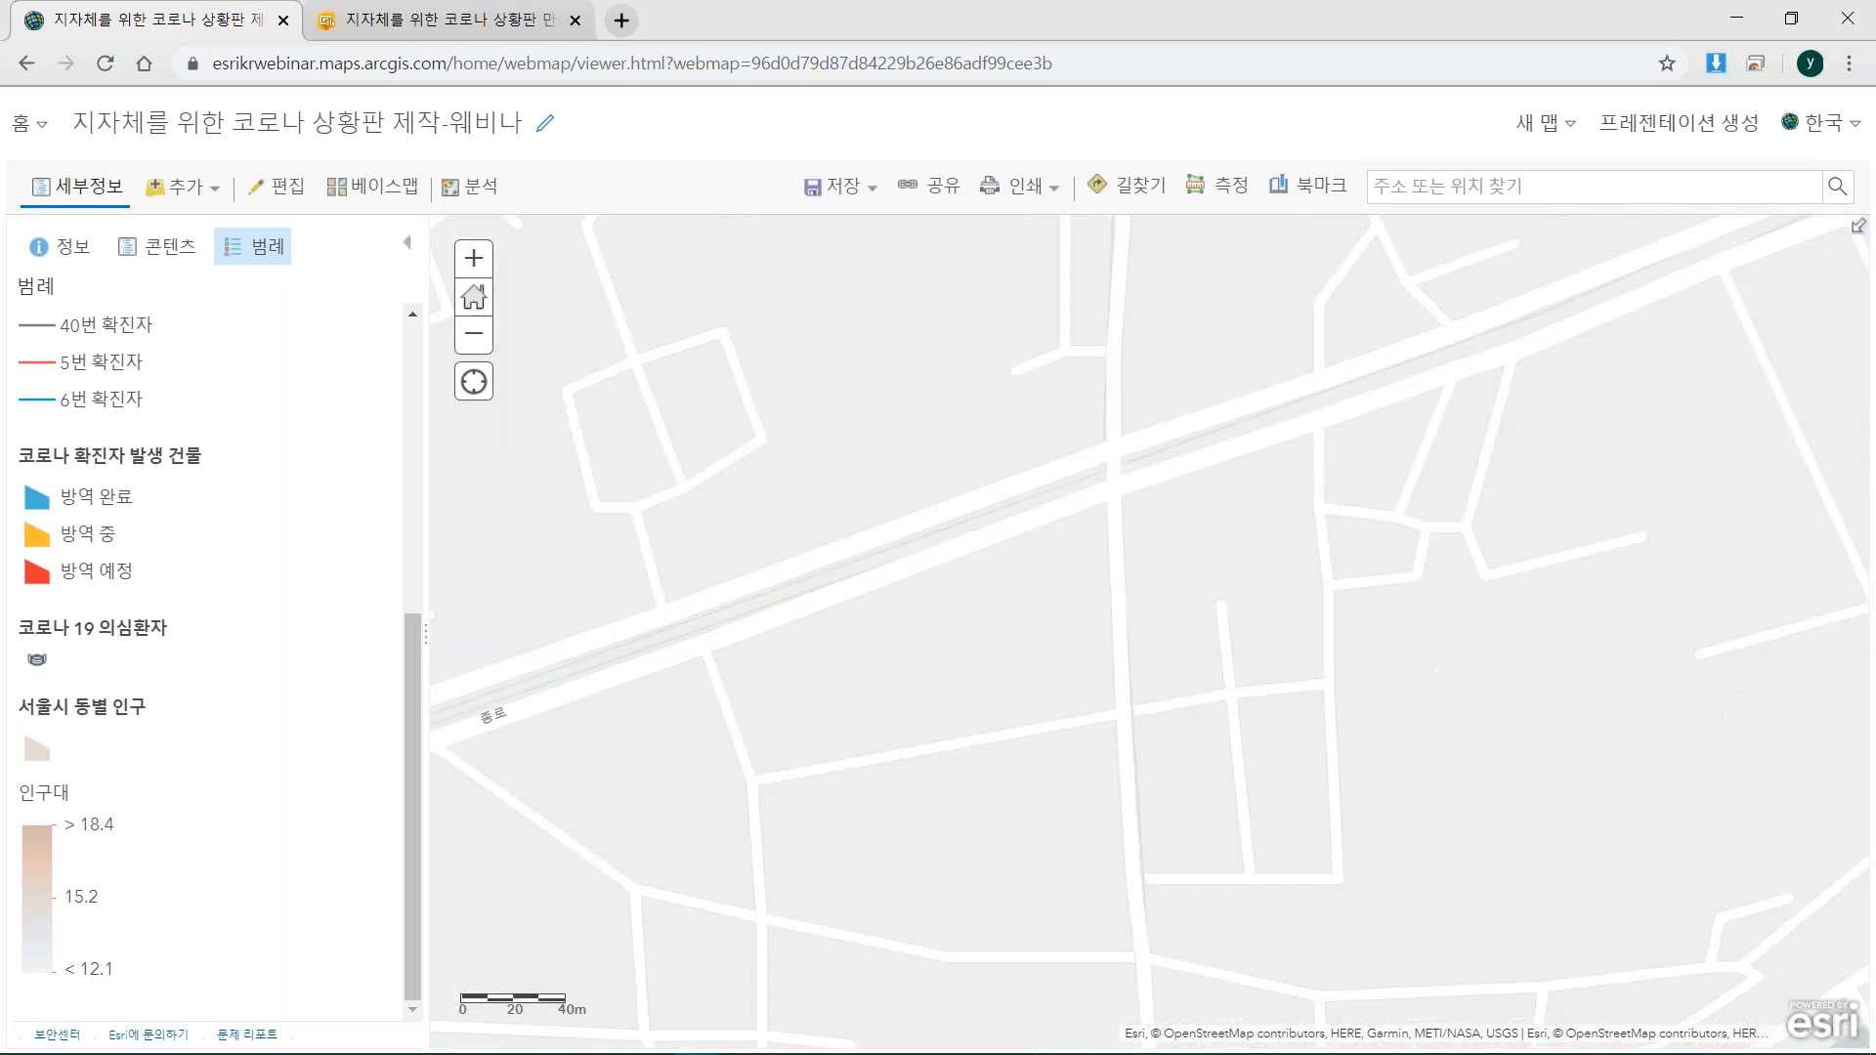
pyautogui.moveTo(1142, 583); pyautogui.dragTo(1254, 637)
pyautogui.moveTo(1254, 572); pyautogui.dragTo(1159, 613)
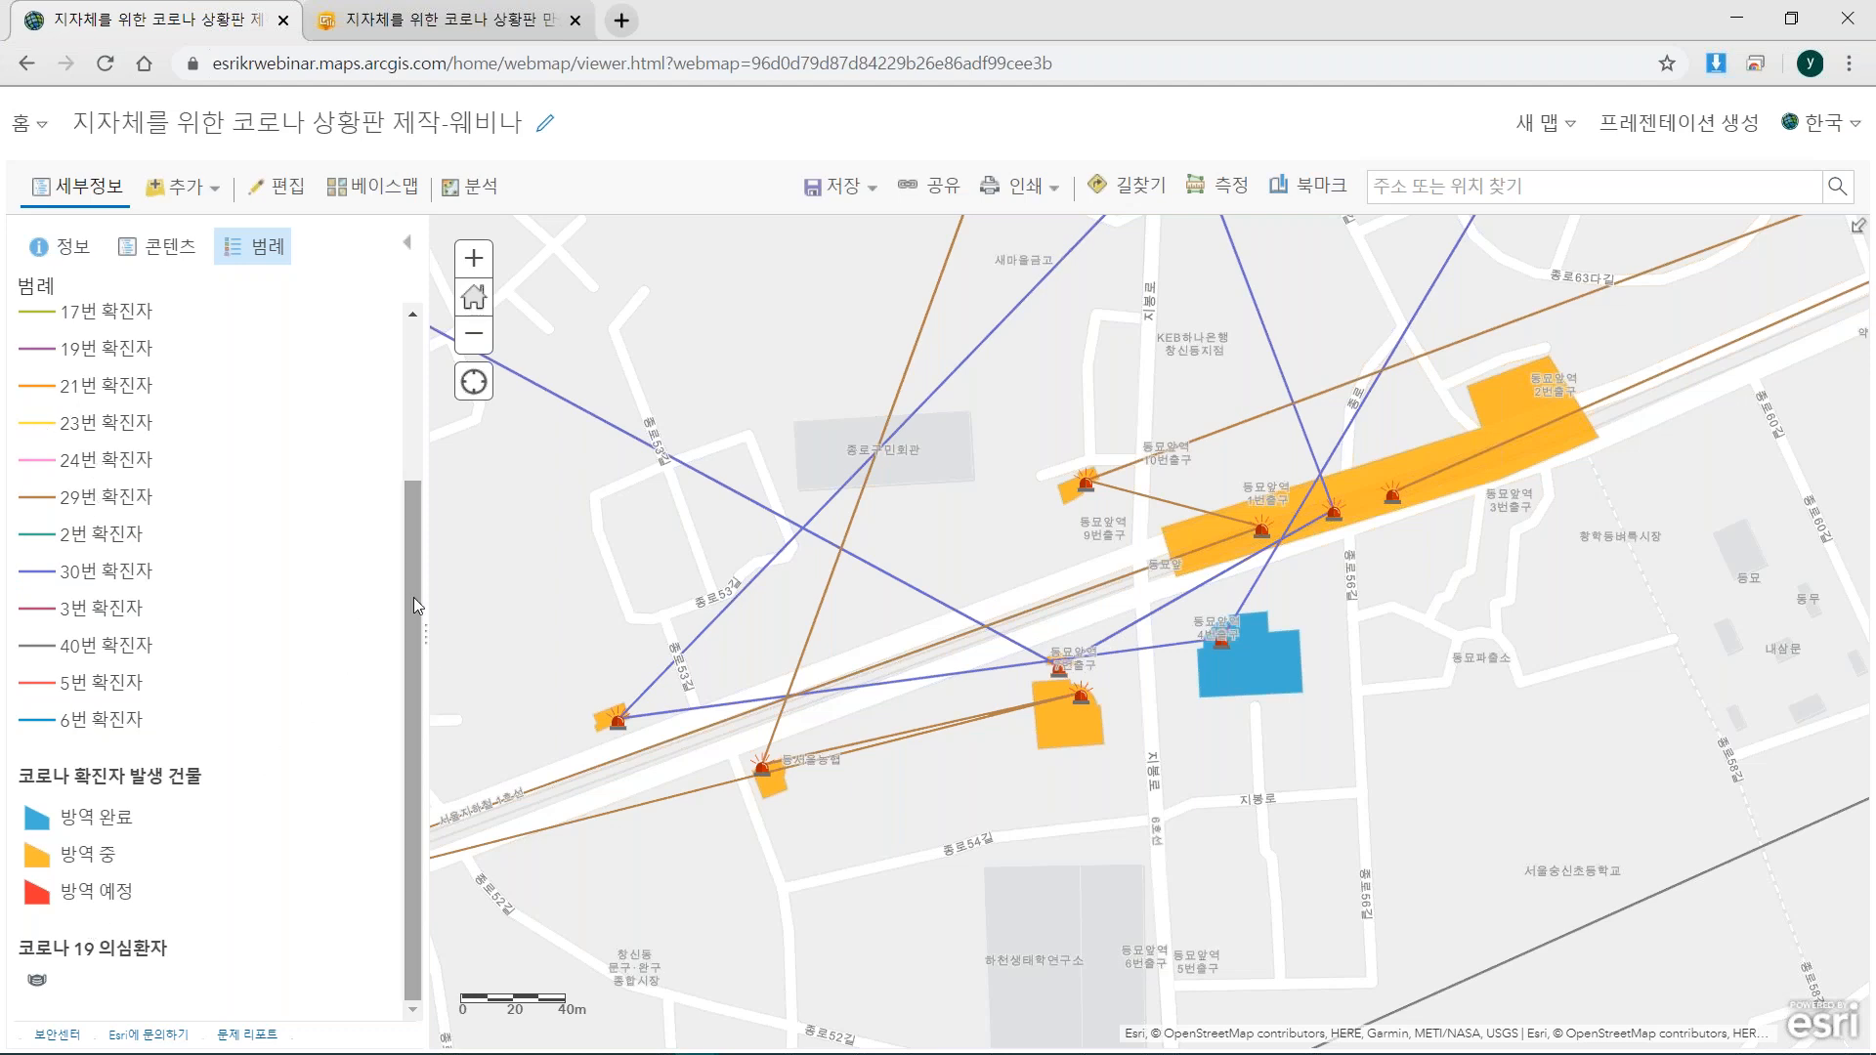
# Return from the legend to the map's list of layers.
pyautogui.click(407, 245)
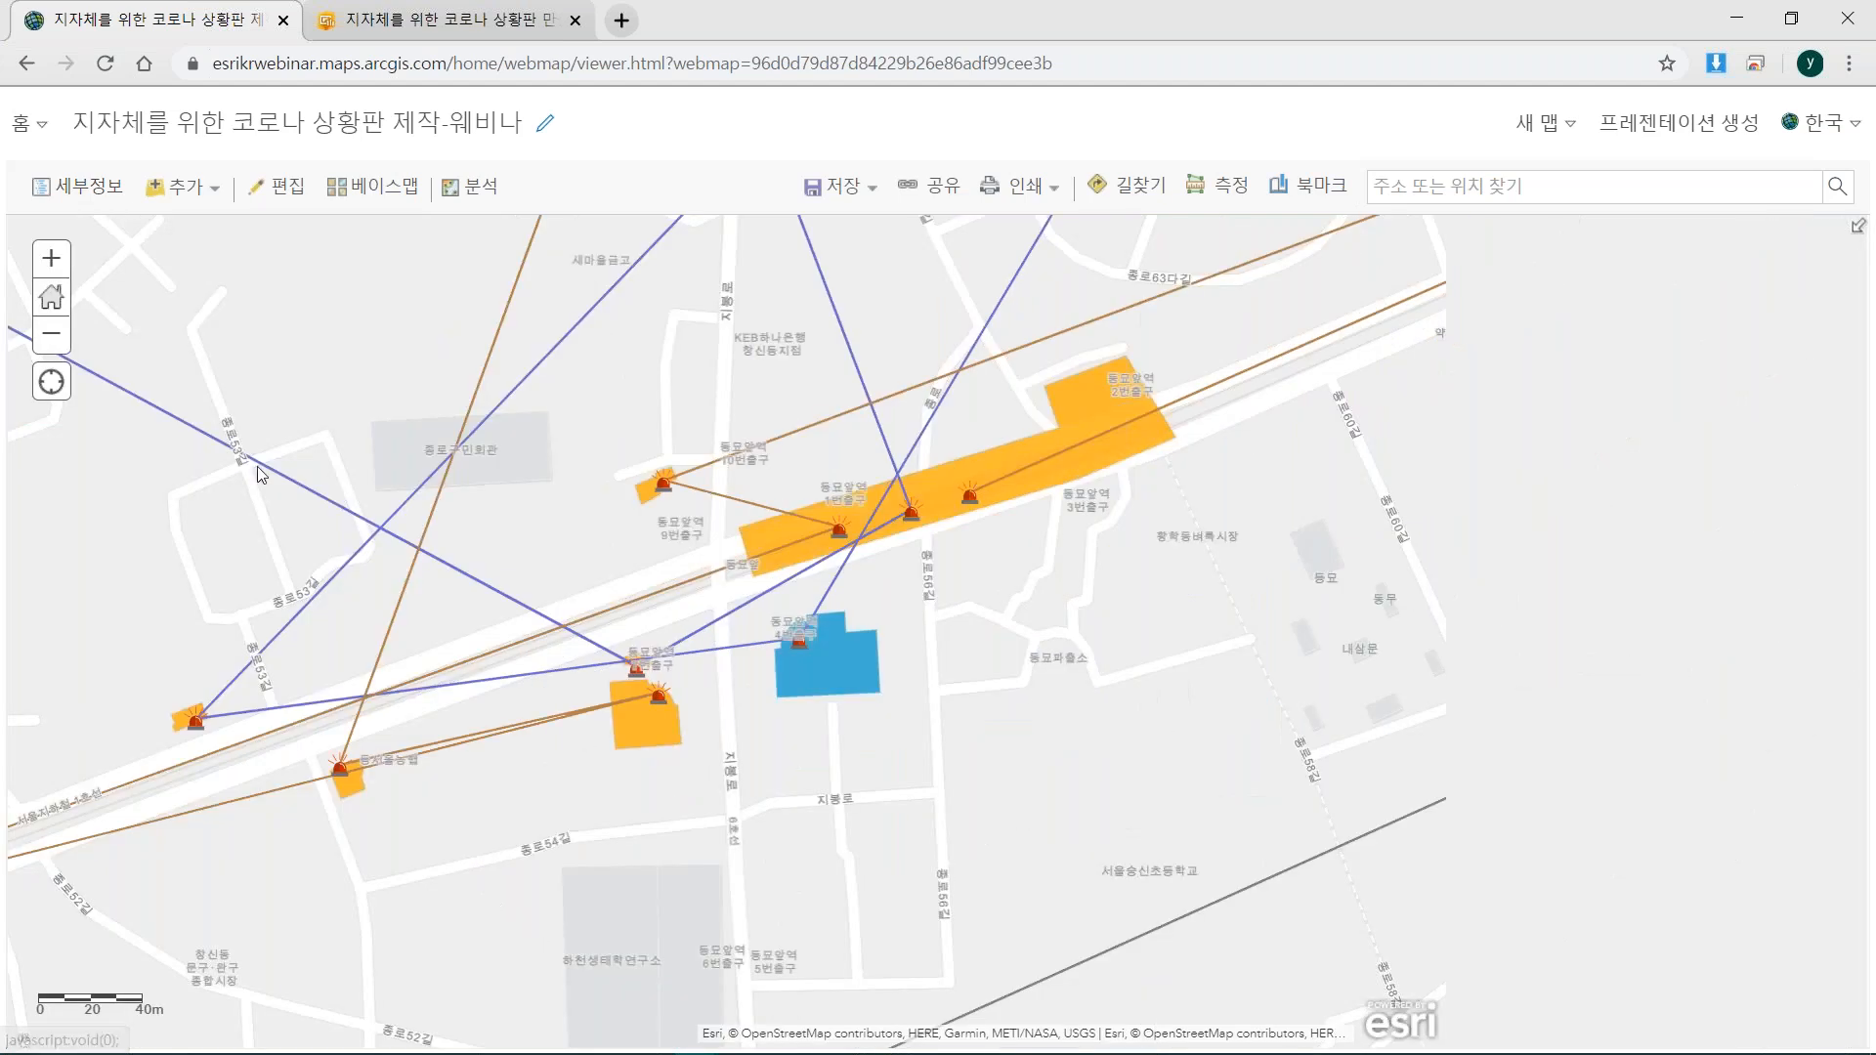
pyautogui.click(78, 186)
pyautogui.click(176, 246)
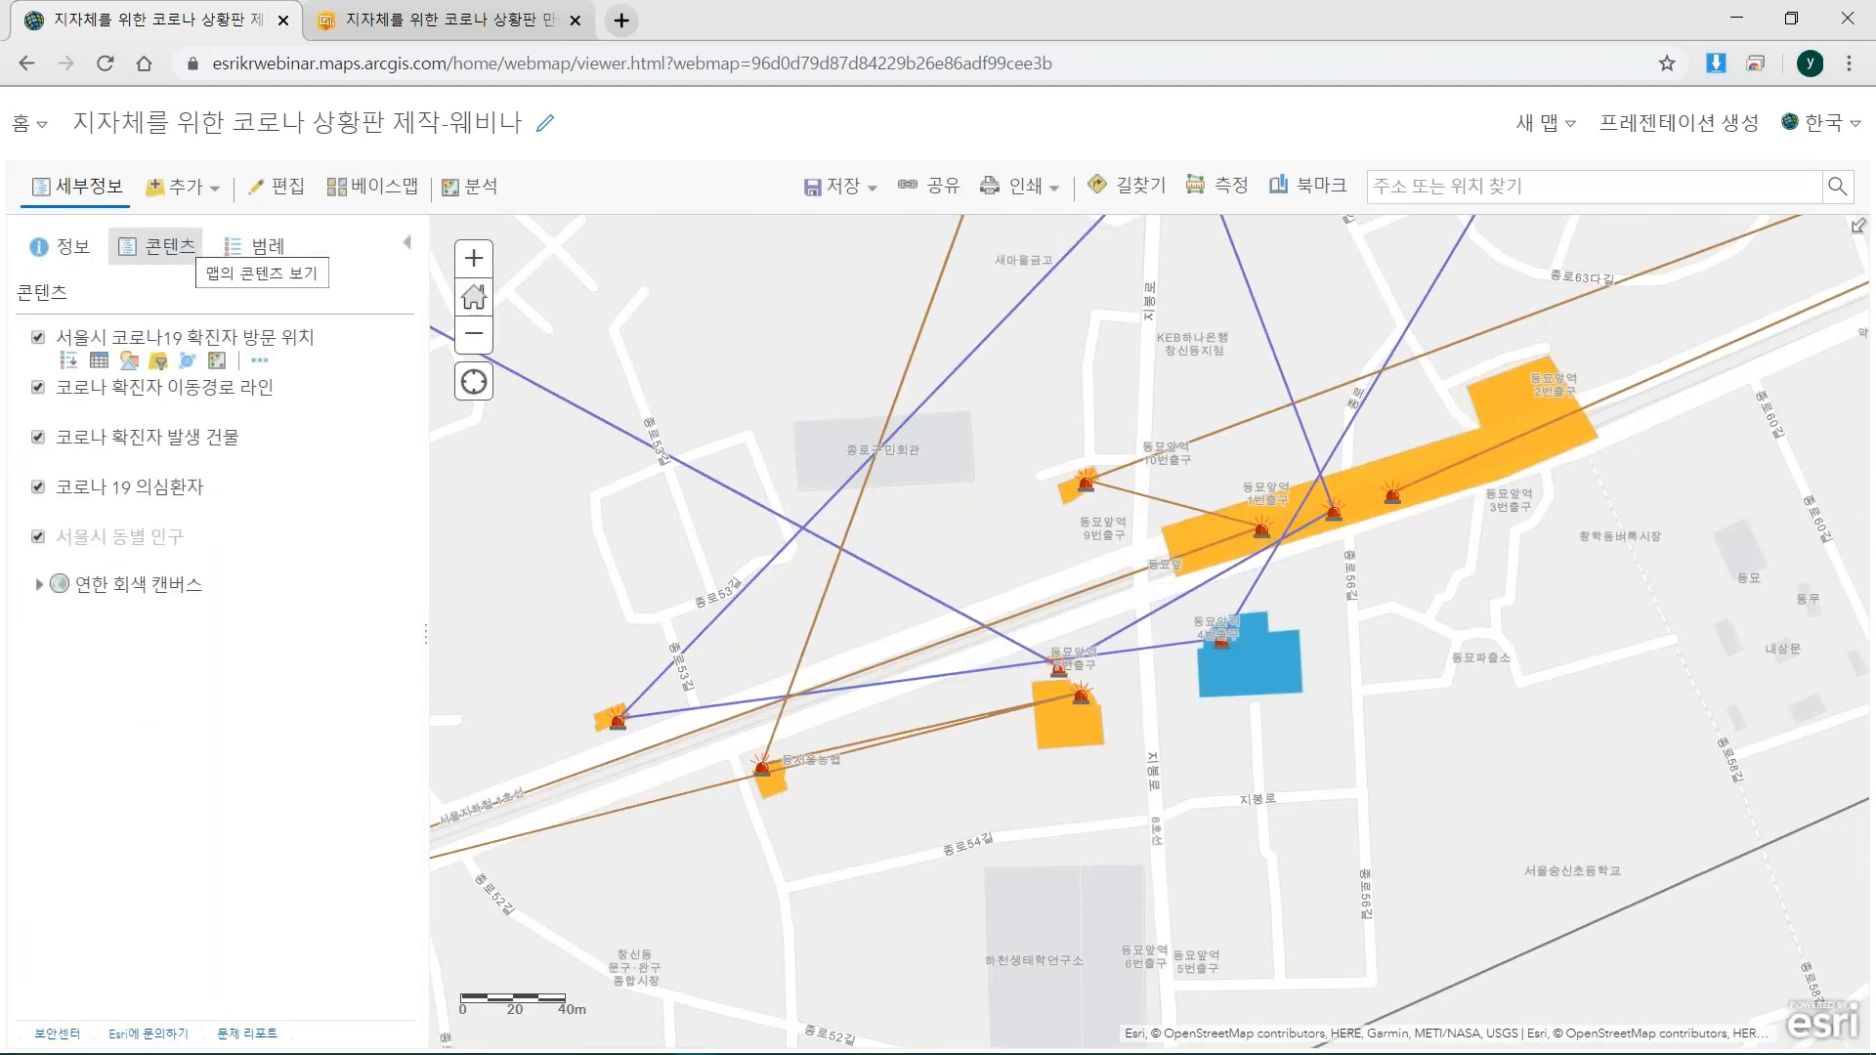
# Examine the patient routes, visit locations and 코로나 19 의심환자 points from the 동묘앞역 area out to the whole of Seoul.
pyautogui.scroll(-3, 895, 412)
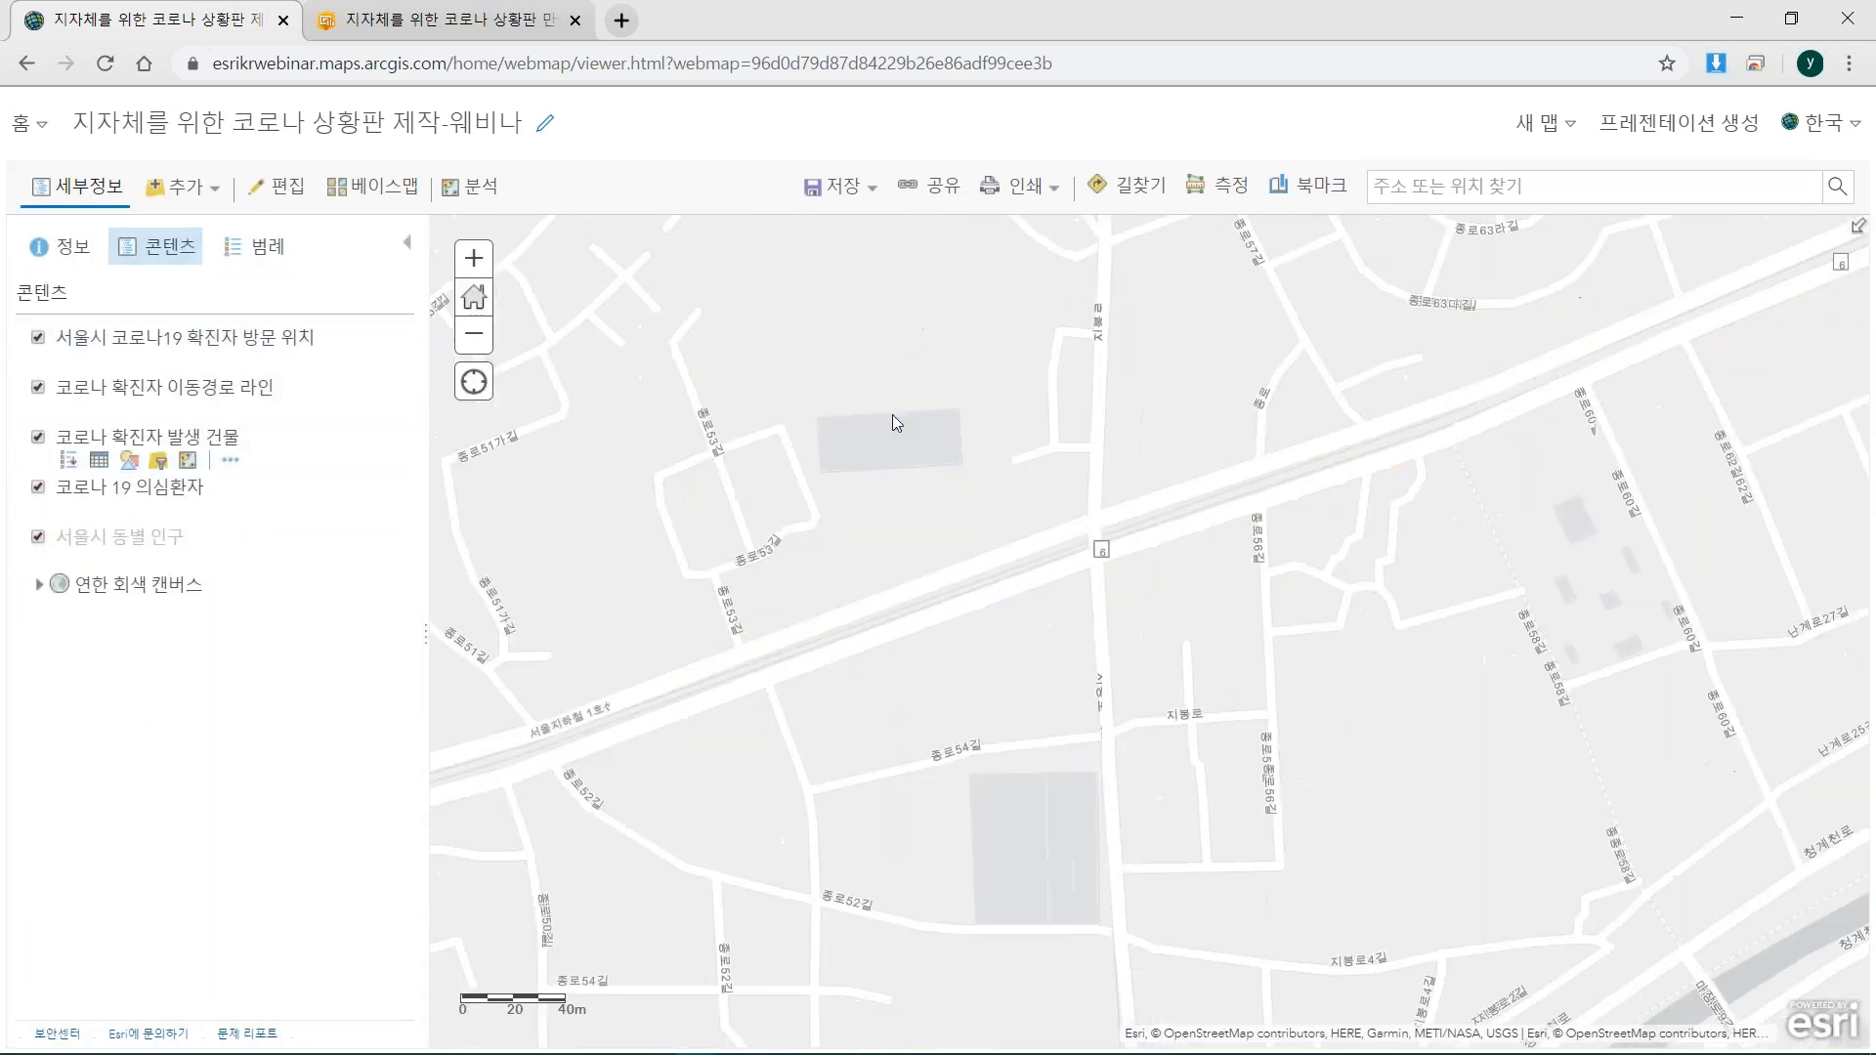
pyautogui.moveTo(960, 518)
pyautogui.mouseDown()
pyautogui.moveTo(1166, 275)
pyautogui.moveTo(1176, 379)
pyautogui.mouseUp()
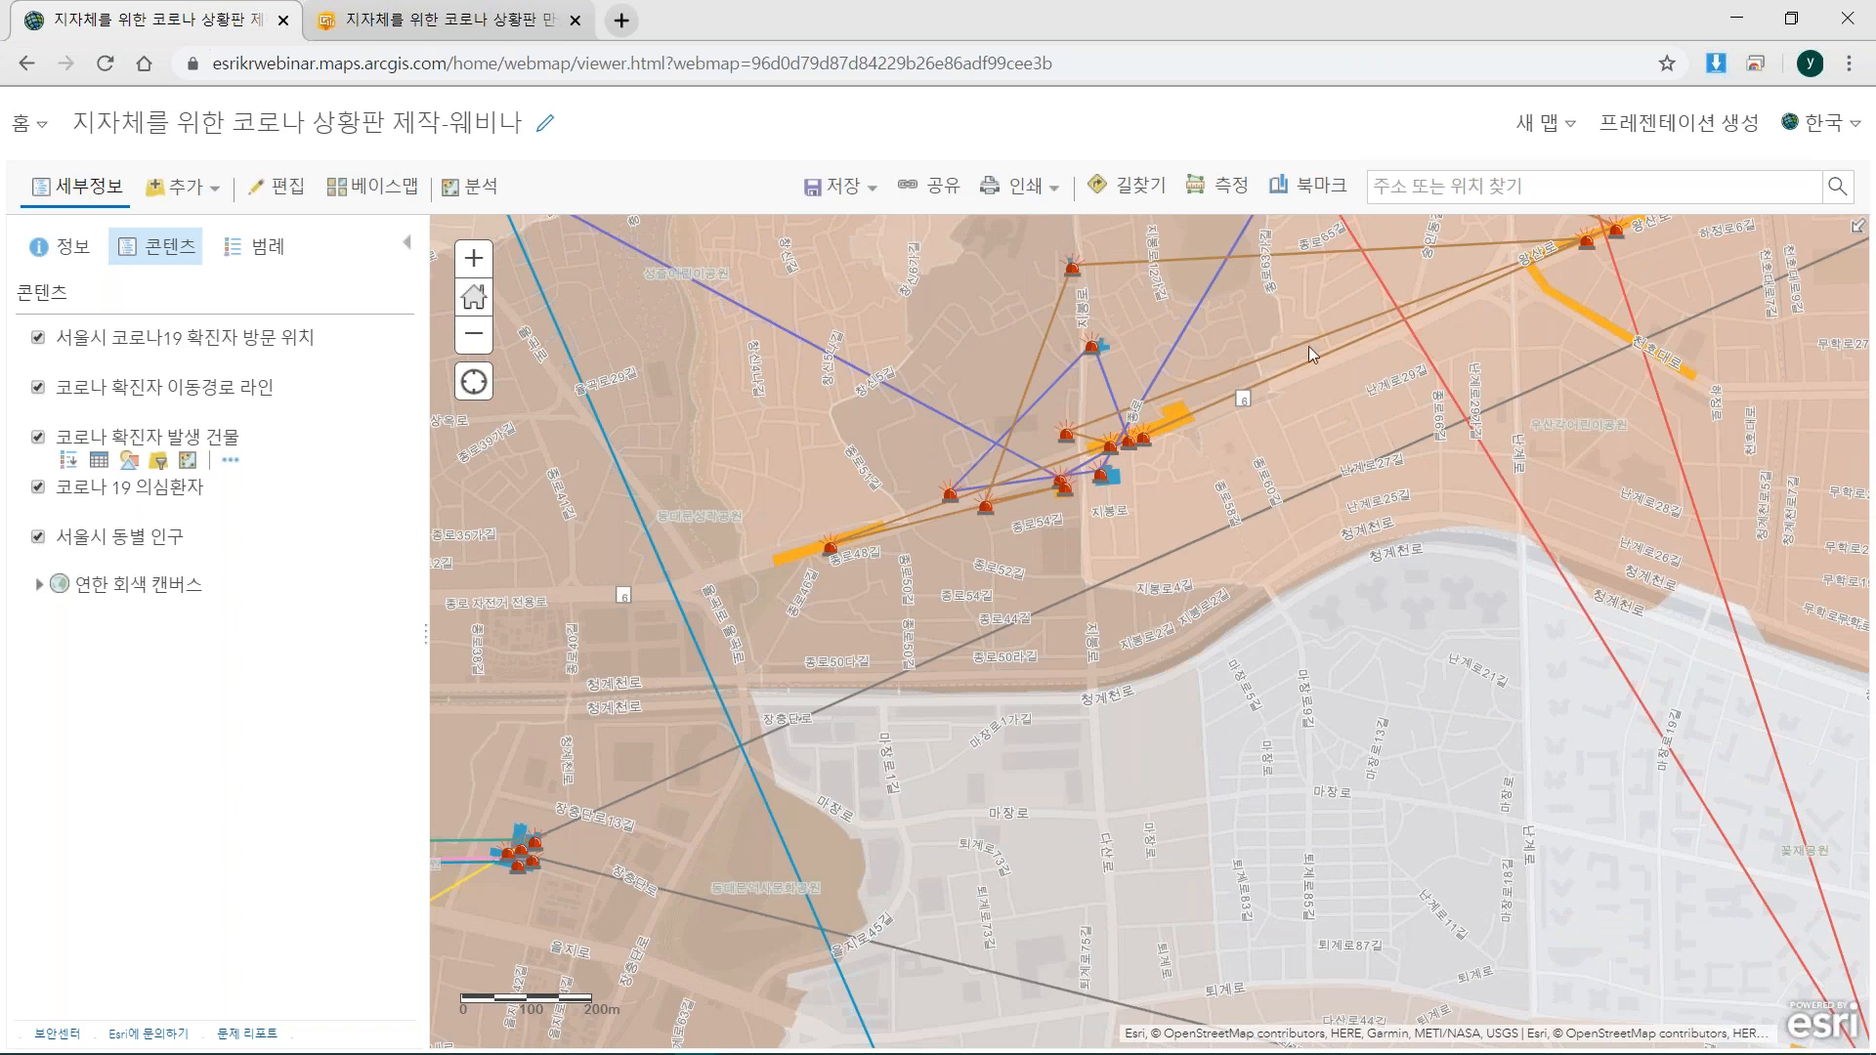
pyautogui.scroll(-1, 1315, 356)
pyautogui.scroll(-3, 1319, 367)
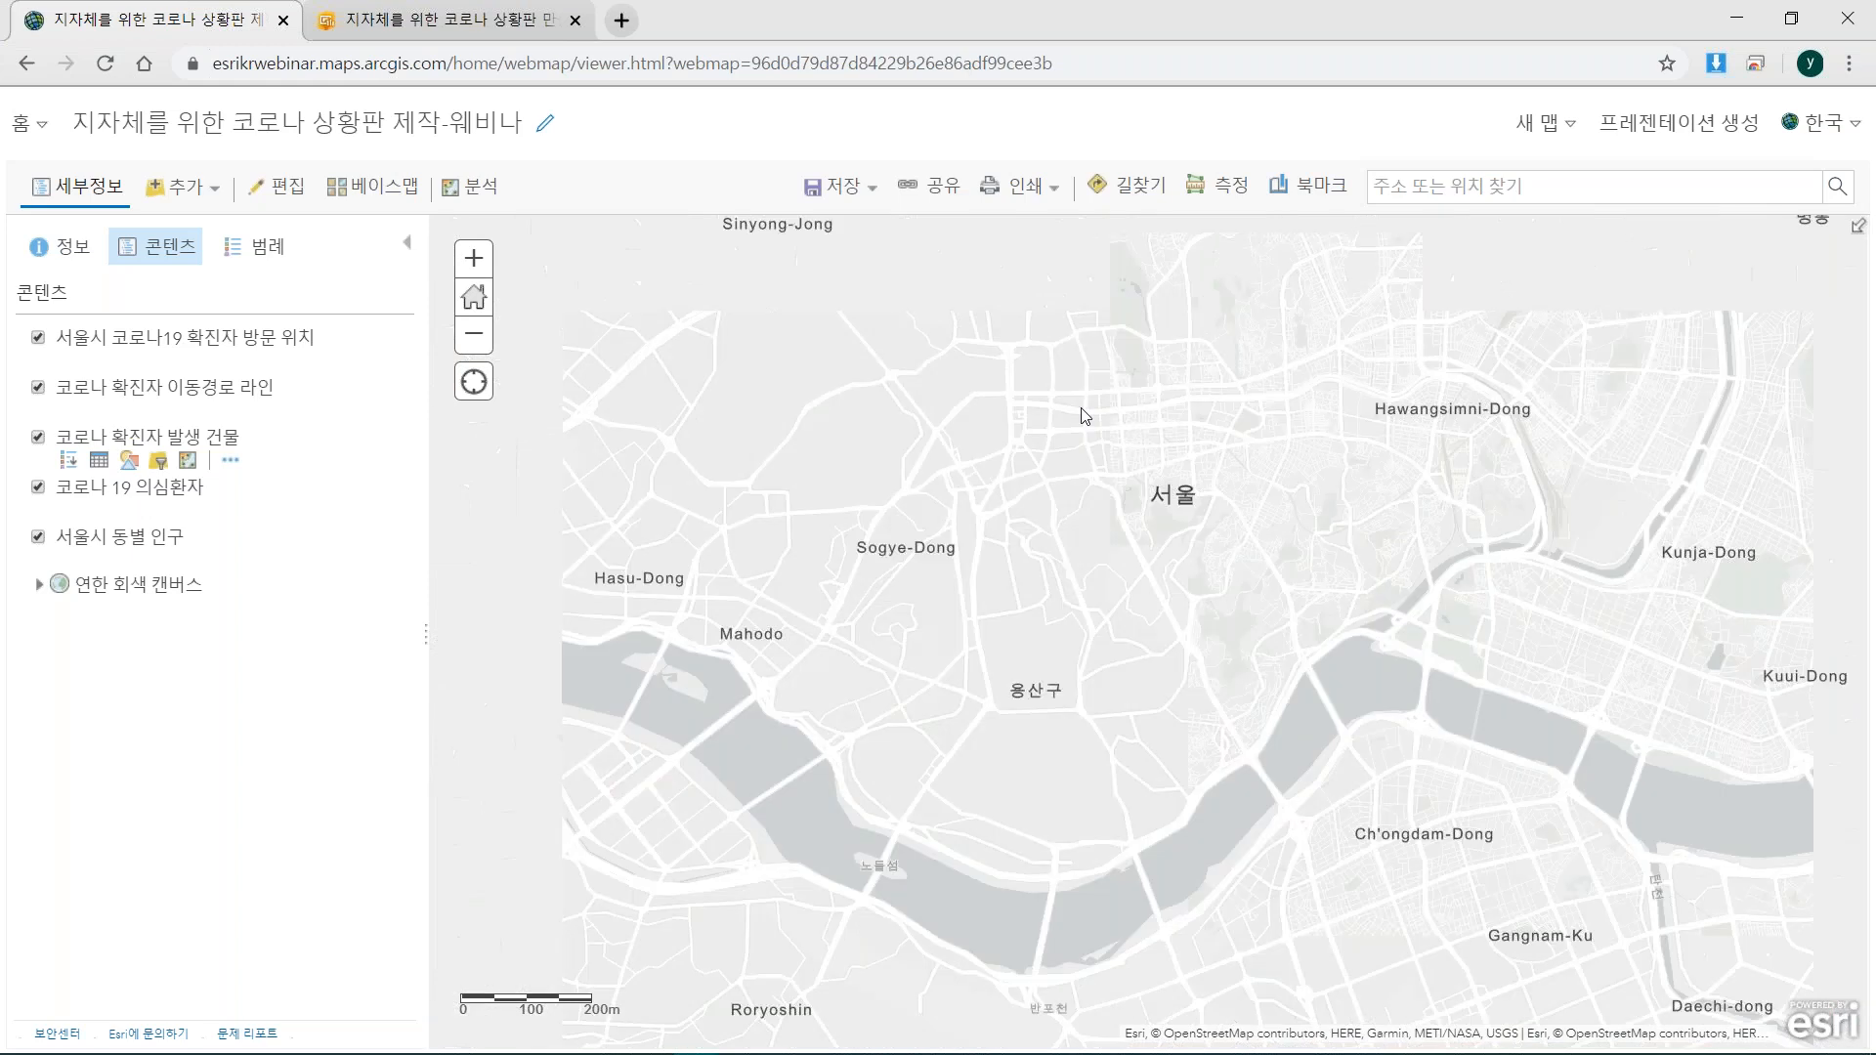
pyautogui.scroll(-2, 1194, 543)
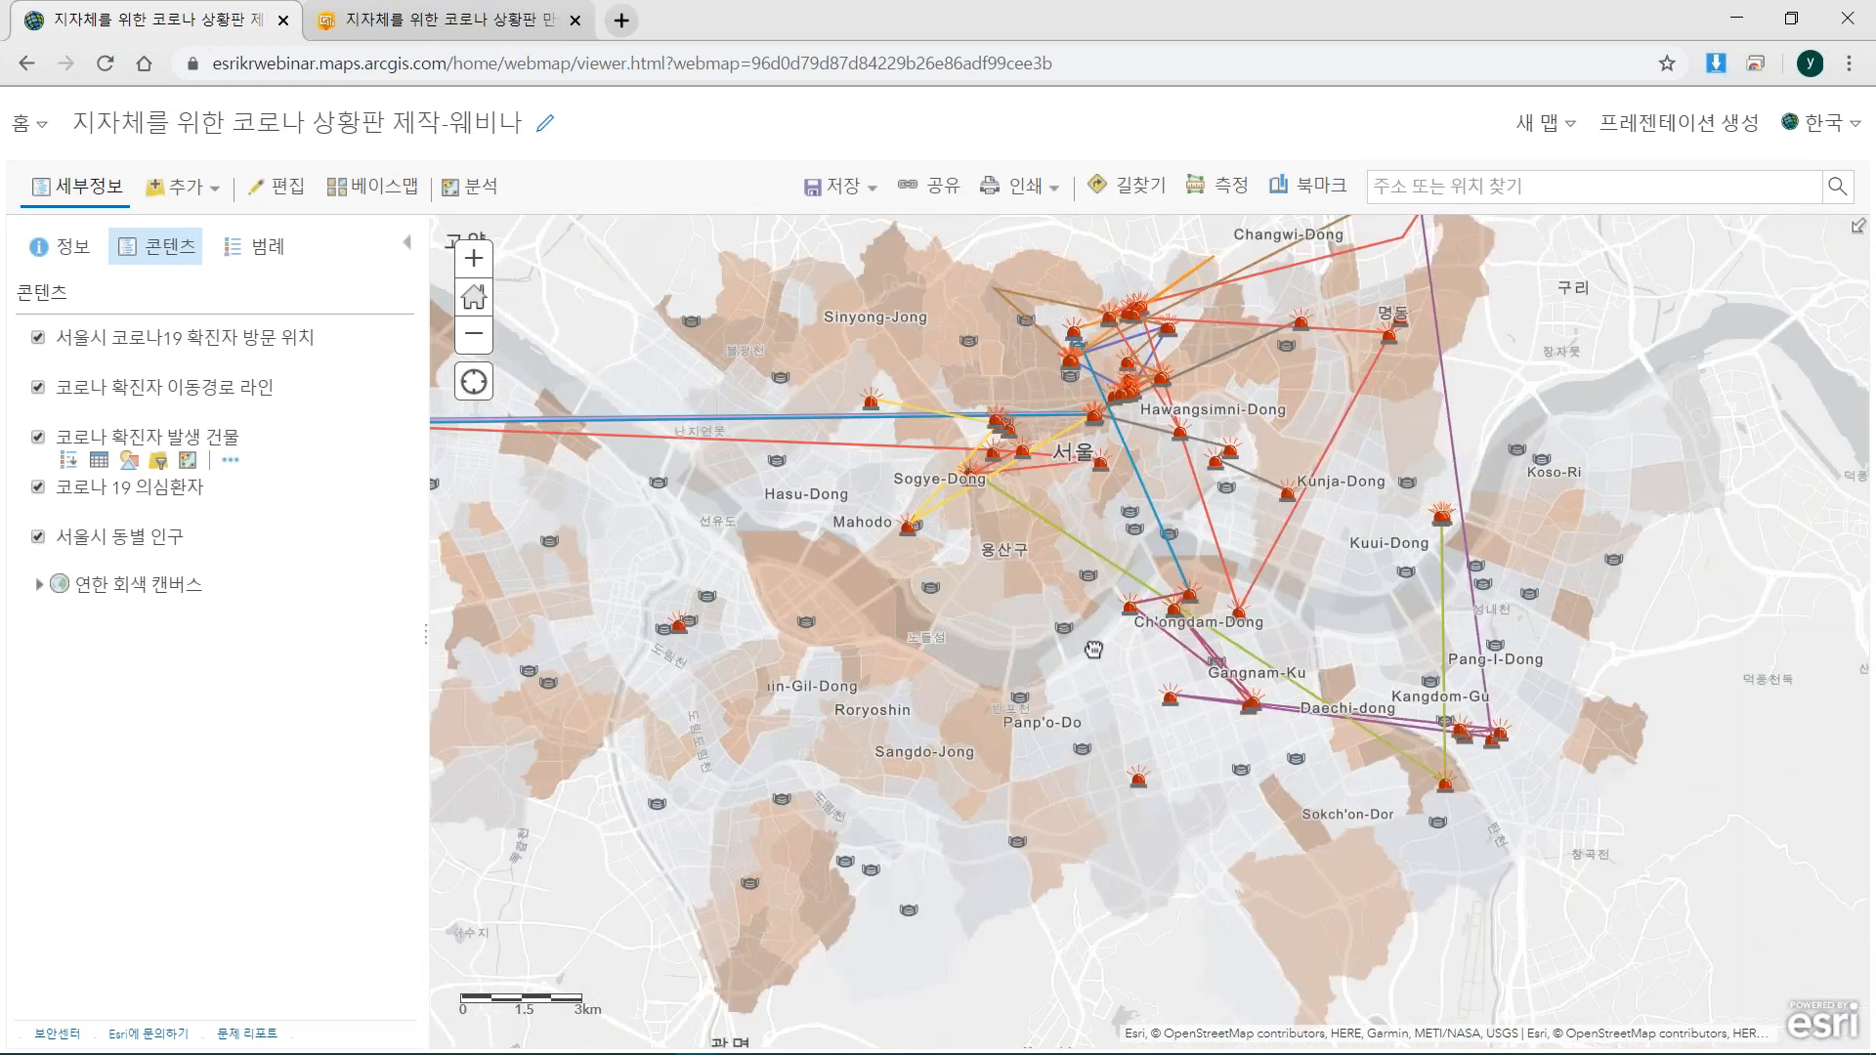
pyautogui.moveTo(1093, 650); pyautogui.dragTo(1100, 673)
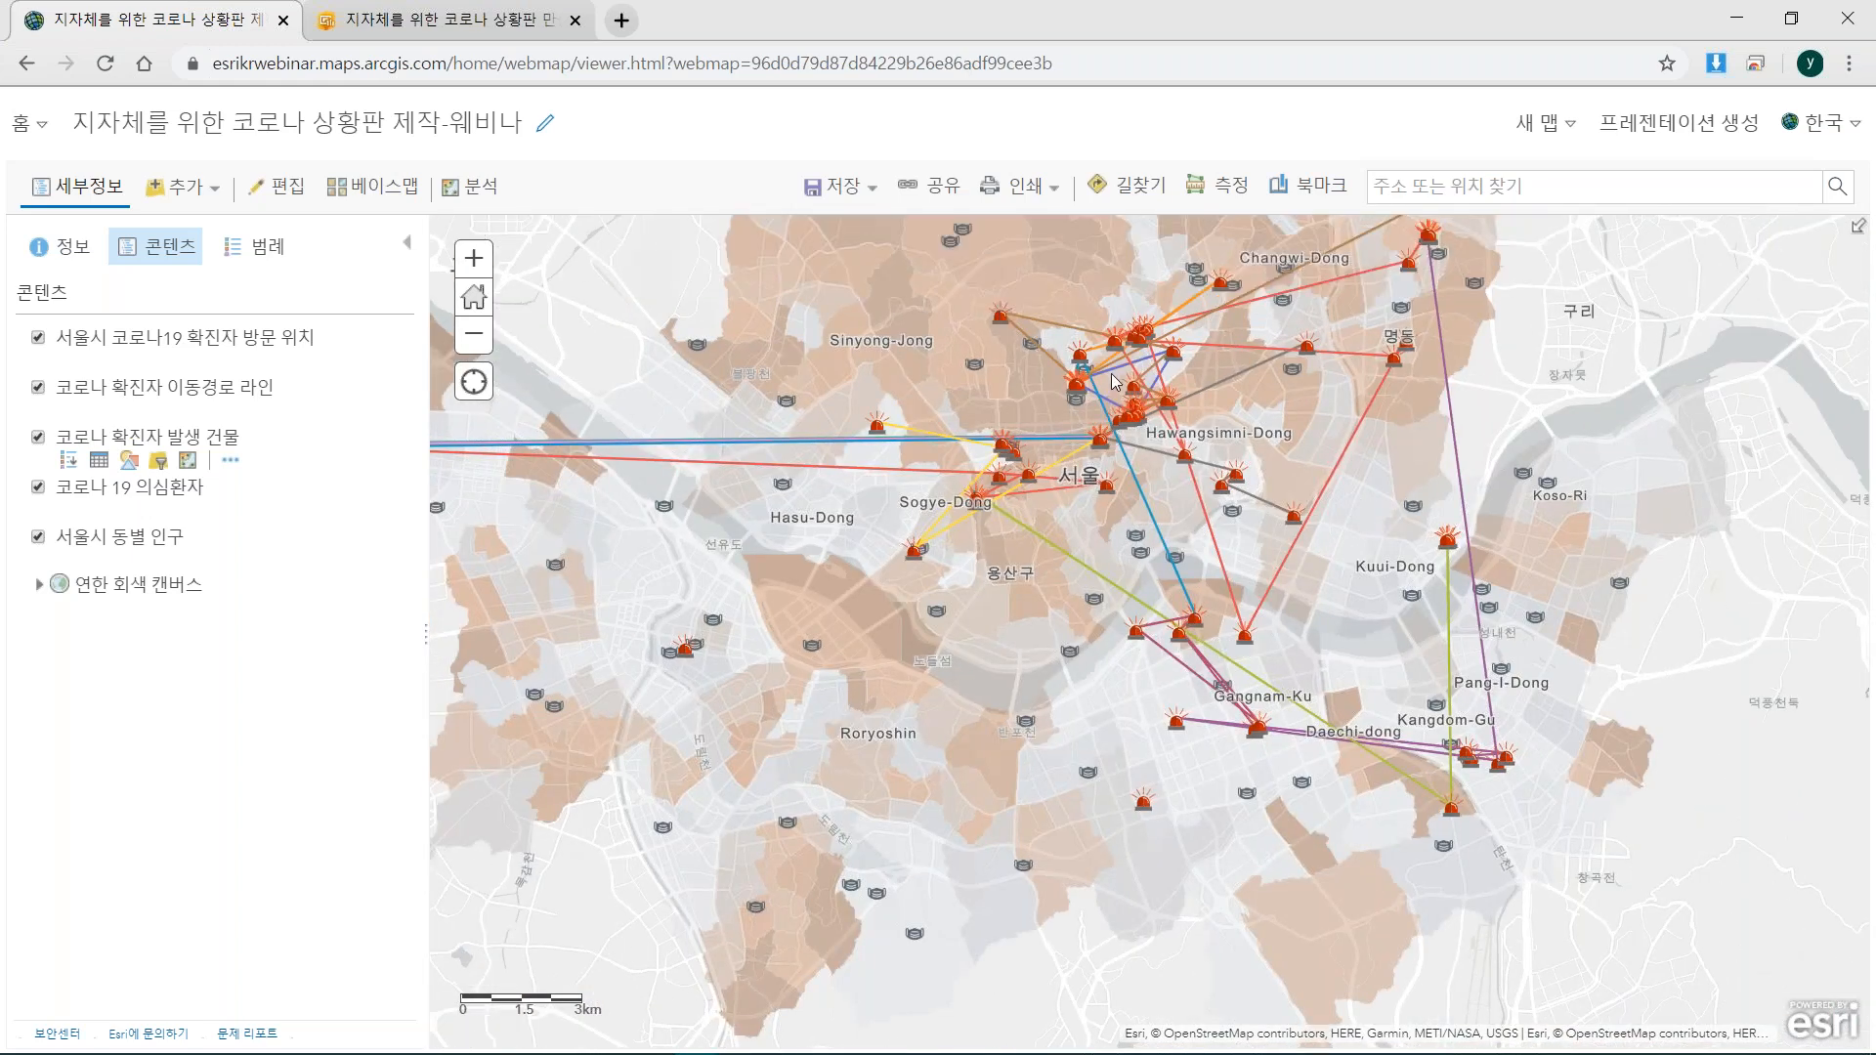
pyautogui.scroll(-2, 1109, 414)
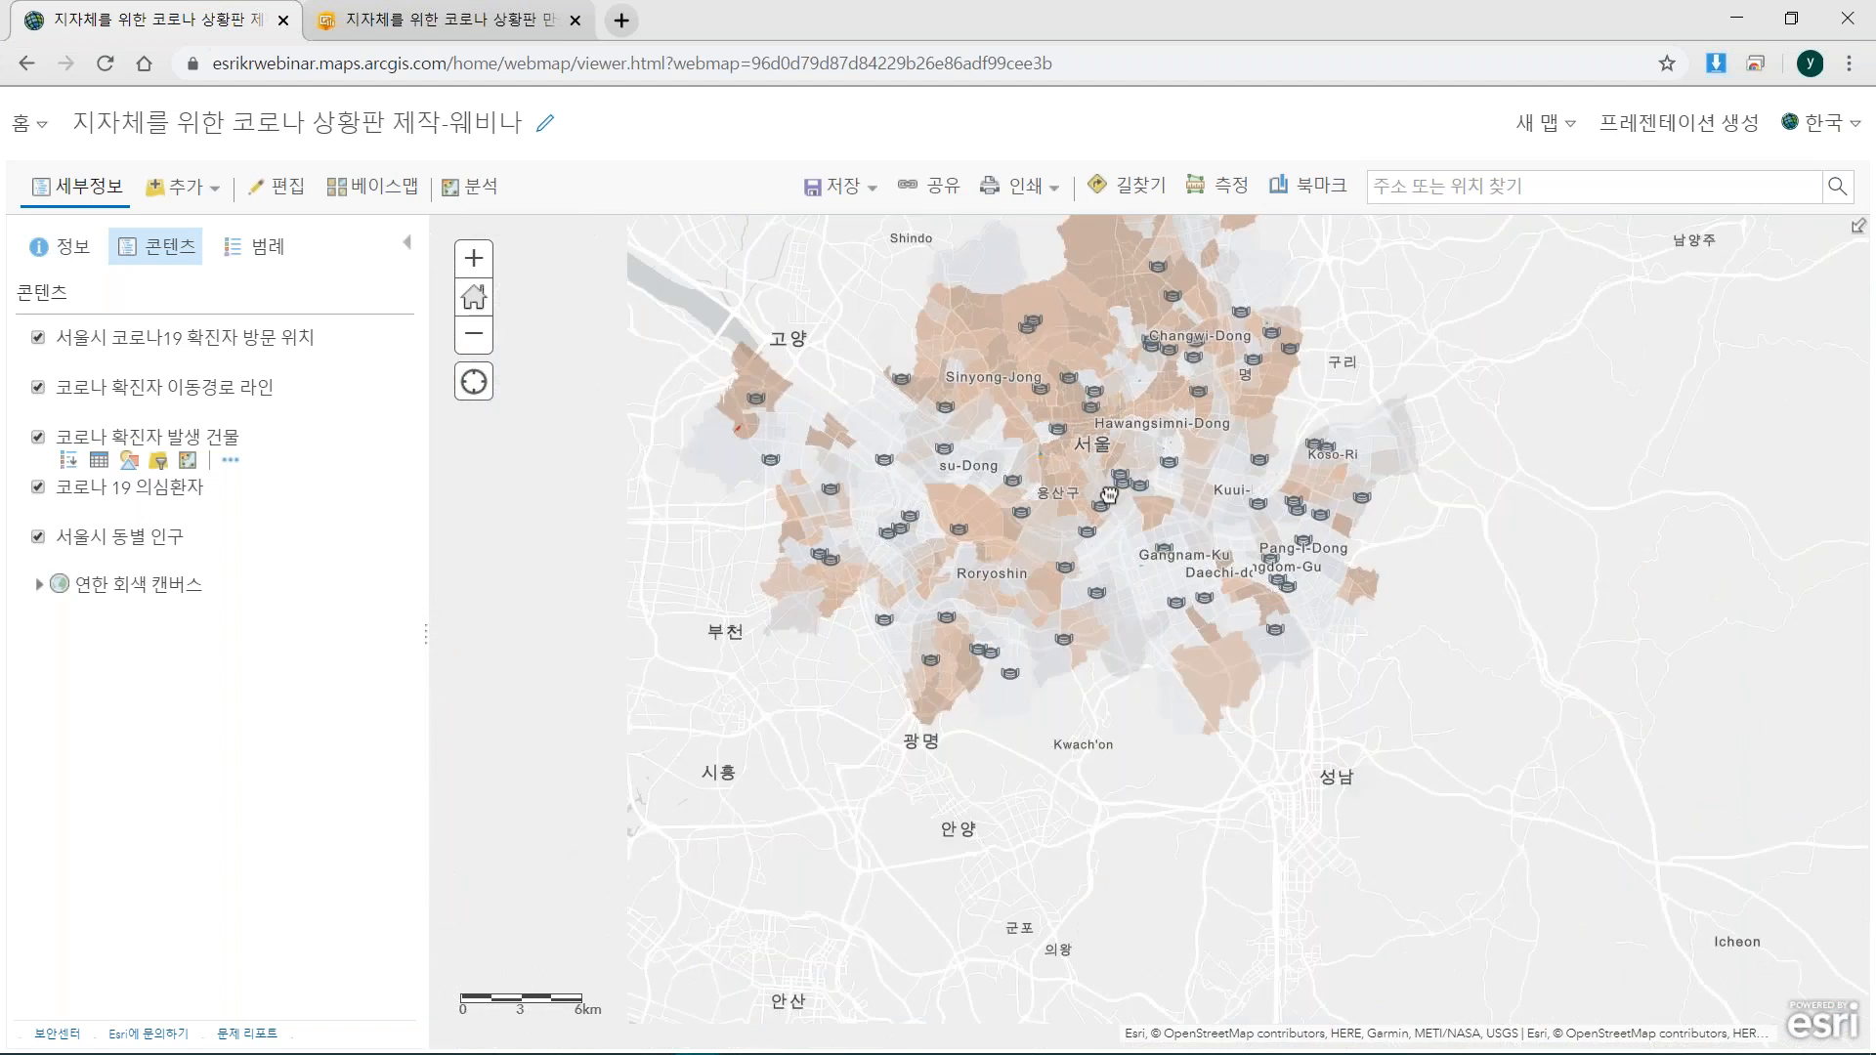
pyautogui.moveTo(1109, 493); pyautogui.dragTo(1103, 510)
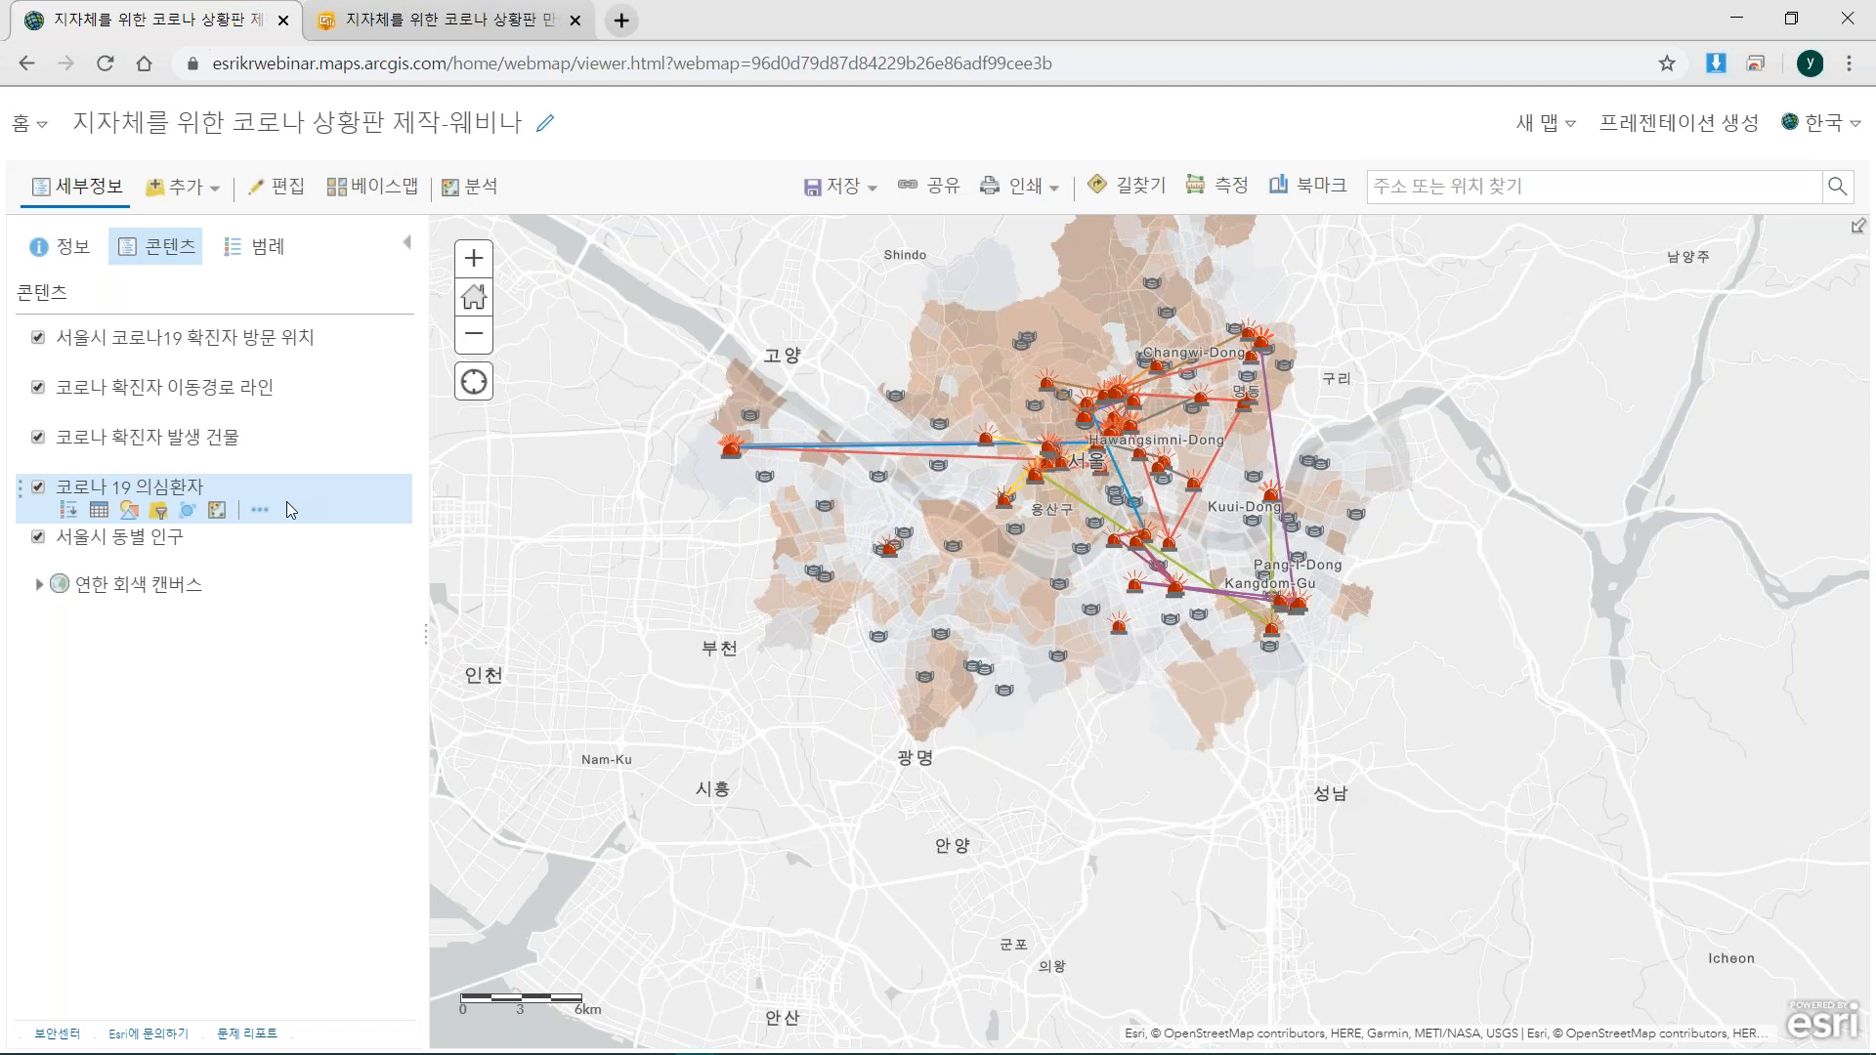
# Check the legend against the 코로나 19 의심환자 points around 영등포로, and return to the layer list with all of Seoul in view.
pyautogui.click(254, 246)
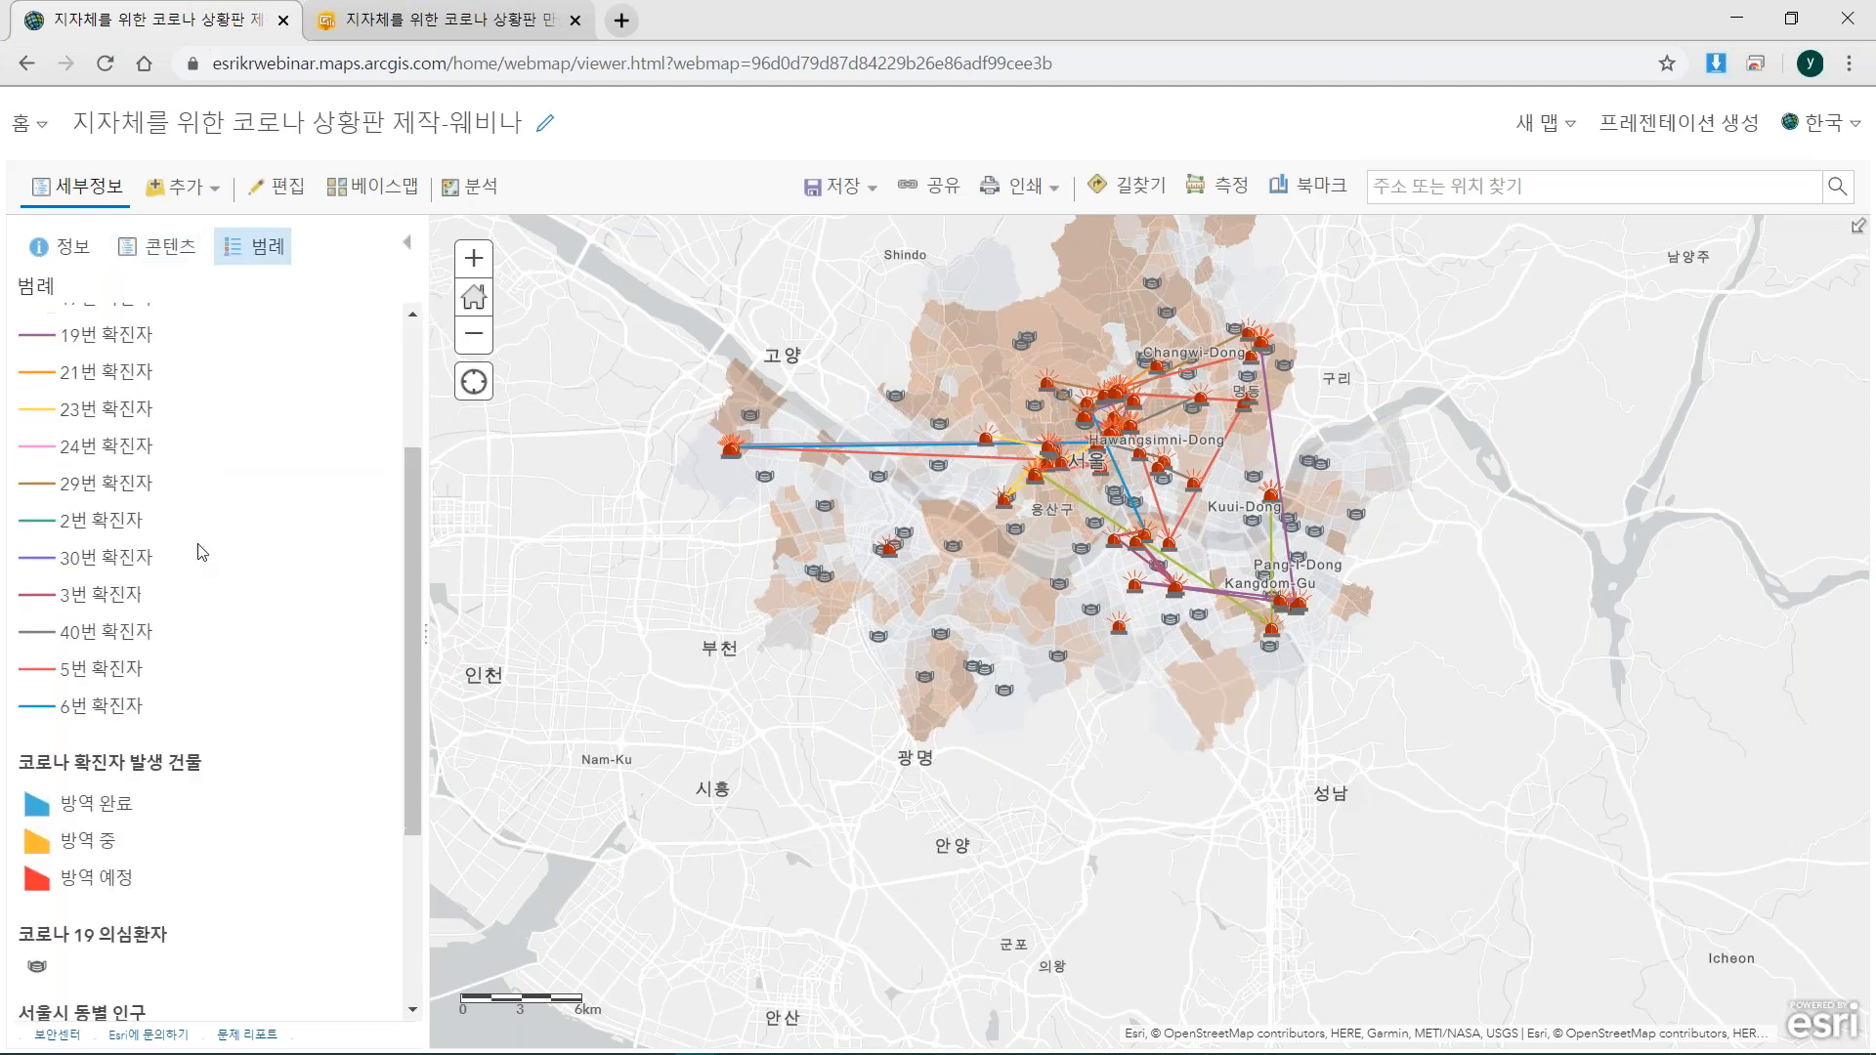
pyautogui.scroll(-3, 203, 553)
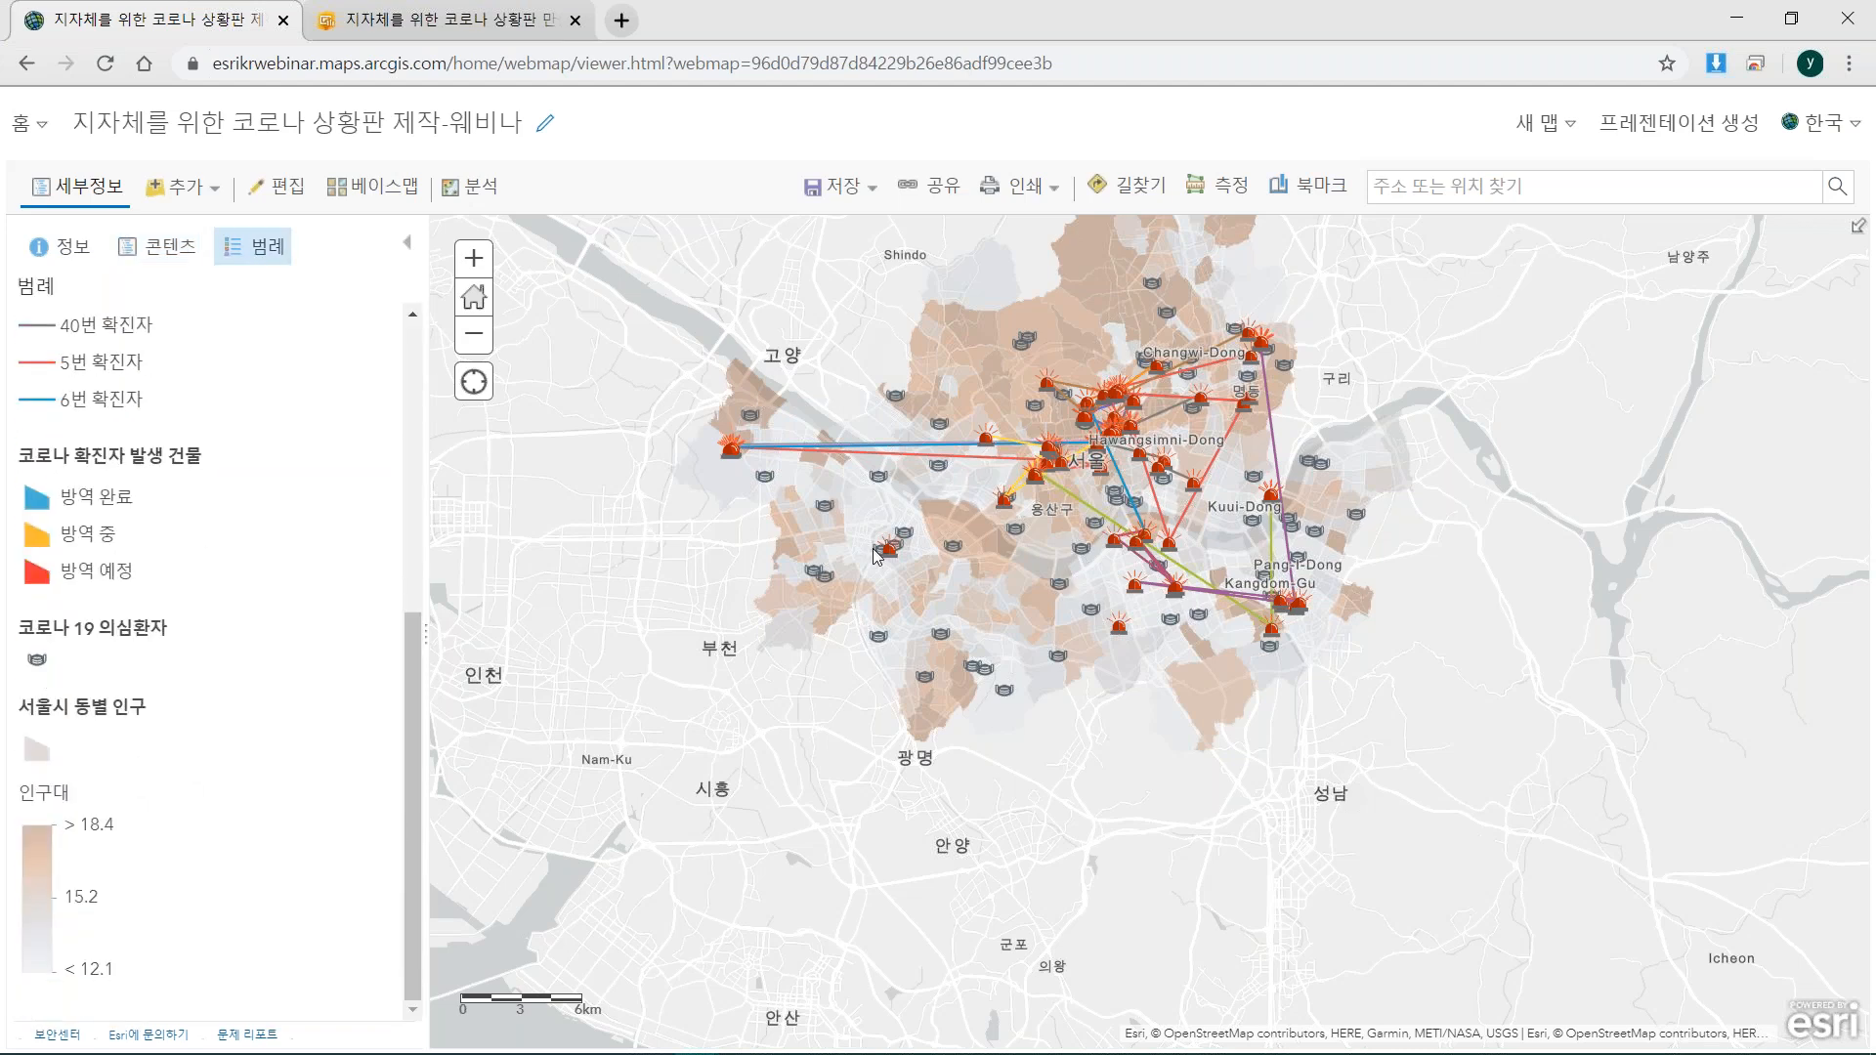
pyautogui.scroll(1, 884, 552)
pyautogui.scroll(3, 895, 547)
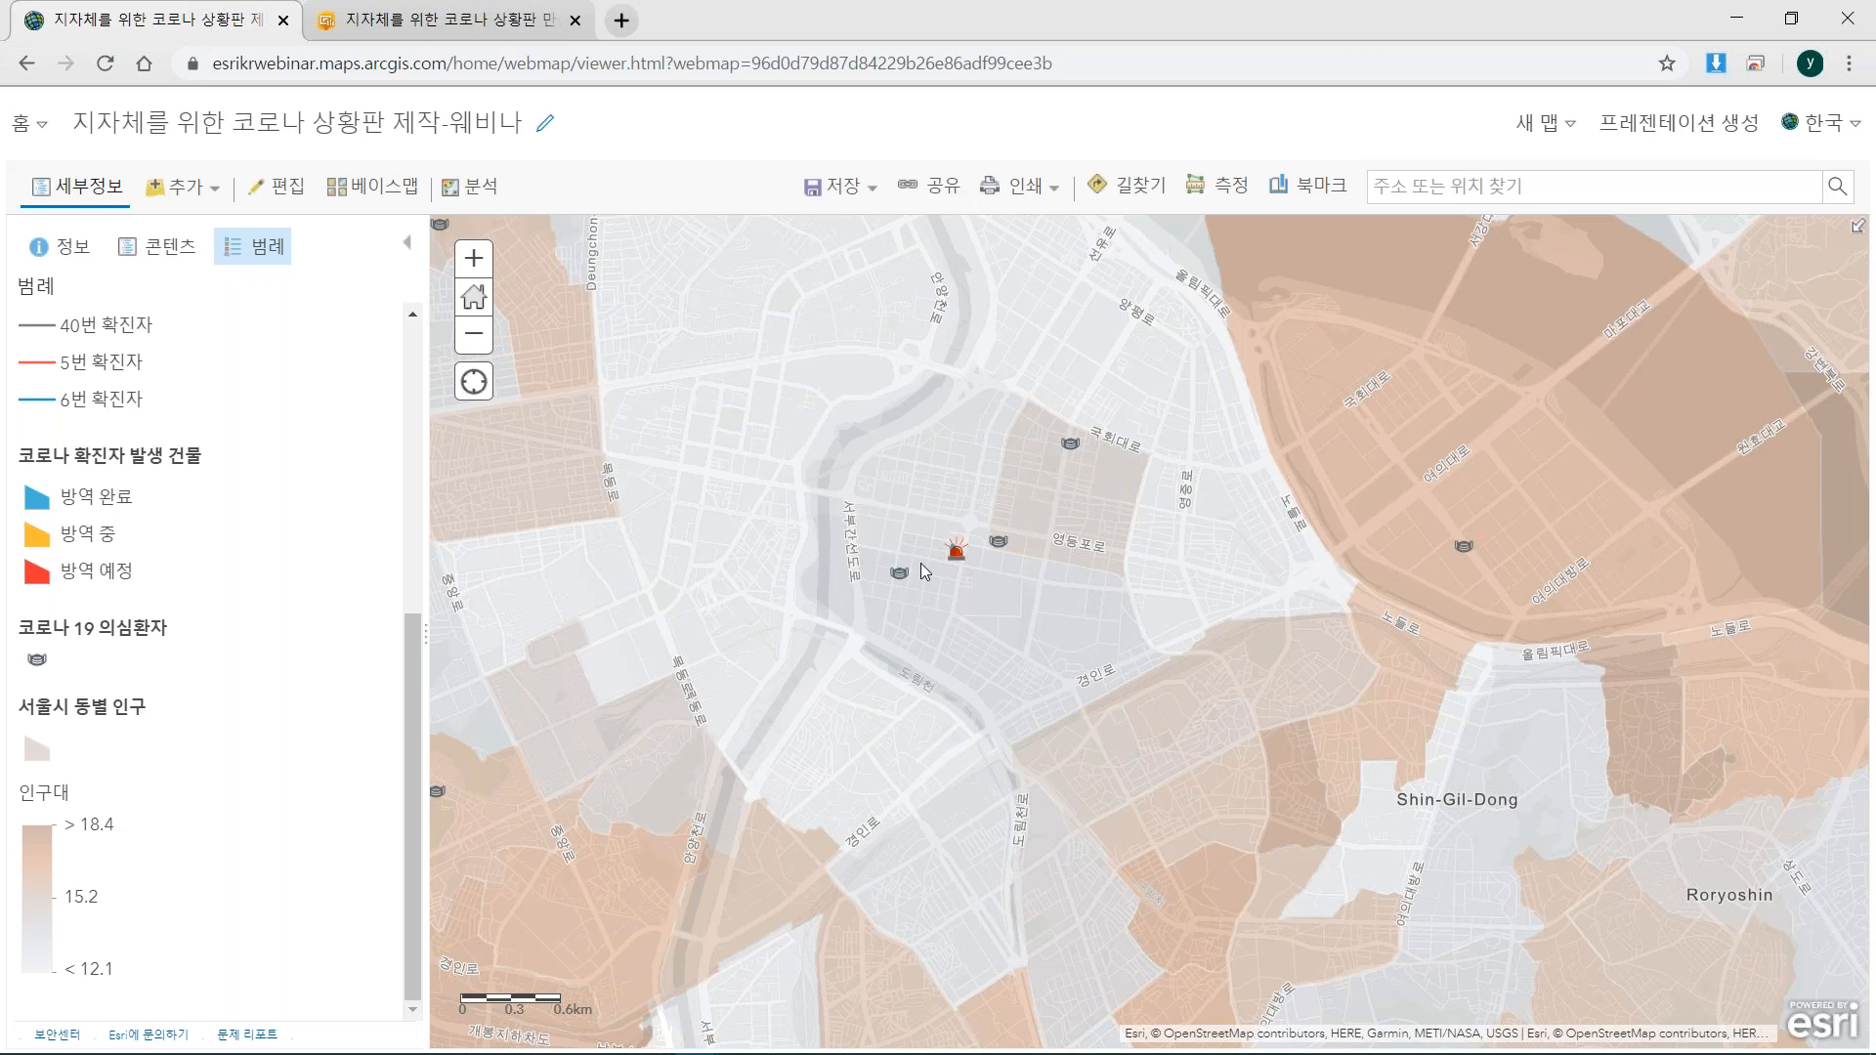
pyautogui.click(155, 246)
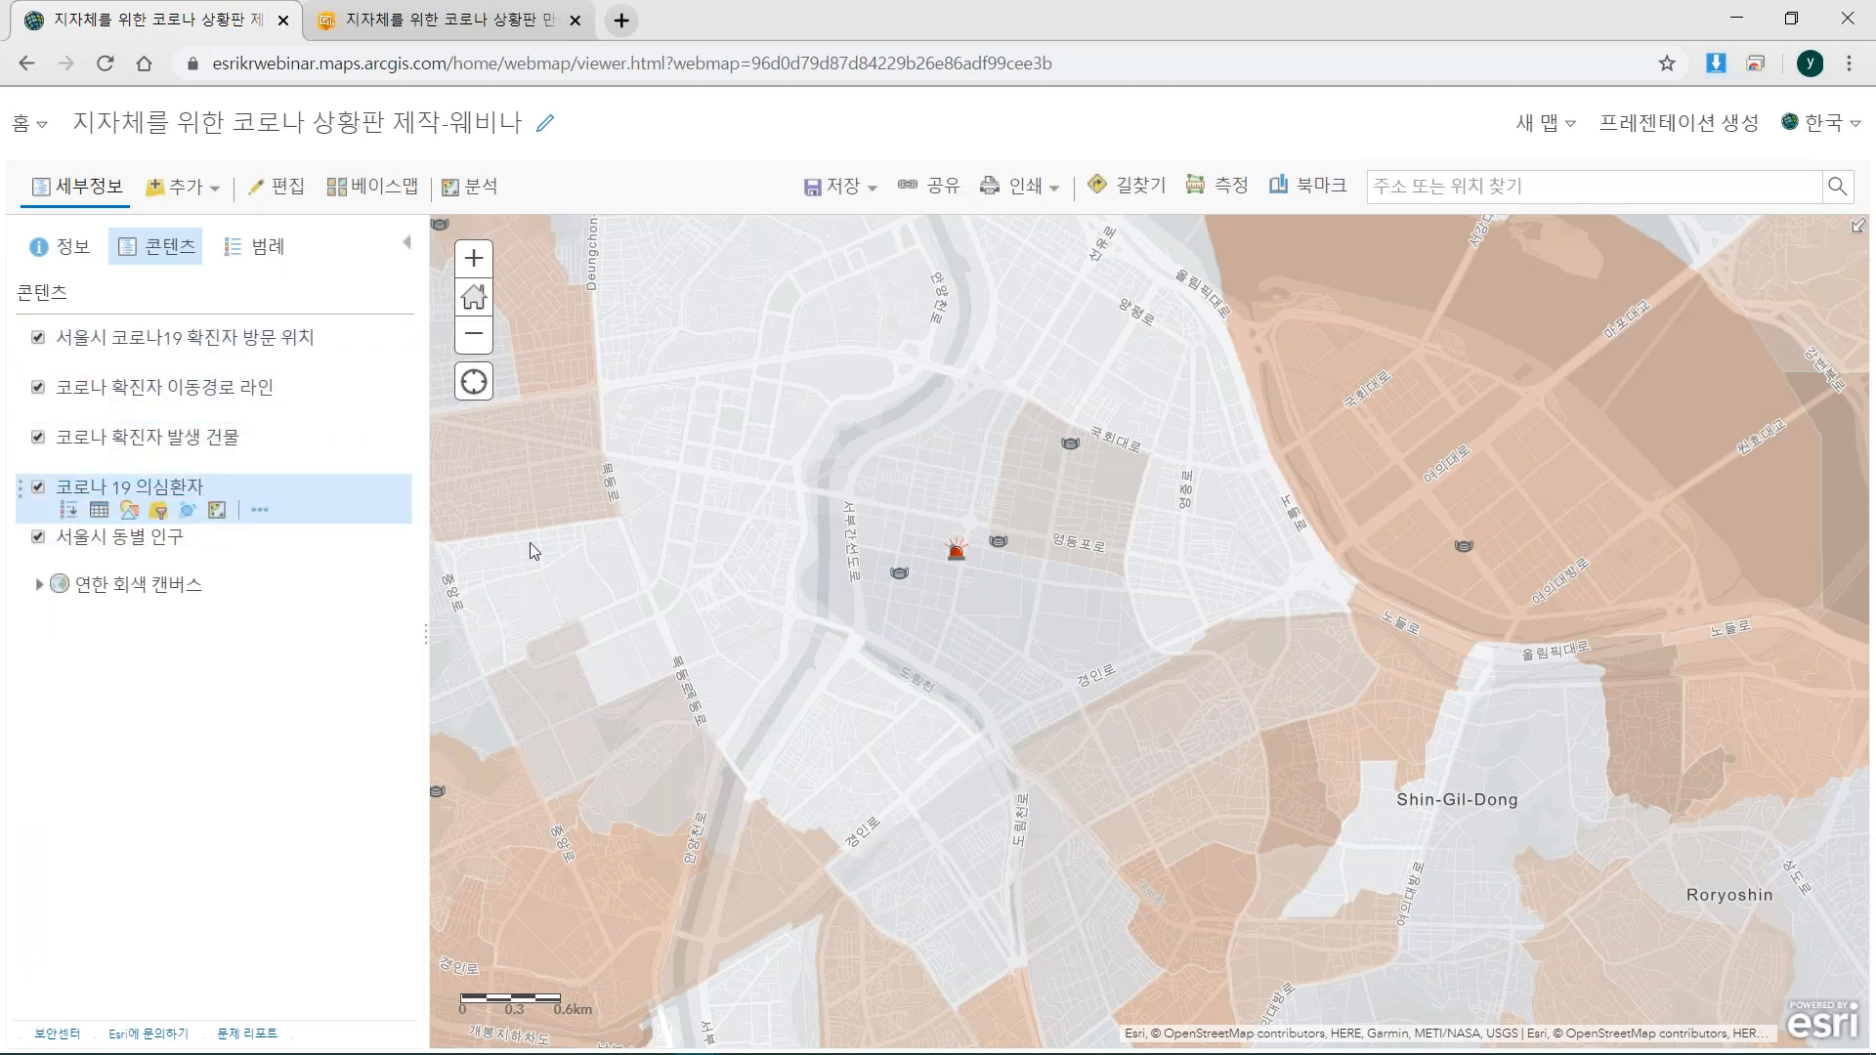
pyautogui.scroll(-1, 630, 532)
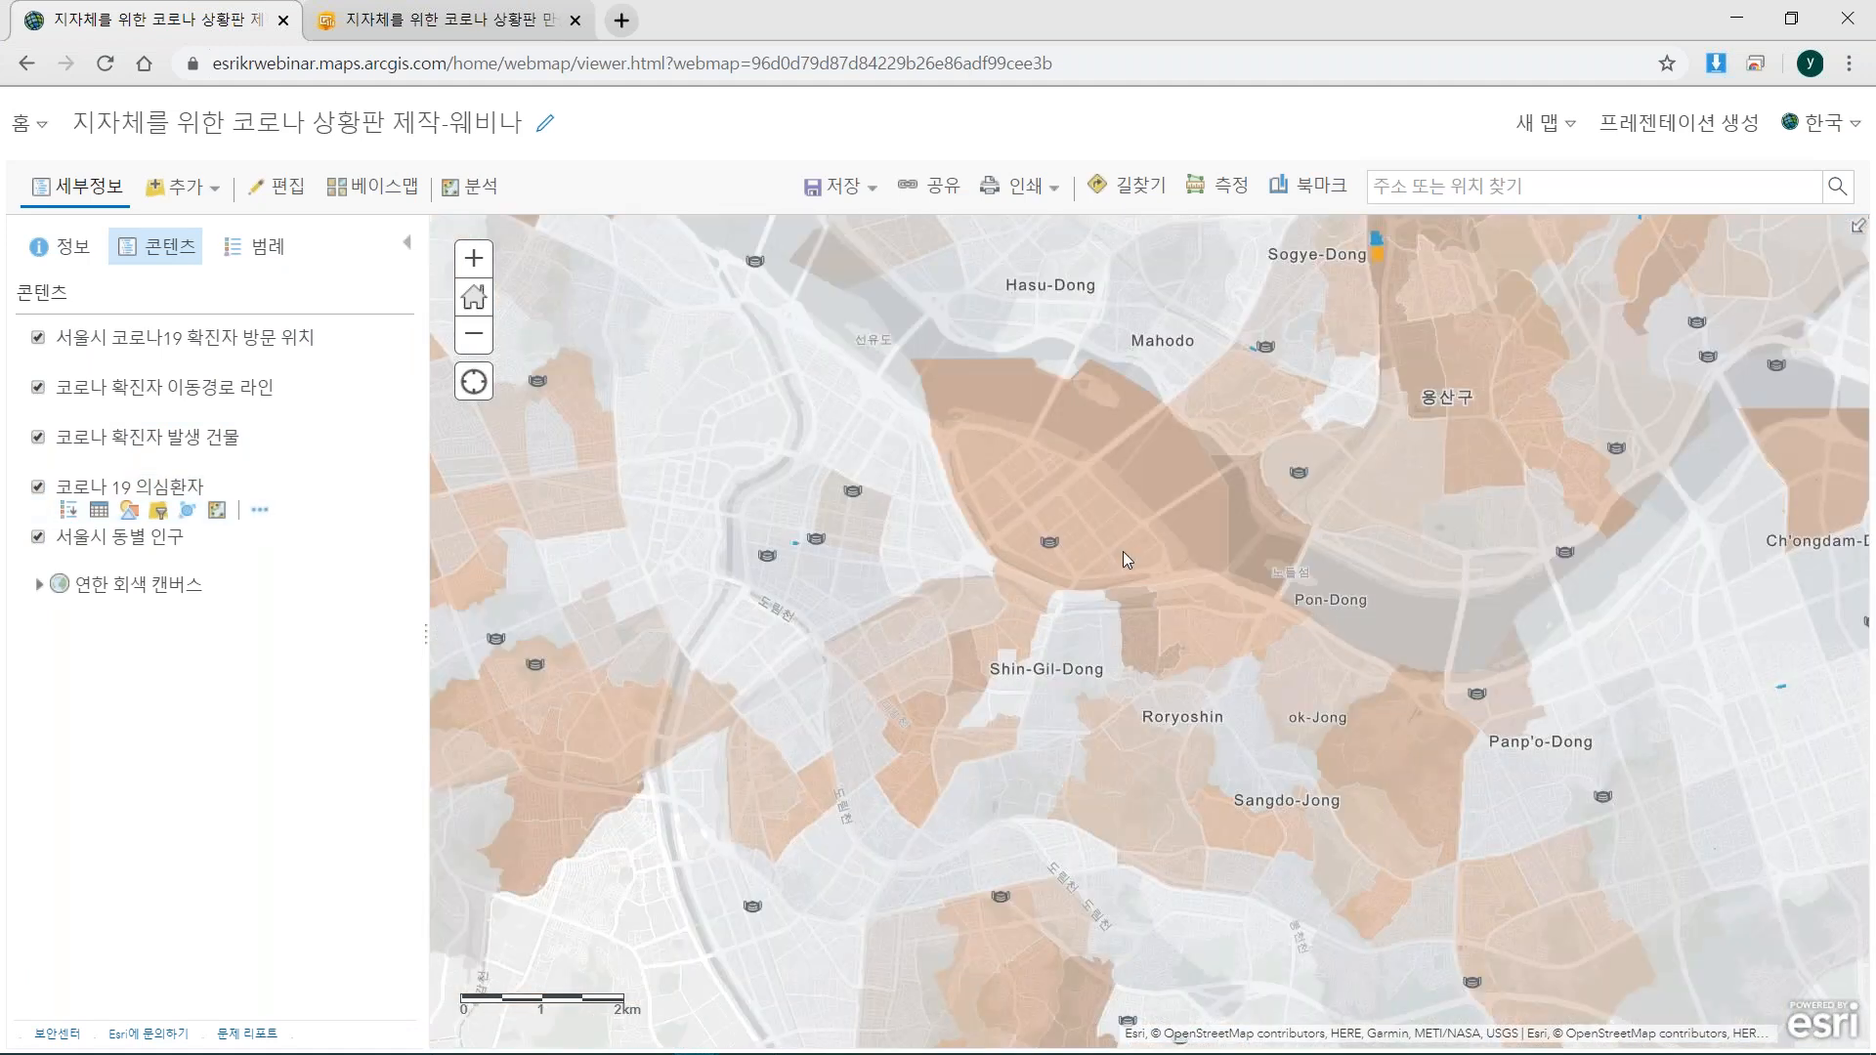
pyautogui.scroll(-1, 1122, 552)
pyautogui.scroll(-1, 477, 841)
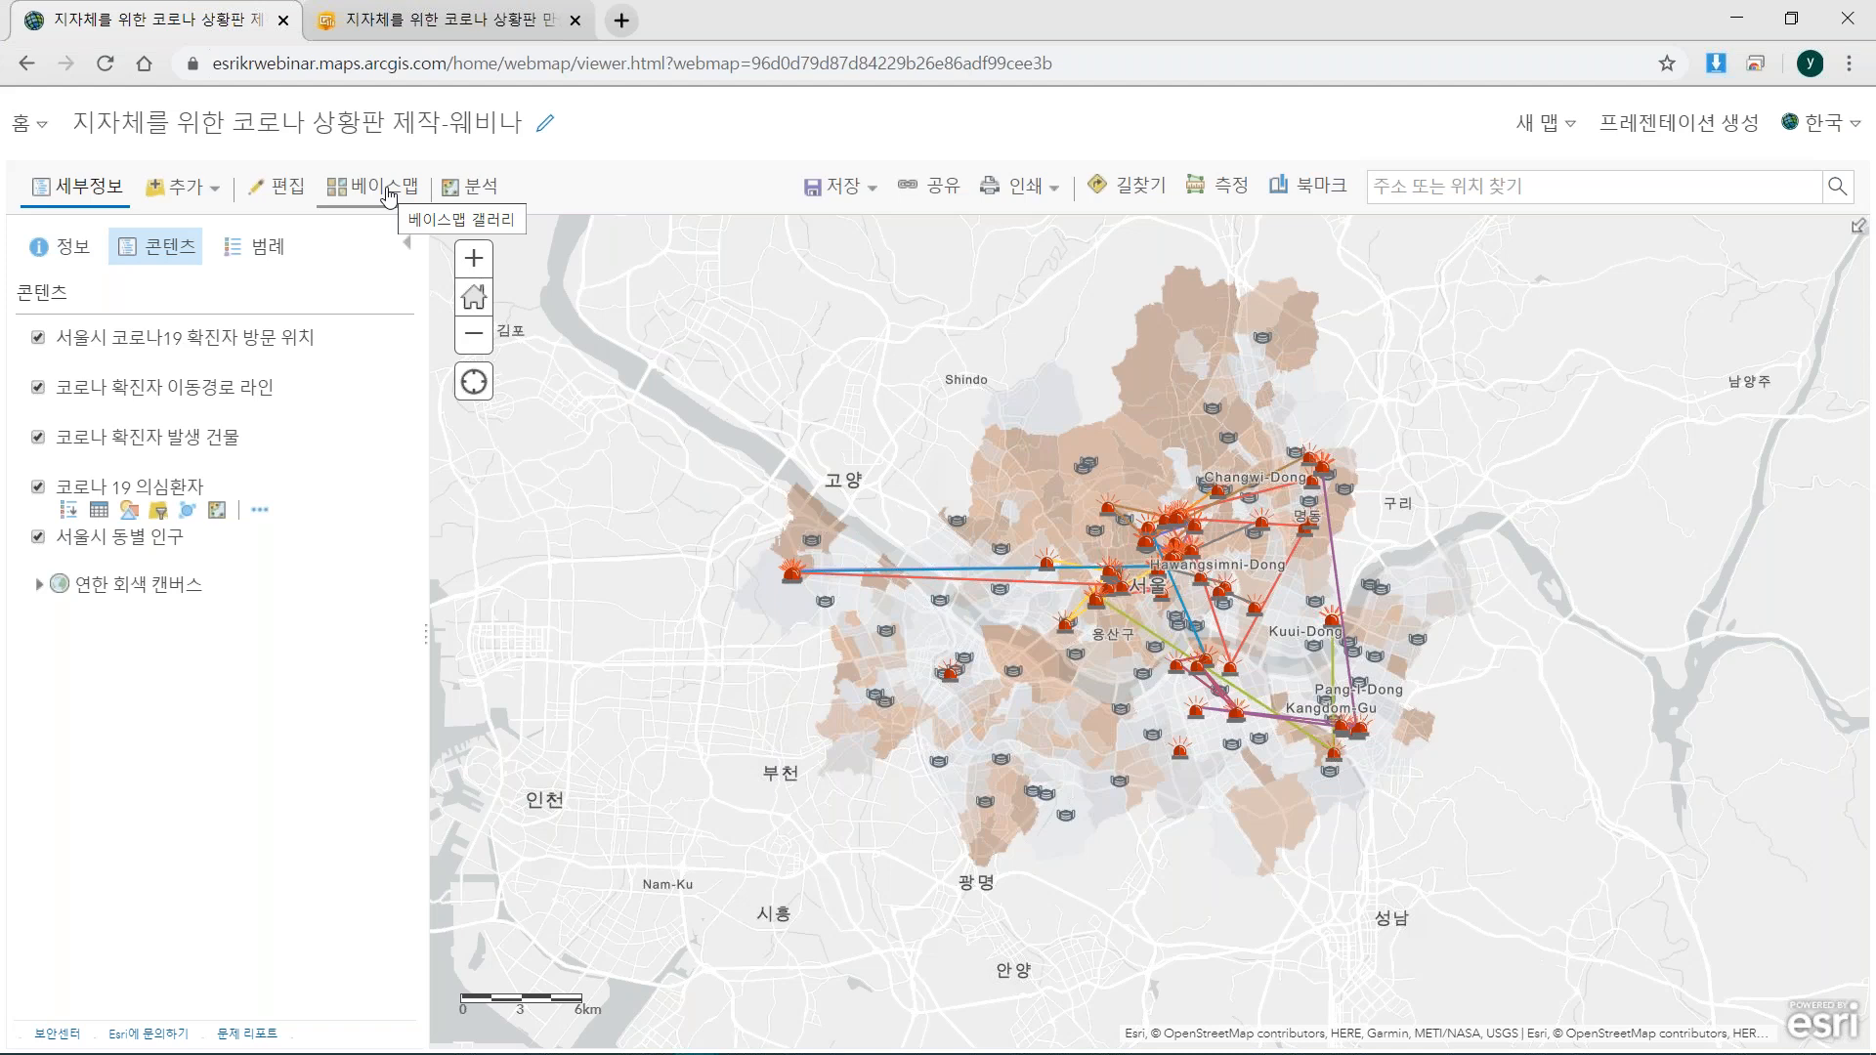
# Save the web map and create an Operations Dashboard from it titled 지자체를 위한 코로나 상황판 제작-웨비나 데모.
pyautogui.click(850, 192)
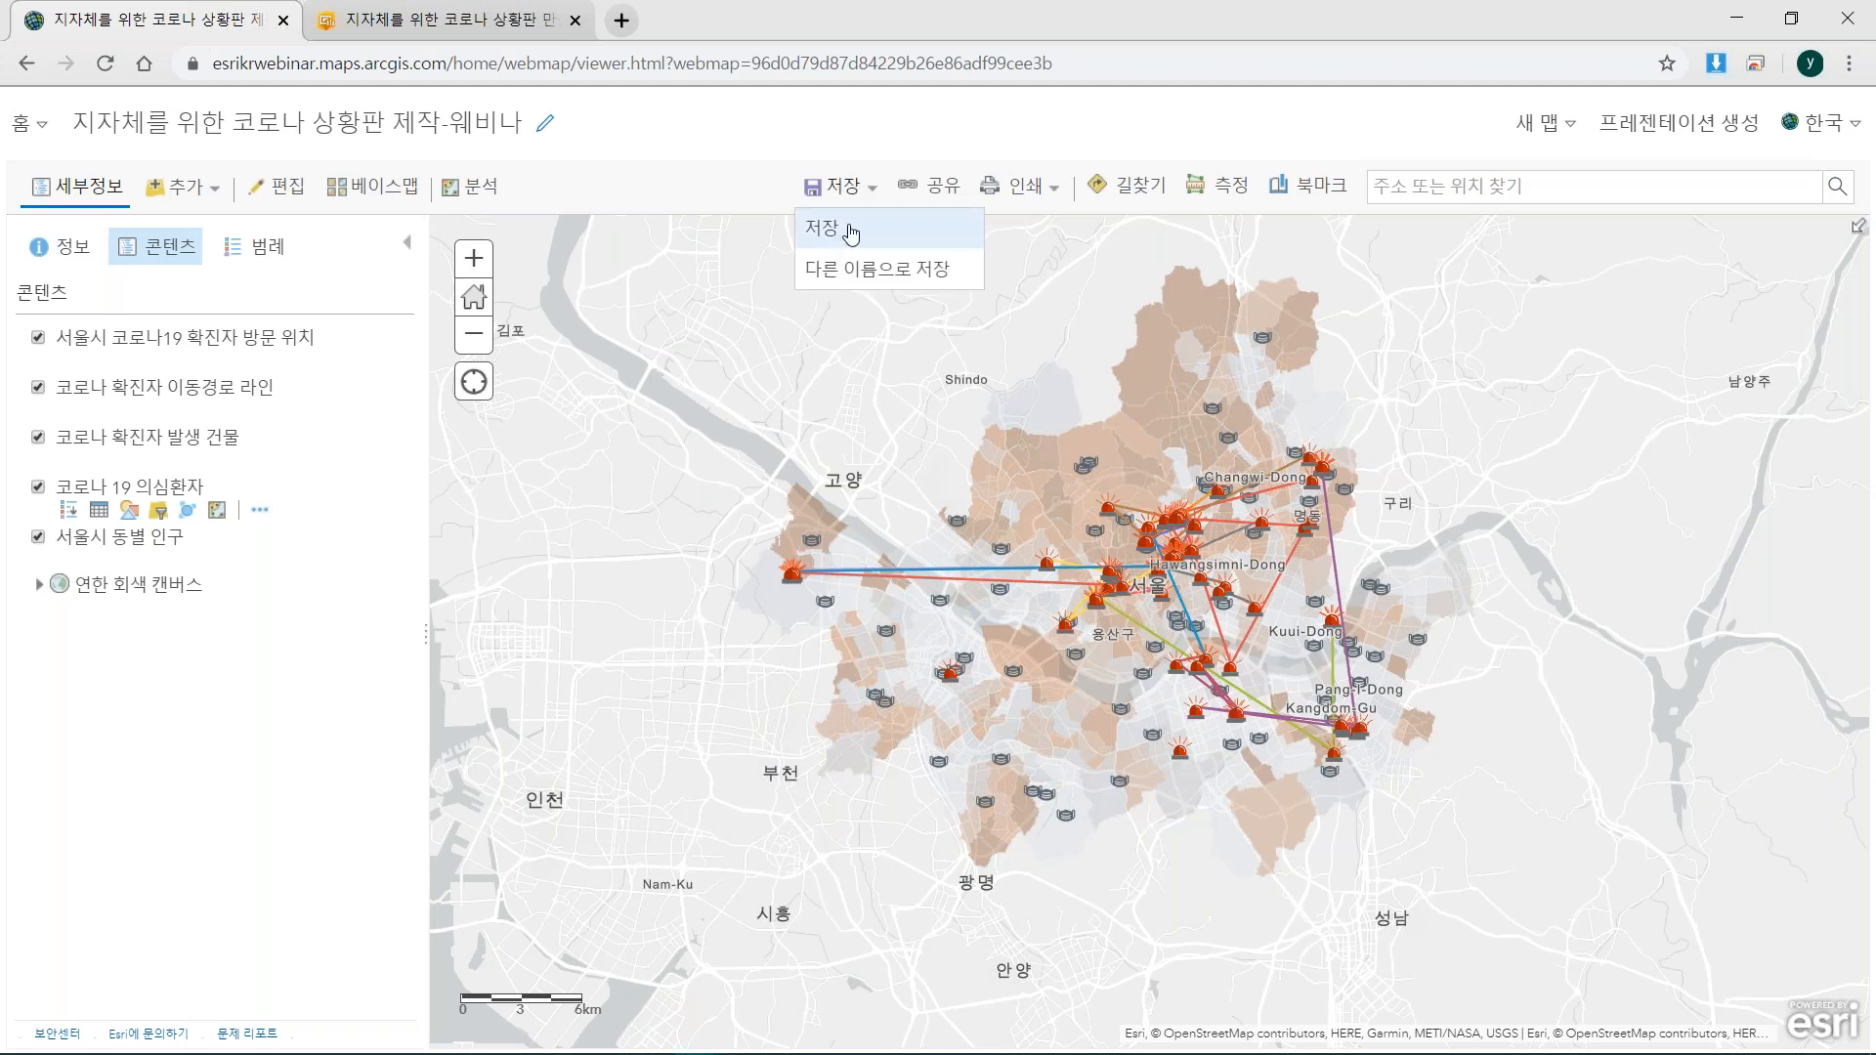
pyautogui.click(851, 233)
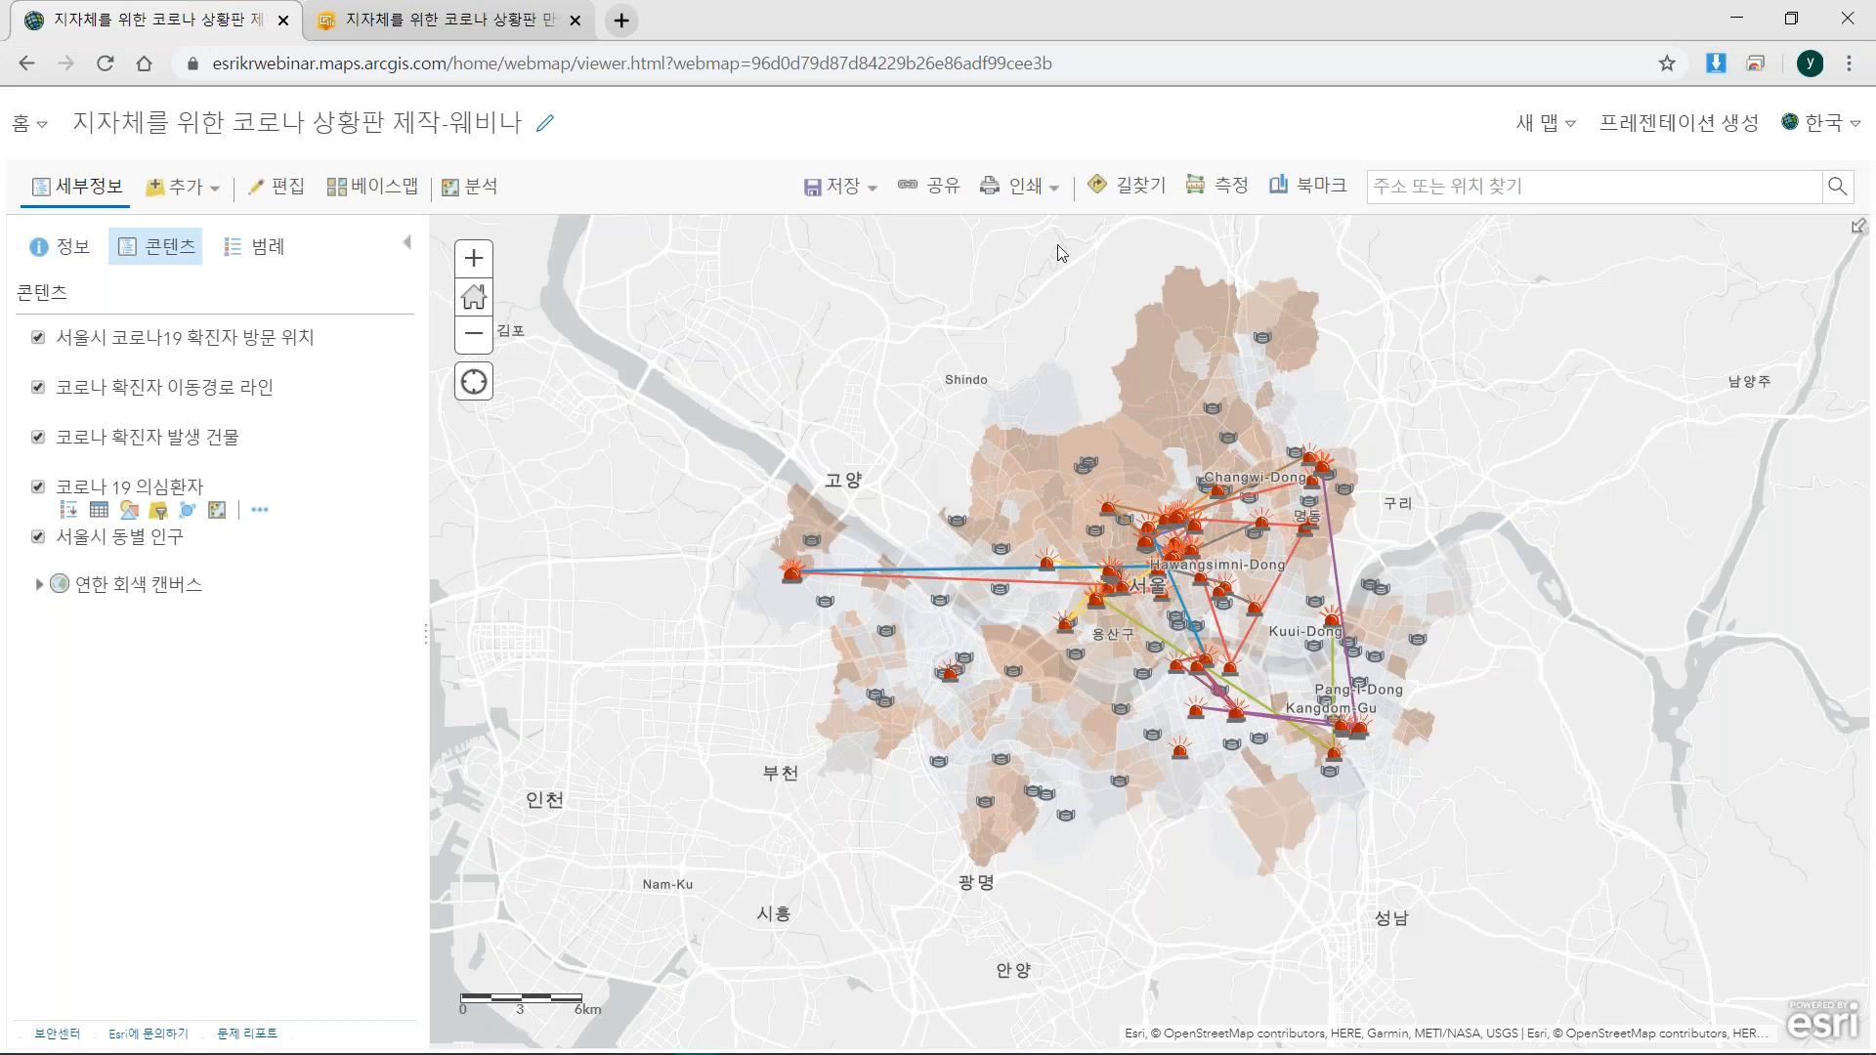
pyautogui.click(944, 190)
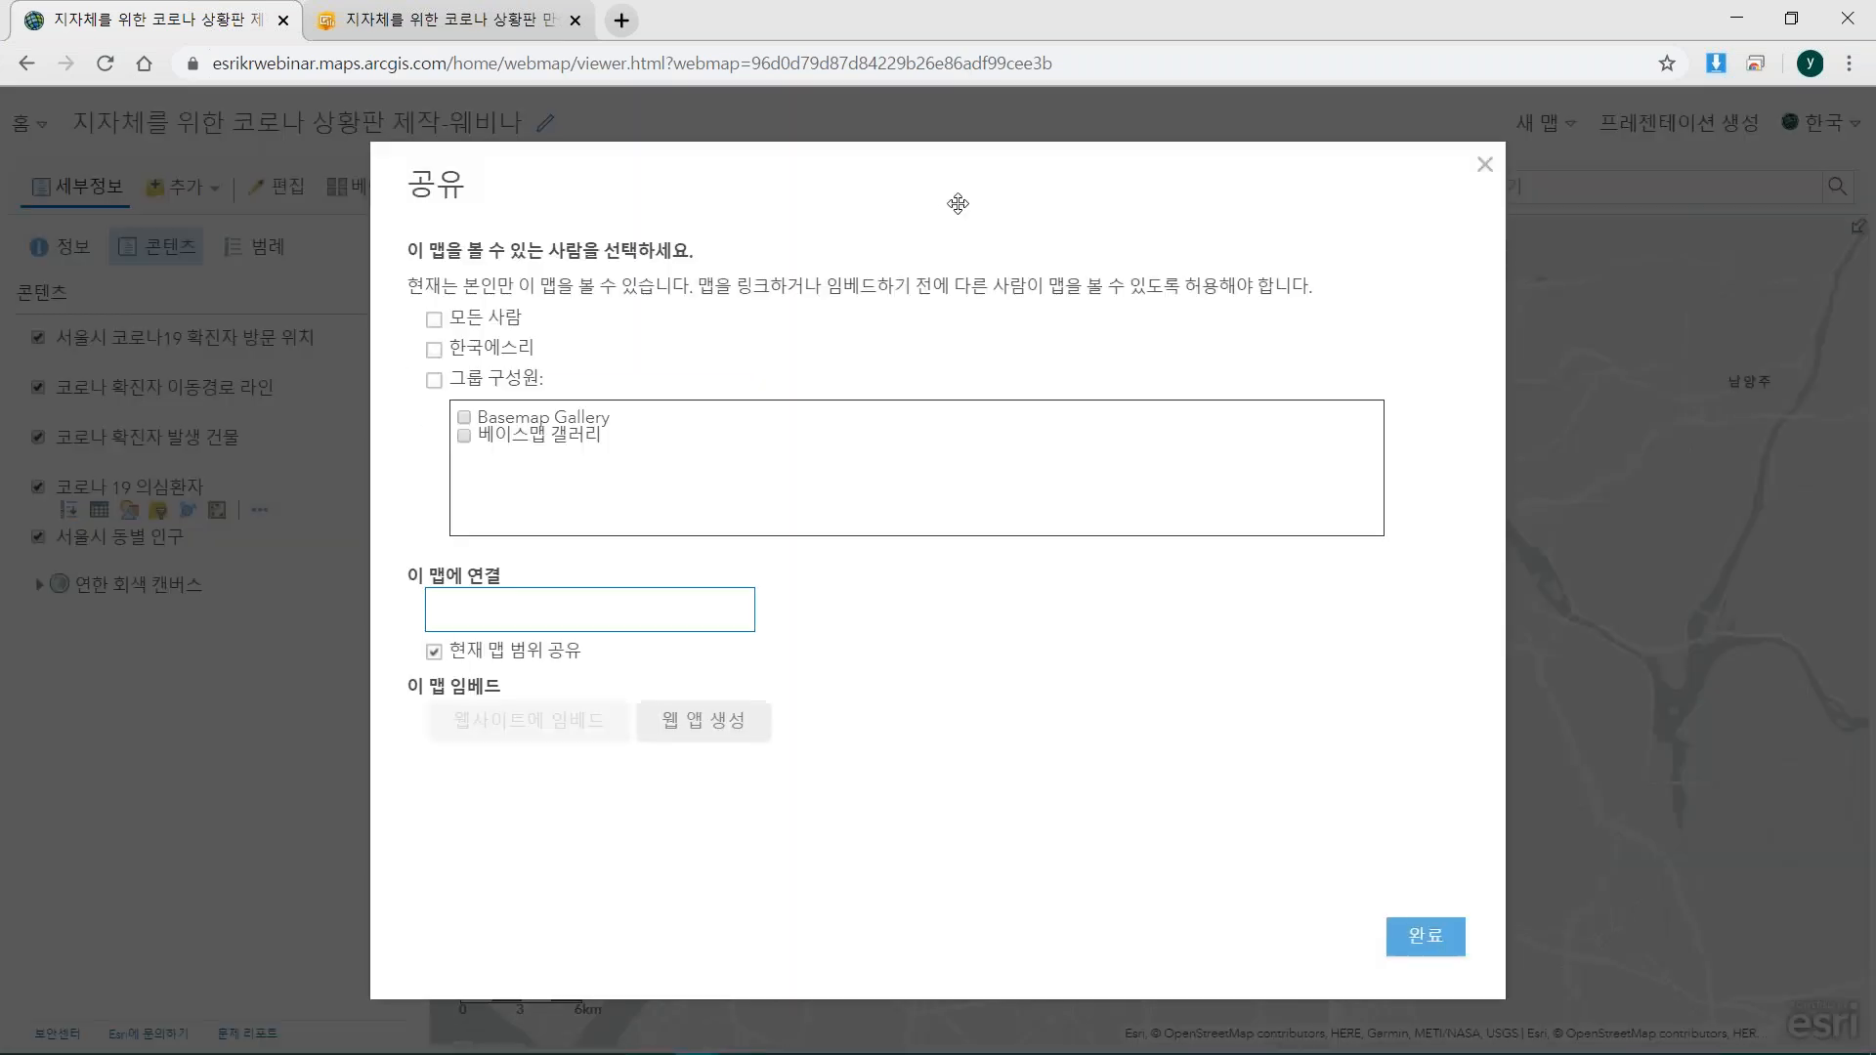
pyautogui.click(741, 706)
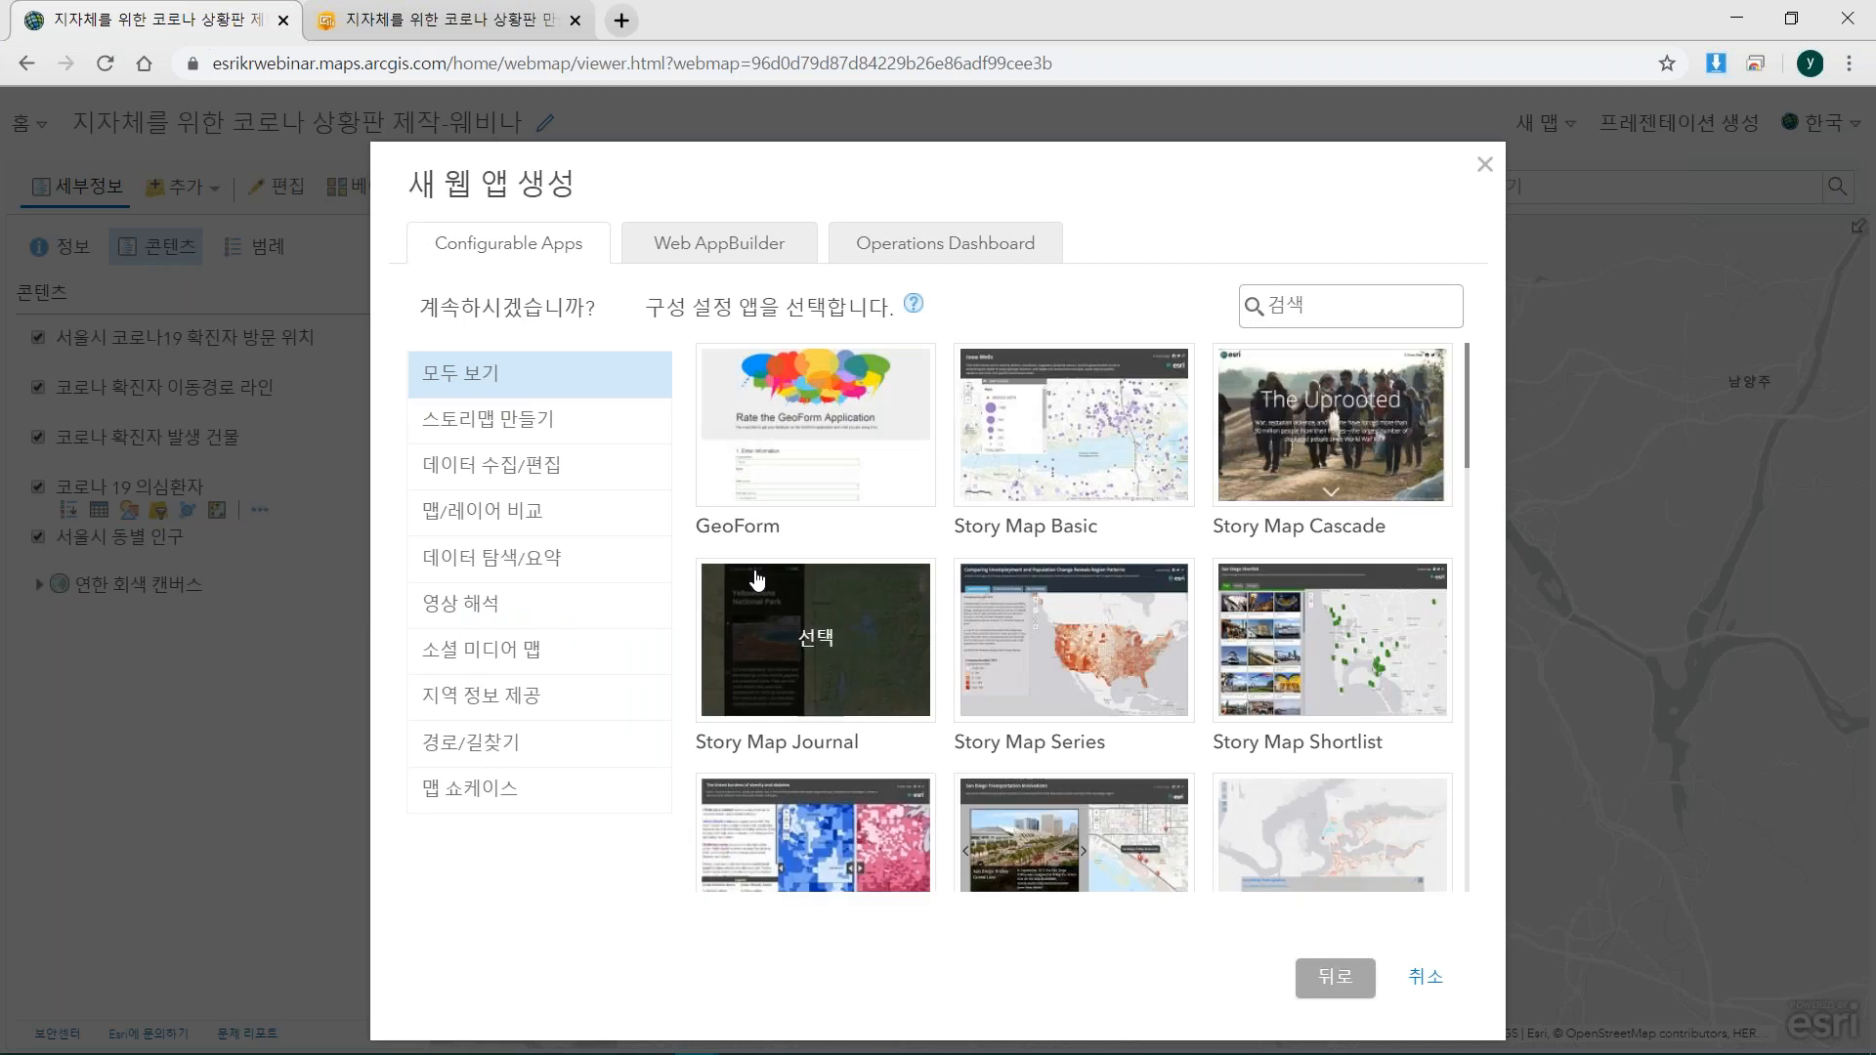
pyautogui.click(974, 253)
pyautogui.click(988, 368)
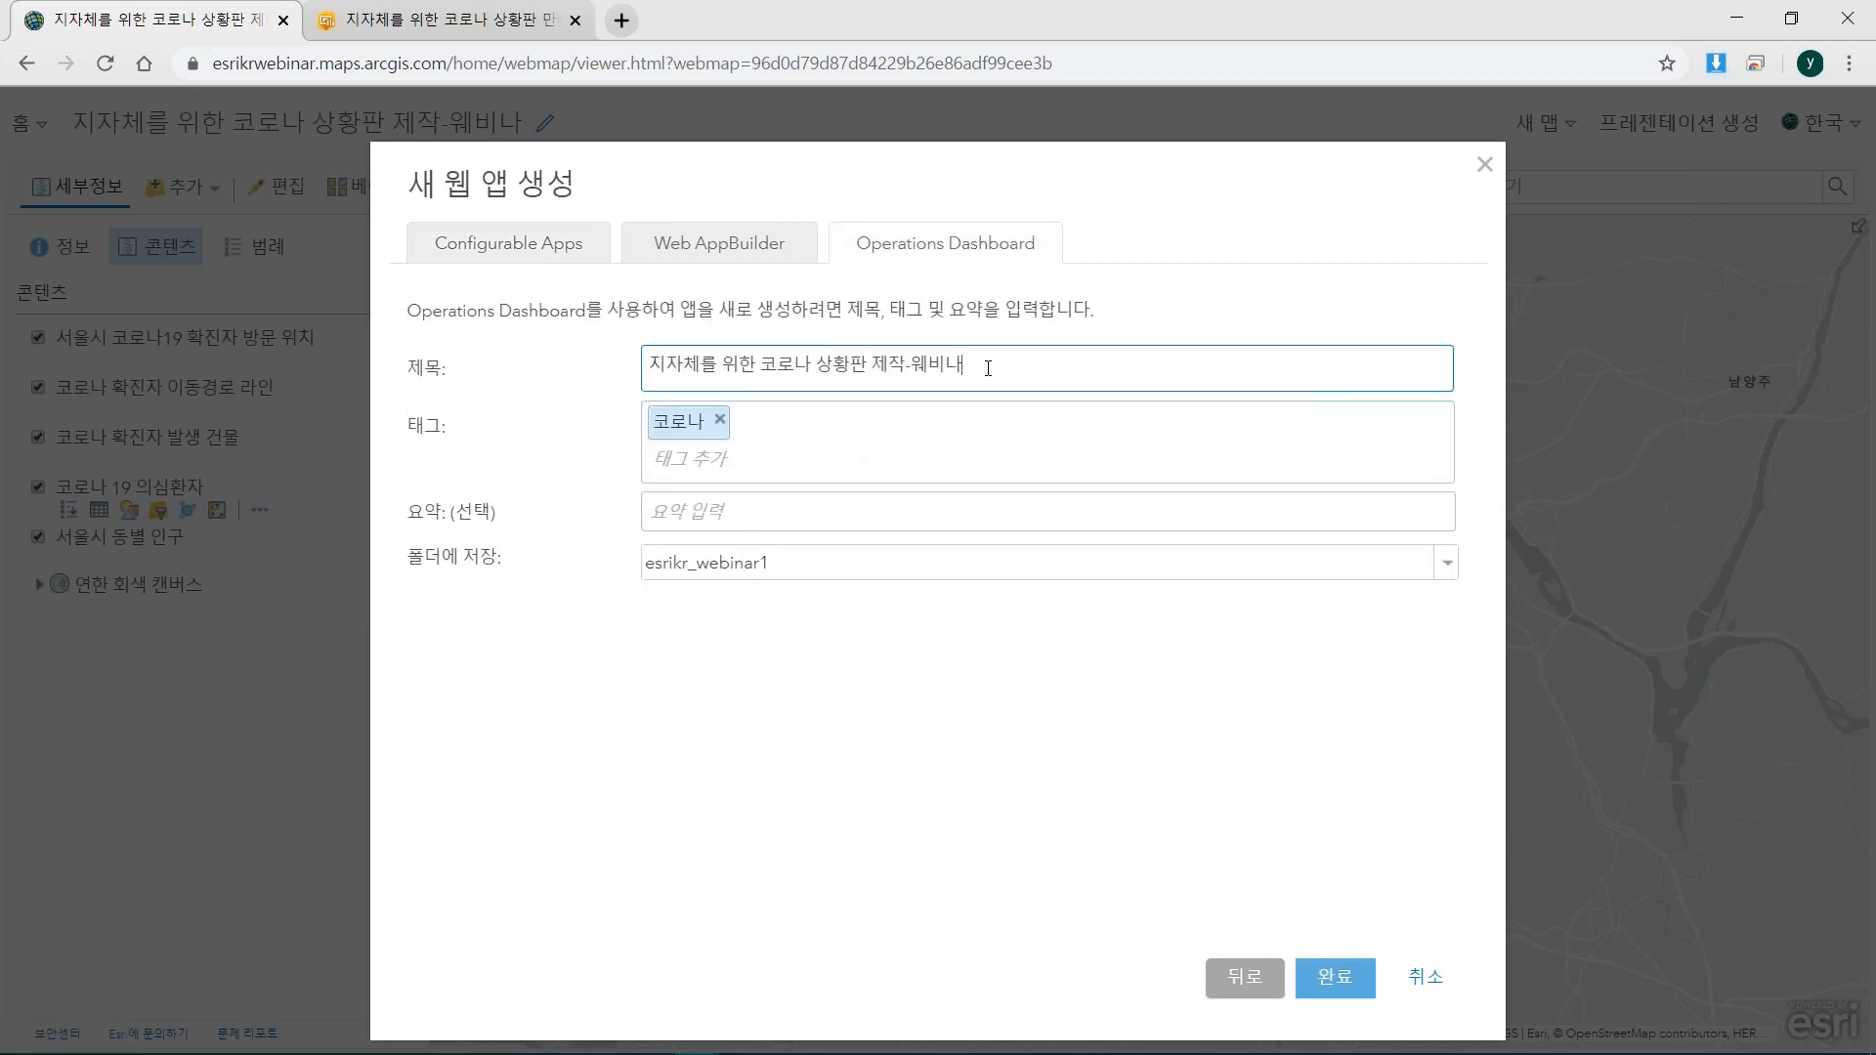
pyautogui.write('데모')
pyautogui.click(1344, 972)
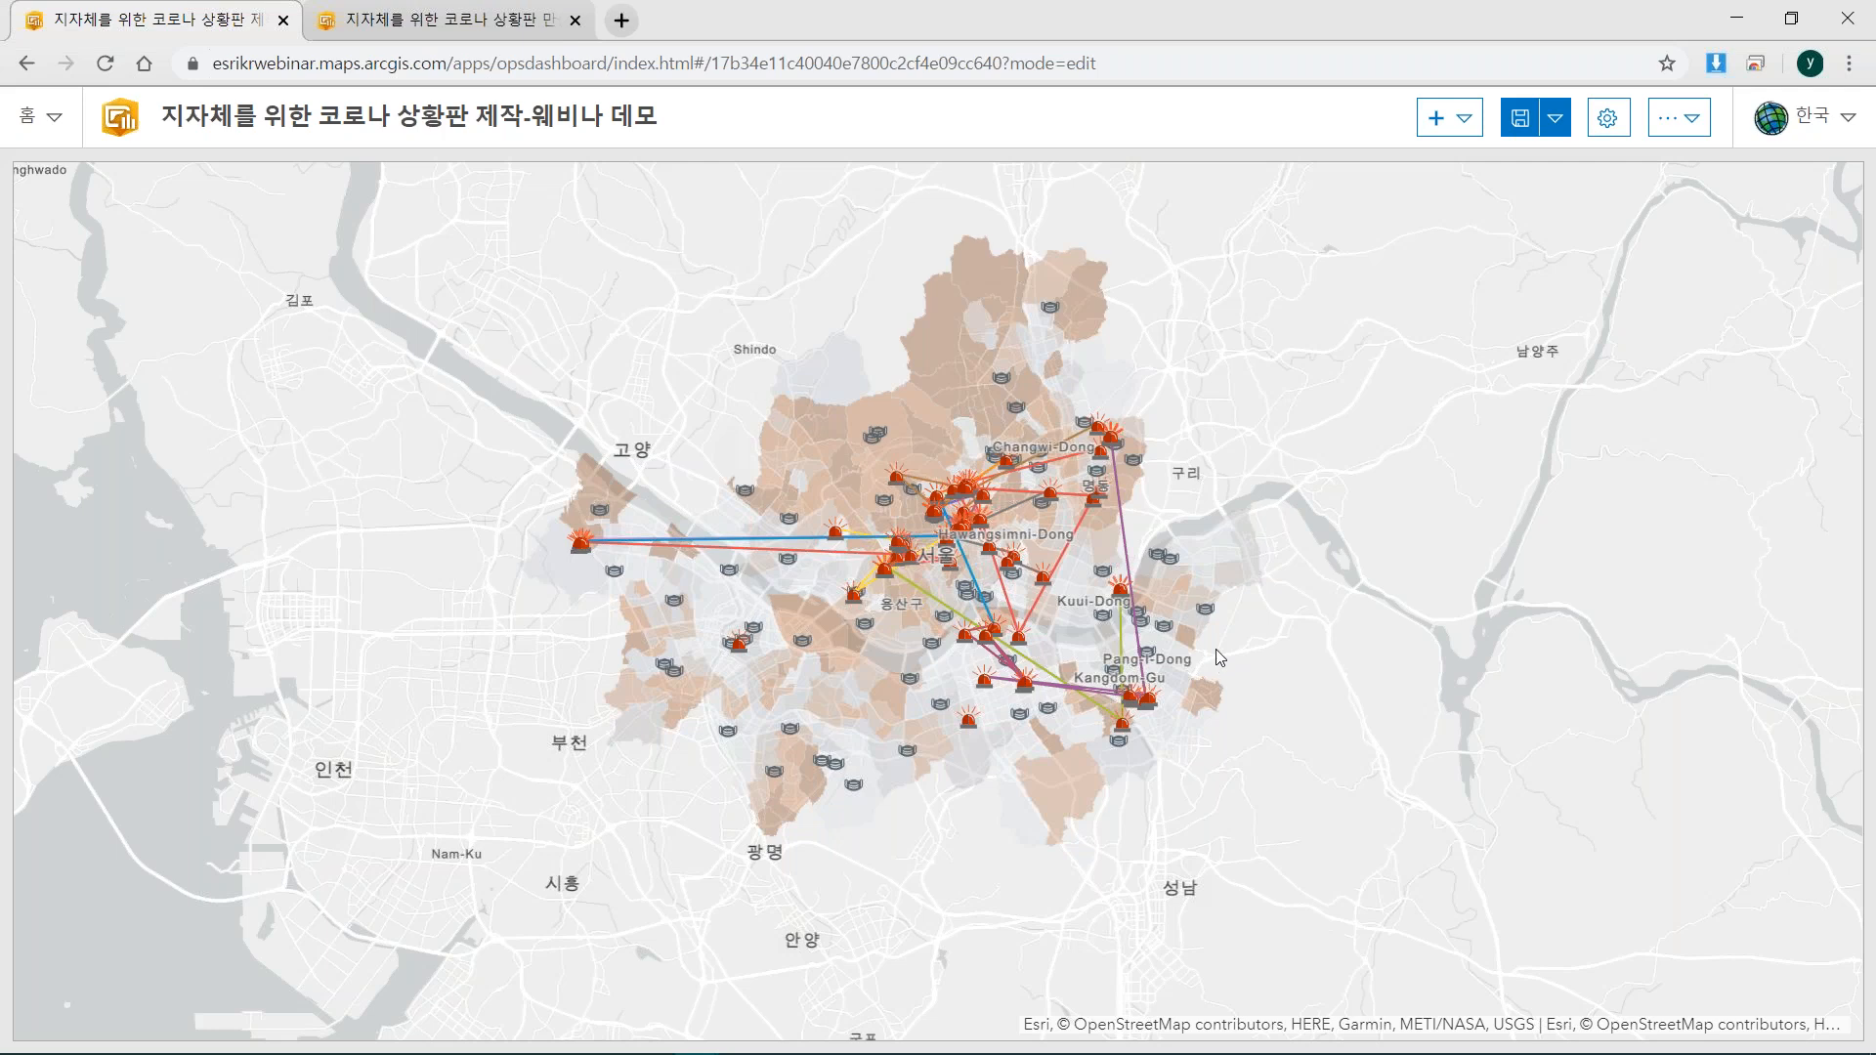
# Add an indicator (지표) element to the dashboard, based on the 코로나 확진자 이동경로 라인 layer.
pyautogui.click(1458, 122)
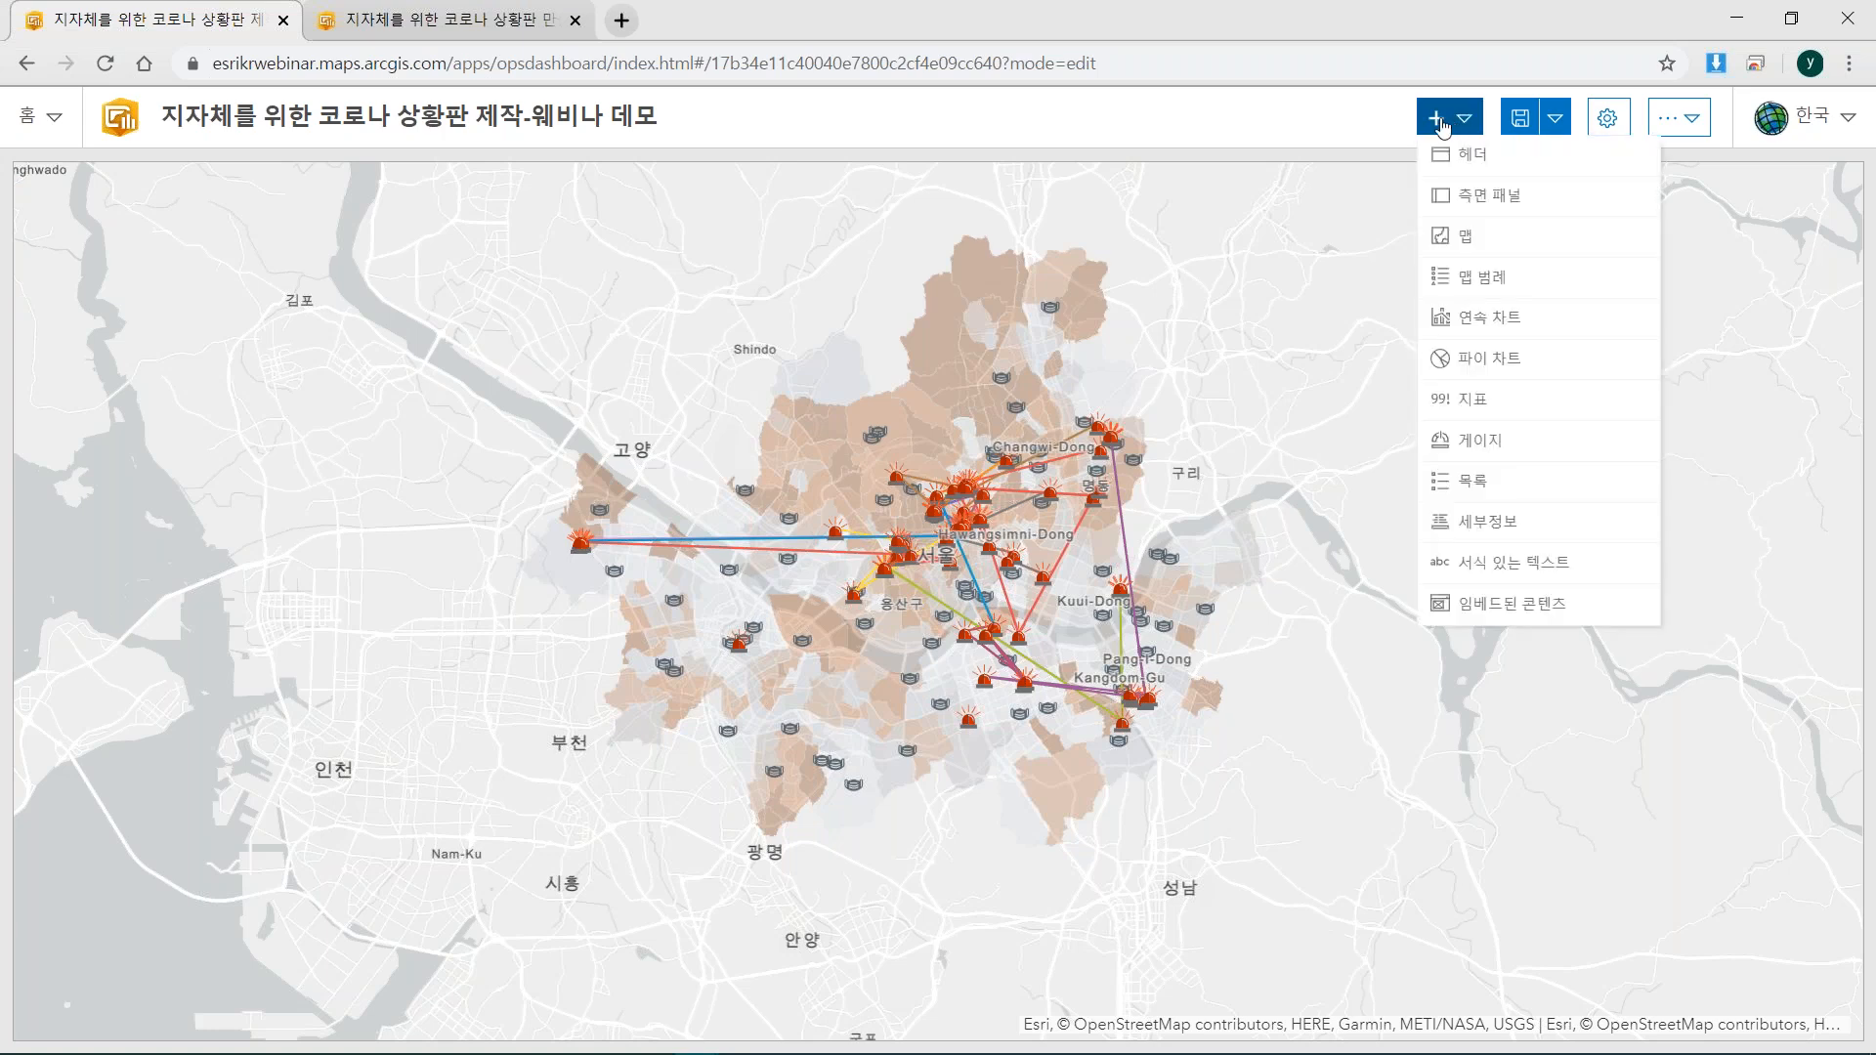
pyautogui.click(1485, 408)
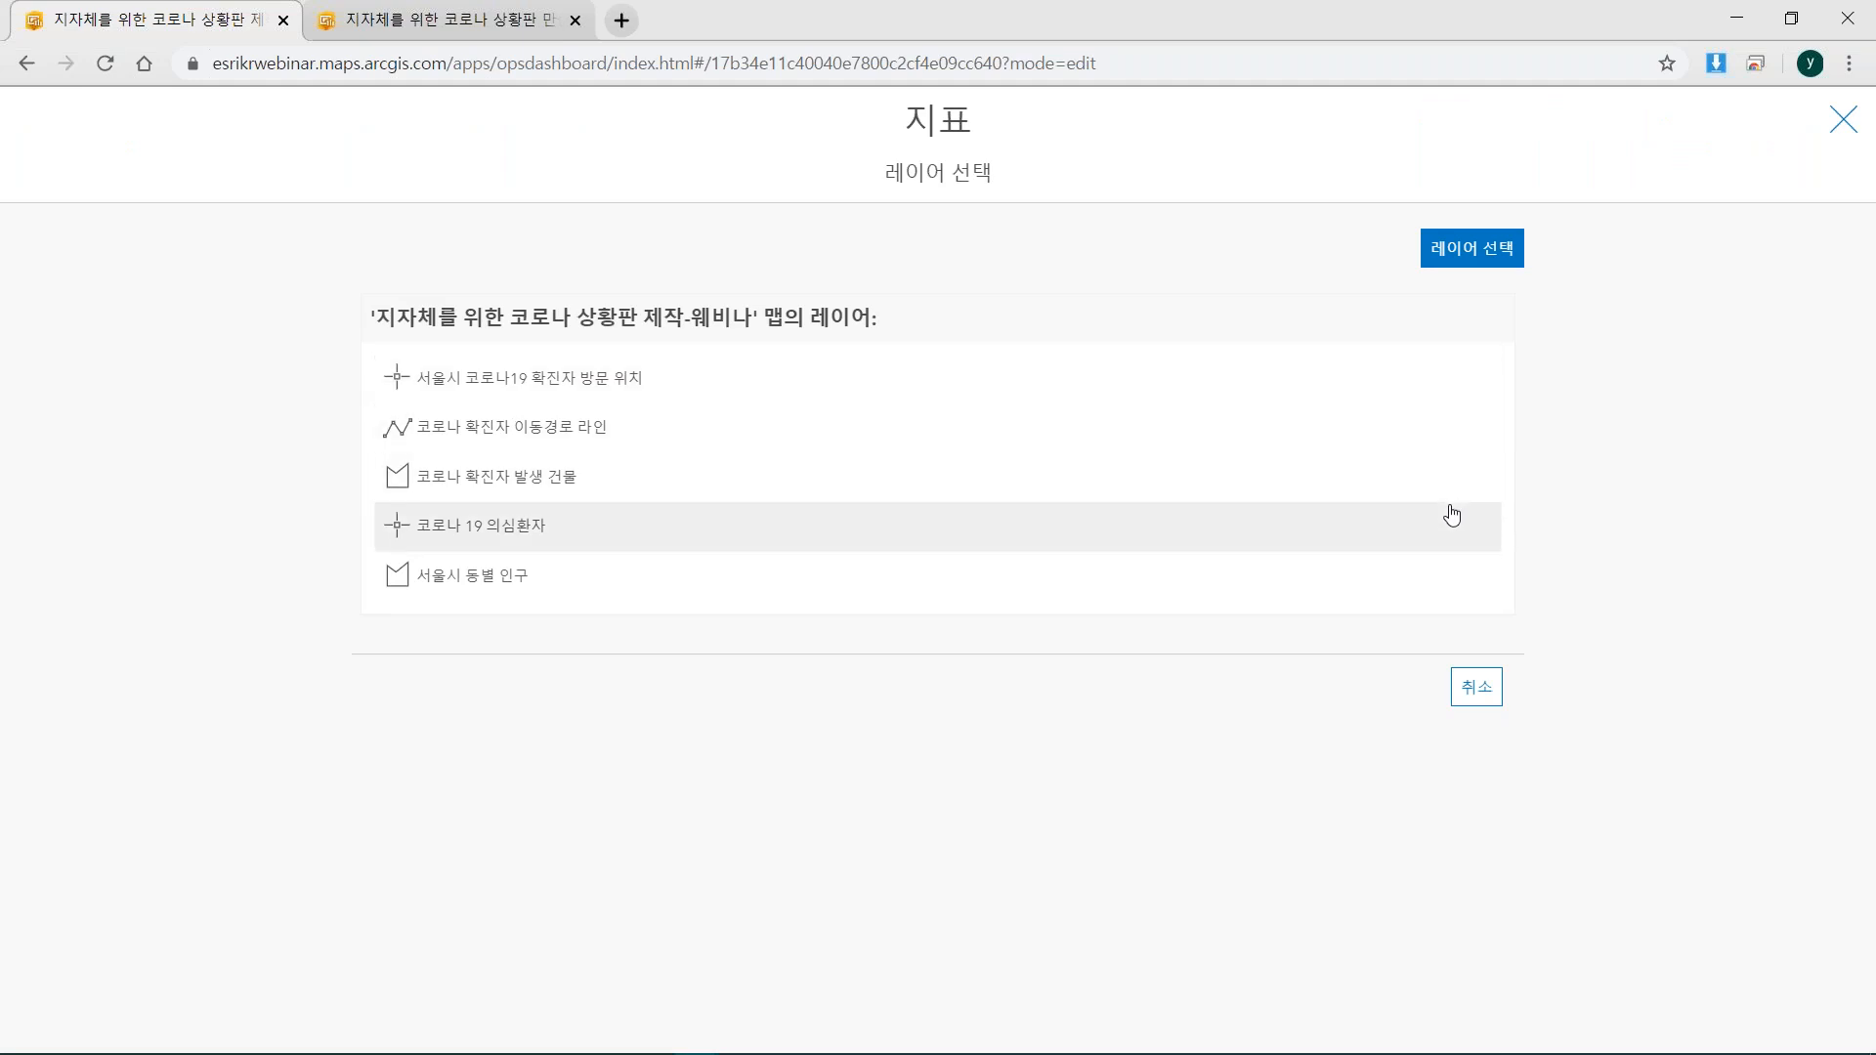
pyautogui.click(574, 429)
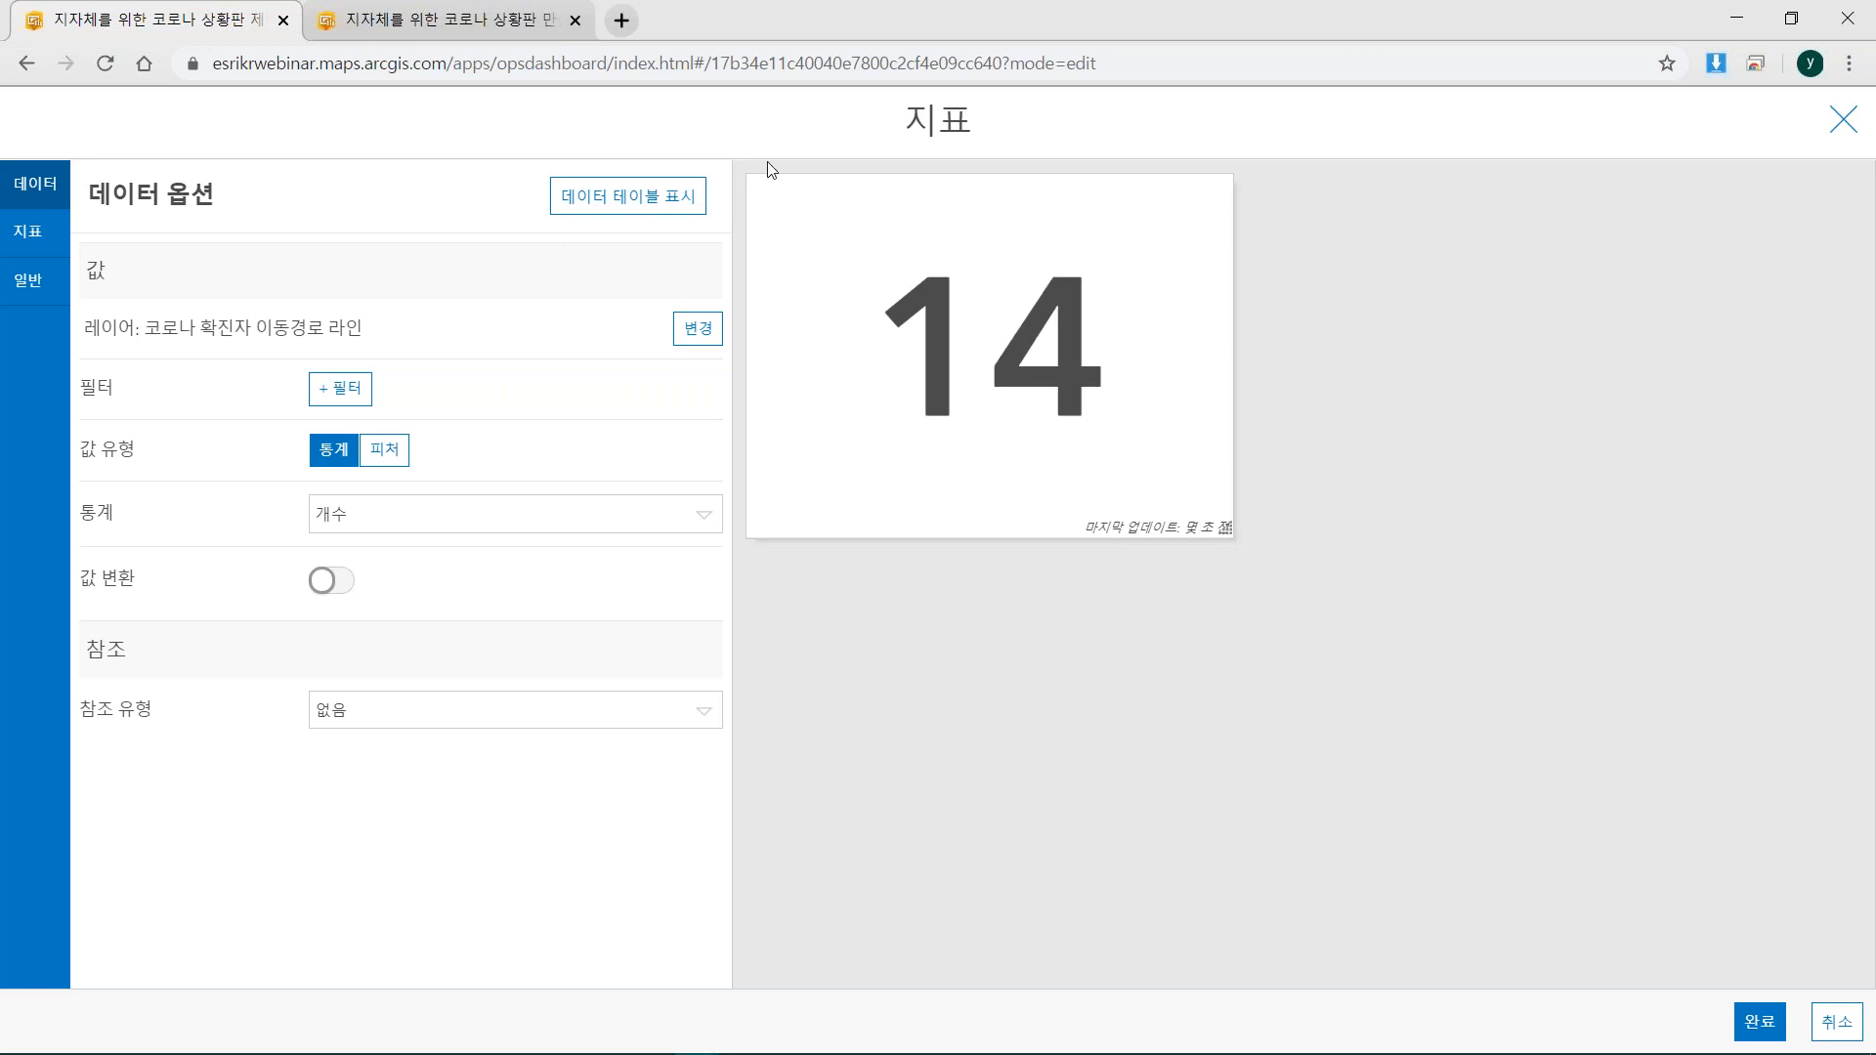
# Give the indicator the title 확진자, centred and bold at font size 26.
pyautogui.click(43, 291)
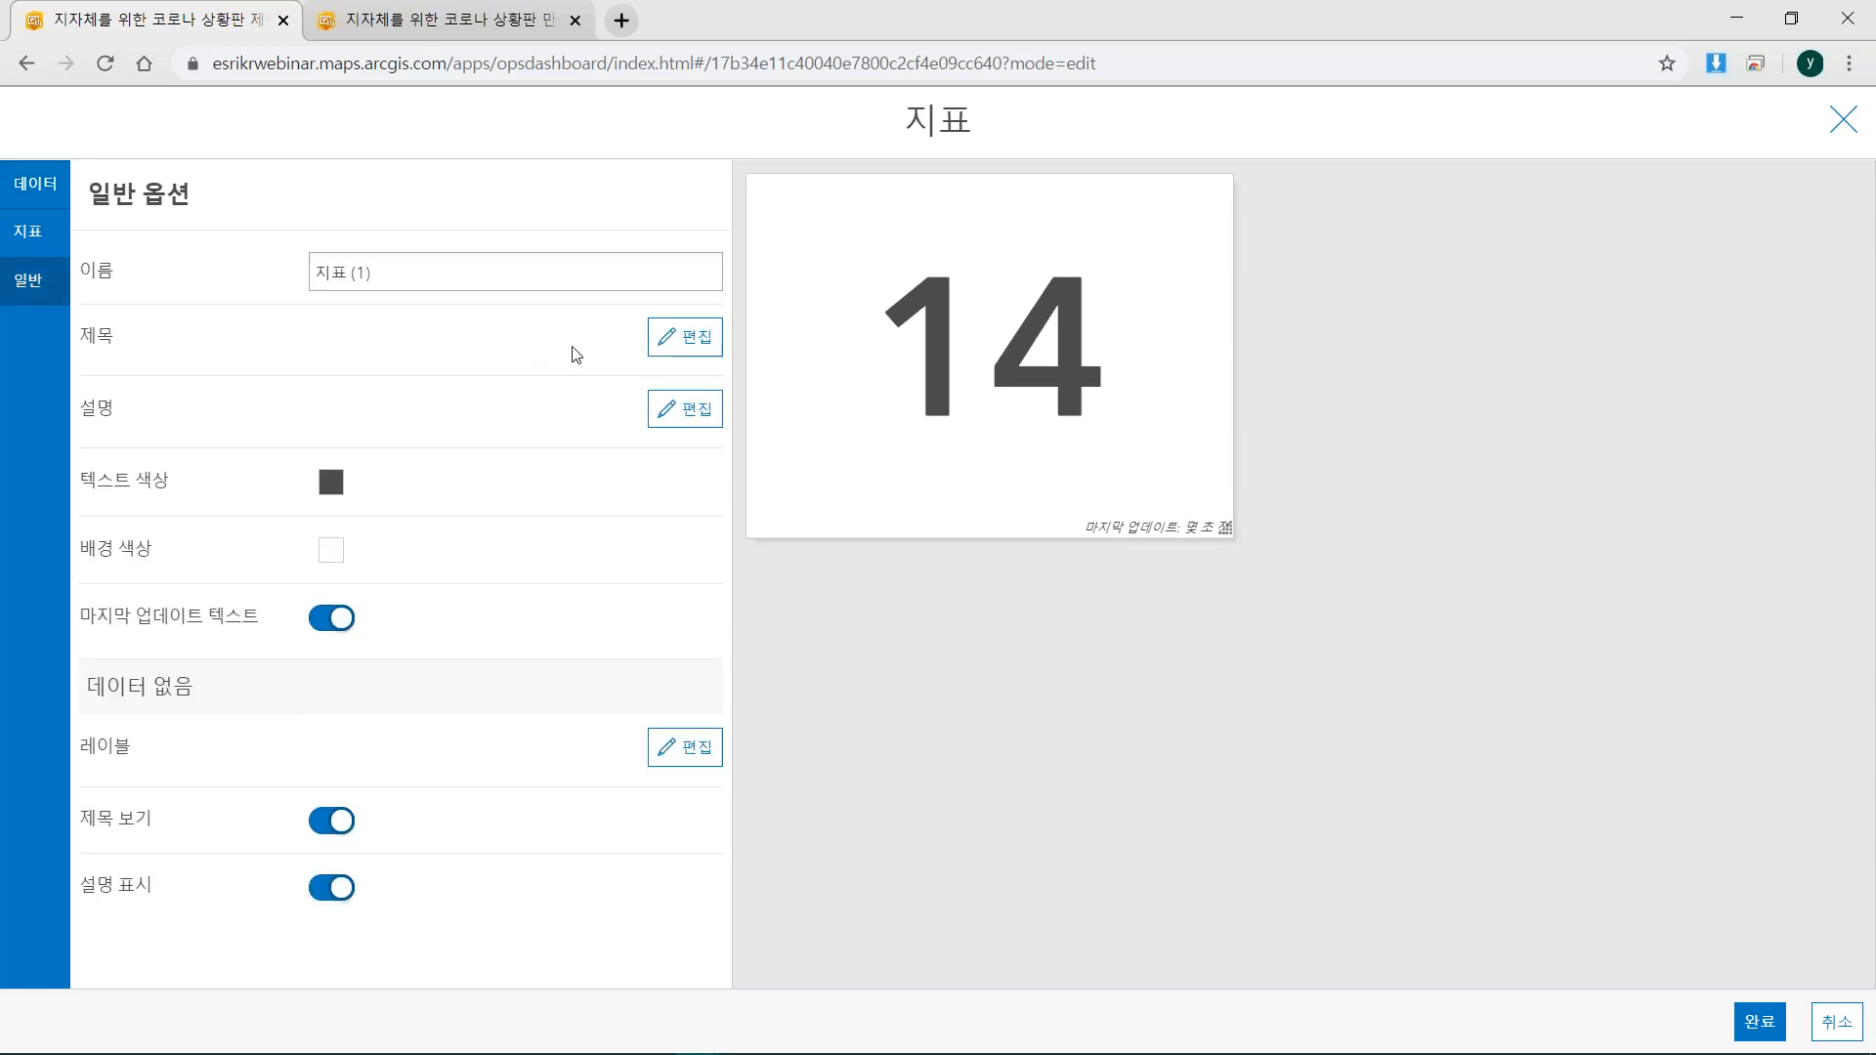
pyautogui.click(653, 344)
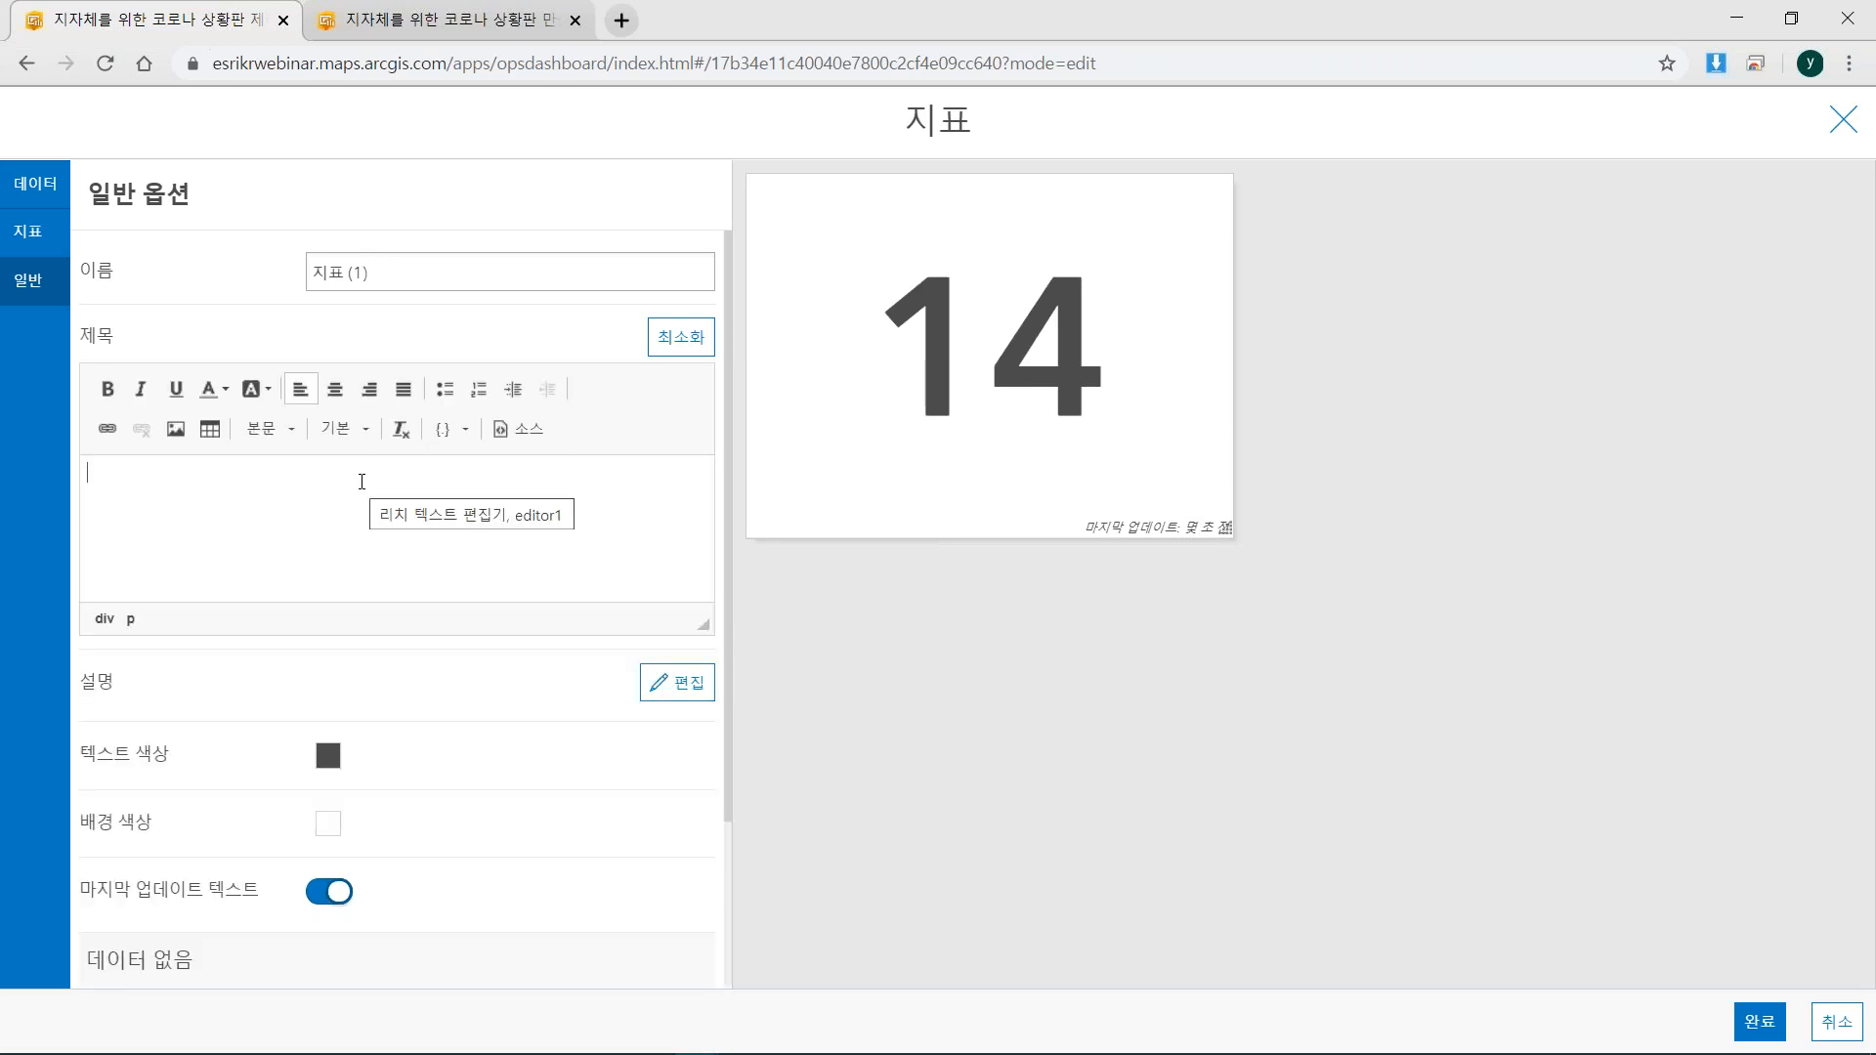
pyautogui.write('확진자')
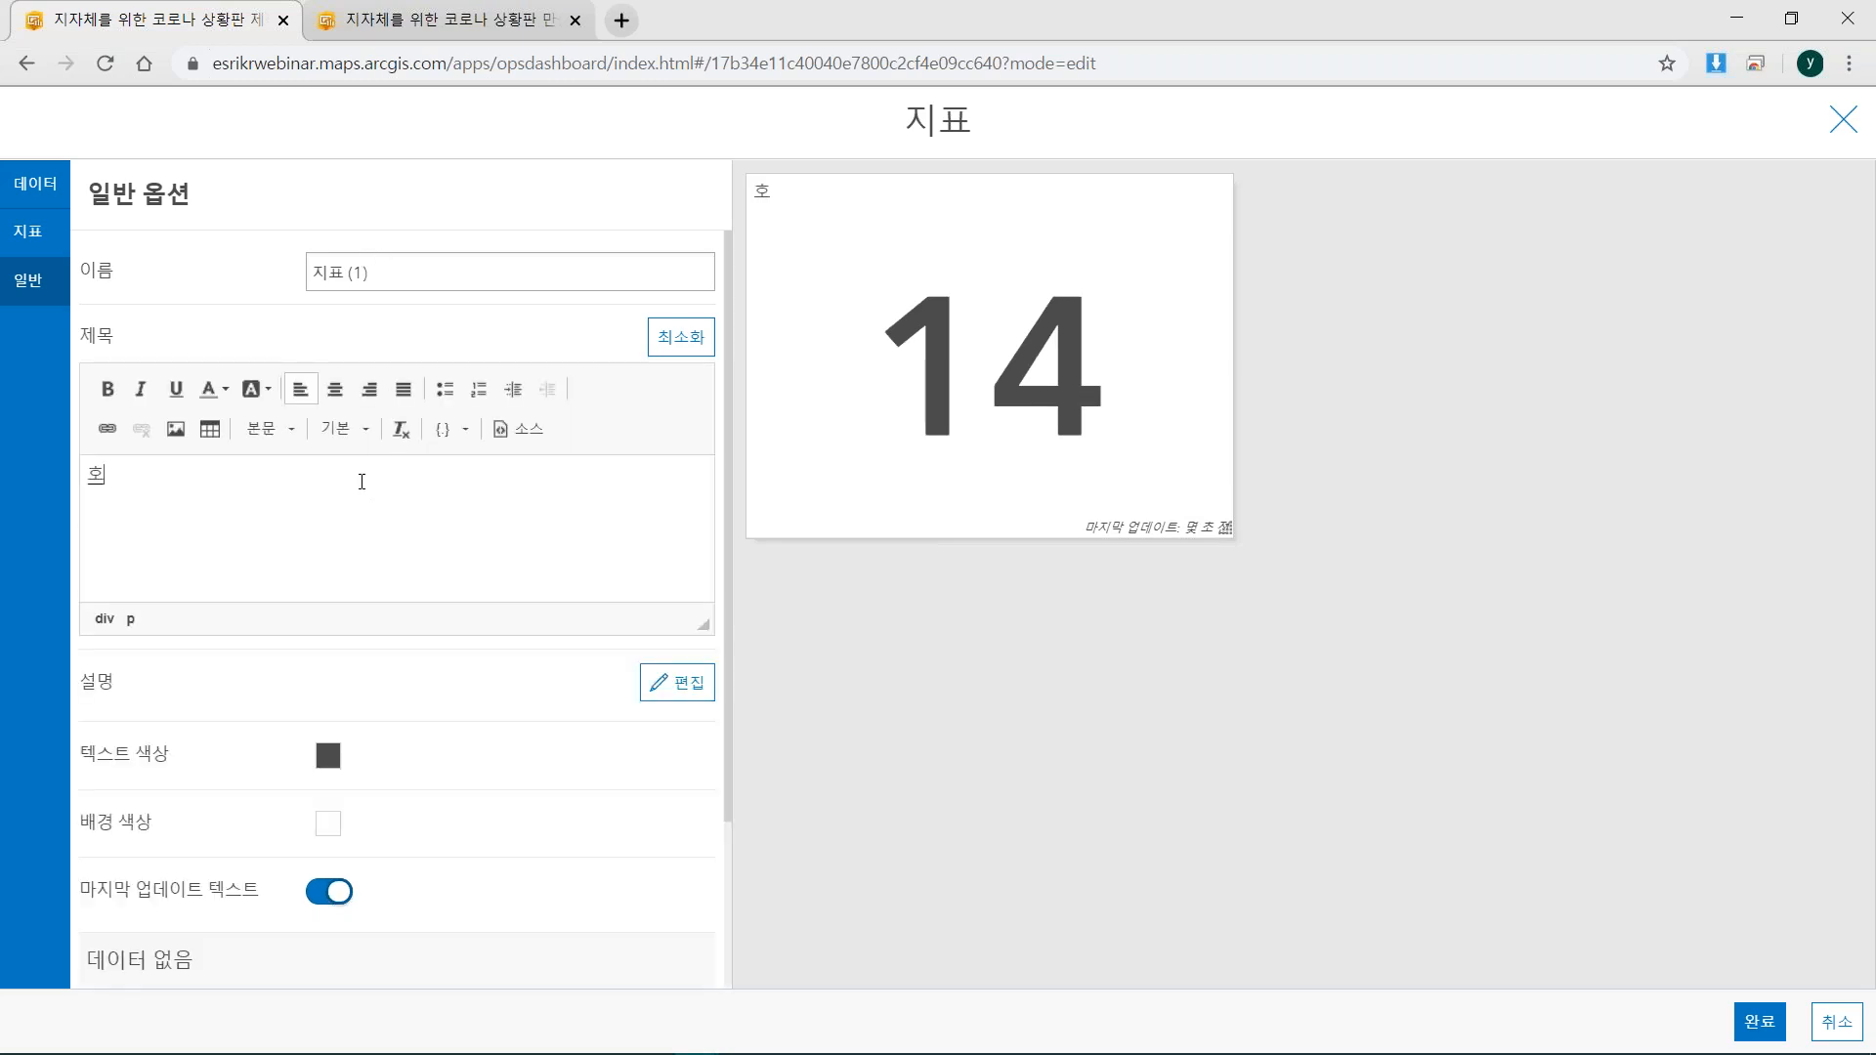
pyautogui.moveTo(335, 492); pyautogui.dragTo(64, 479)
pyautogui.click(335, 388)
pyautogui.click(108, 388)
pyautogui.click(337, 430)
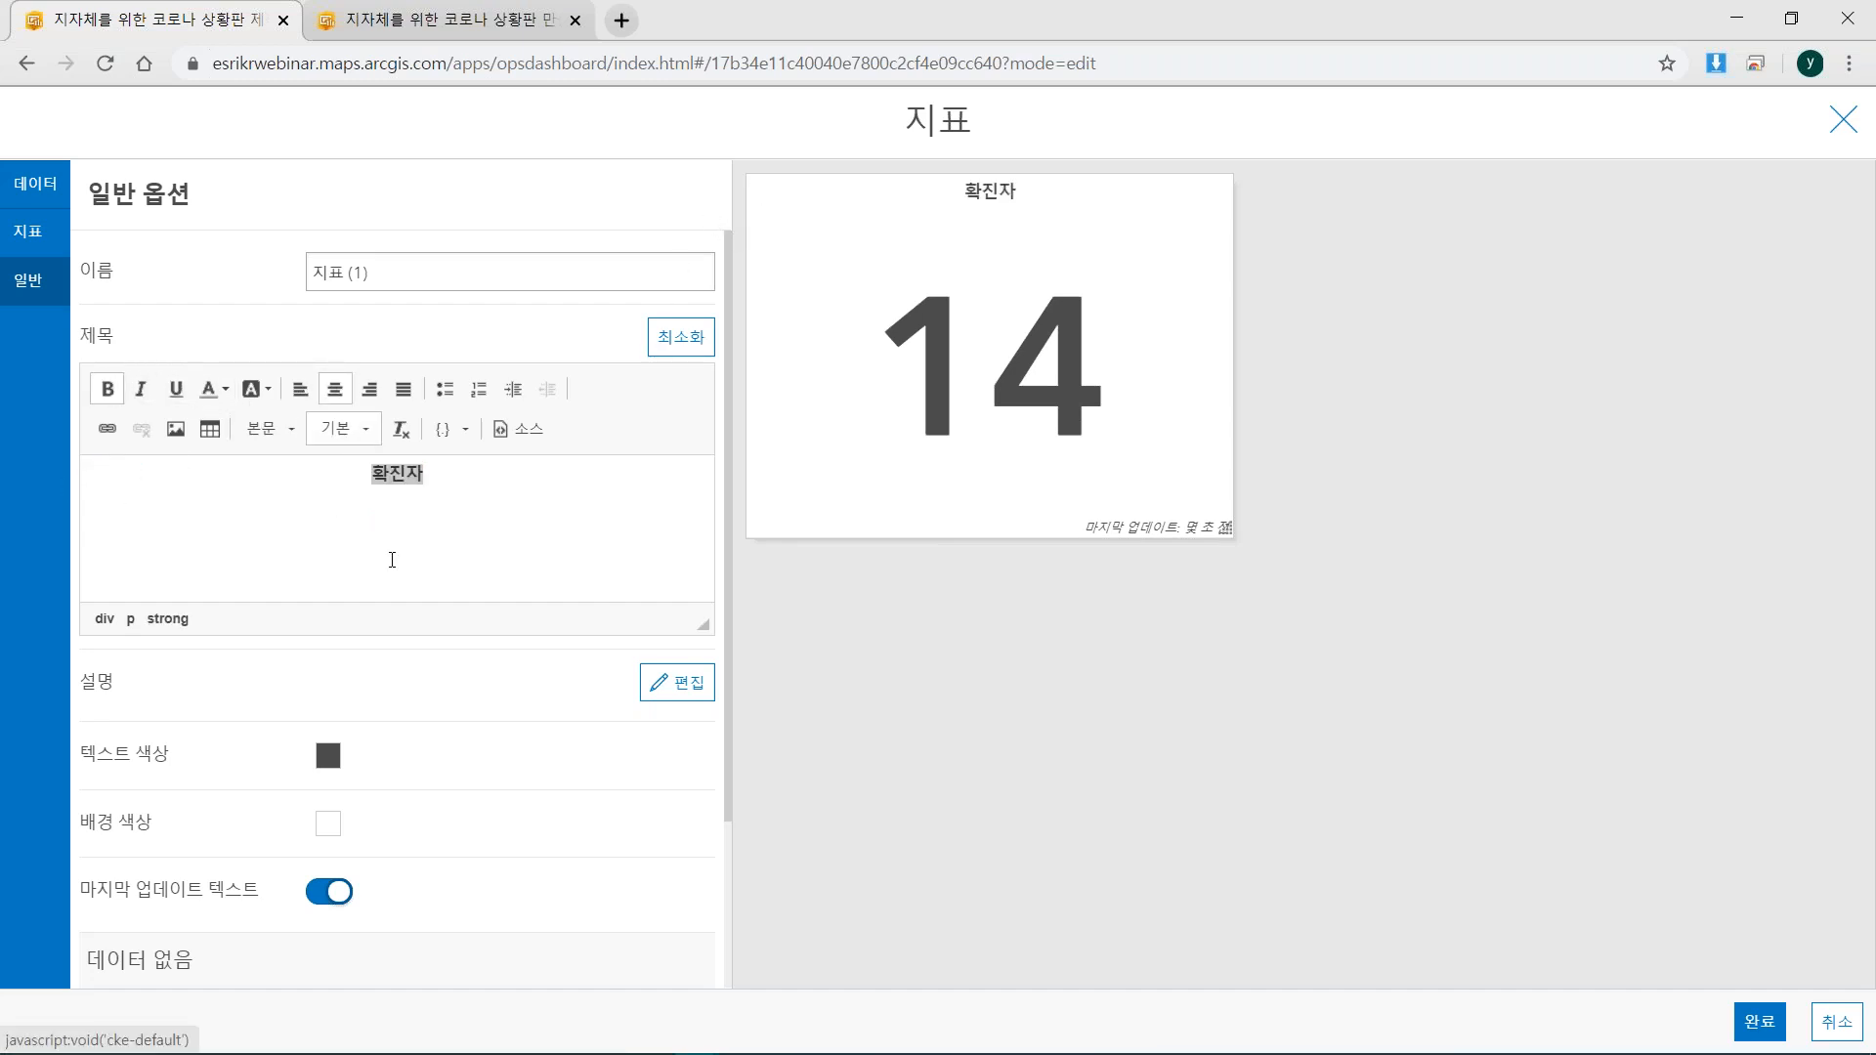
pyautogui.scroll(-2, 385, 574)
pyautogui.click(379, 610)
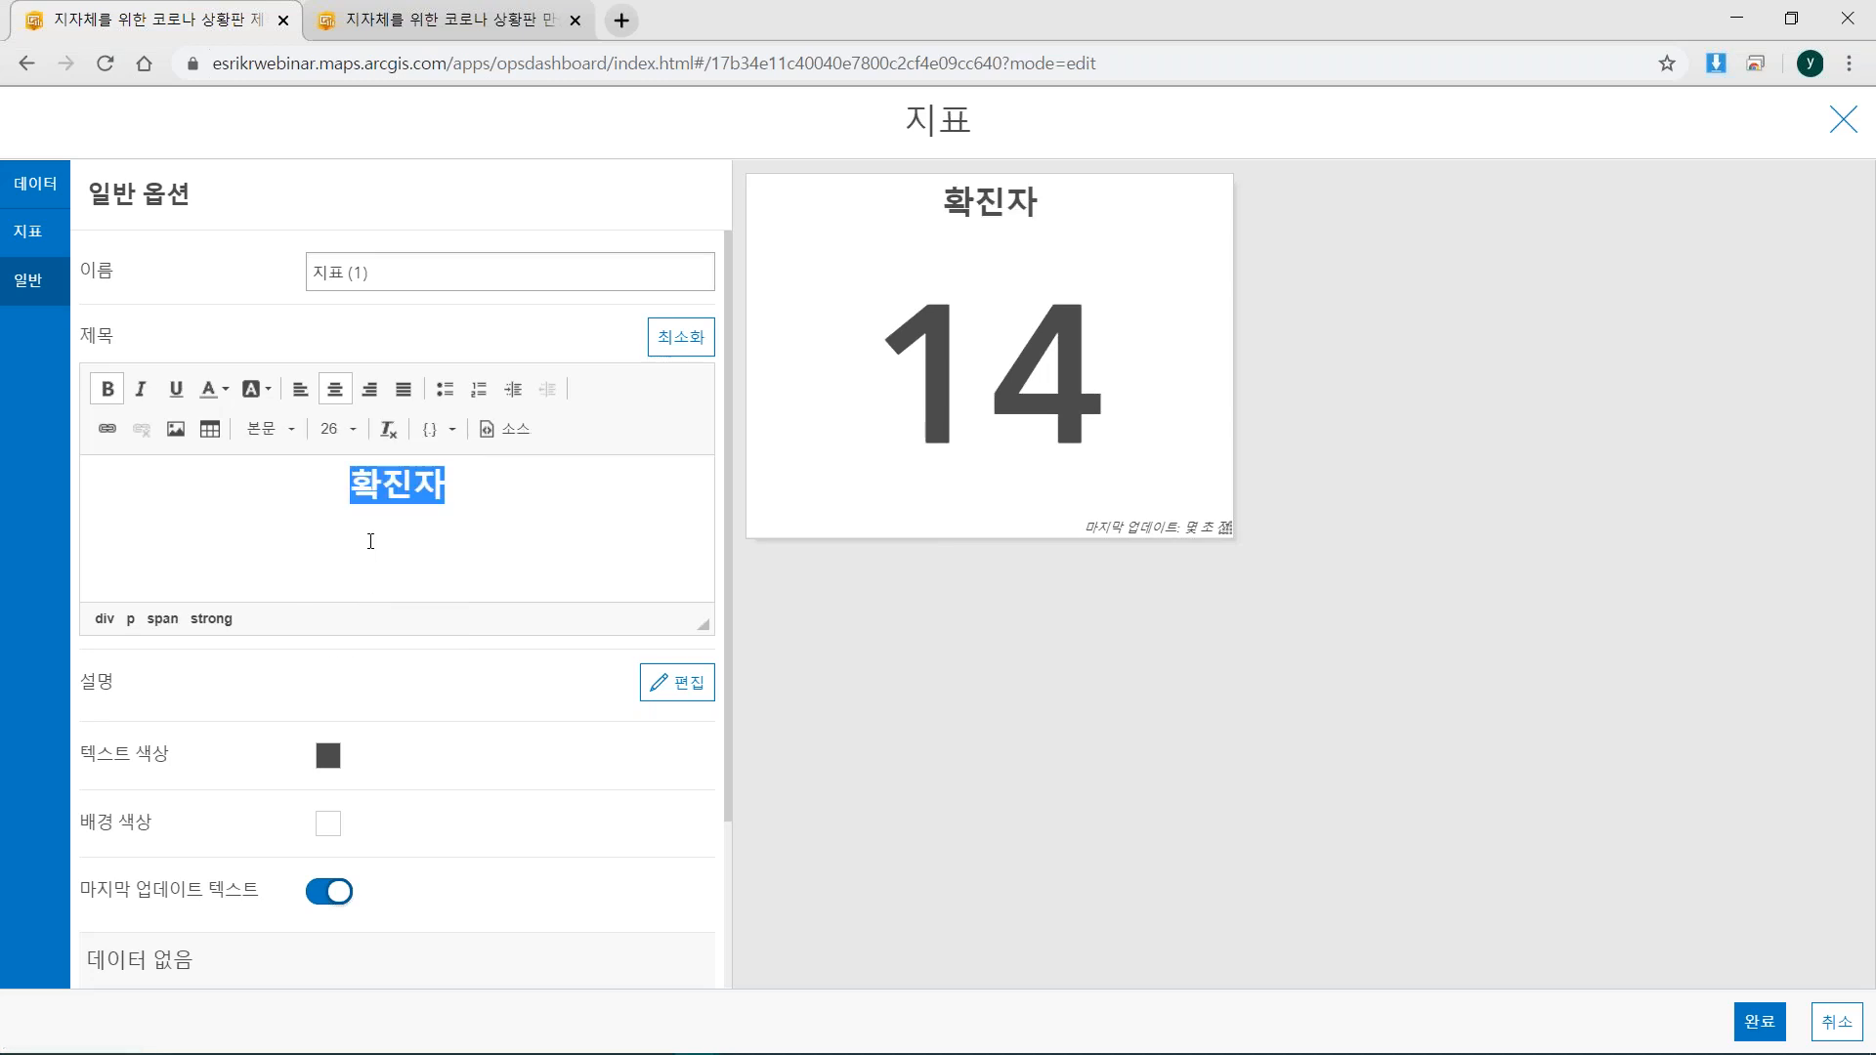
pyautogui.click(500, 535)
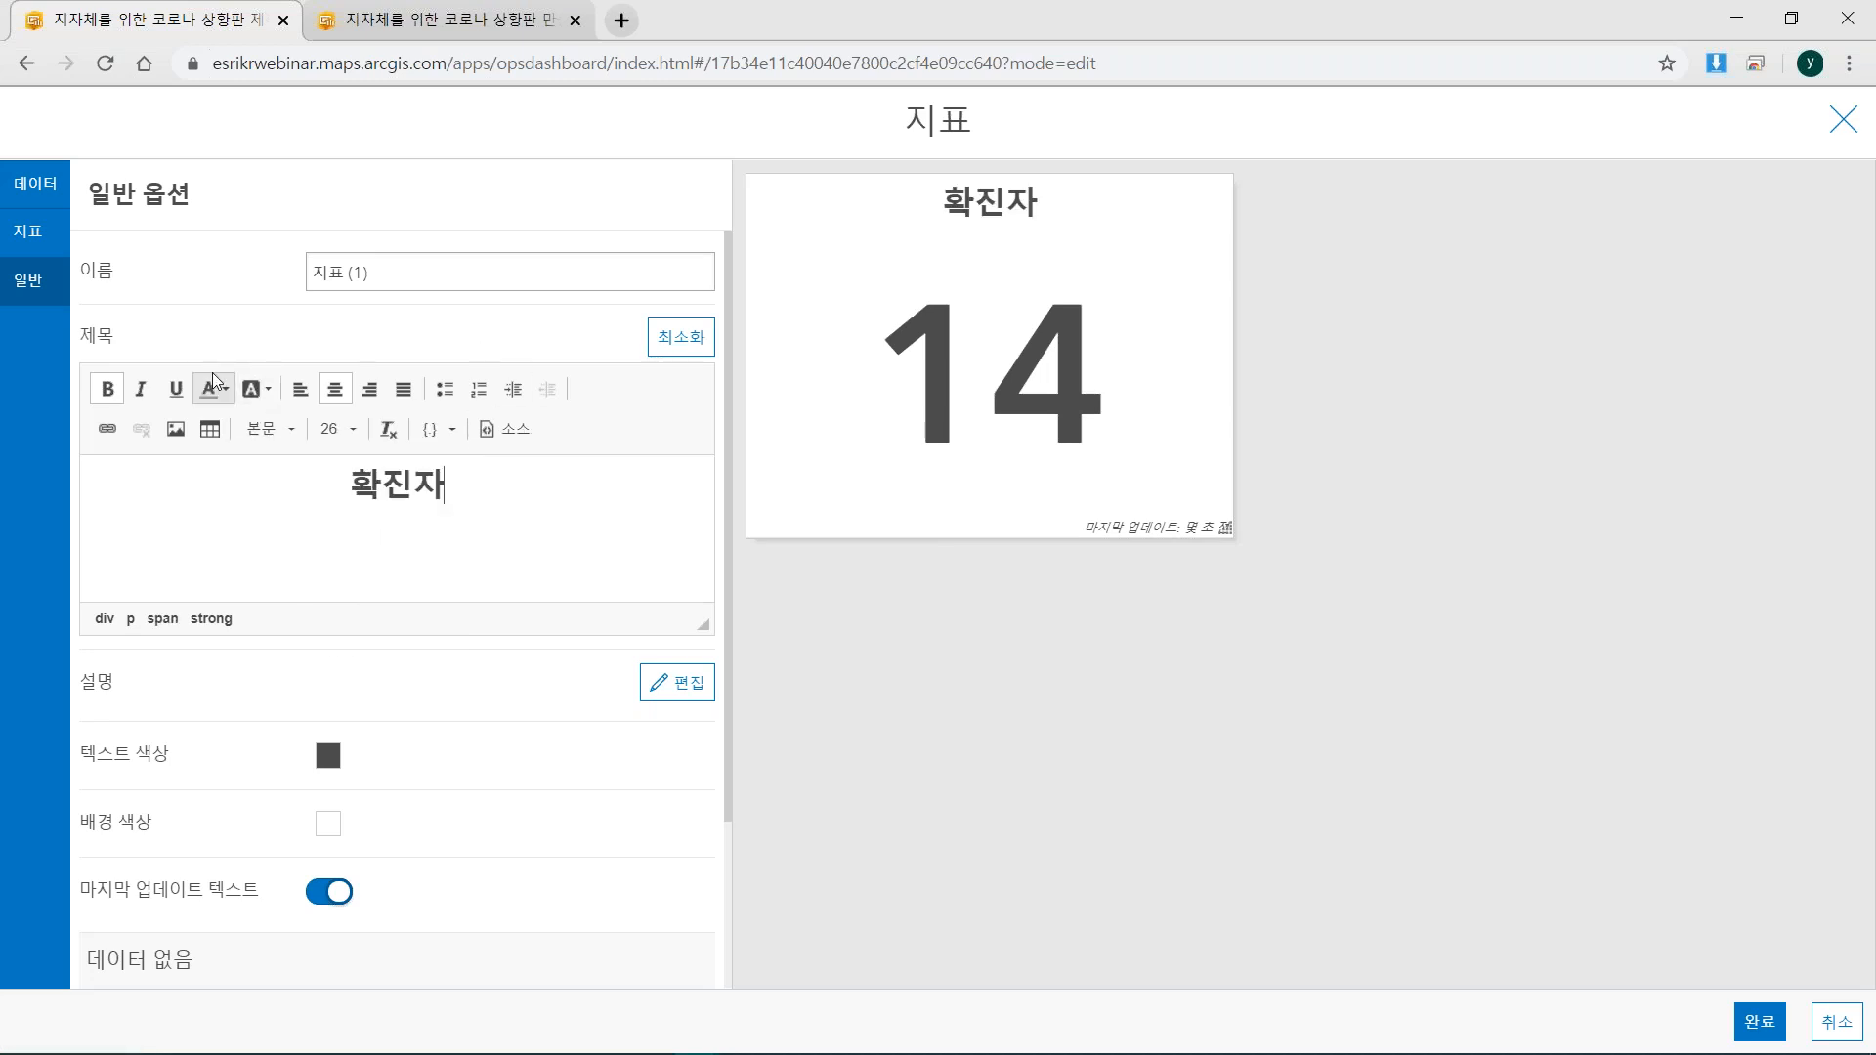
# Set the indicator's text colour to orange #ff5500.
pyautogui.scroll(-1, 210, 403)
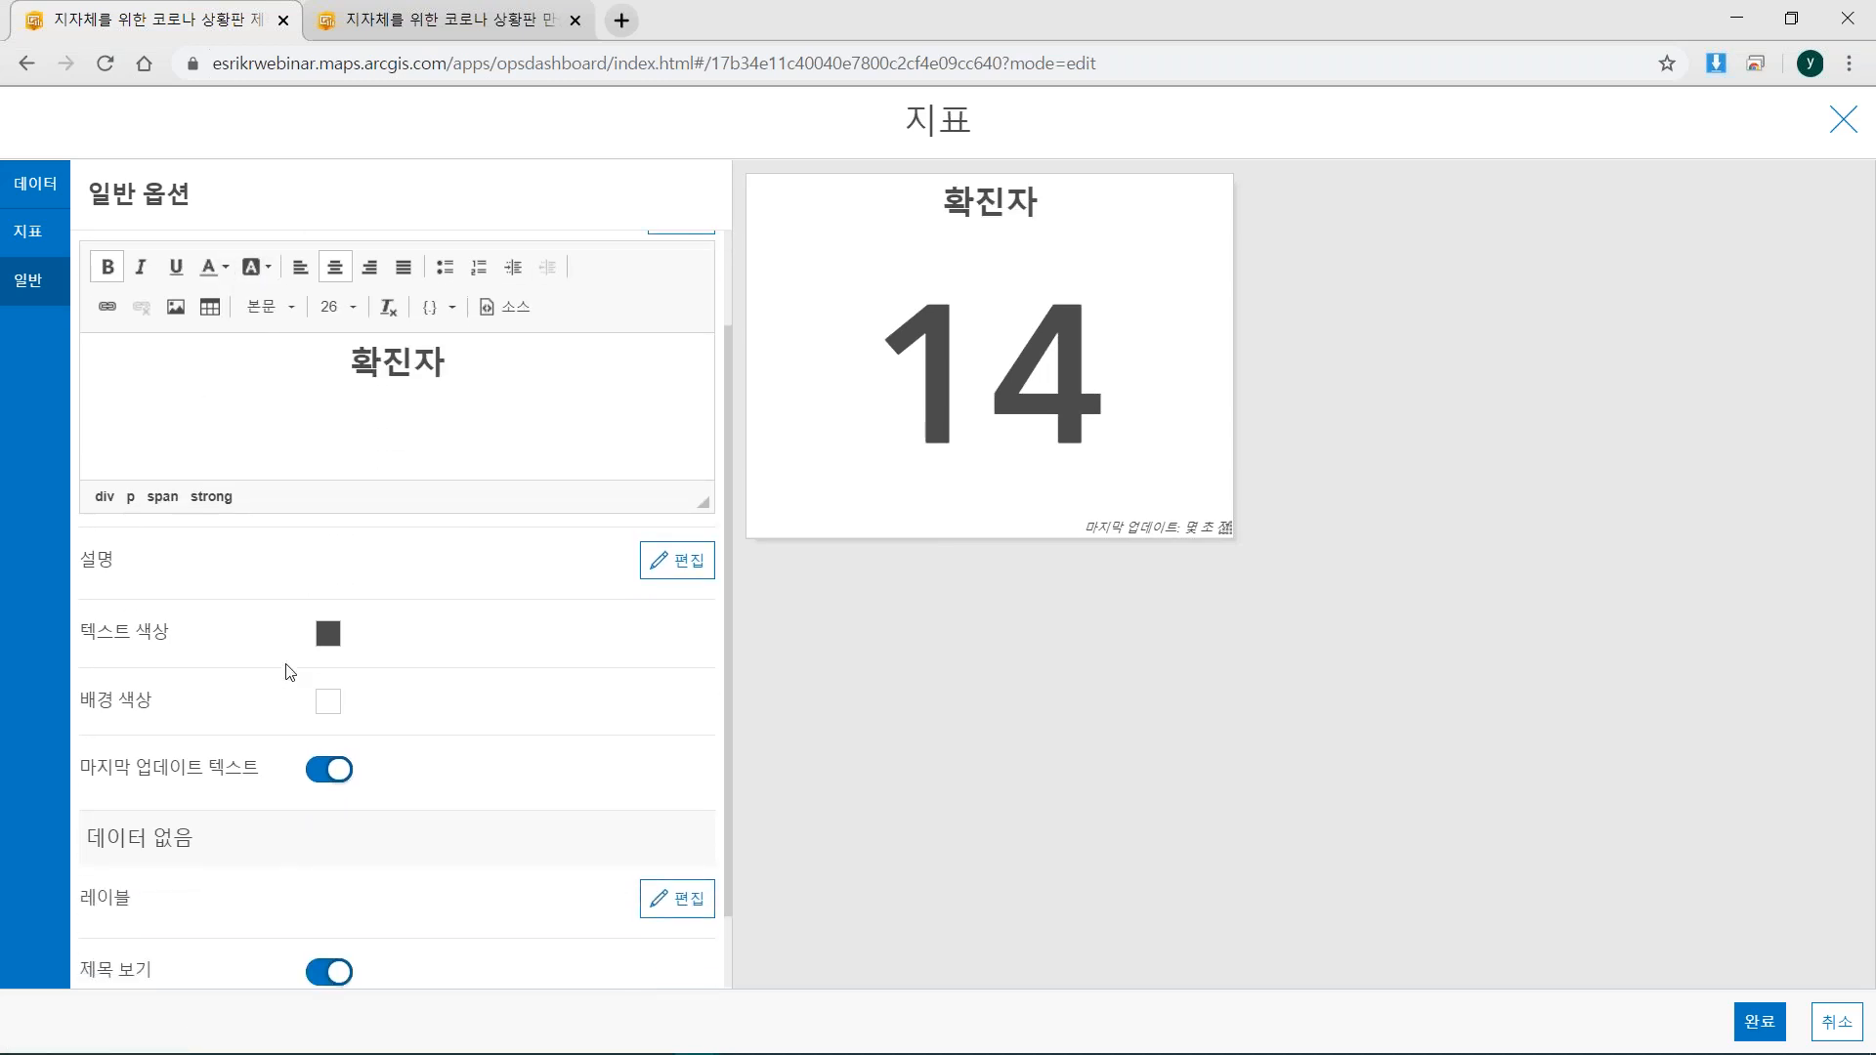
pyautogui.click(328, 633)
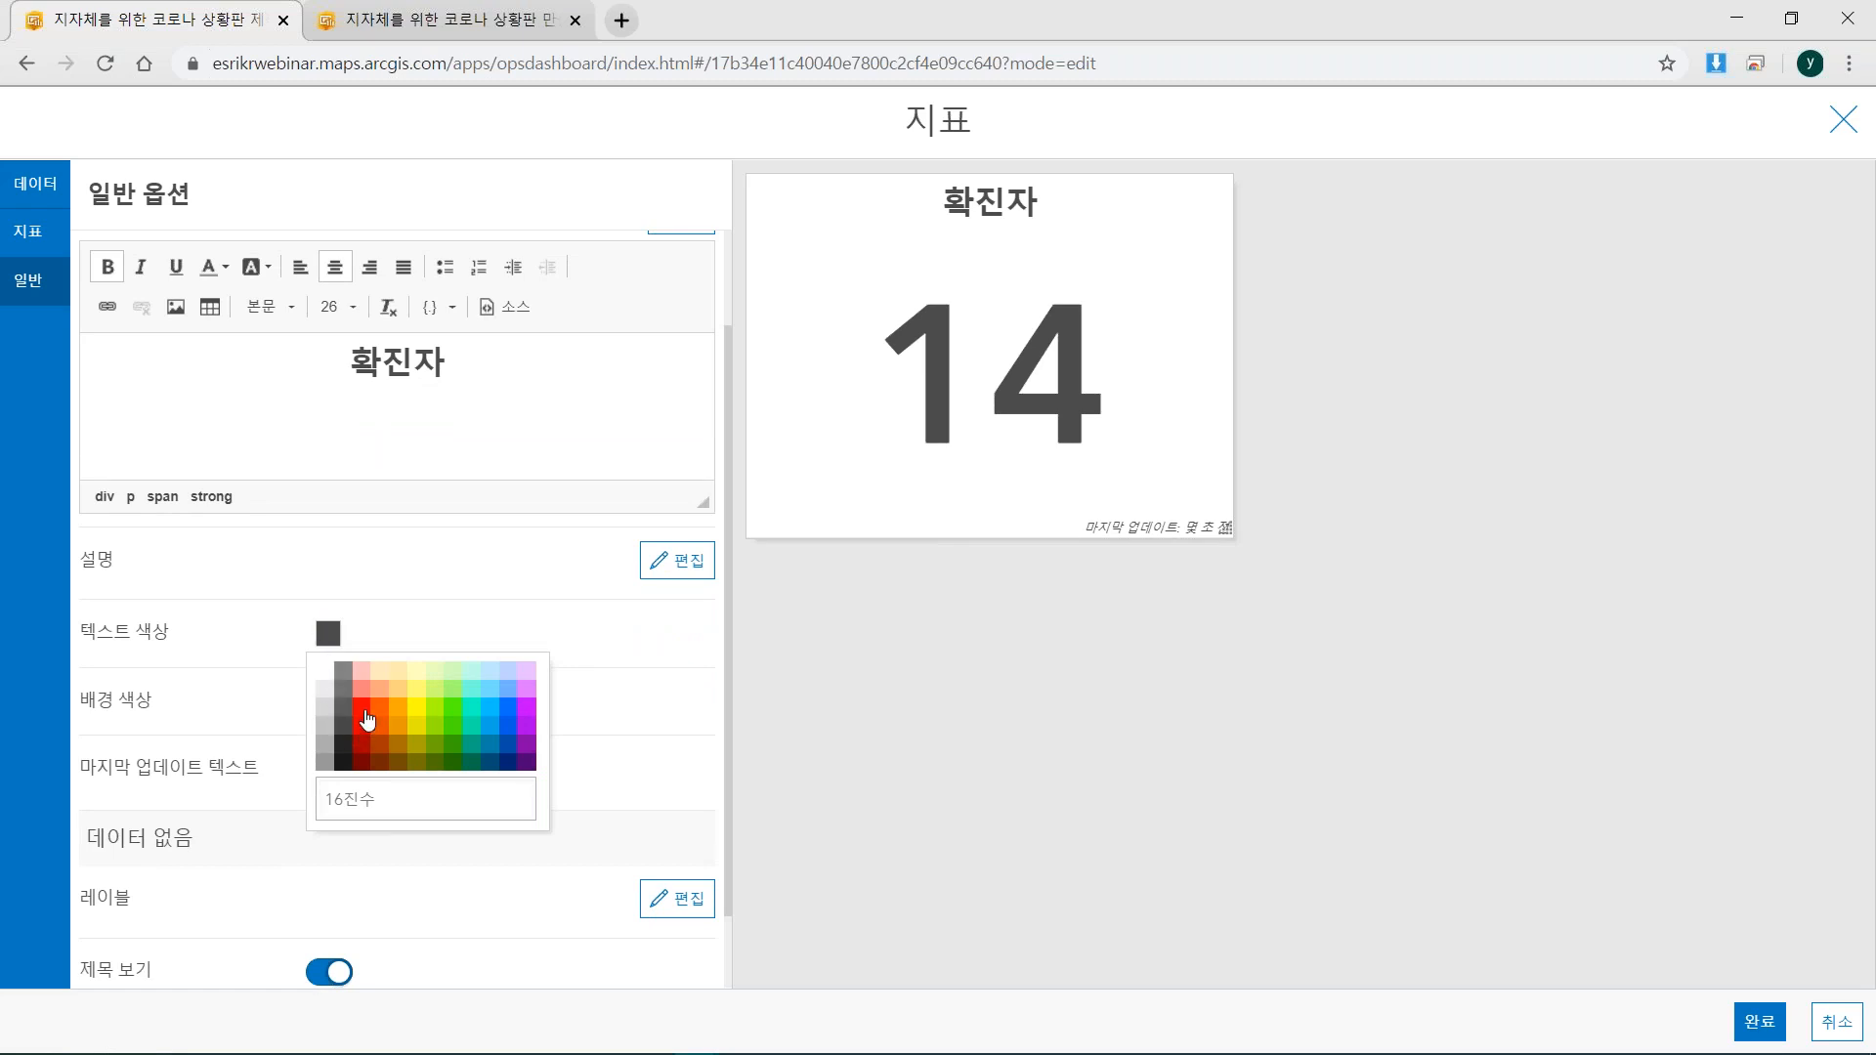
pyautogui.click(380, 706)
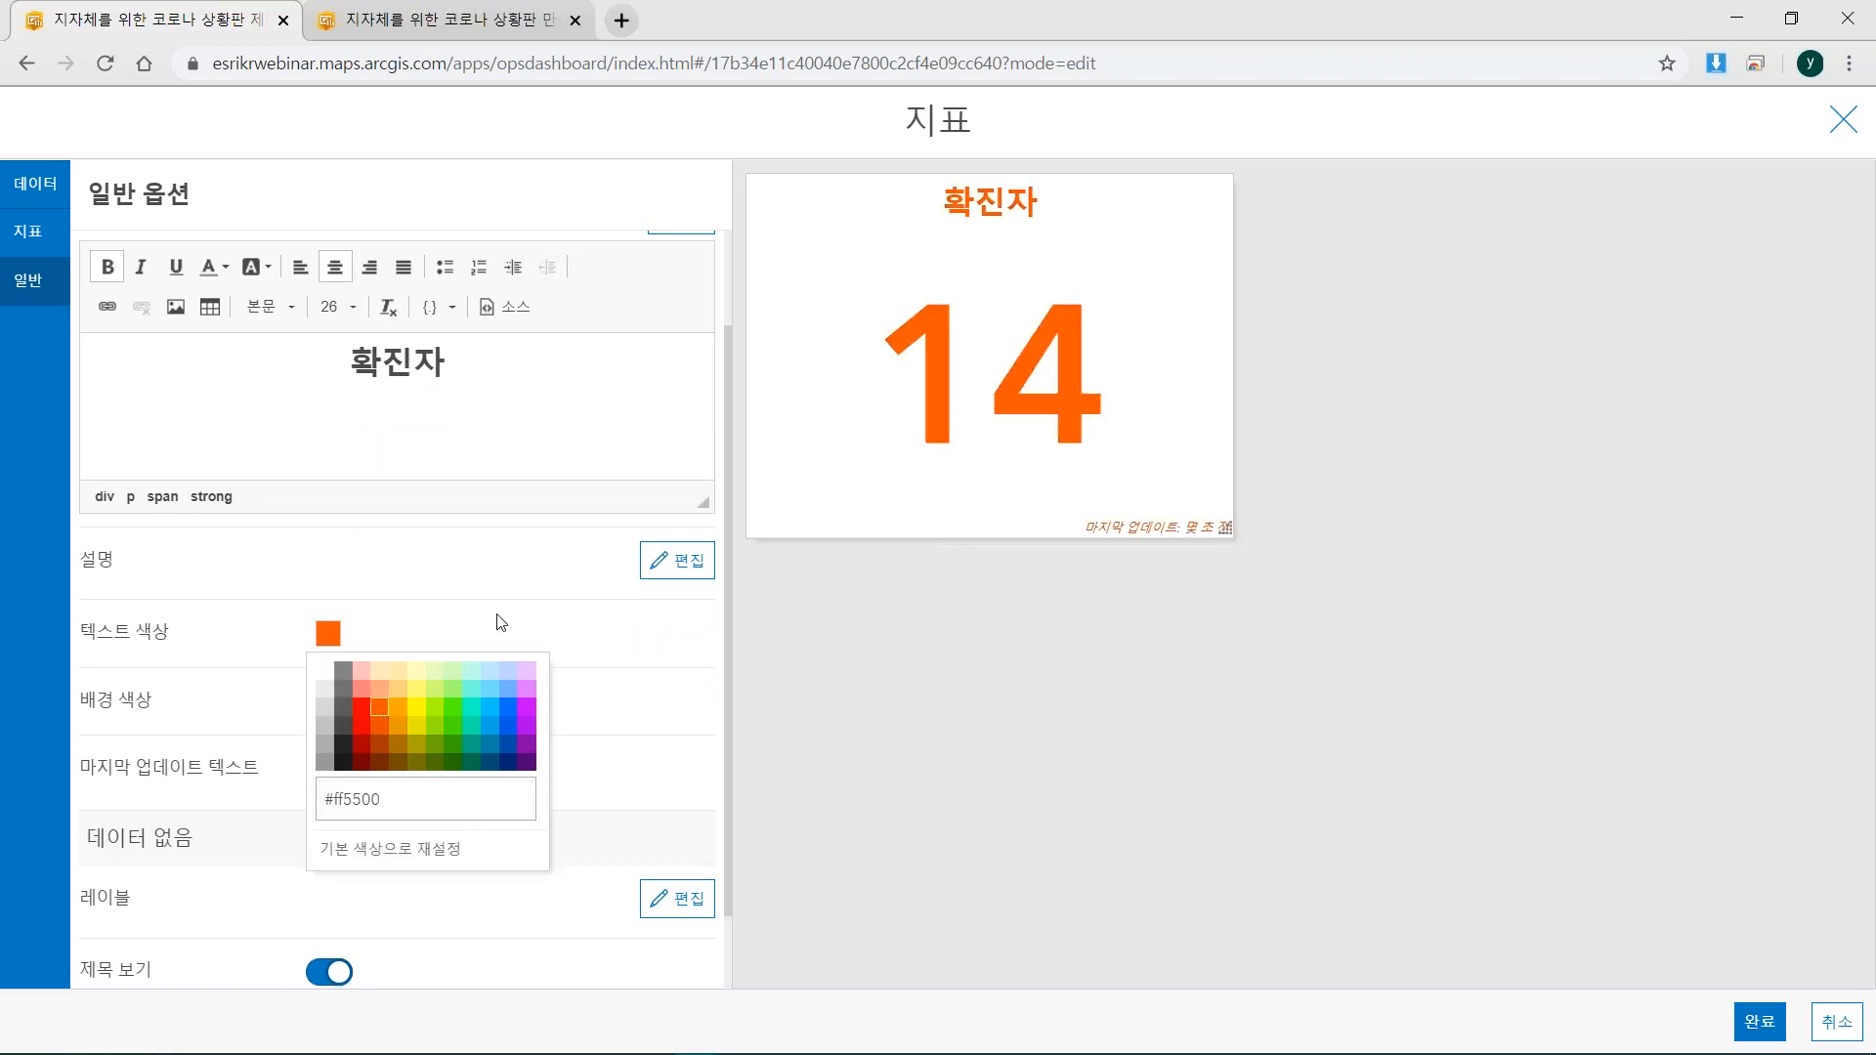
pyautogui.click(586, 648)
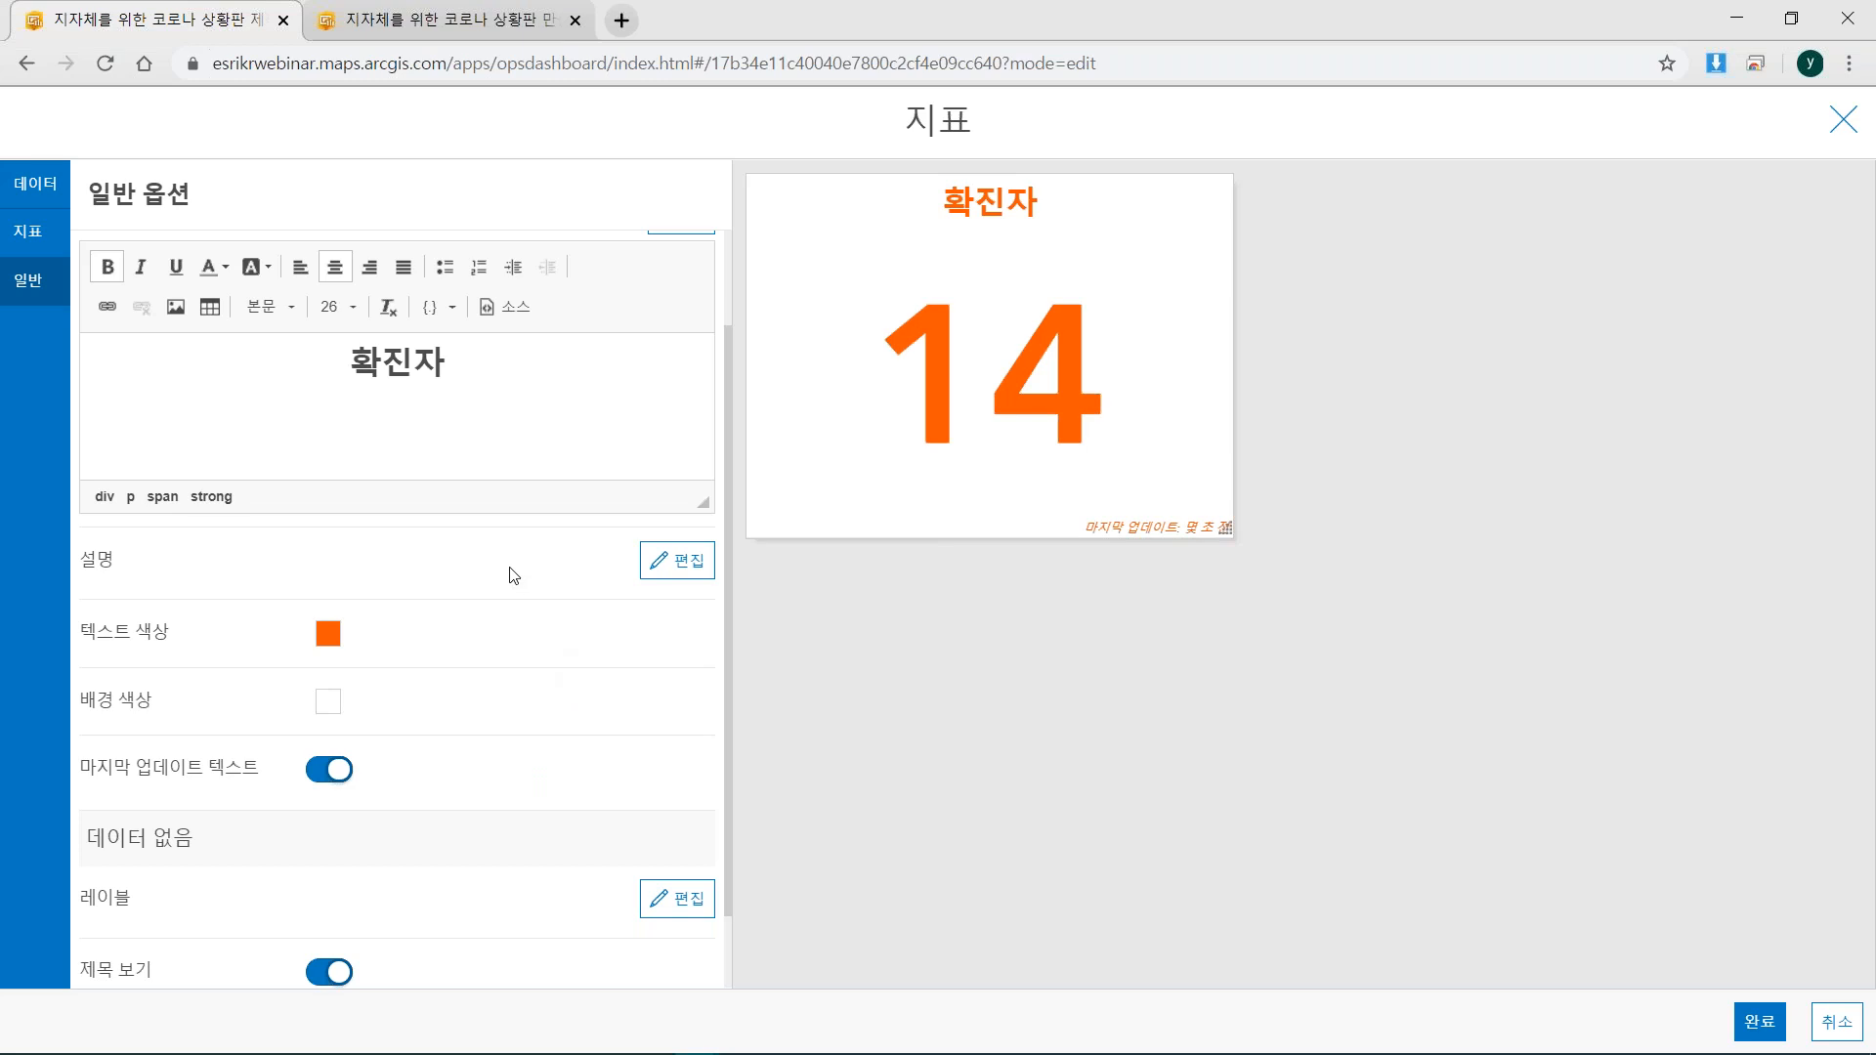
# Add the person icon from the 솔루션 set to the indicator, placed to the left of its value (왼쪽).
pyautogui.click(44, 236)
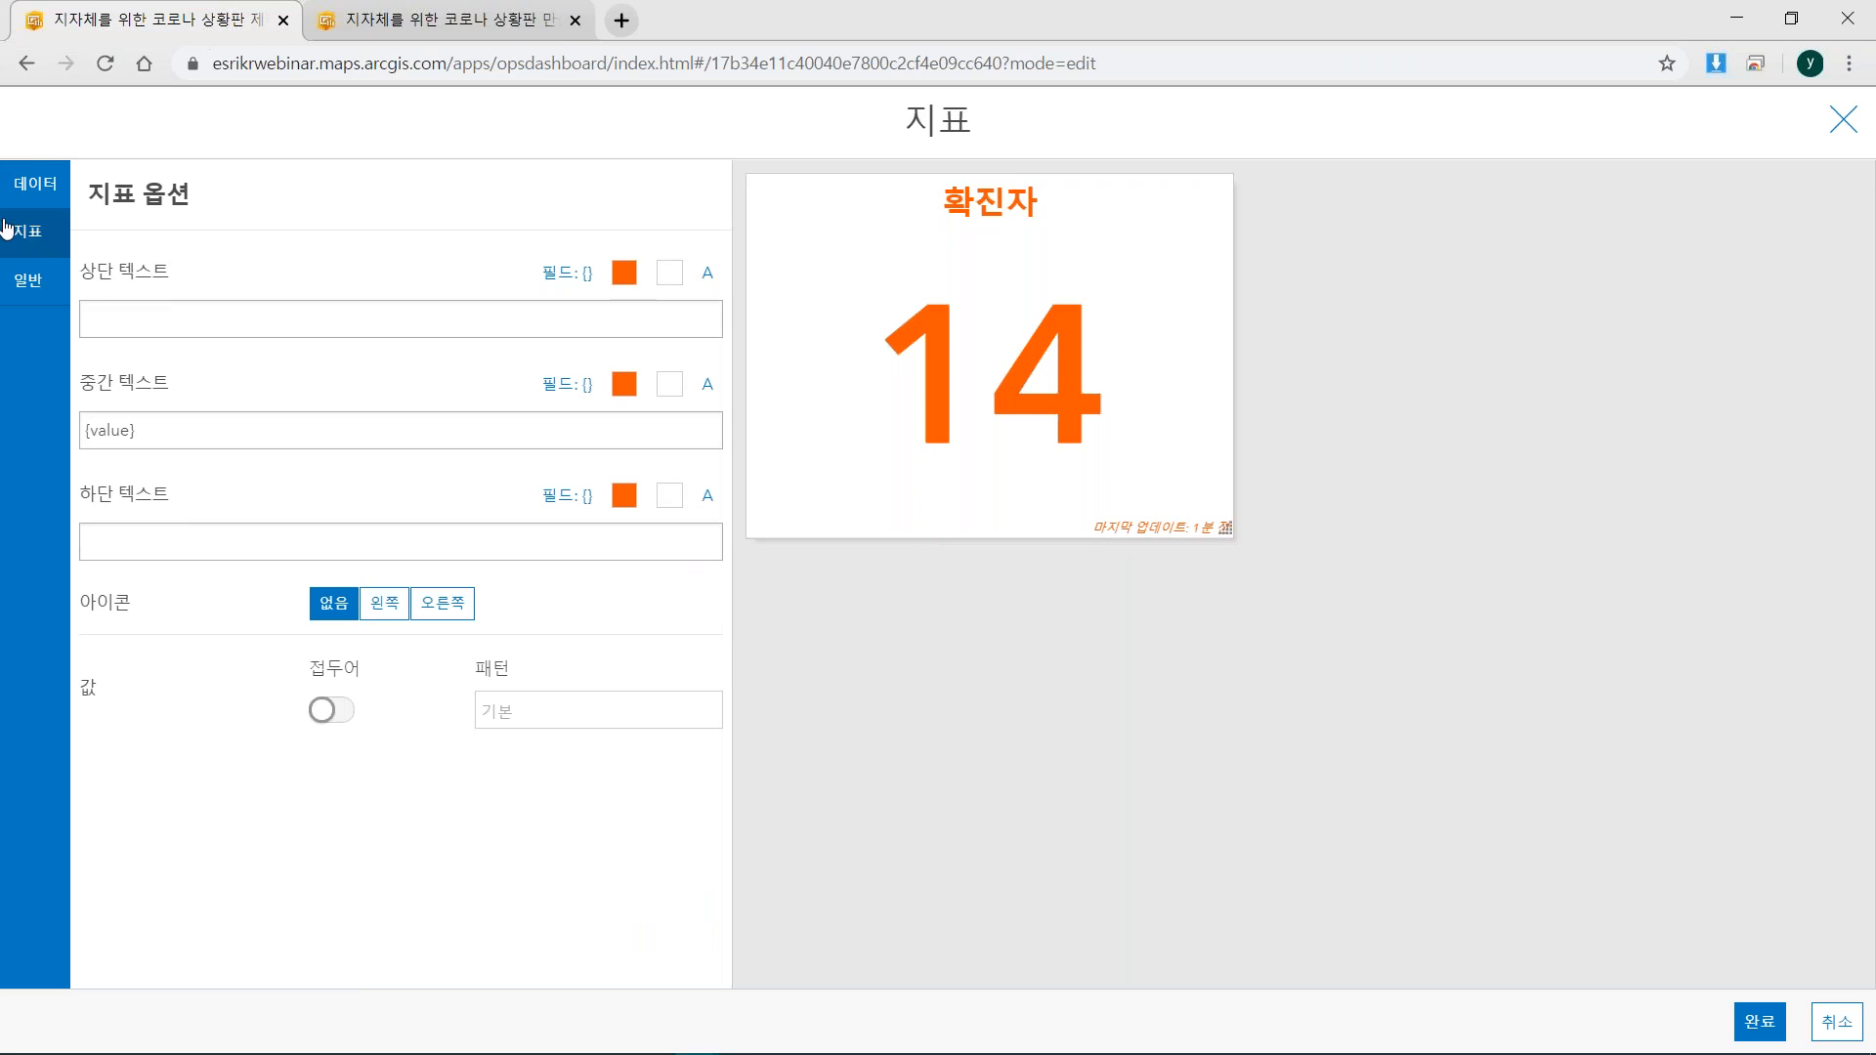
pyautogui.click(388, 611)
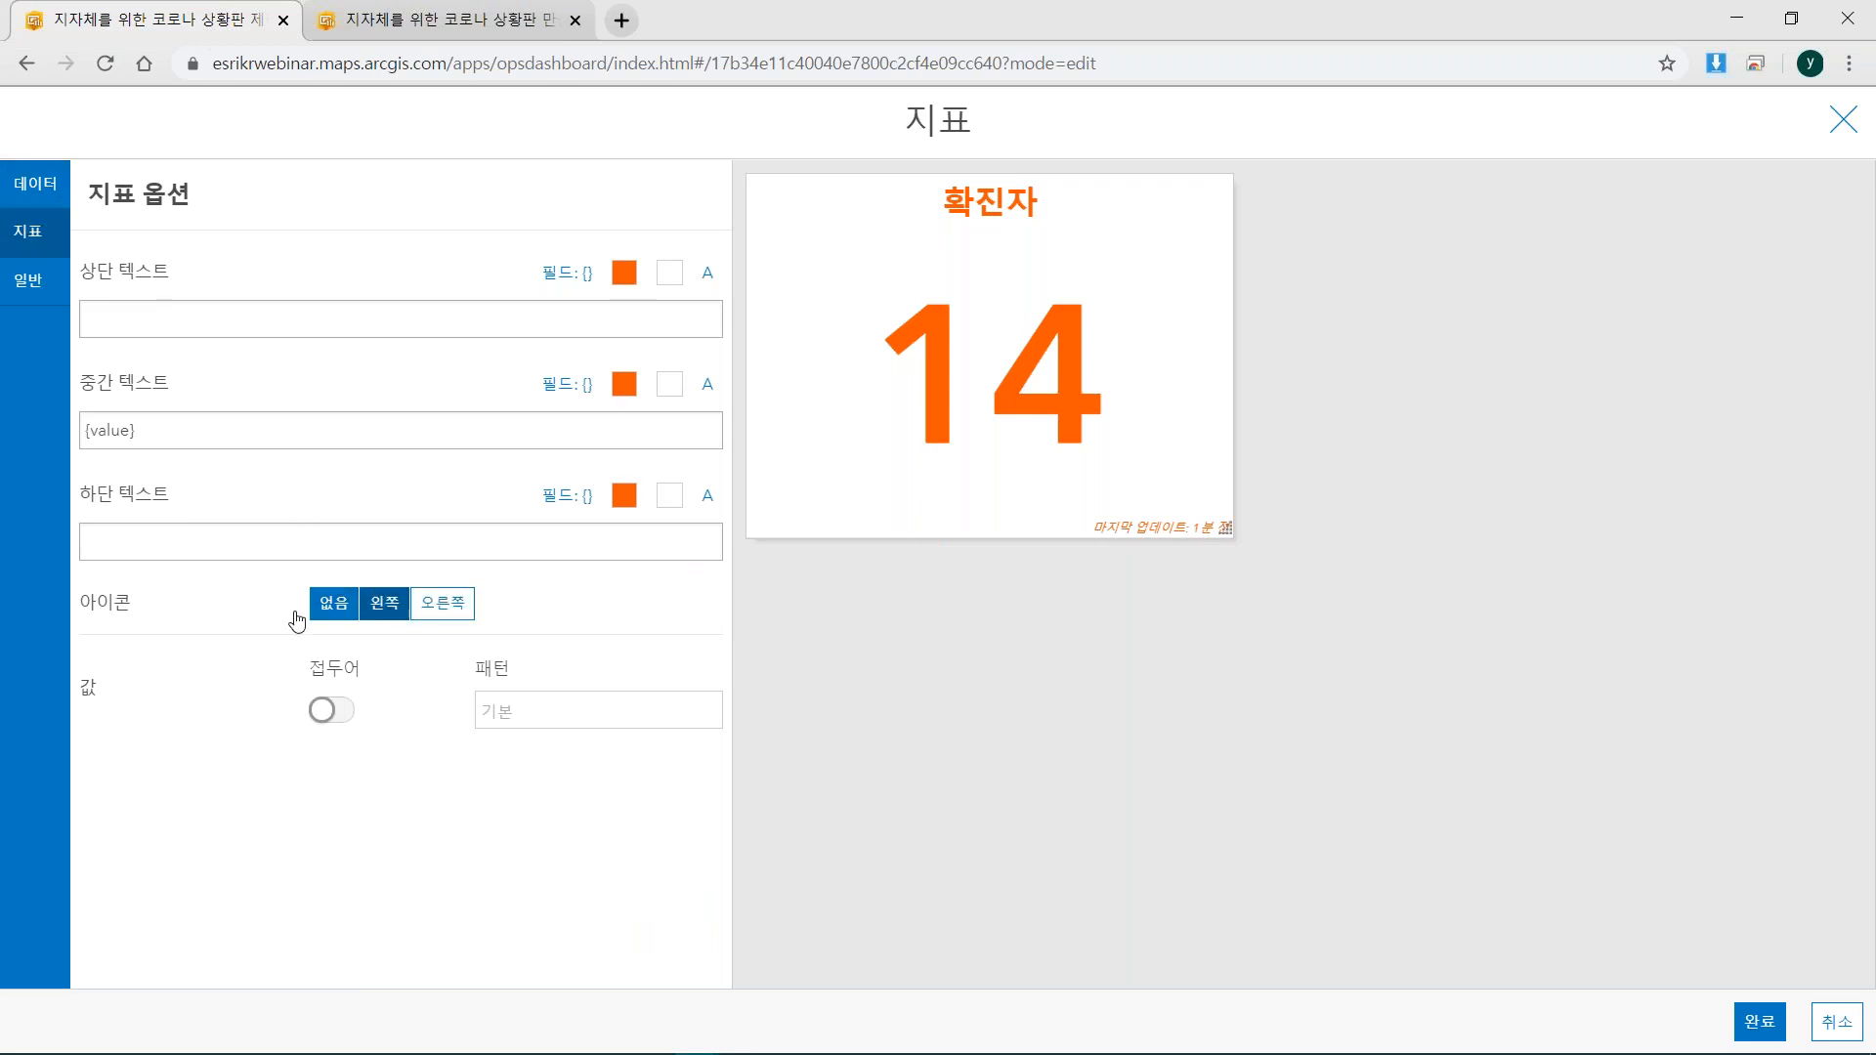
pyautogui.click(372, 605)
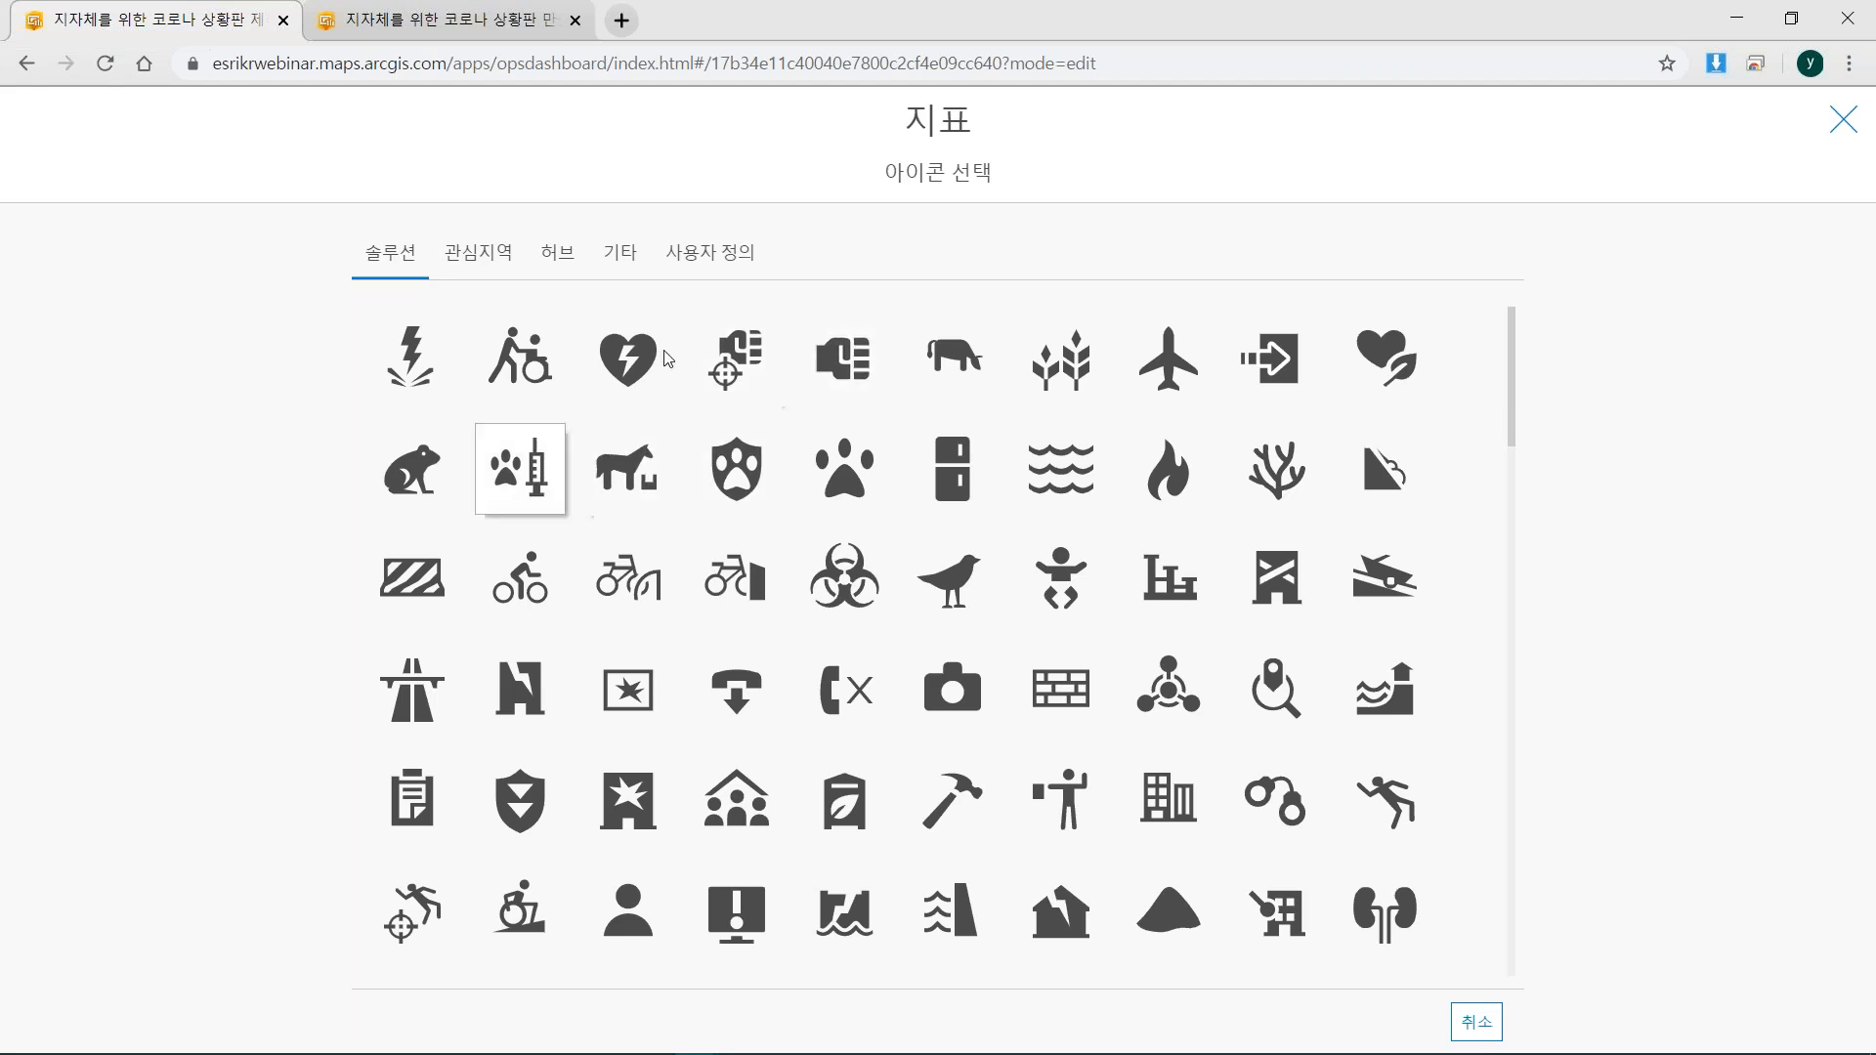
pyautogui.click(715, 252)
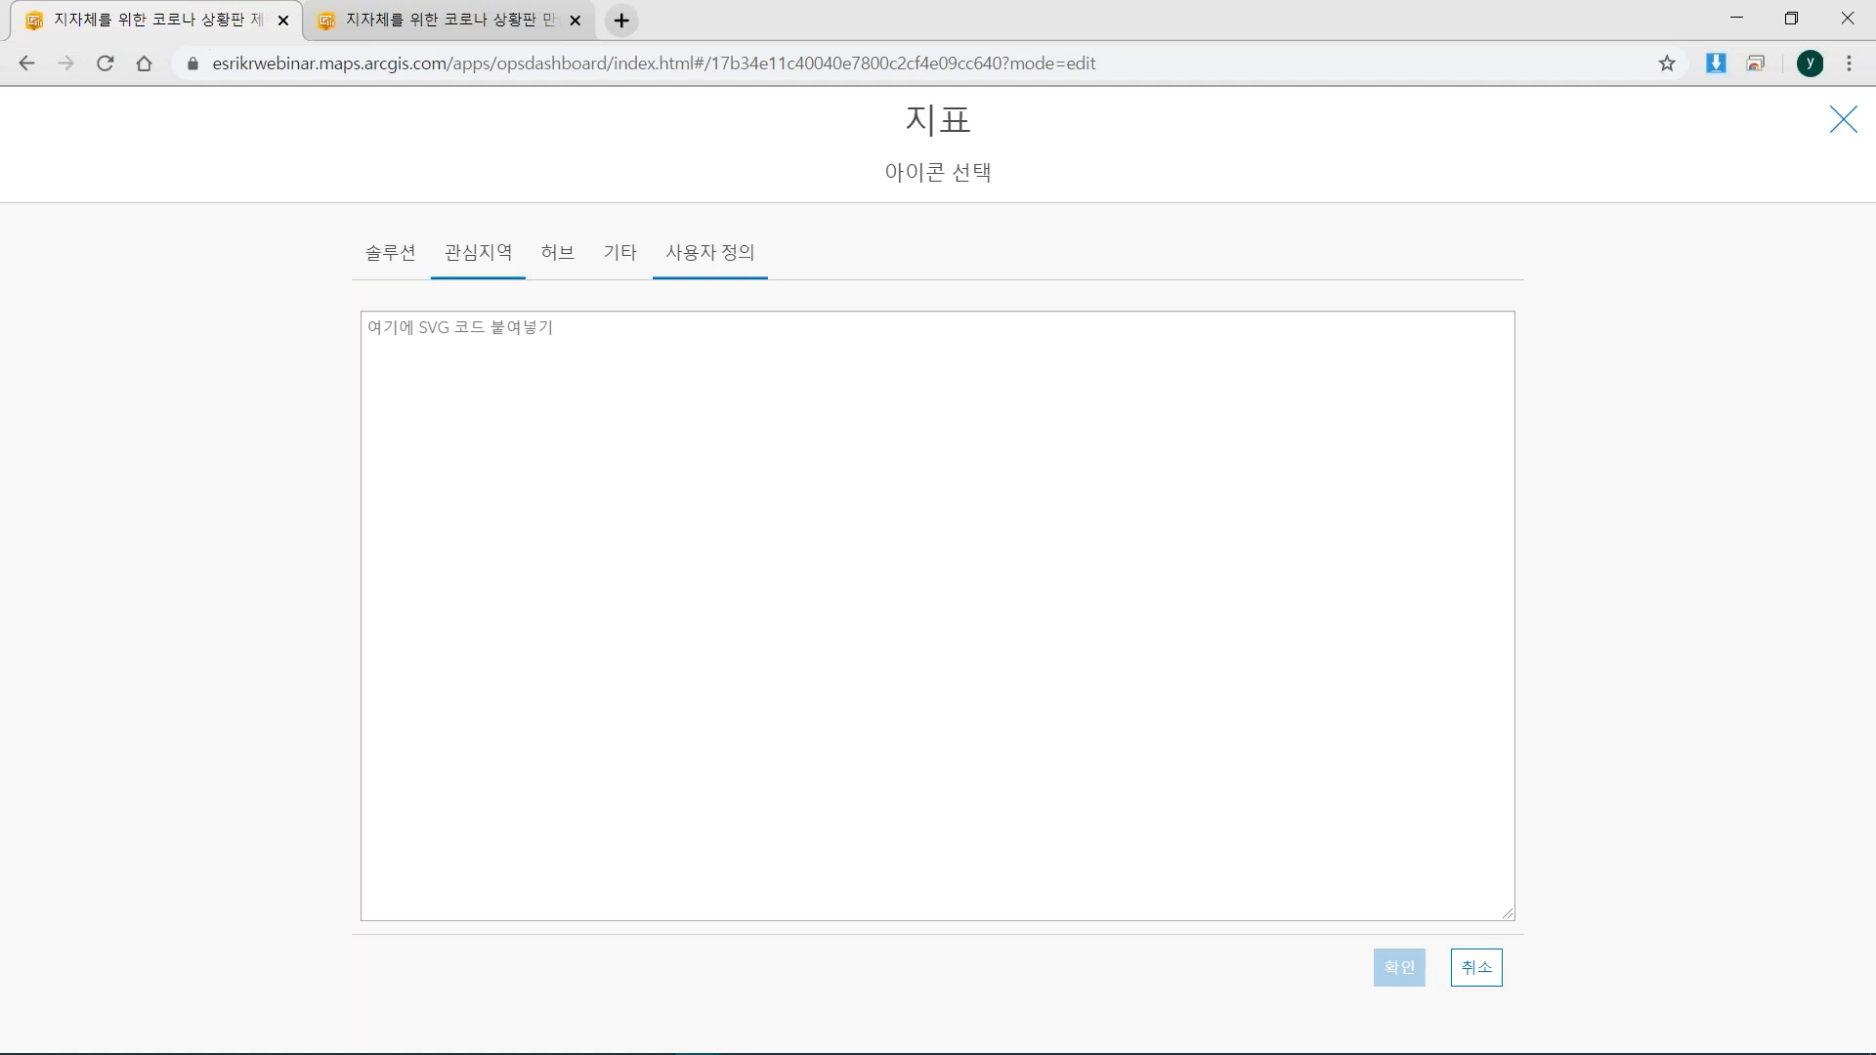
pyautogui.click(425, 270)
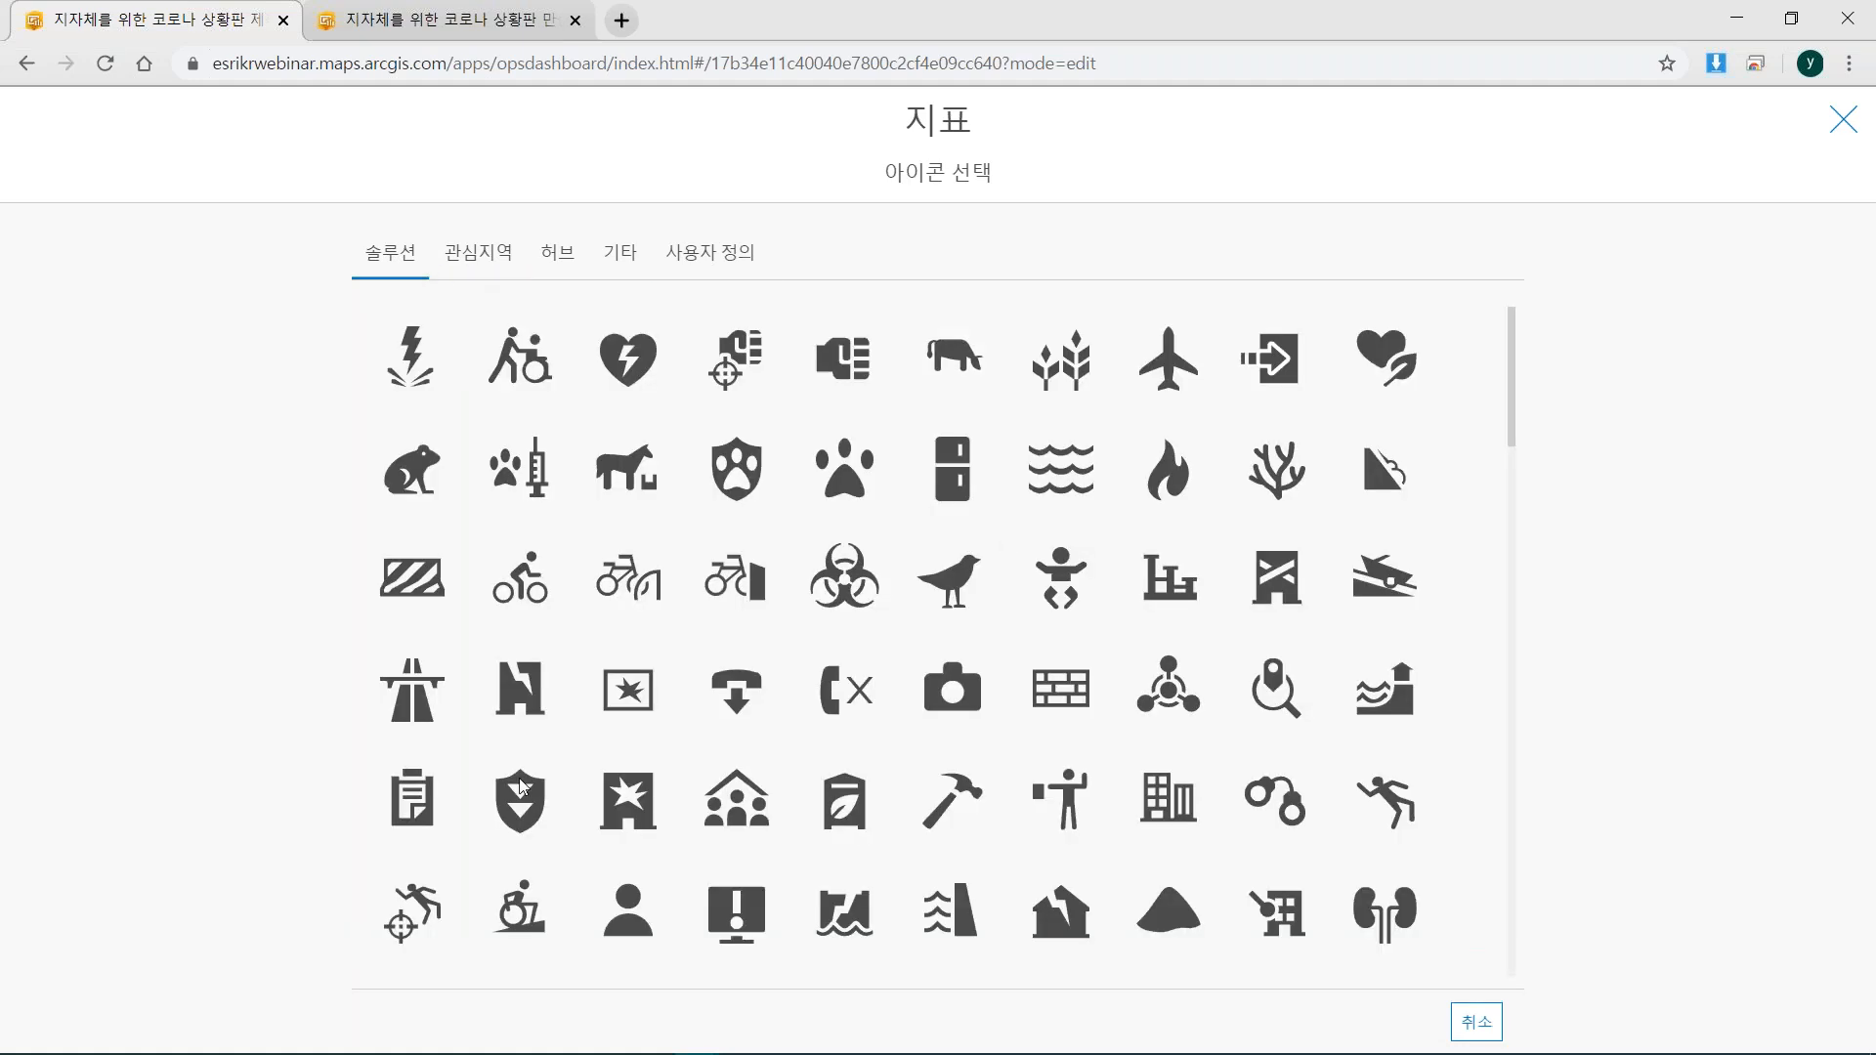
pyautogui.click(608, 940)
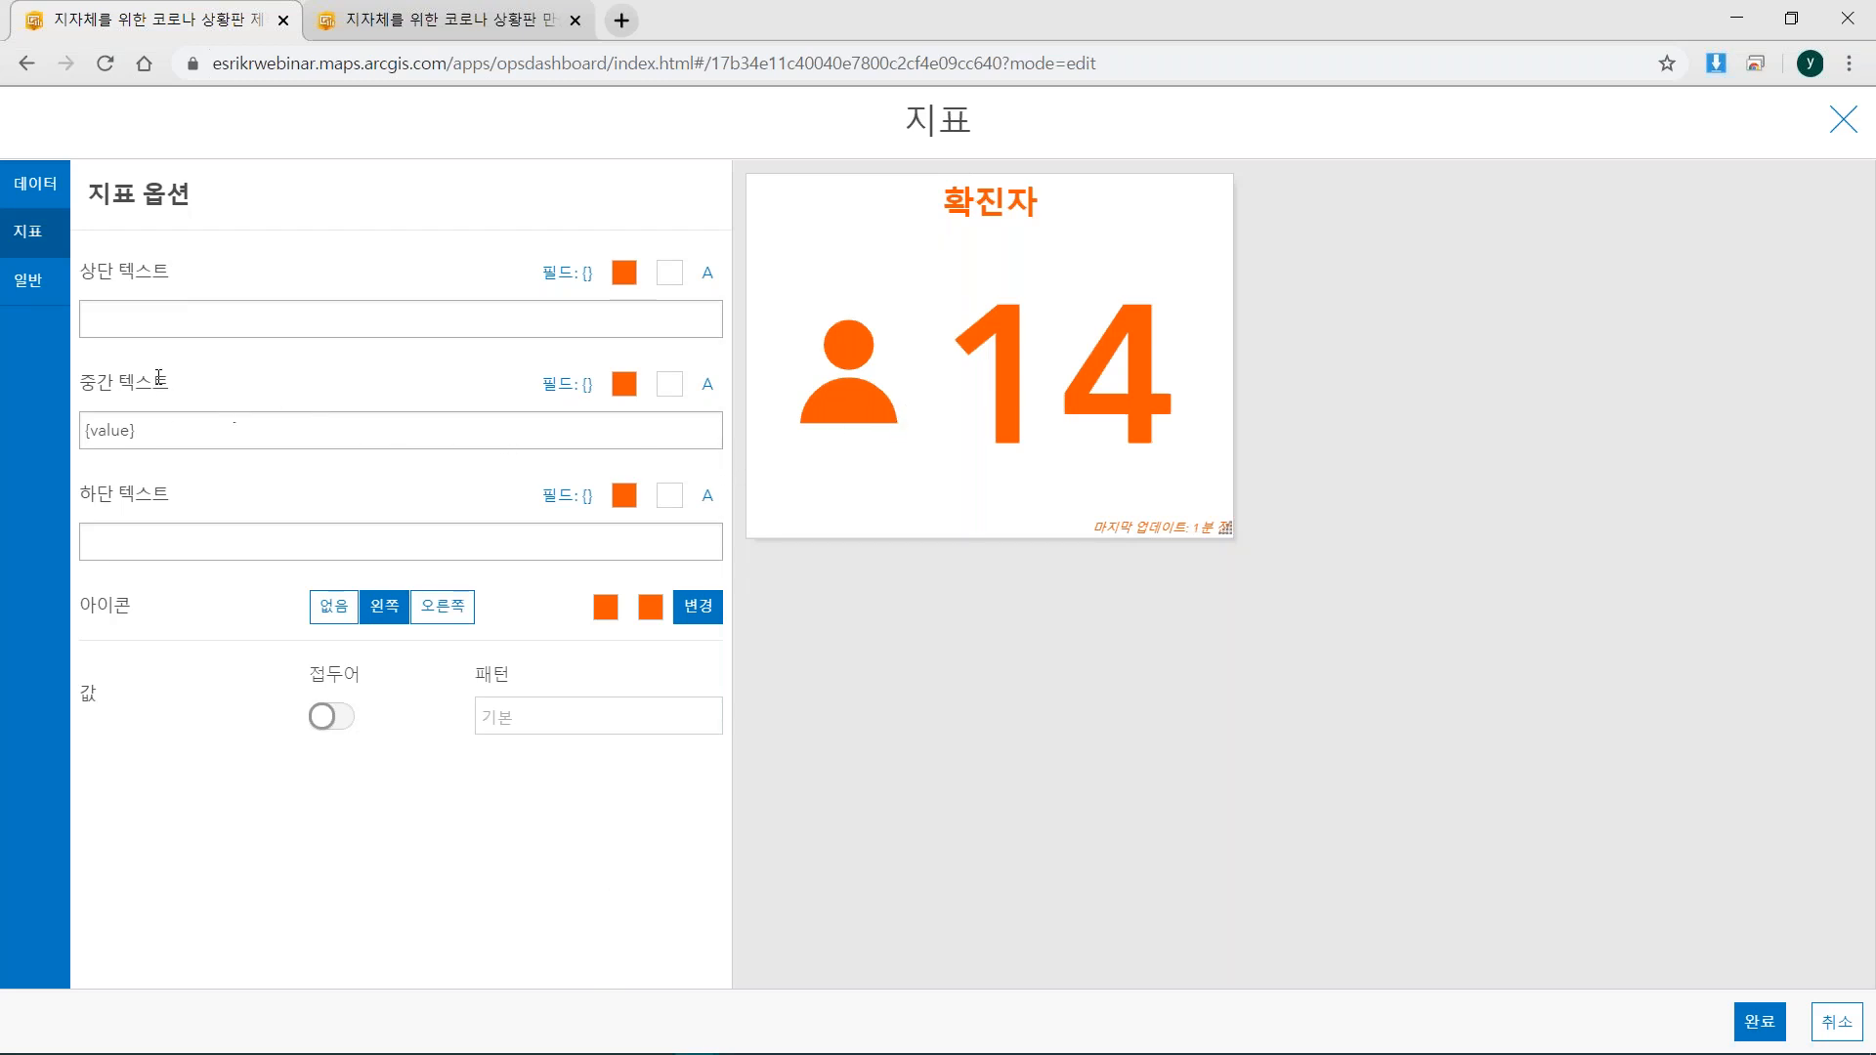
# Set the indicator's middle text (중간 텍스트) to {value} 명 and place the finished indicator on the dashboard.
pyautogui.tripleClick(143, 430)
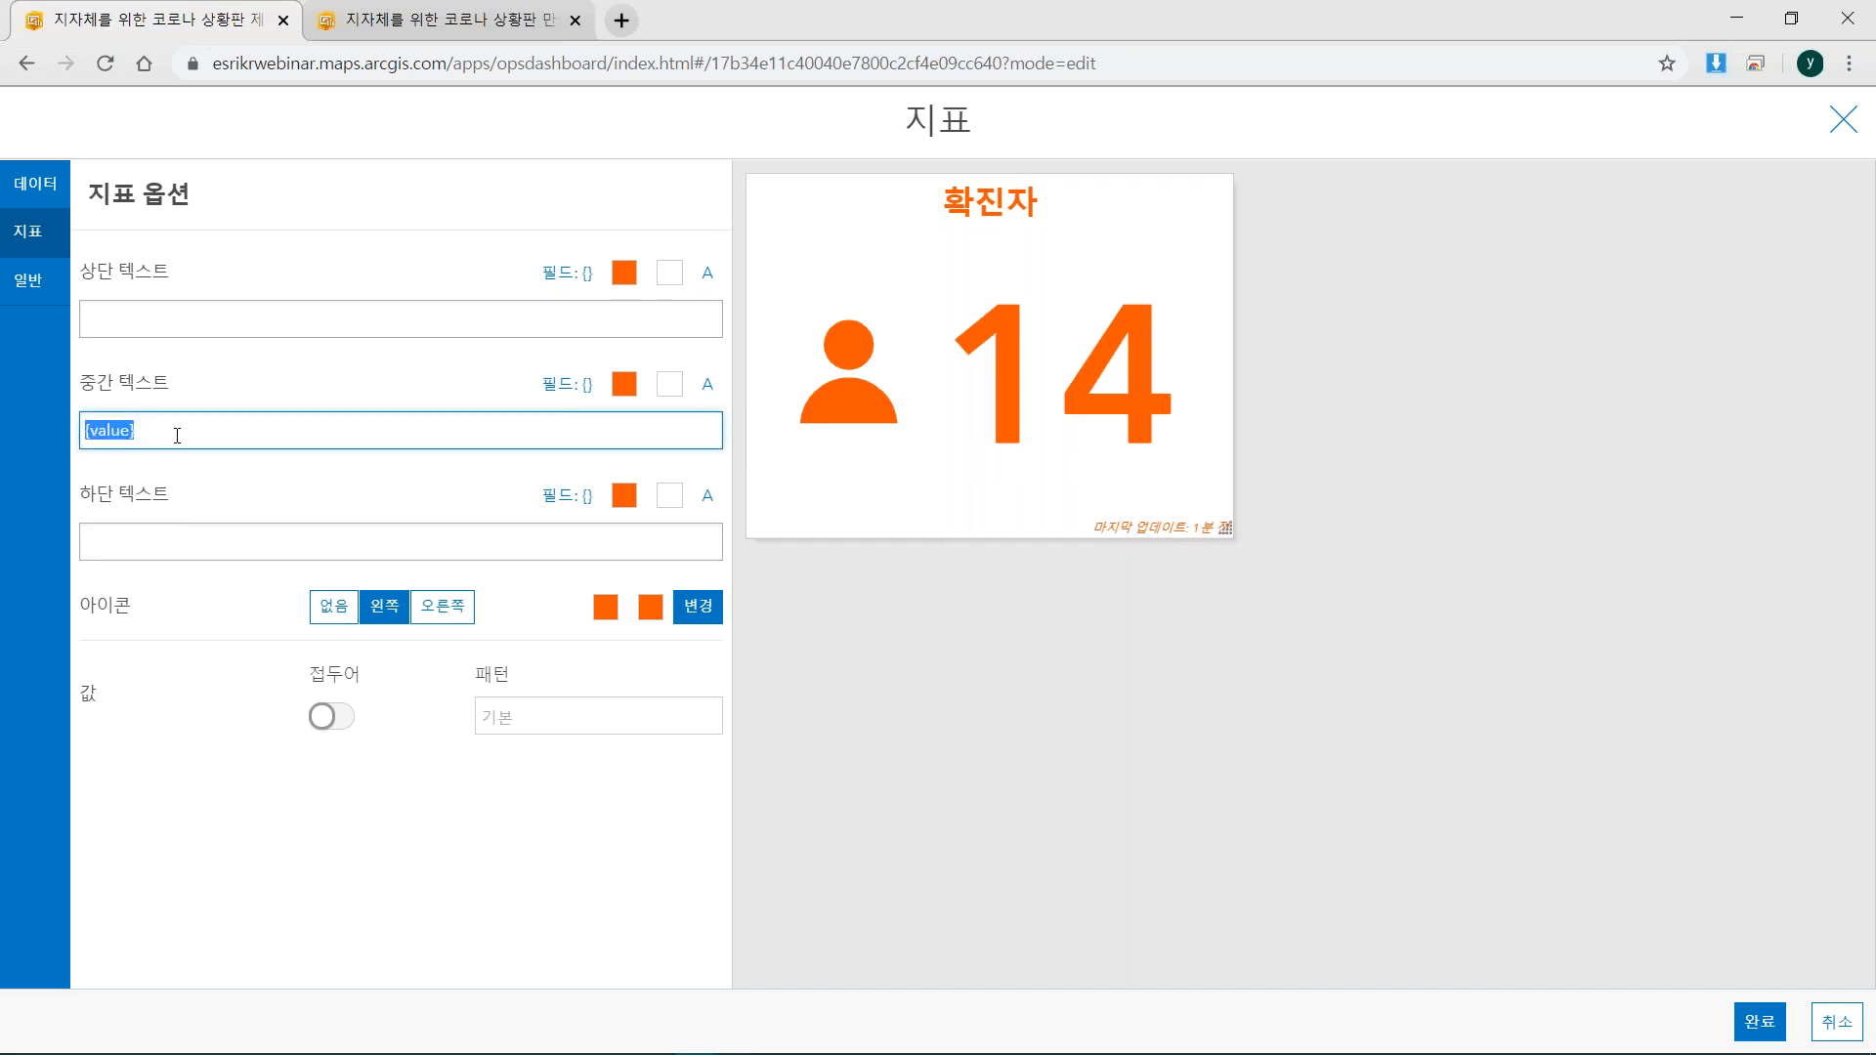
pyautogui.press('End')
pyautogui.write('명')
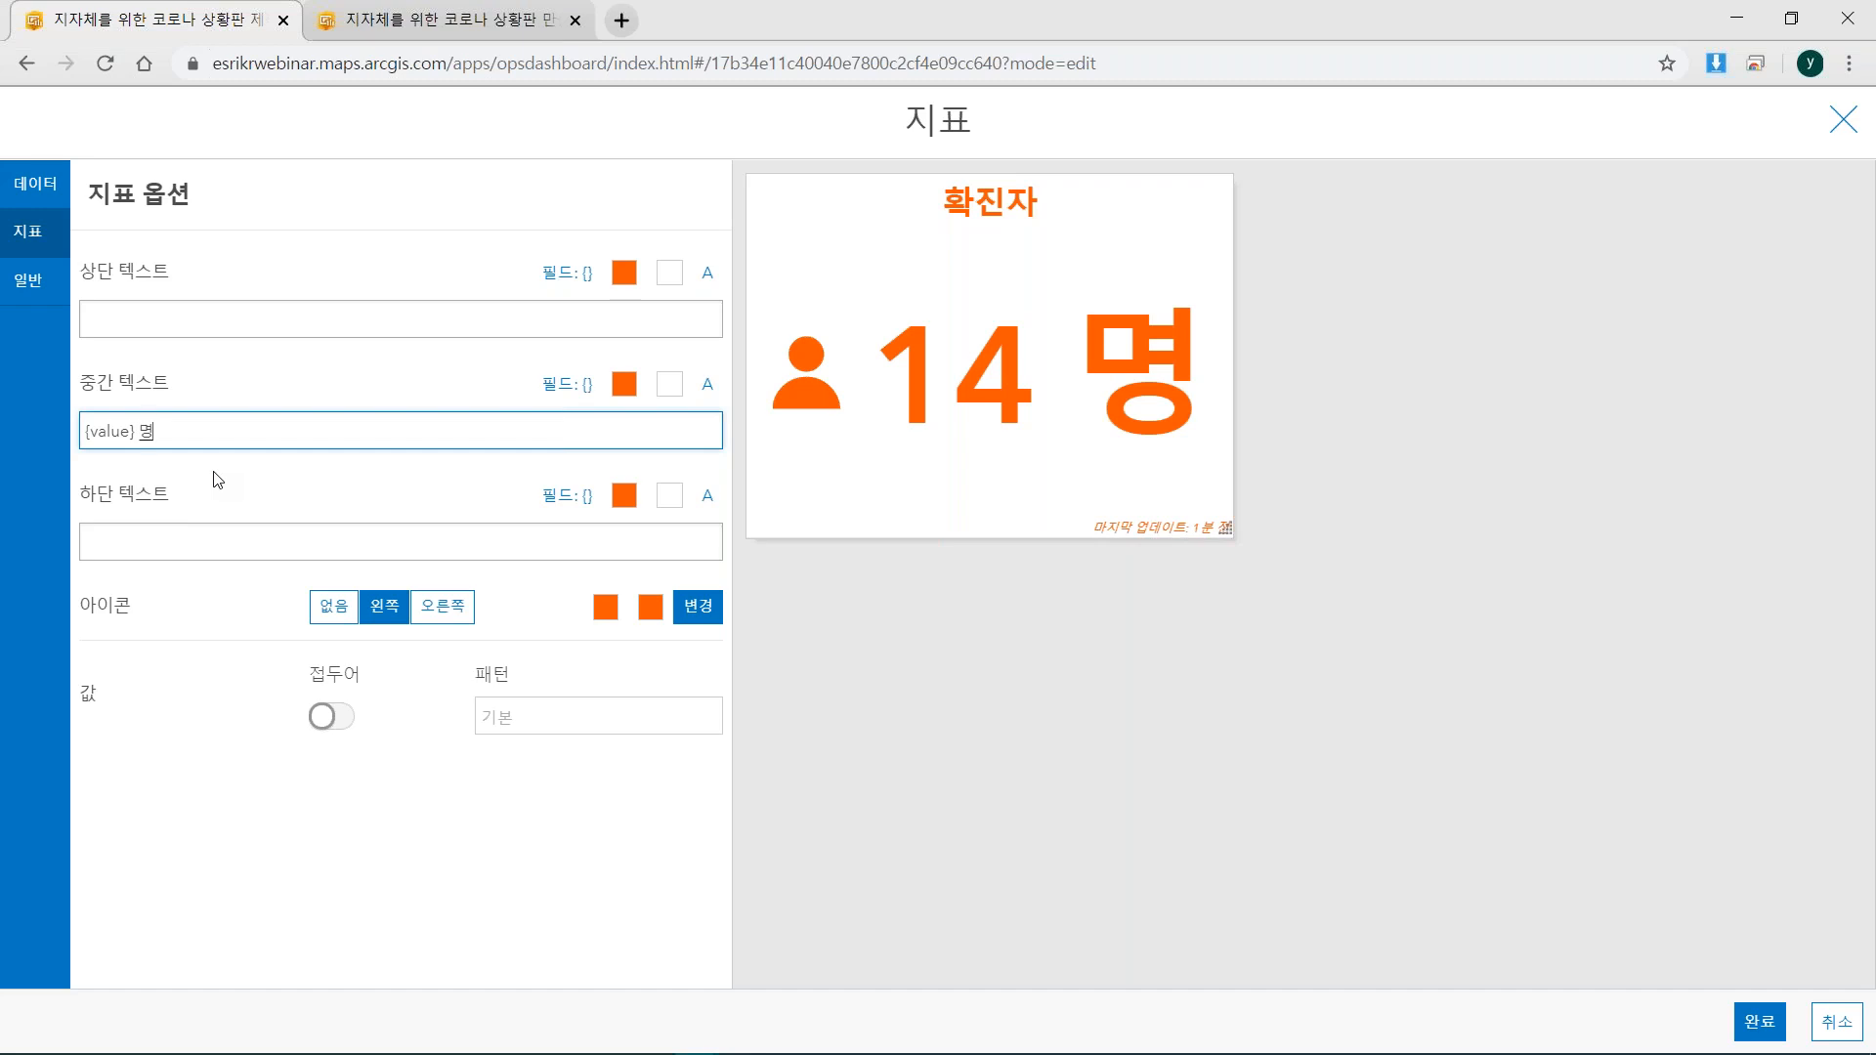
pyautogui.click(1746, 1028)
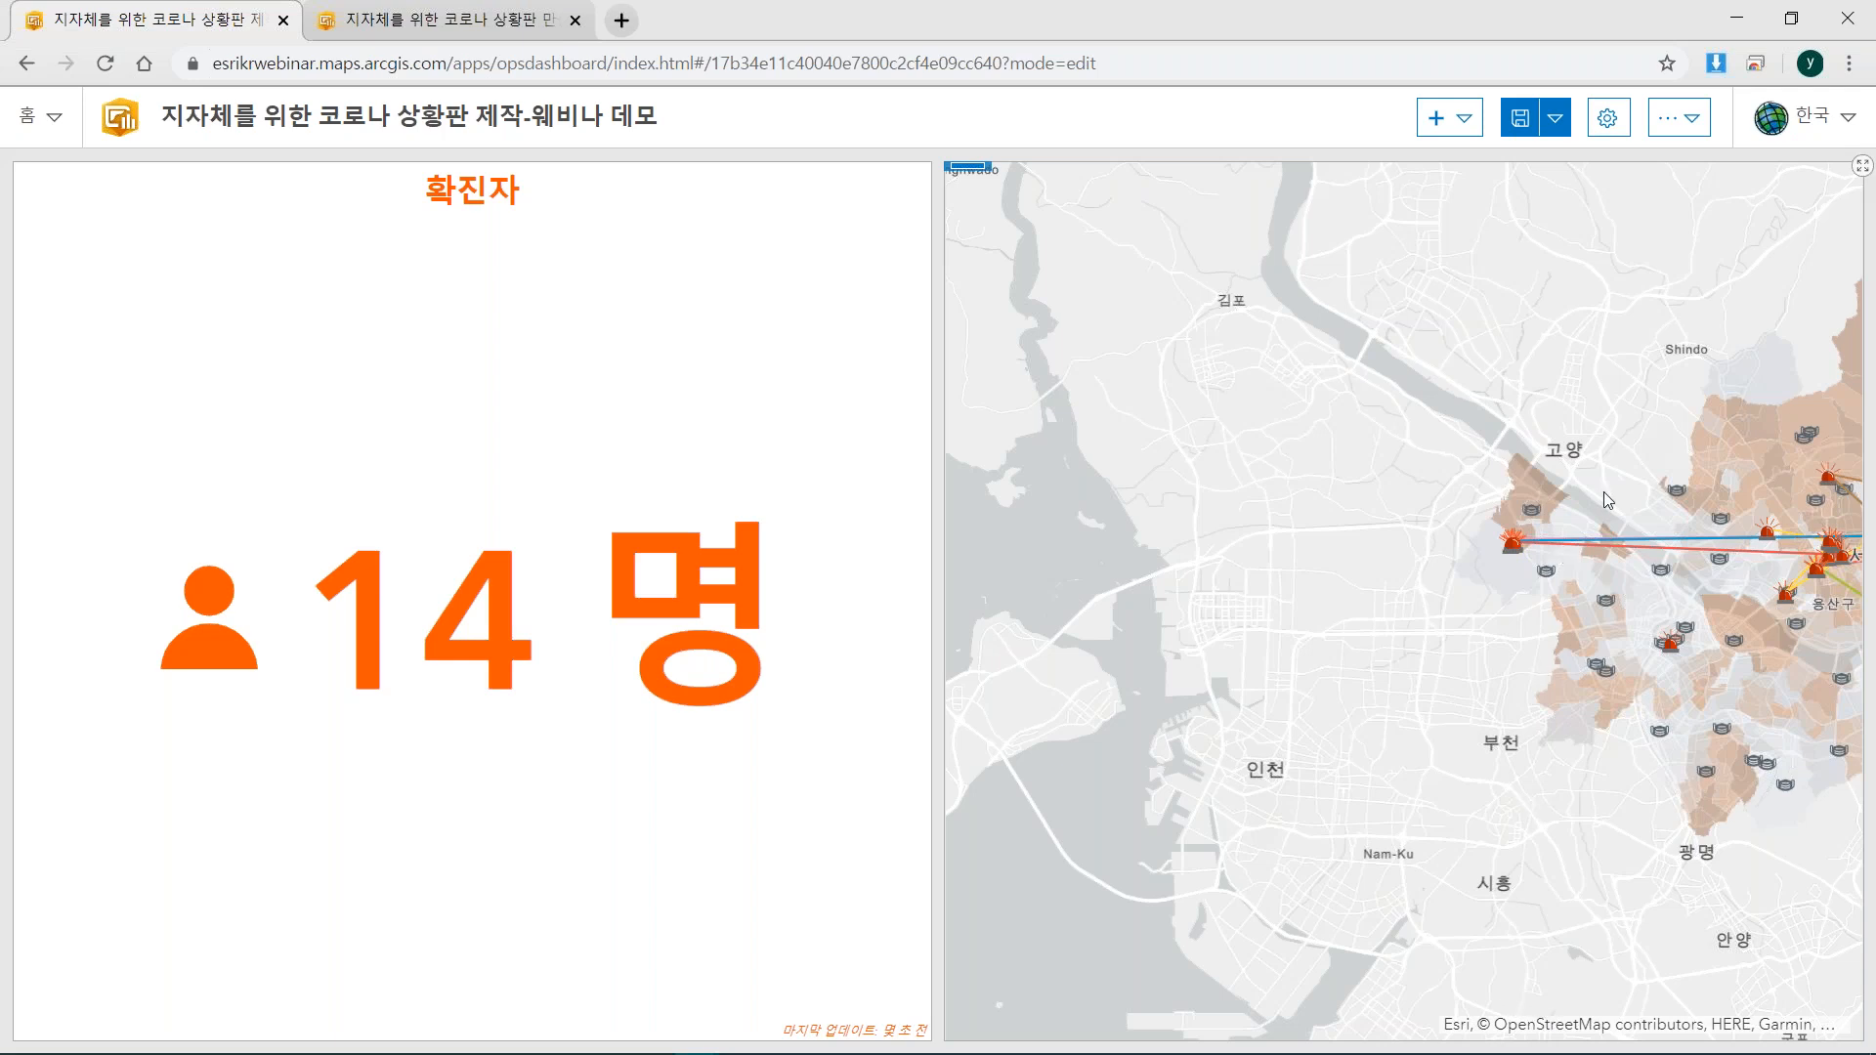
# Add a second indicator (지표) element based on the 코로나 확진자 이동경로 라인 layer.
pyautogui.click(1454, 117)
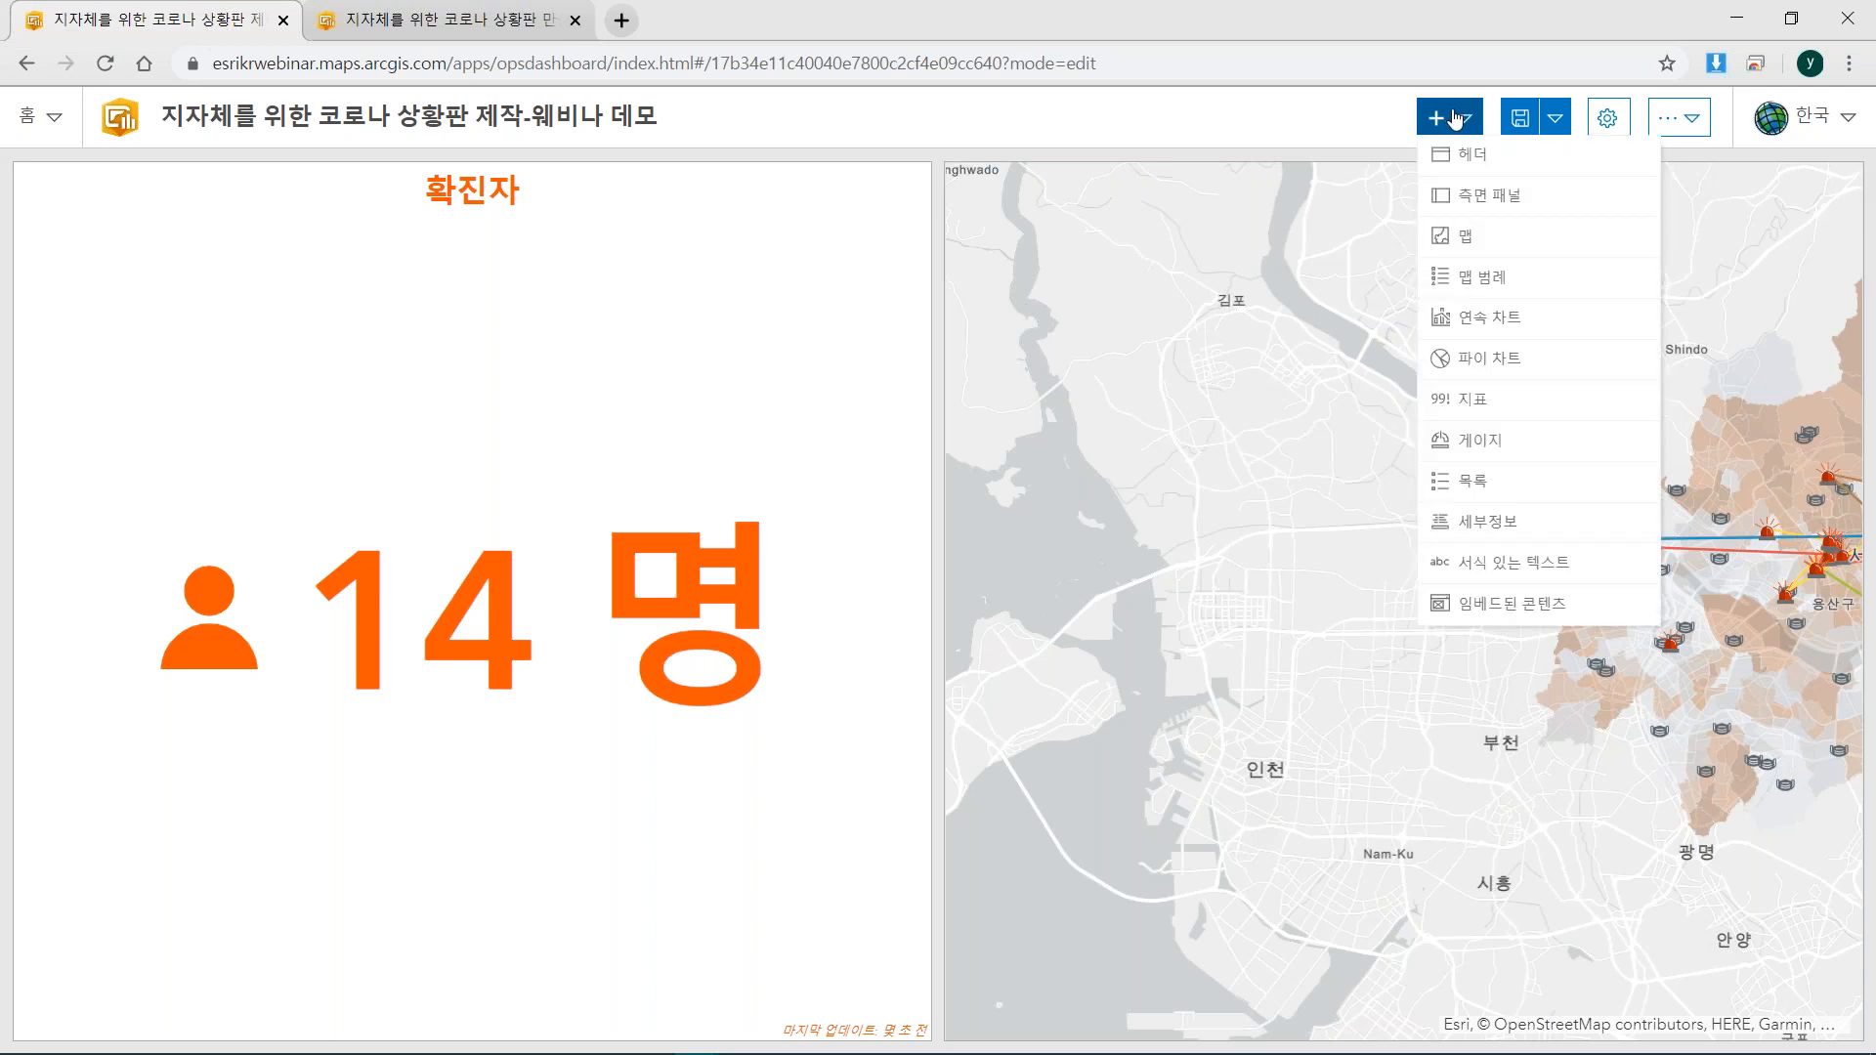
pyautogui.click(1500, 412)
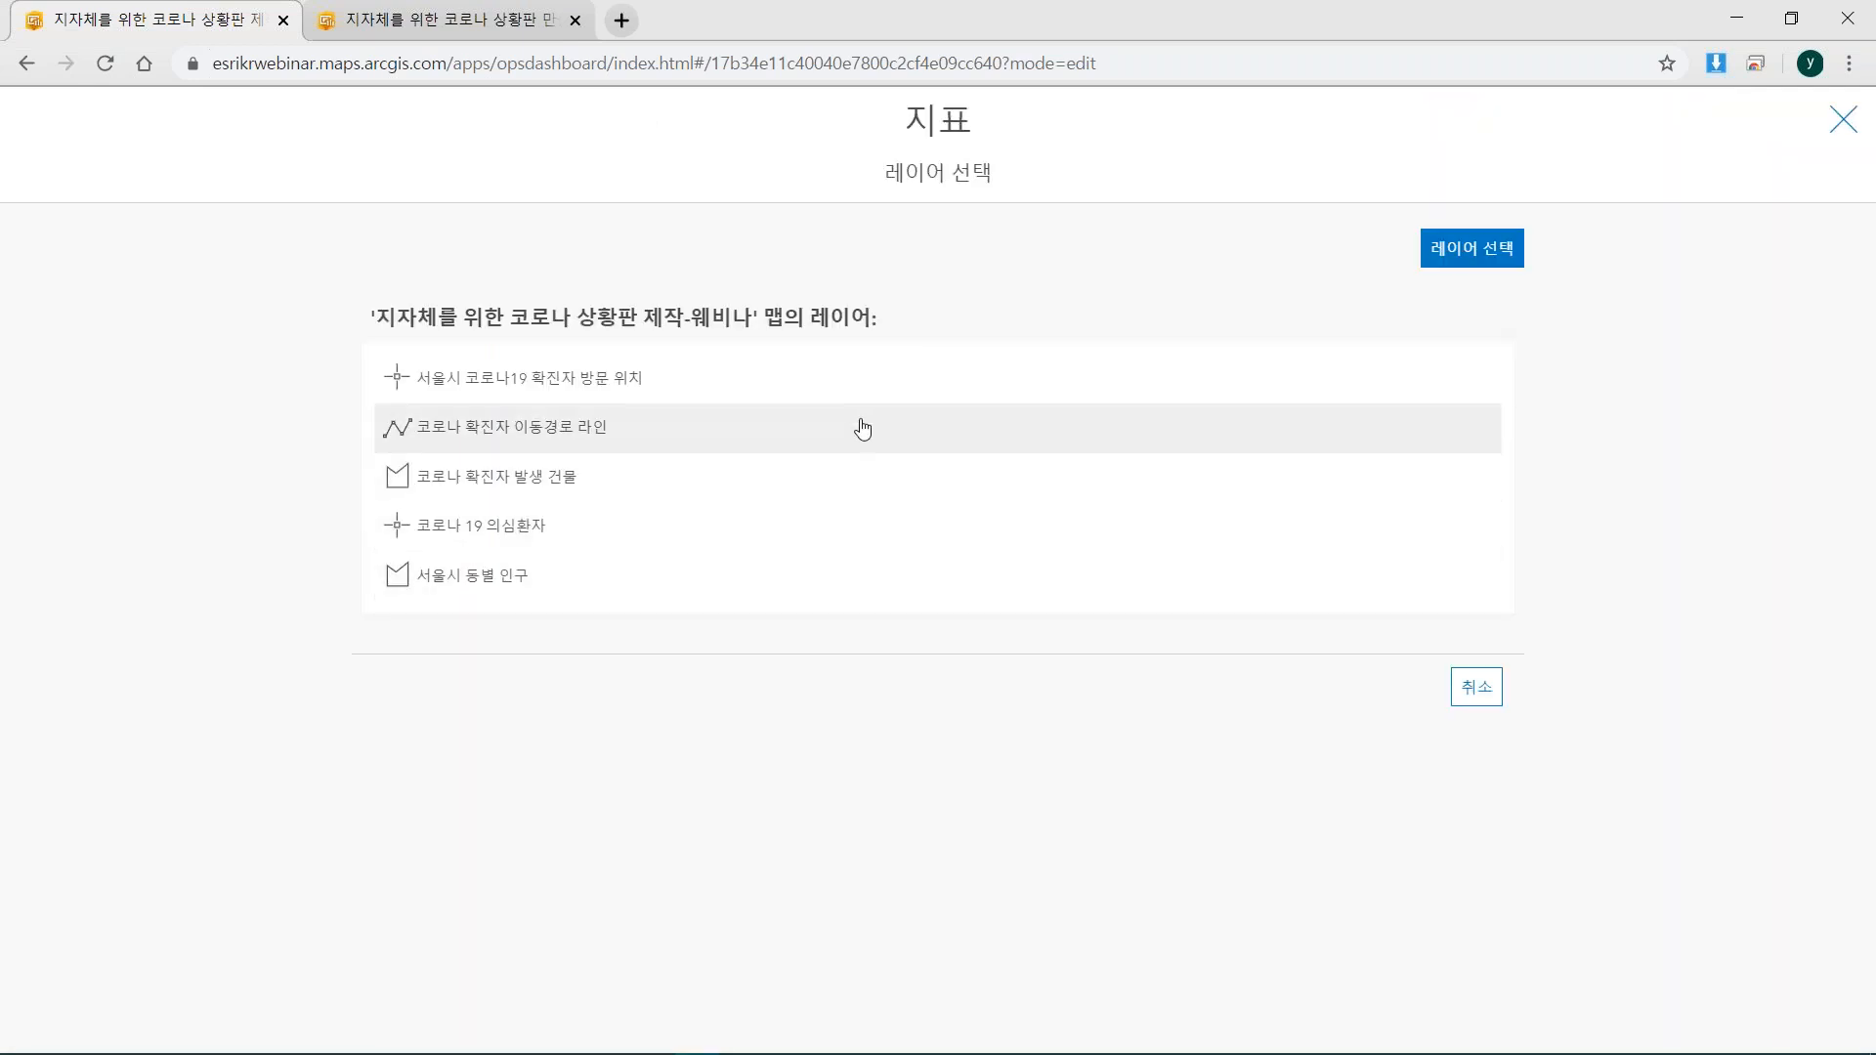
pyautogui.click(856, 426)
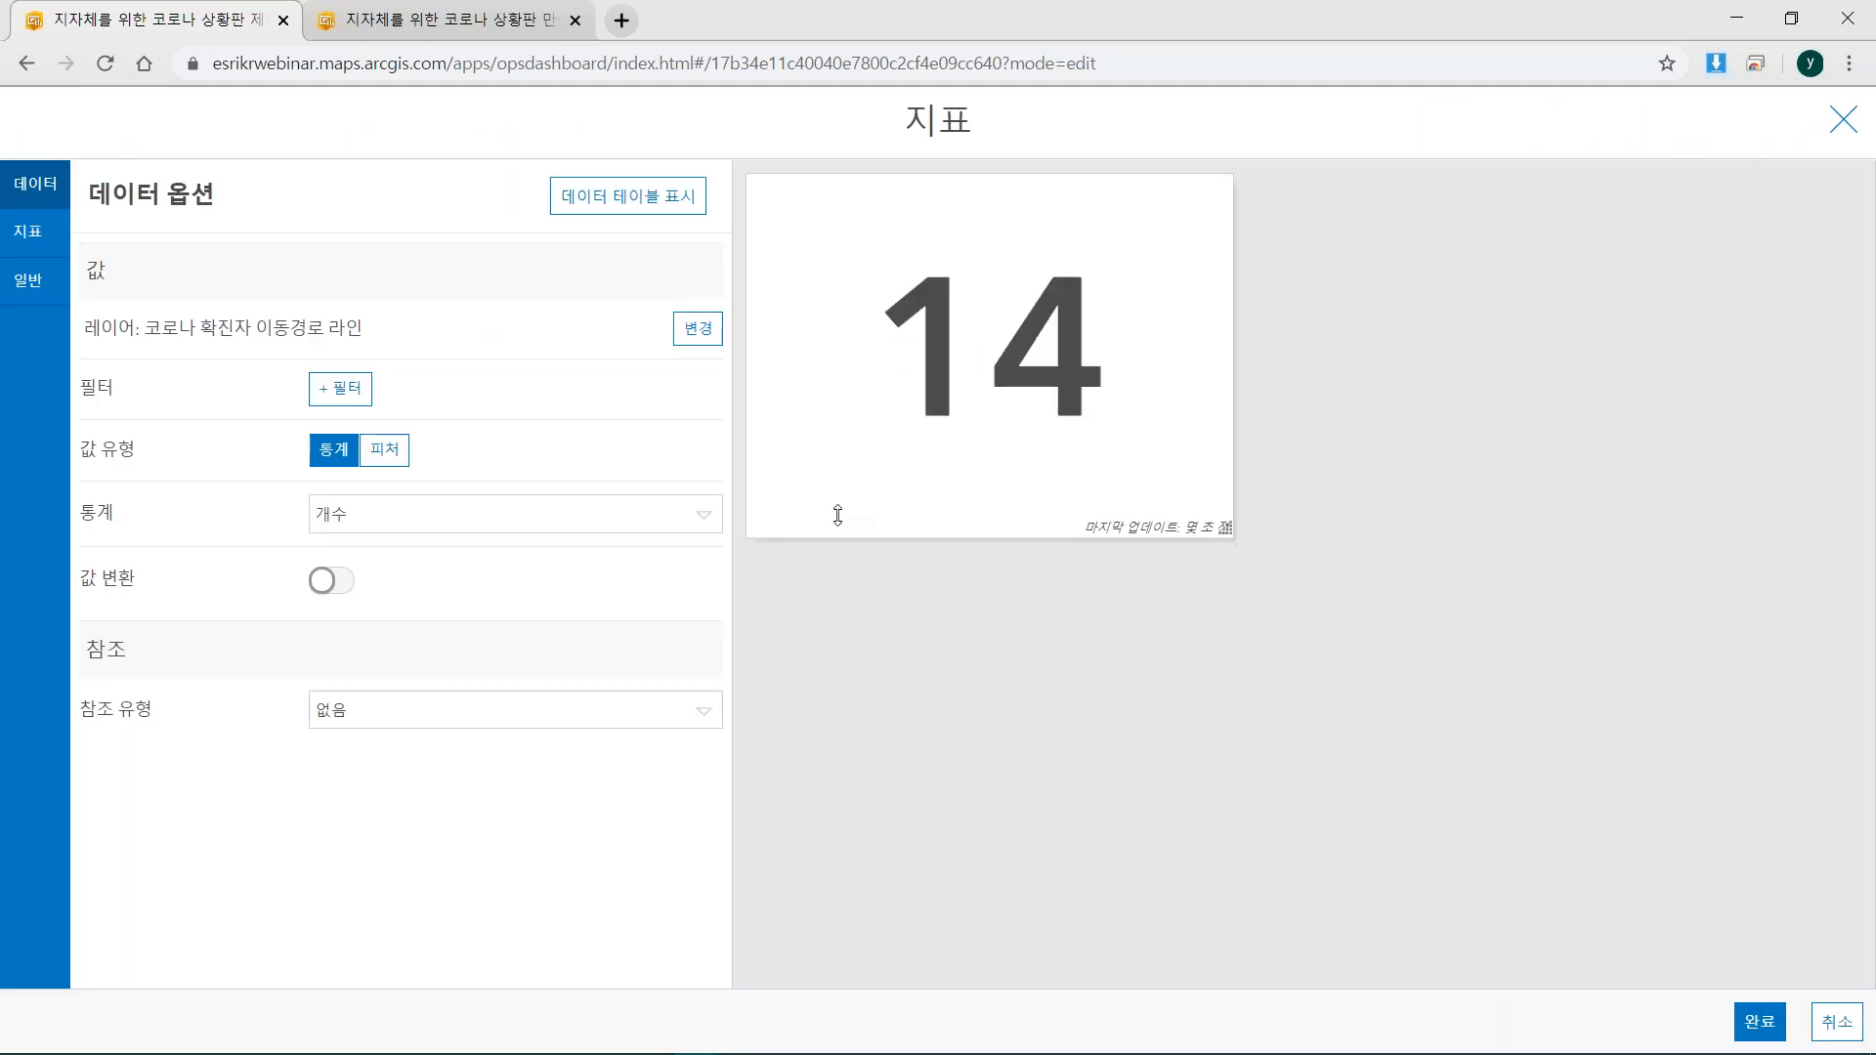
# Filter the second indicator's data to records whose UniqueNo equals (같음) 퇴원.
pyautogui.click(328, 404)
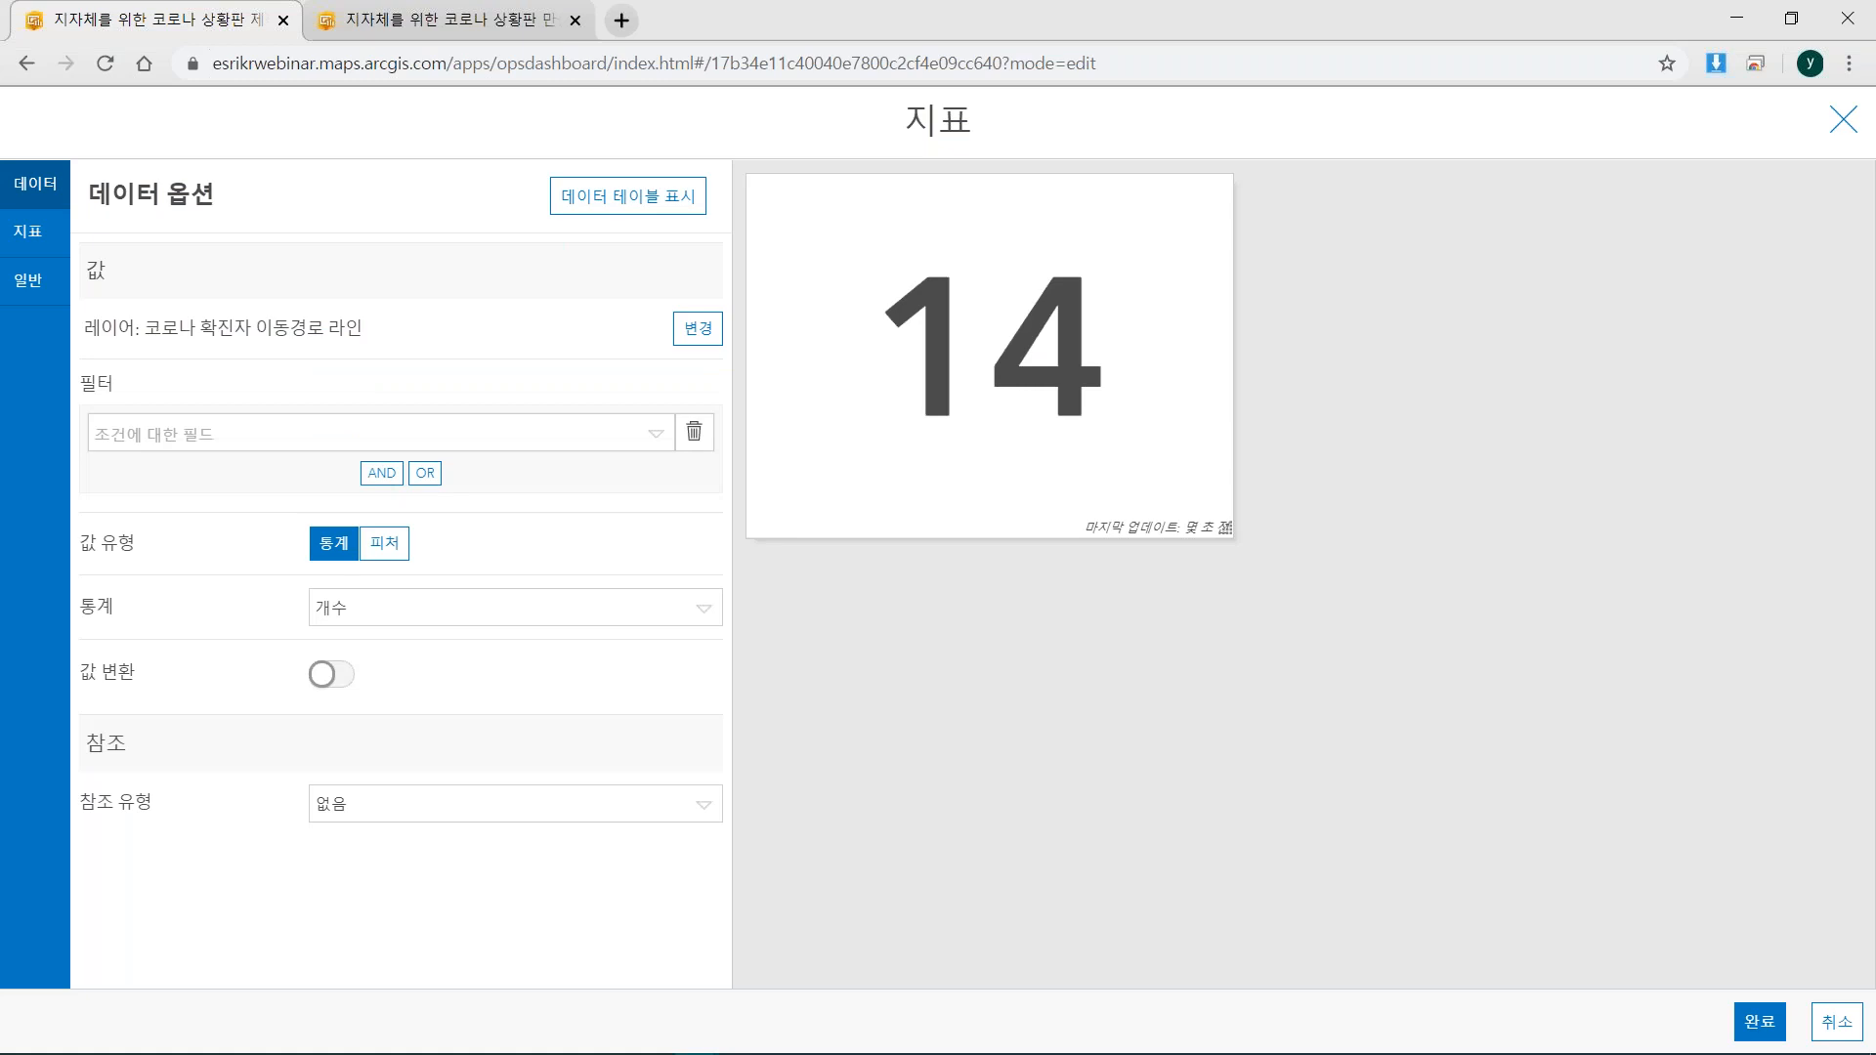
pyautogui.click(333, 436)
pyautogui.scroll(-4, 335, 531)
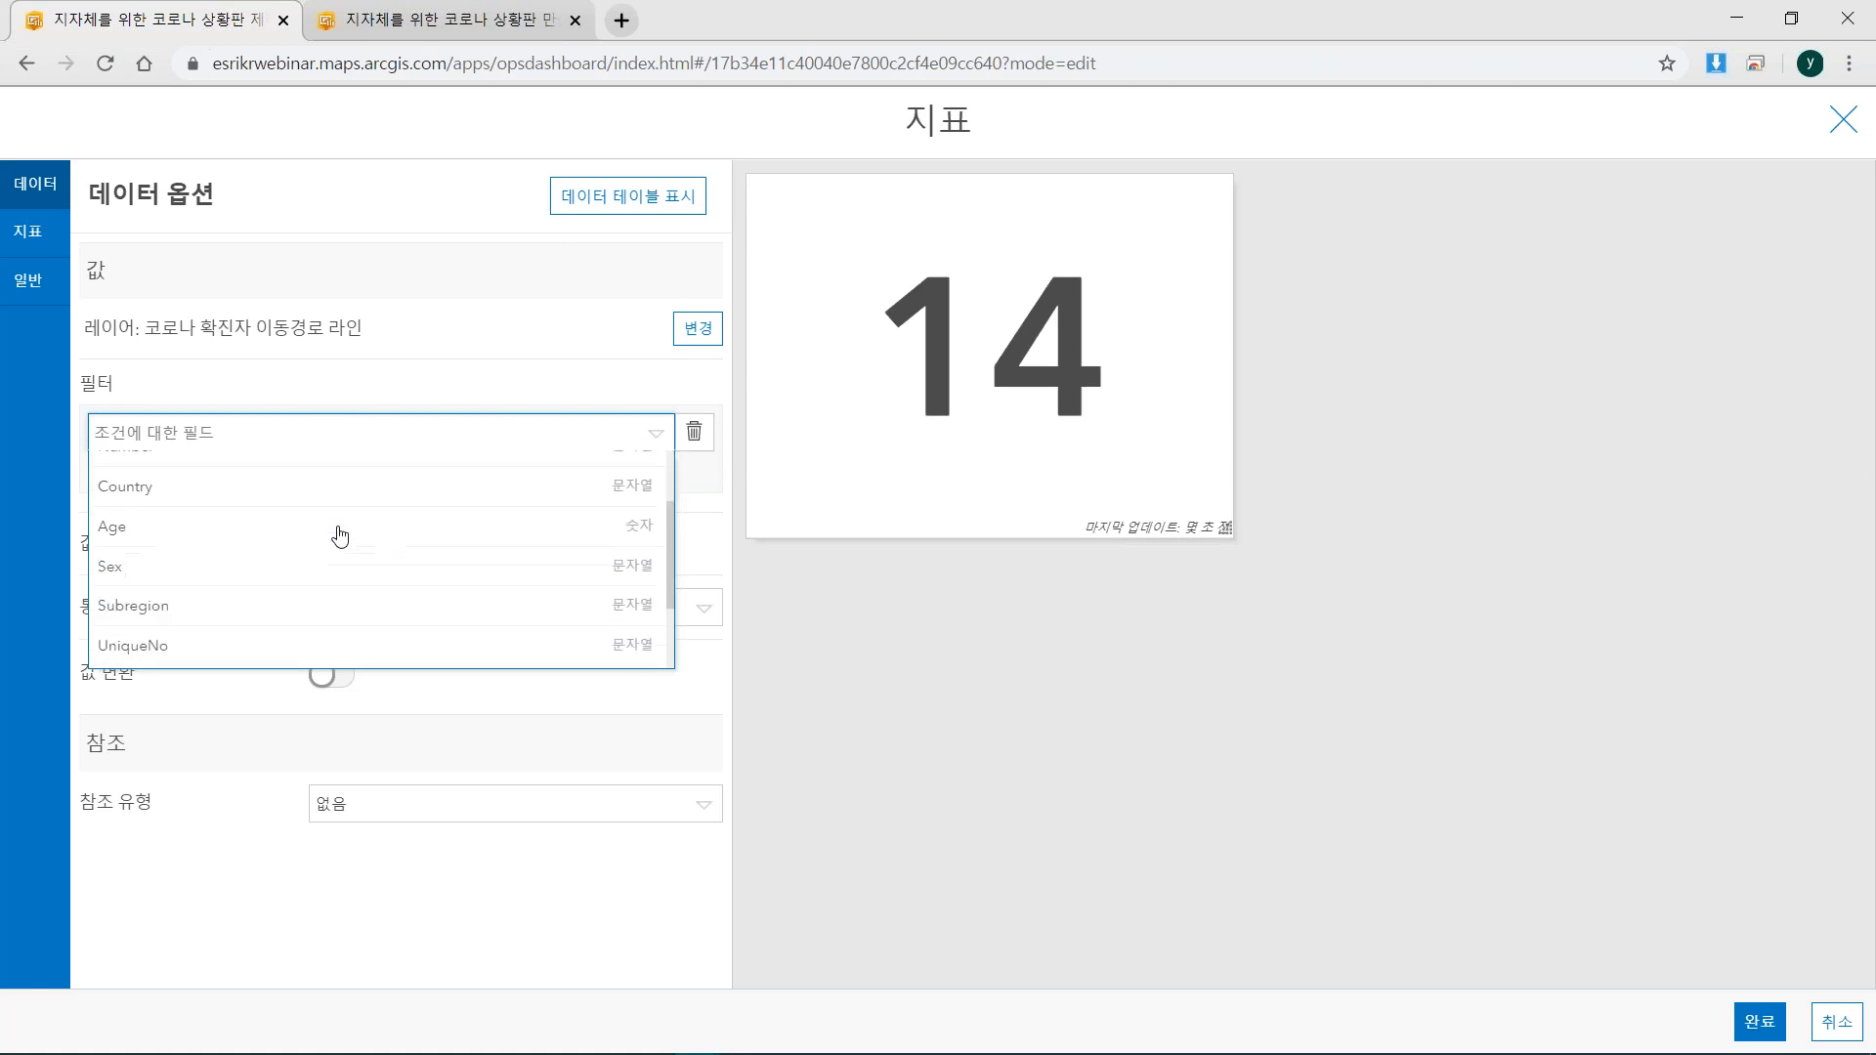
pyautogui.click(246, 528)
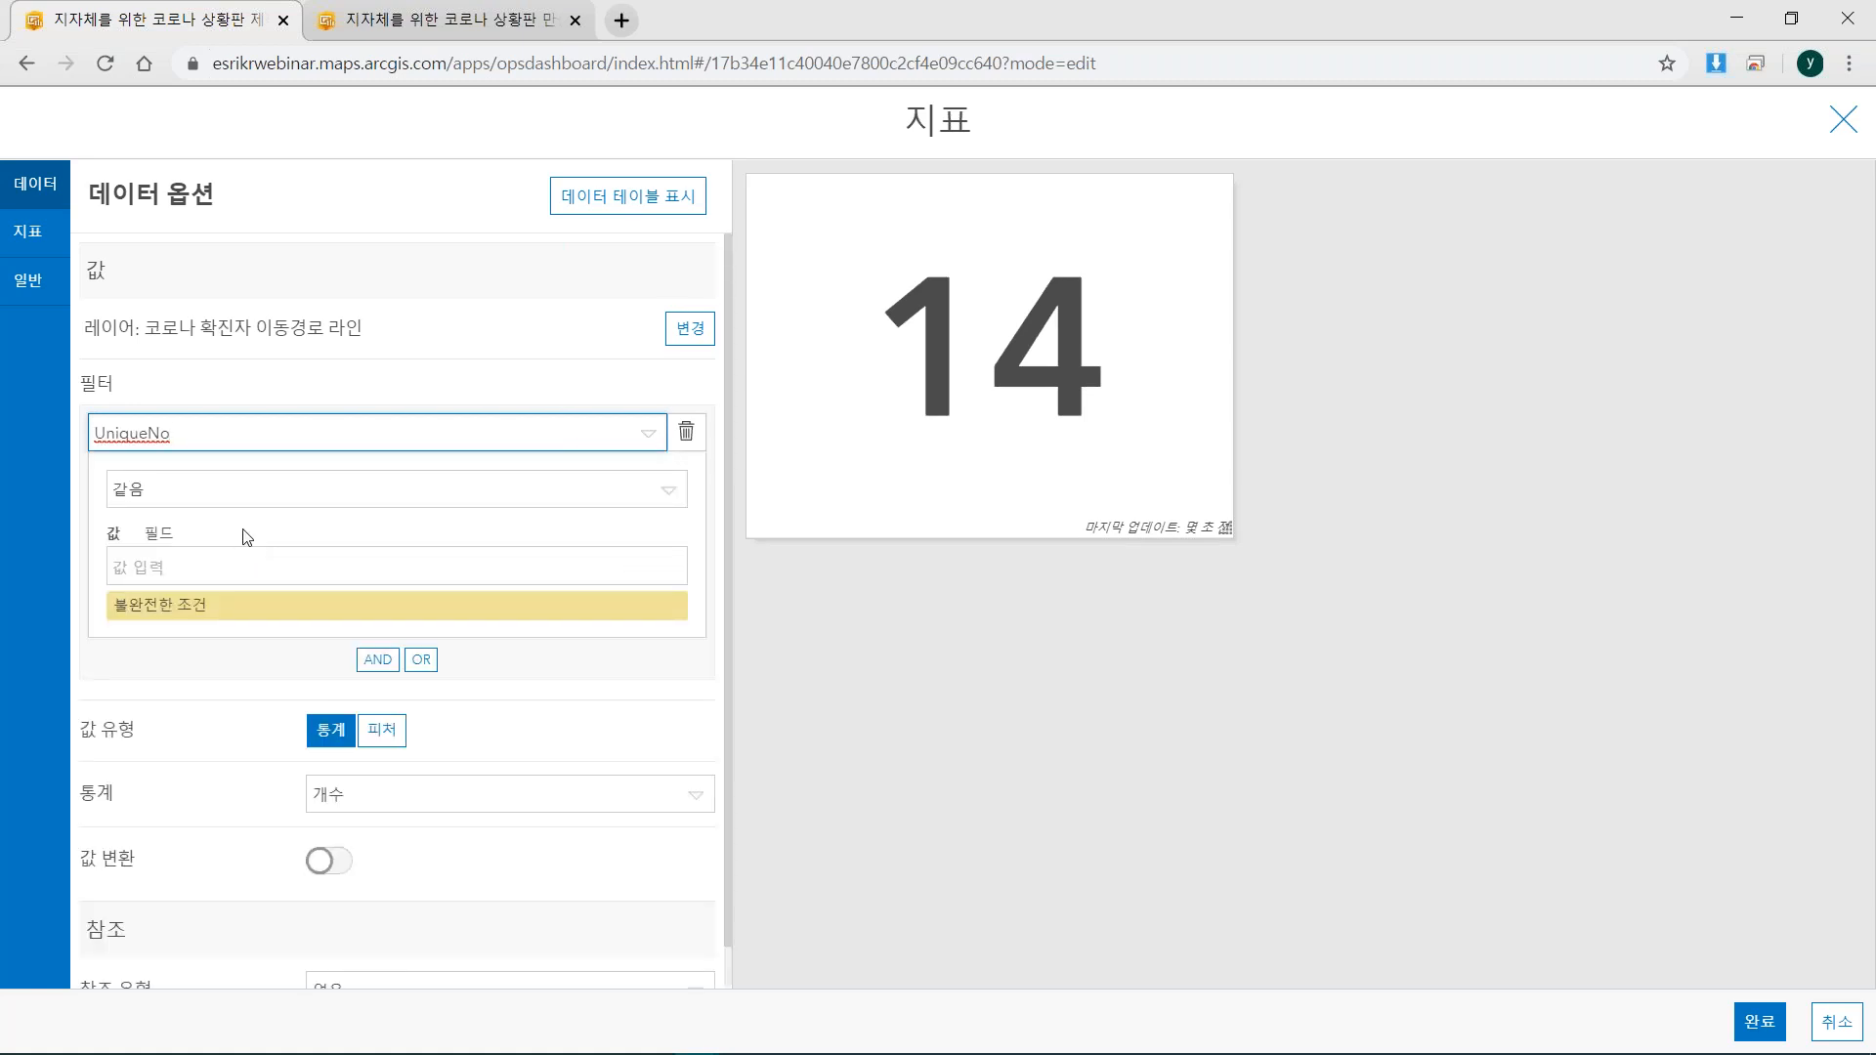
pyautogui.click(207, 569)
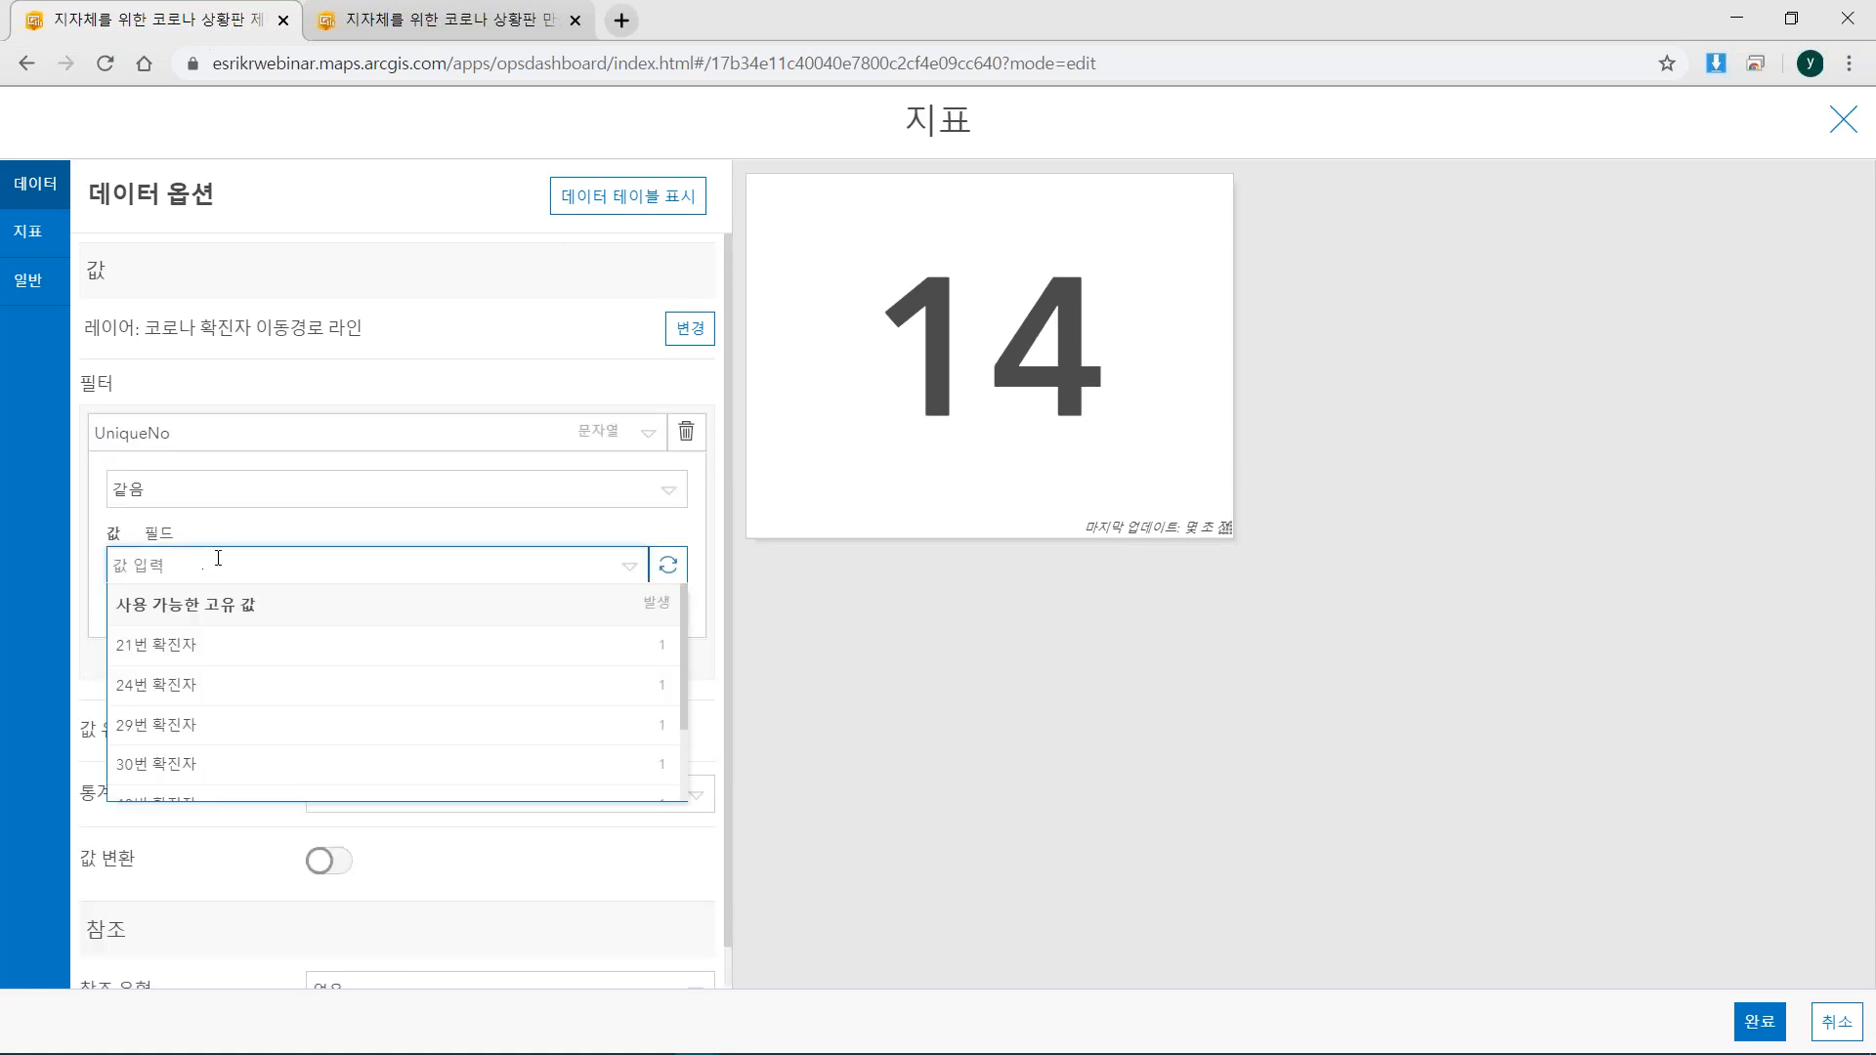
pyautogui.write('ㅌ')
pyautogui.write('ㅚ')
pyautogui.write('원')
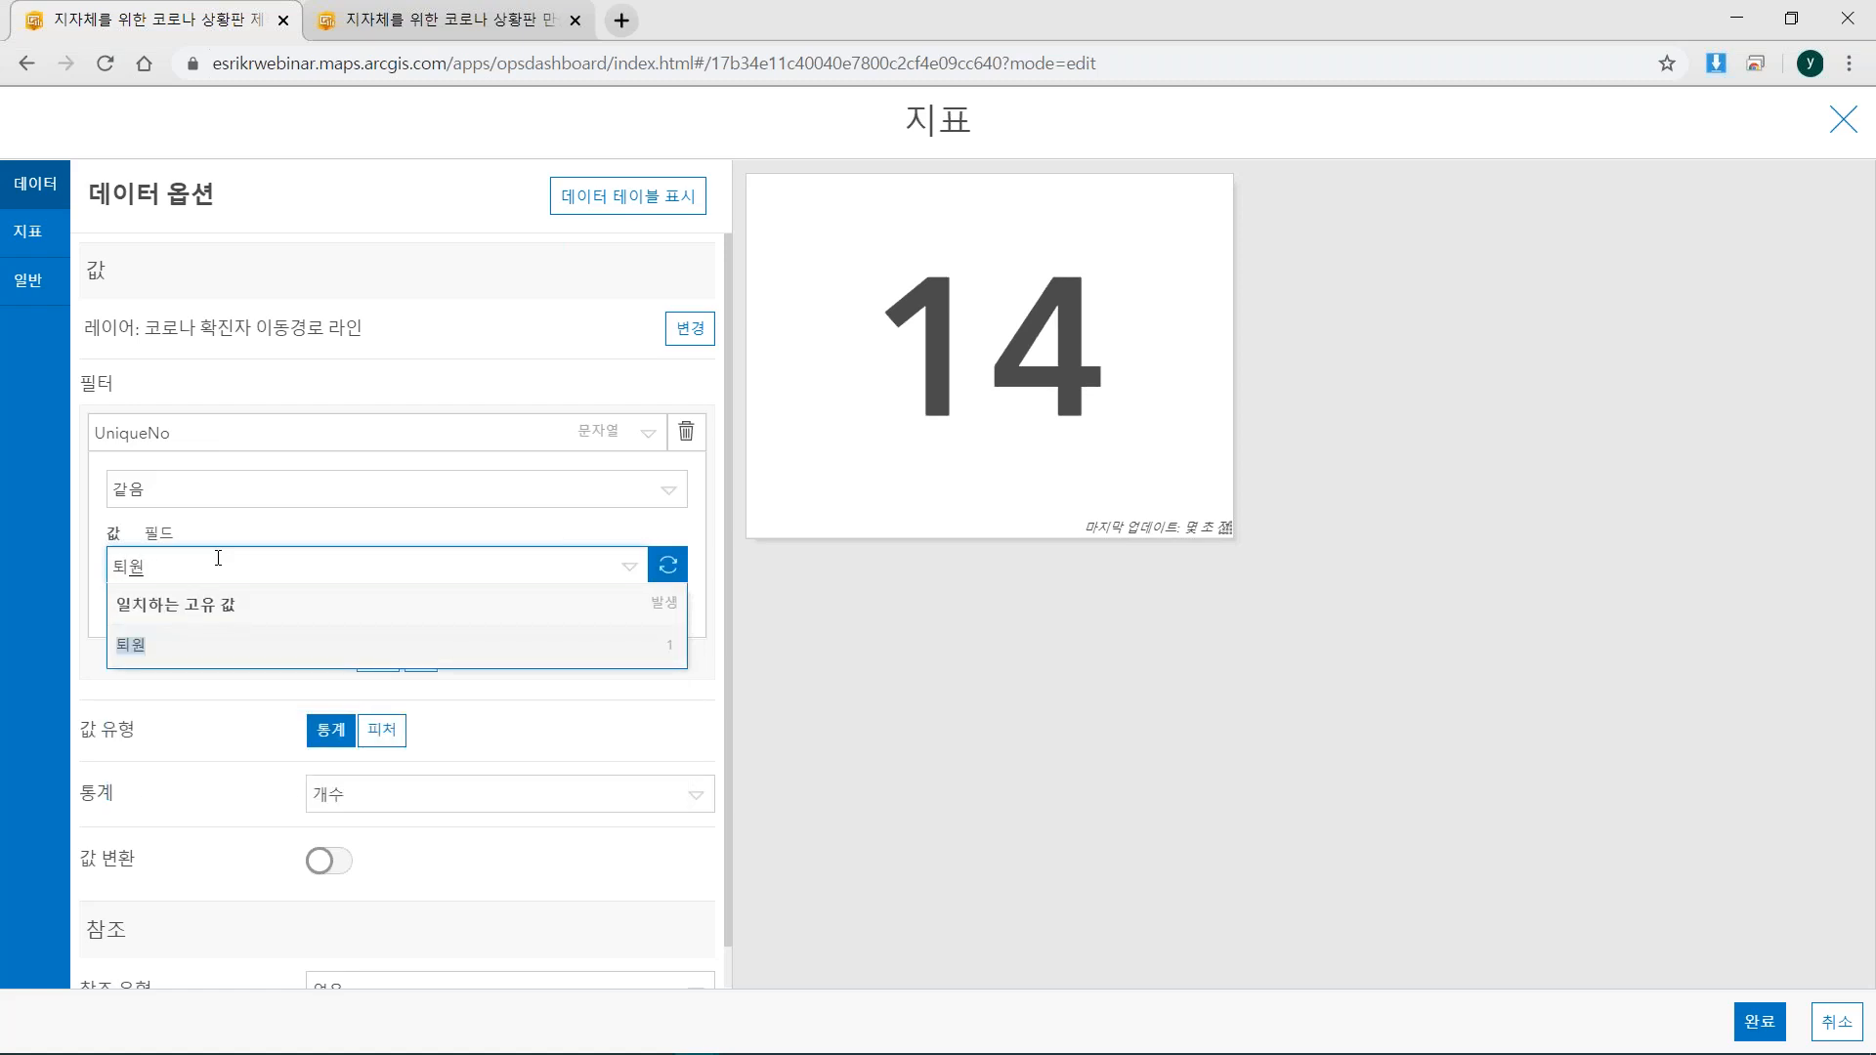
pyautogui.press('Return')
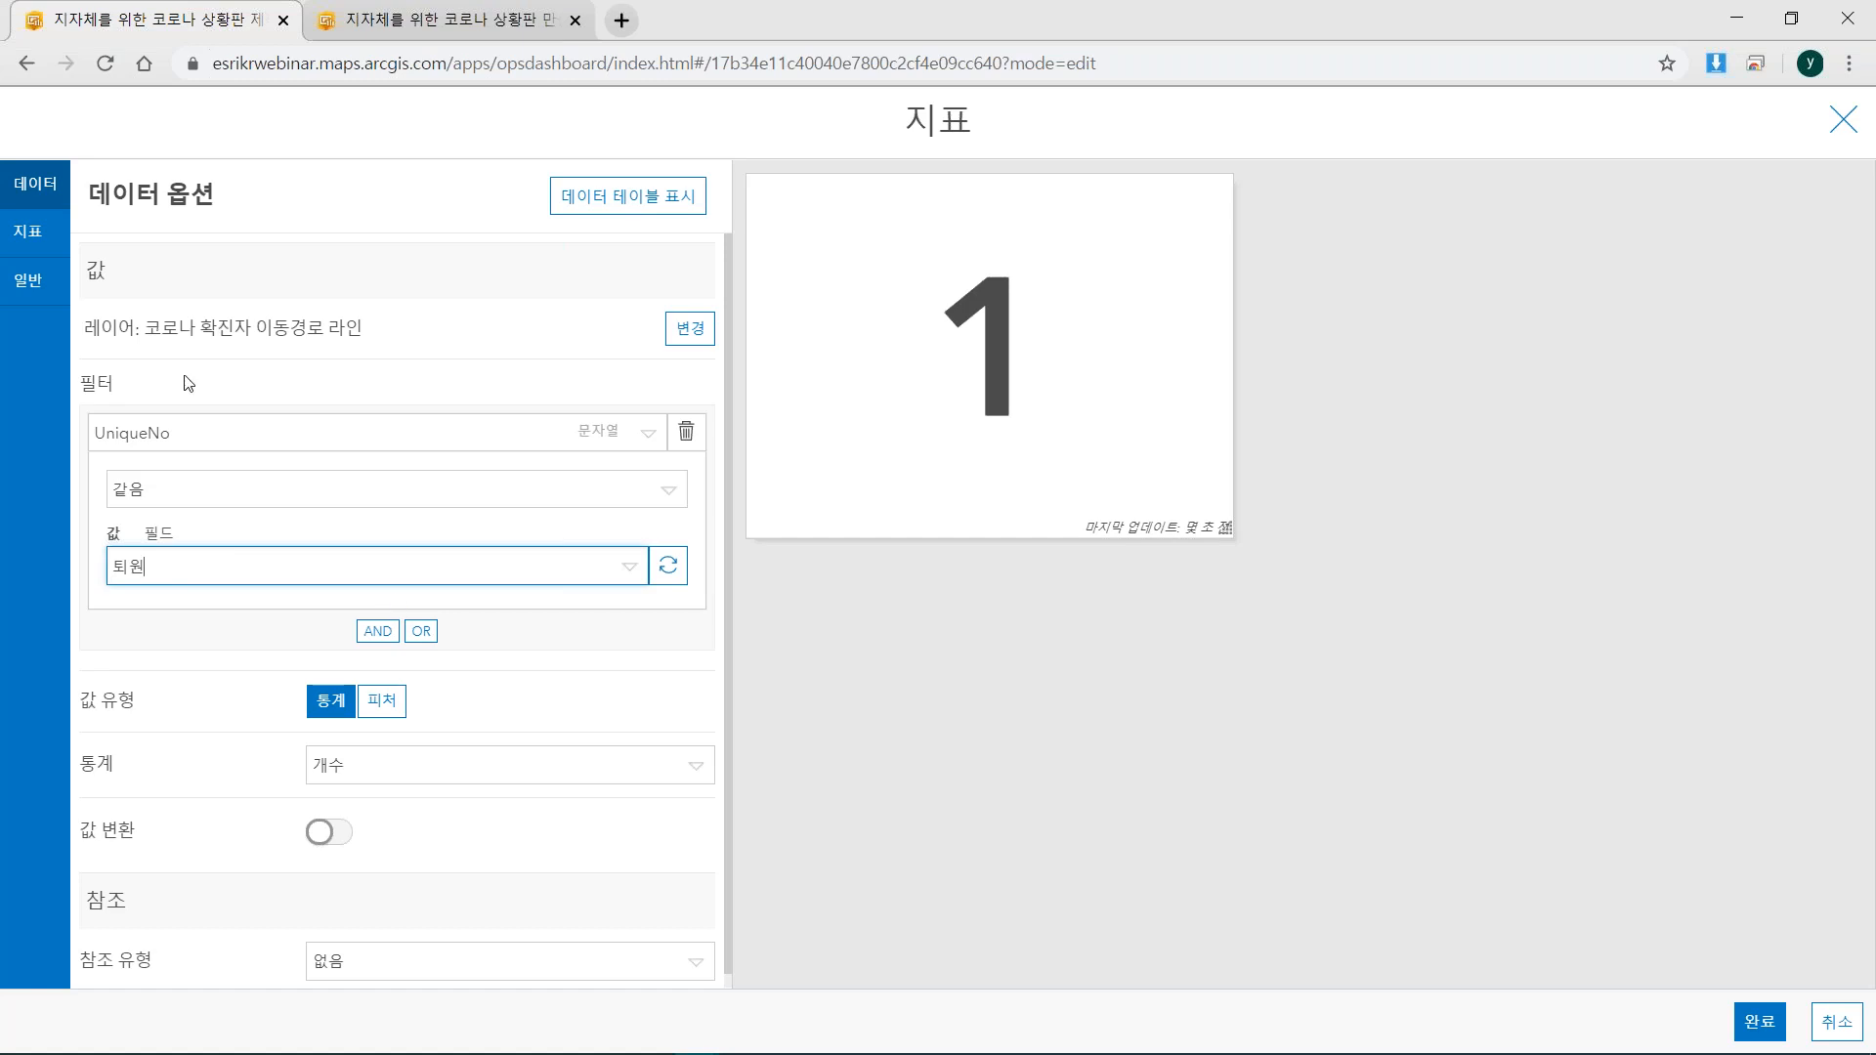
# Give the second indicator the title 퇴원, centred and bold at font size 22.
pyautogui.click(29, 290)
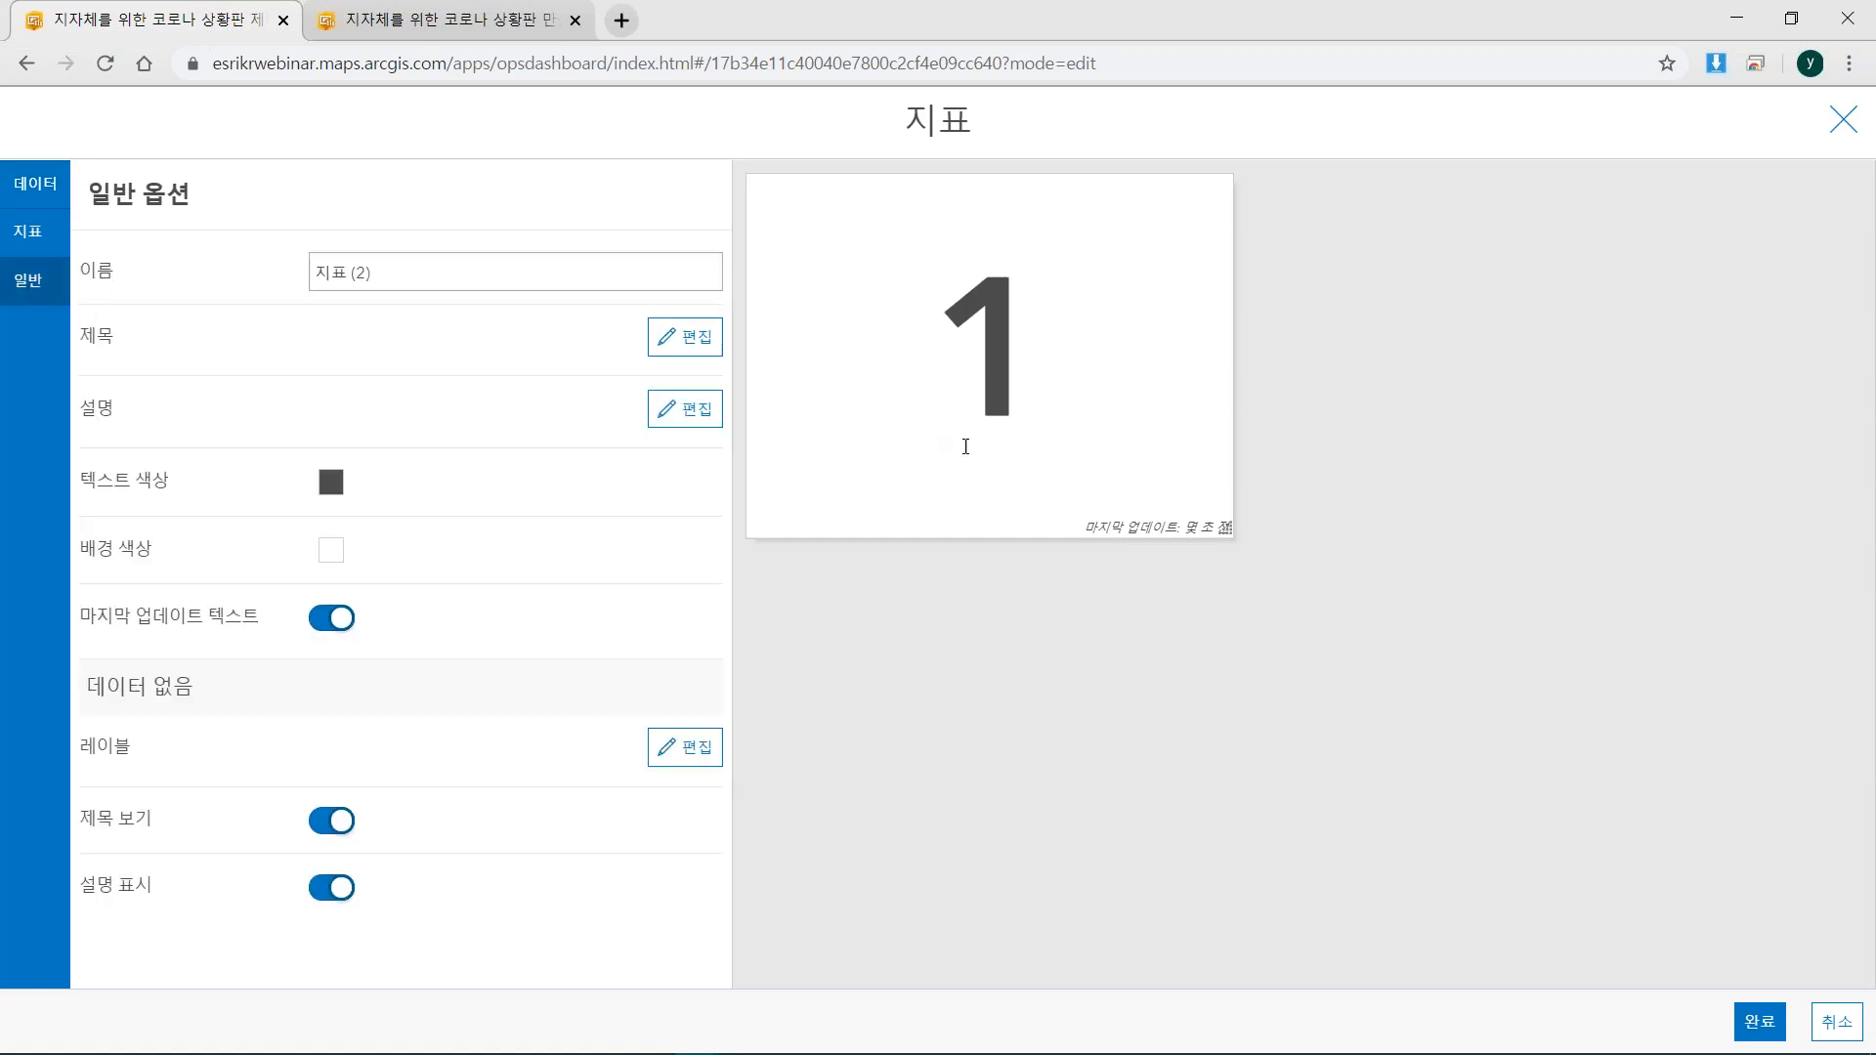
pyautogui.click(685, 337)
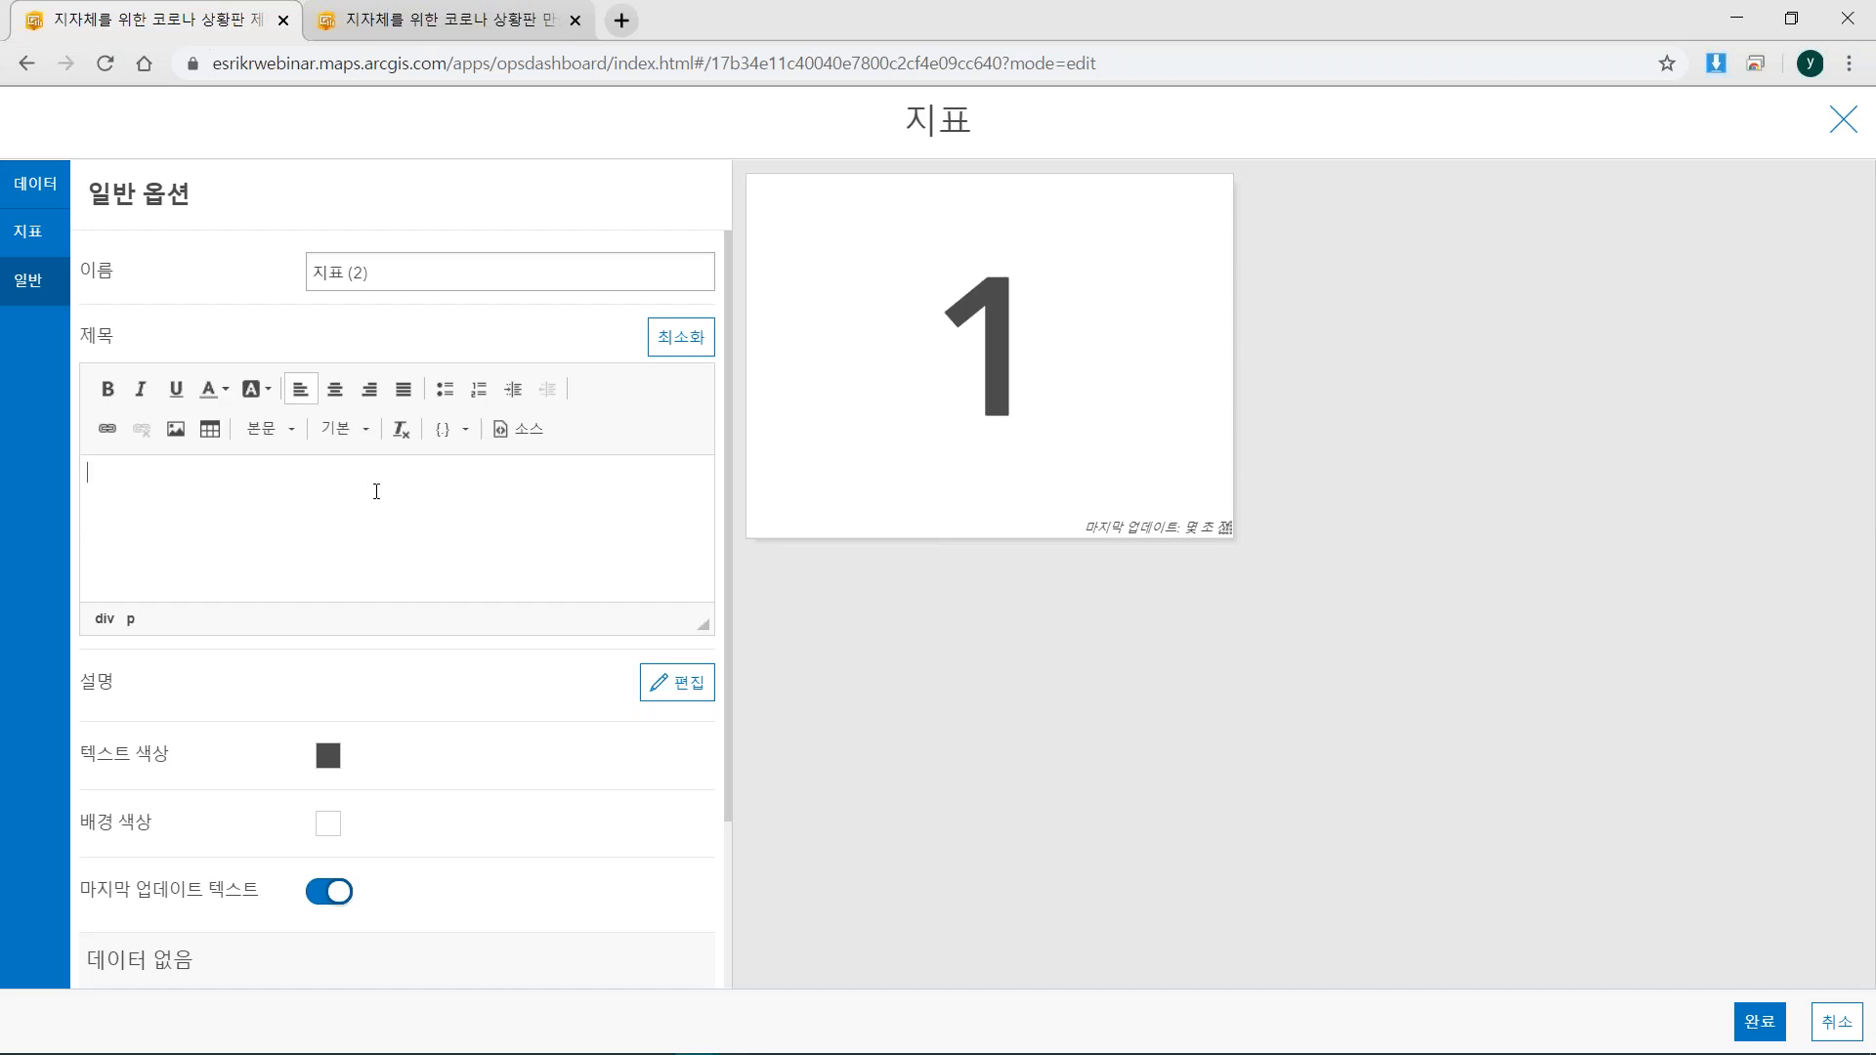
pyautogui.write('퇴원')
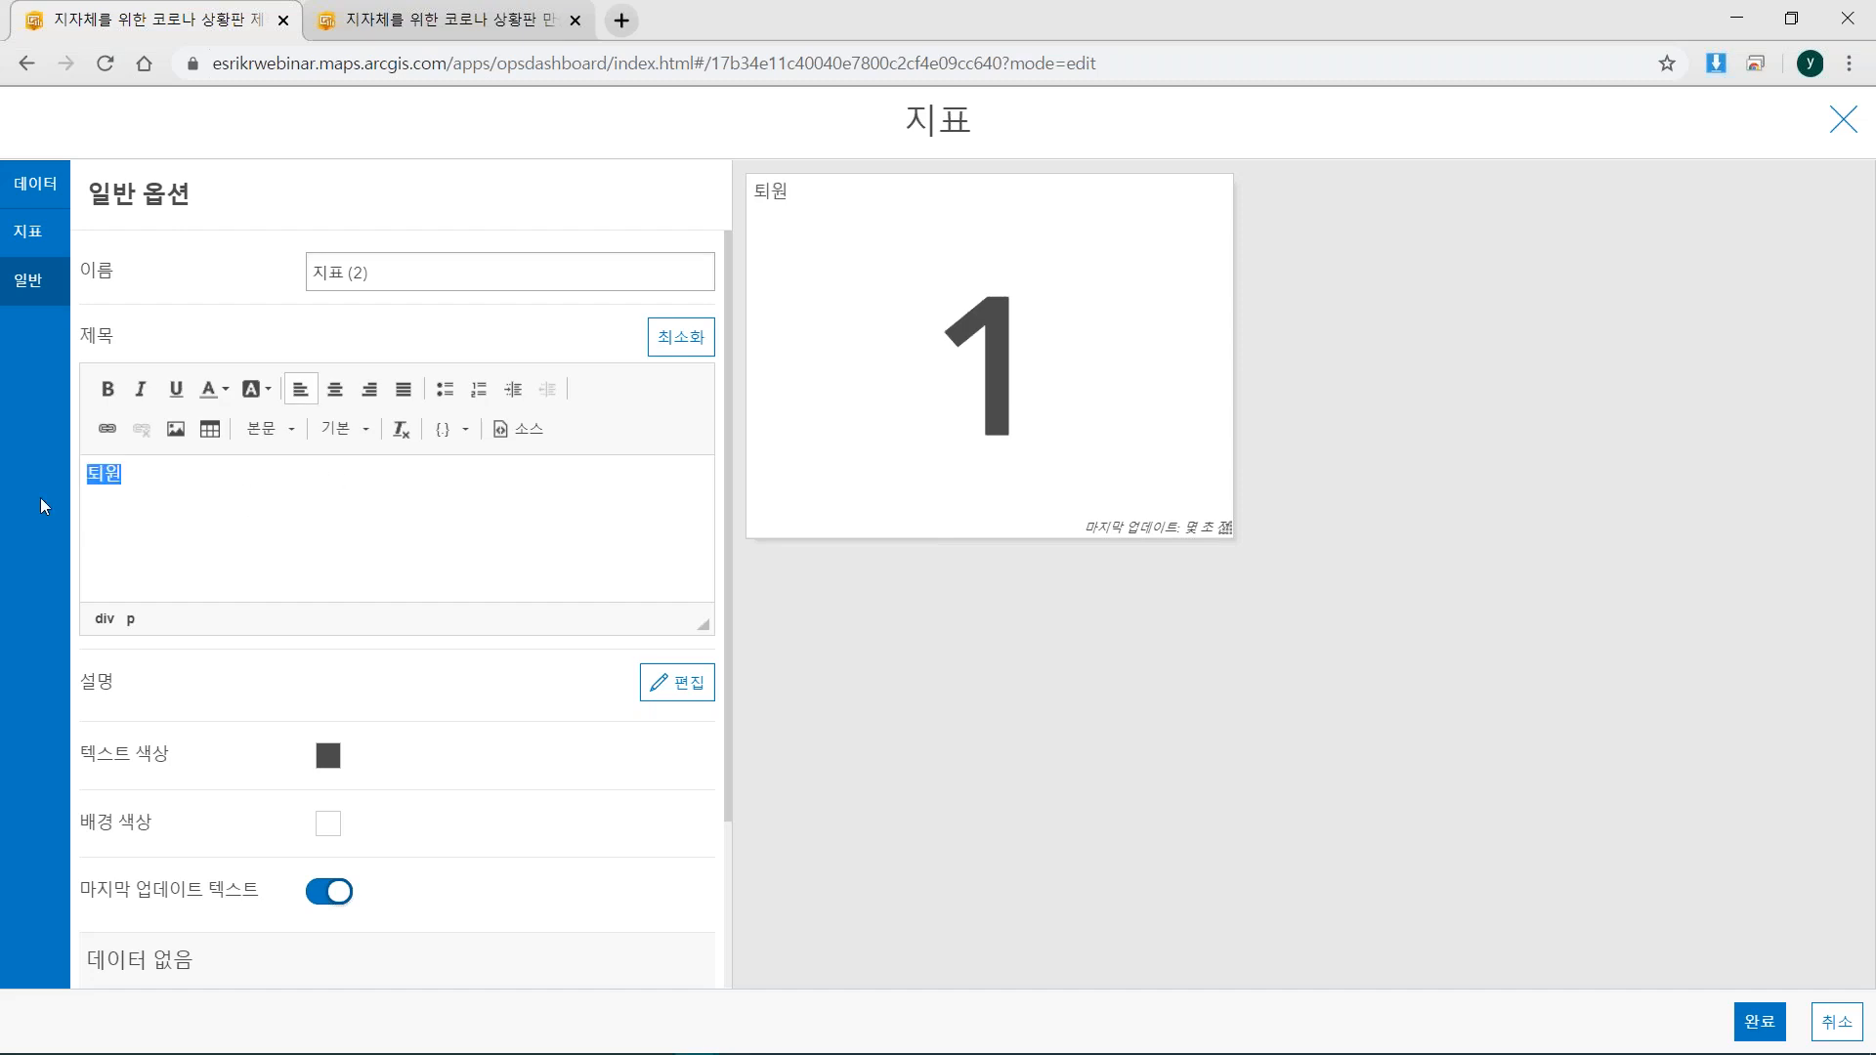
pyautogui.click(322, 394)
pyautogui.click(348, 434)
pyautogui.scroll(-3, 368, 633)
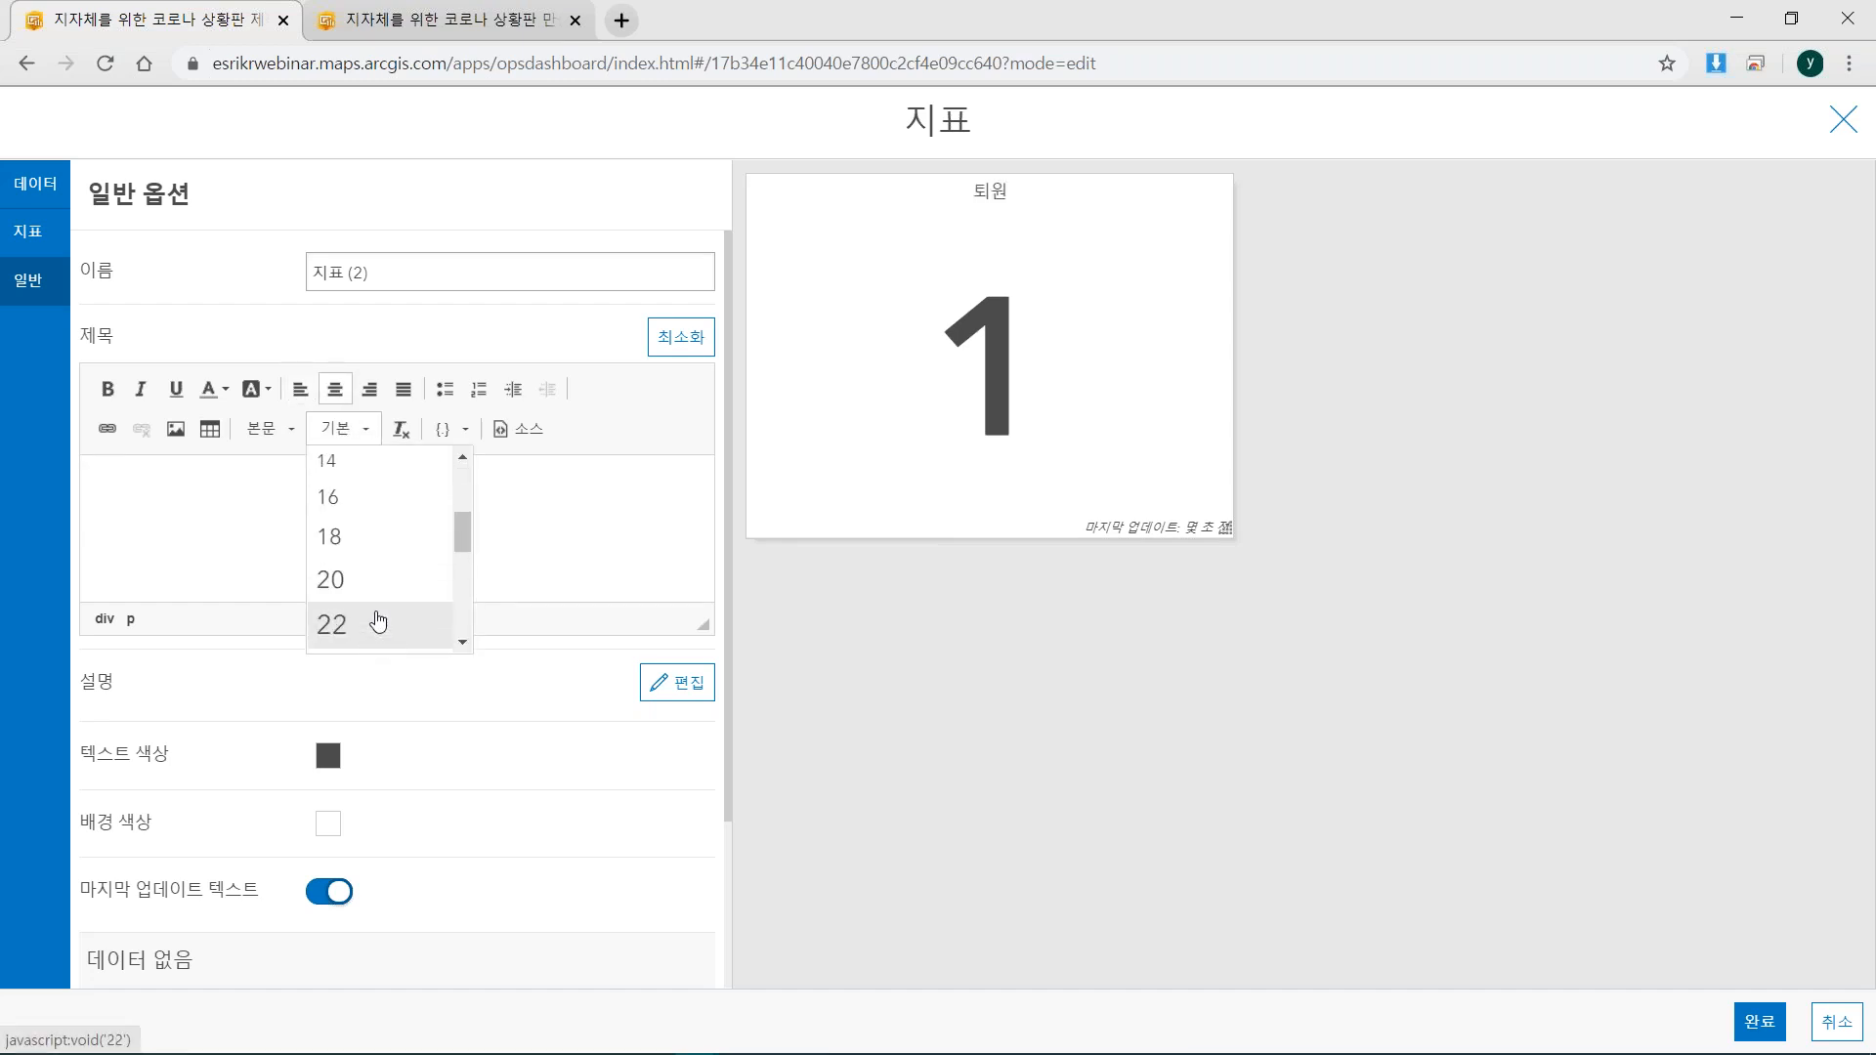
pyautogui.click(362, 633)
pyautogui.click(108, 389)
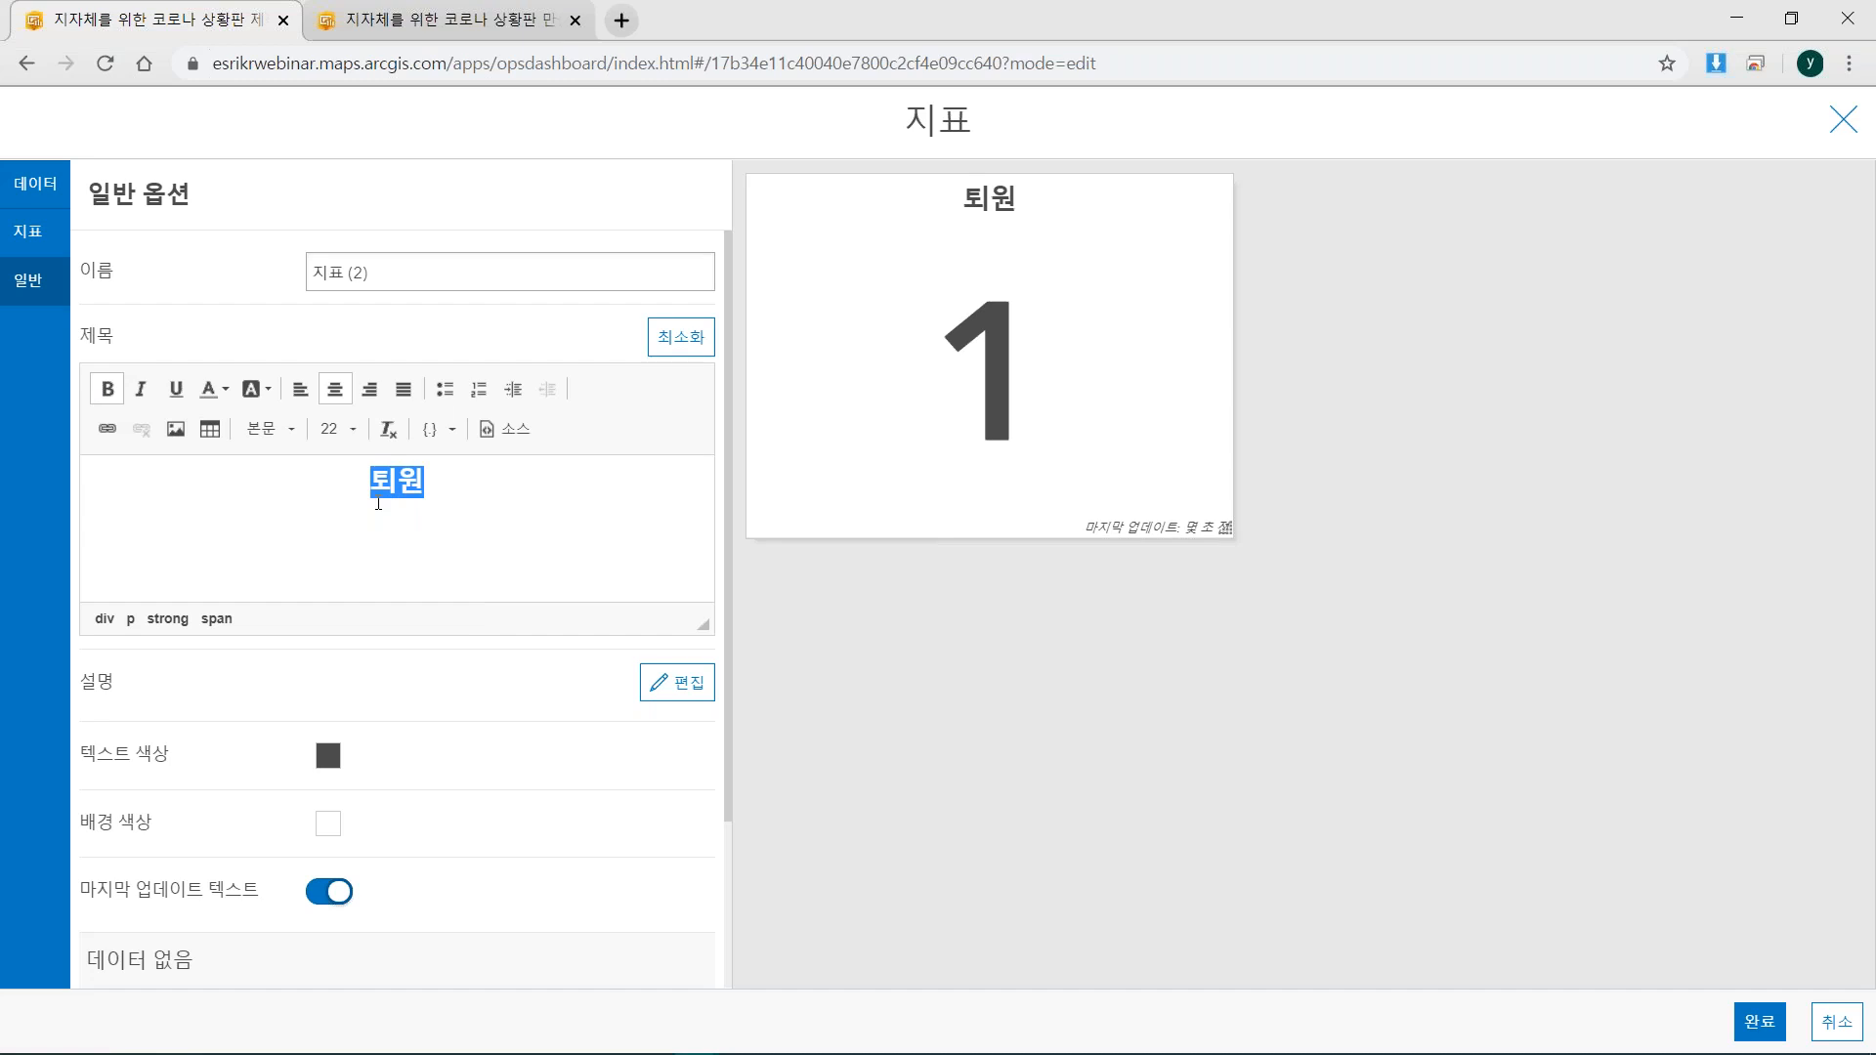
# Turn off the last update text (마지막 업데이트 텍스트) for the 퇴원 indicator and place it on the dashboard.
pyautogui.moveTo(1090, 529); pyautogui.dragTo(1148, 543)
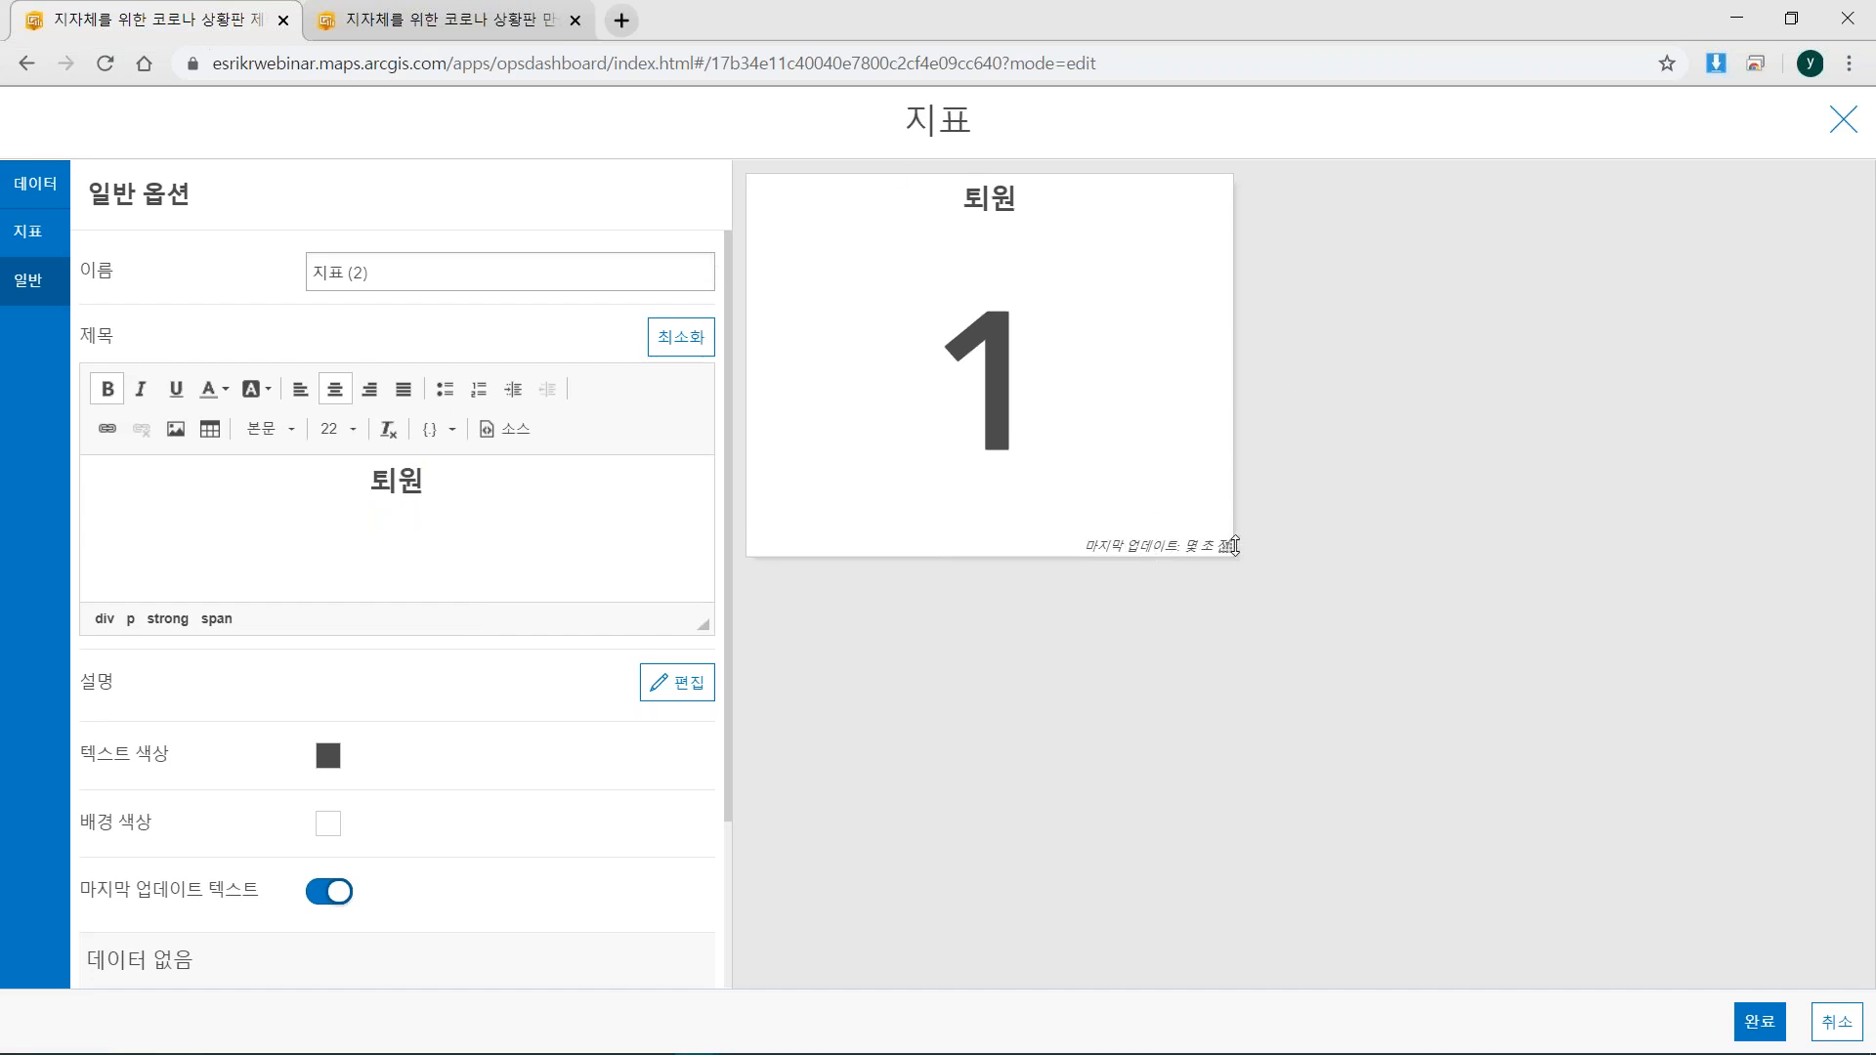
pyautogui.scroll(-2, 614, 713)
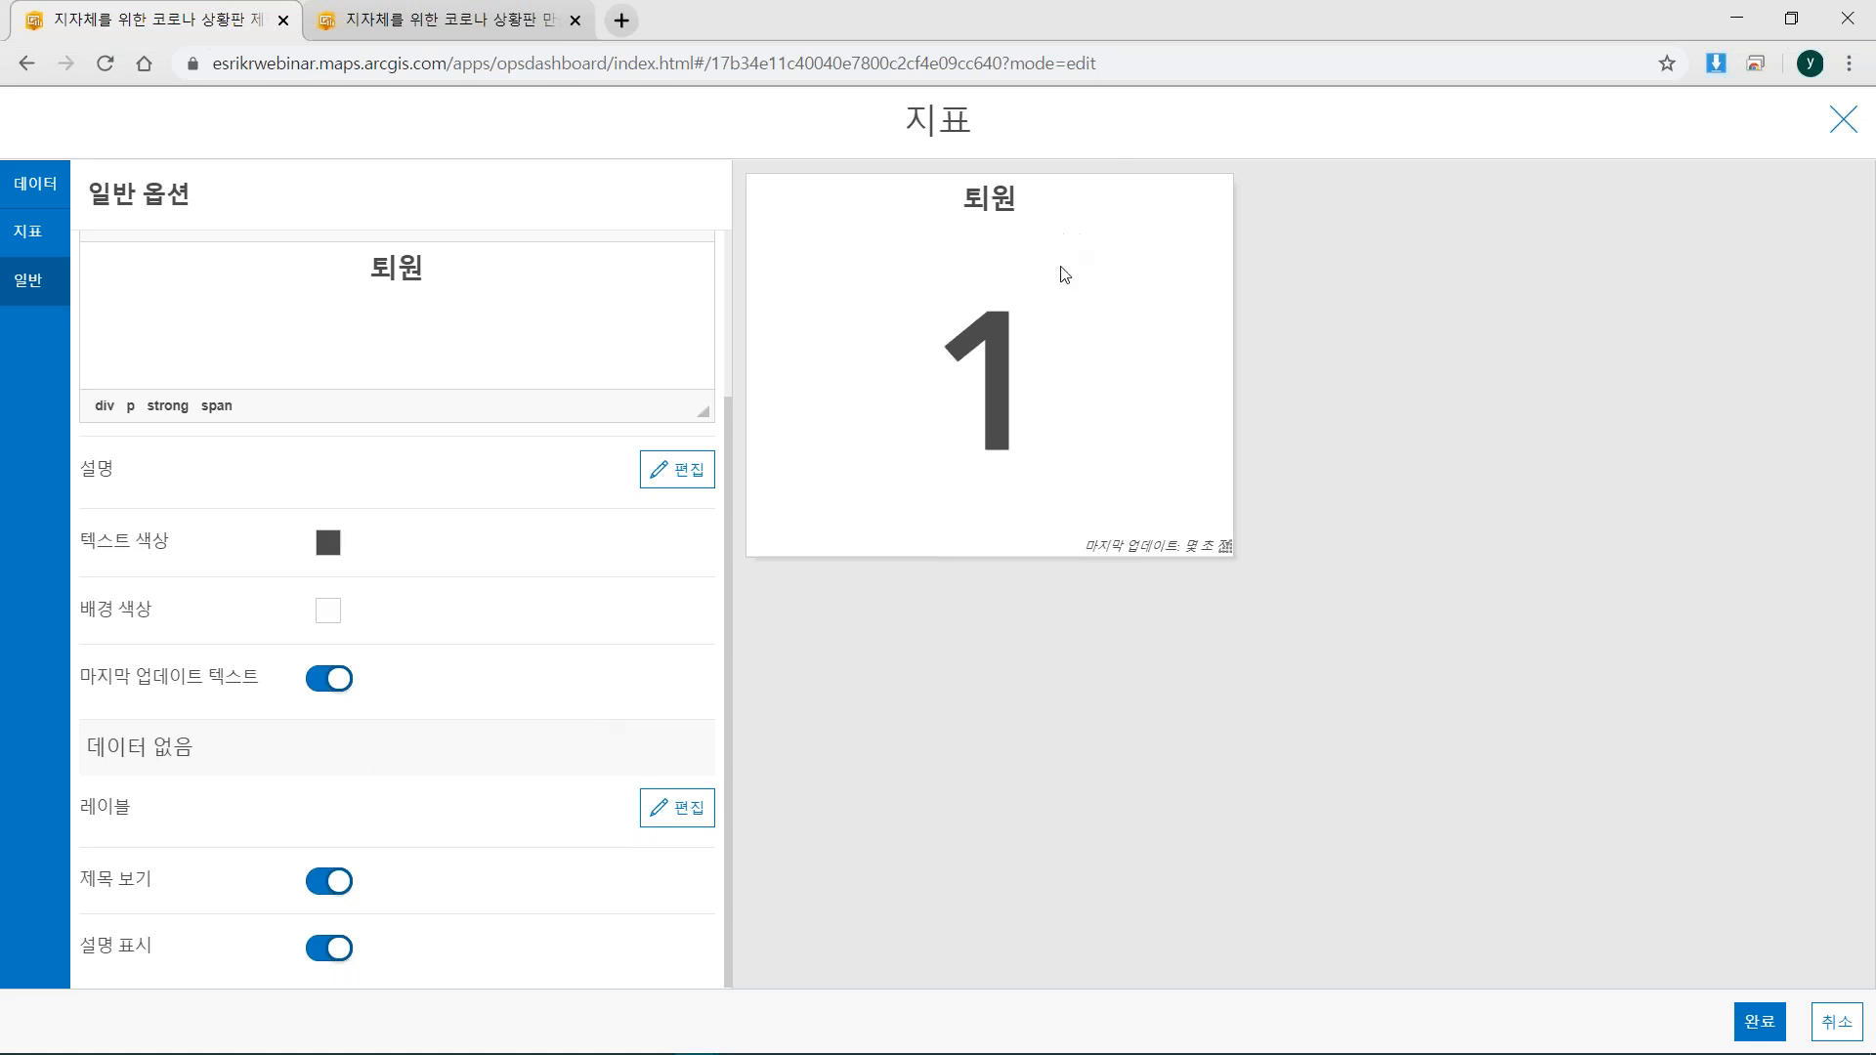
pyautogui.click(311, 688)
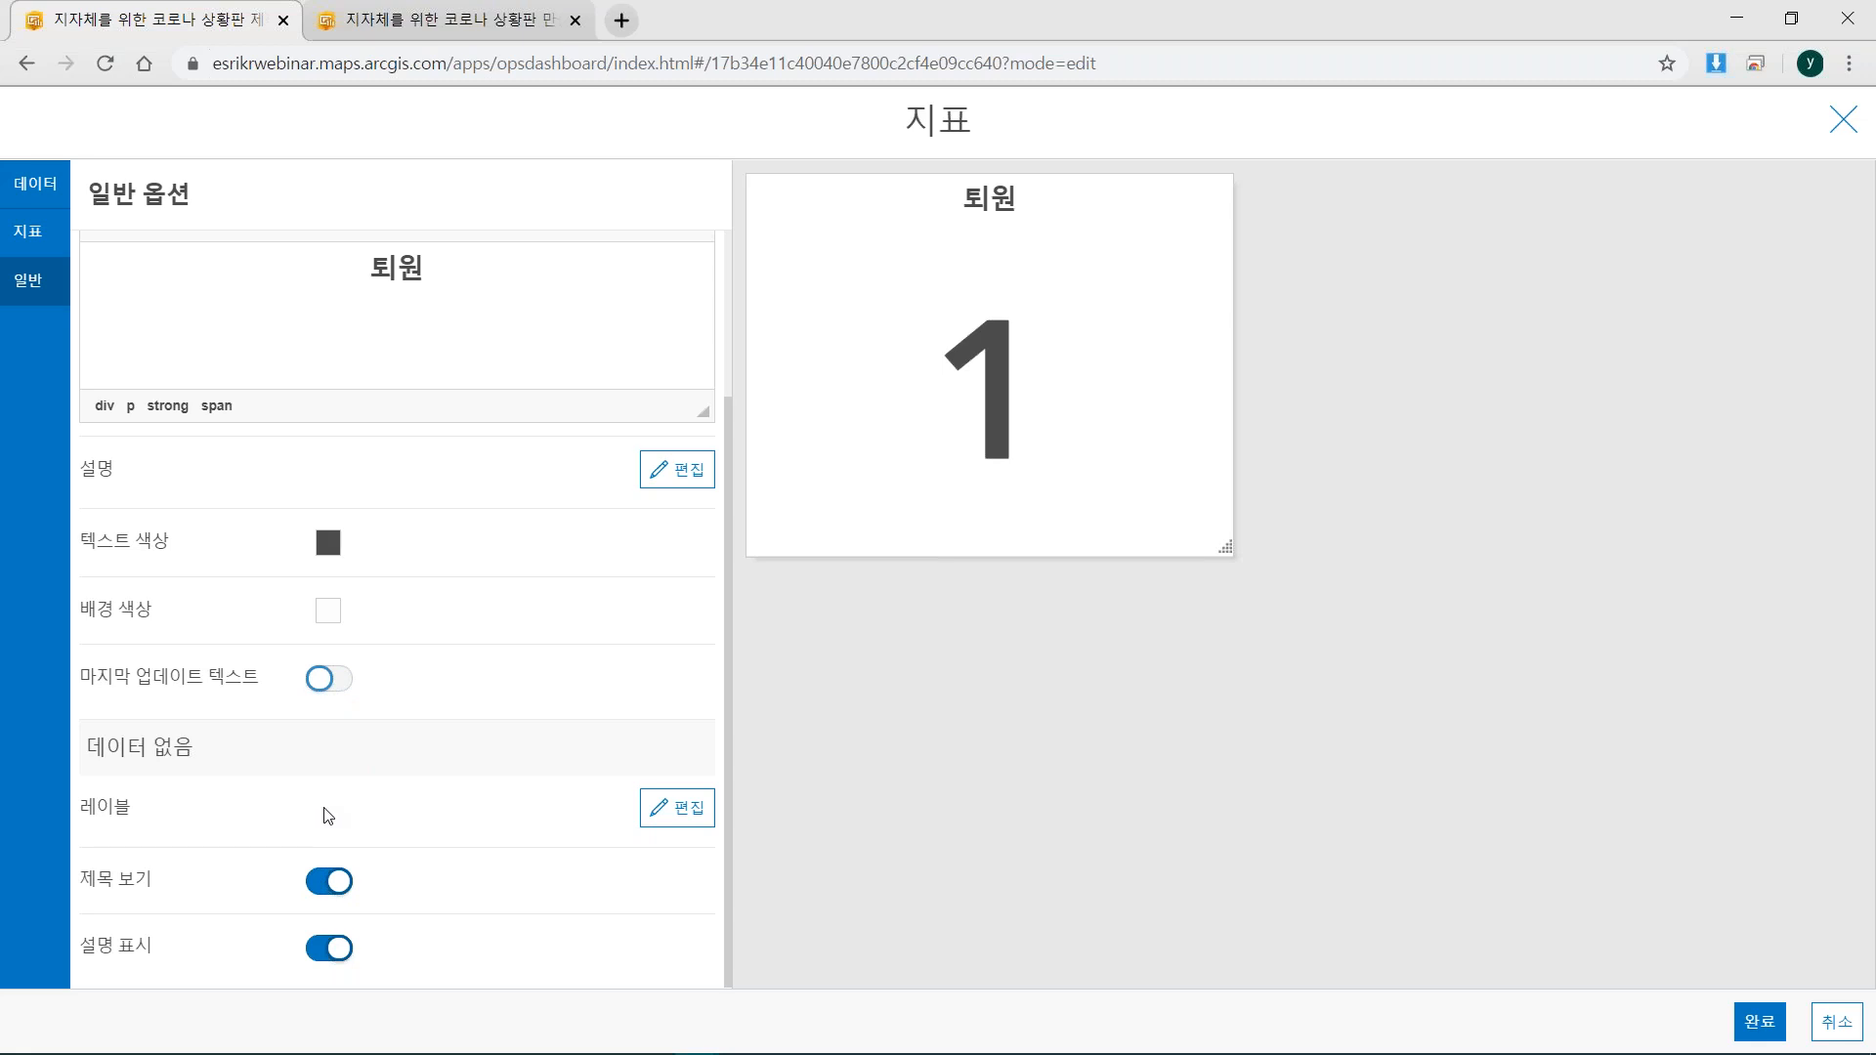
pyautogui.click(1776, 1033)
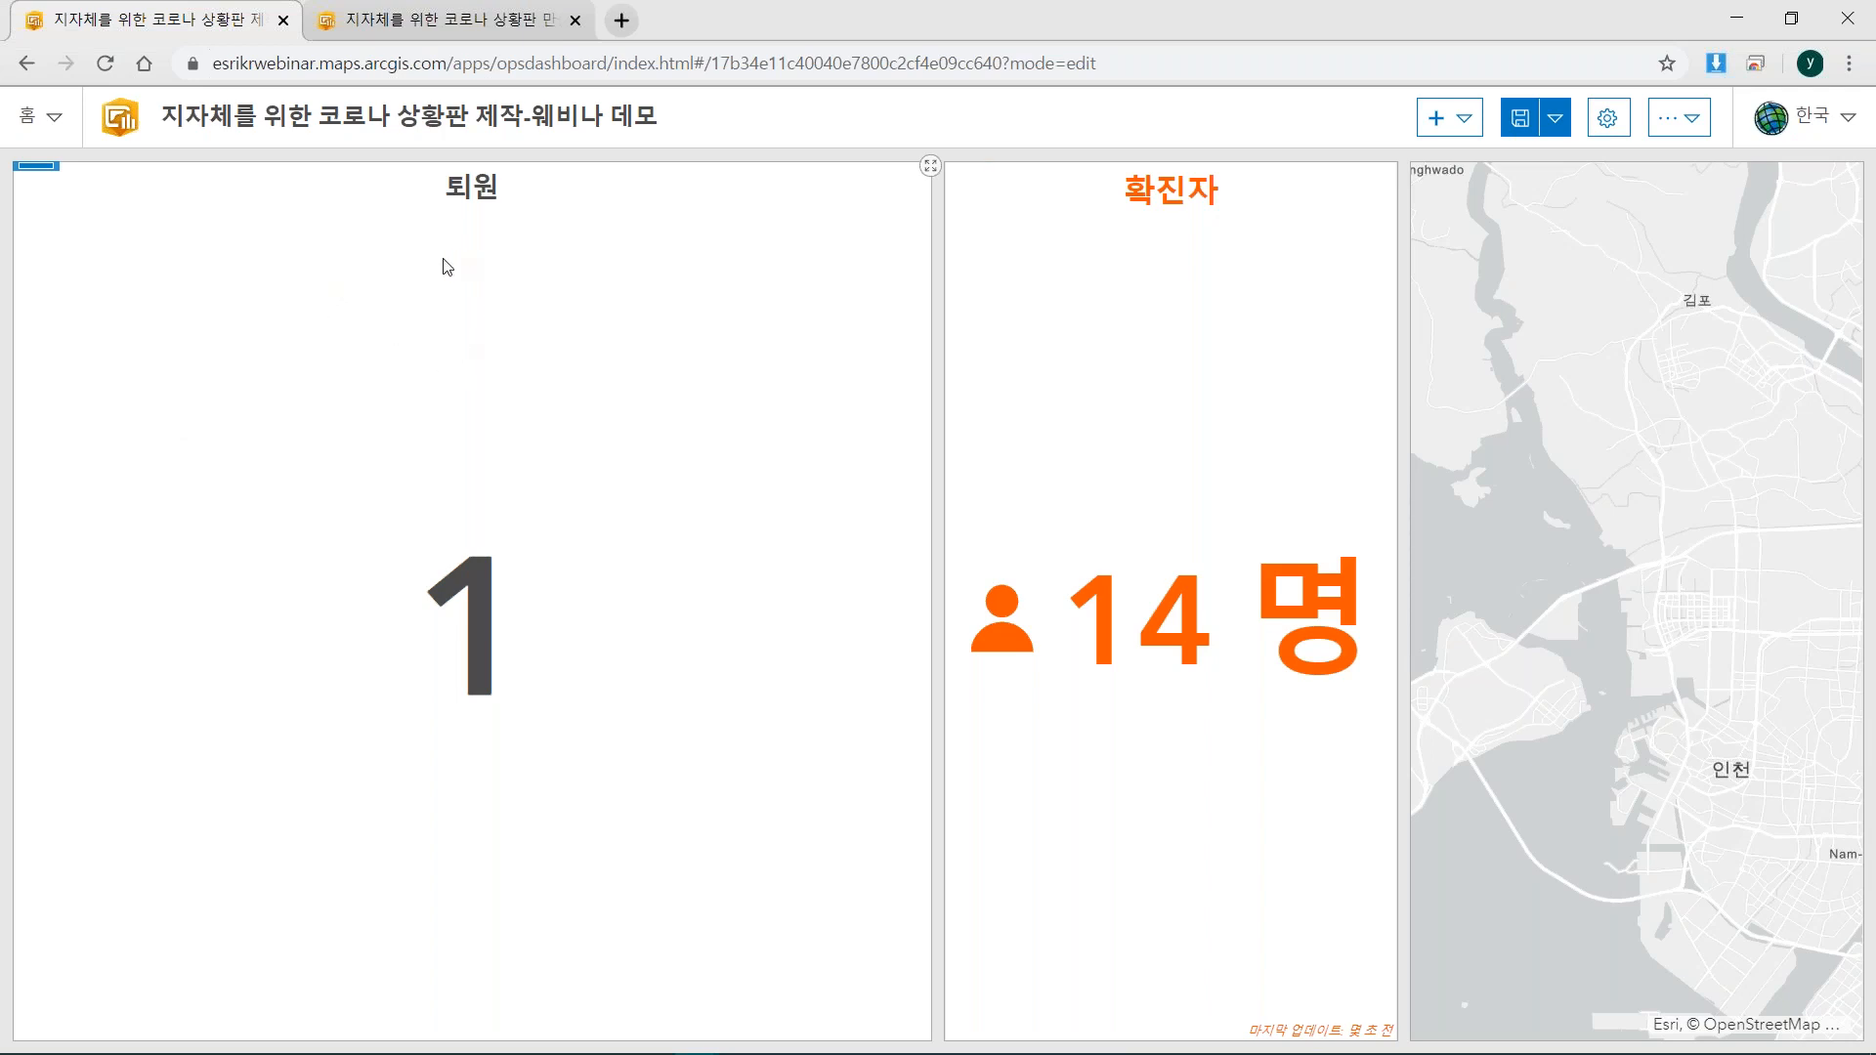
# Dock the 퇴원 indicator as a row beneath the 확진자 indicator.
pyautogui.moveTo(36, 180)
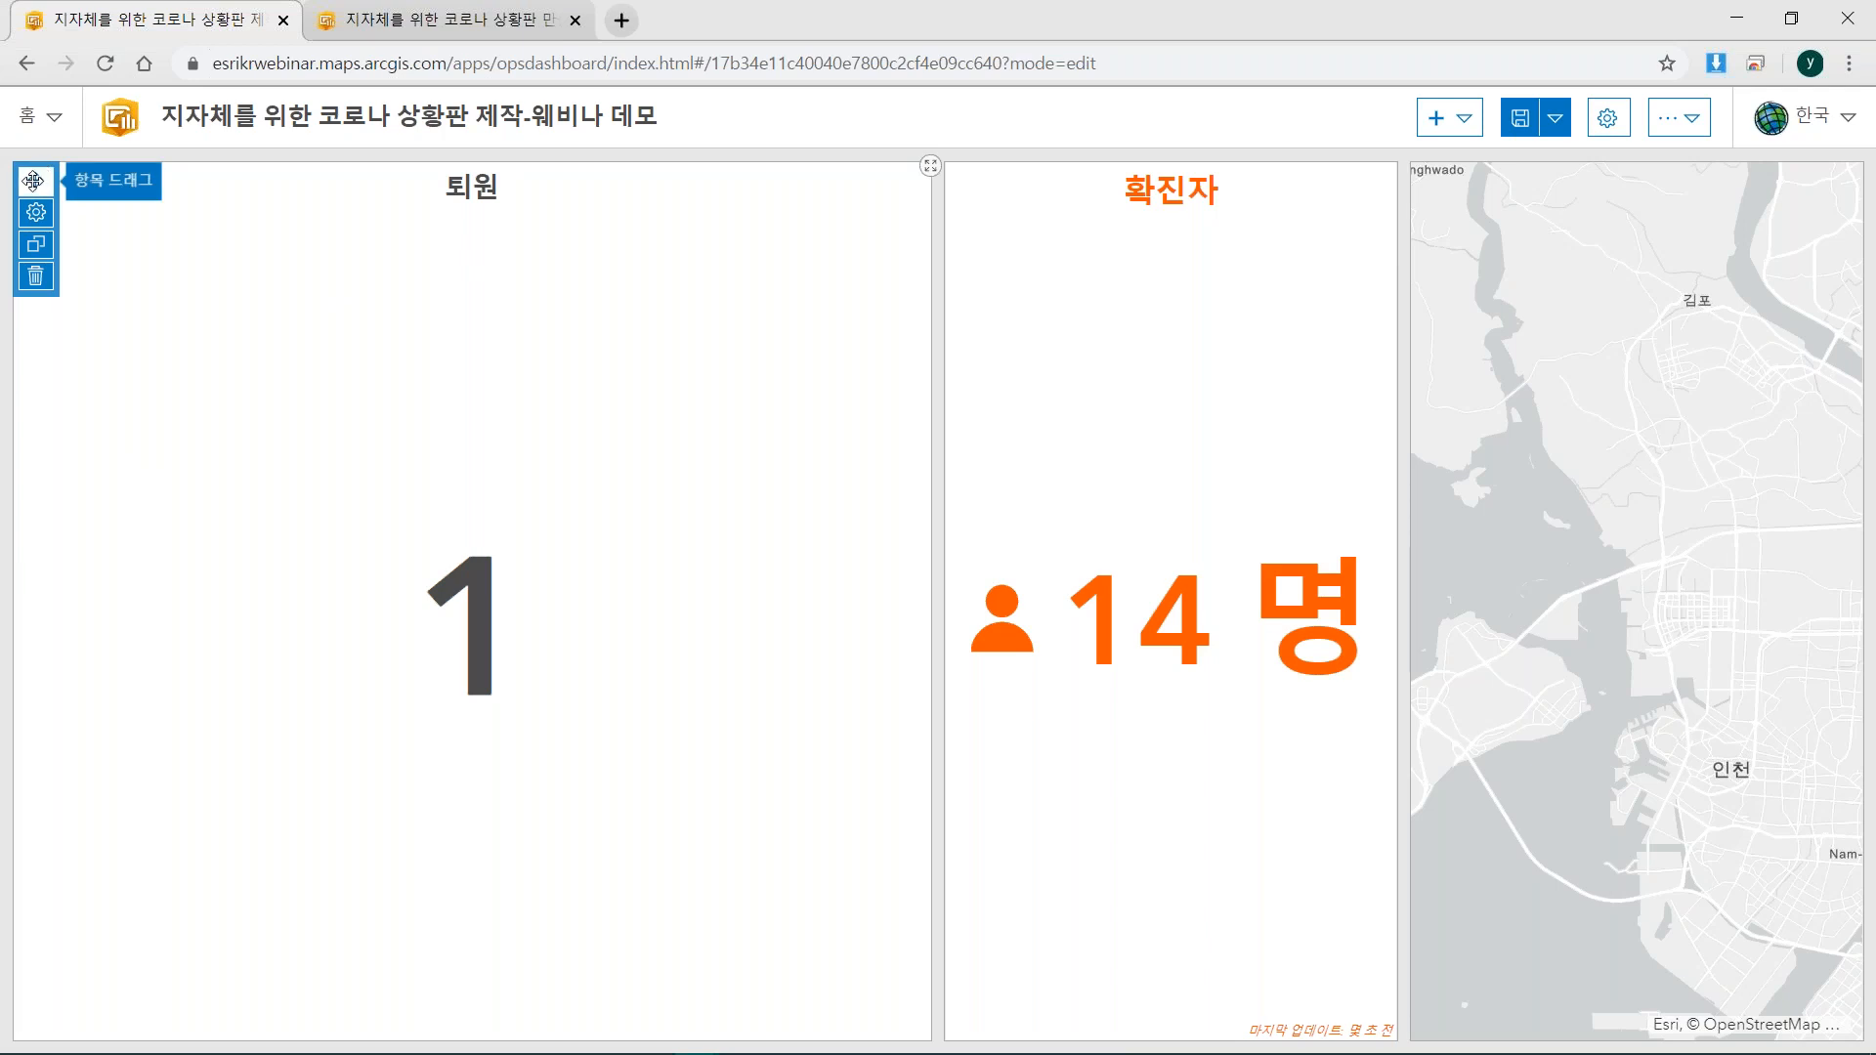
pyautogui.moveTo(34, 180); pyautogui.dragTo(1174, 1014)
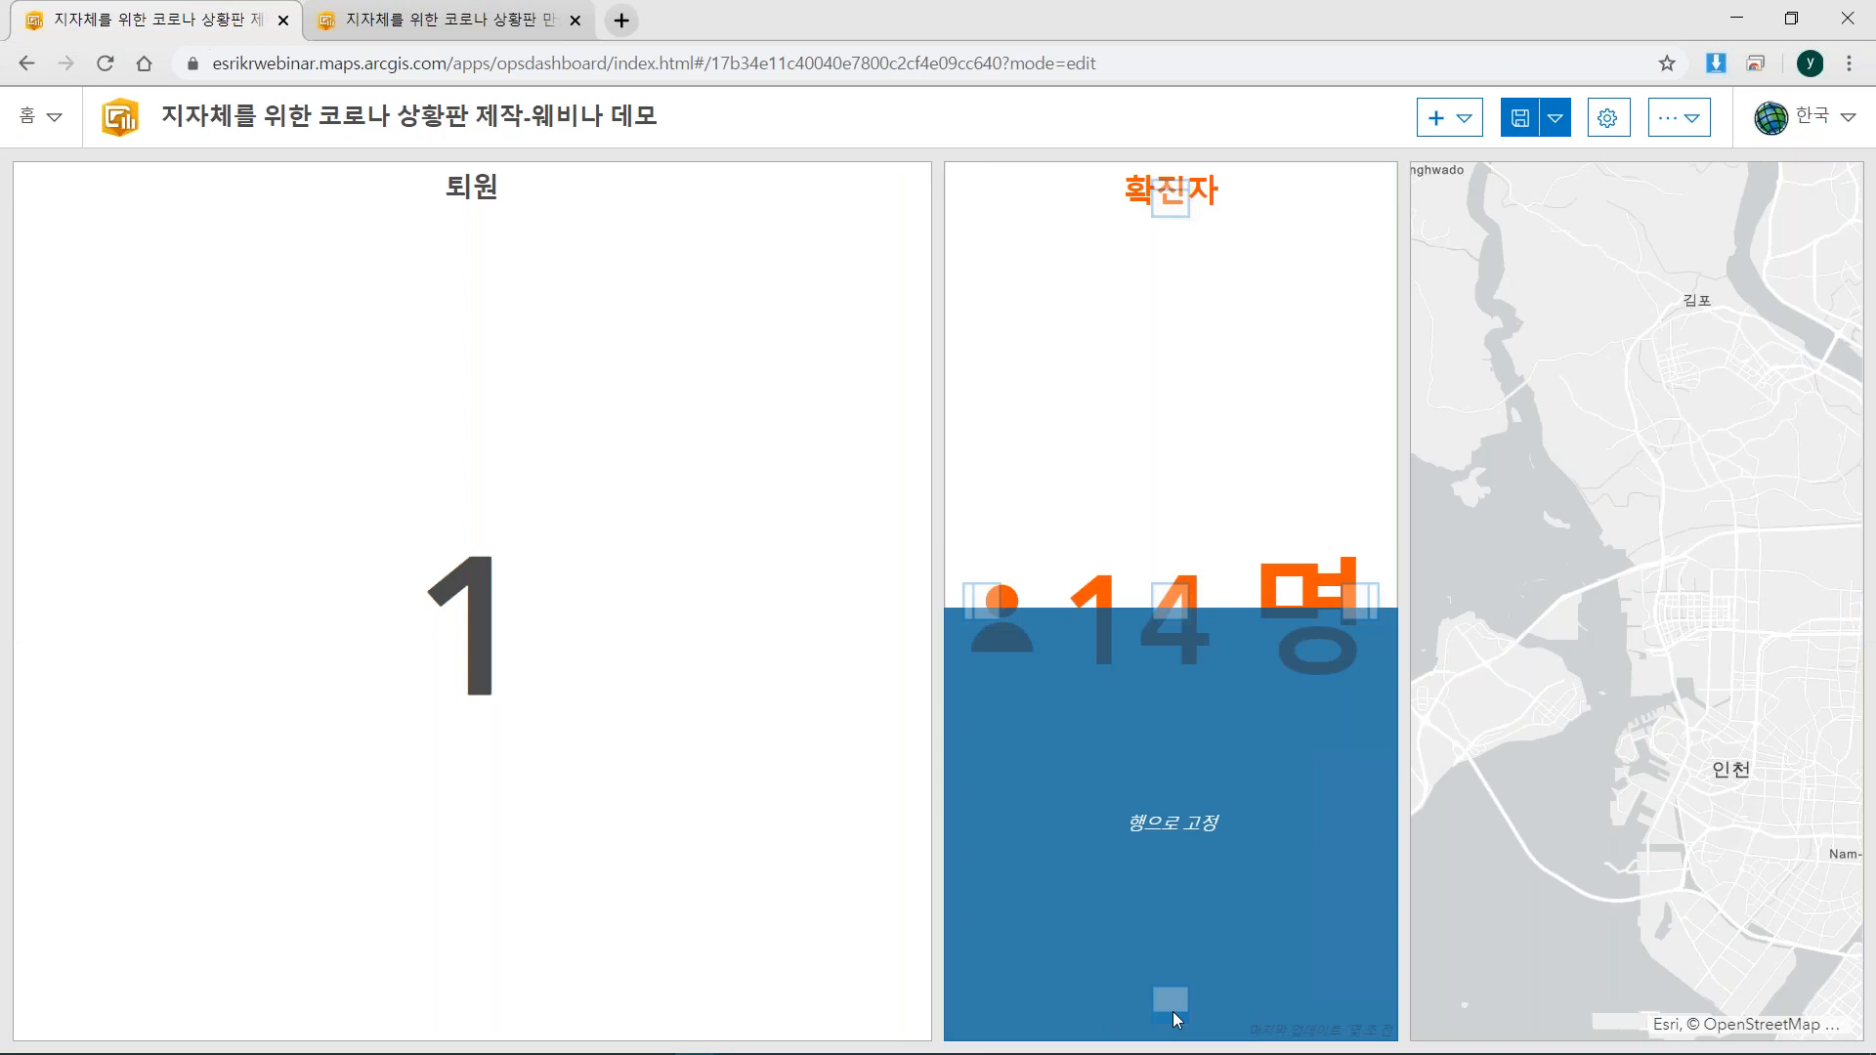
pyautogui.moveTo(1168, 959); pyautogui.dragTo(1177, 1002)
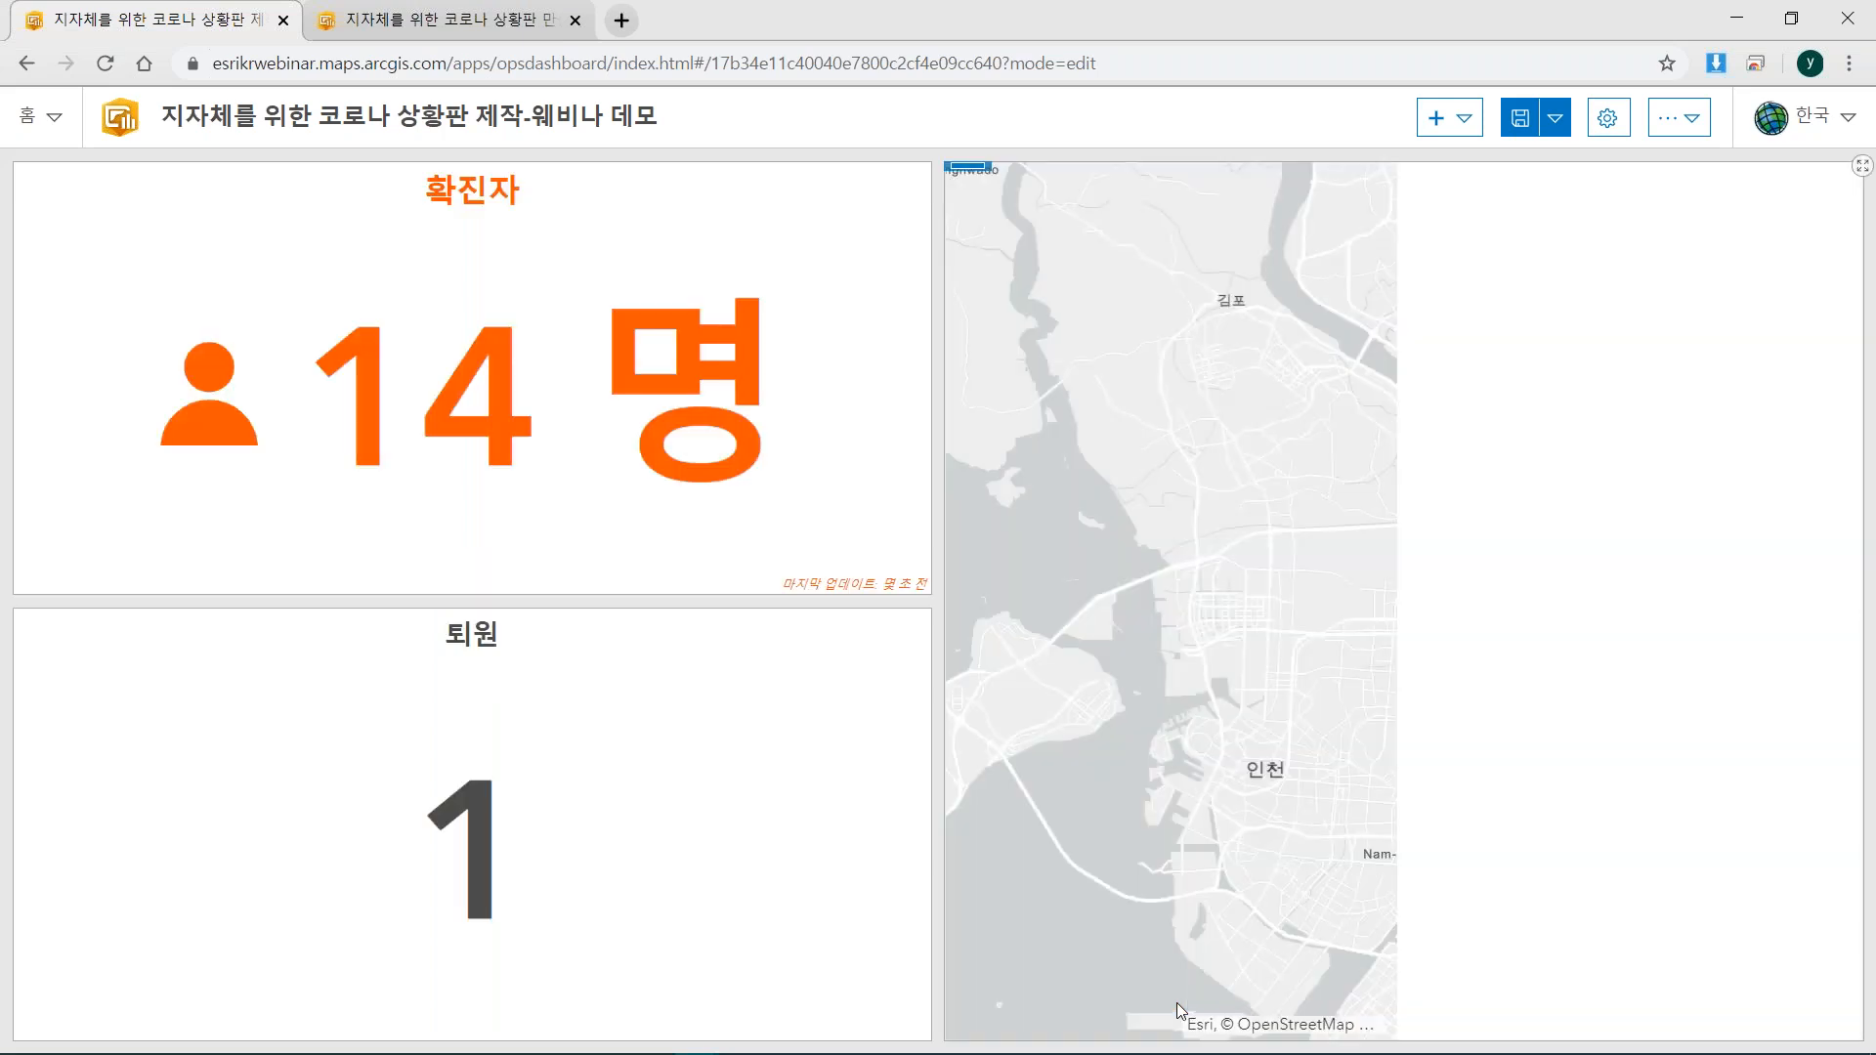
pyautogui.moveTo(1520, 690); pyautogui.dragTo(1134, 772)
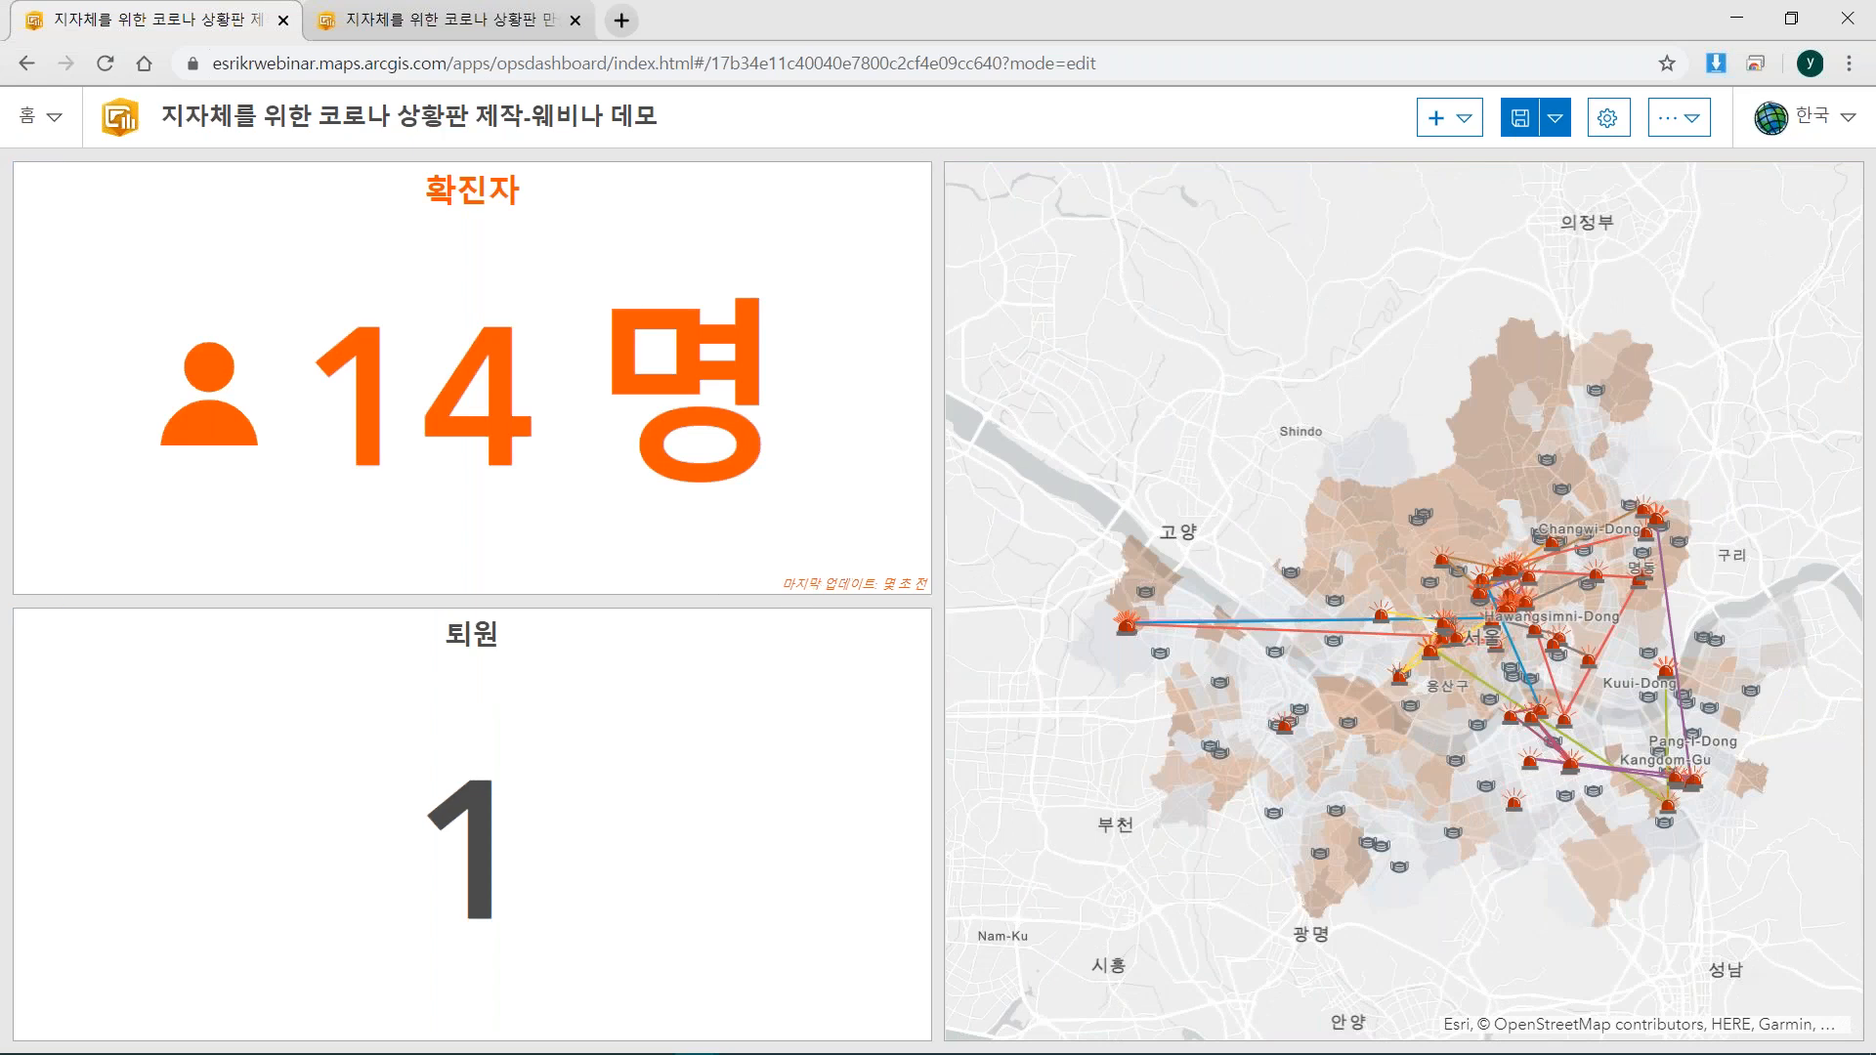
# Add a third indicator (지표) based on the 코로나 확진자 이동경로 라인 layer.
pyautogui.click(1446, 119)
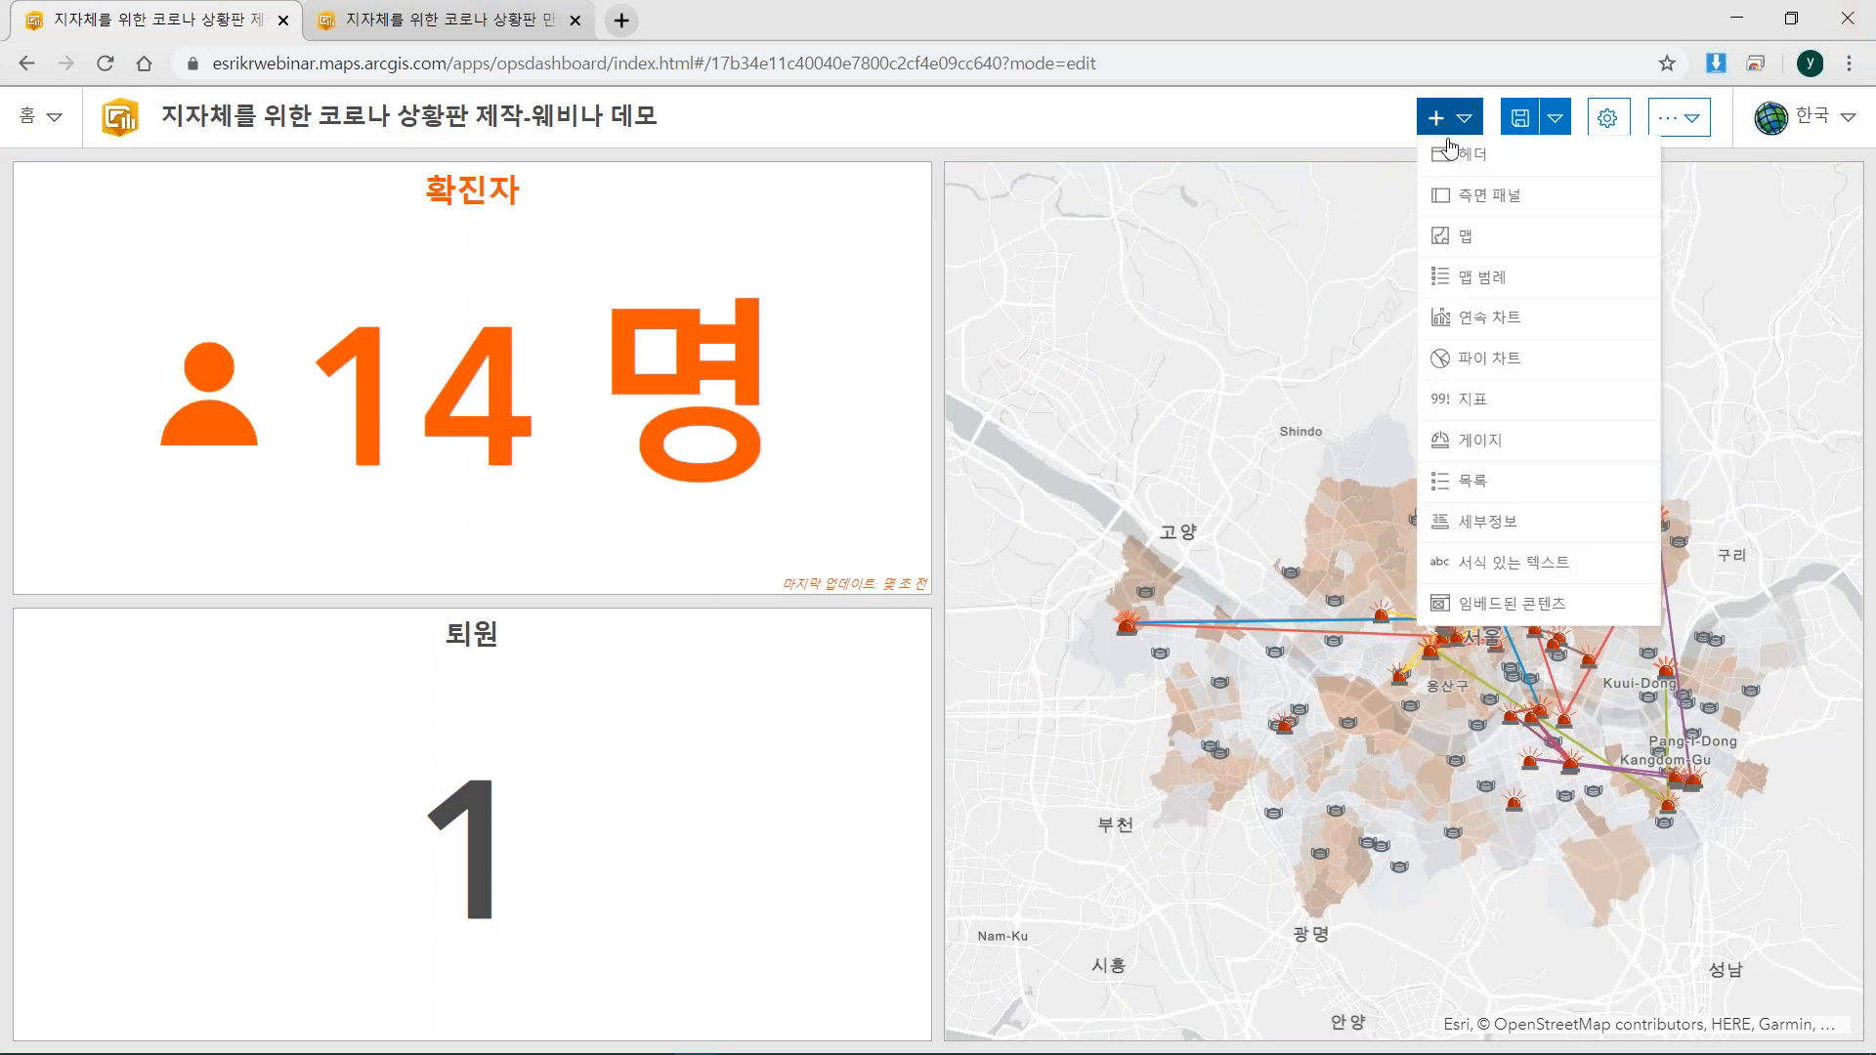
pyautogui.click(1496, 411)
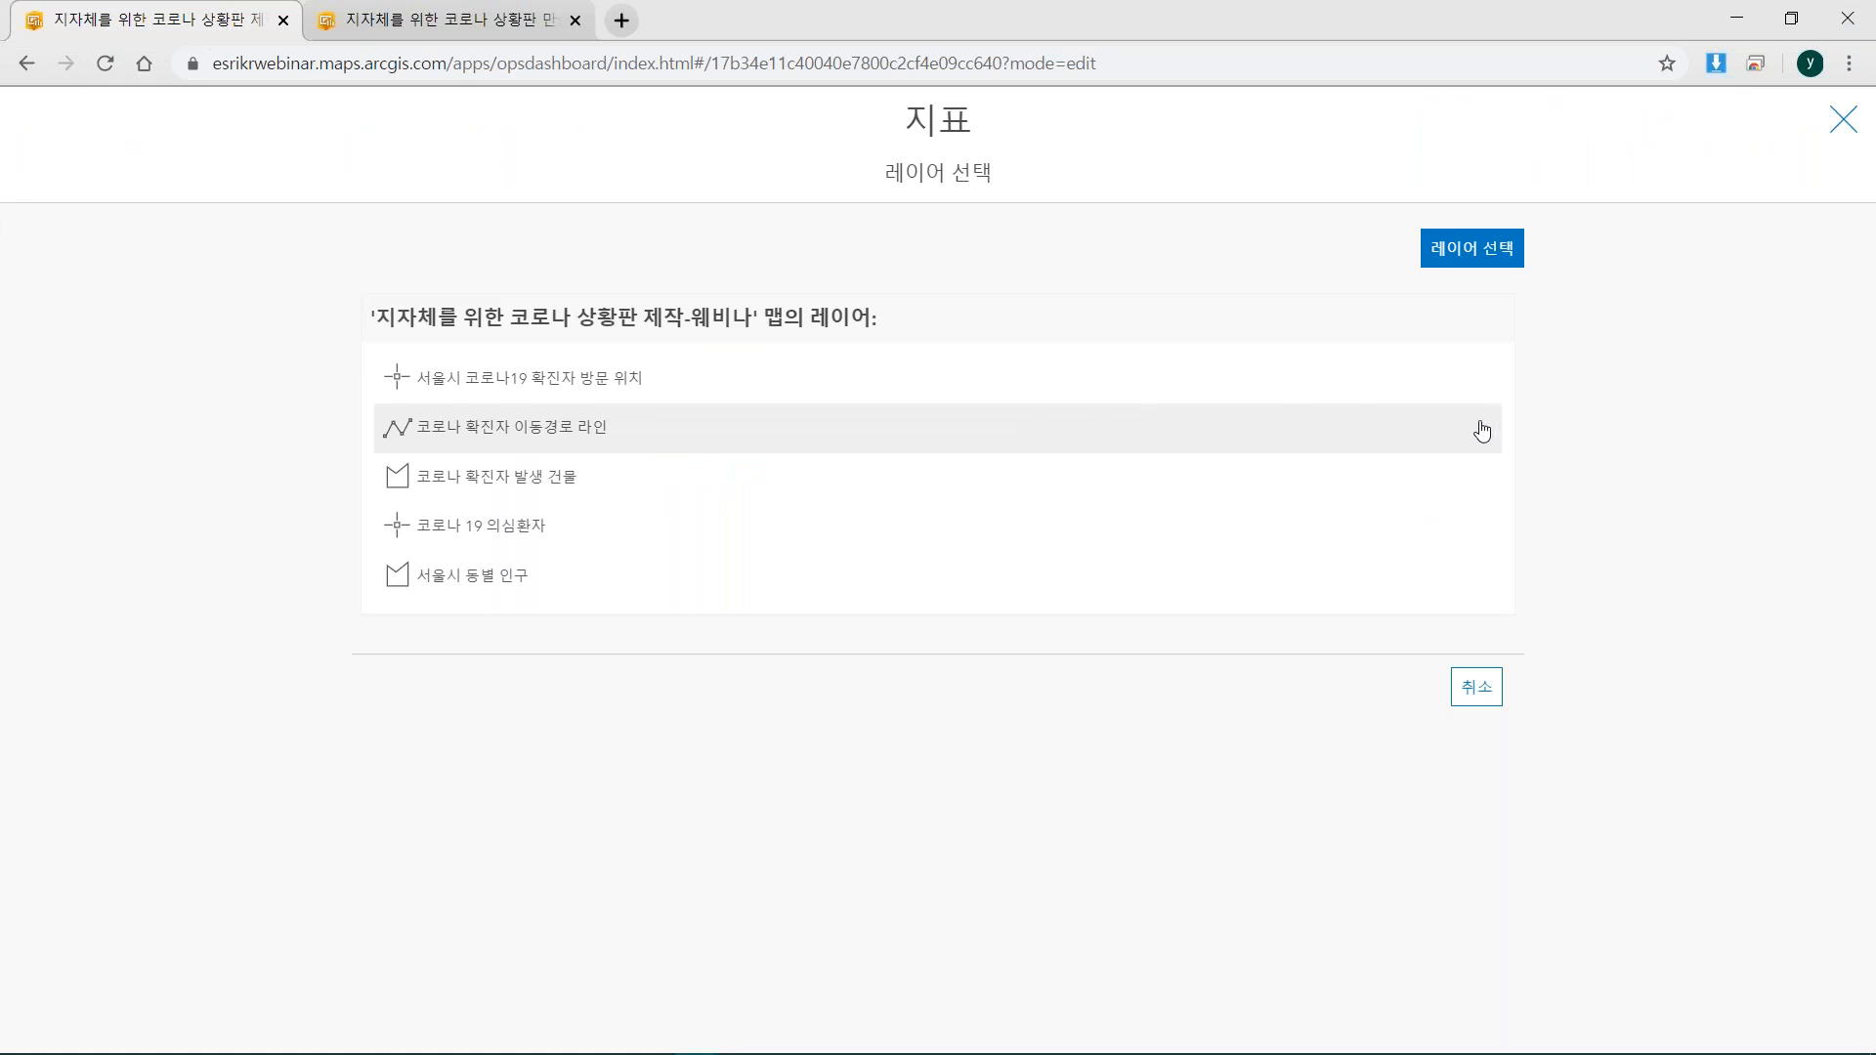
pyautogui.click(555, 438)
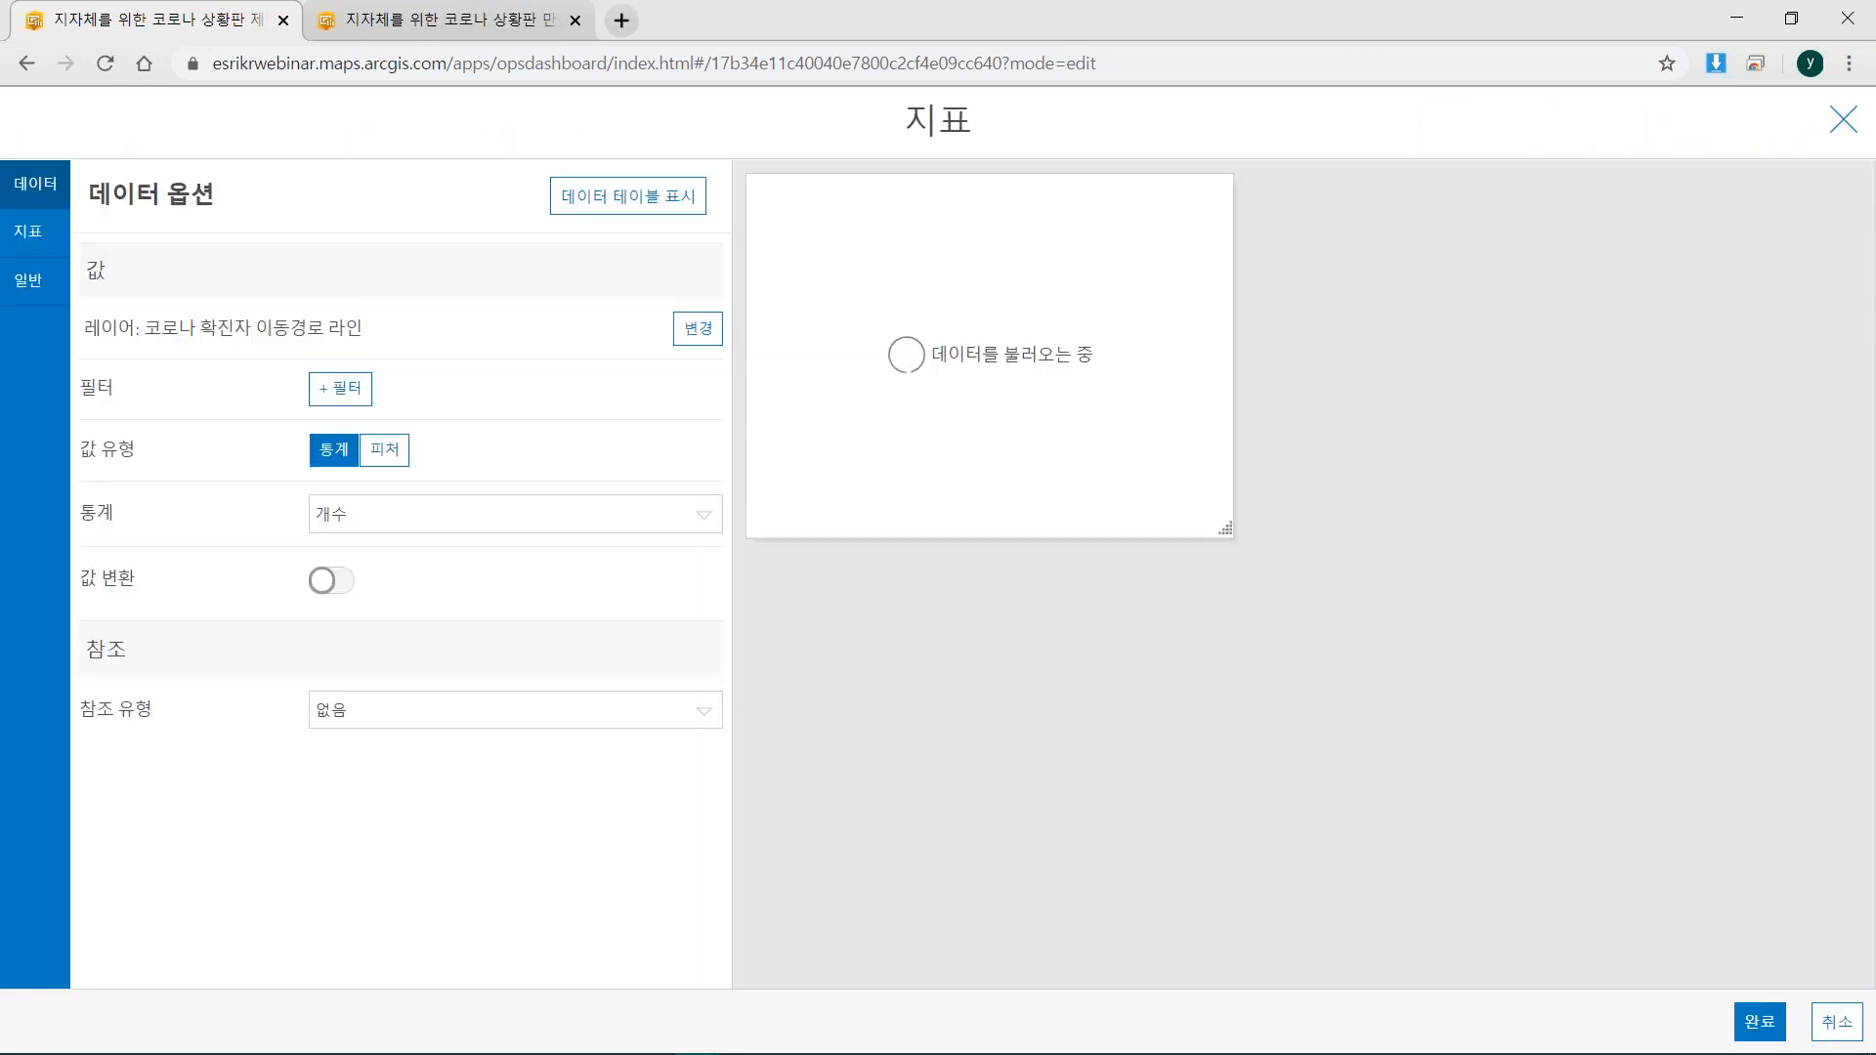
# Filter the third indicator's data to records whose UniqueNo equals (같음) 사망.
pyautogui.click(350, 393)
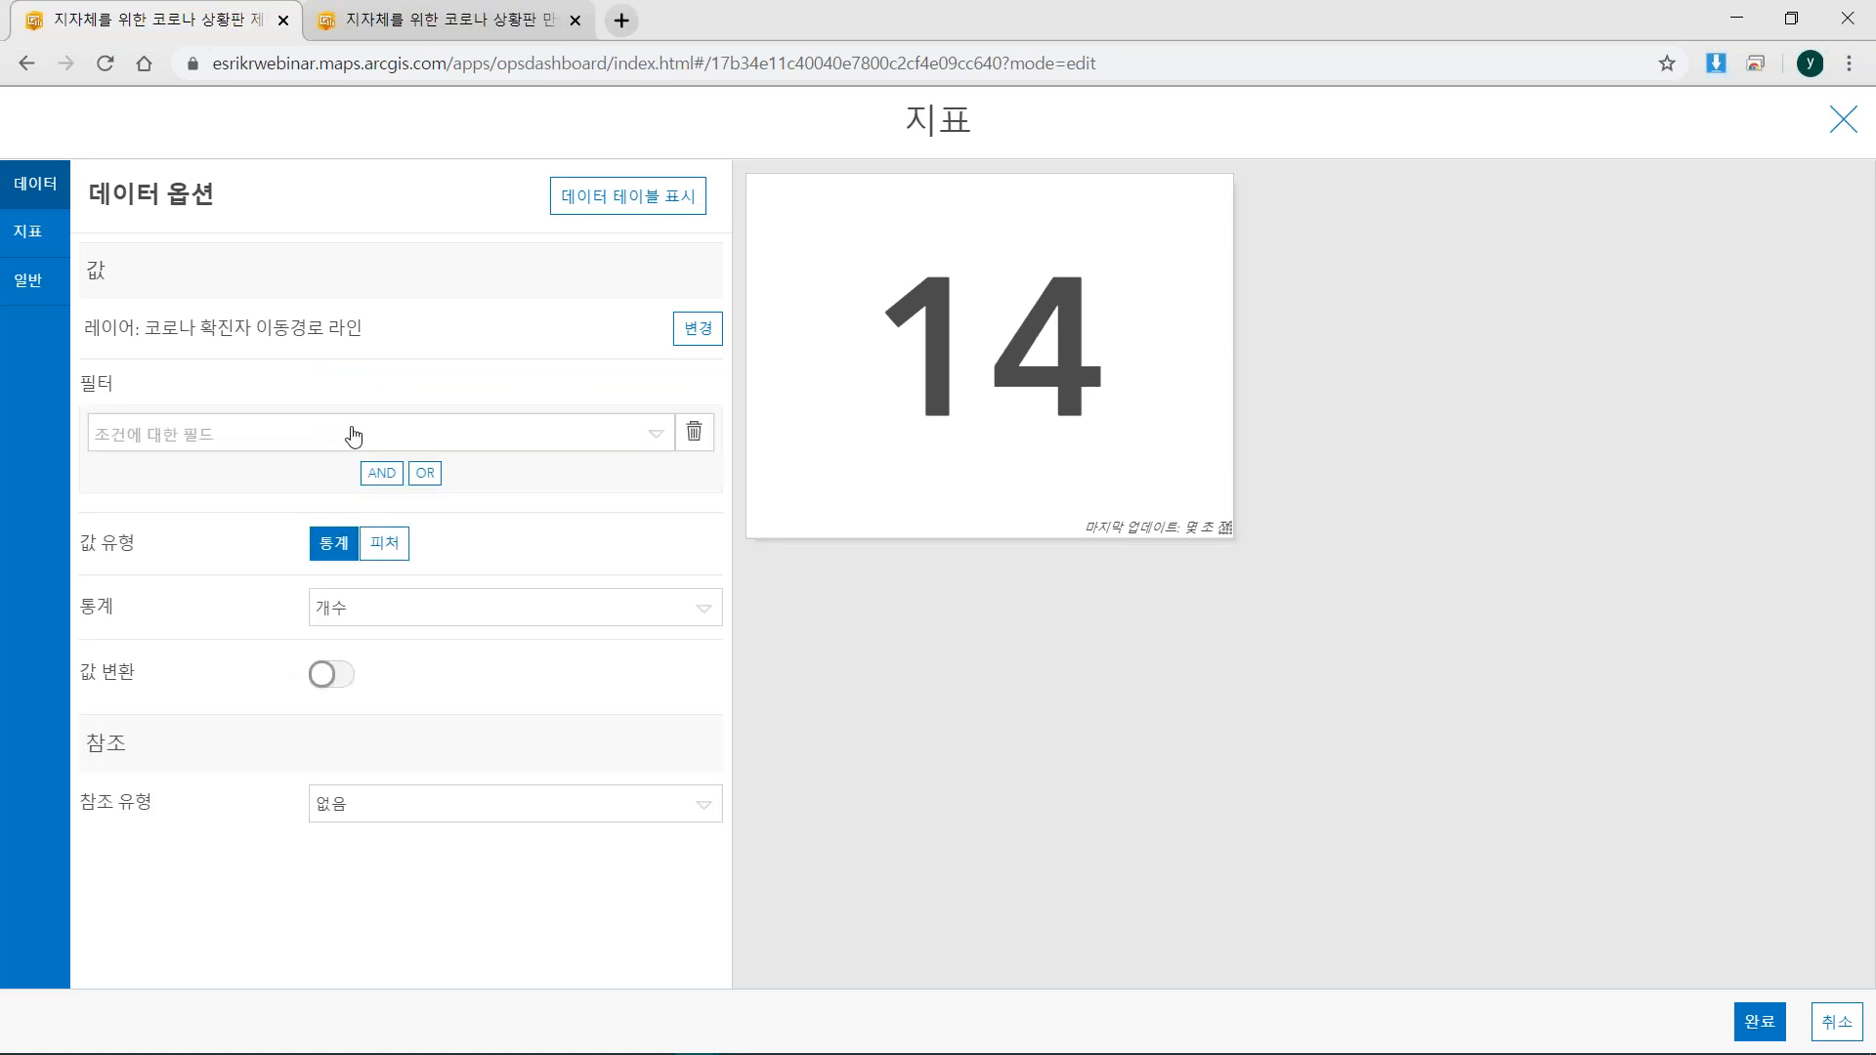
pyautogui.click(353, 432)
pyautogui.scroll(-3, 156, 527)
pyautogui.click(168, 552)
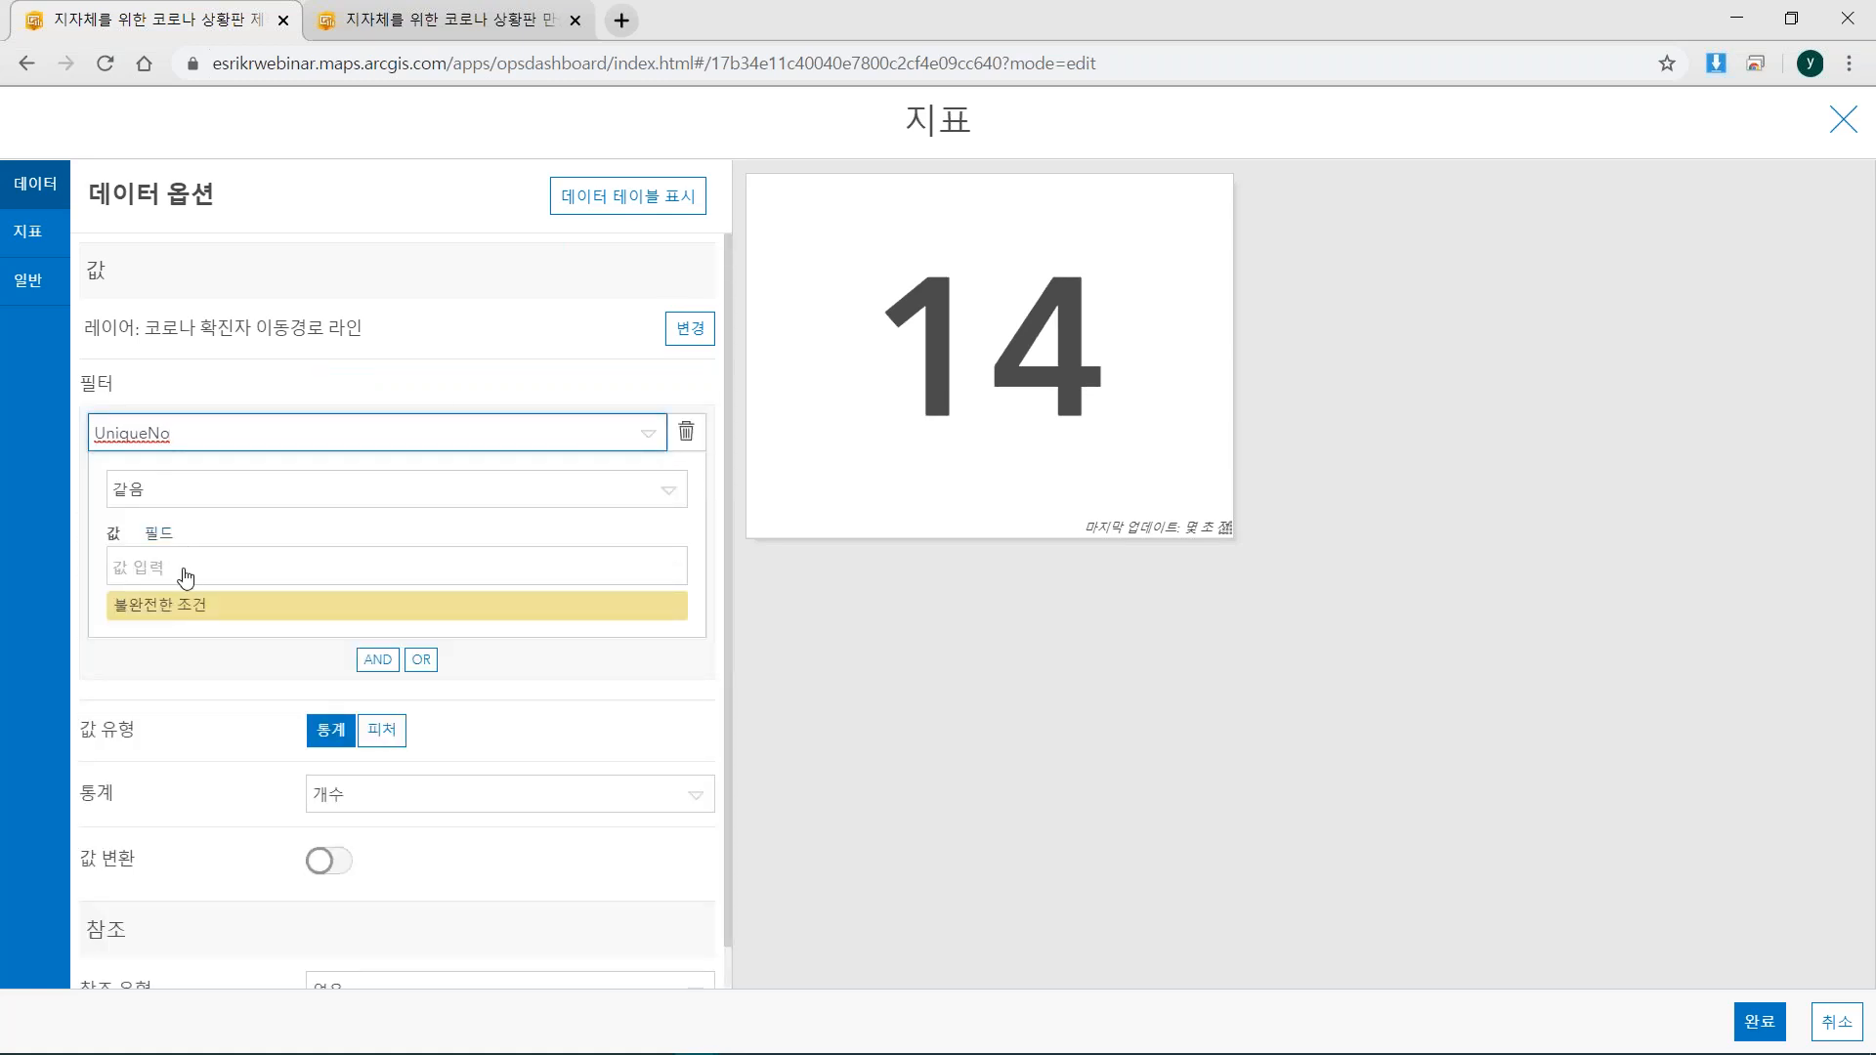
pyautogui.click(194, 565)
pyautogui.write('사망')
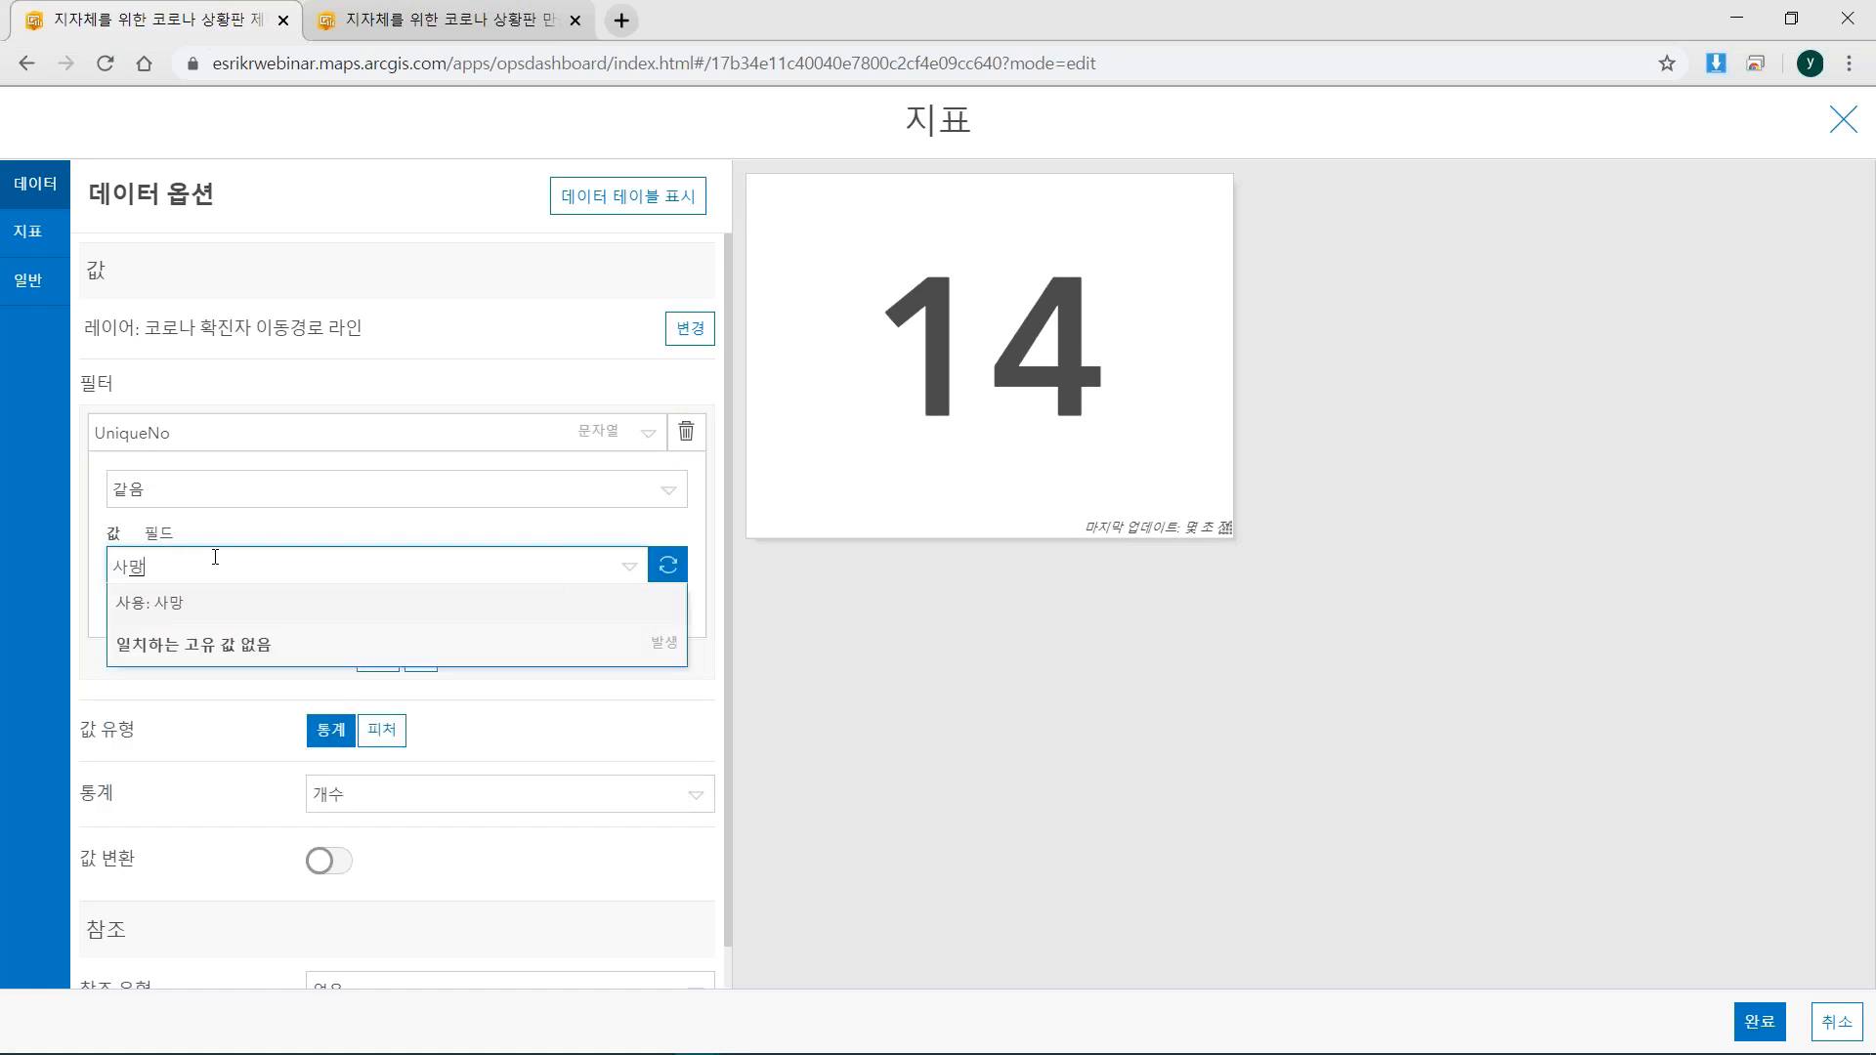
pyautogui.press('Return')
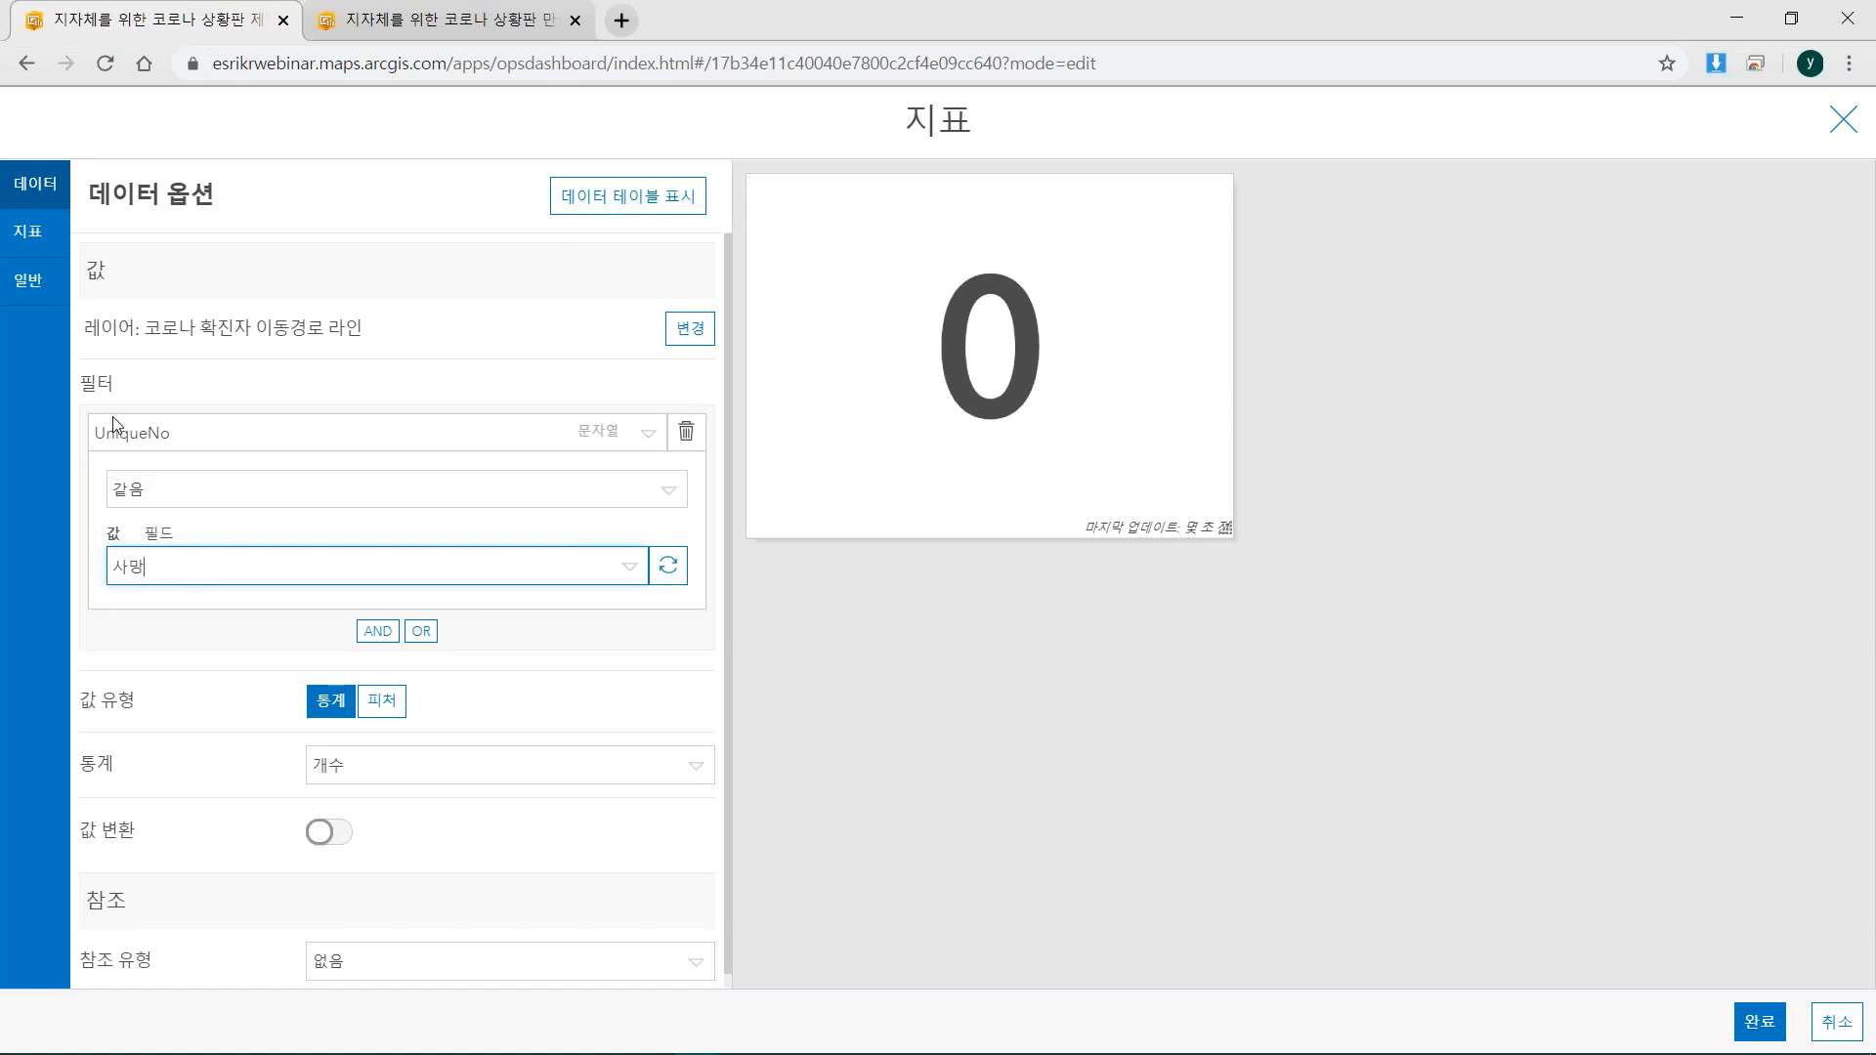
# Give the third indicator the title 사망, centred and bold at font size 22.
pyautogui.click(46, 279)
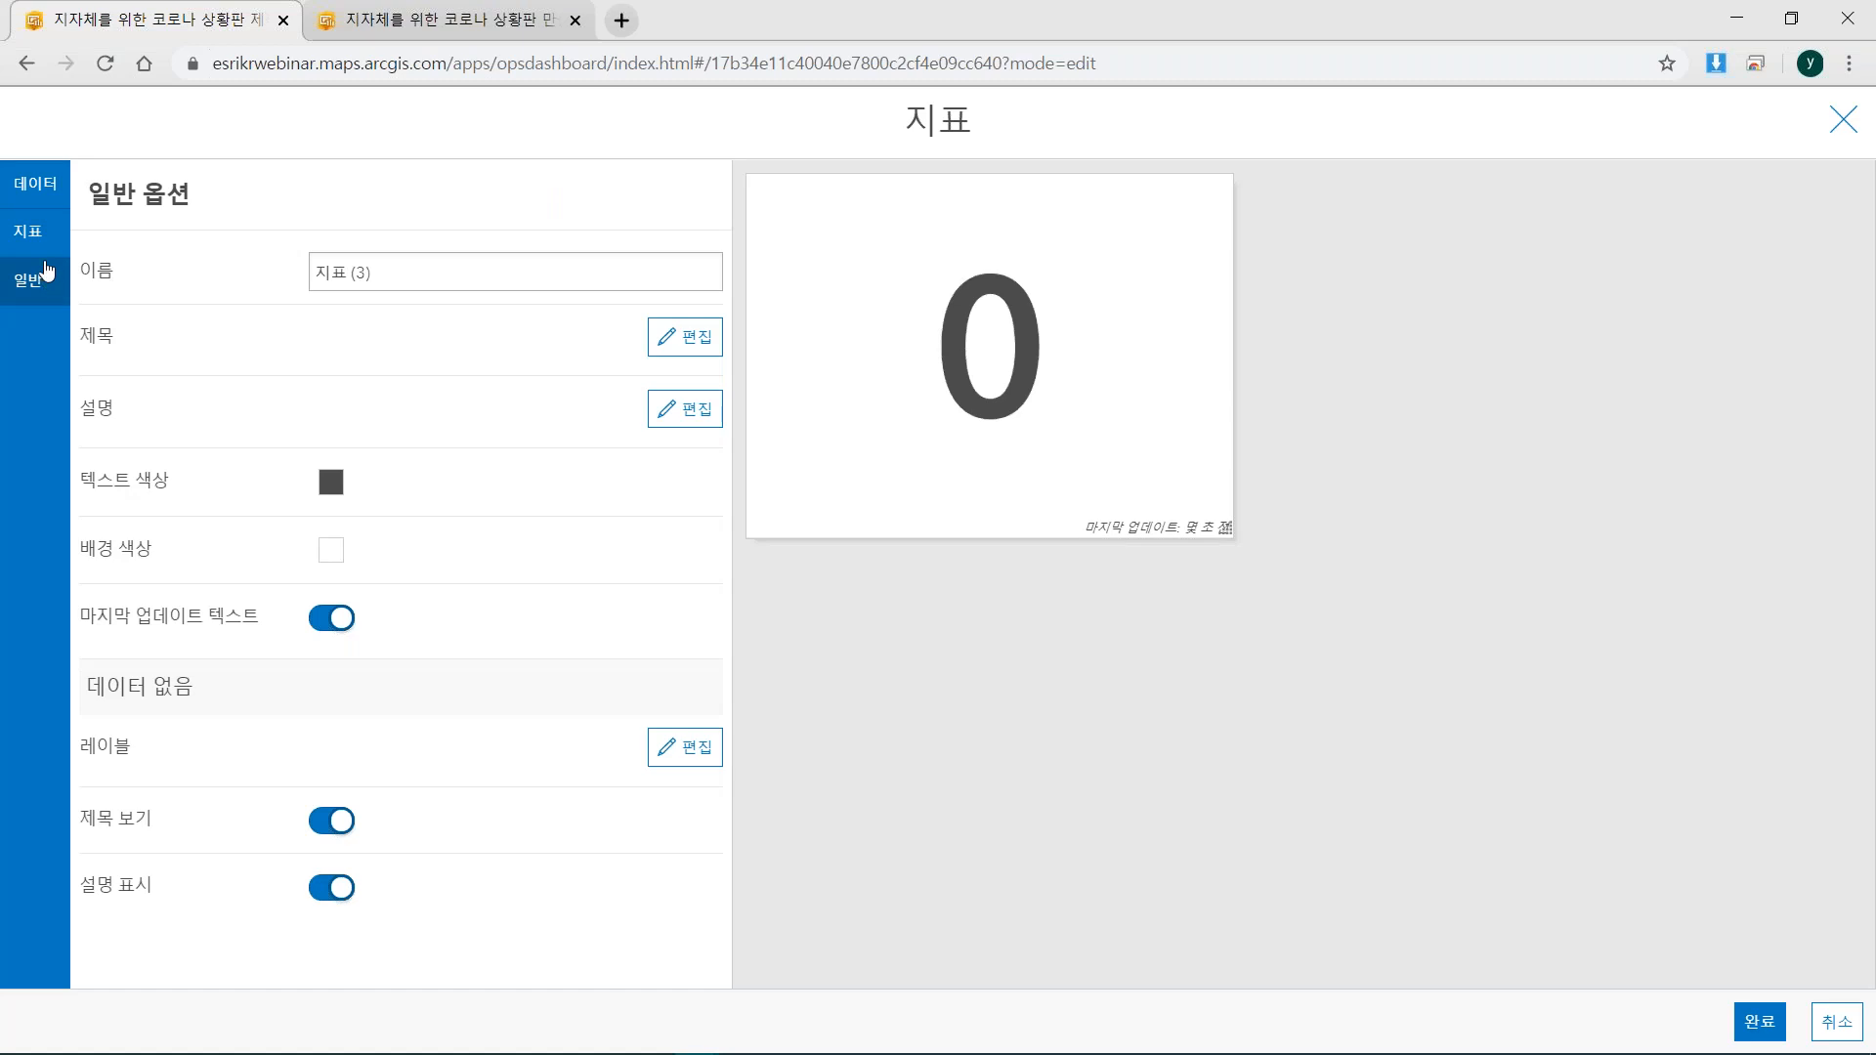
pyautogui.click(668, 350)
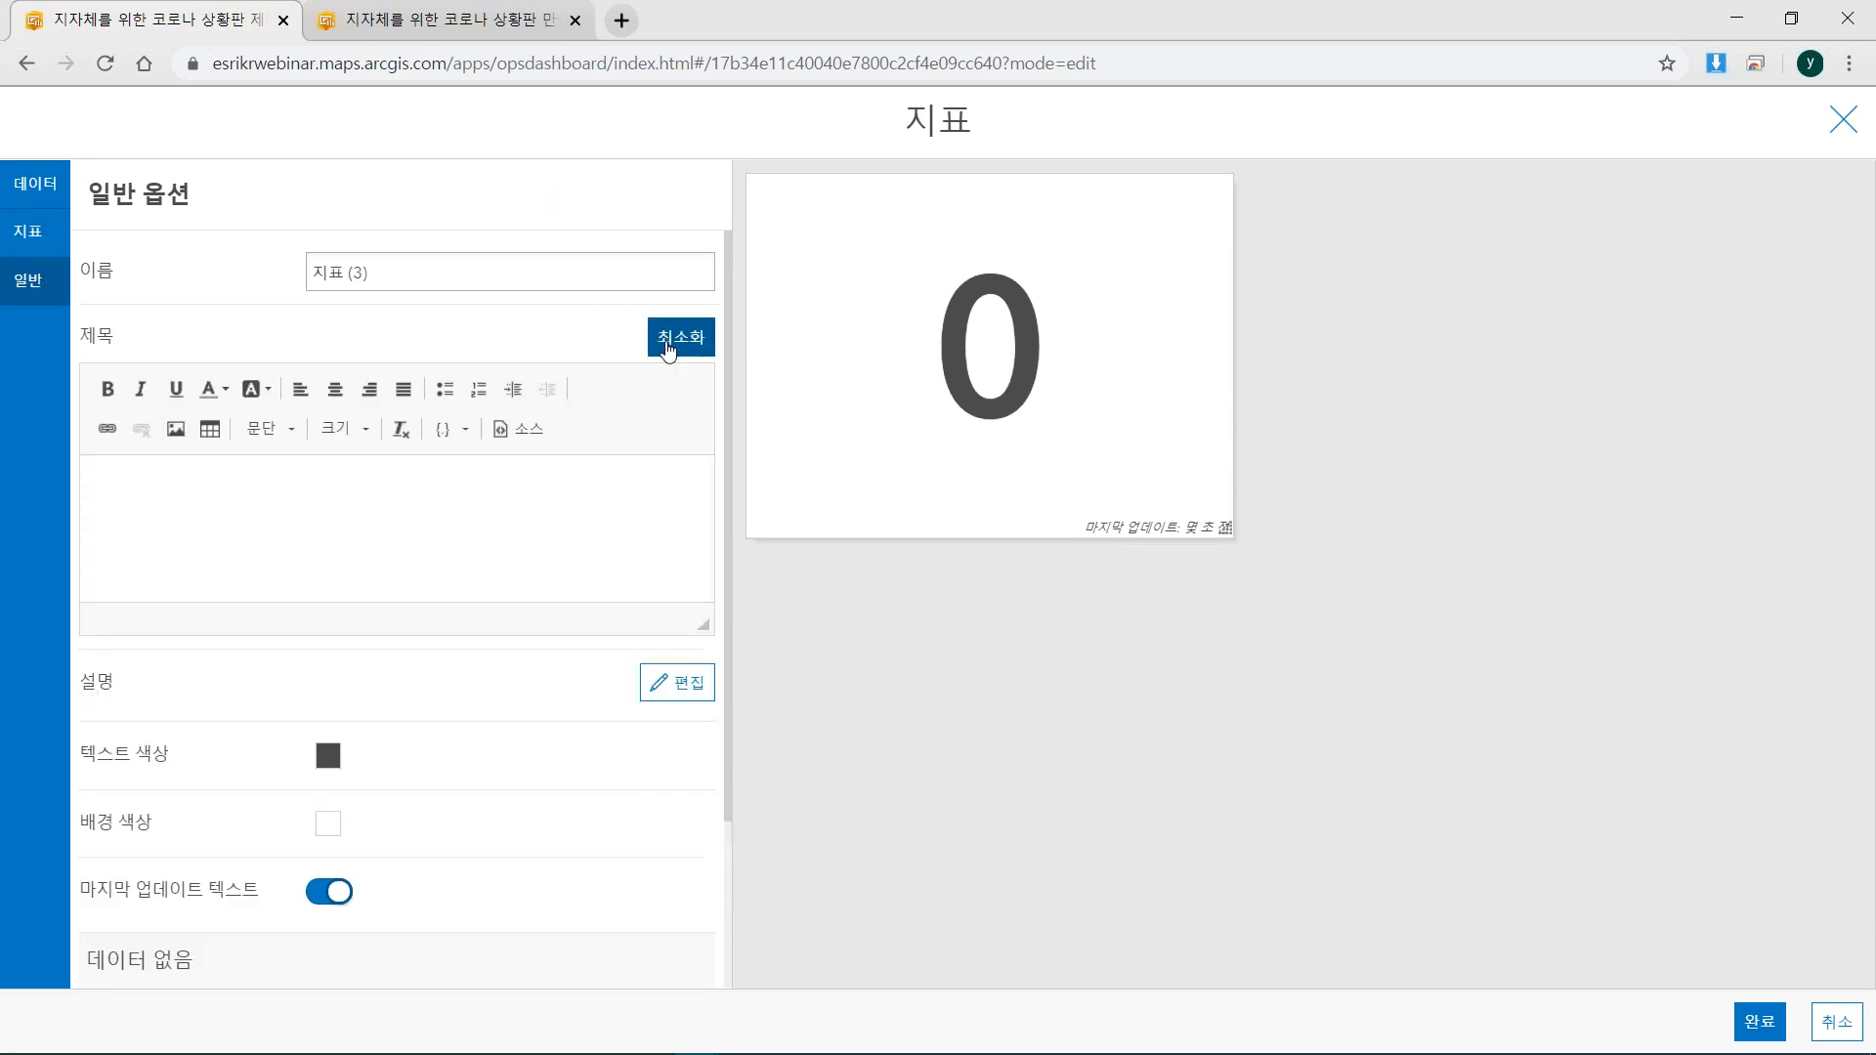
pyautogui.write('사망')
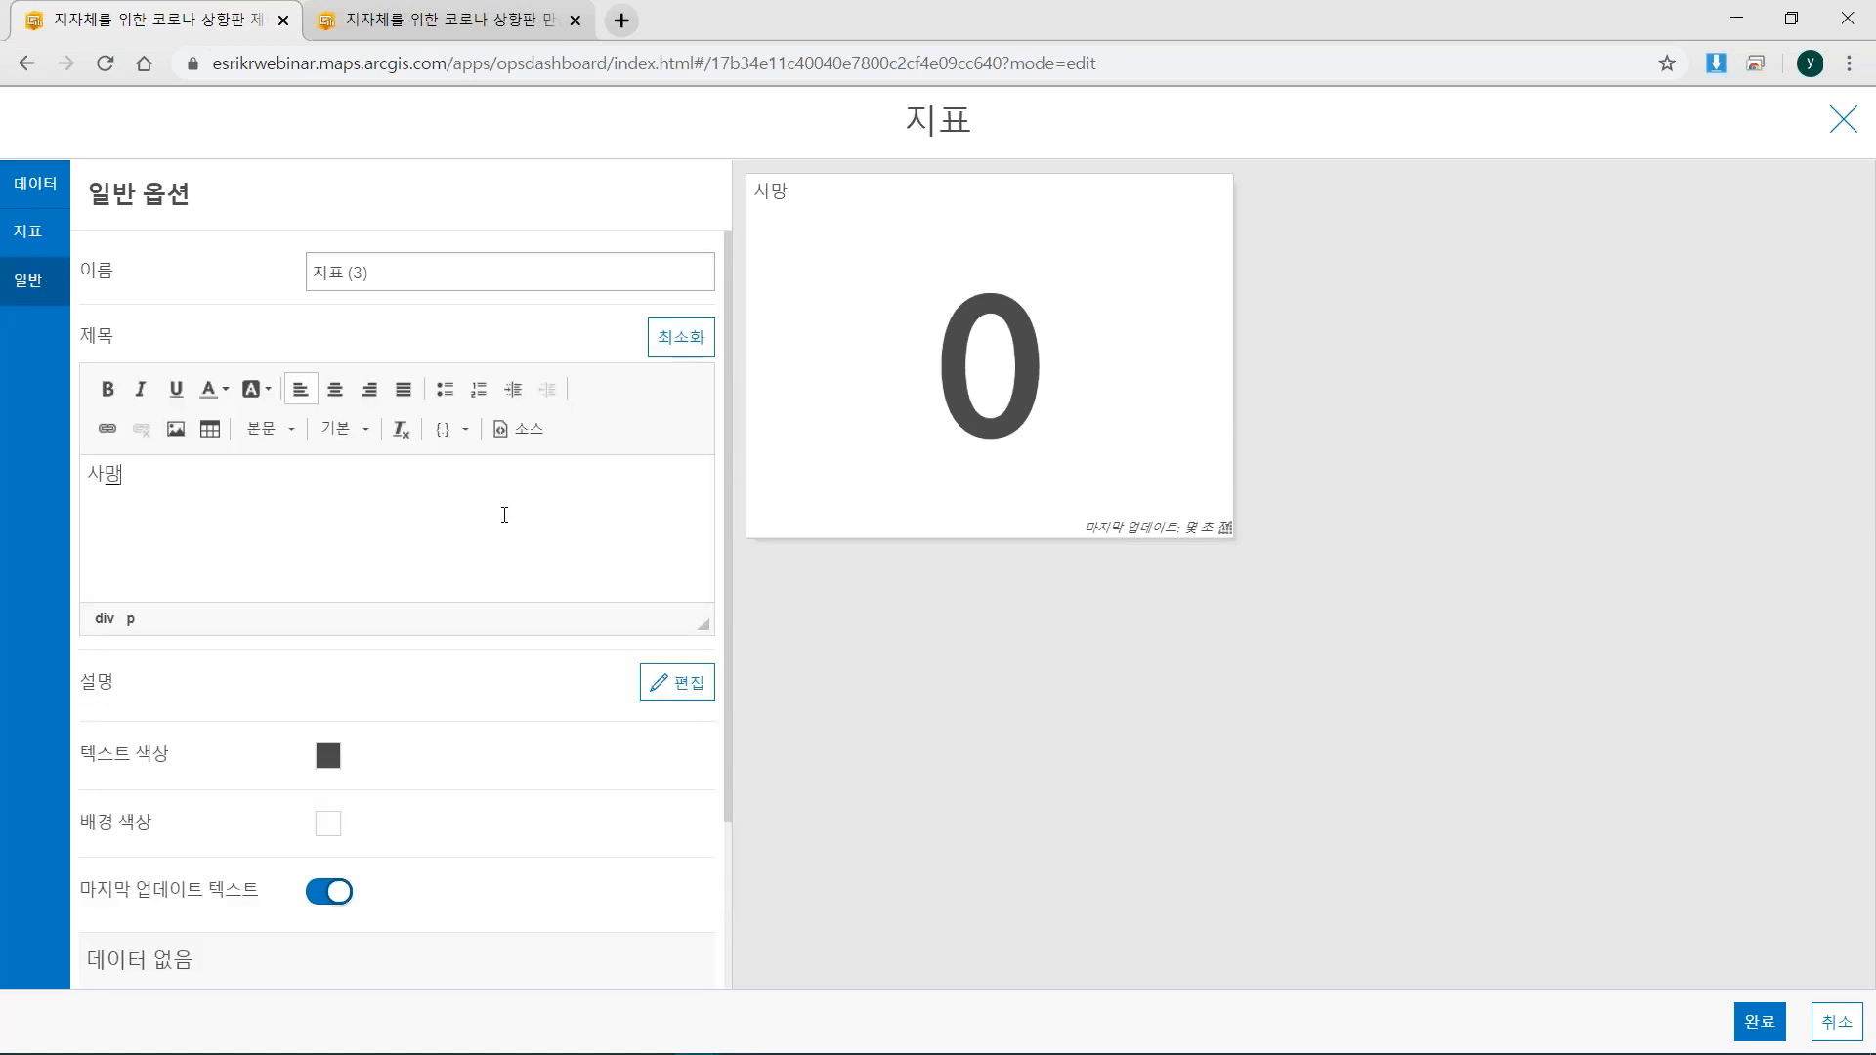
pyautogui.moveTo(239, 471); pyautogui.dragTo(86, 473)
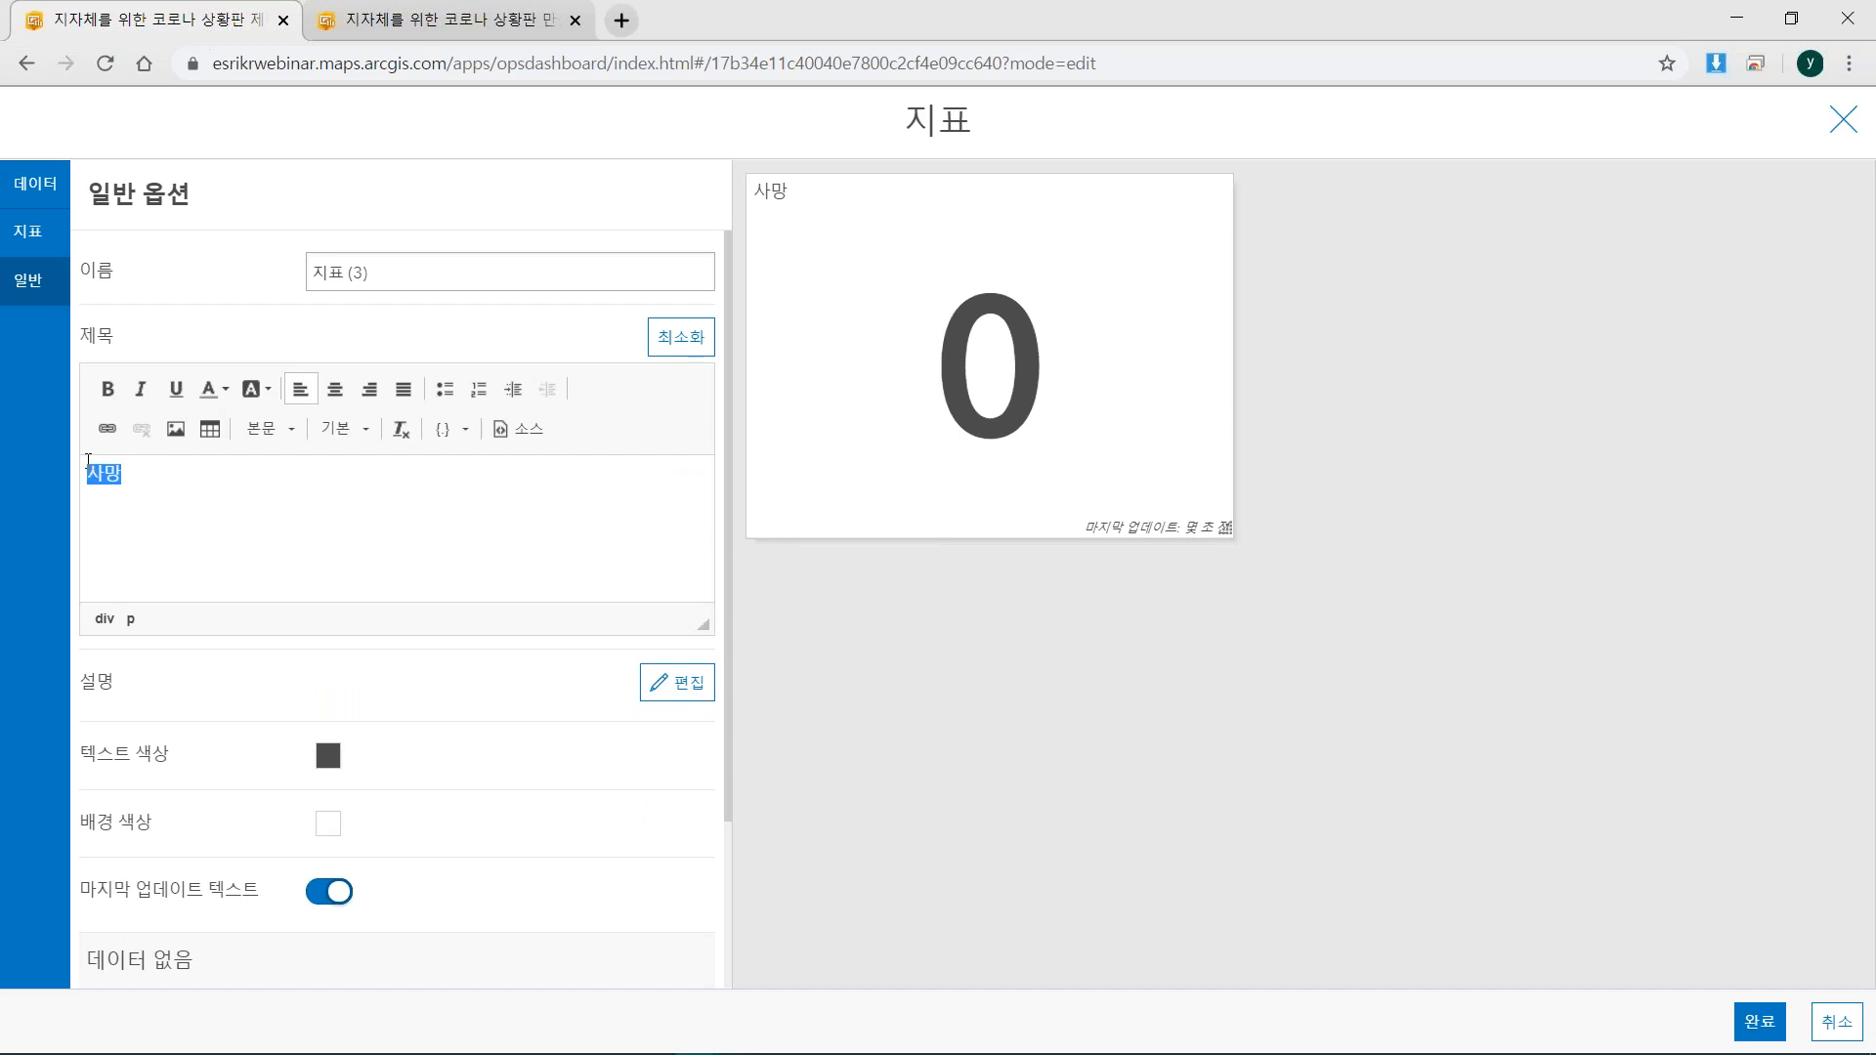
pyautogui.click(342, 429)
pyautogui.scroll(-3, 380, 547)
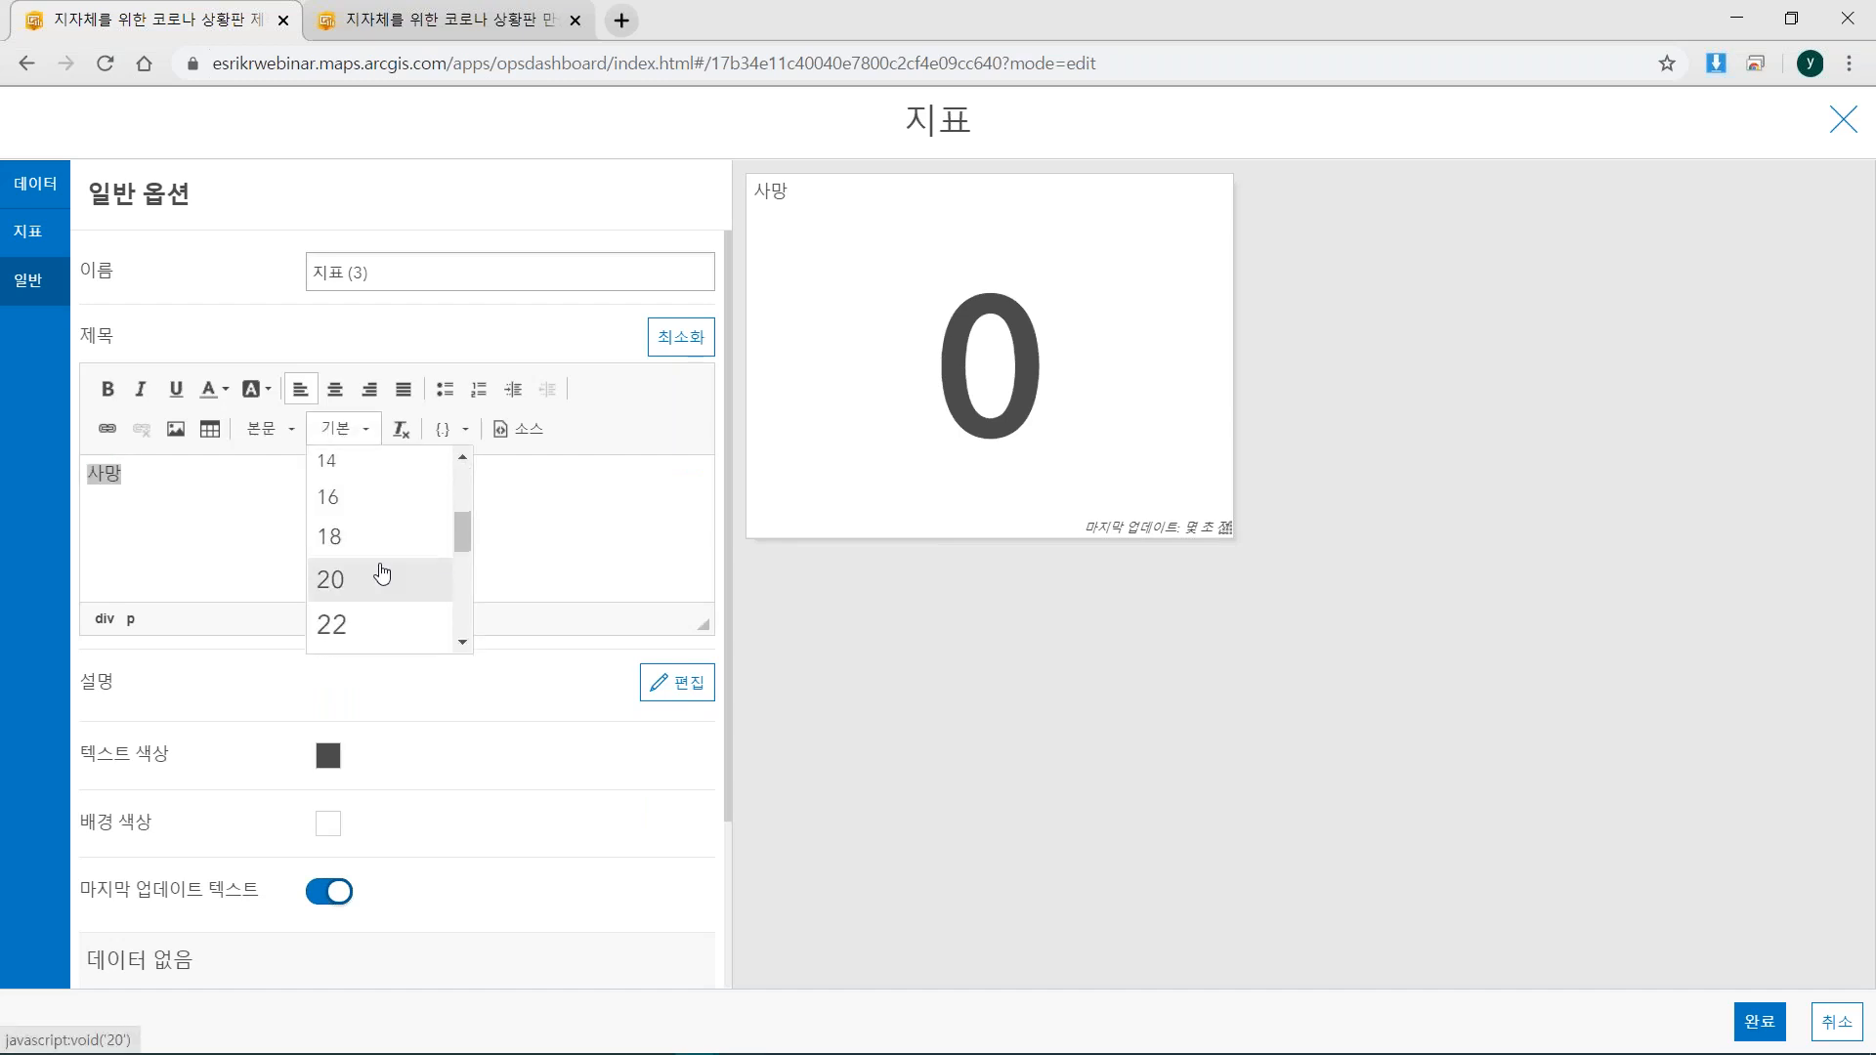
pyautogui.click(369, 631)
pyautogui.click(338, 390)
pyautogui.click(108, 388)
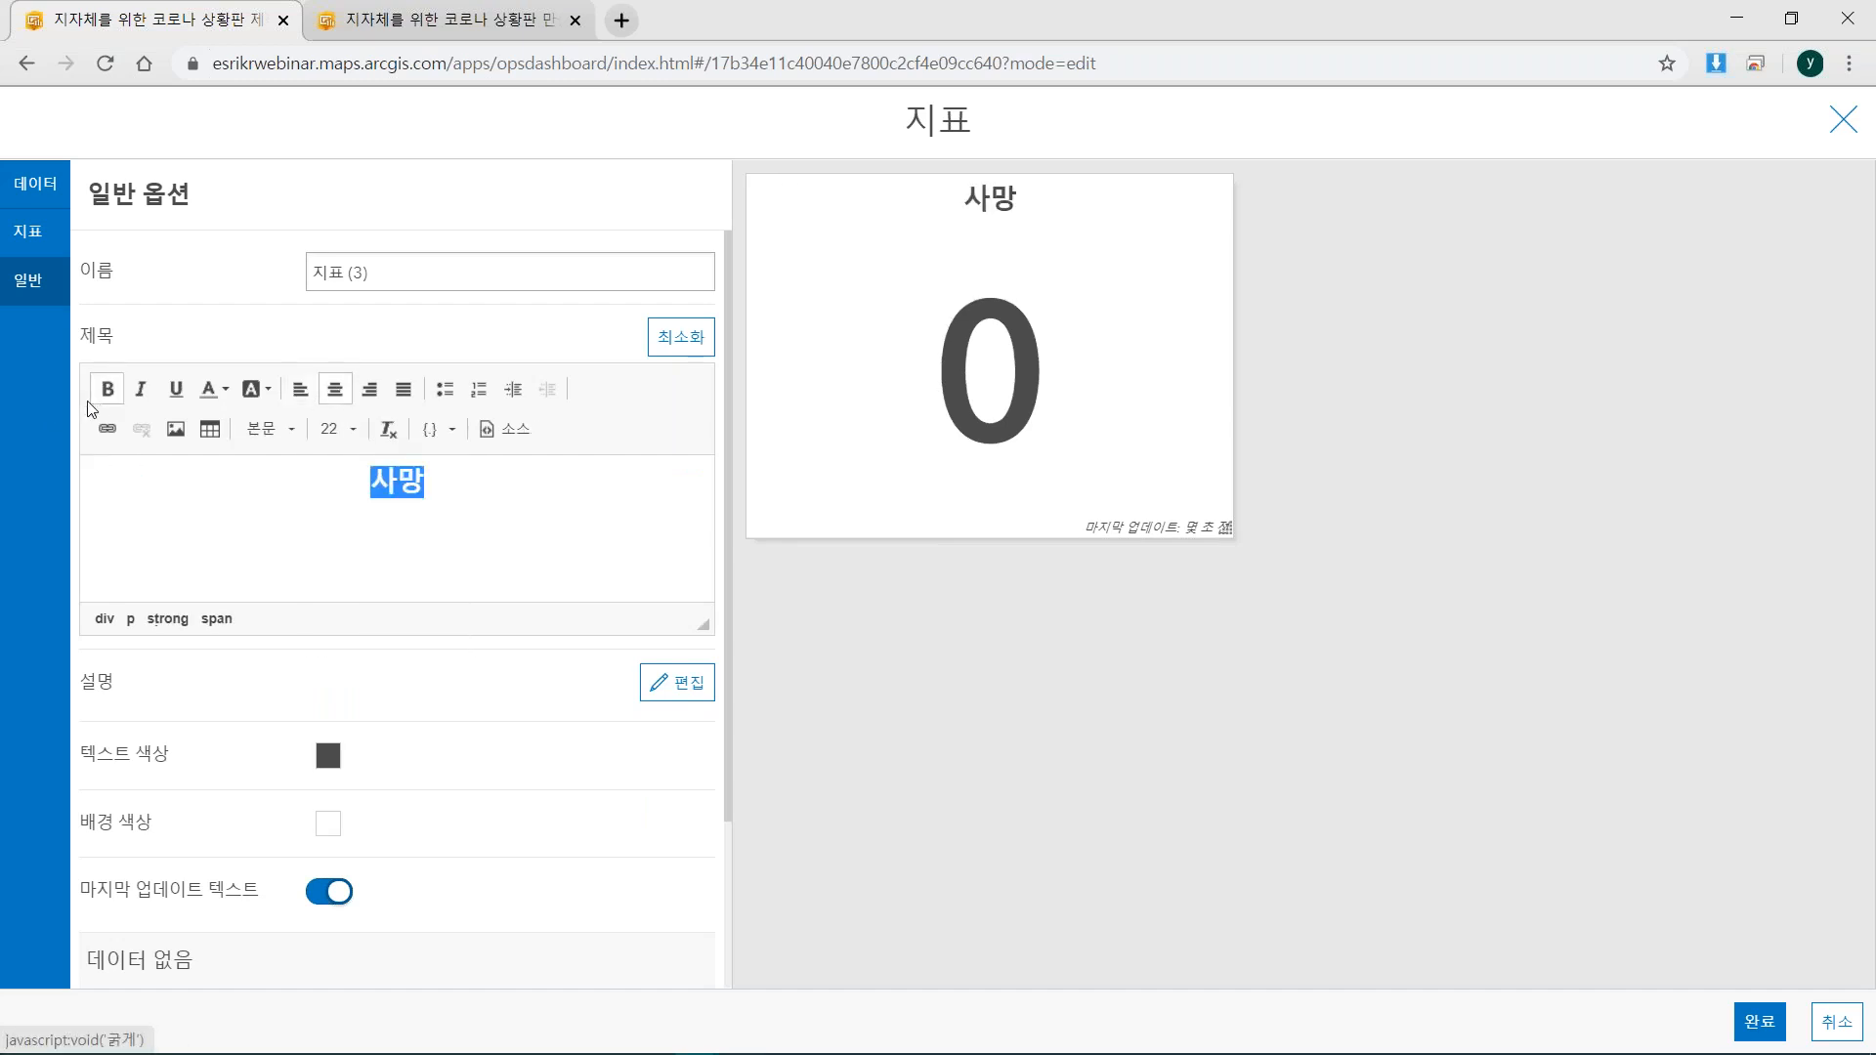
pyautogui.click(465, 503)
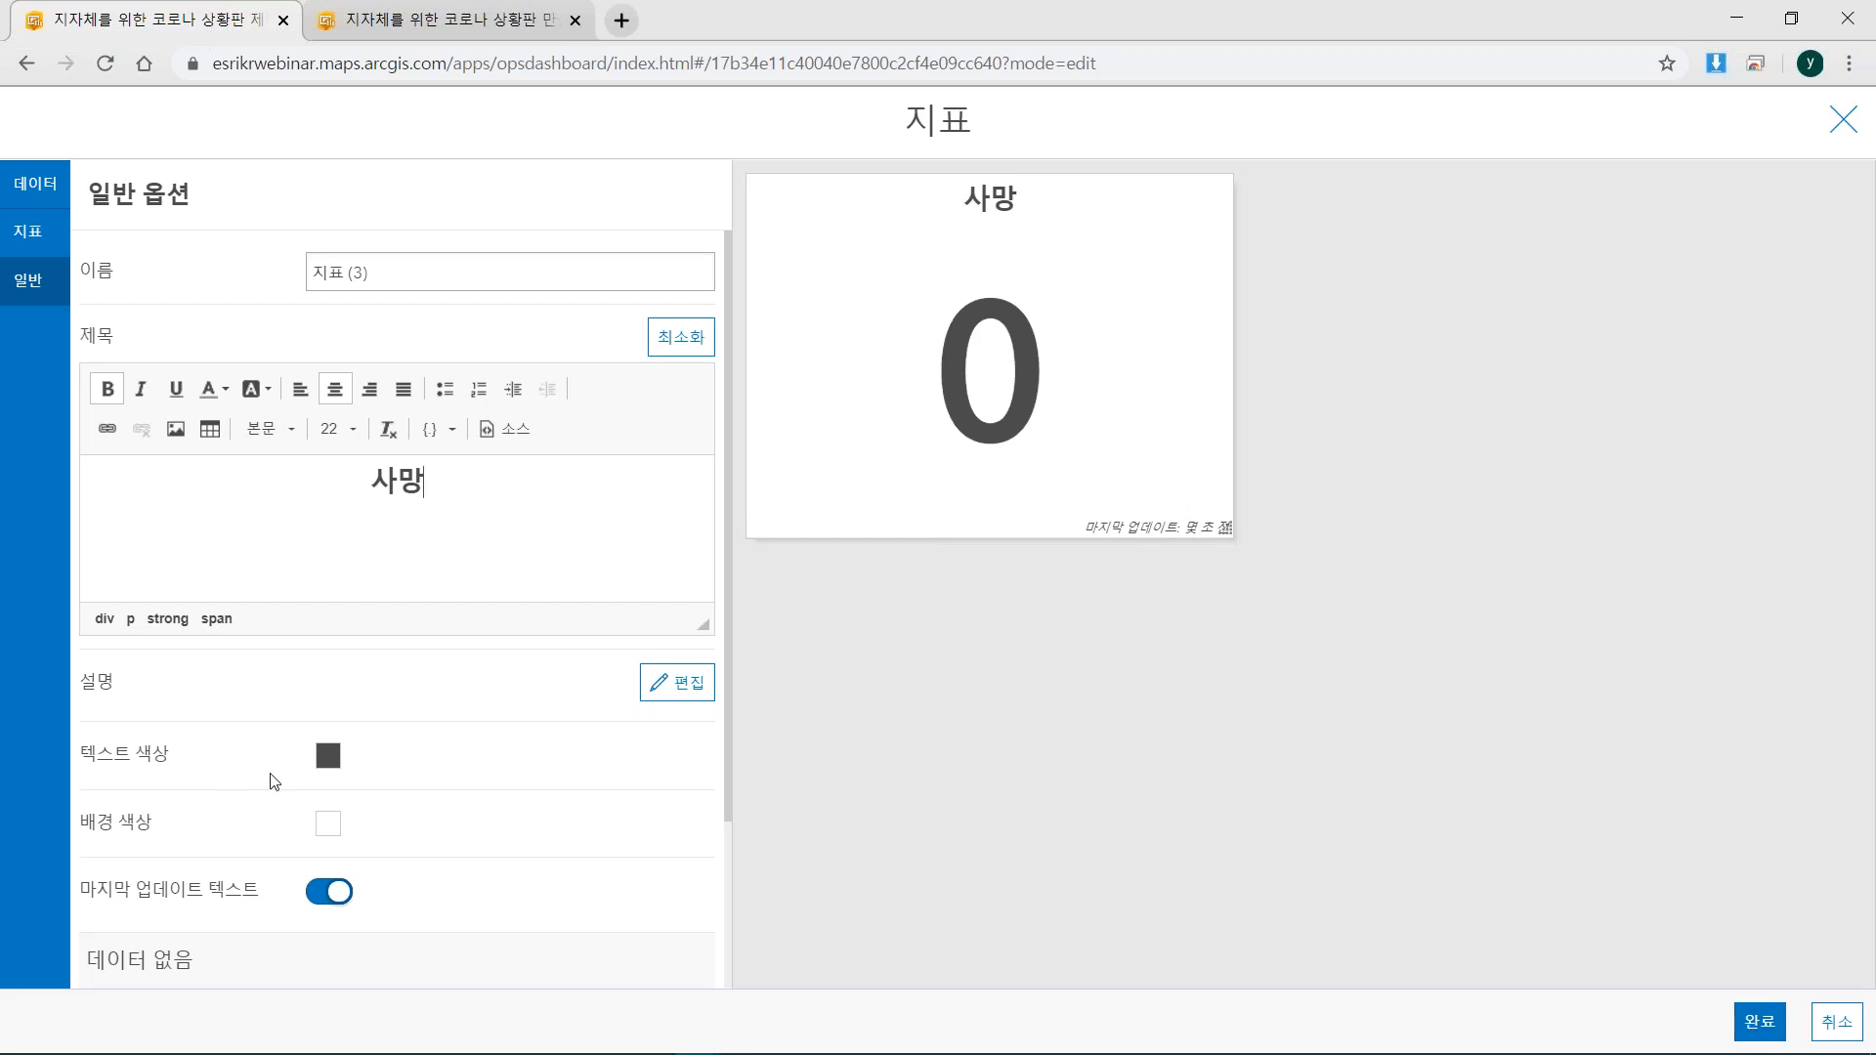
# Turn off the 사망 indicator's last update text (마지막 업데이트 텍스트) and dock it as a column beside the 퇴원 indicator.
pyautogui.click(323, 894)
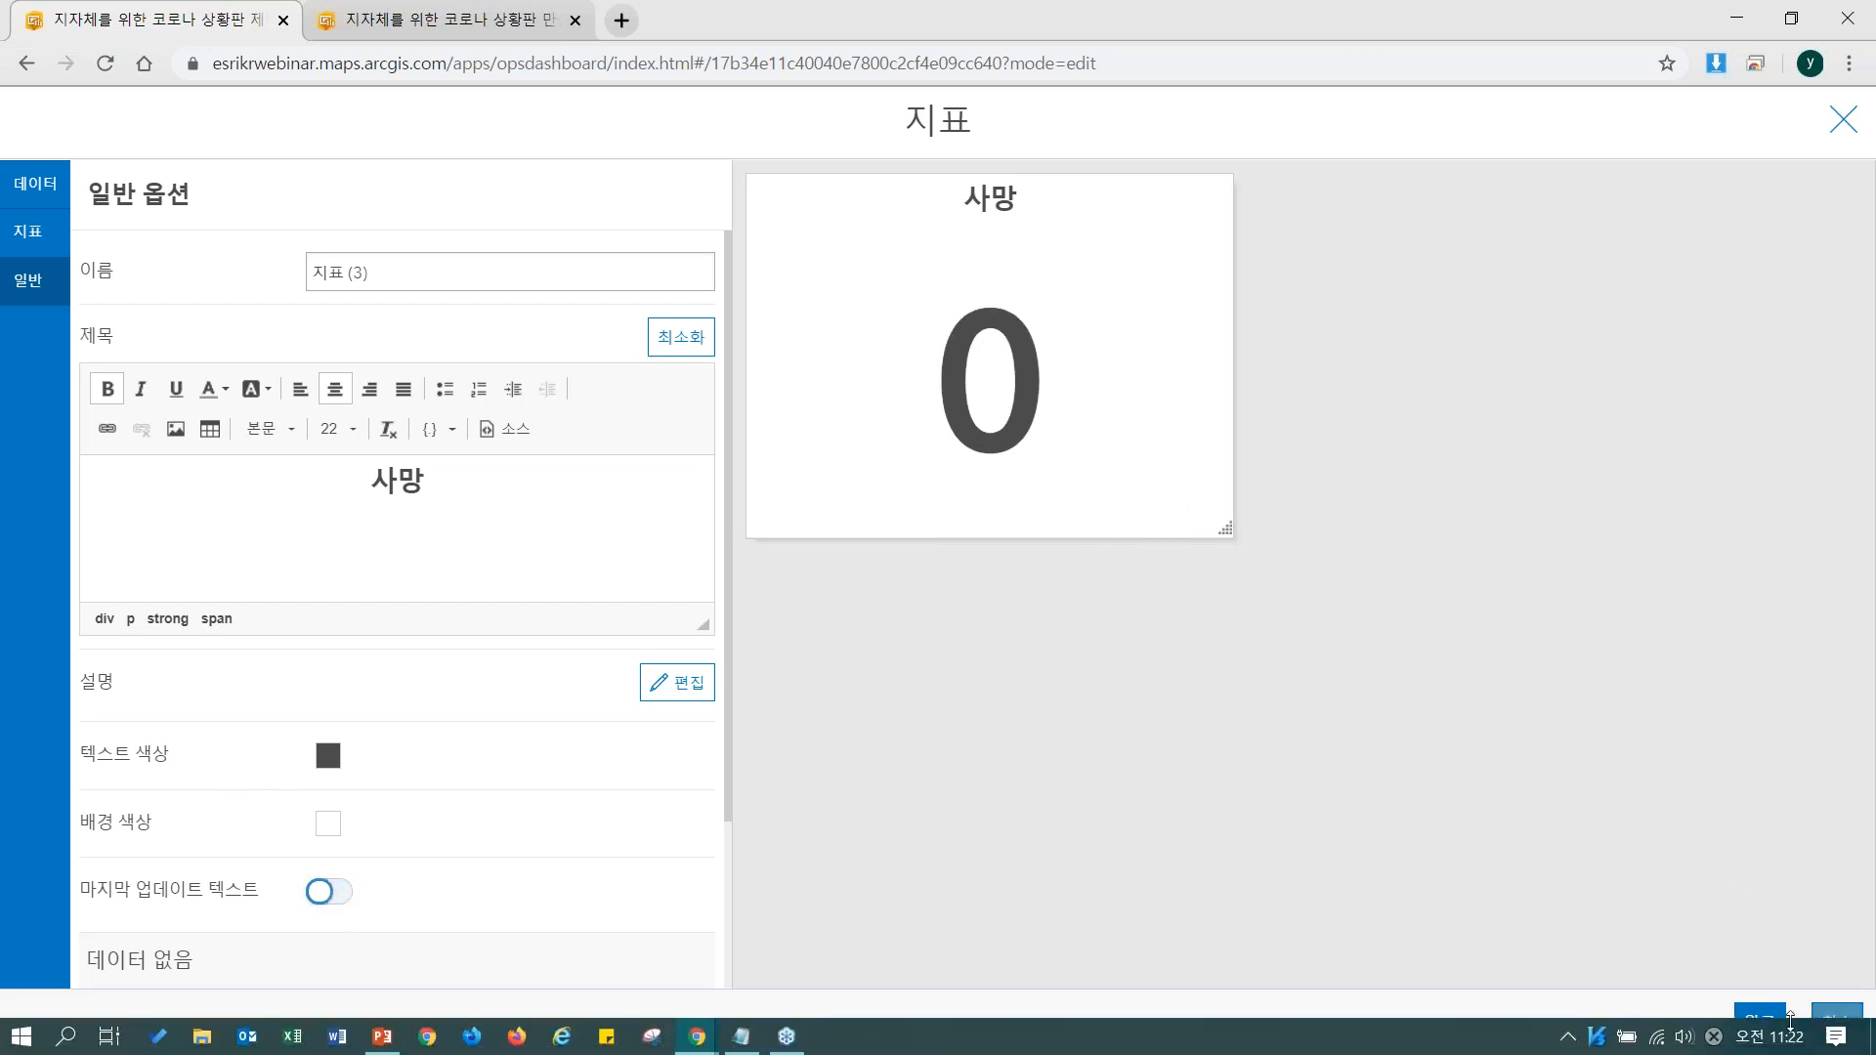
pyautogui.click(1760, 1021)
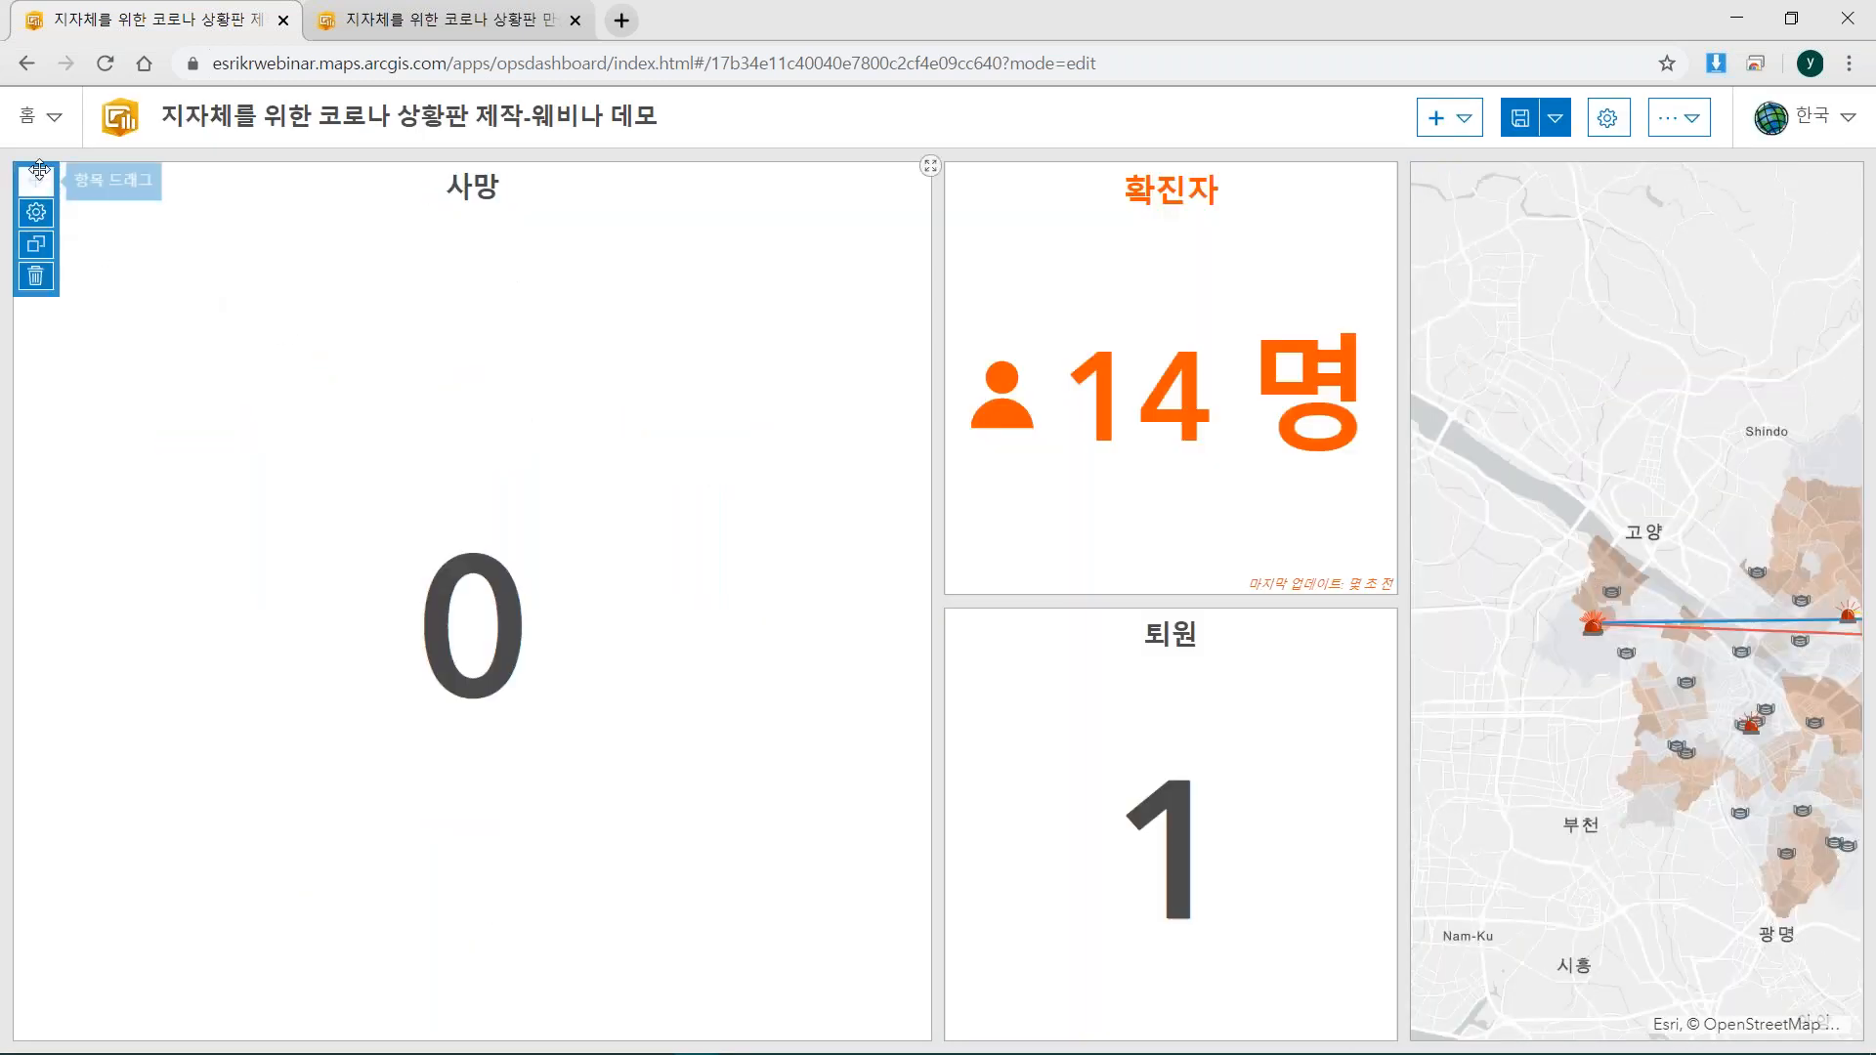
pyautogui.moveTo(39, 186); pyautogui.dragTo(1352, 823)
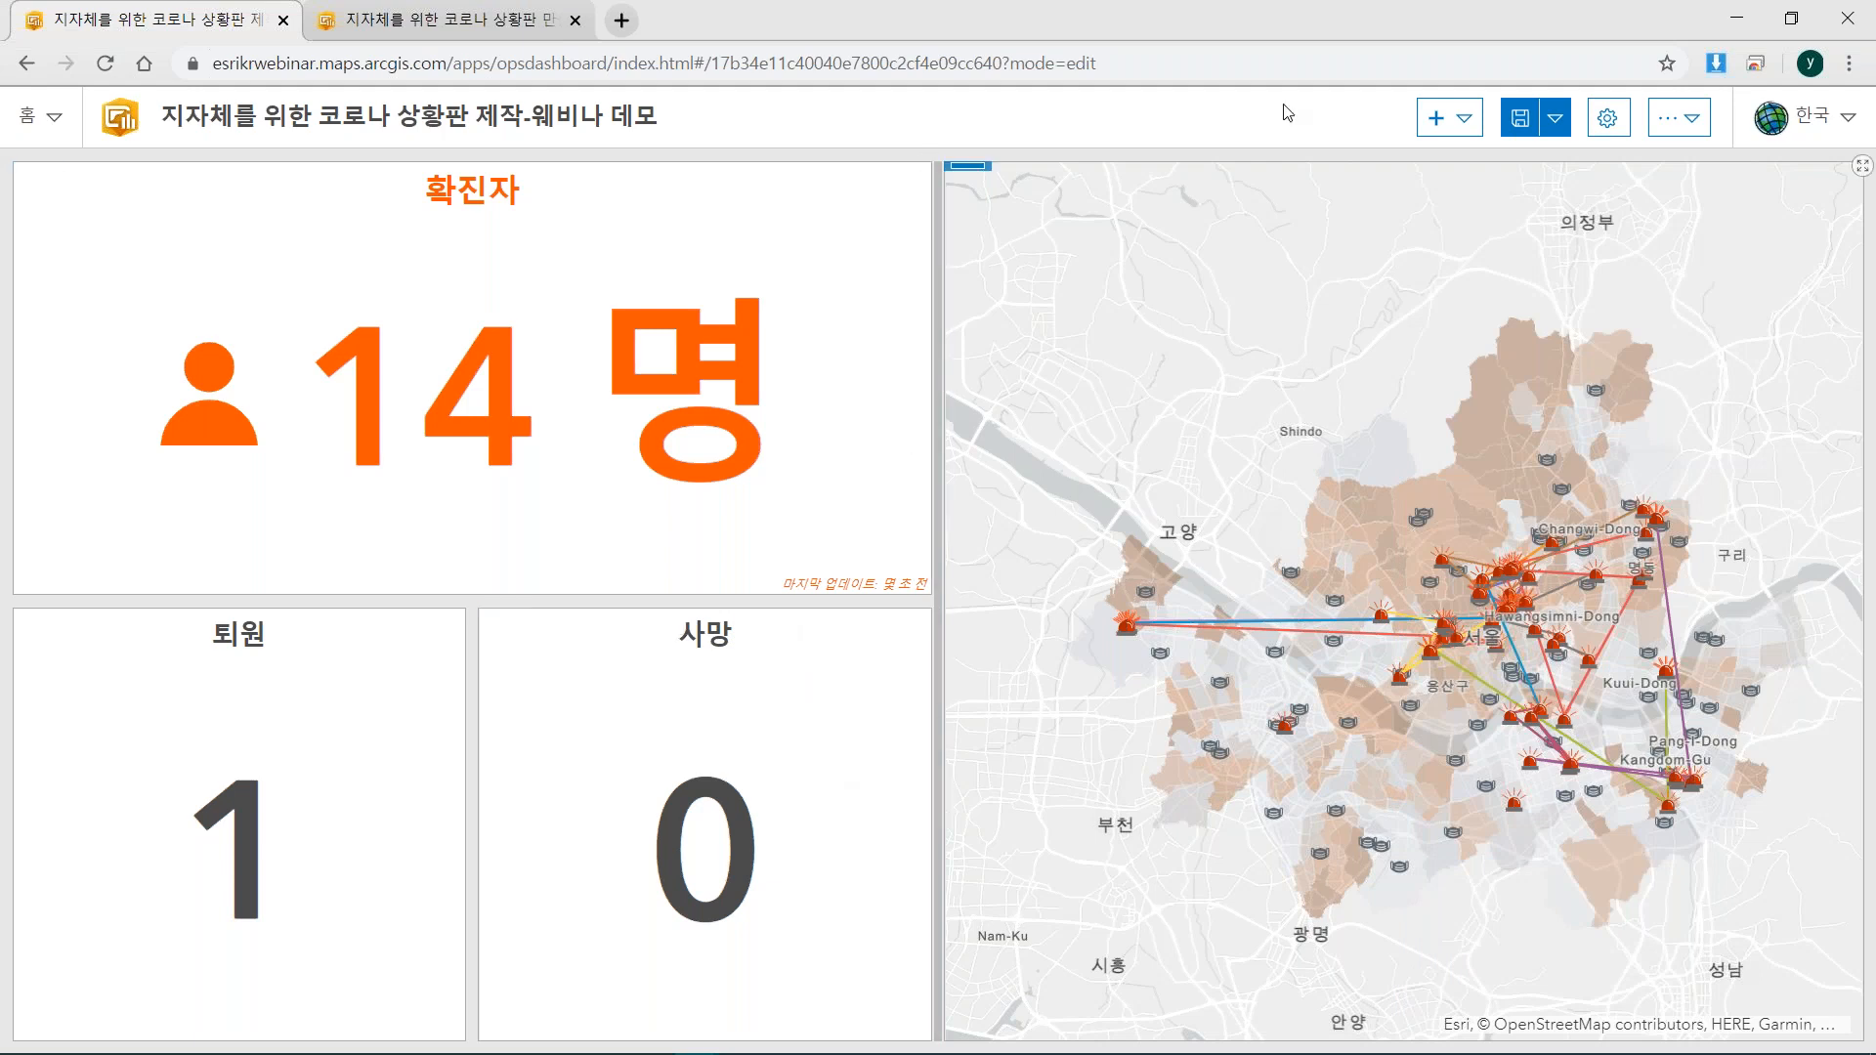
# Add a fourth indicator (지표) based on the 코로나 19 의심환자 layer.
pyautogui.click(1450, 117)
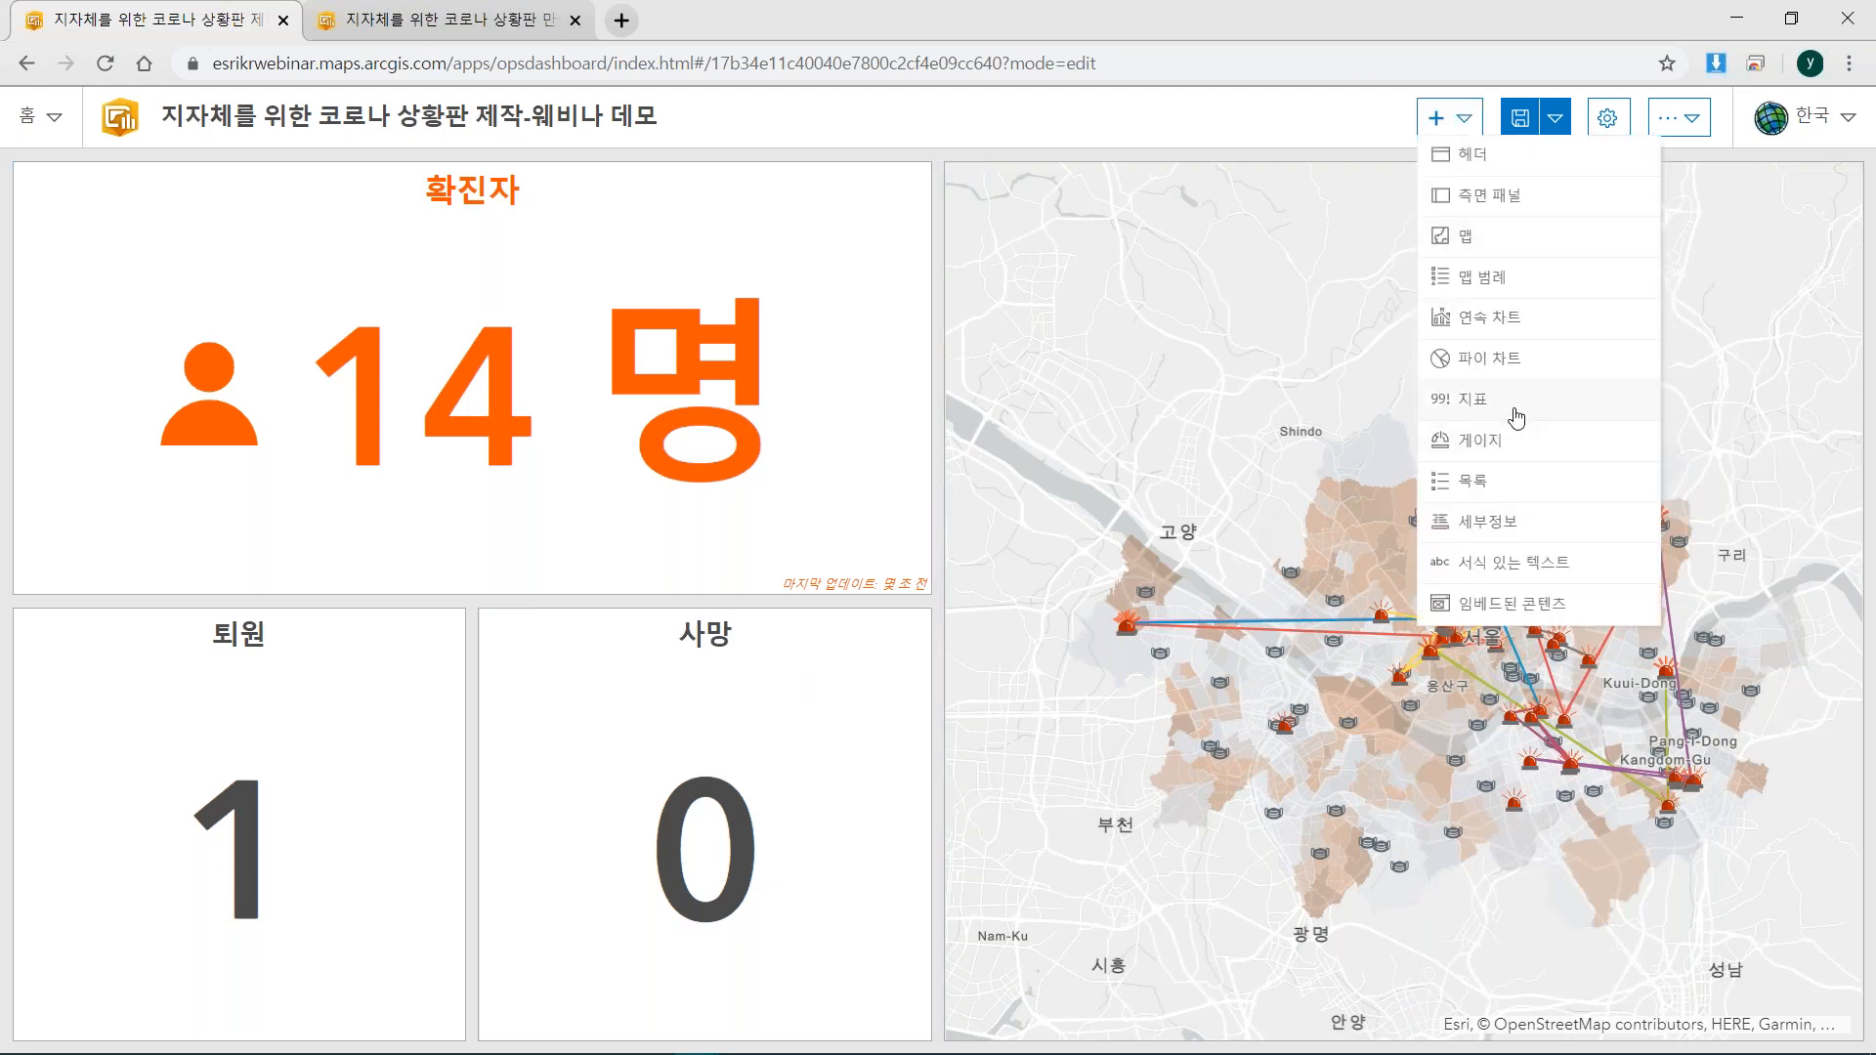
pyautogui.click(1516, 418)
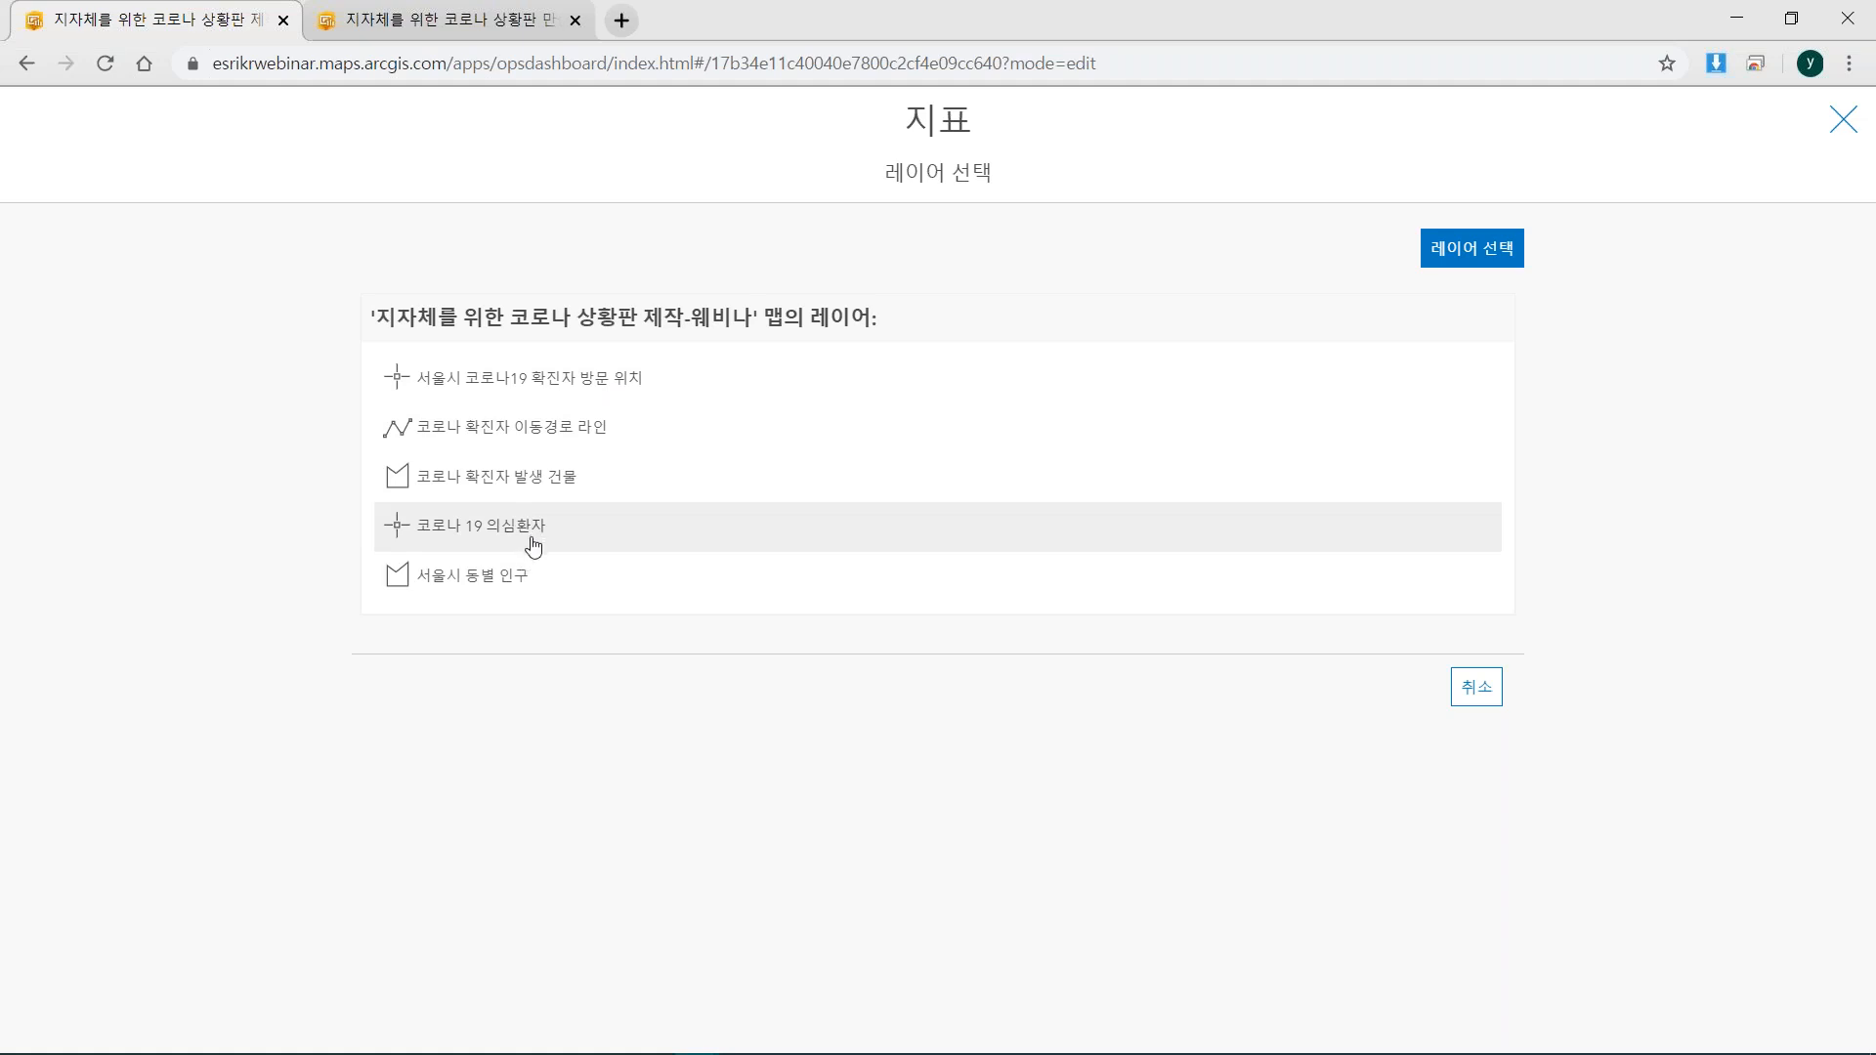
pyautogui.click(534, 545)
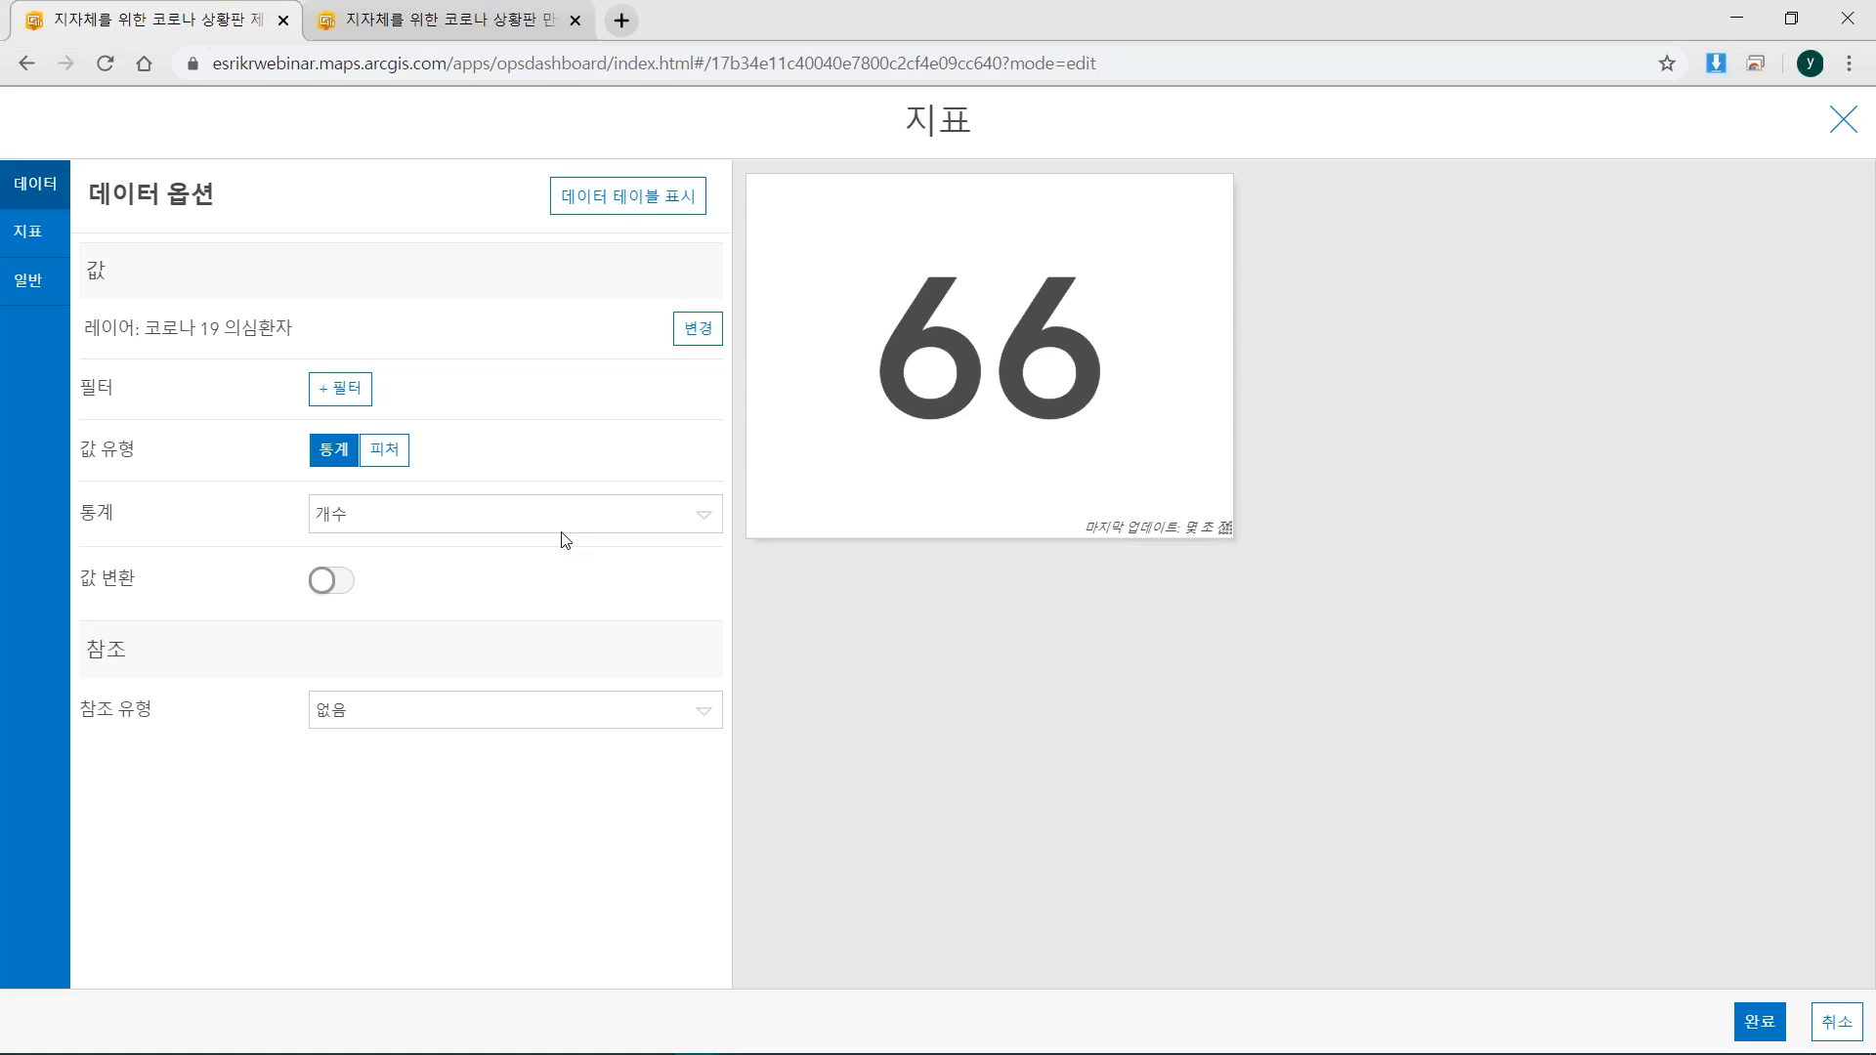
# Give the fourth indicator the title 자가격리, centred and bold at font size 22.
pyautogui.click(54, 291)
pyautogui.click(689, 344)
pyautogui.write('자가격리')
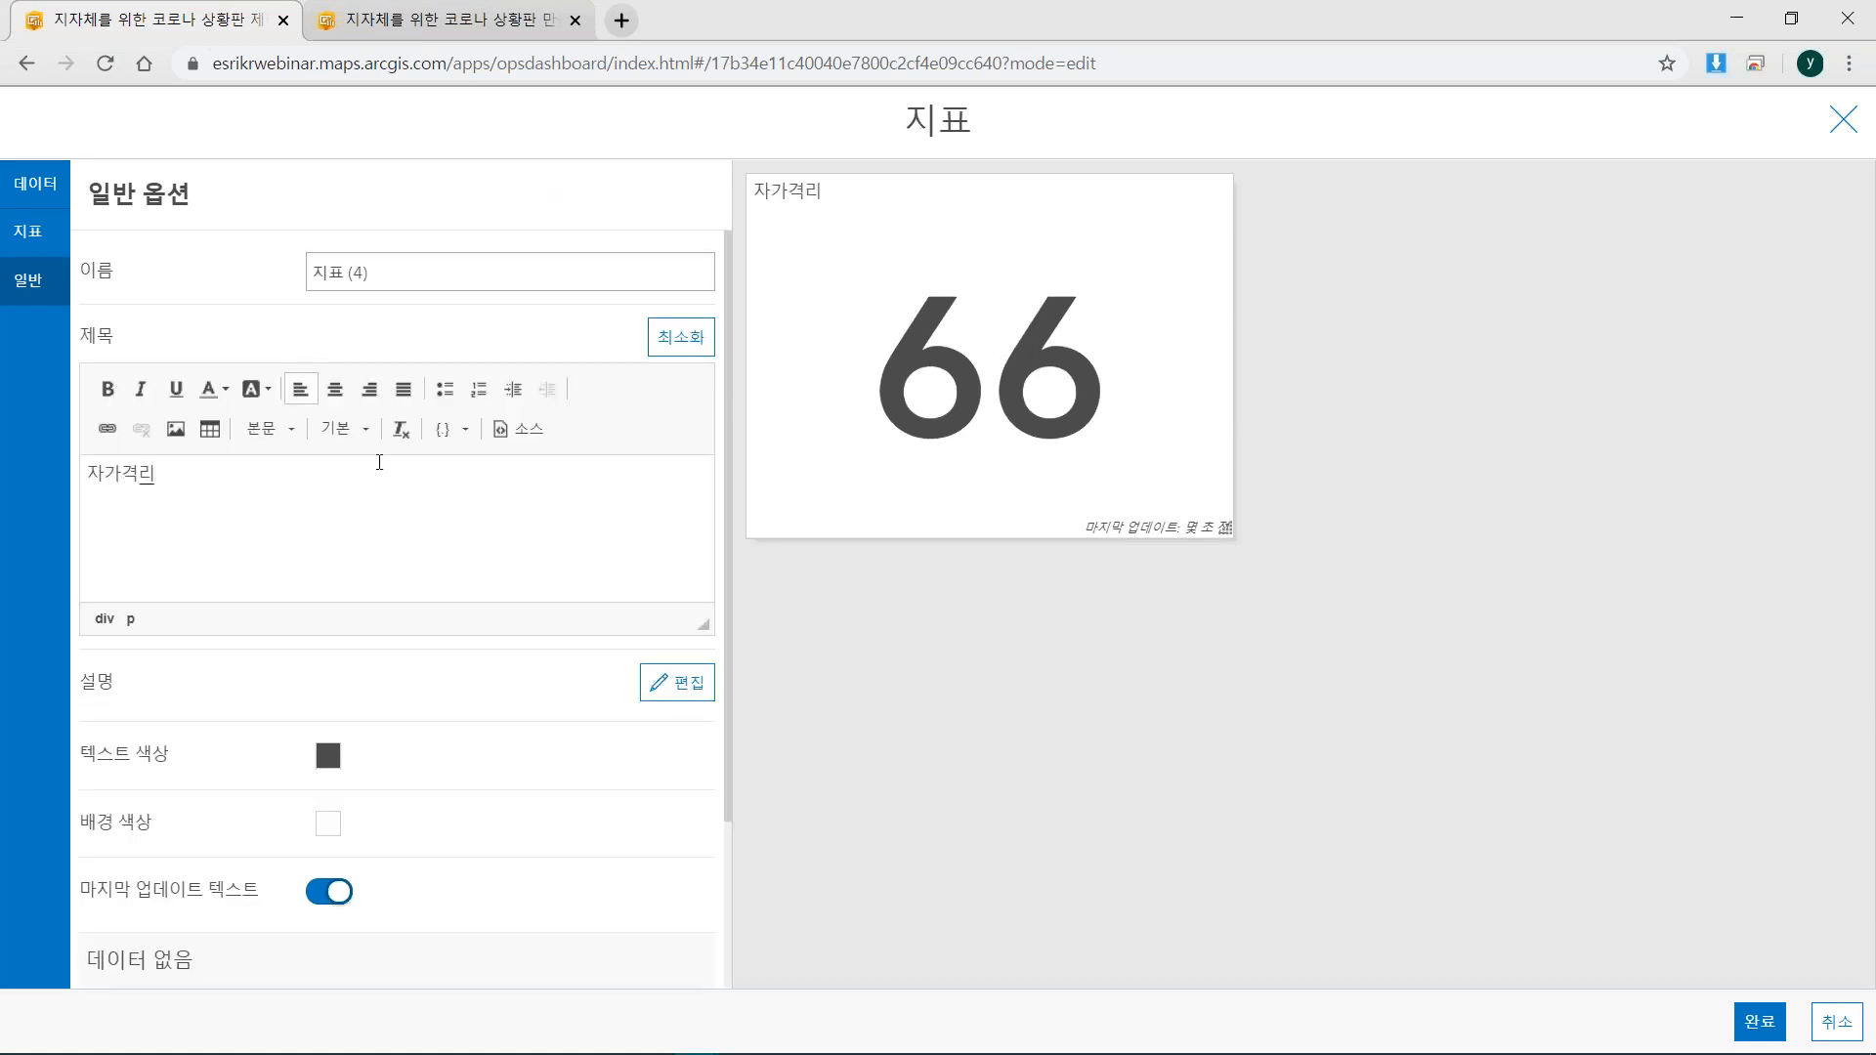
pyautogui.hotkey('ctrl', 'a')
pyautogui.click(335, 389)
pyautogui.click(343, 440)
pyautogui.scroll(-3, 356, 567)
pyautogui.click(348, 632)
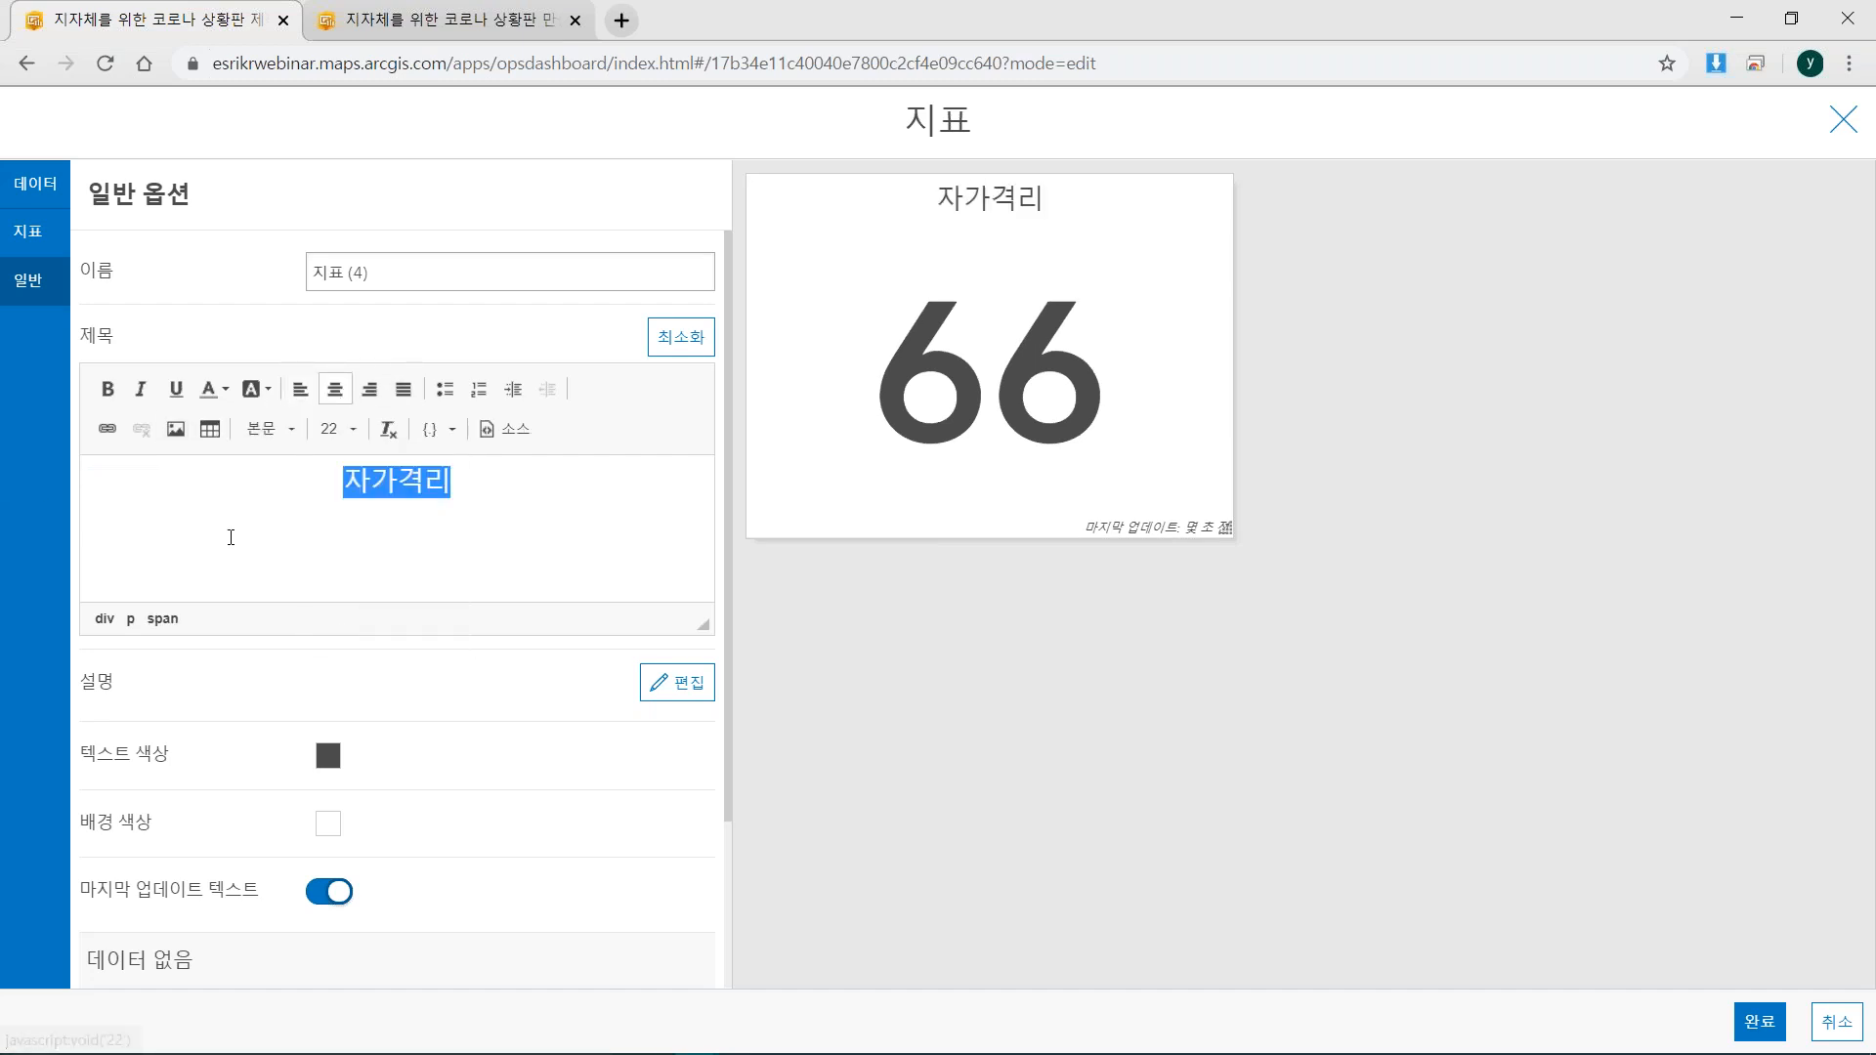
pyautogui.click(107, 389)
# Set the 자가격리 indicator's text colour to bright purple, turn off its last update text (마지막 업데이트 텍스트) and place it on the dashboard.
pyautogui.click(327, 758)
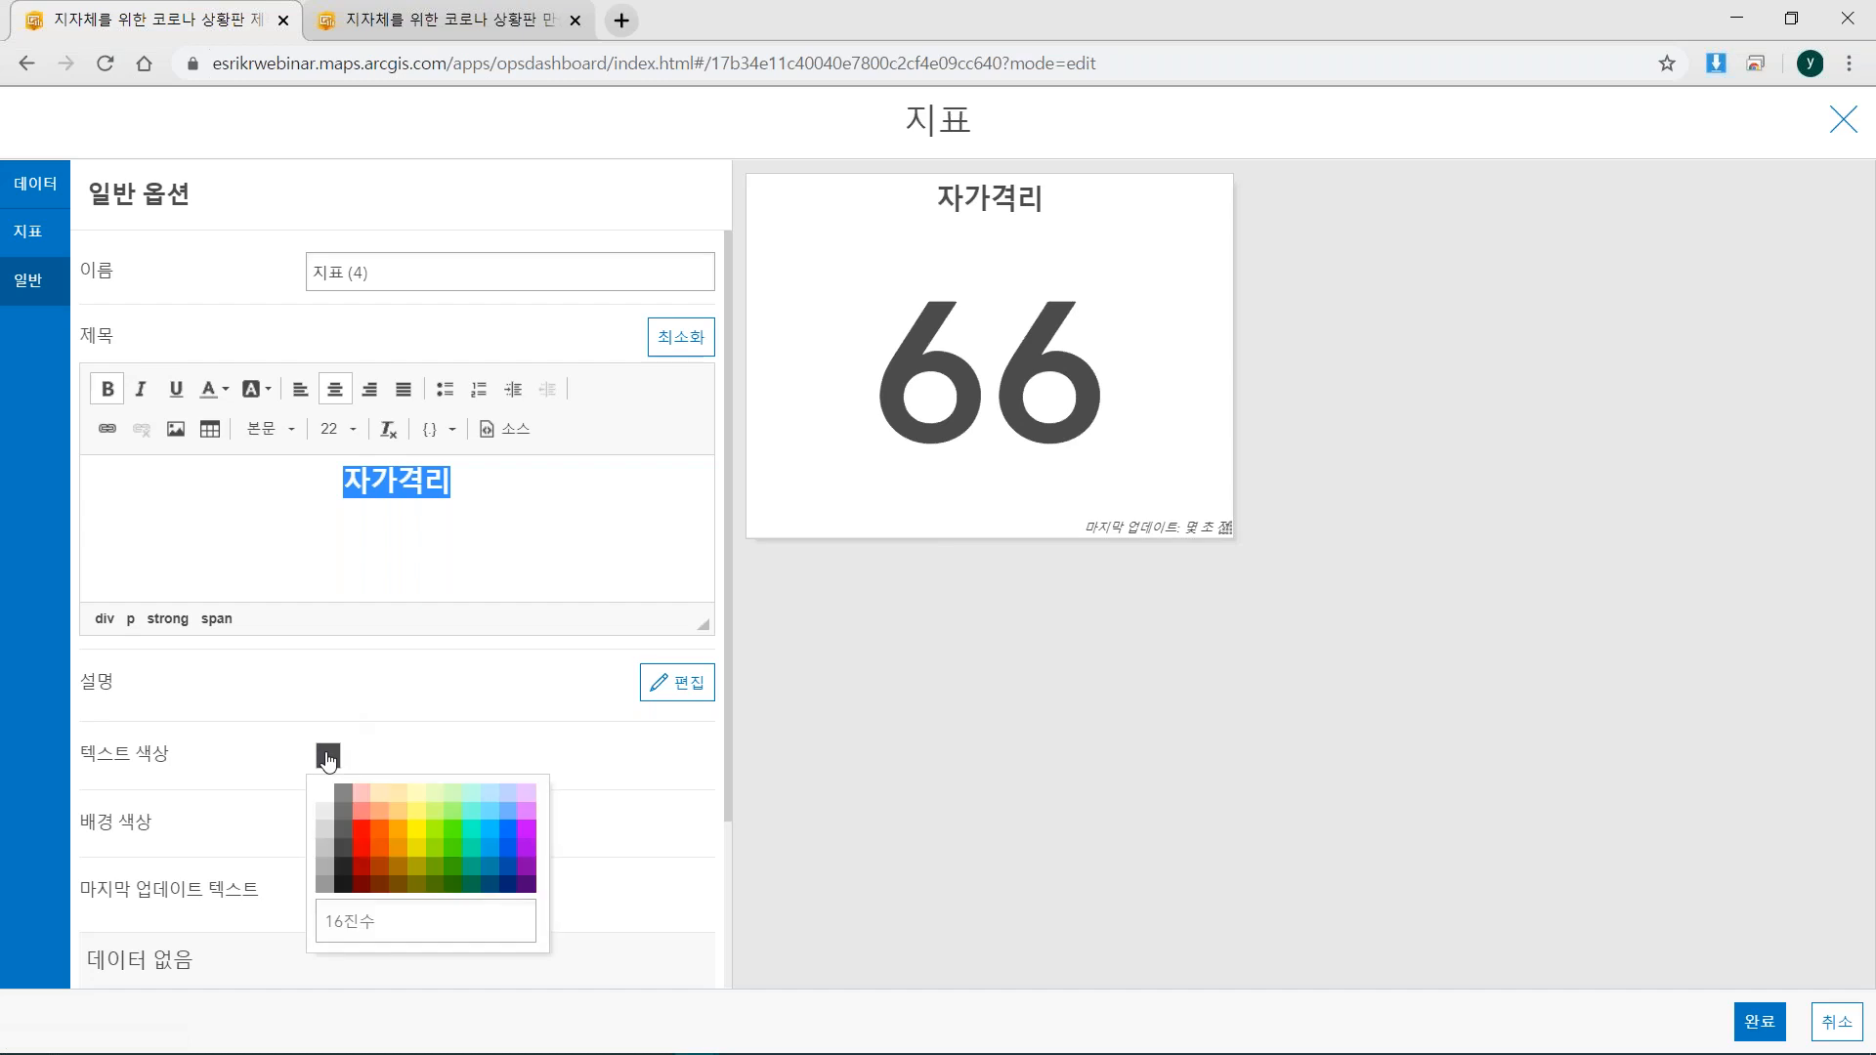
pyautogui.click(527, 833)
pyautogui.click(566, 541)
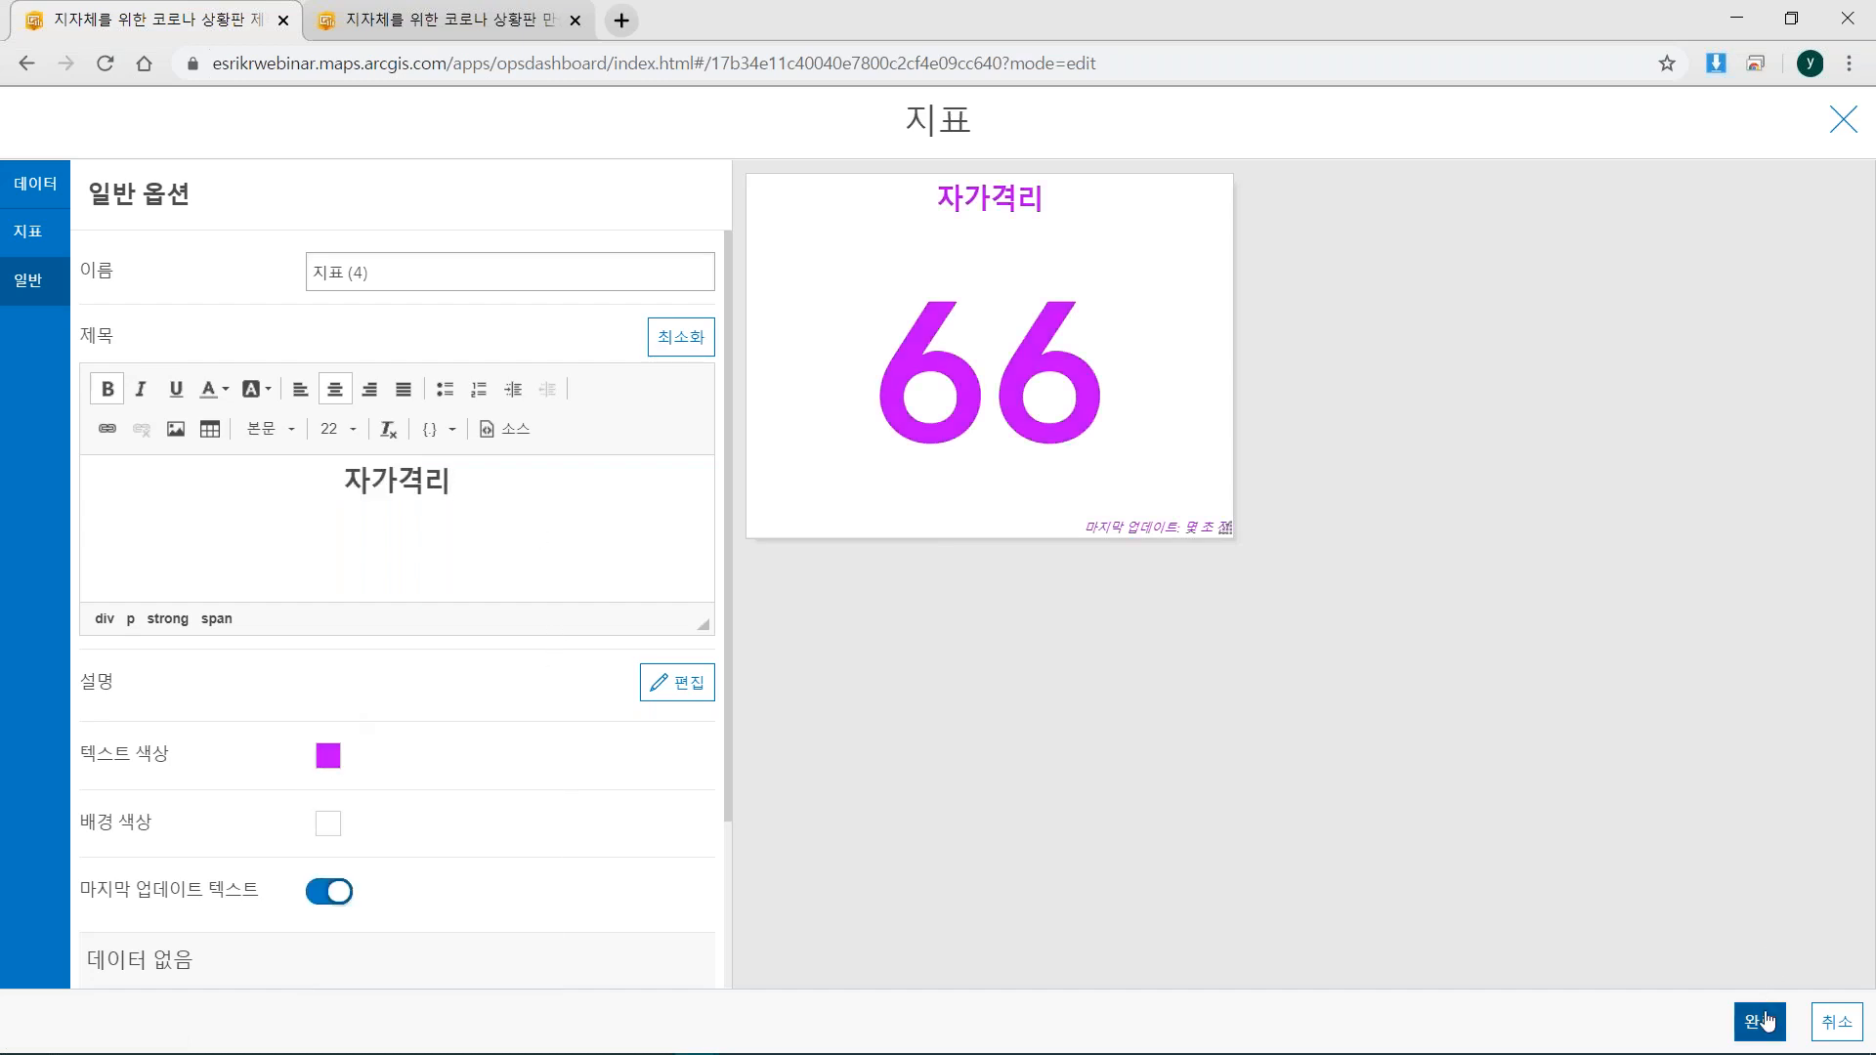
pyautogui.click(339, 895)
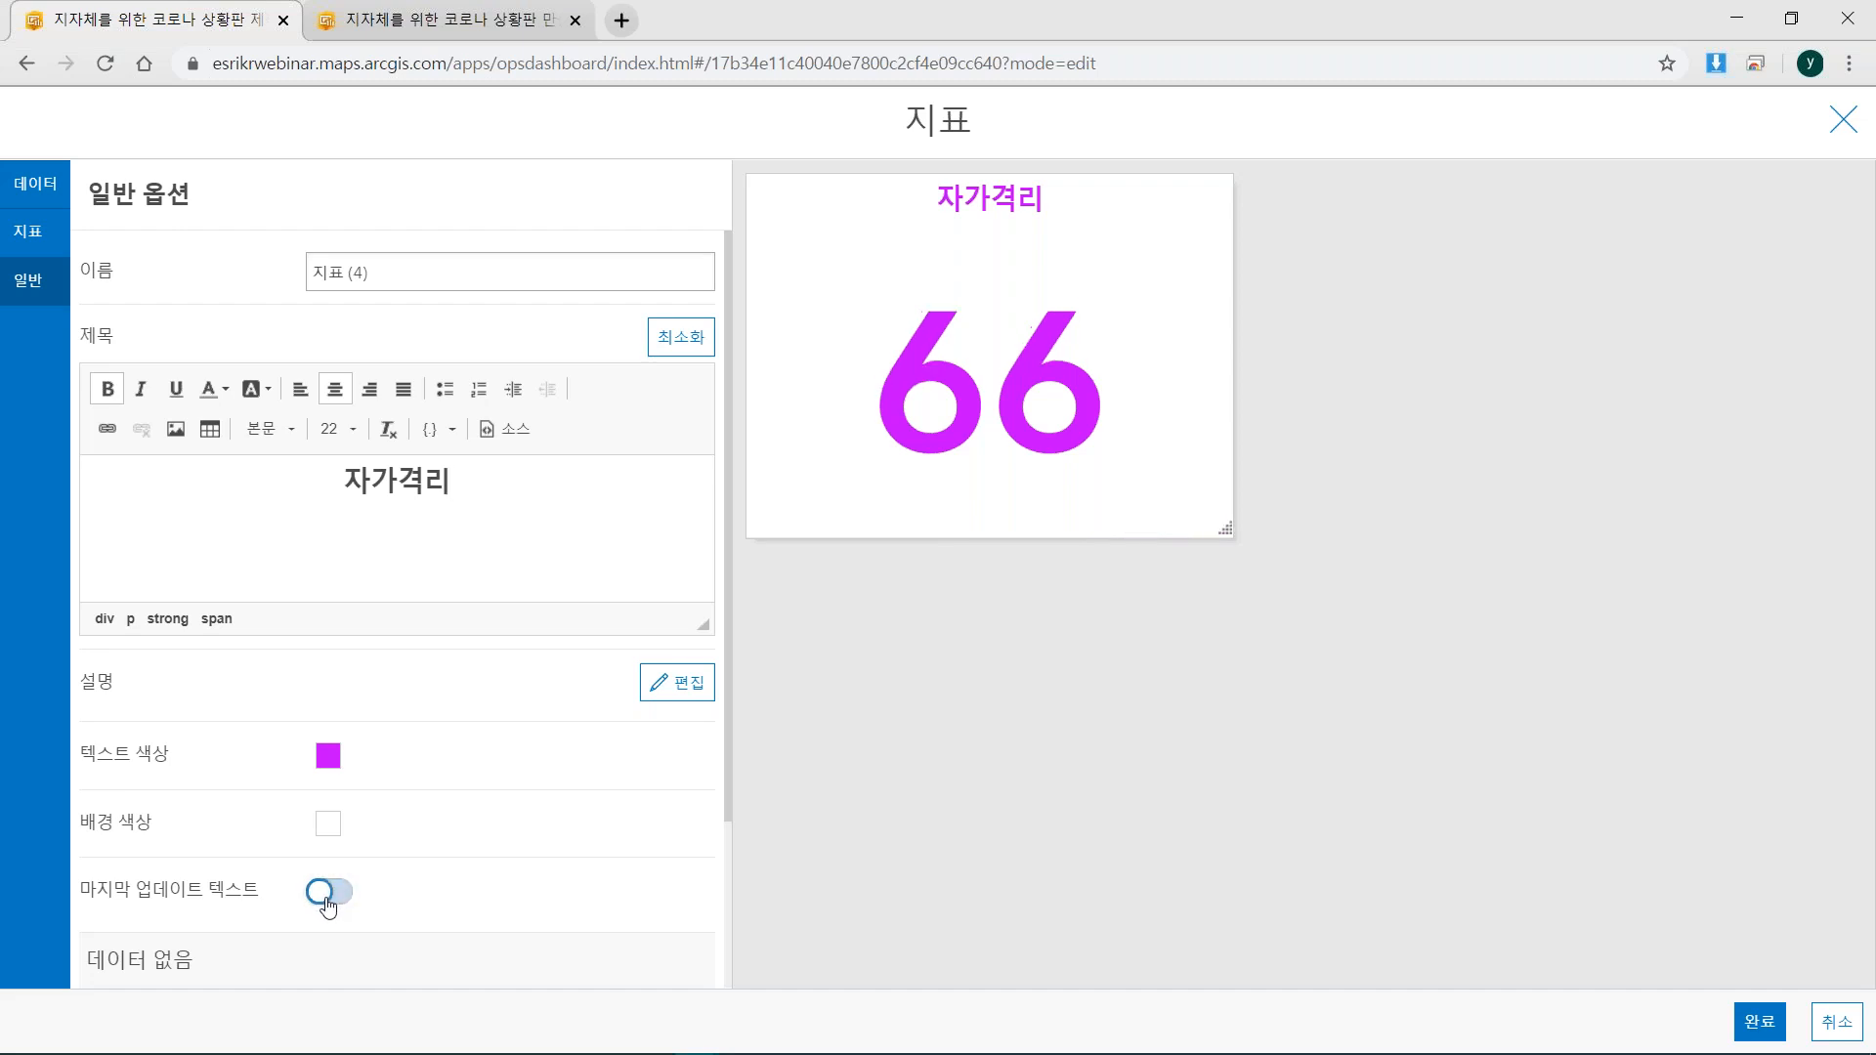
pyautogui.click(1761, 1022)
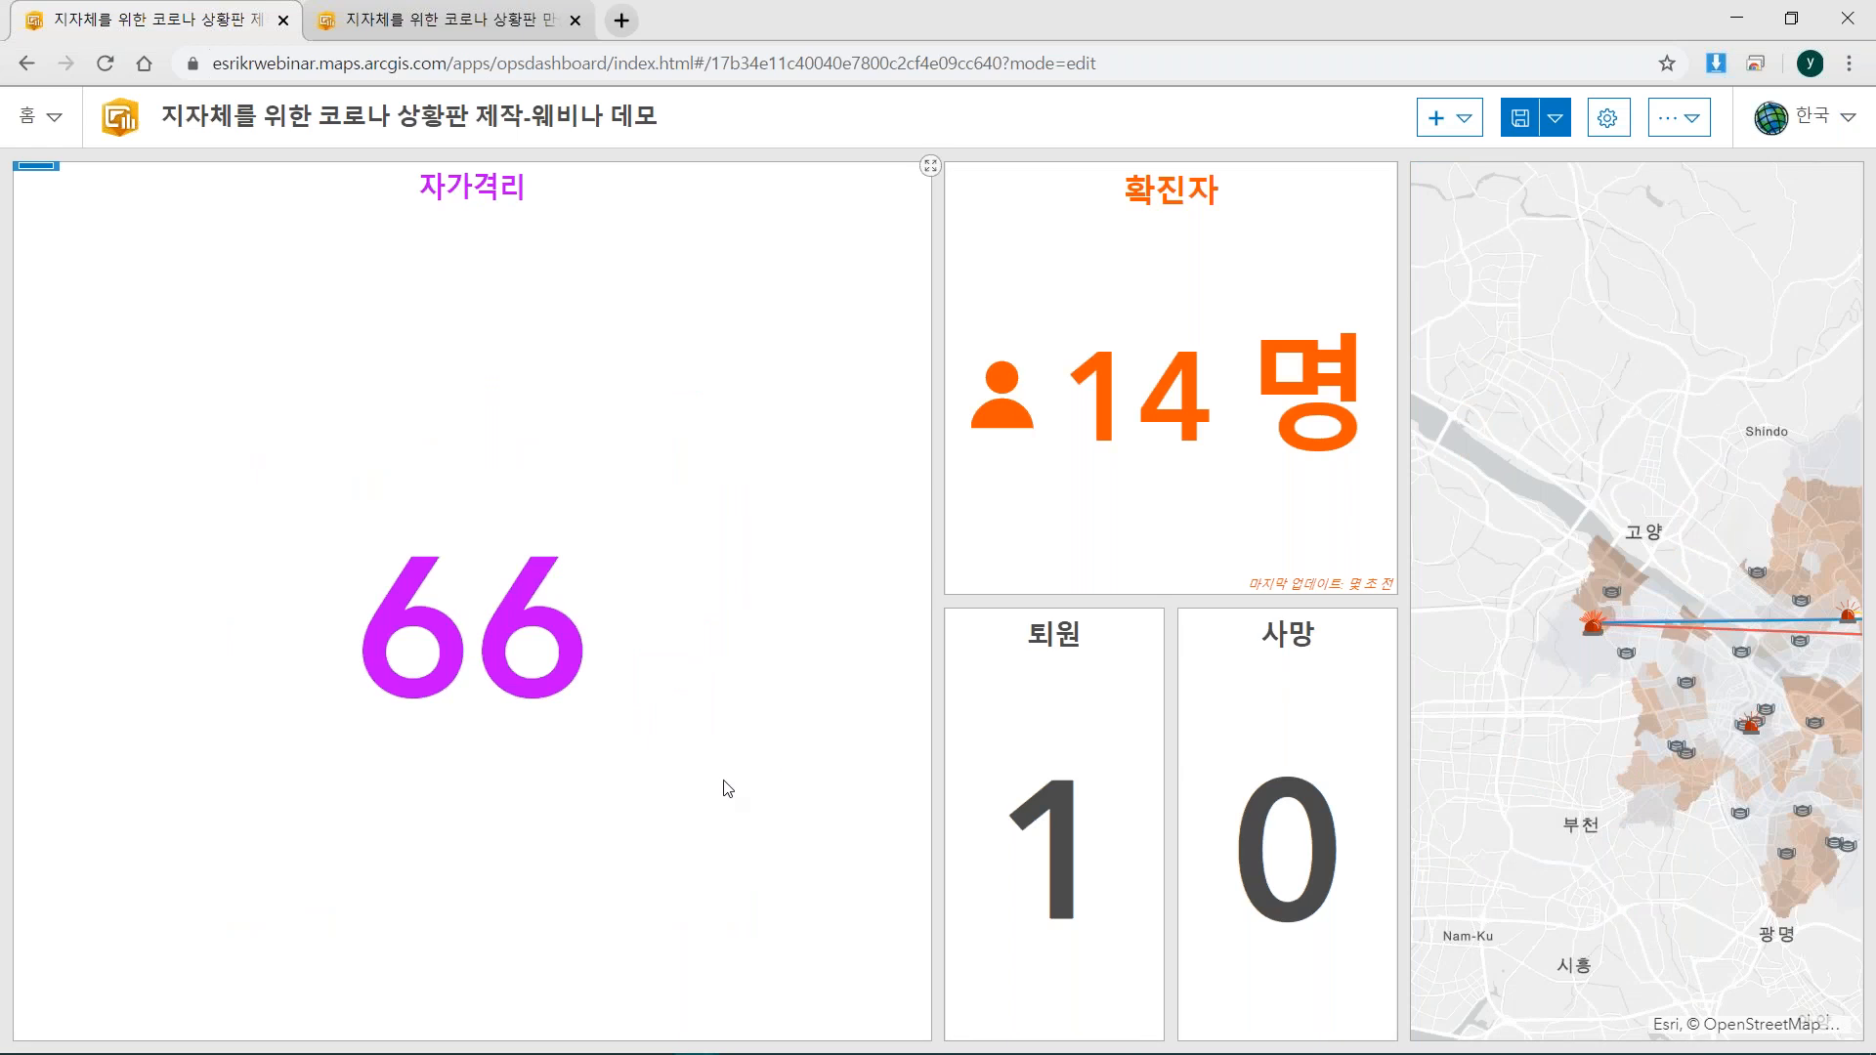
# Dock the 자가격리 indicator as a column after the 사망 indicator, in the row beneath 확진자.
pyautogui.moveTo(41, 200)
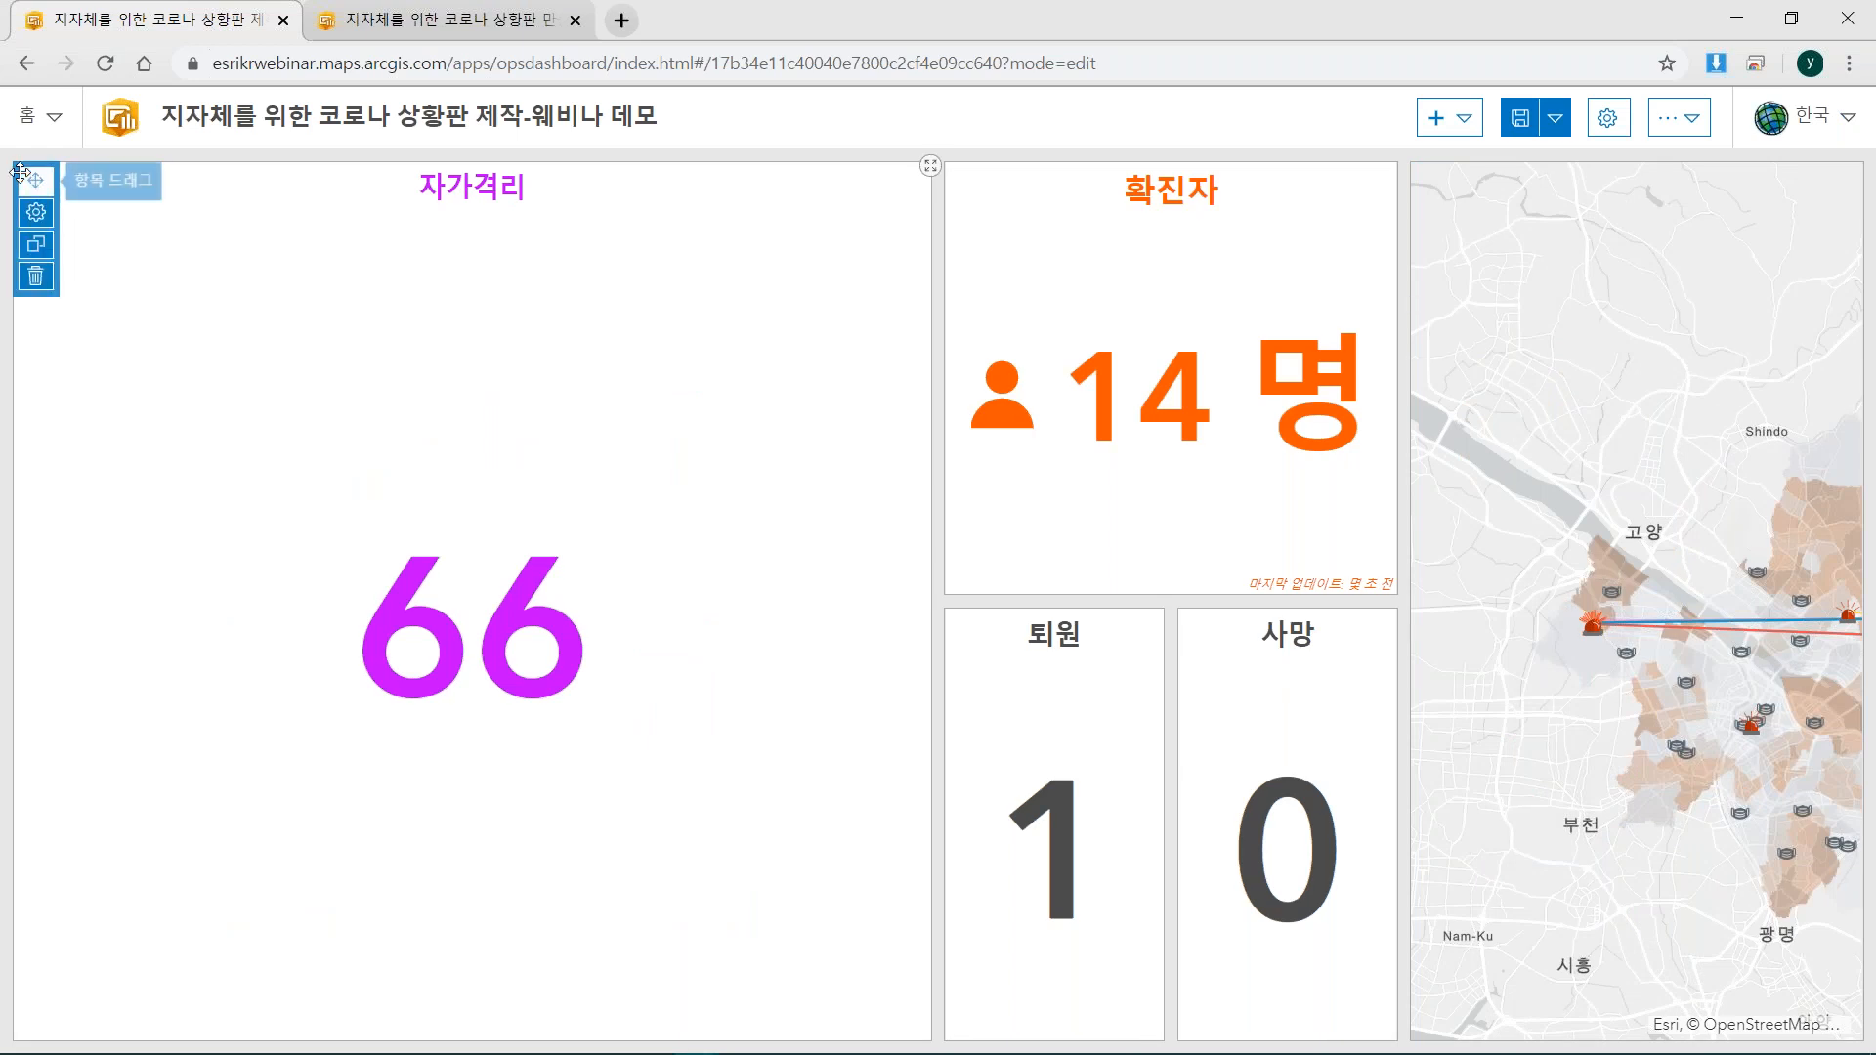
pyautogui.moveTo(39, 196); pyautogui.dragTo(363, 362)
pyautogui.moveTo(39, 183)
pyautogui.moveTo(38, 184); pyautogui.dragTo(1374, 825)
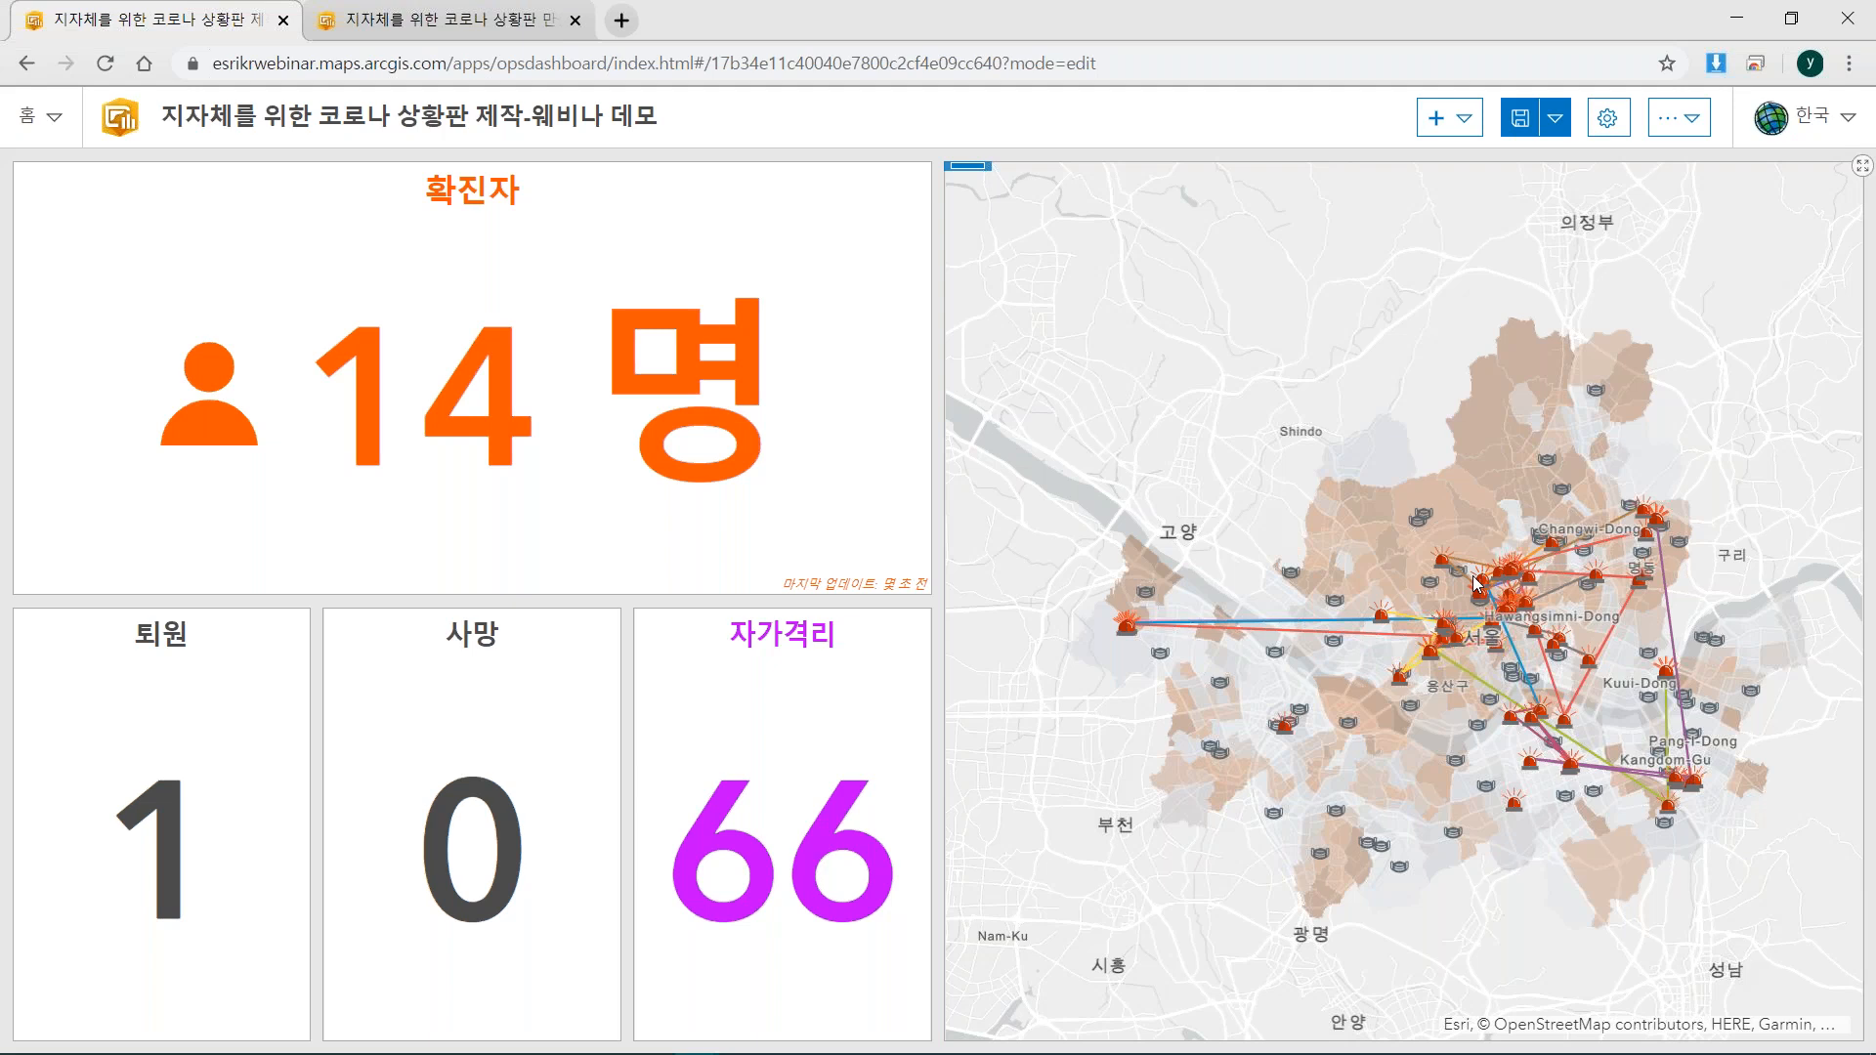
# Add a serial chart (연속 차트) based on the 코로나 확진자 이동경로 라인 layer.
pyautogui.click(1448, 121)
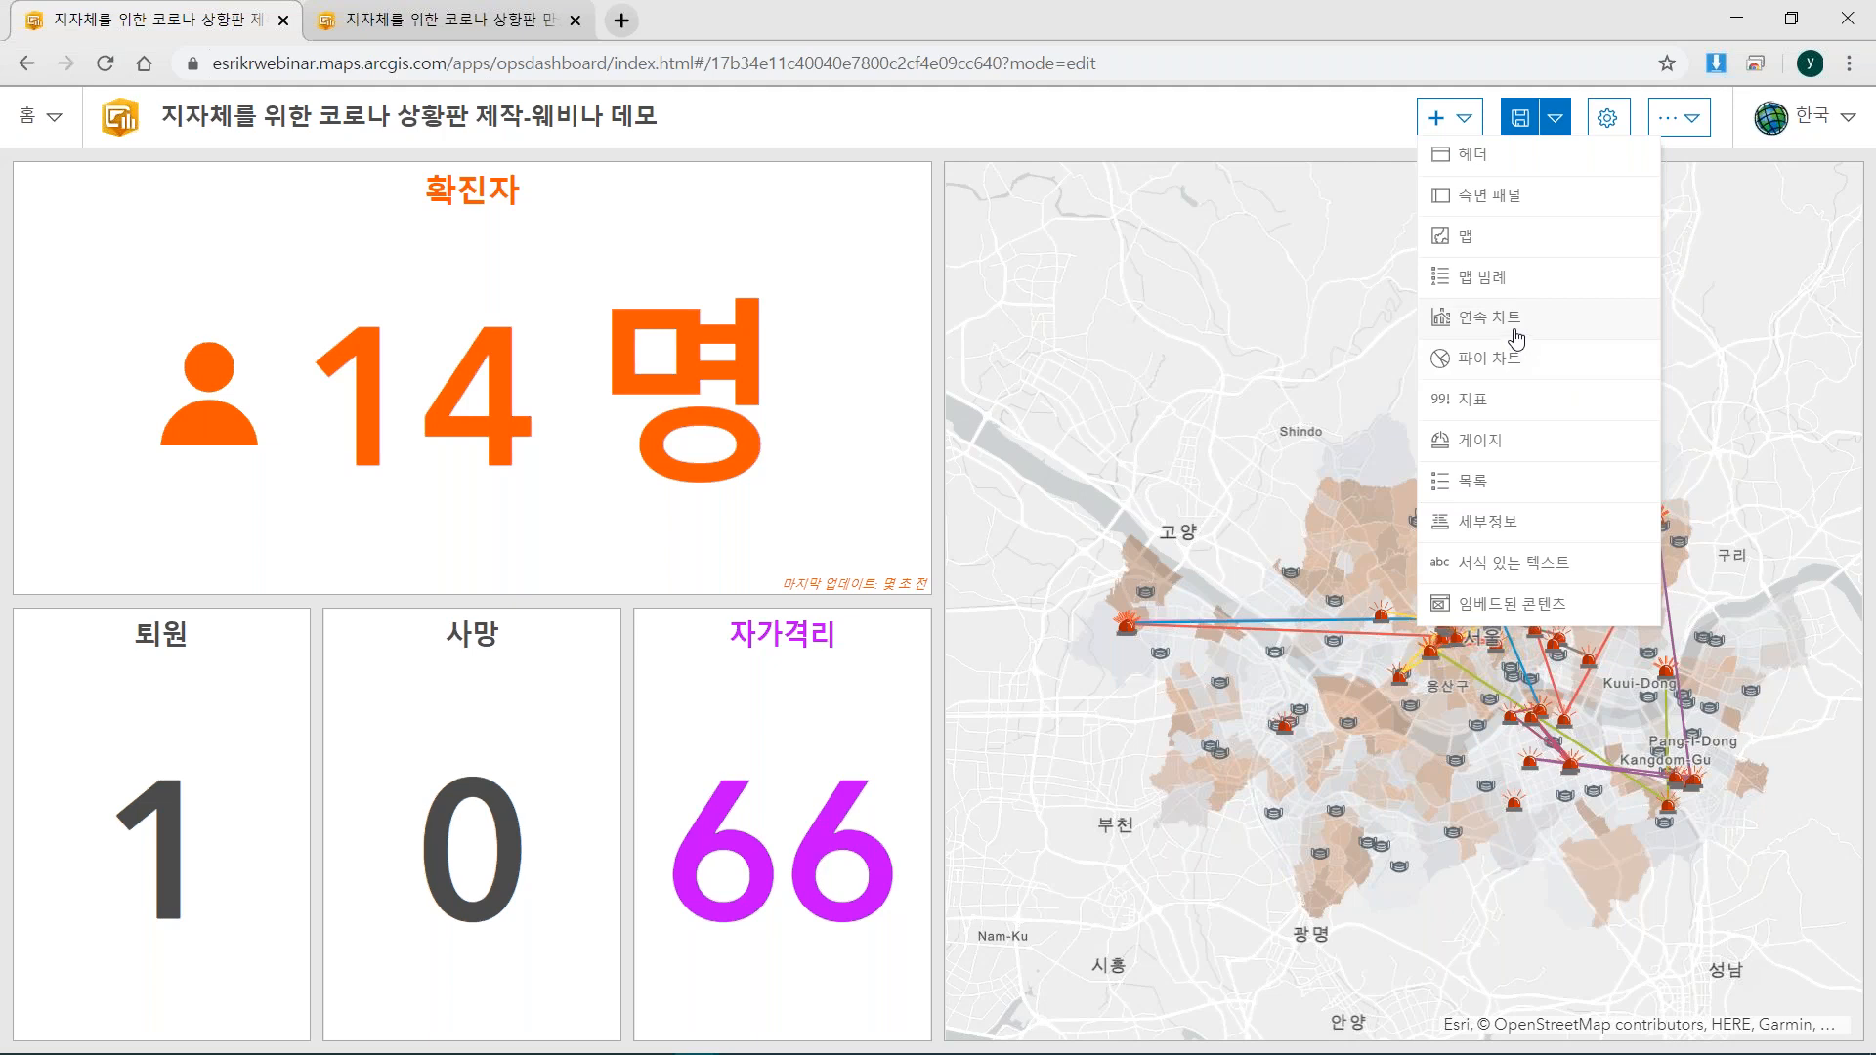
pyautogui.click(1515, 332)
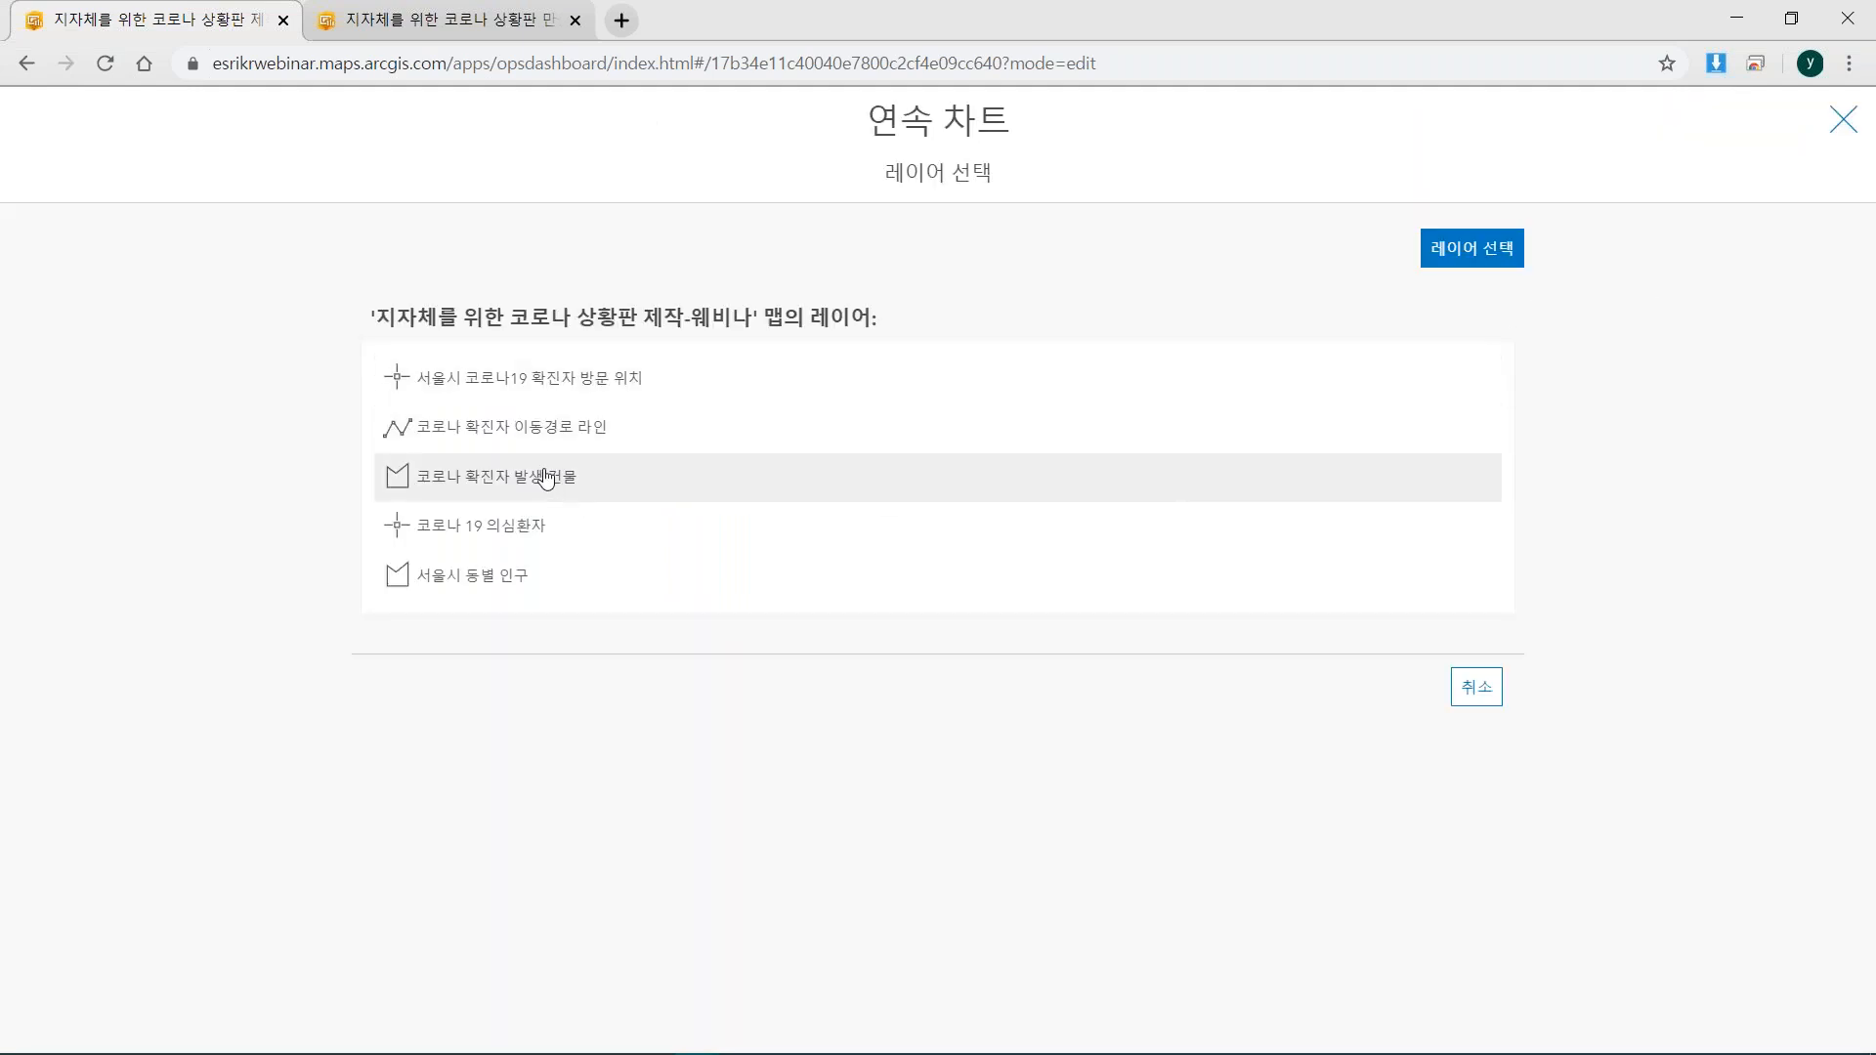
pyautogui.click(546, 445)
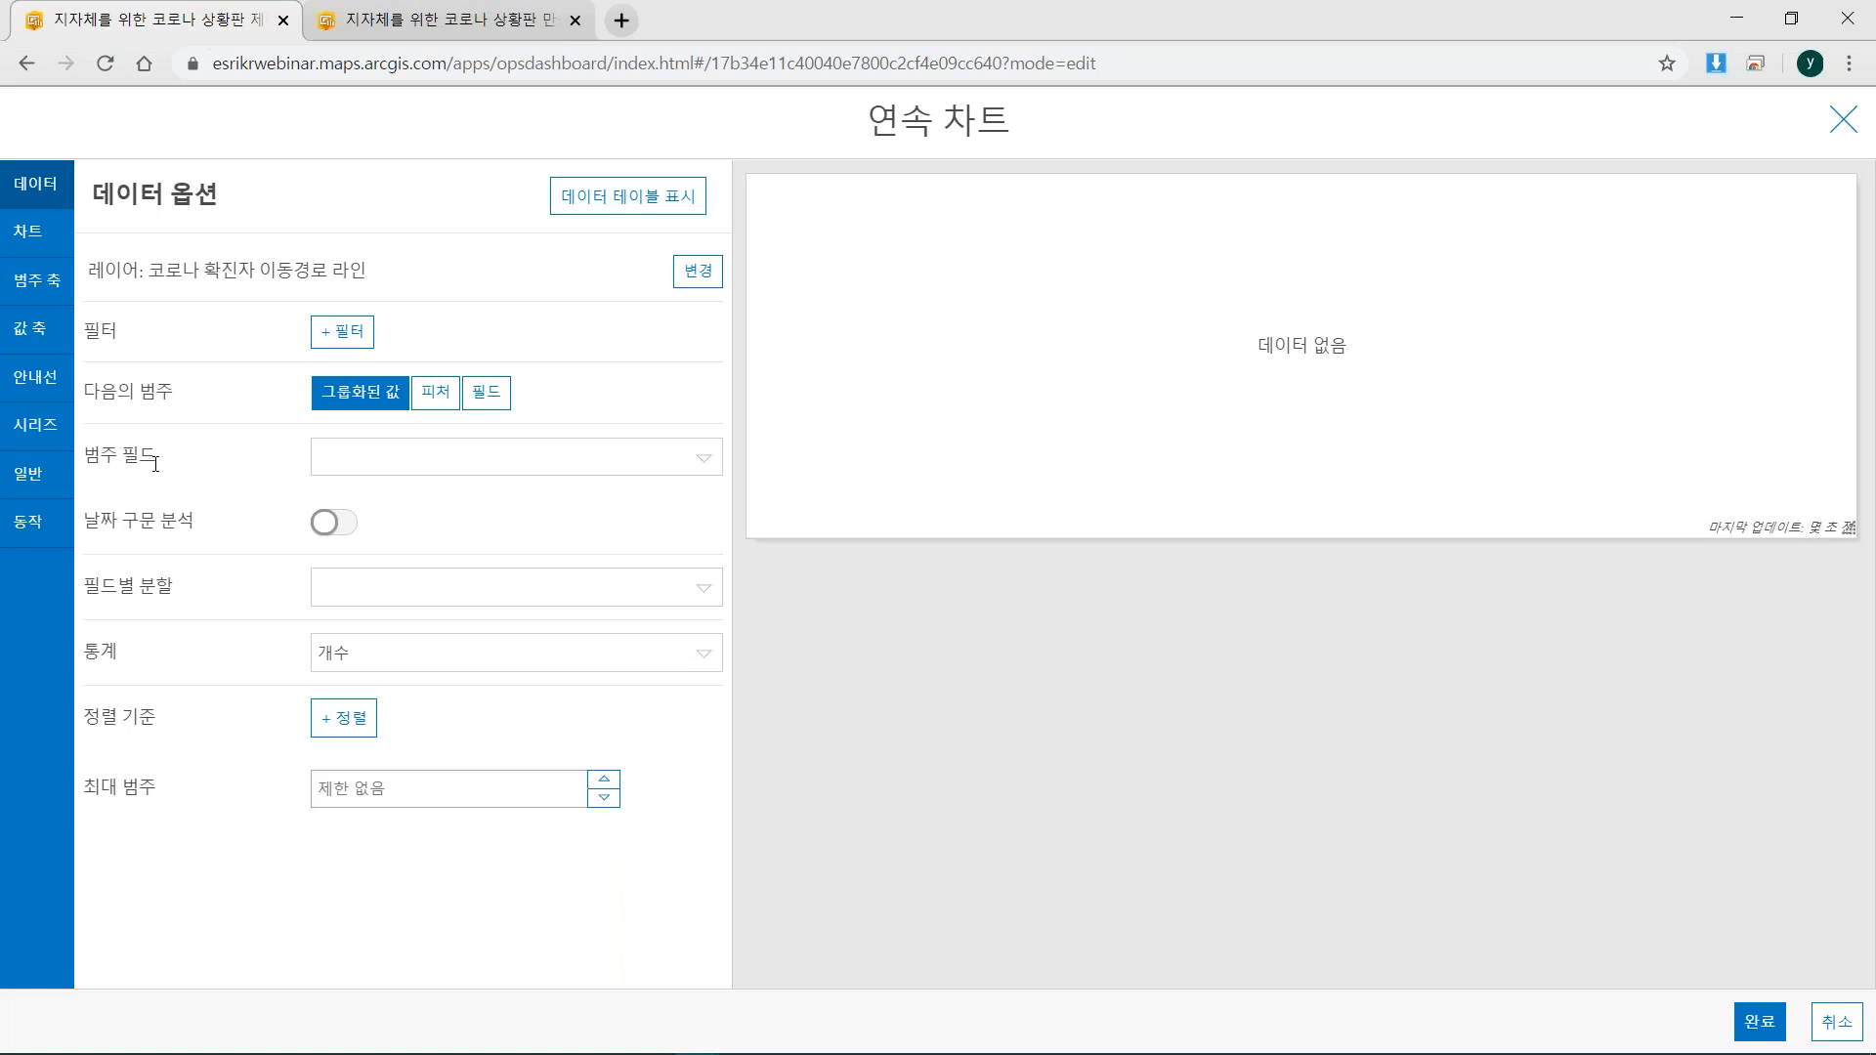
# Group the serial chart by the category field (범주 필드) Age_ran and split it by the field Sex.
pyautogui.click(409, 453)
pyautogui.scroll(-2, 402, 548)
pyautogui.scroll(-1, 386, 606)
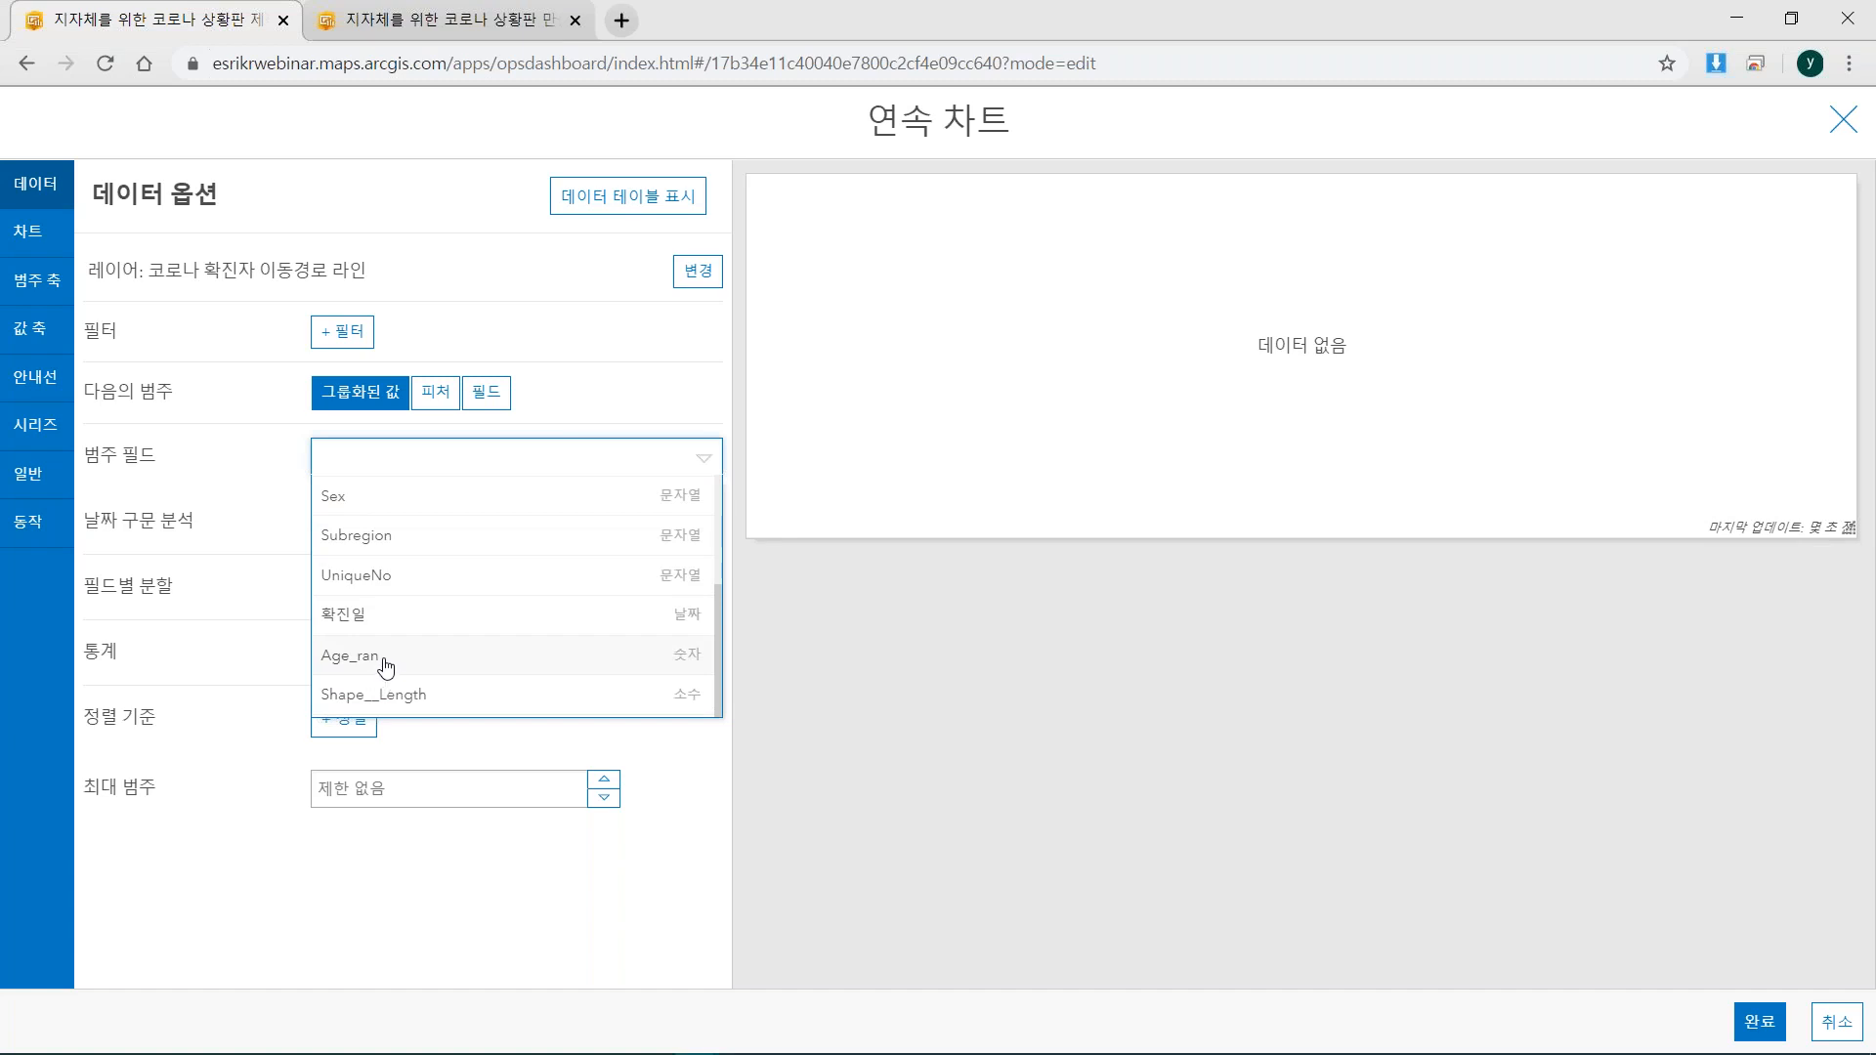
pyautogui.click(386, 665)
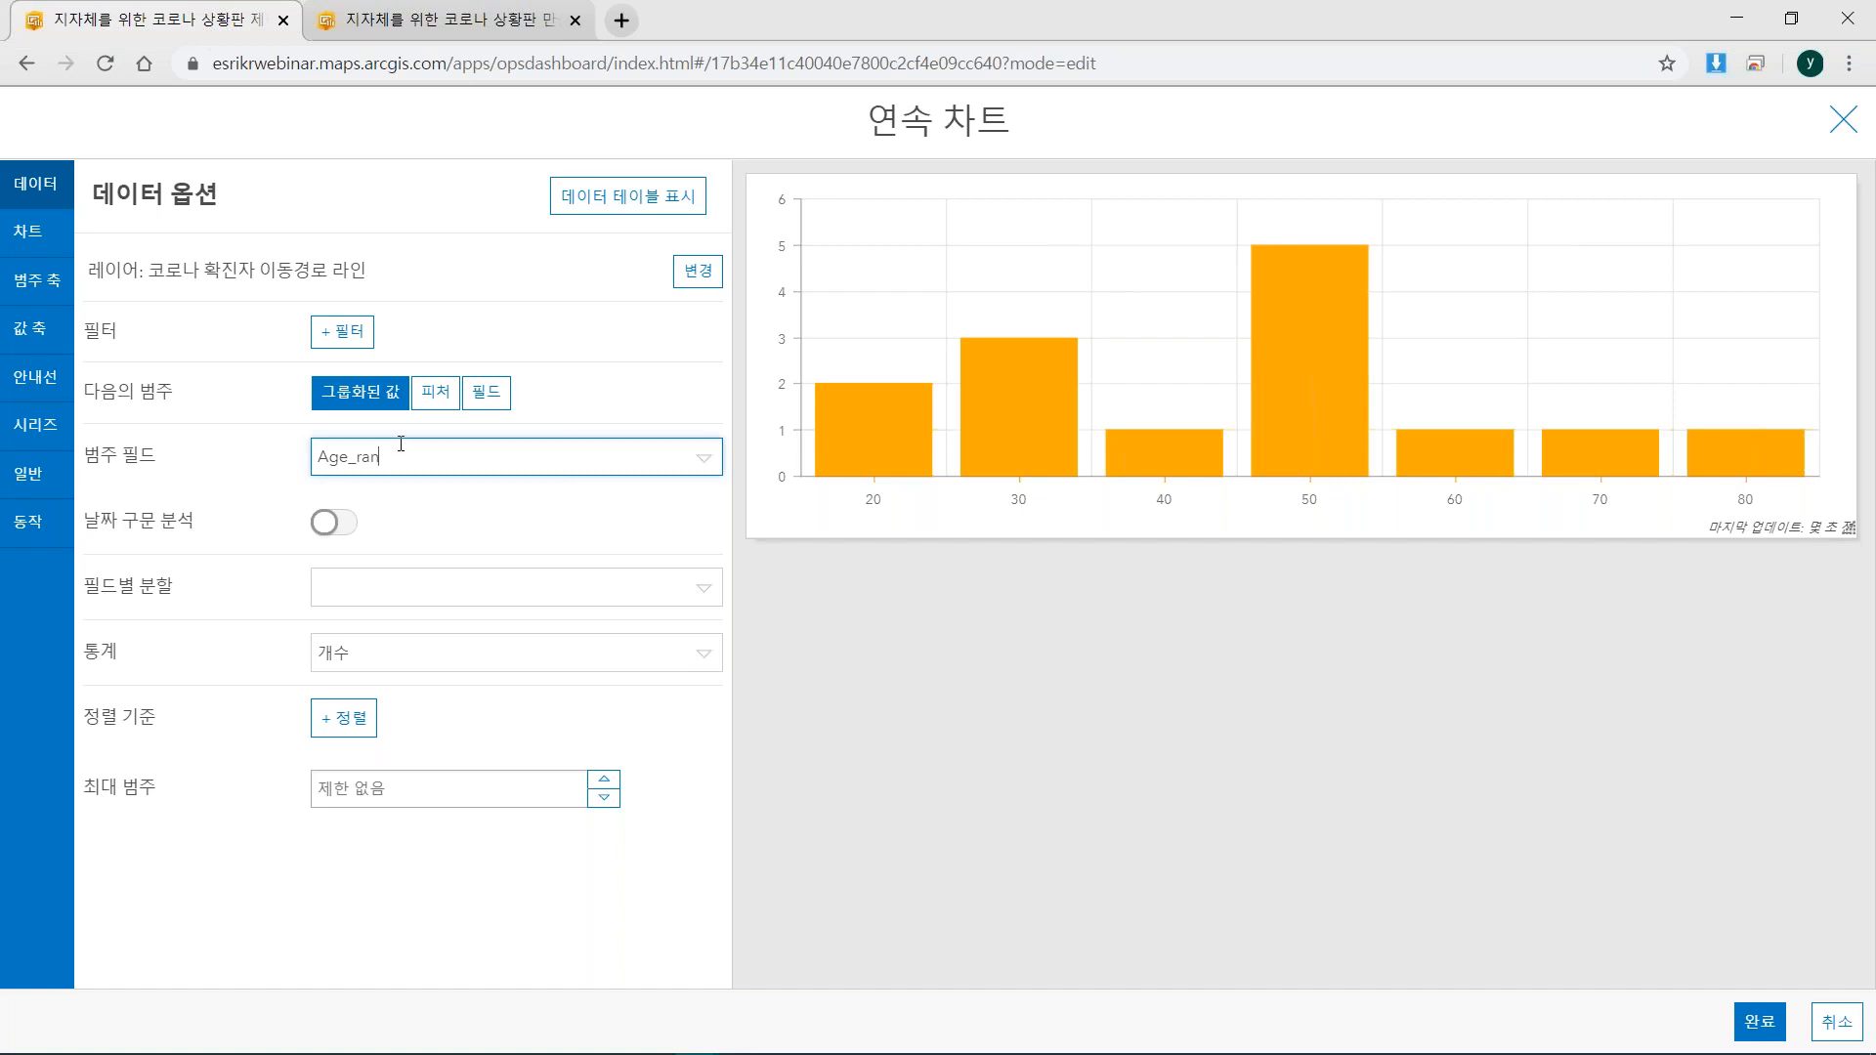
pyautogui.click(451, 598)
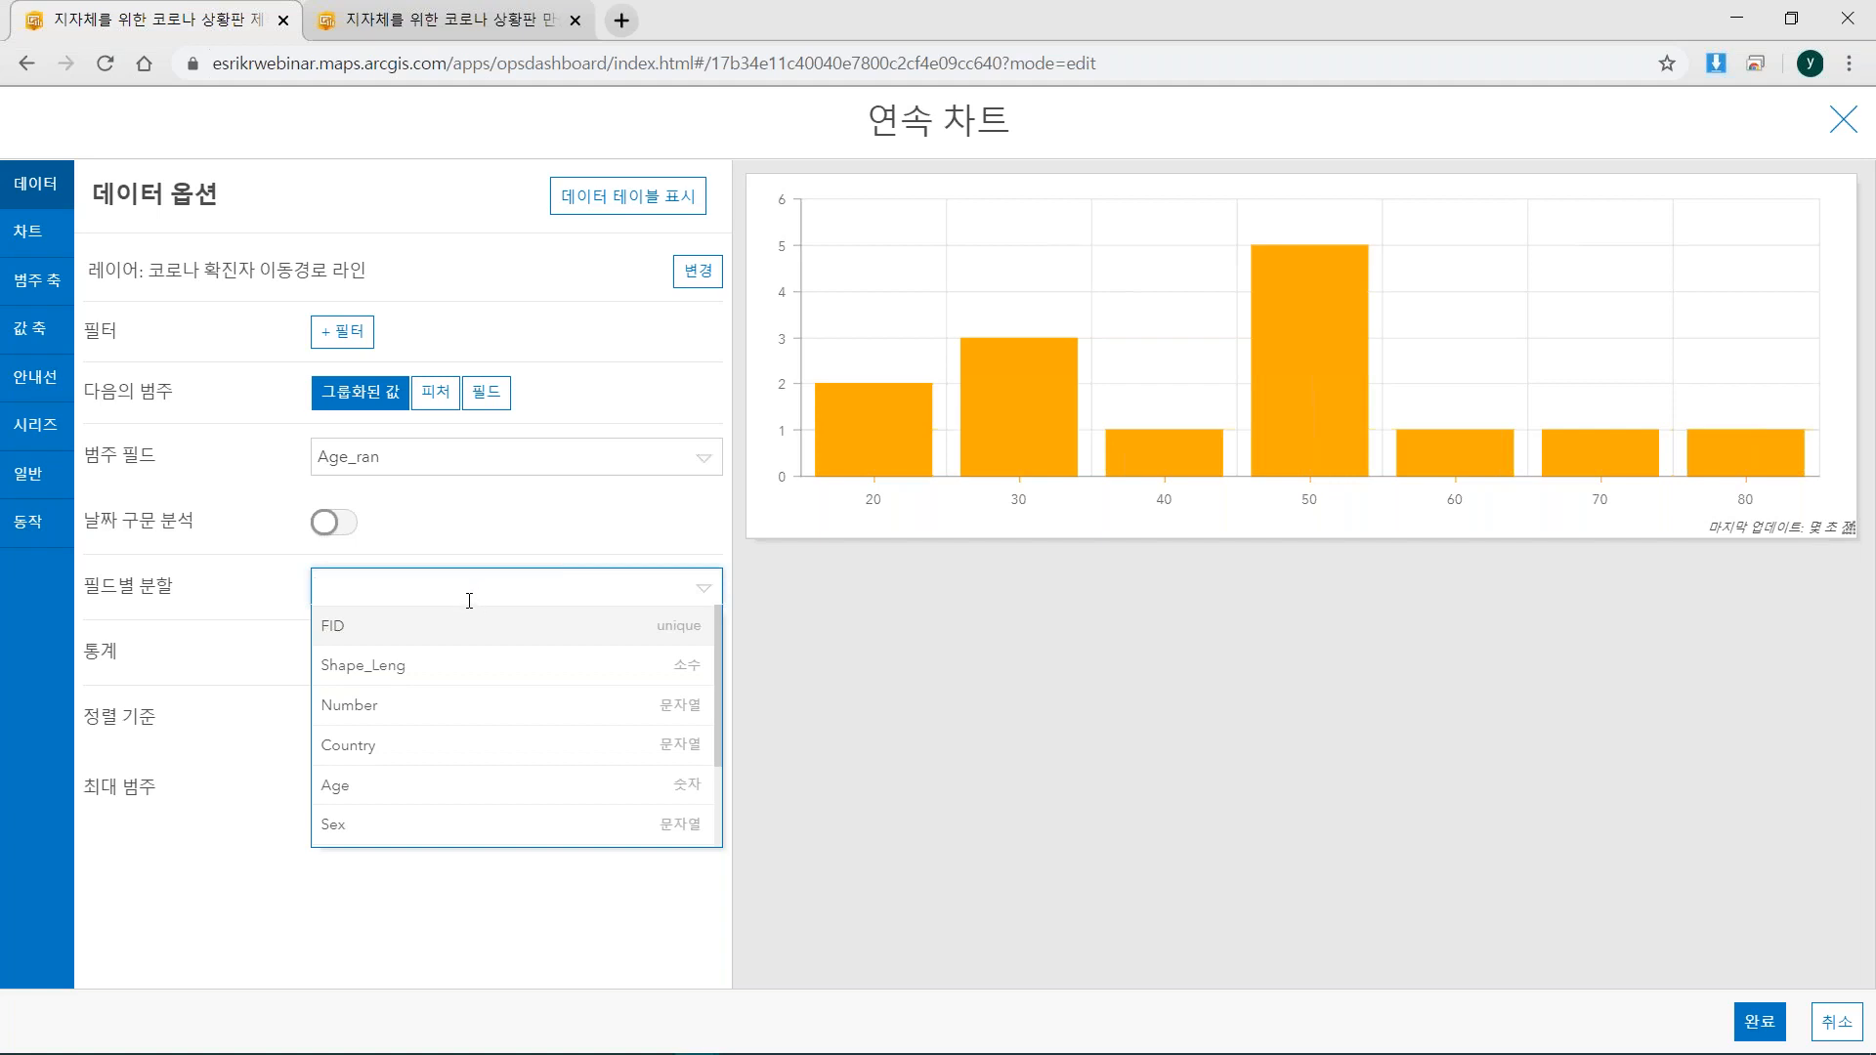
pyautogui.click(418, 828)
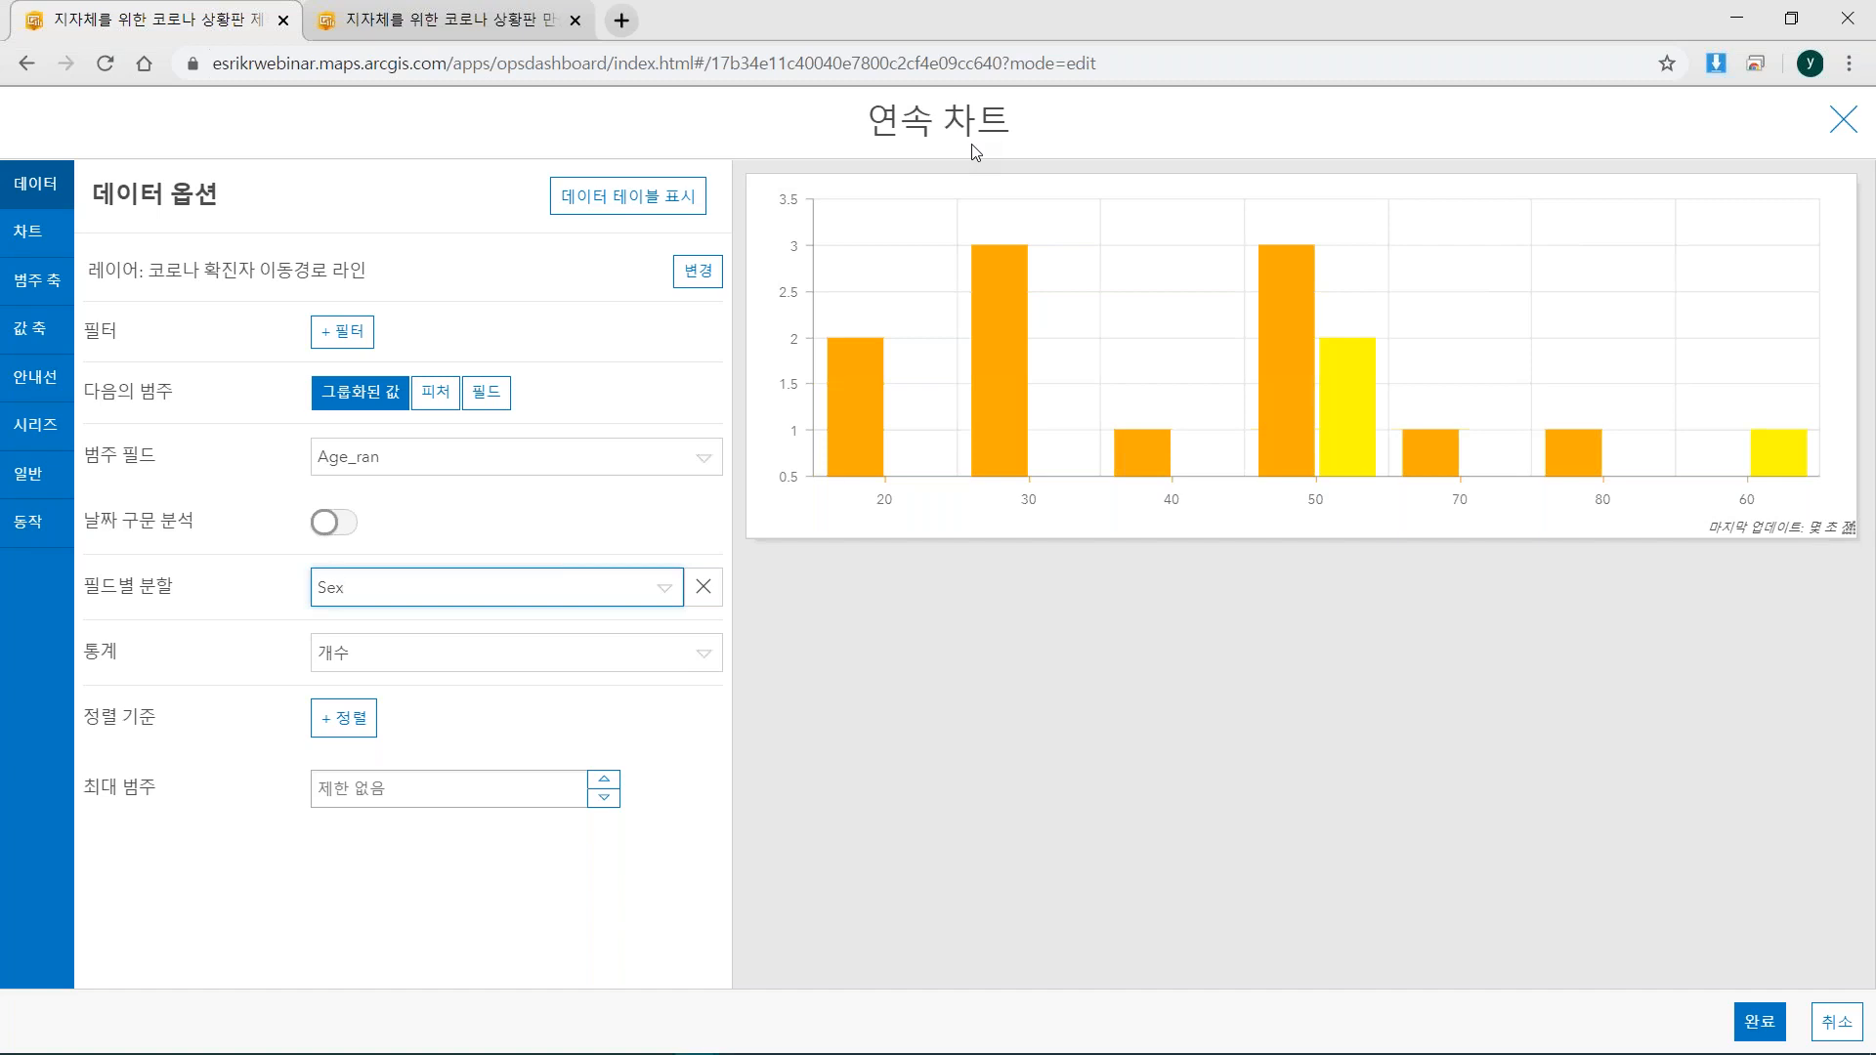
# Set the serial chart's orientation (방향) to horizontal (수평) and its legend position (범례 위치) to below (아래쪽).
pyautogui.moveTo(864, 432)
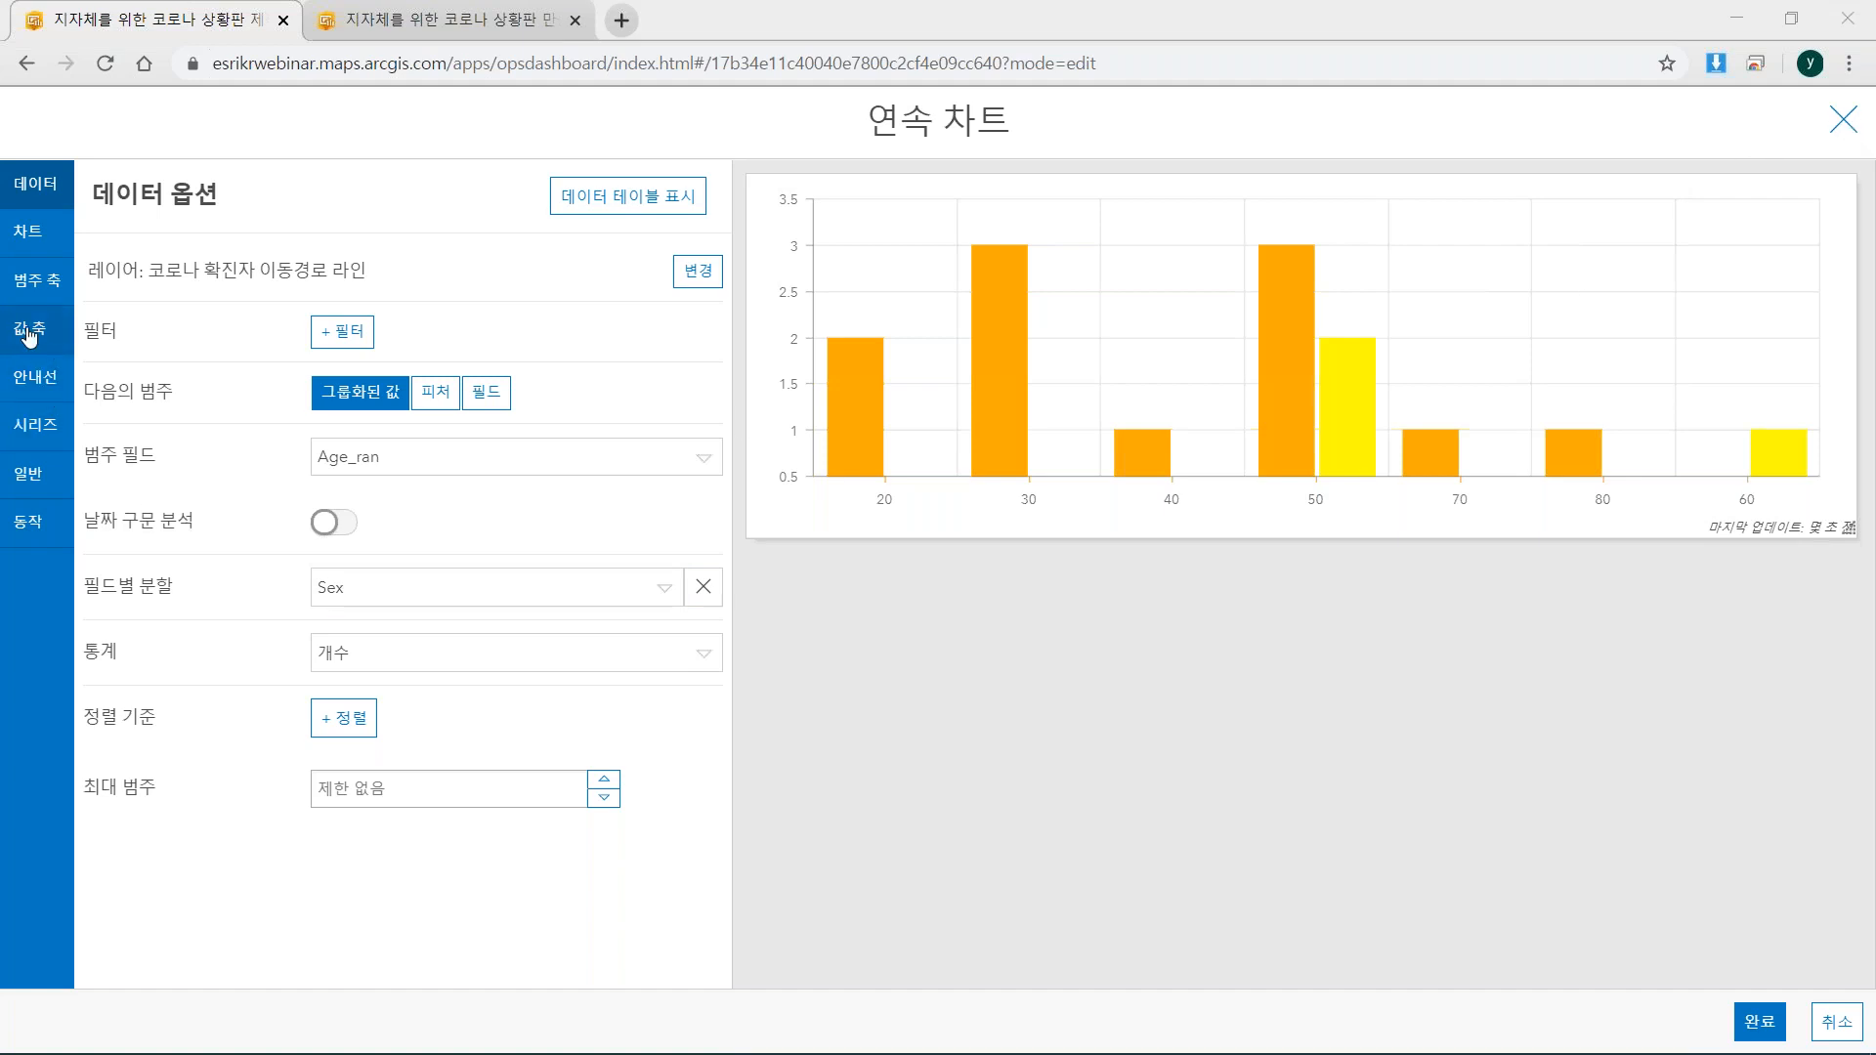
pyautogui.click(37, 235)
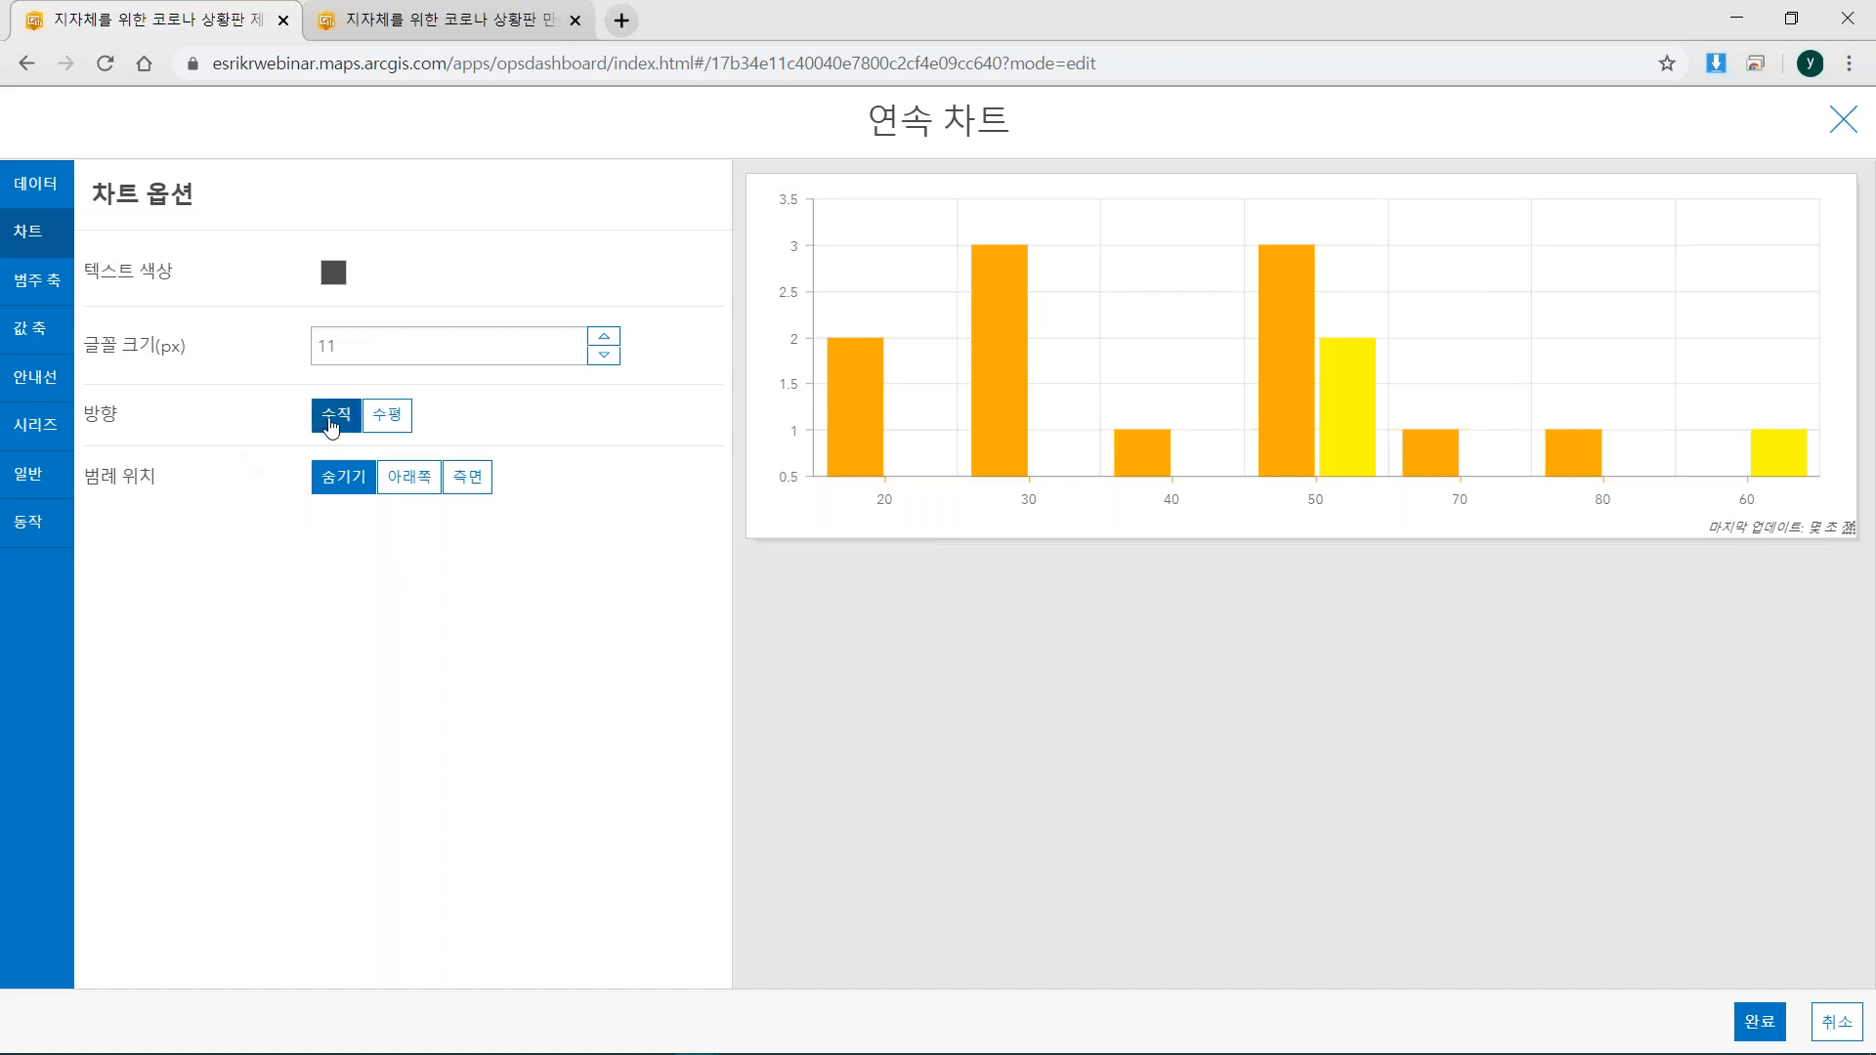
pyautogui.click(387, 422)
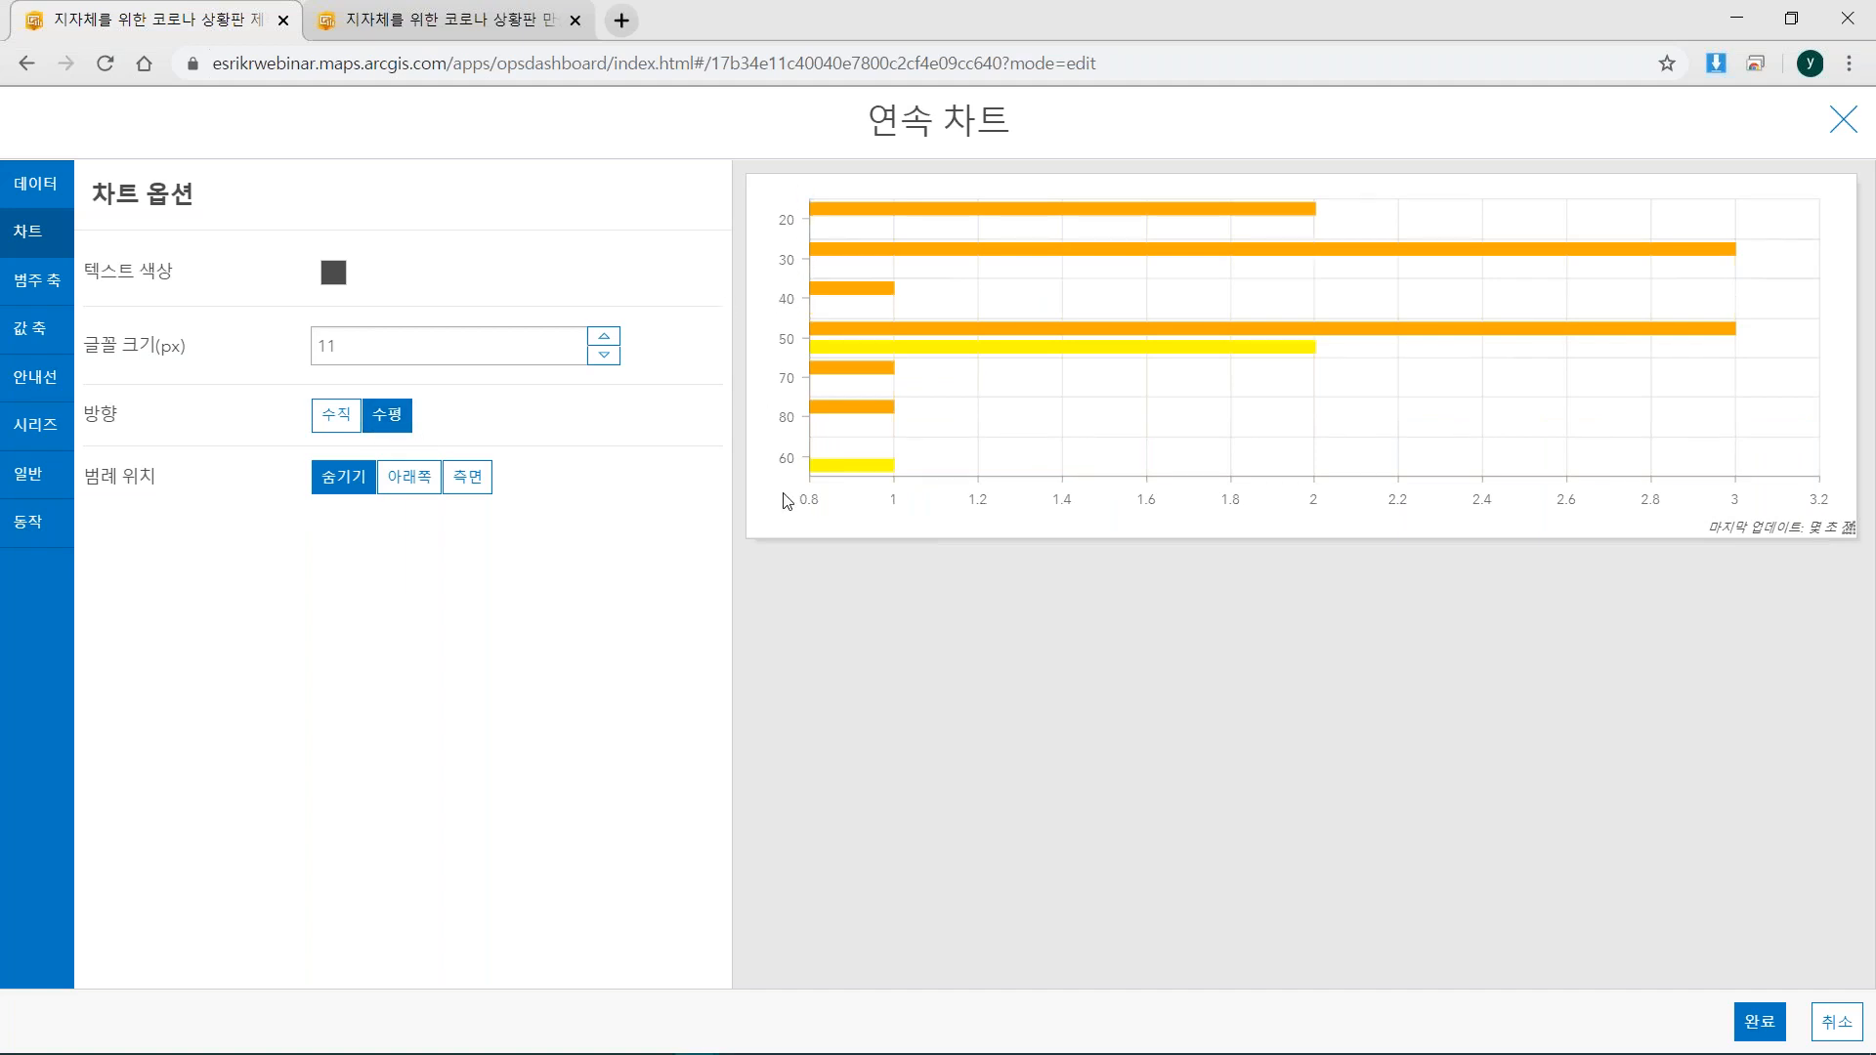
pyautogui.moveTo(857, 350)
pyautogui.click(411, 486)
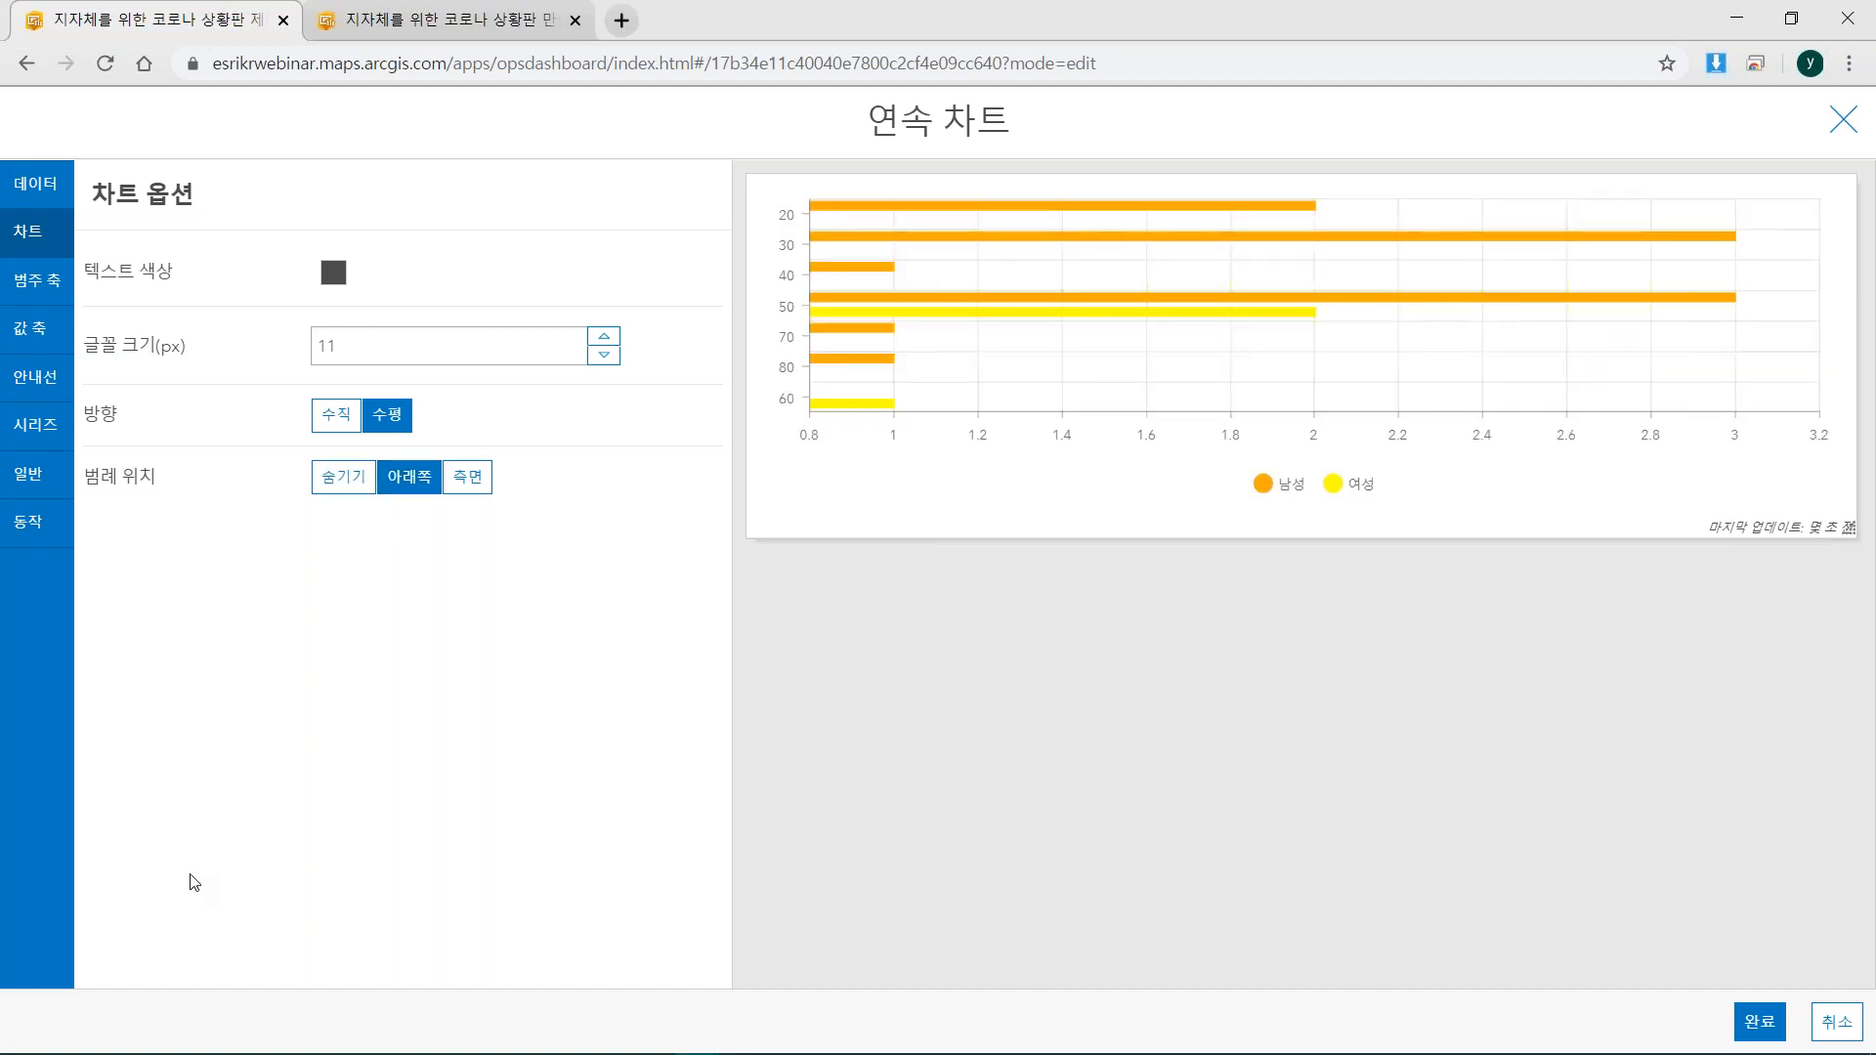
# Title the serial chart's category axis (범주 축) 연령대.
pyautogui.click(36, 290)
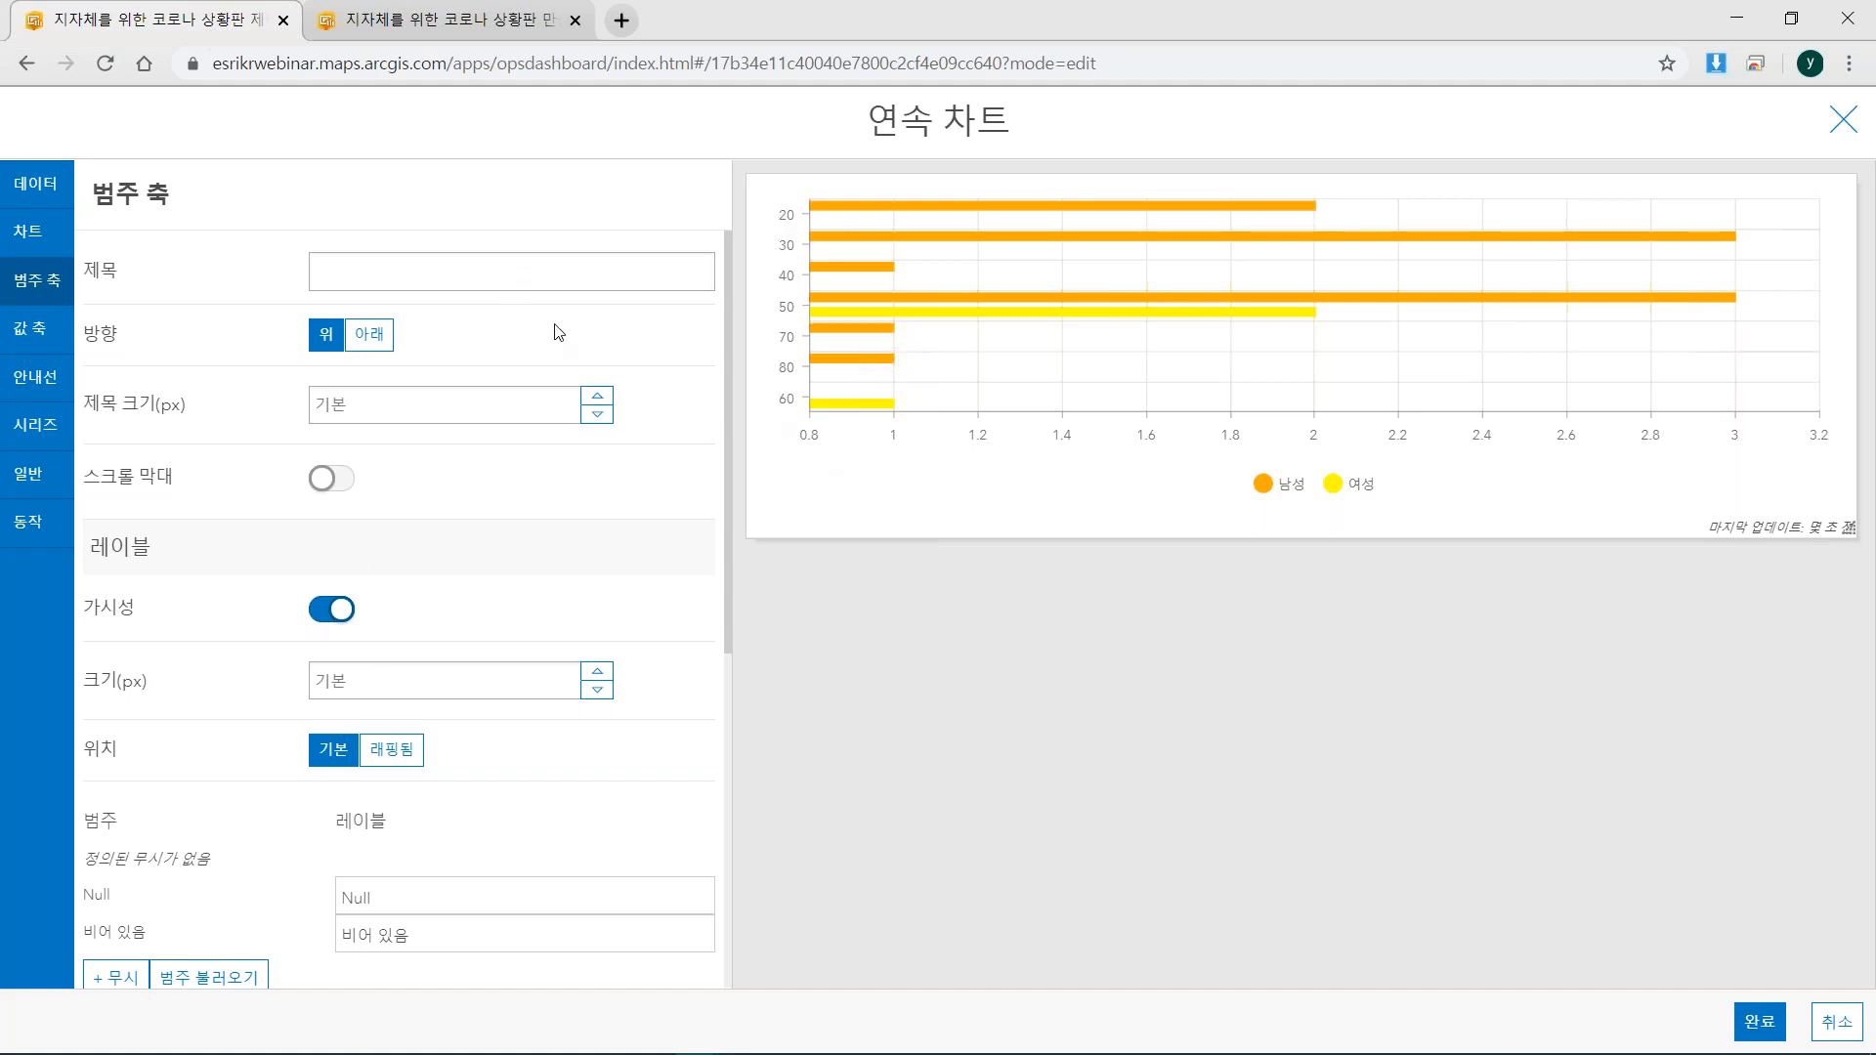
pyautogui.click(556, 280)
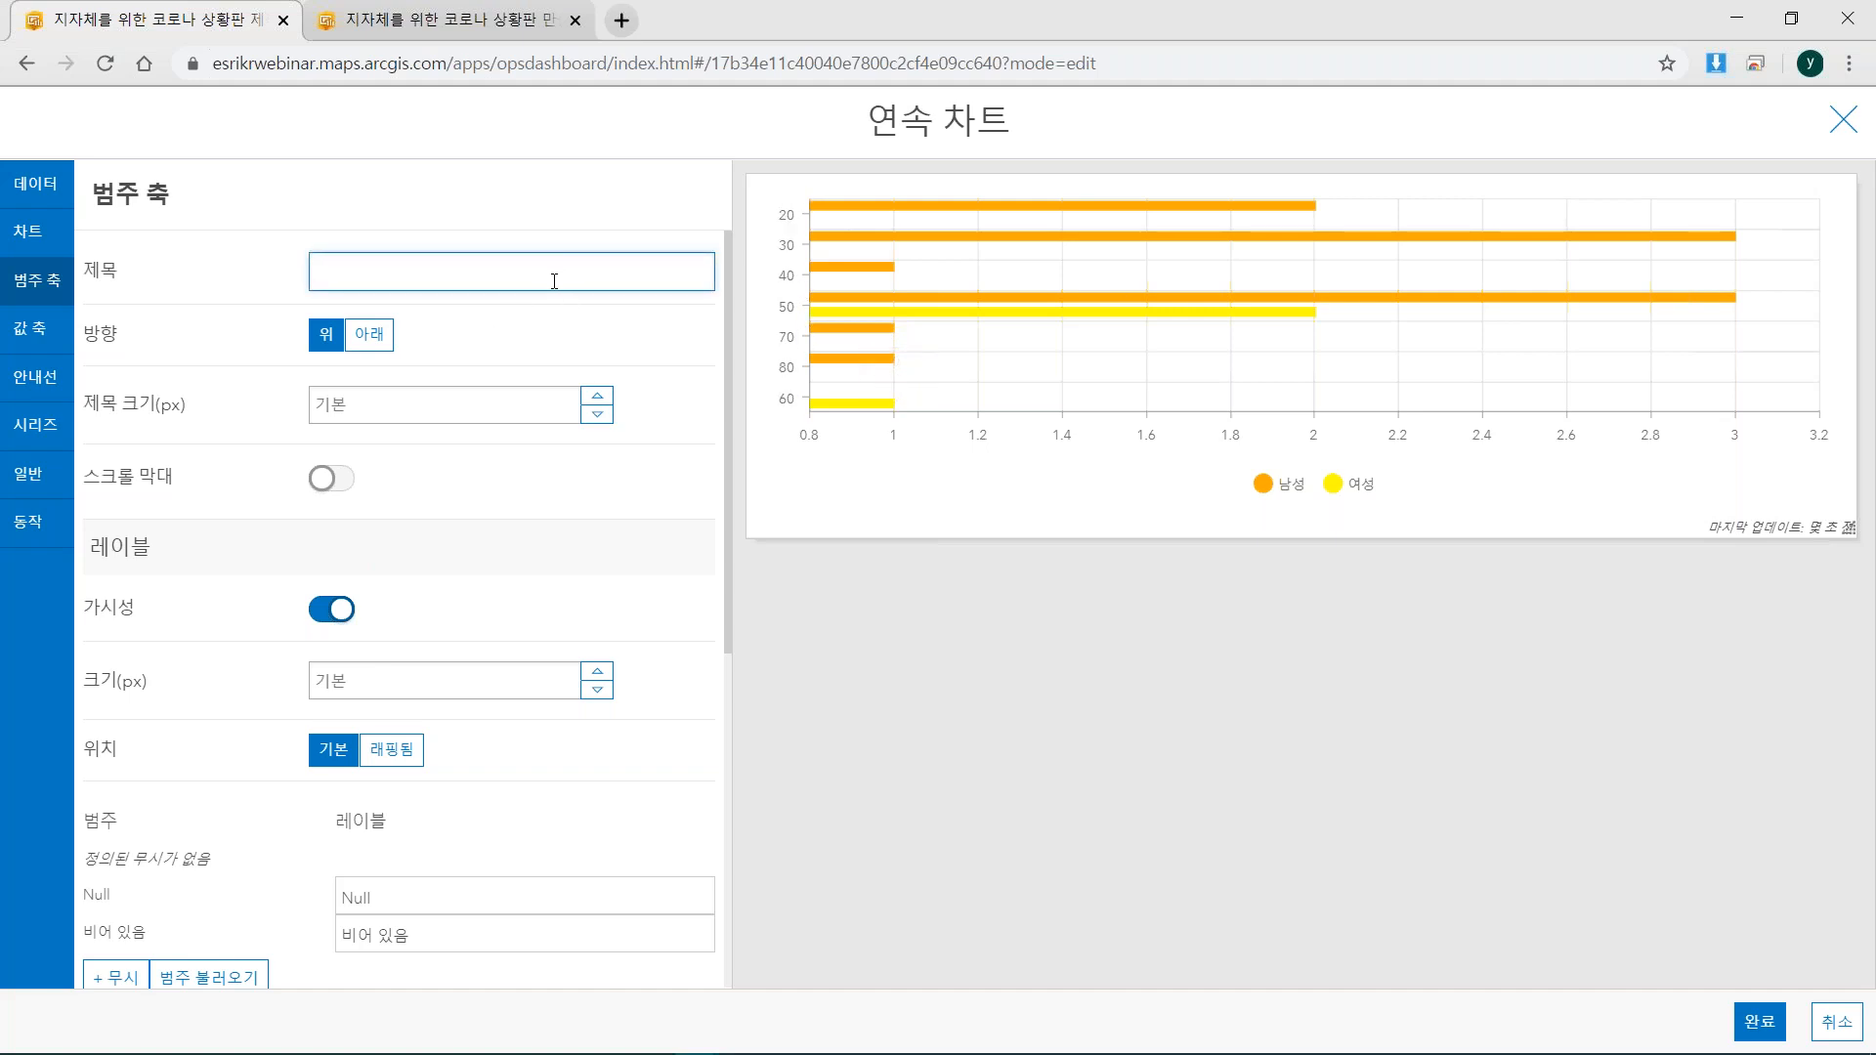
pyautogui.write('연령대')
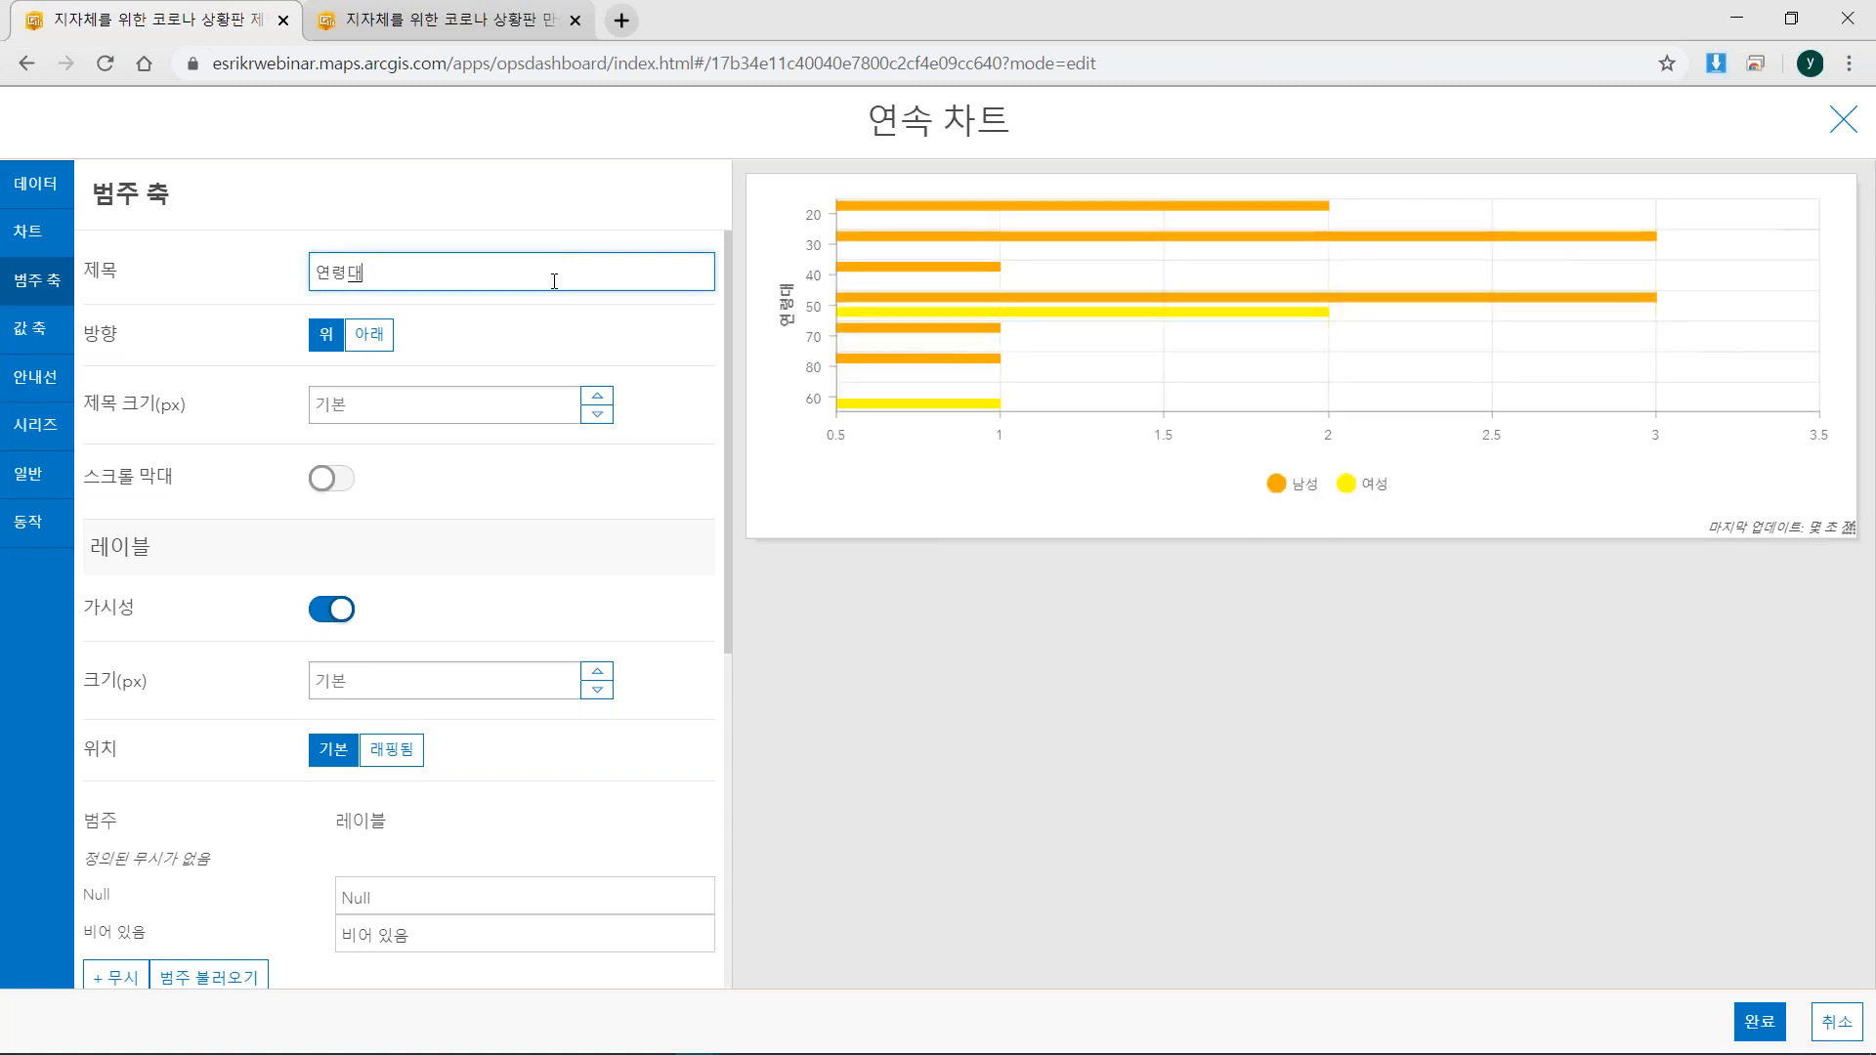
# Title the value axis (값 축) 확진자 수 (명) and restrict it to integers only (정수만).
pyautogui.click(40, 333)
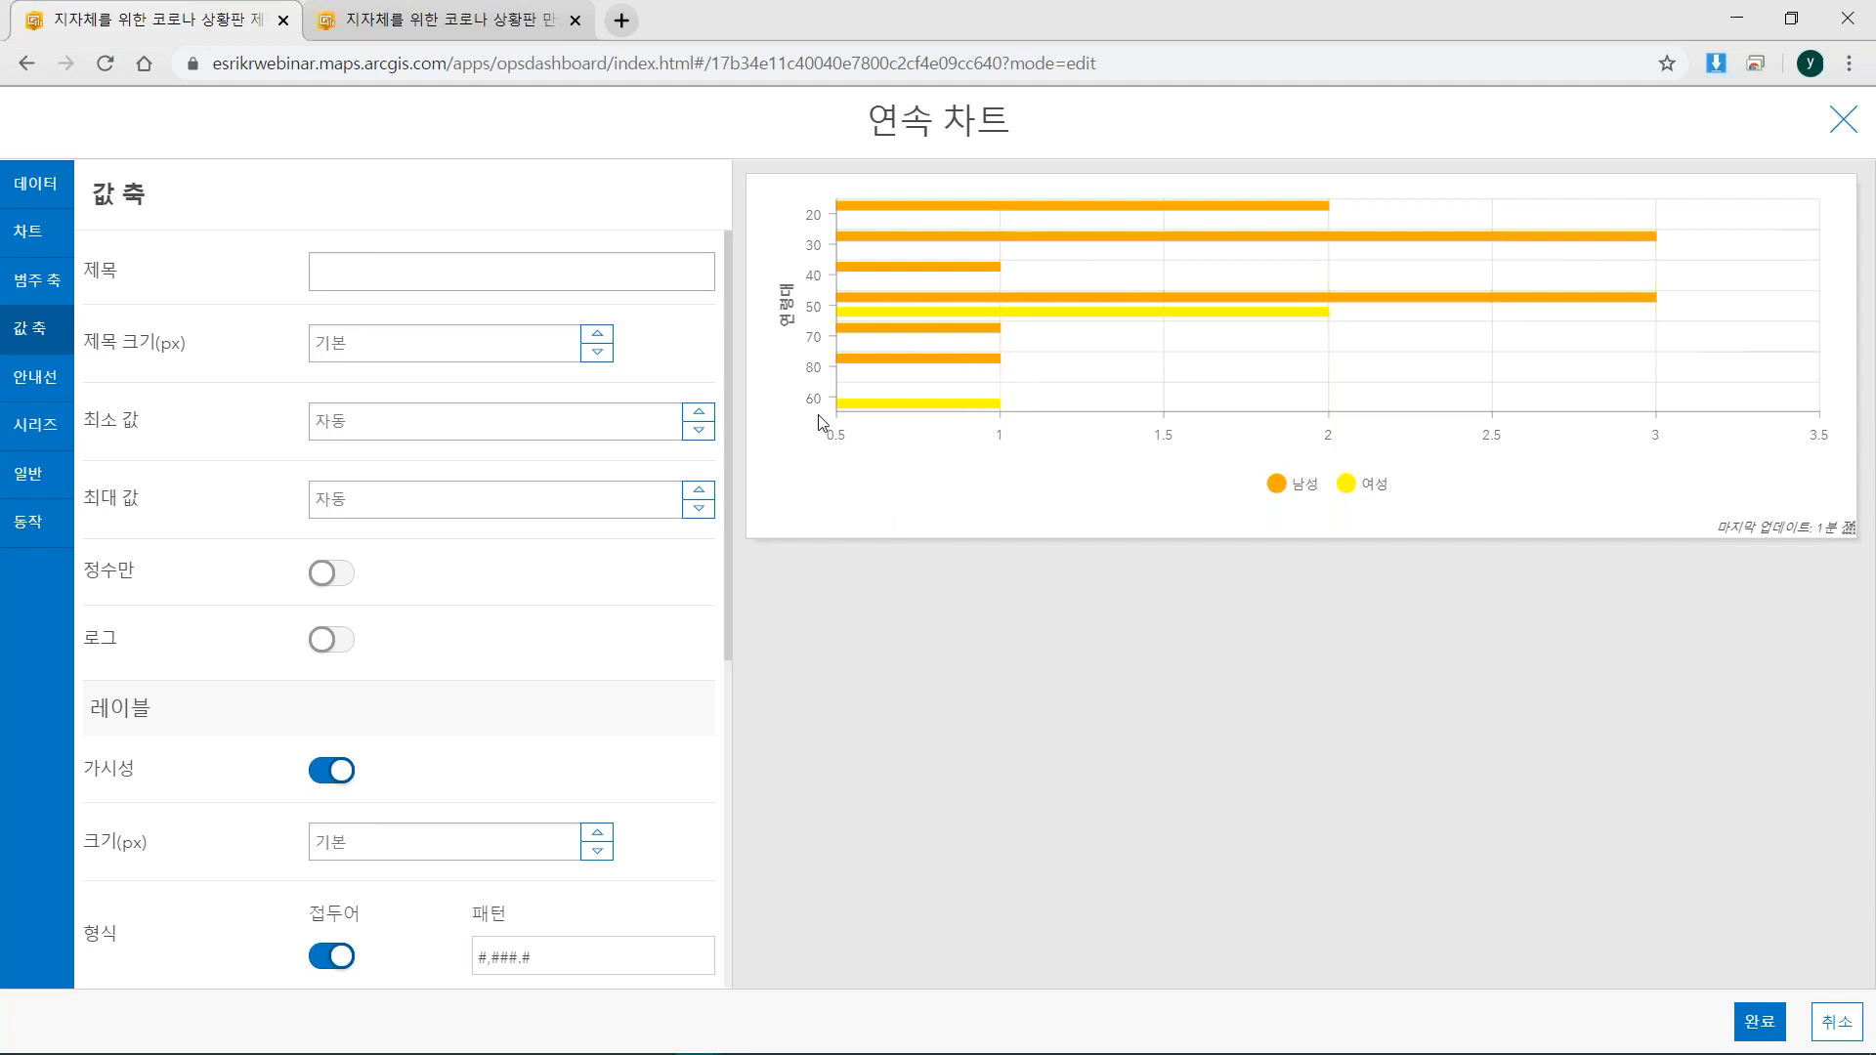
pyautogui.click(489, 275)
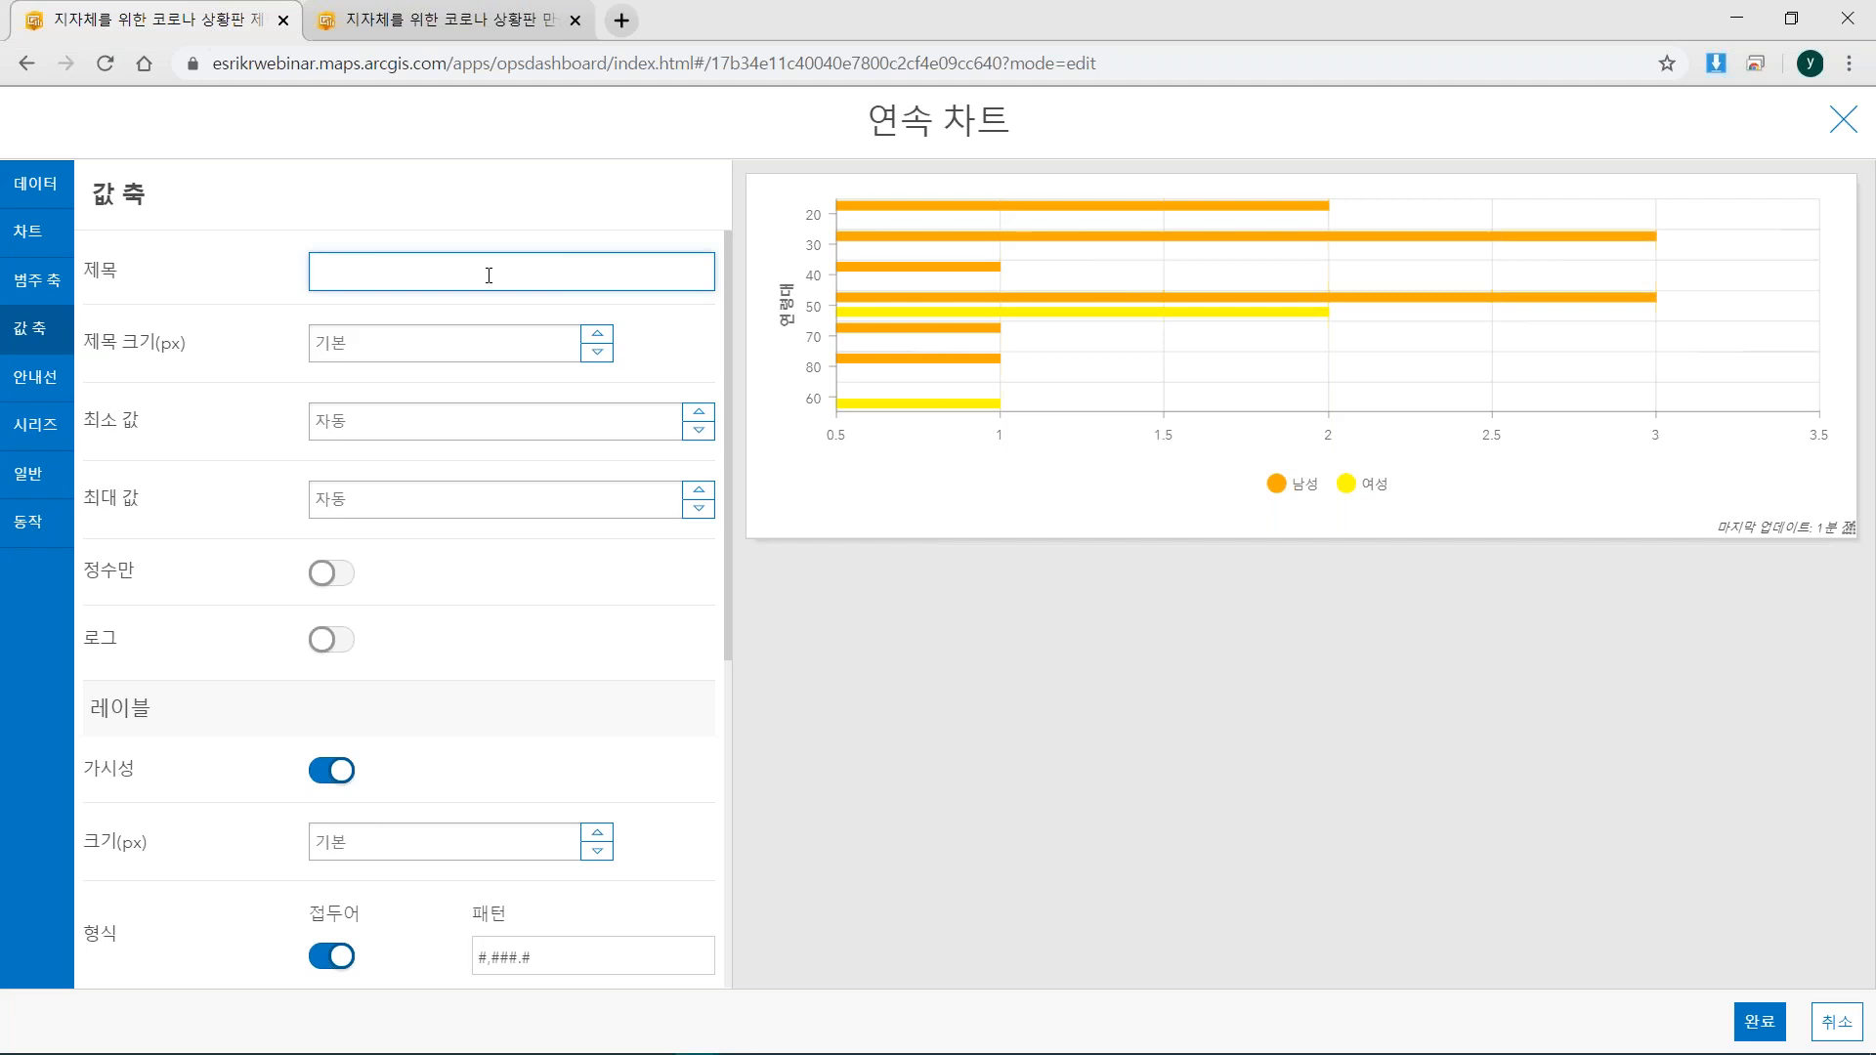
pyautogui.write('확진자 수 (명)')
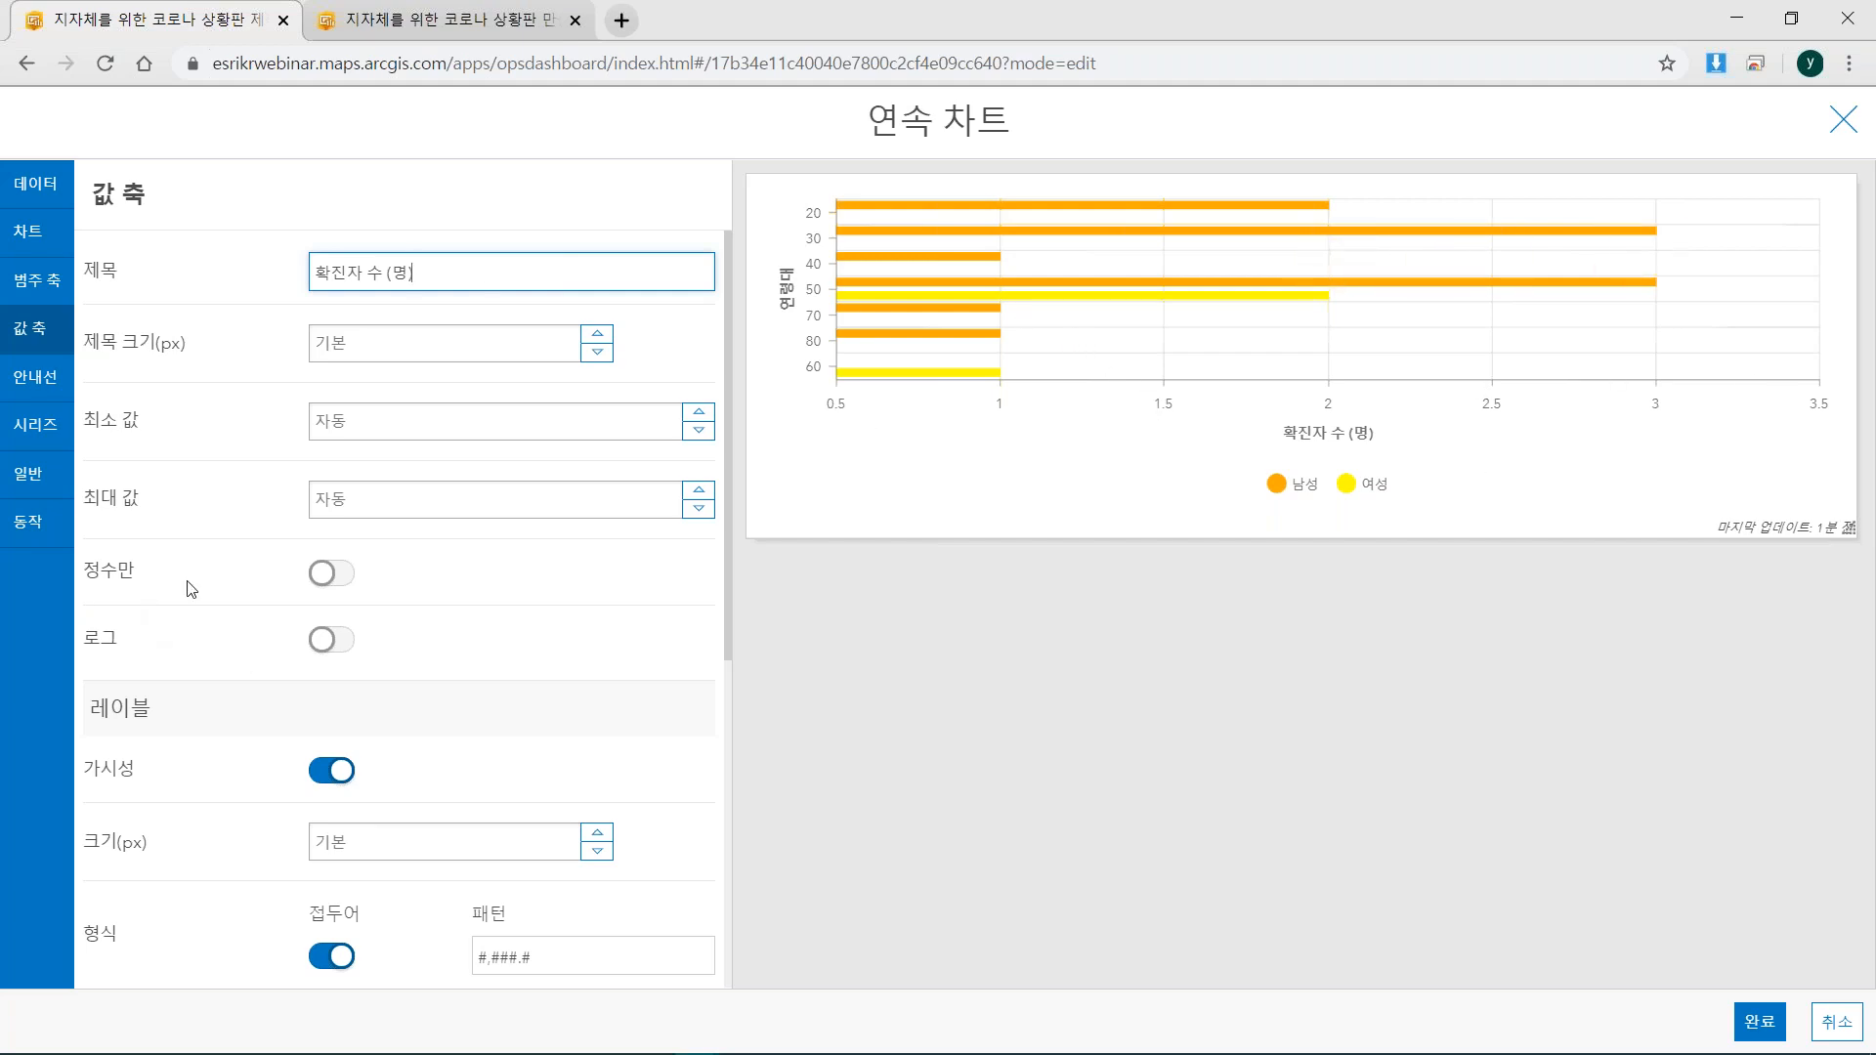
pyautogui.click(342, 582)
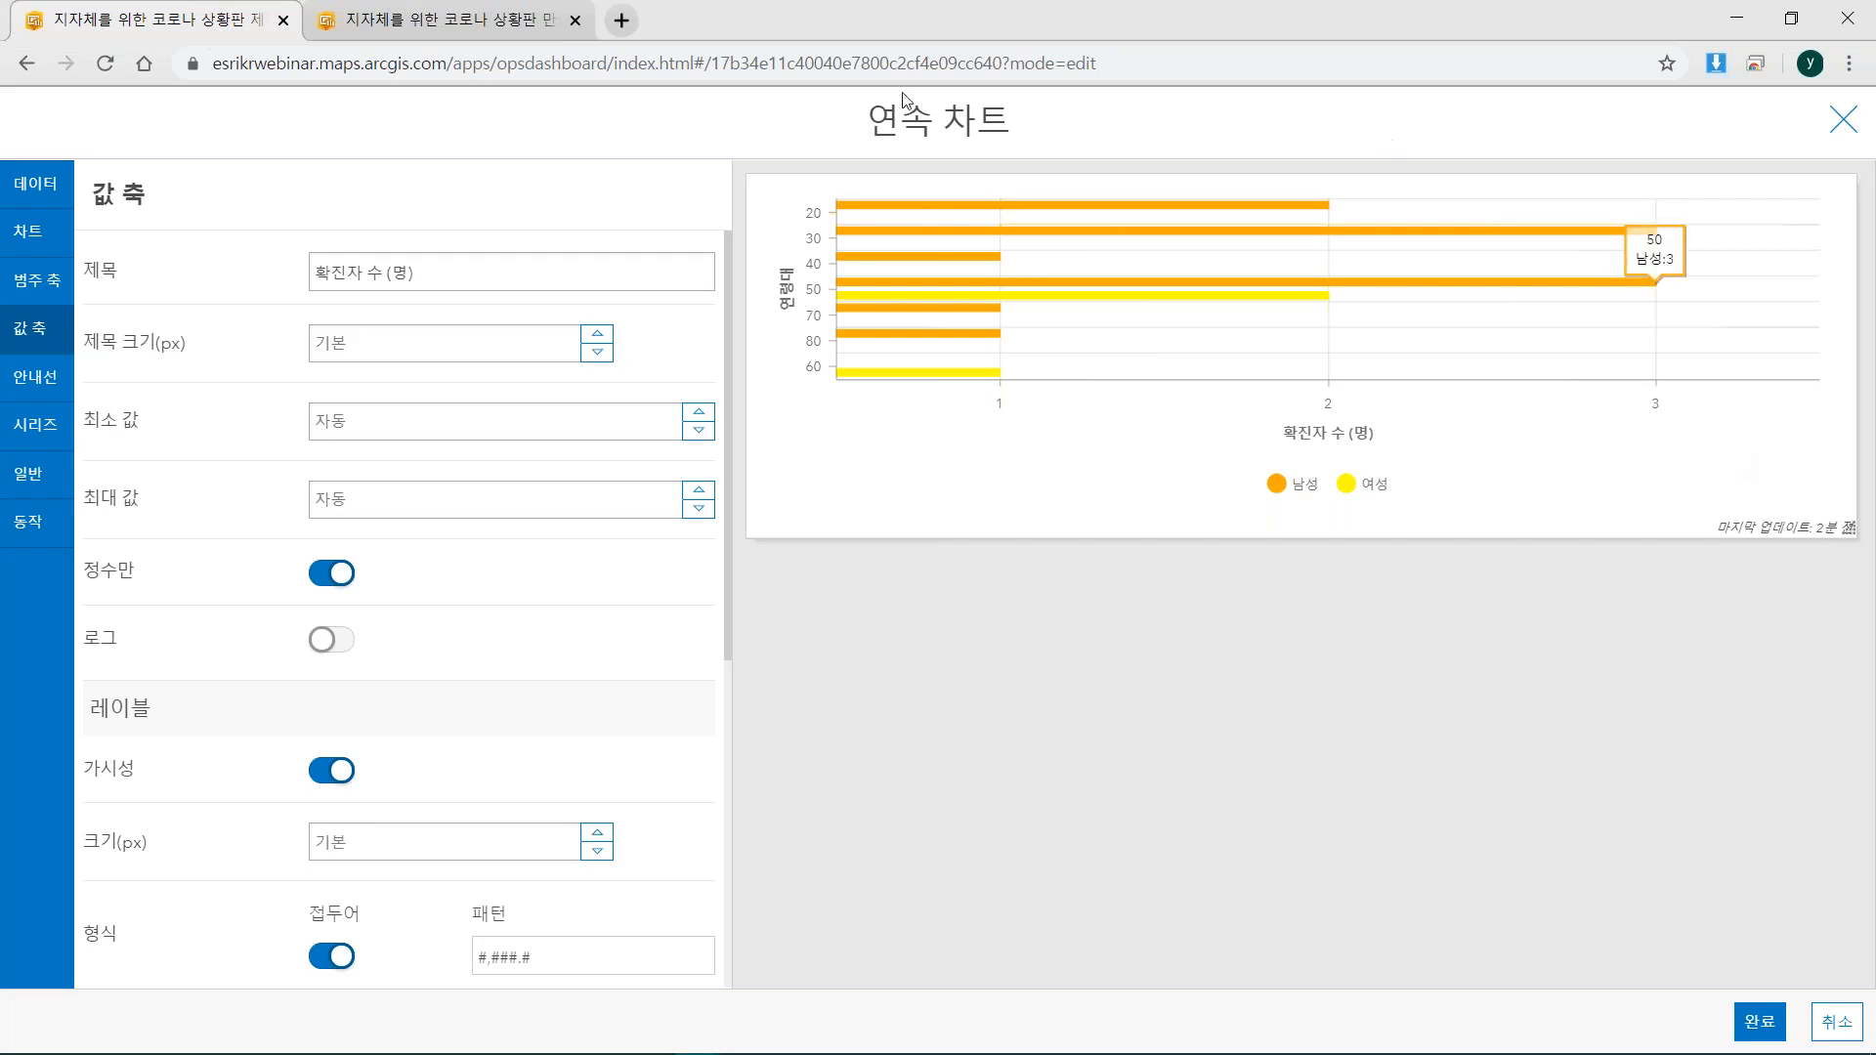
# Set the chart's series to stacked (누적) and turn on their value labels (레이블).
pyautogui.click(12, 430)
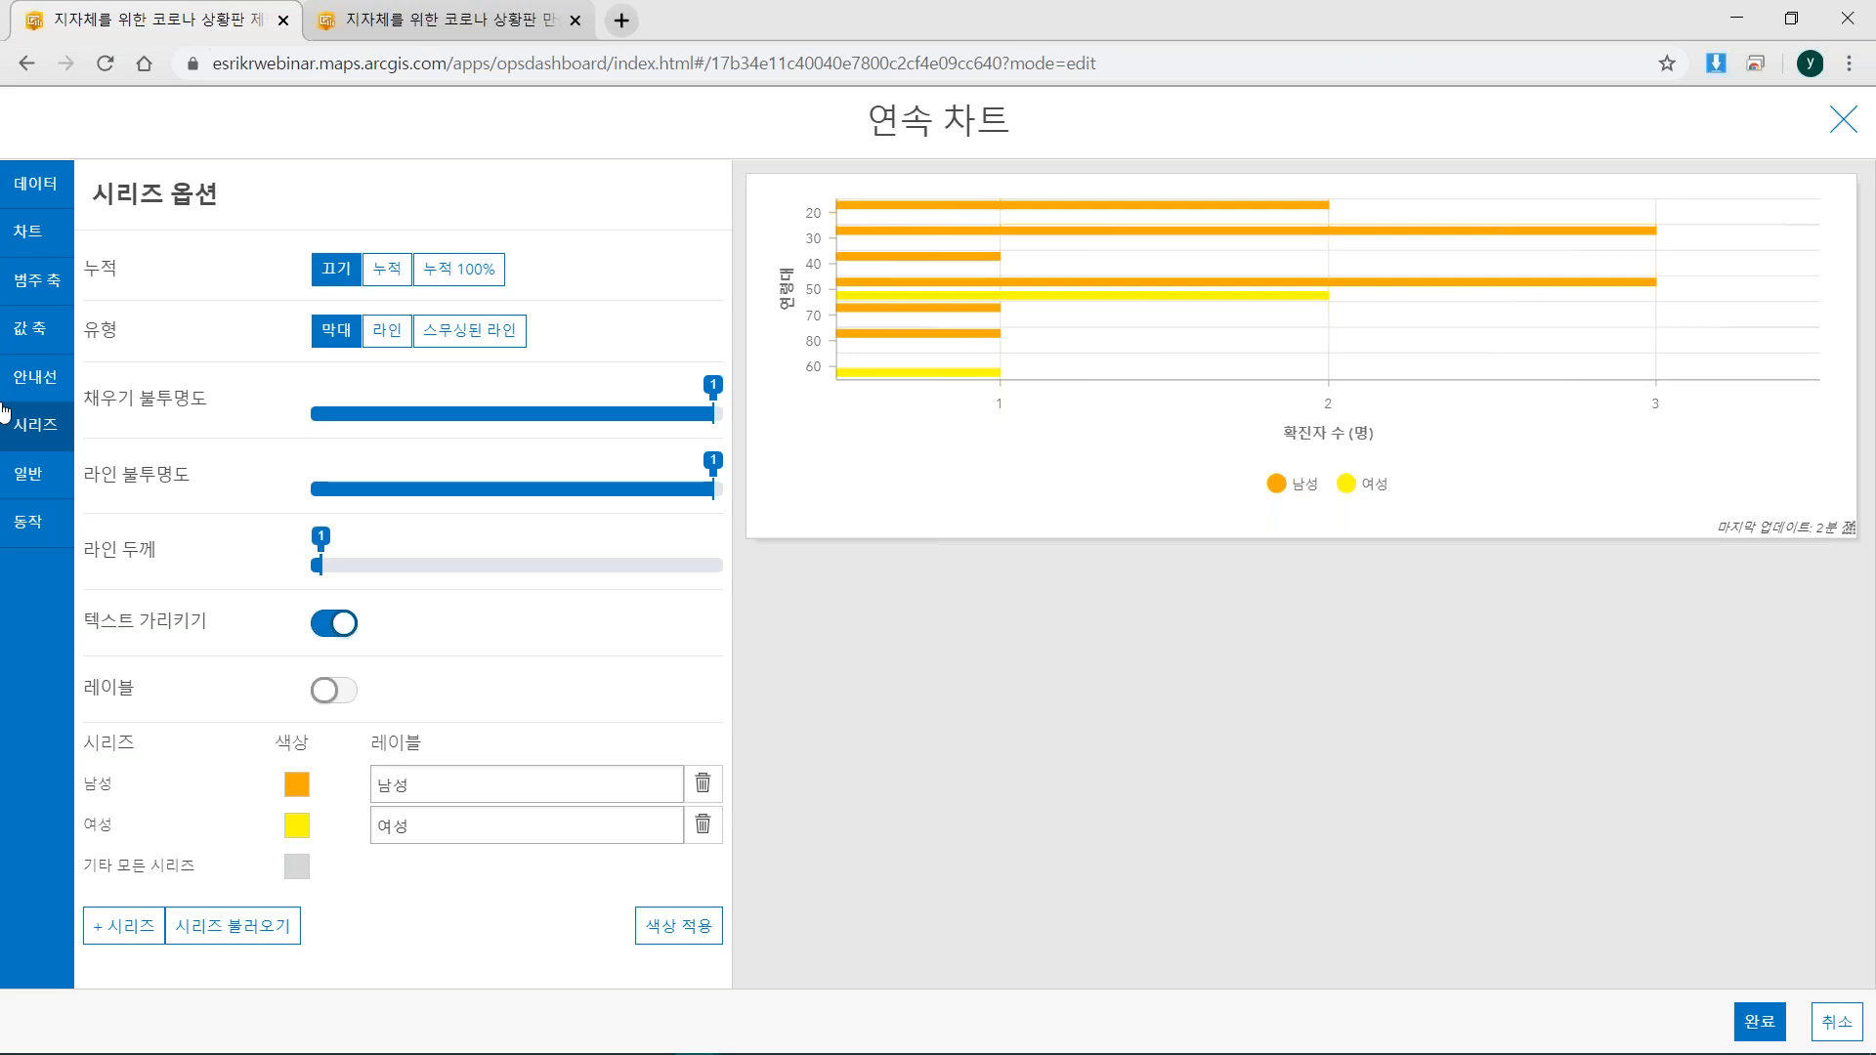
pyautogui.click(397, 270)
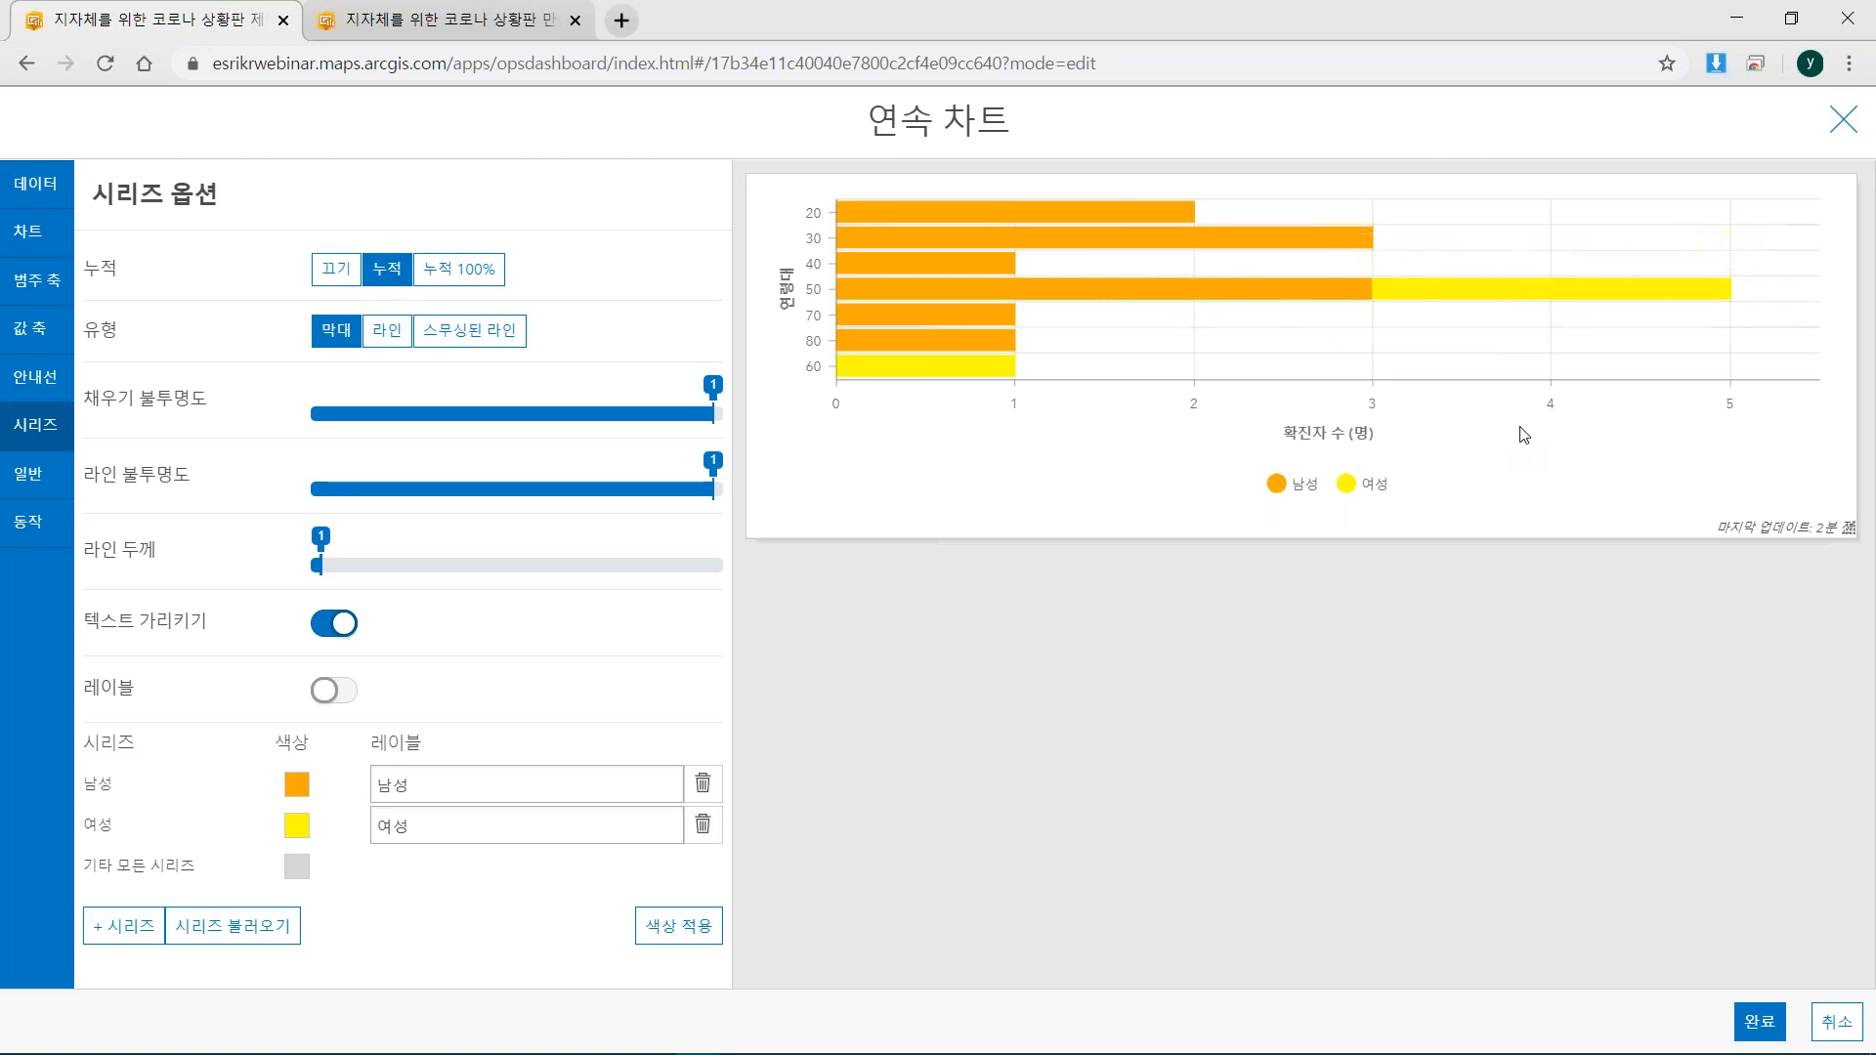
pyautogui.moveTo(1351, 294)
pyautogui.click(336, 691)
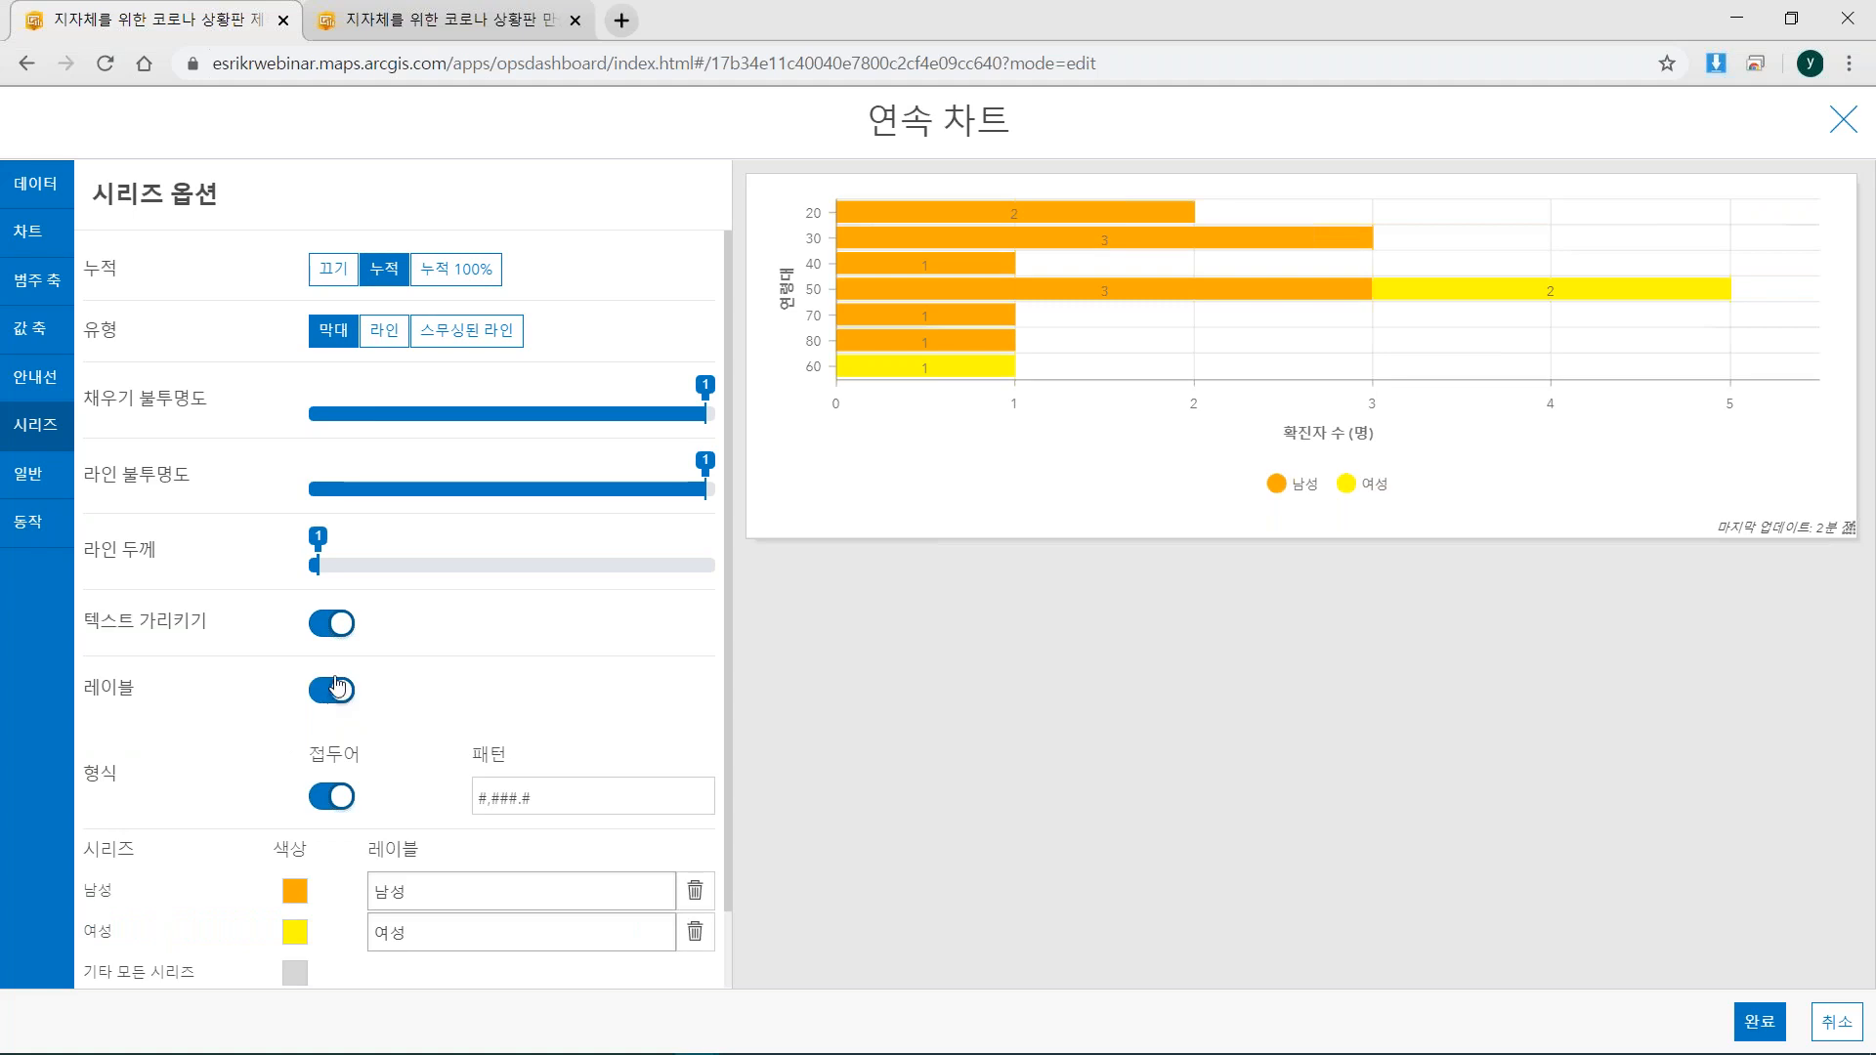
# Colour the 남성 series dark teal and the 여성 series orange.
pyautogui.scroll(-2, 352, 709)
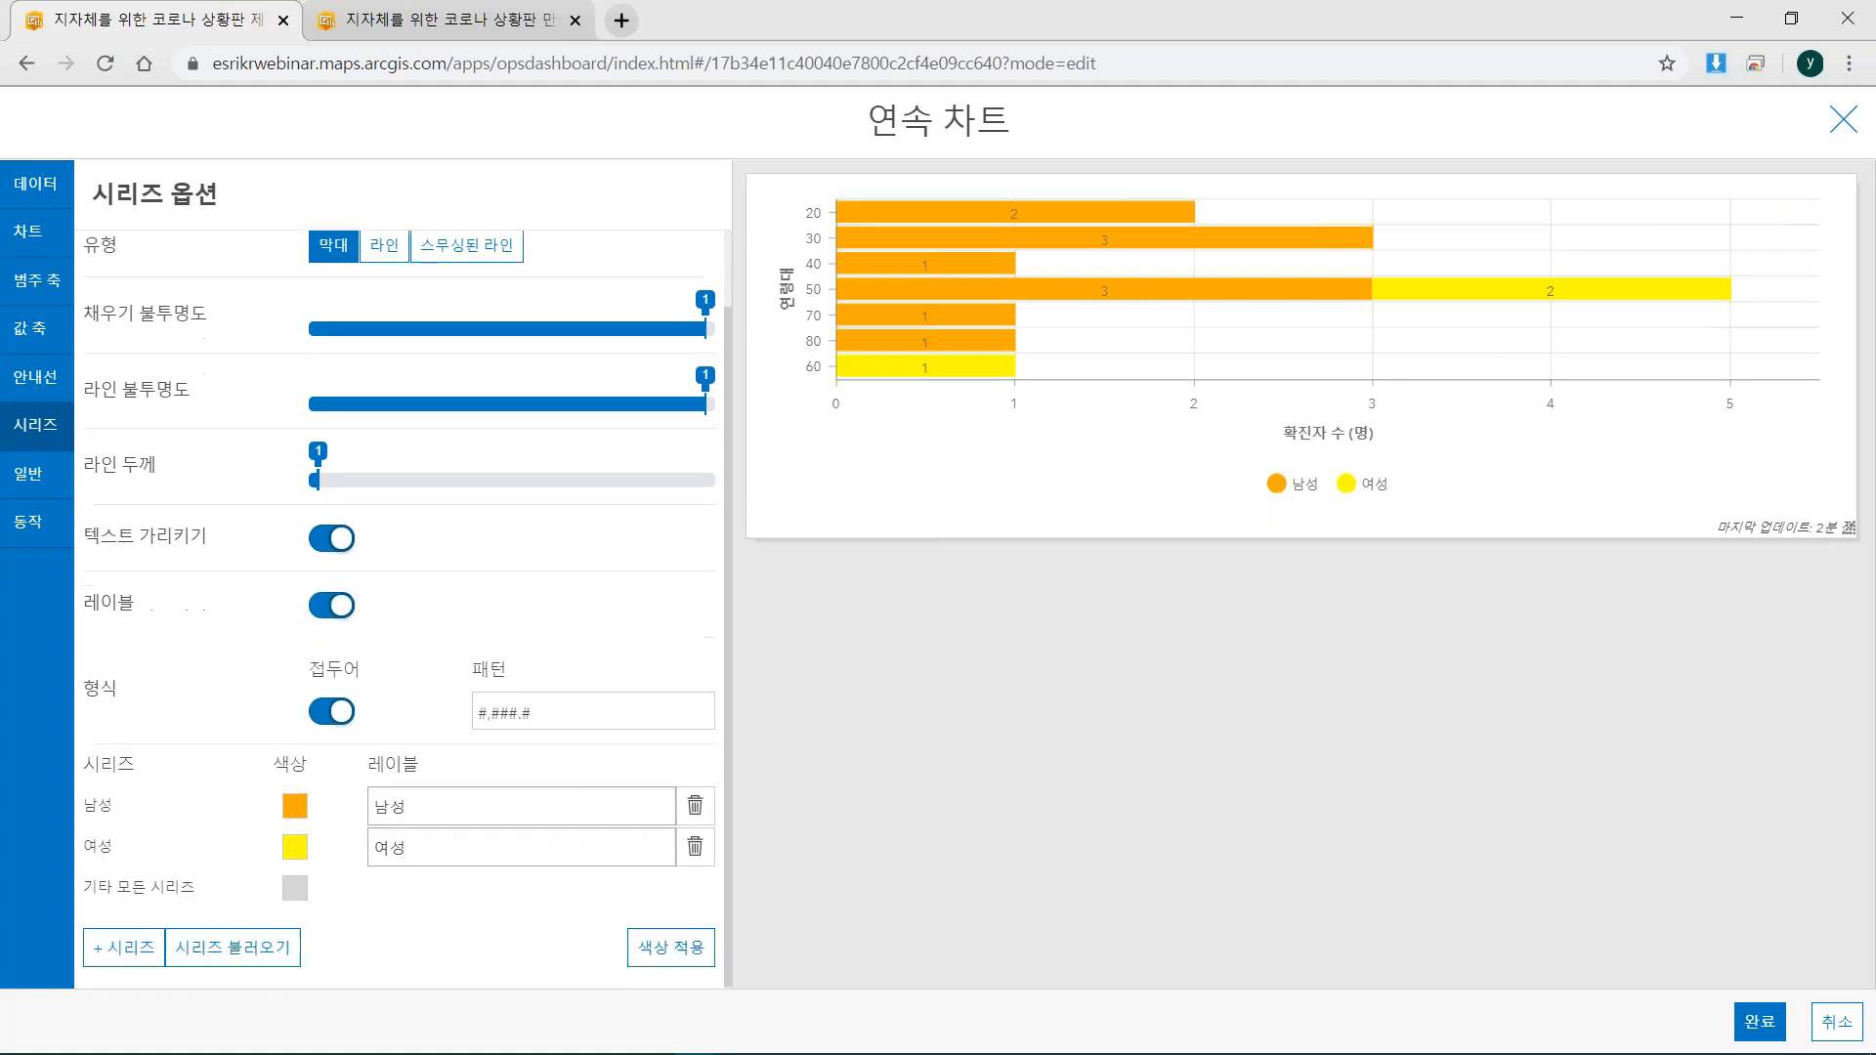
pyautogui.click(296, 807)
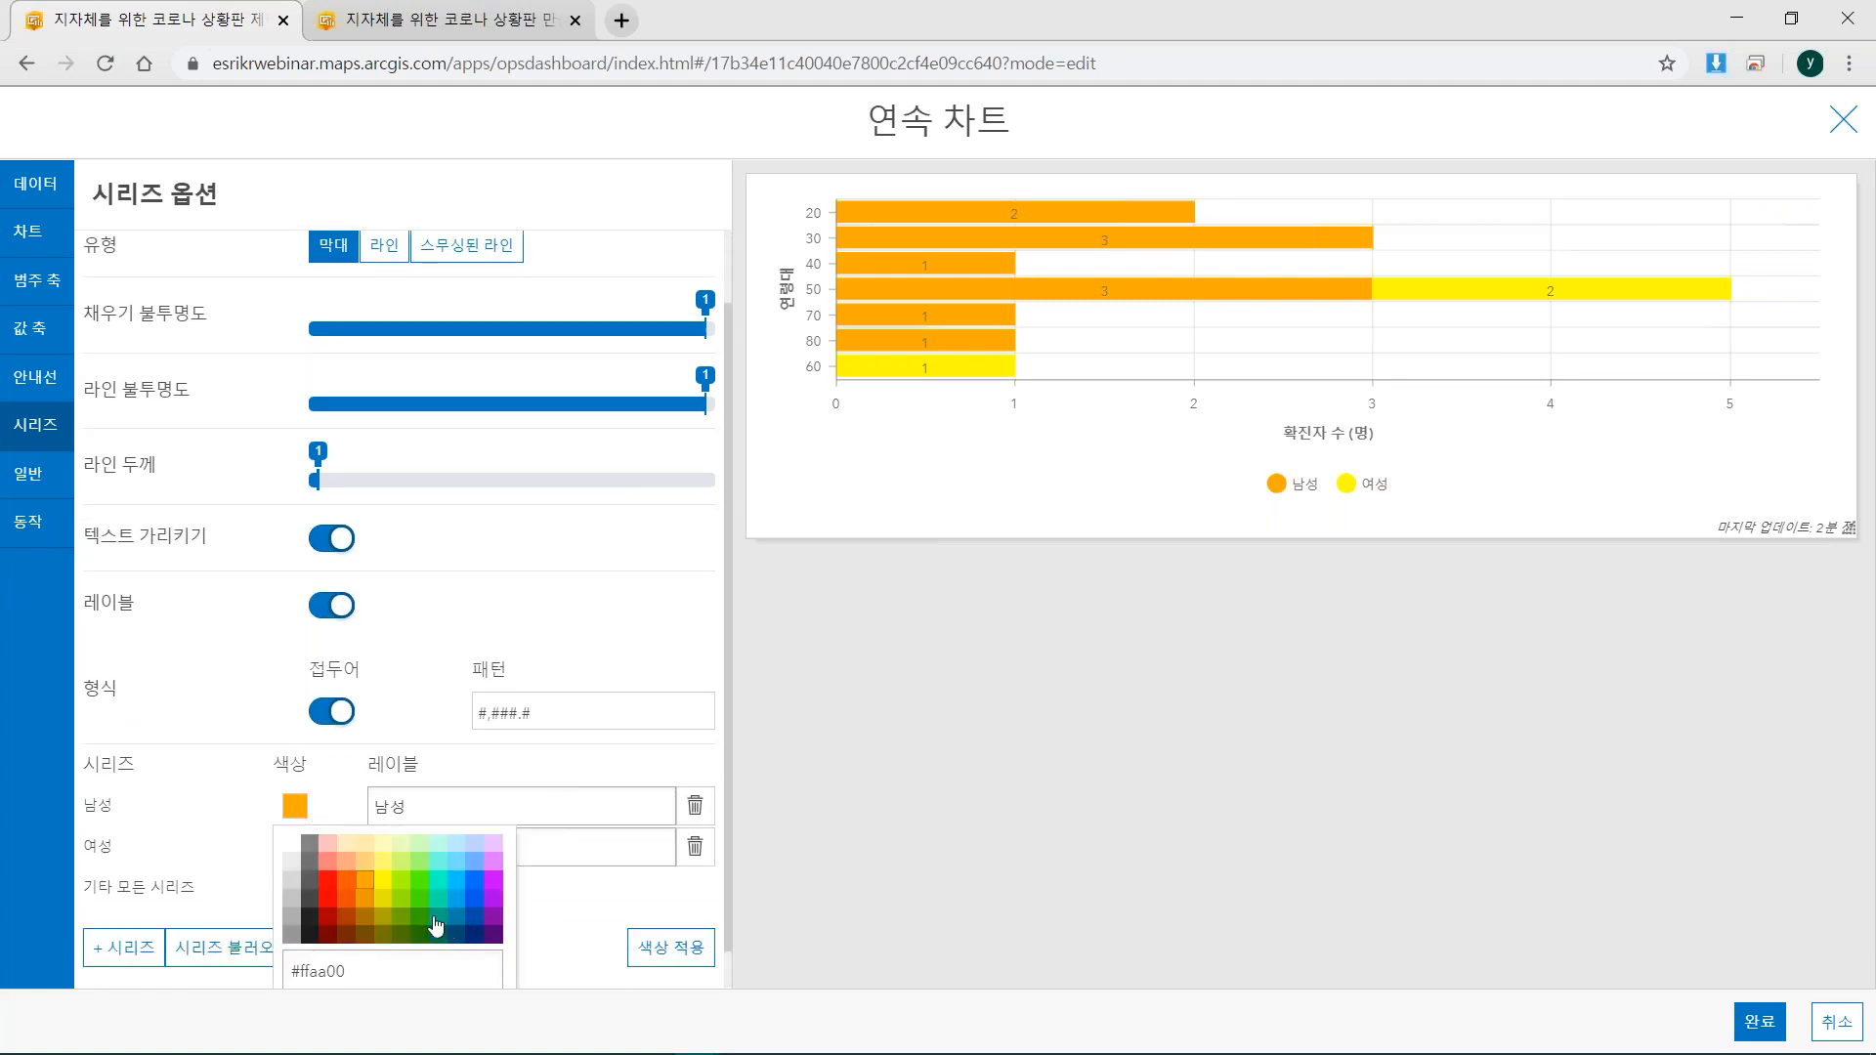
pyautogui.click(435, 926)
pyautogui.click(262, 852)
pyautogui.click(288, 859)
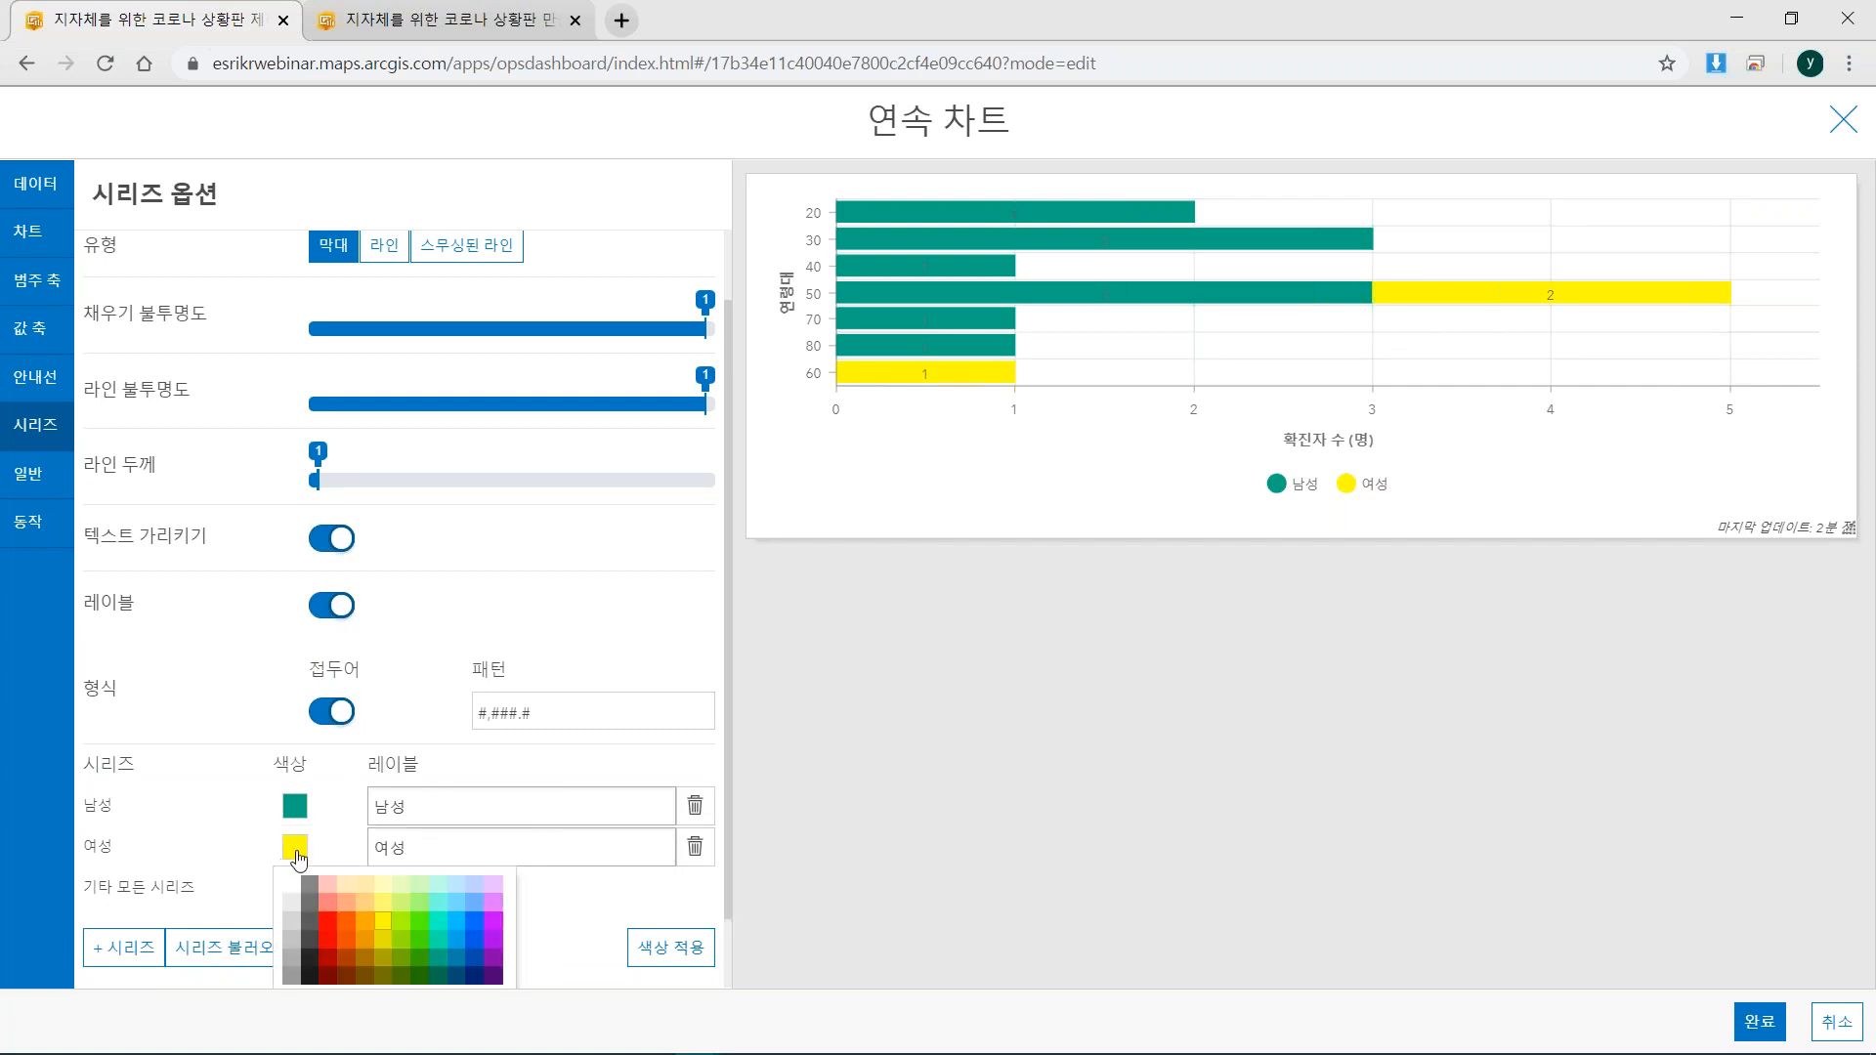
pyautogui.click(362, 921)
pyautogui.click(780, 837)
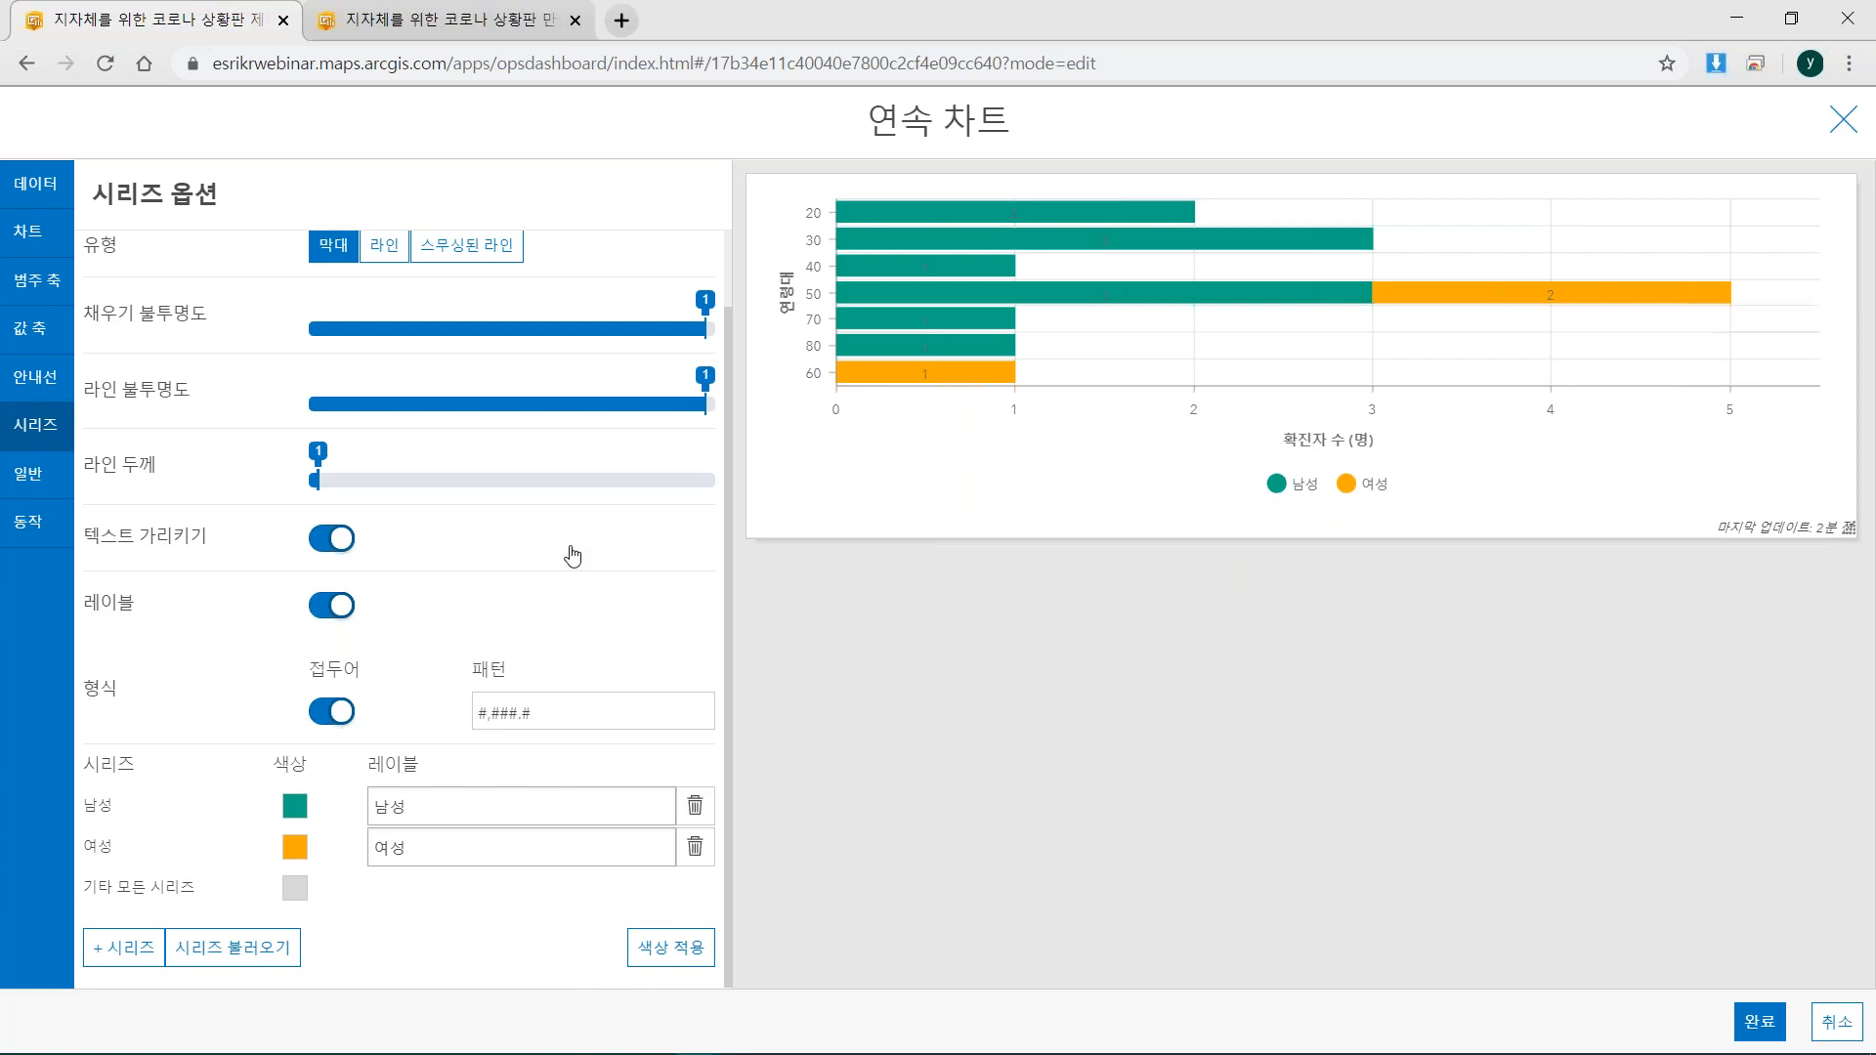
# Add 지표 (1), 지표 (2), 지표 (3) and the 코로나 확진자 이동경로 라인 layer as filter targets for the chart's selection changes.
pyautogui.click(36, 534)
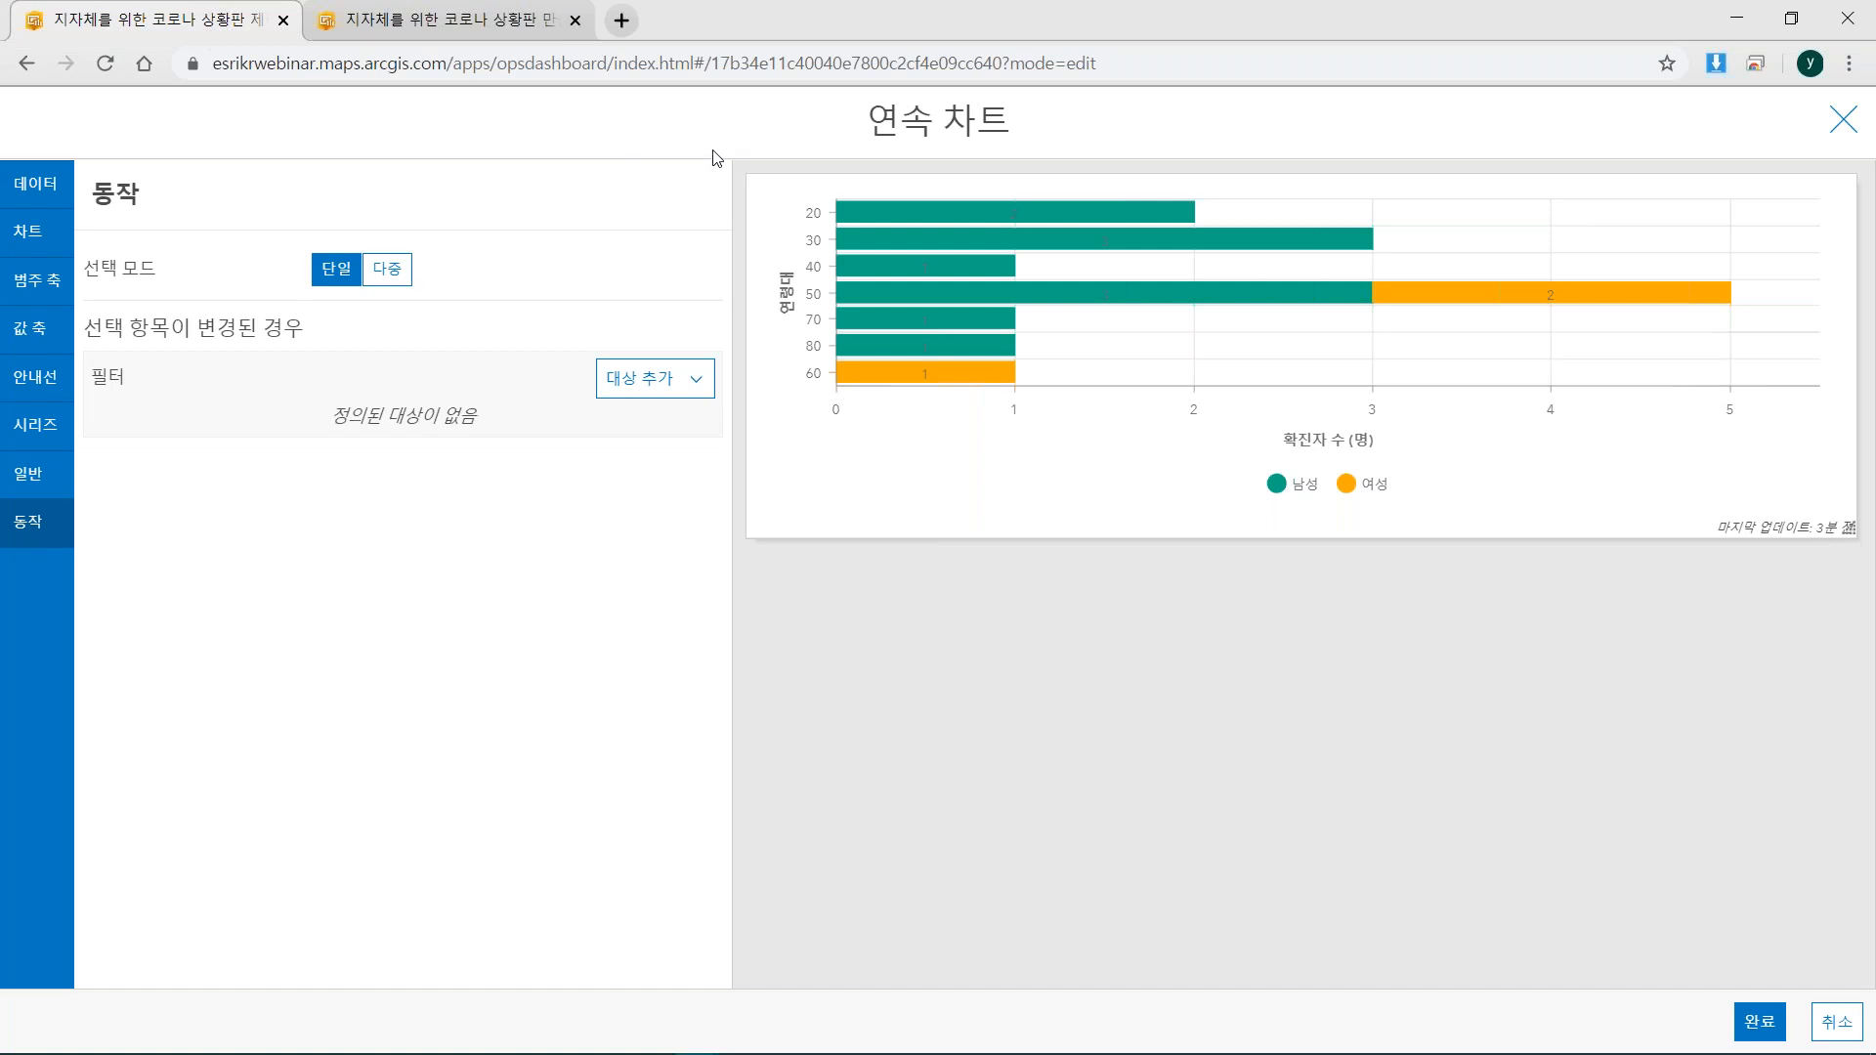
pyautogui.moveTo(1118, 299)
pyautogui.click(643, 394)
pyautogui.click(561, 502)
pyautogui.click(628, 392)
pyautogui.click(608, 503)
pyautogui.click(631, 377)
pyautogui.click(631, 501)
pyautogui.click(633, 383)
pyautogui.click(597, 466)
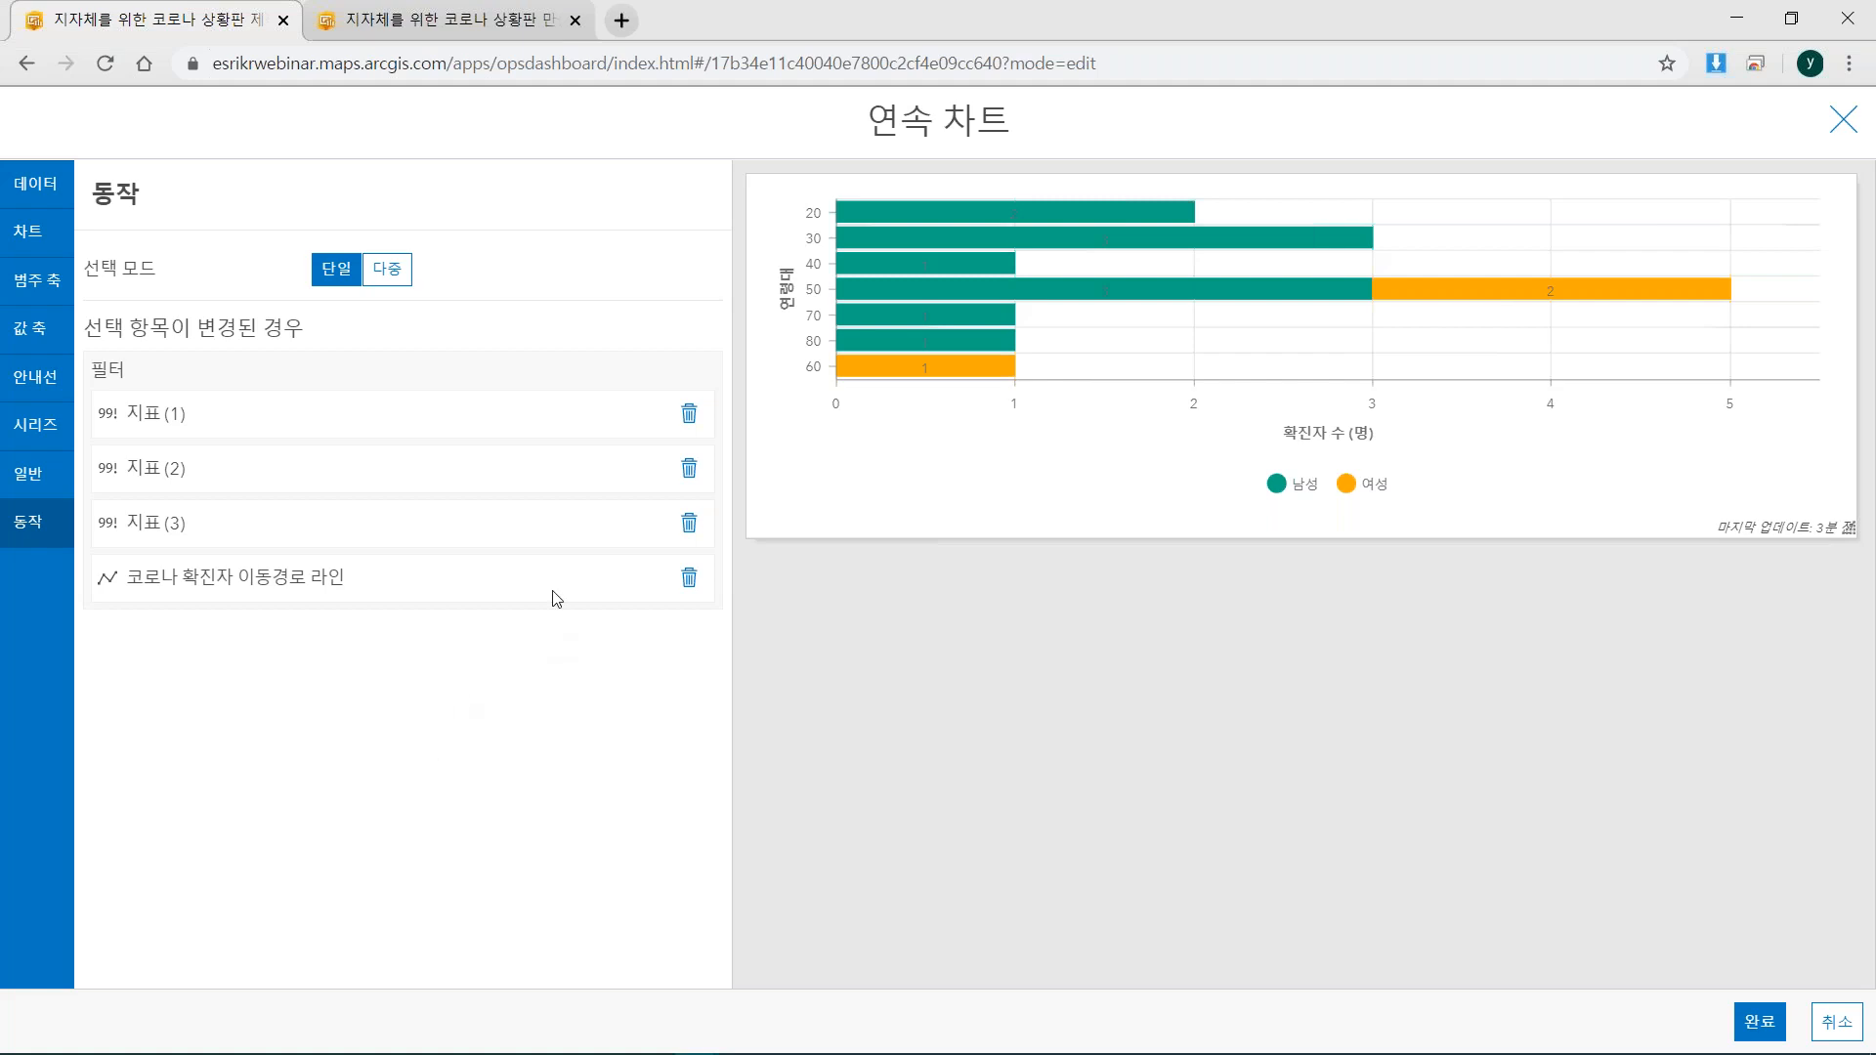
# Set the chart's selection mode (선택 모드) to multiple (다중) and place the finished chart on the dashboard.
pyautogui.moveTo(916, 220)
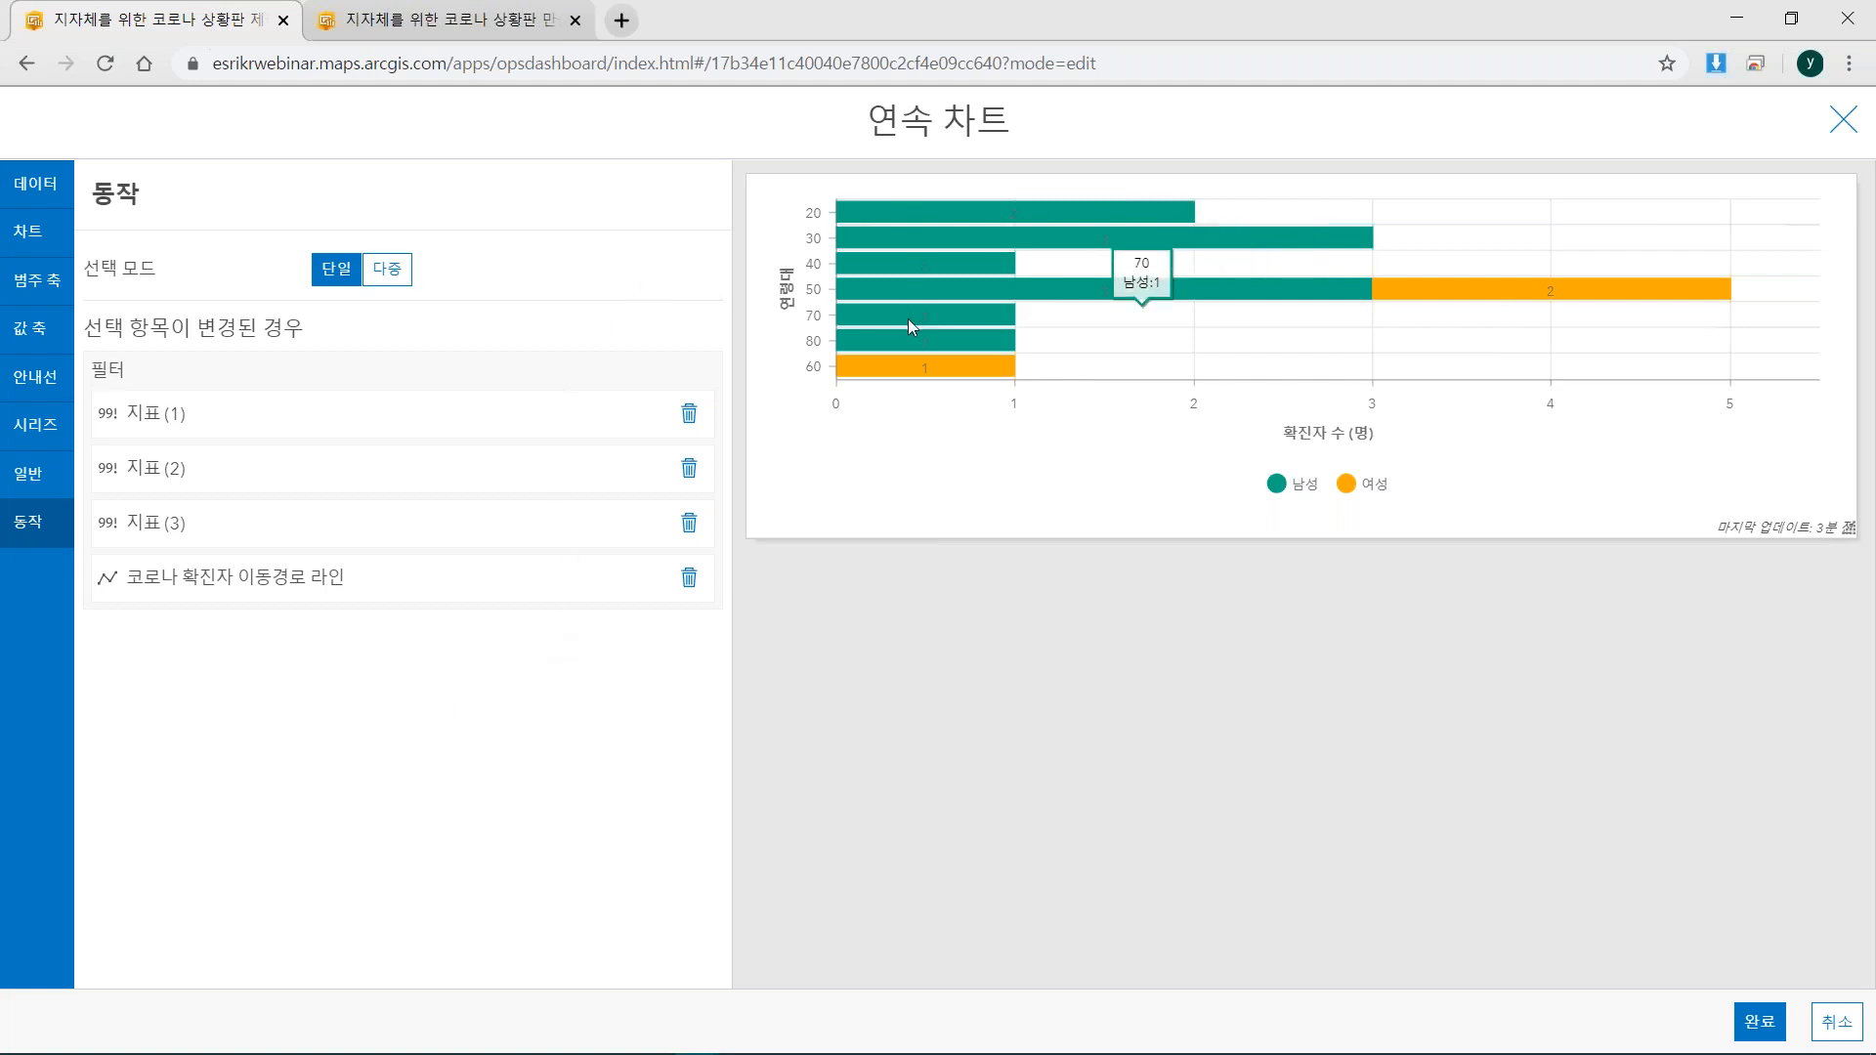
pyautogui.moveTo(909, 320)
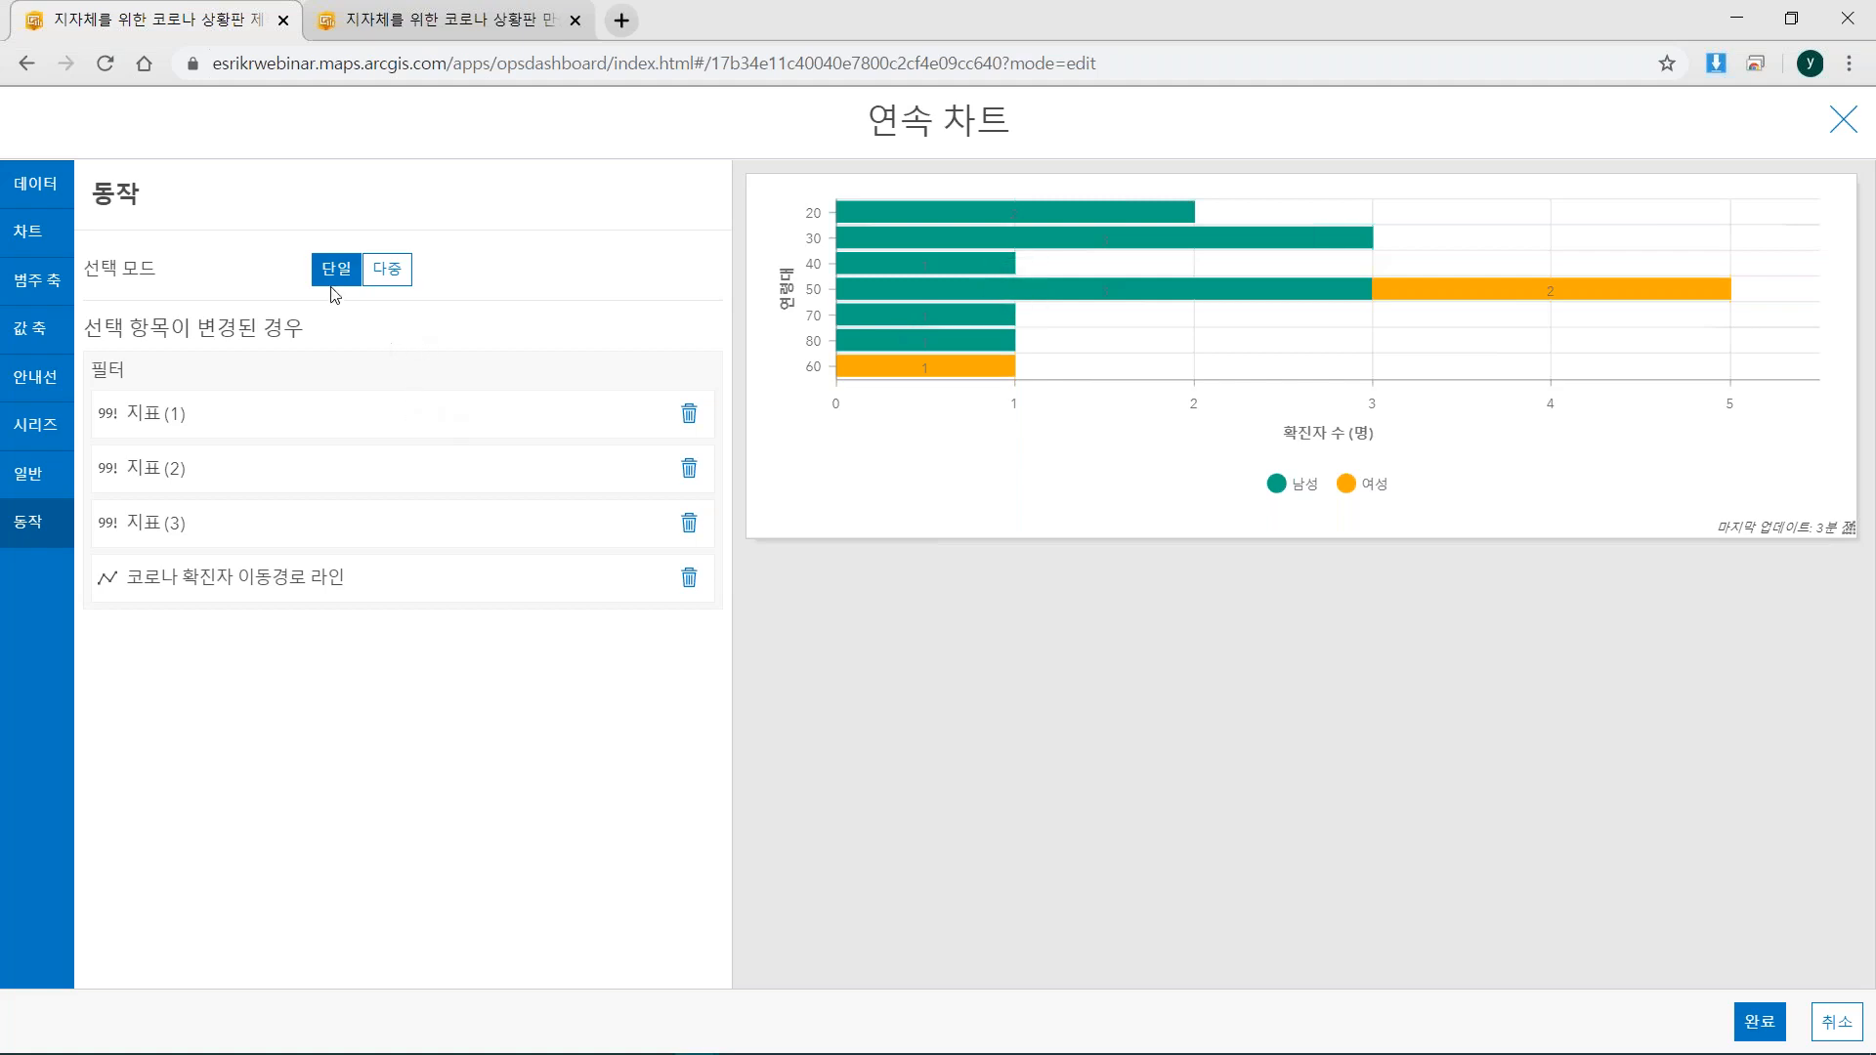
pyautogui.click(389, 273)
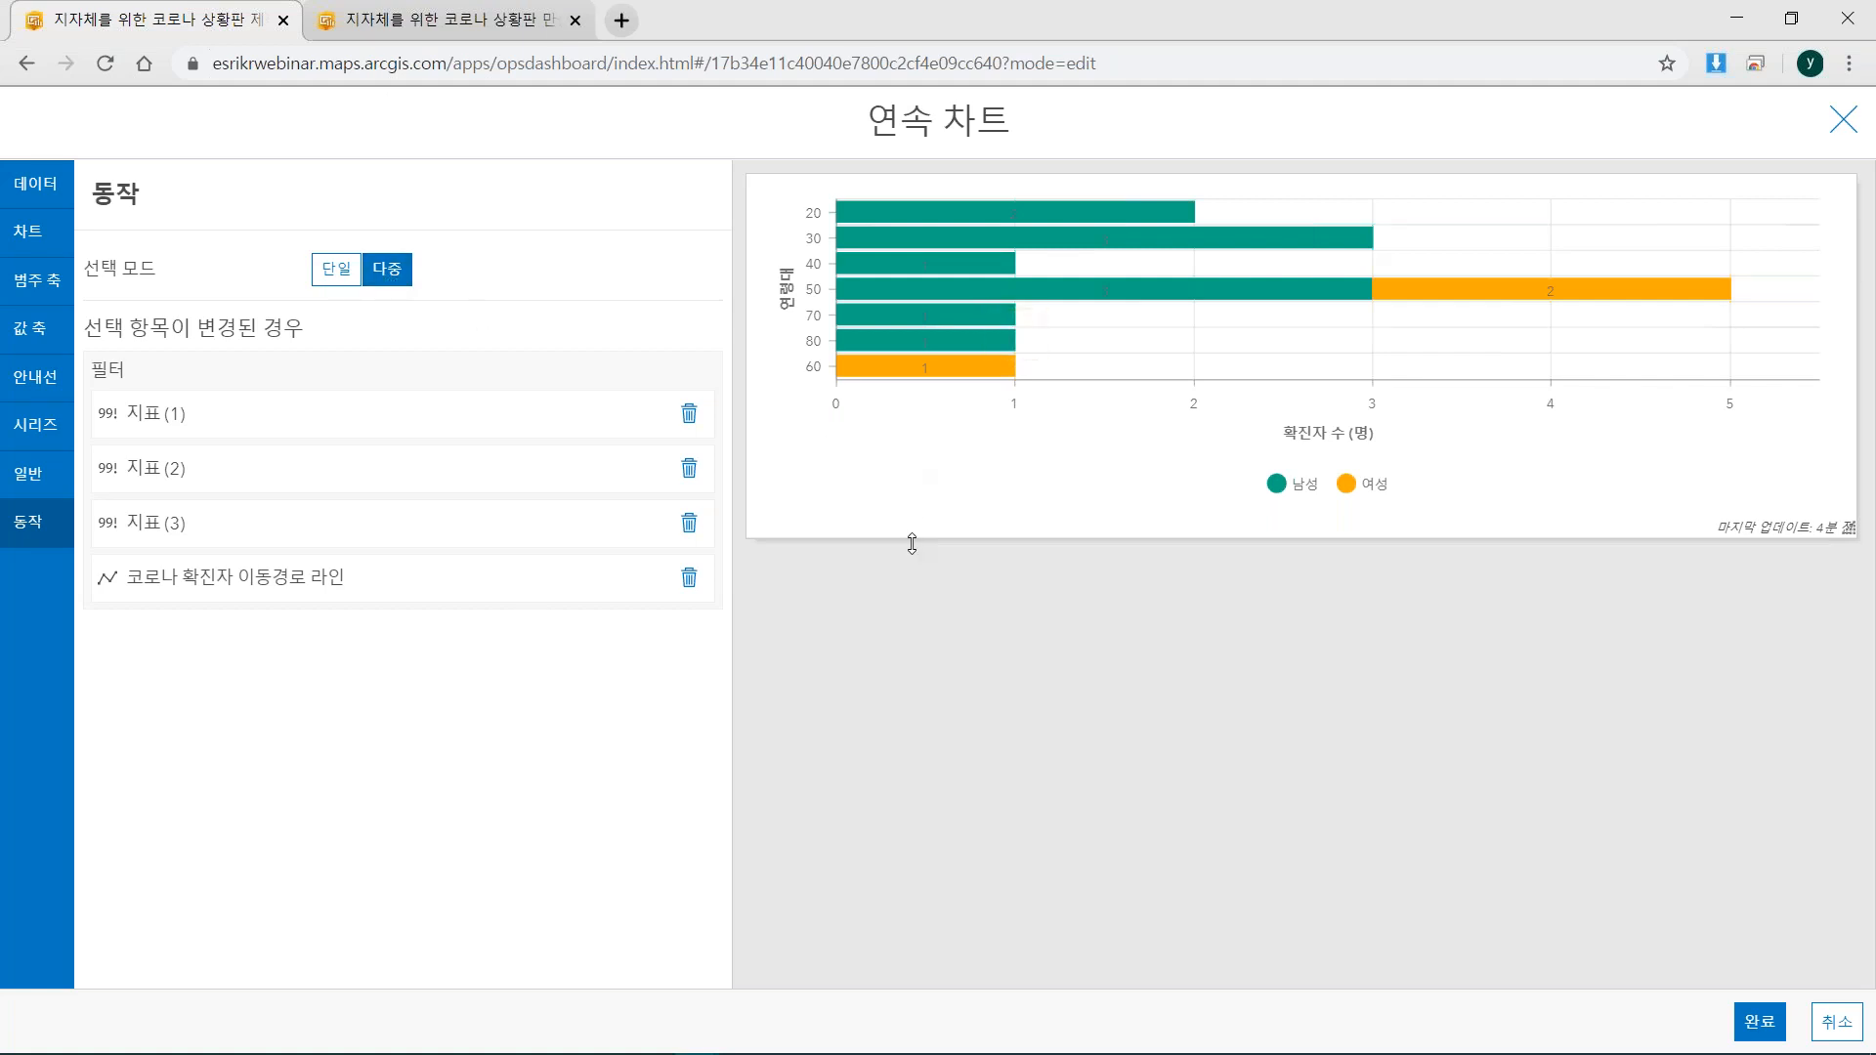
pyautogui.click(1755, 1022)
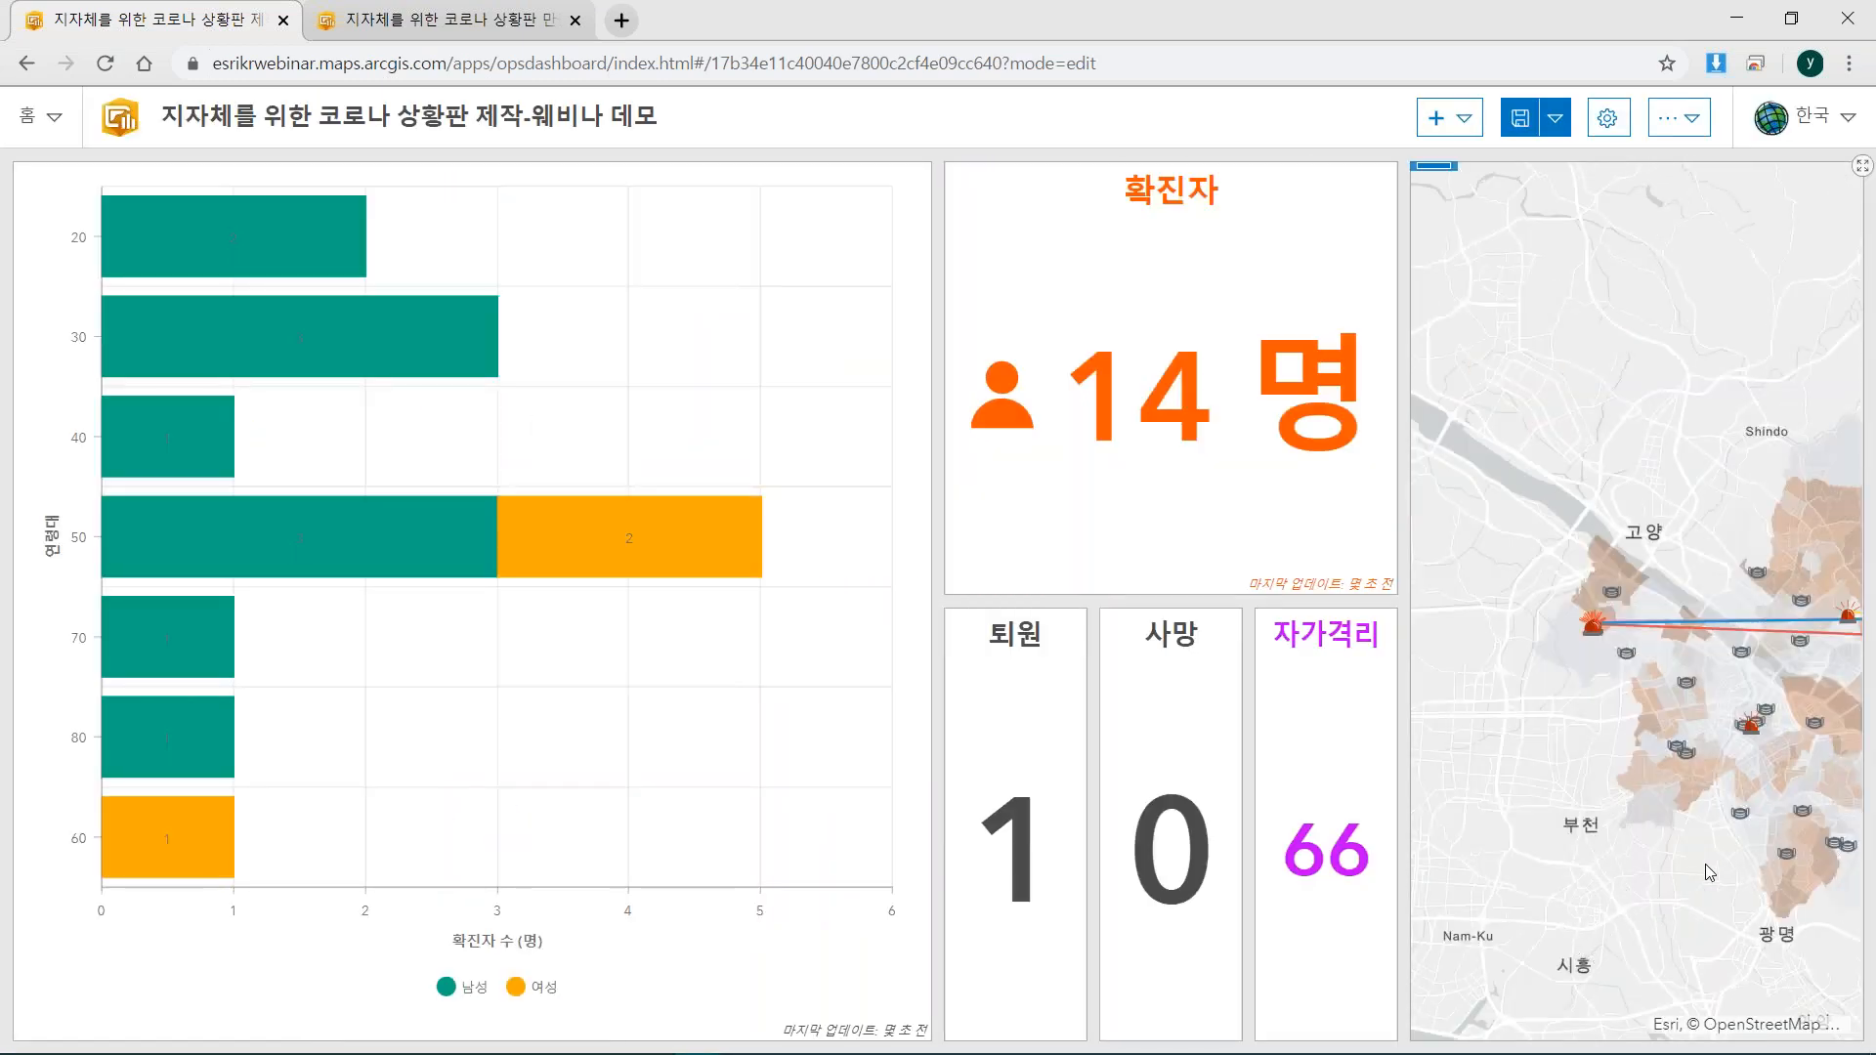
# Rearrange the dashboard so the serial chart sits in a row beneath the indicators and the map fills a full-height column beside them.
pyautogui.moveTo(37, 183)
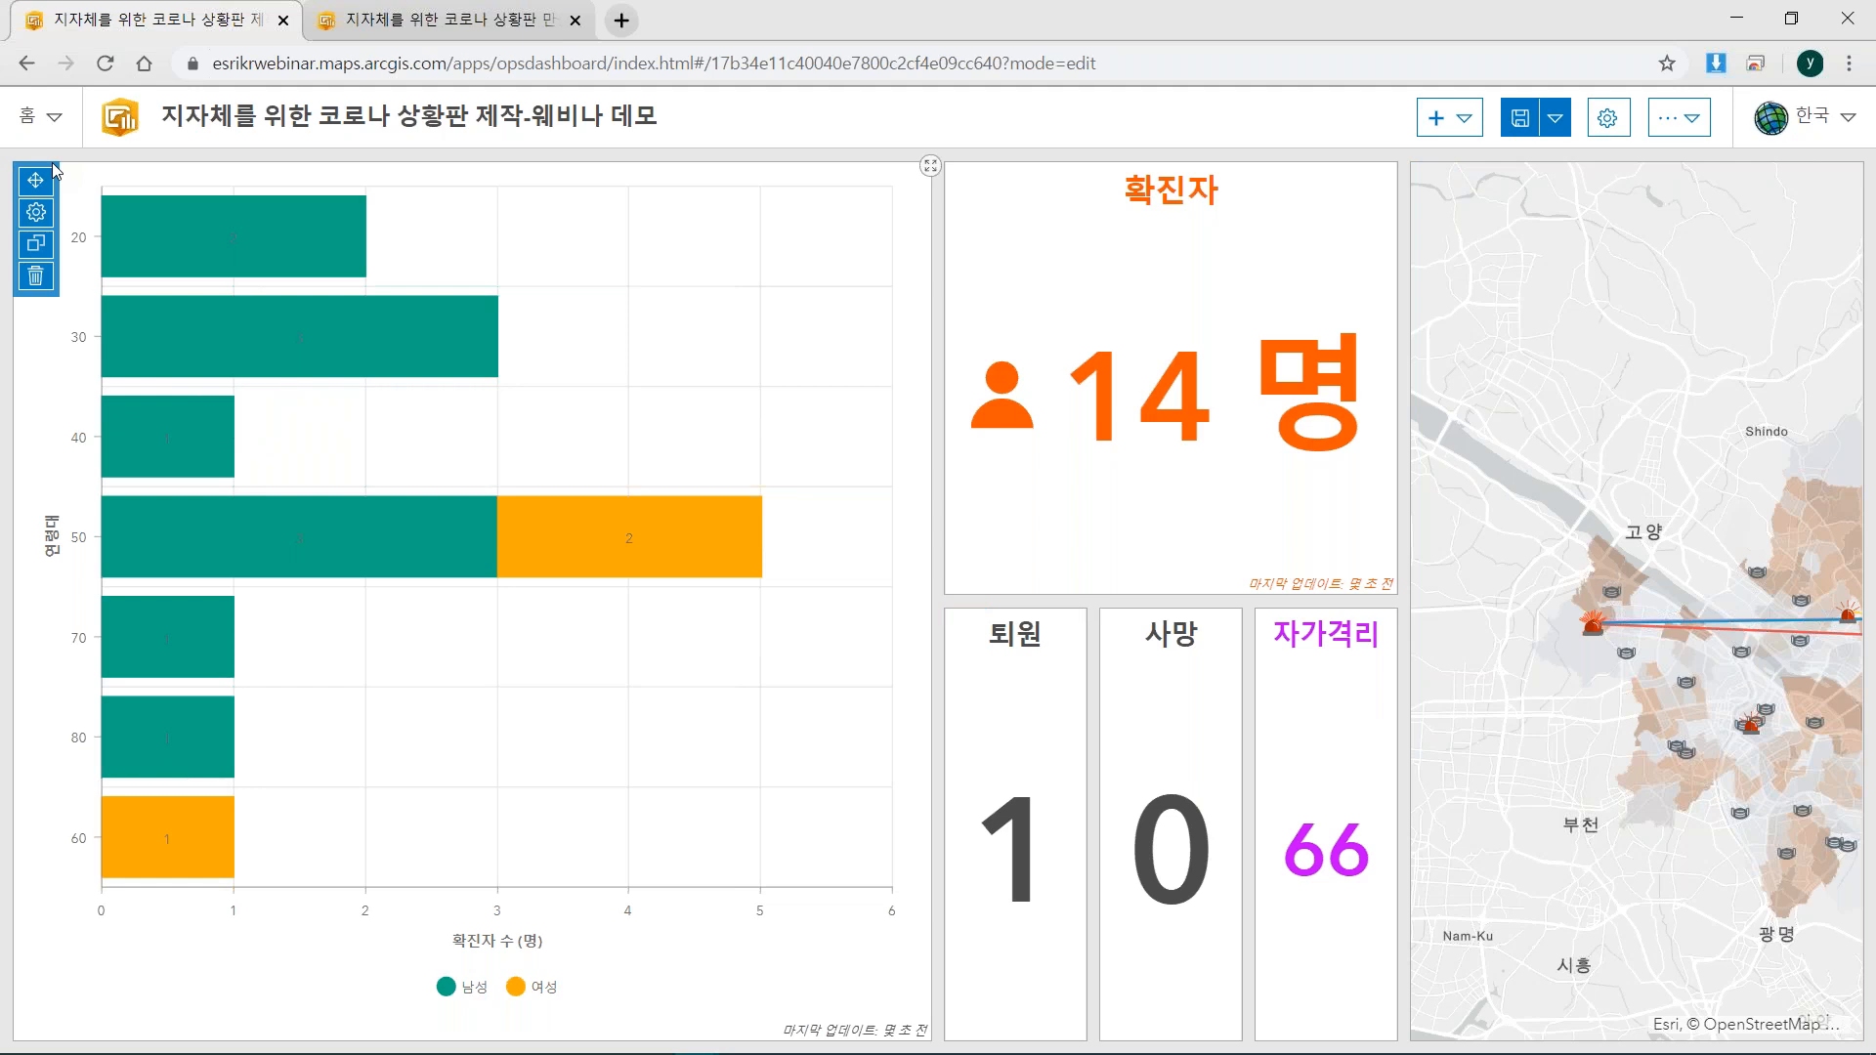
pyautogui.moveTo(38, 183); pyautogui.dragTo(1629, 992)
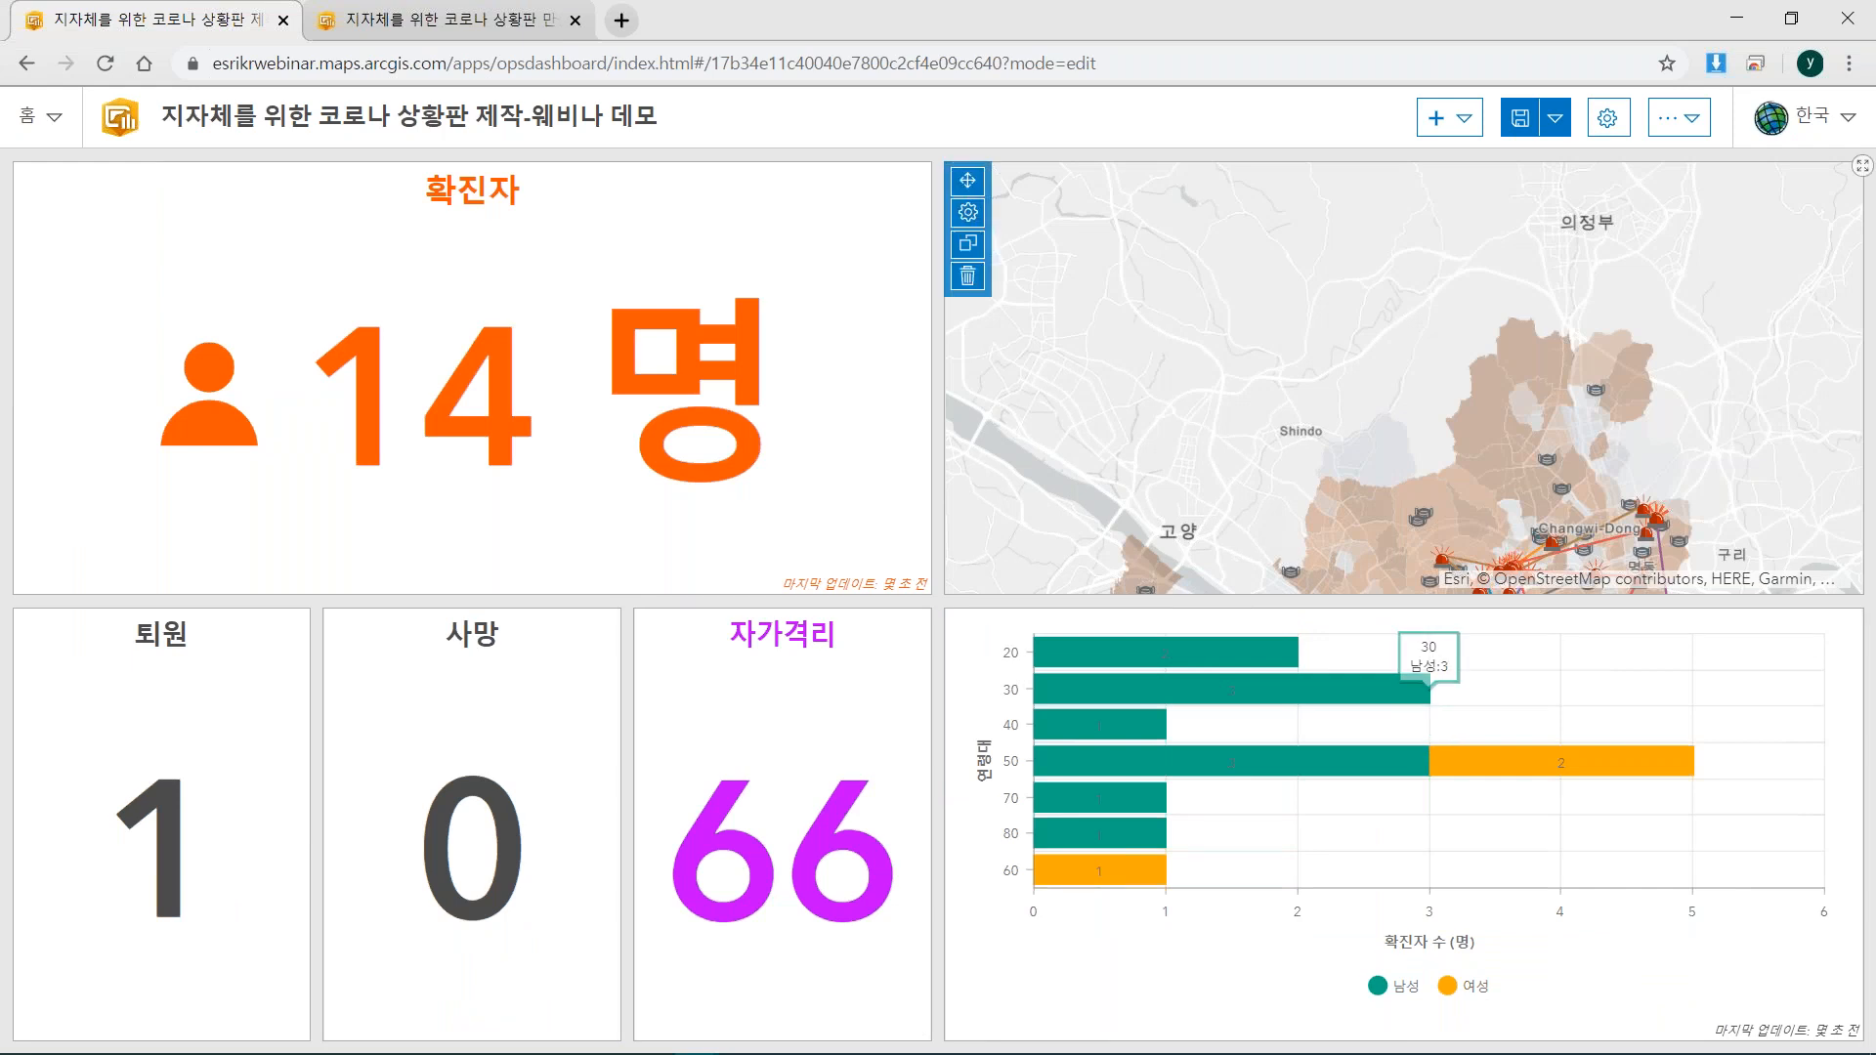
pyautogui.moveTo(969, 622)
pyautogui.moveTo(969, 621); pyautogui.dragTo(971, 1006)
pyautogui.moveTo(960, 177)
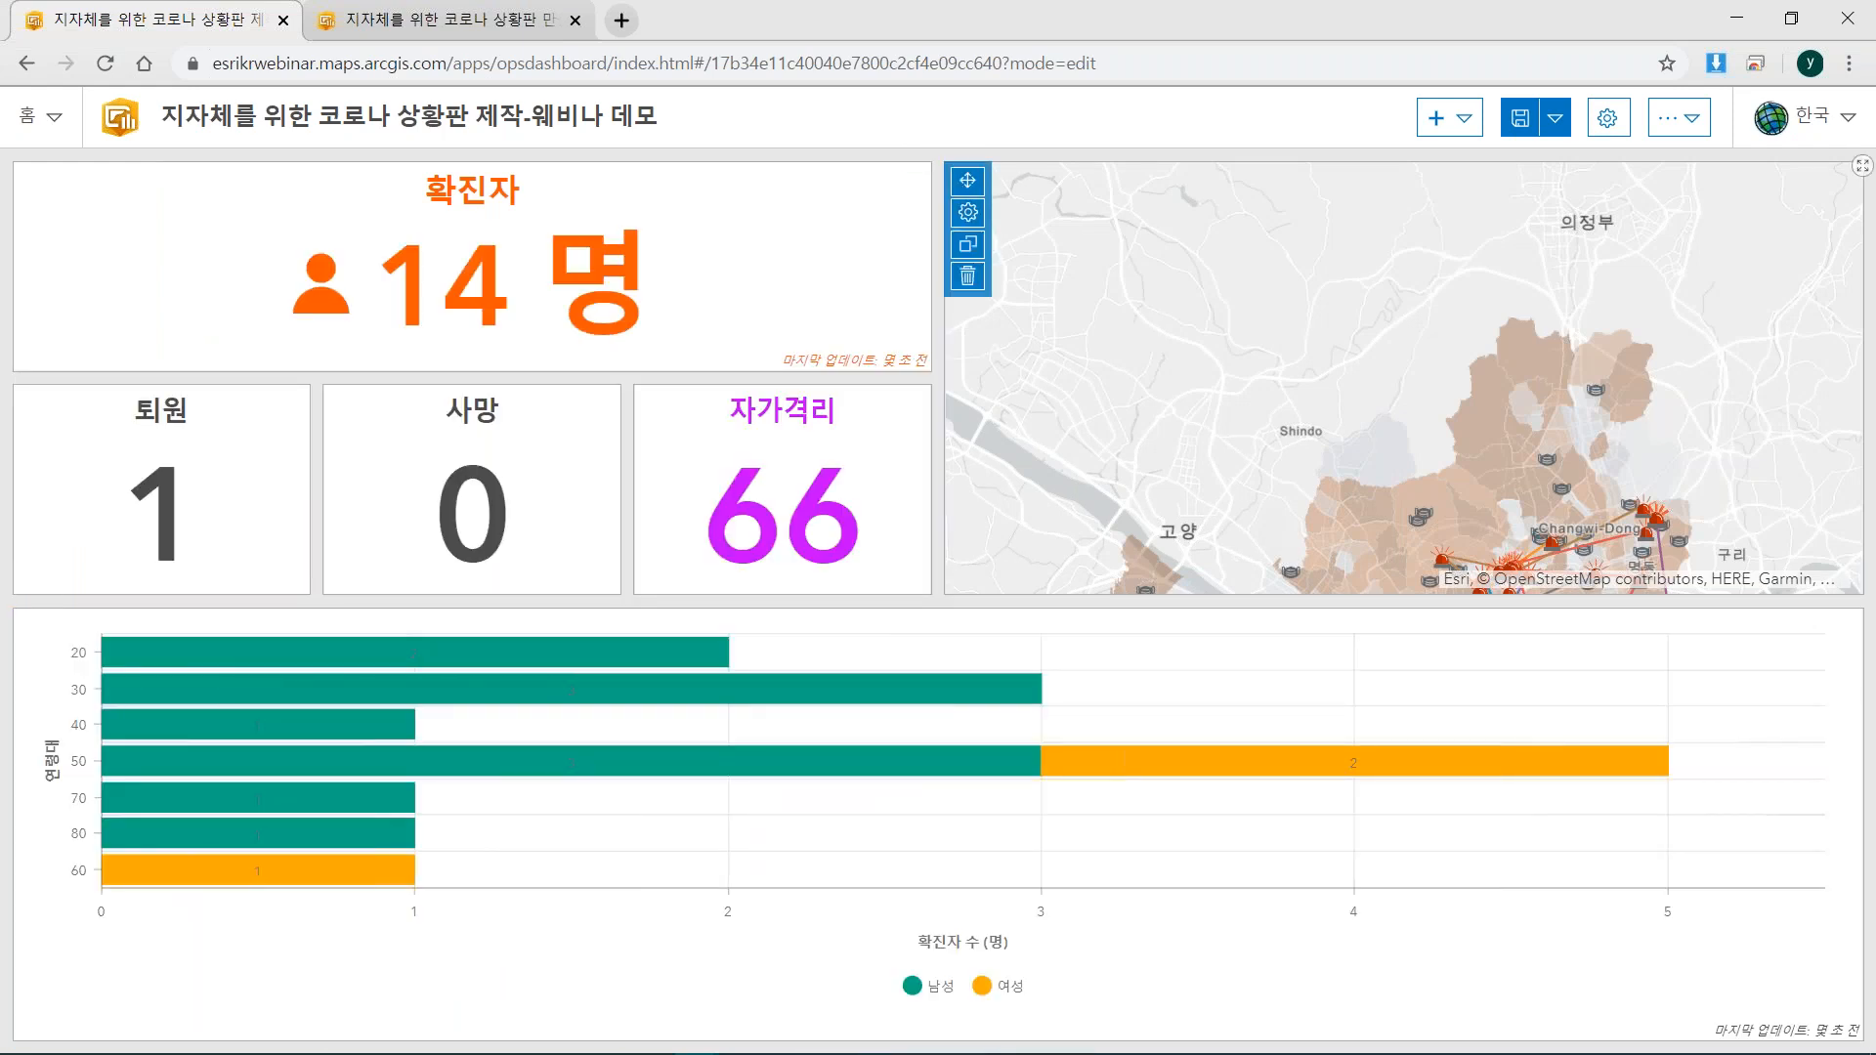
pyautogui.moveTo(961, 177); pyautogui.dragTo(1404, 795)
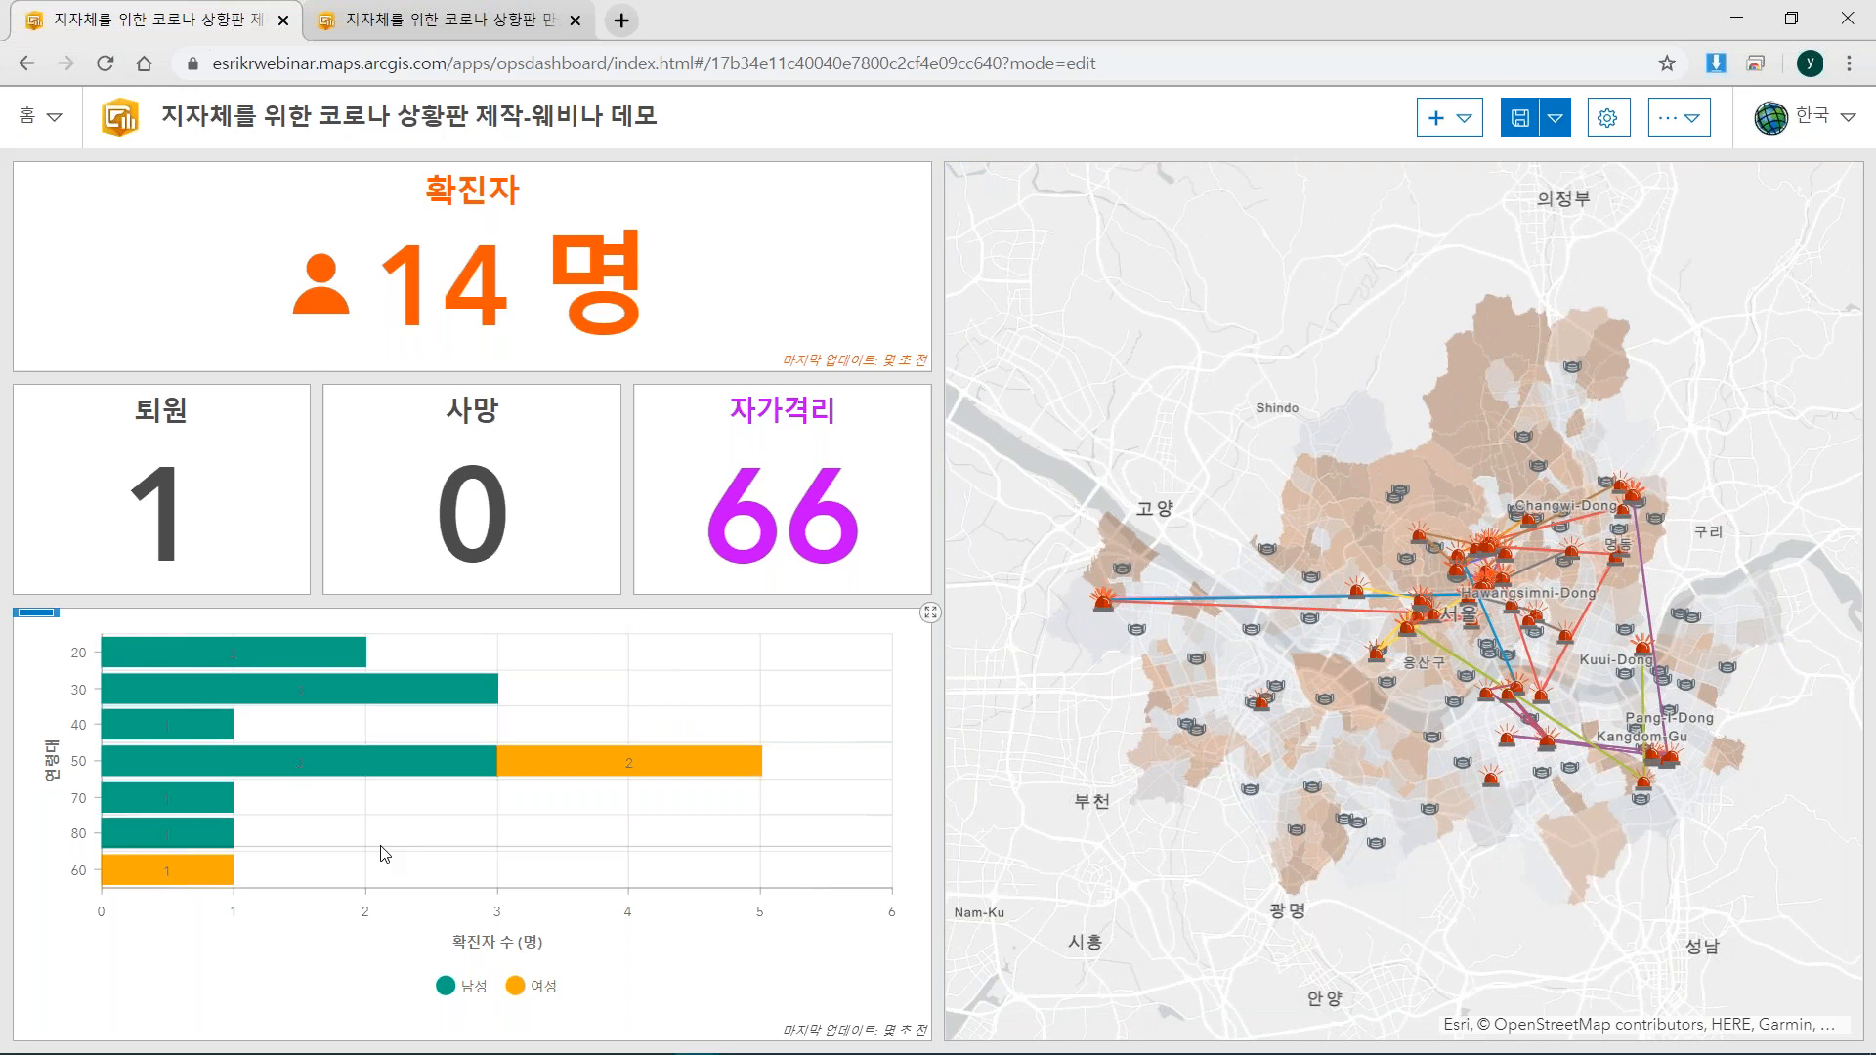
# Filter the dashboard by the chart's male bar for age 30 and examine the matching movement routes on the map.
pyautogui.click(378, 691)
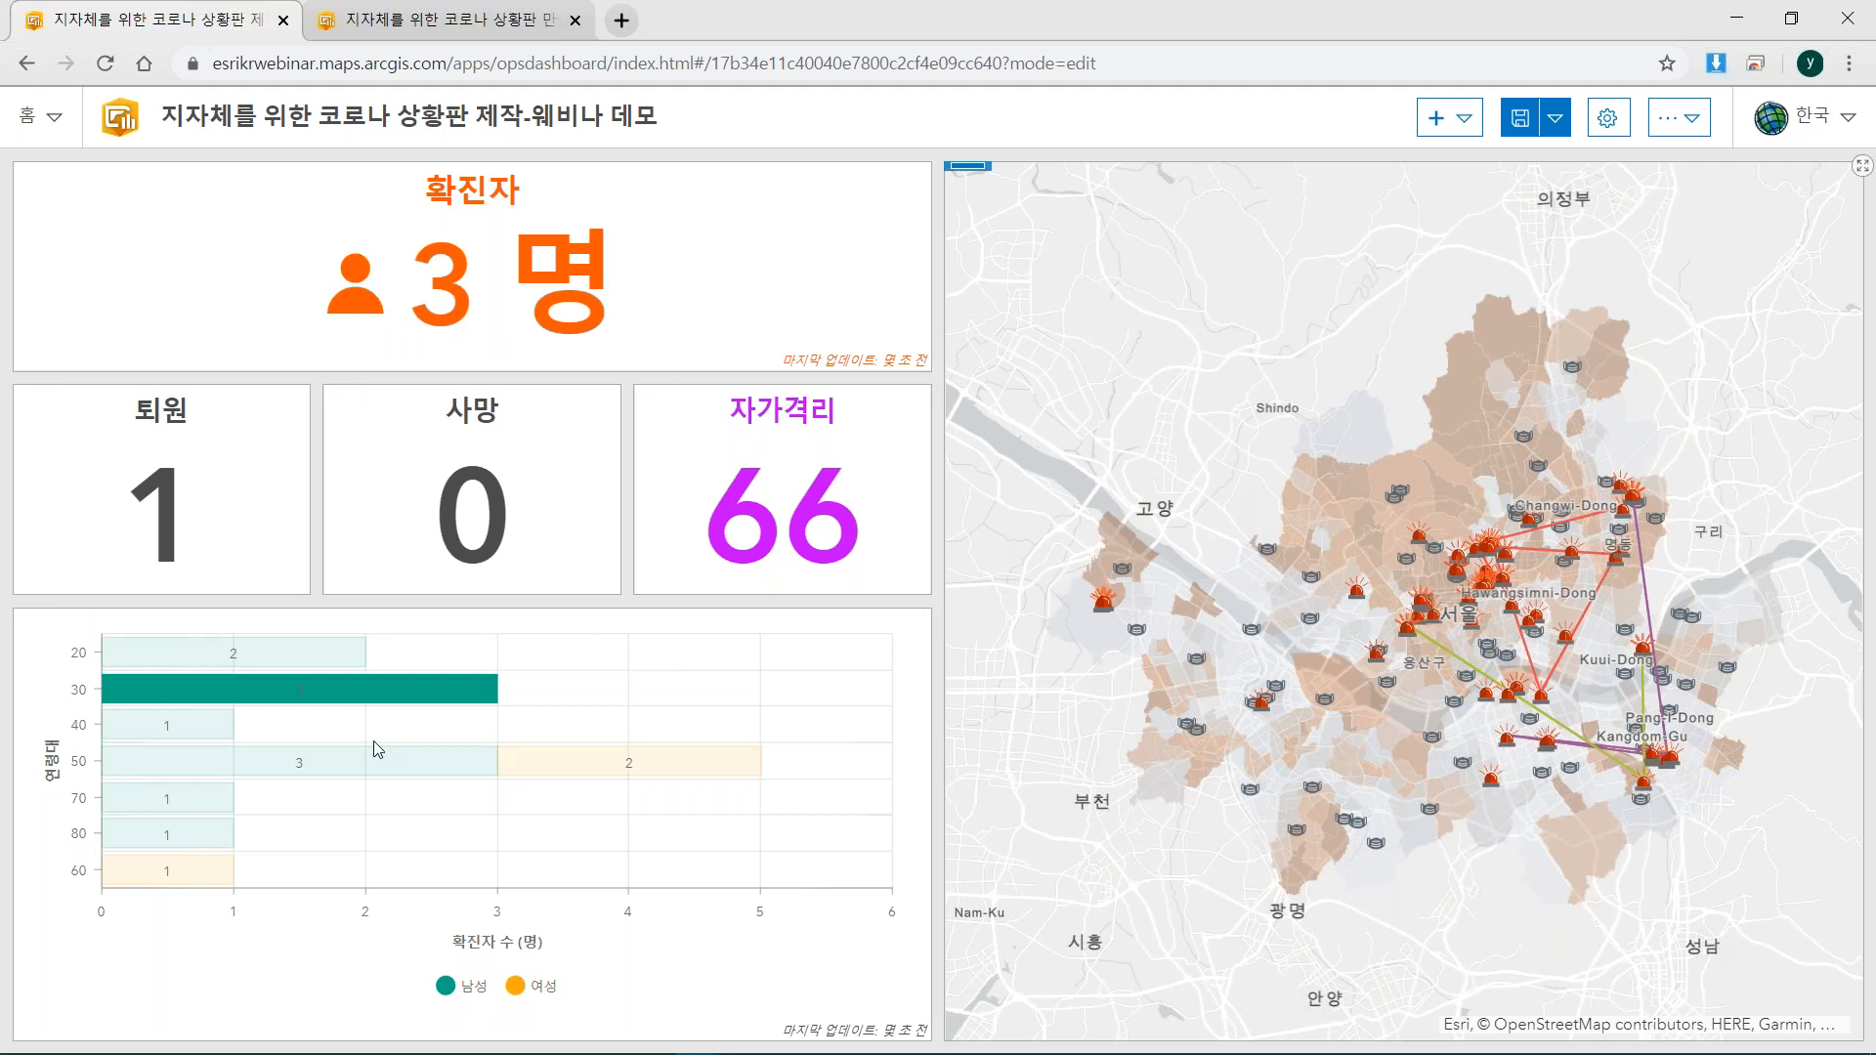
pyautogui.moveTo(193, 734)
pyautogui.click(196, 692)
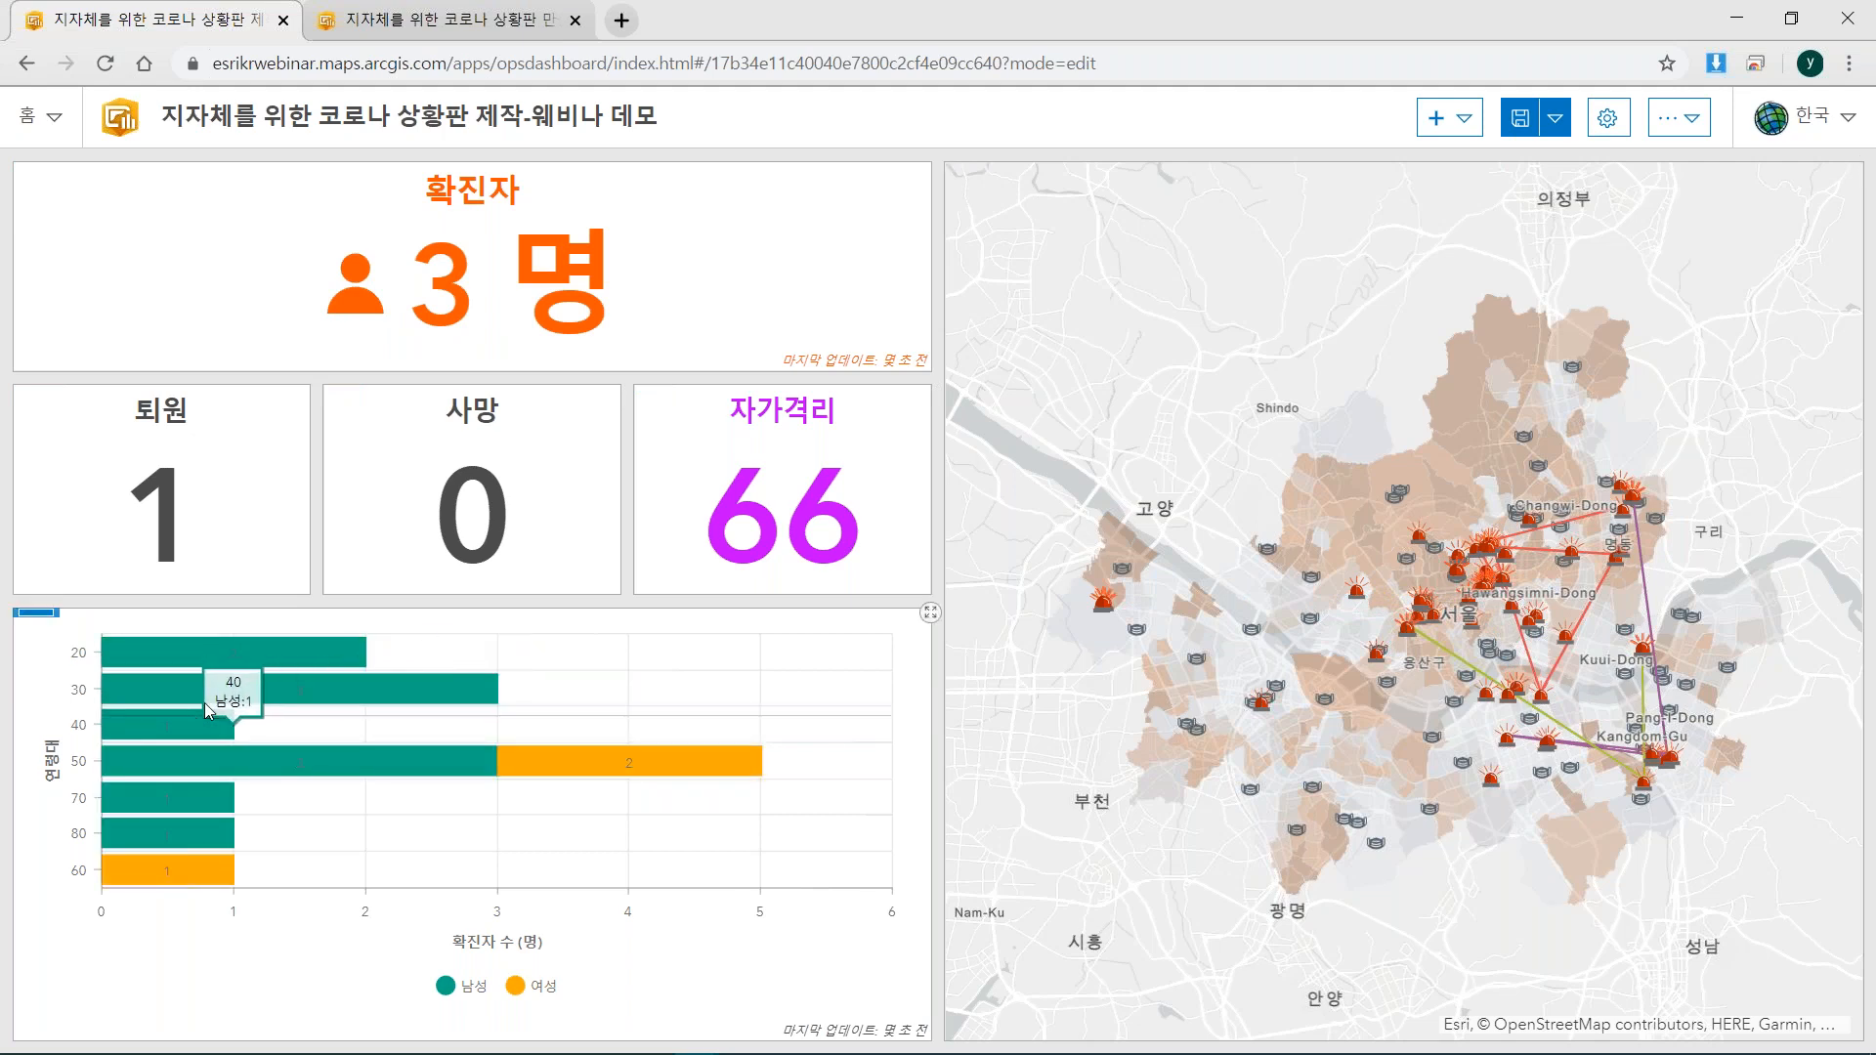
pyautogui.click(217, 689)
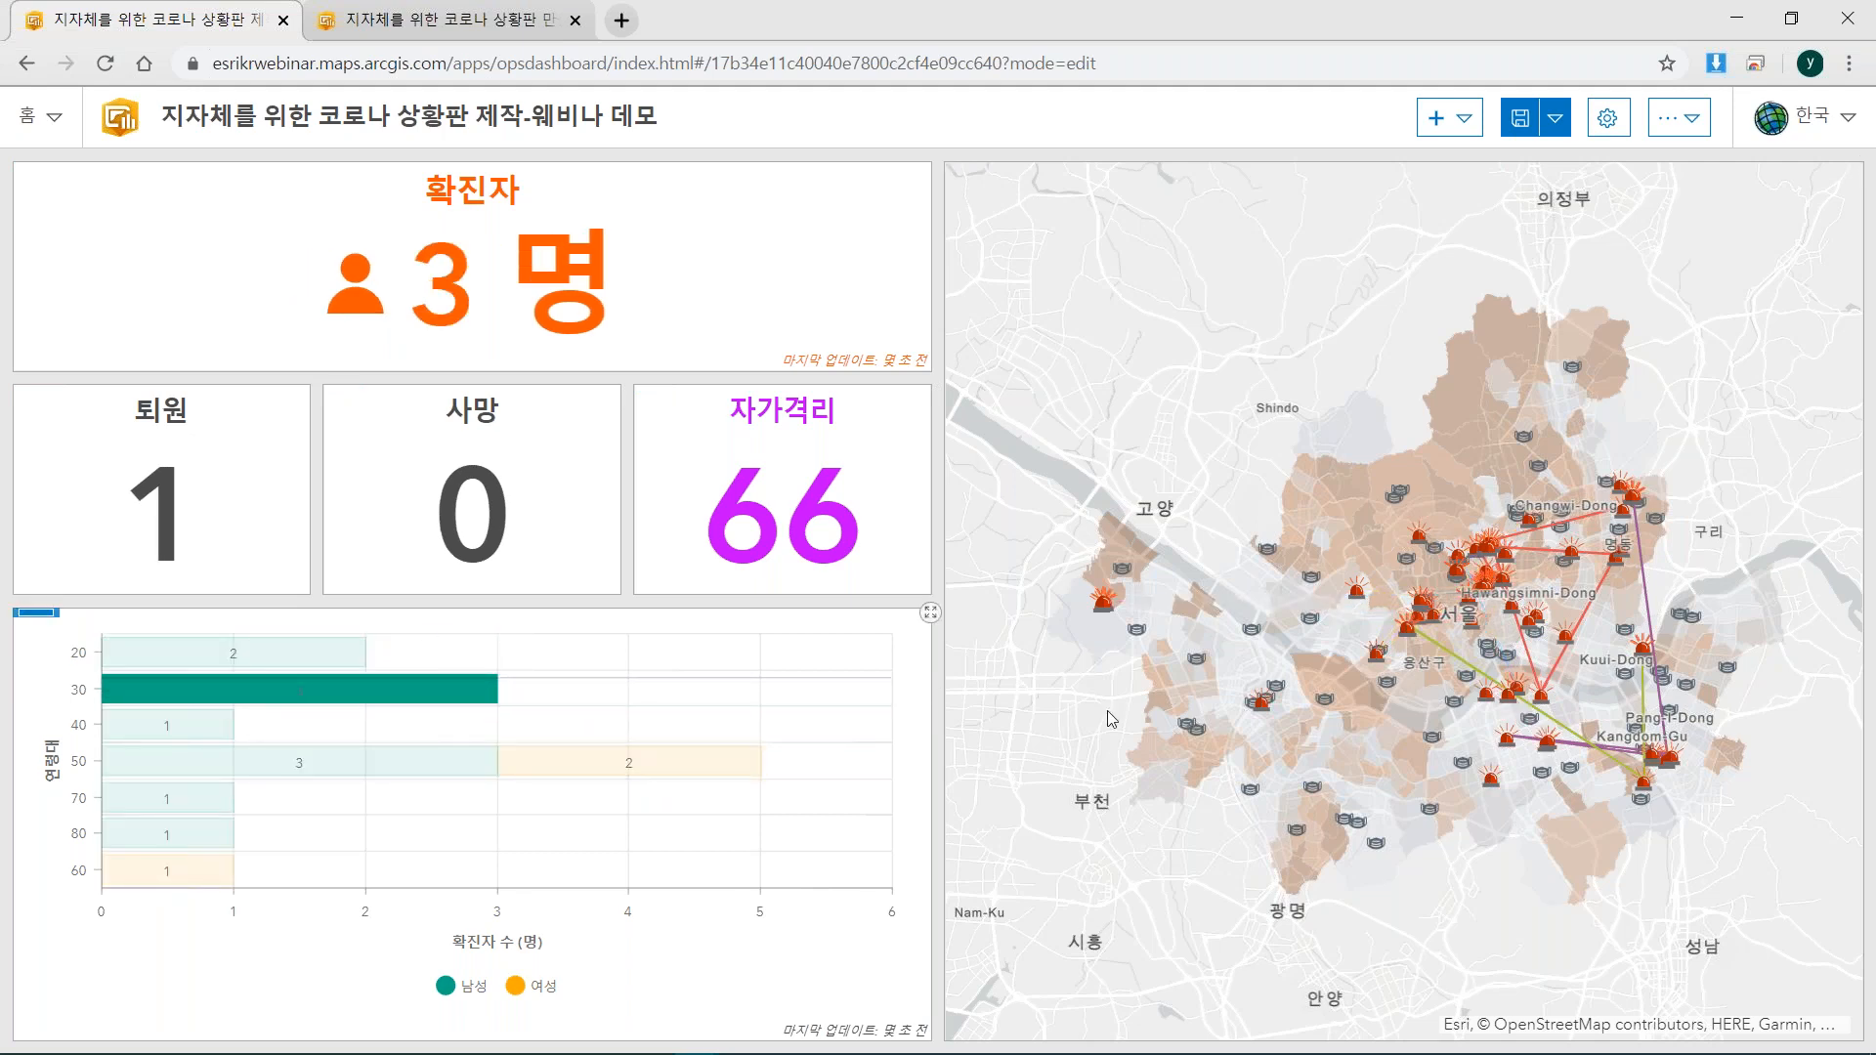
pyautogui.moveTo(1416, 776); pyautogui.dragTo(1129, 760)
pyautogui.scroll(1, 1324, 692)
pyautogui.moveTo(1390, 787); pyautogui.dragTo(1527, 792)
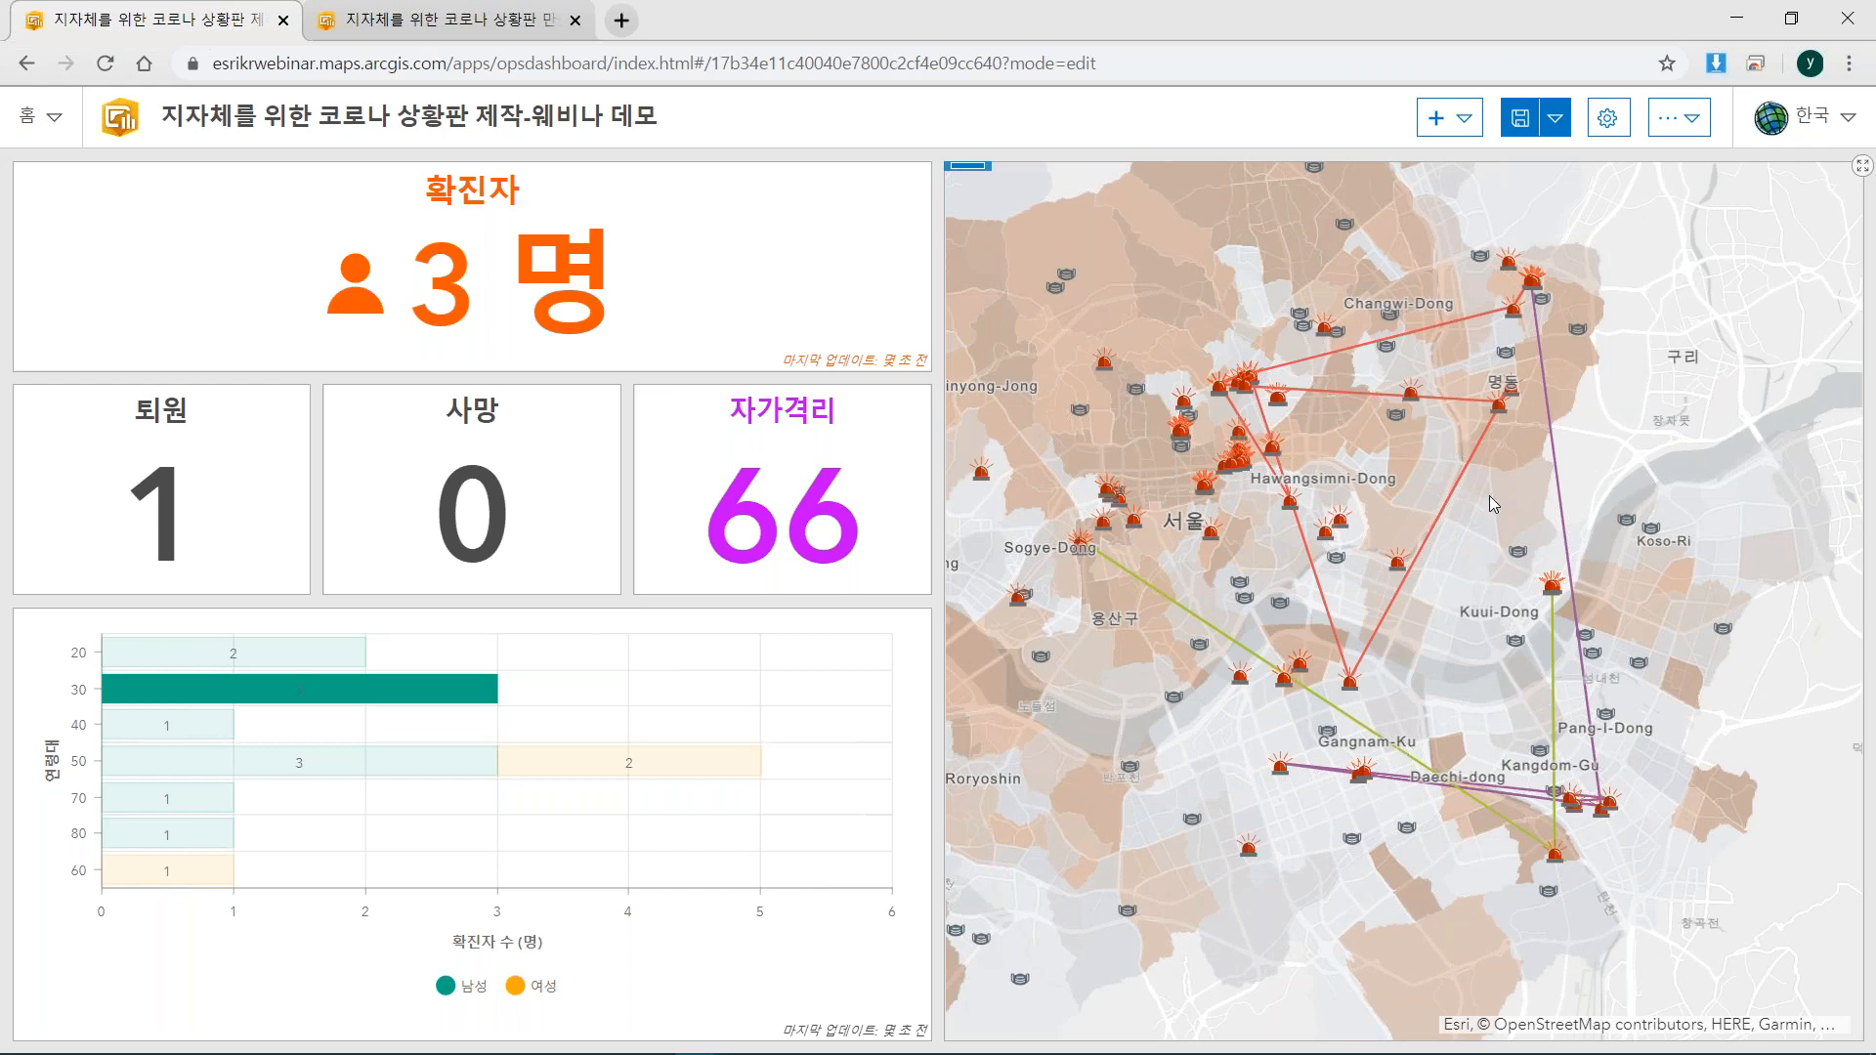
# Clear the age 30 selection and filter the dashboard by both the male and female bars for age 50.
pyautogui.moveTo(377, 695)
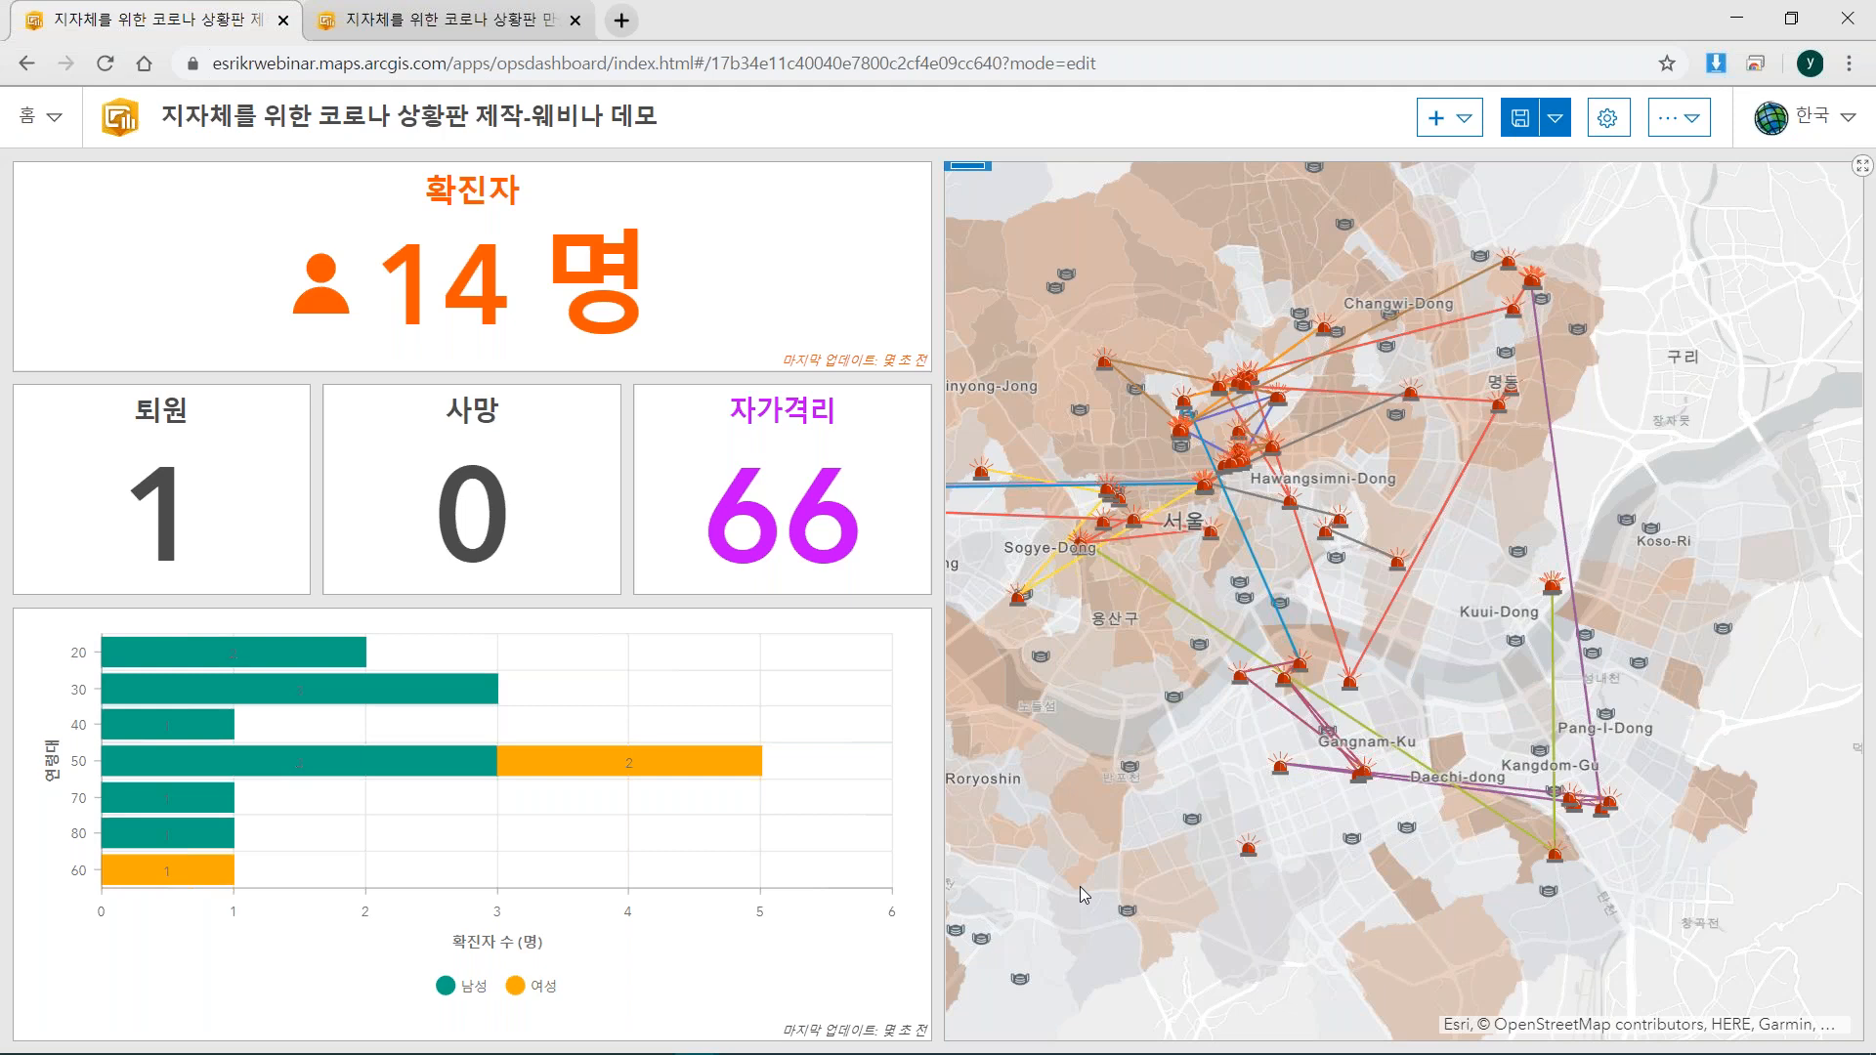
pyautogui.click(430, 761)
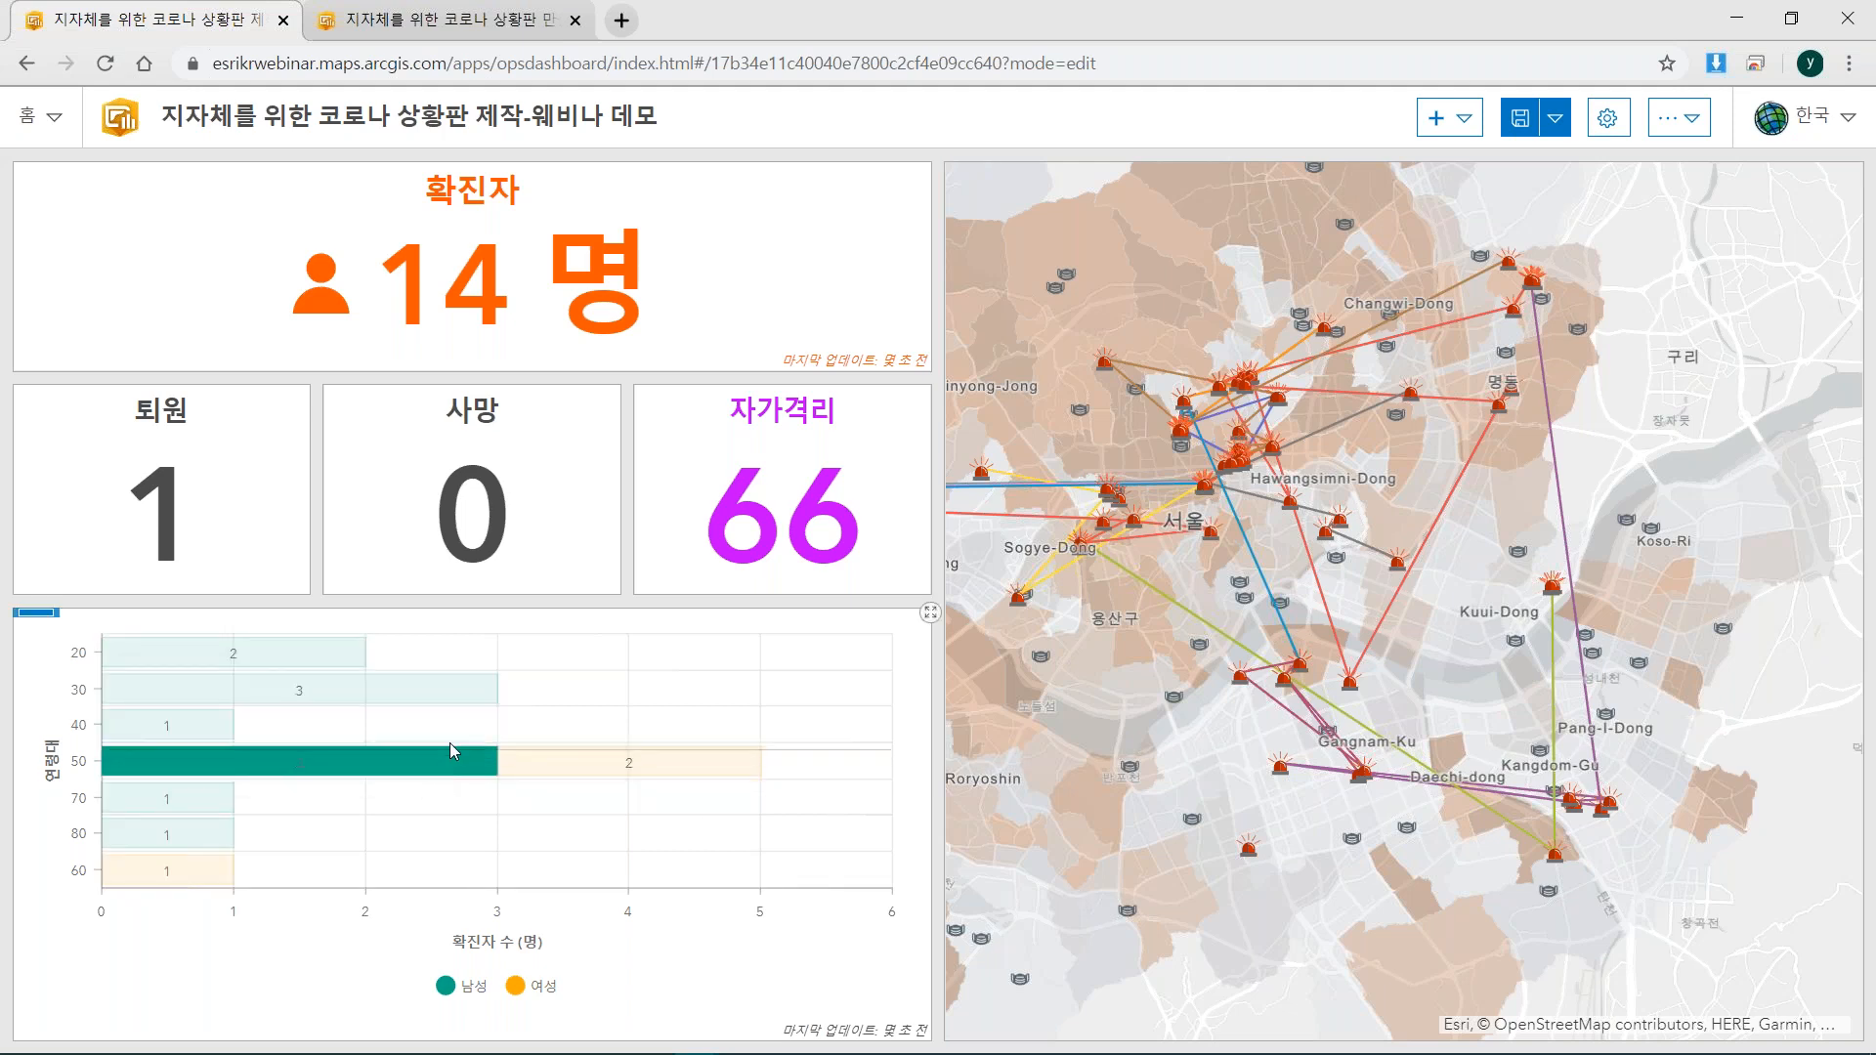
pyautogui.click(660, 779)
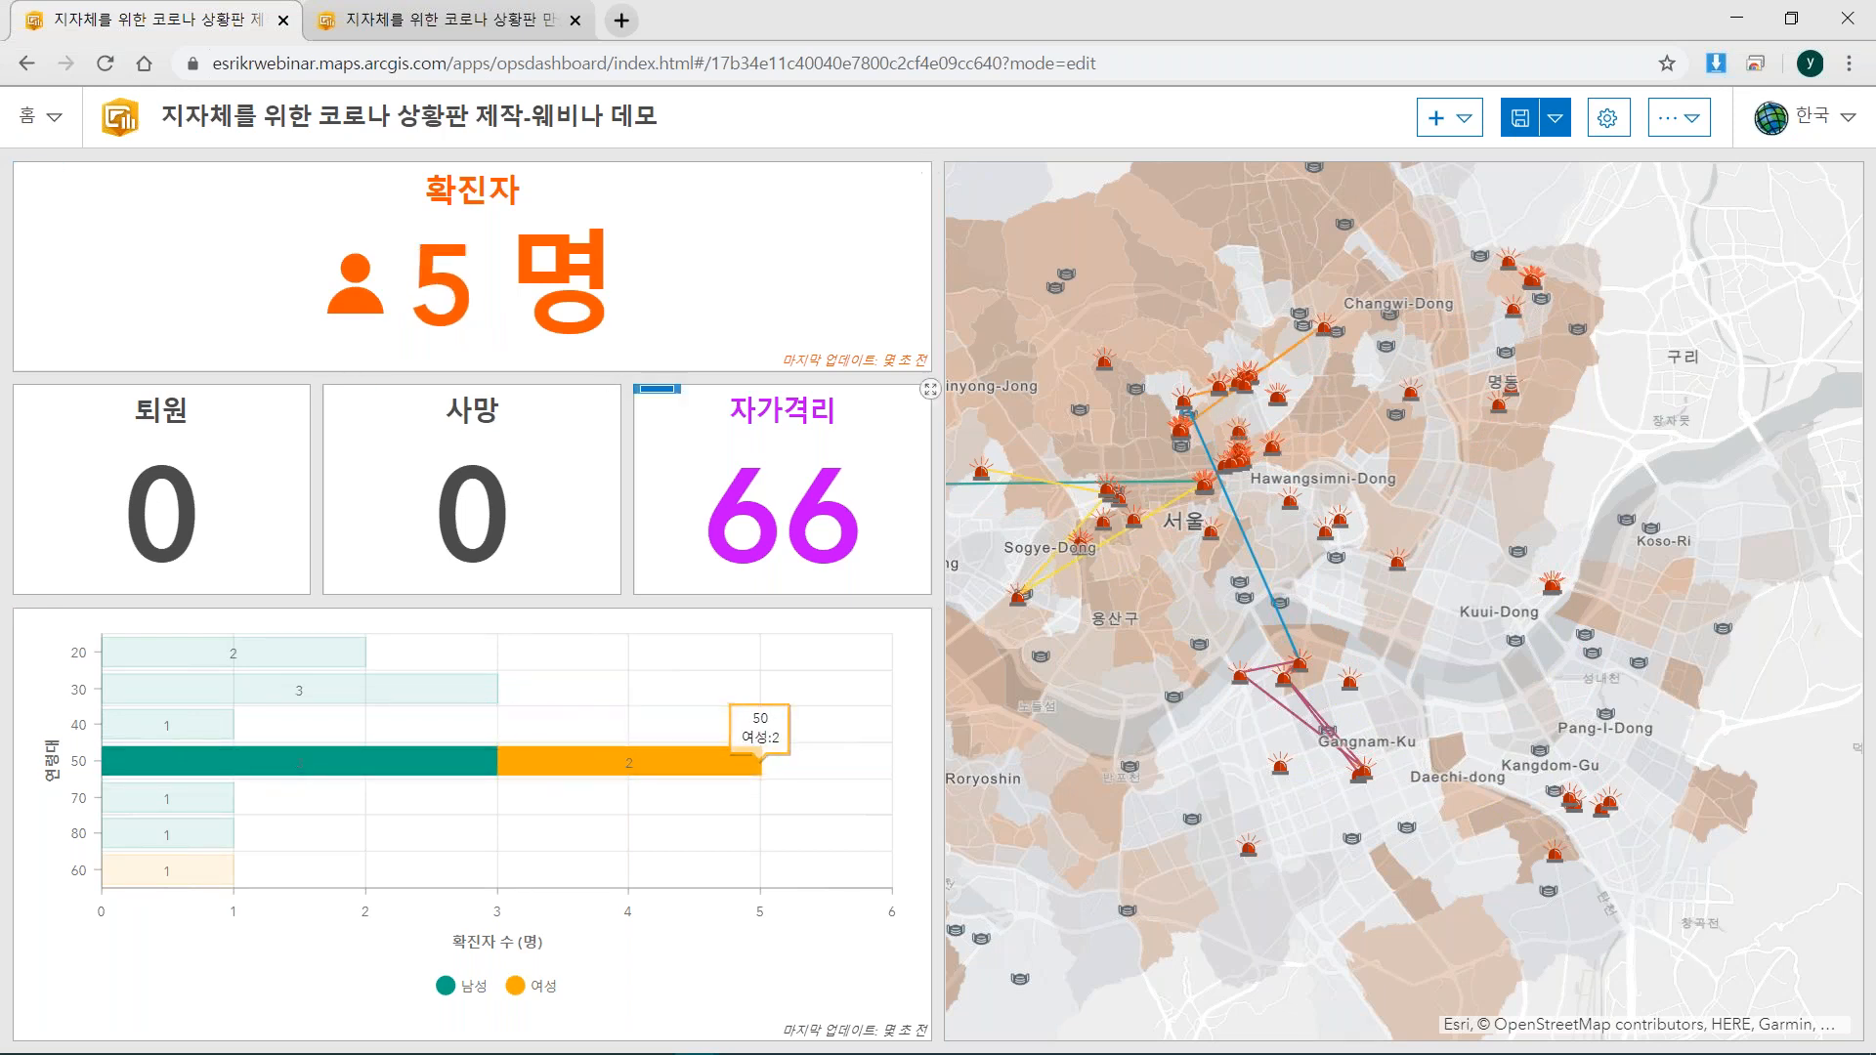
# Examine the movement routes of the age 50 cases on the map and clear the chart's age 50 selection.
pyautogui.moveTo(1362, 615); pyautogui.dragTo(1564, 641)
pyautogui.scroll(-2, 1433, 608)
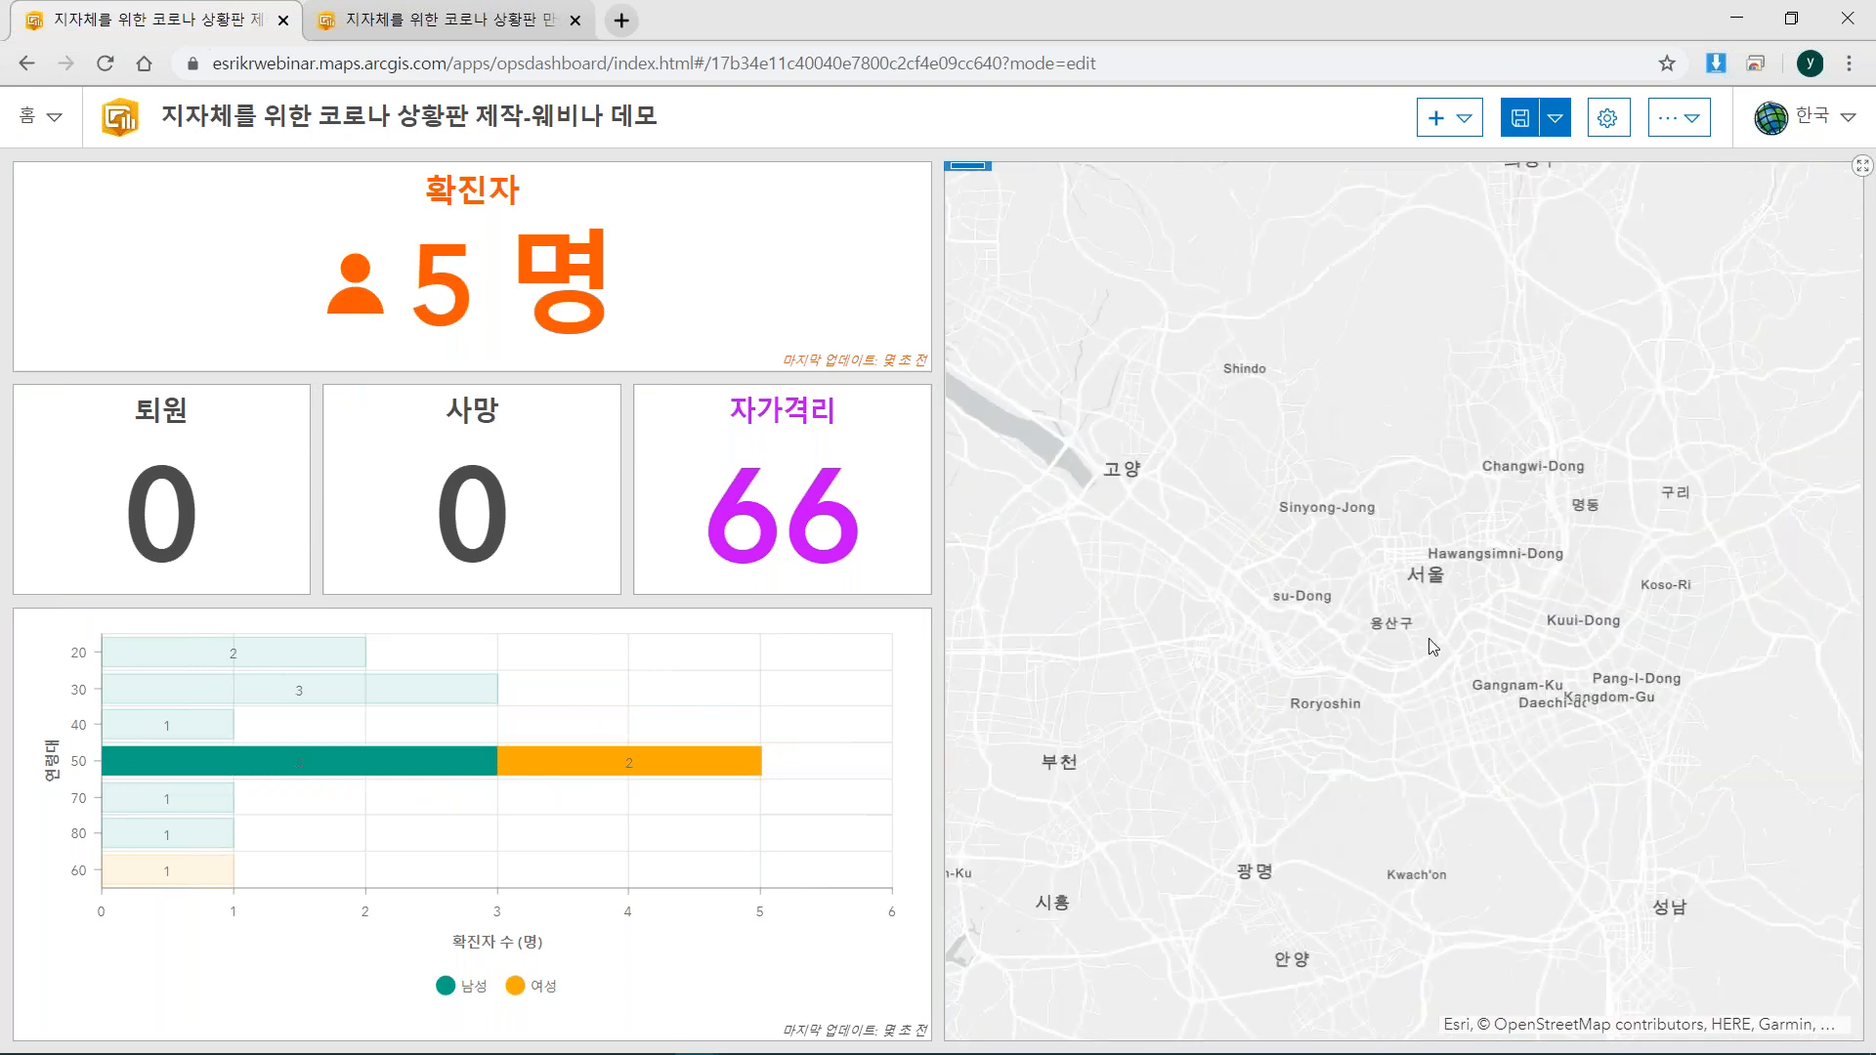
pyautogui.moveTo(1429, 637); pyautogui.dragTo(1457, 628)
pyautogui.scroll(1, 1454, 604)
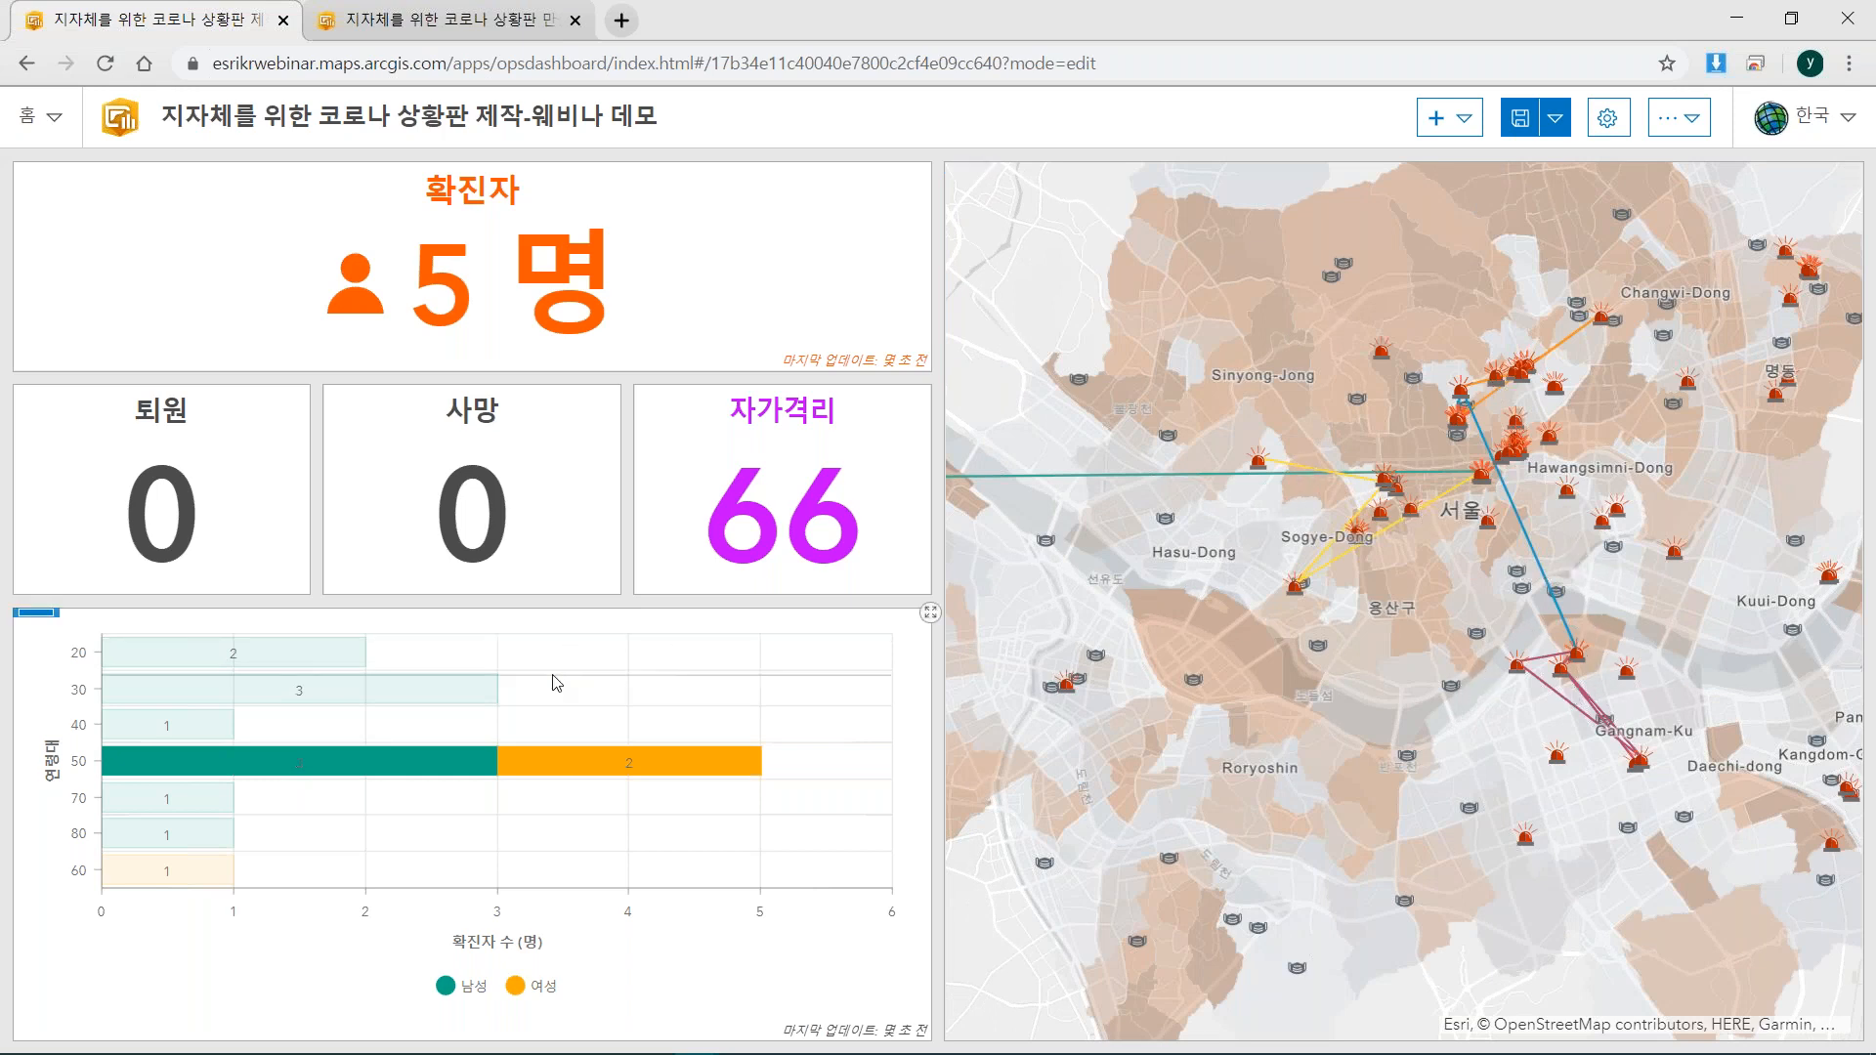
pyautogui.moveTo(385, 758)
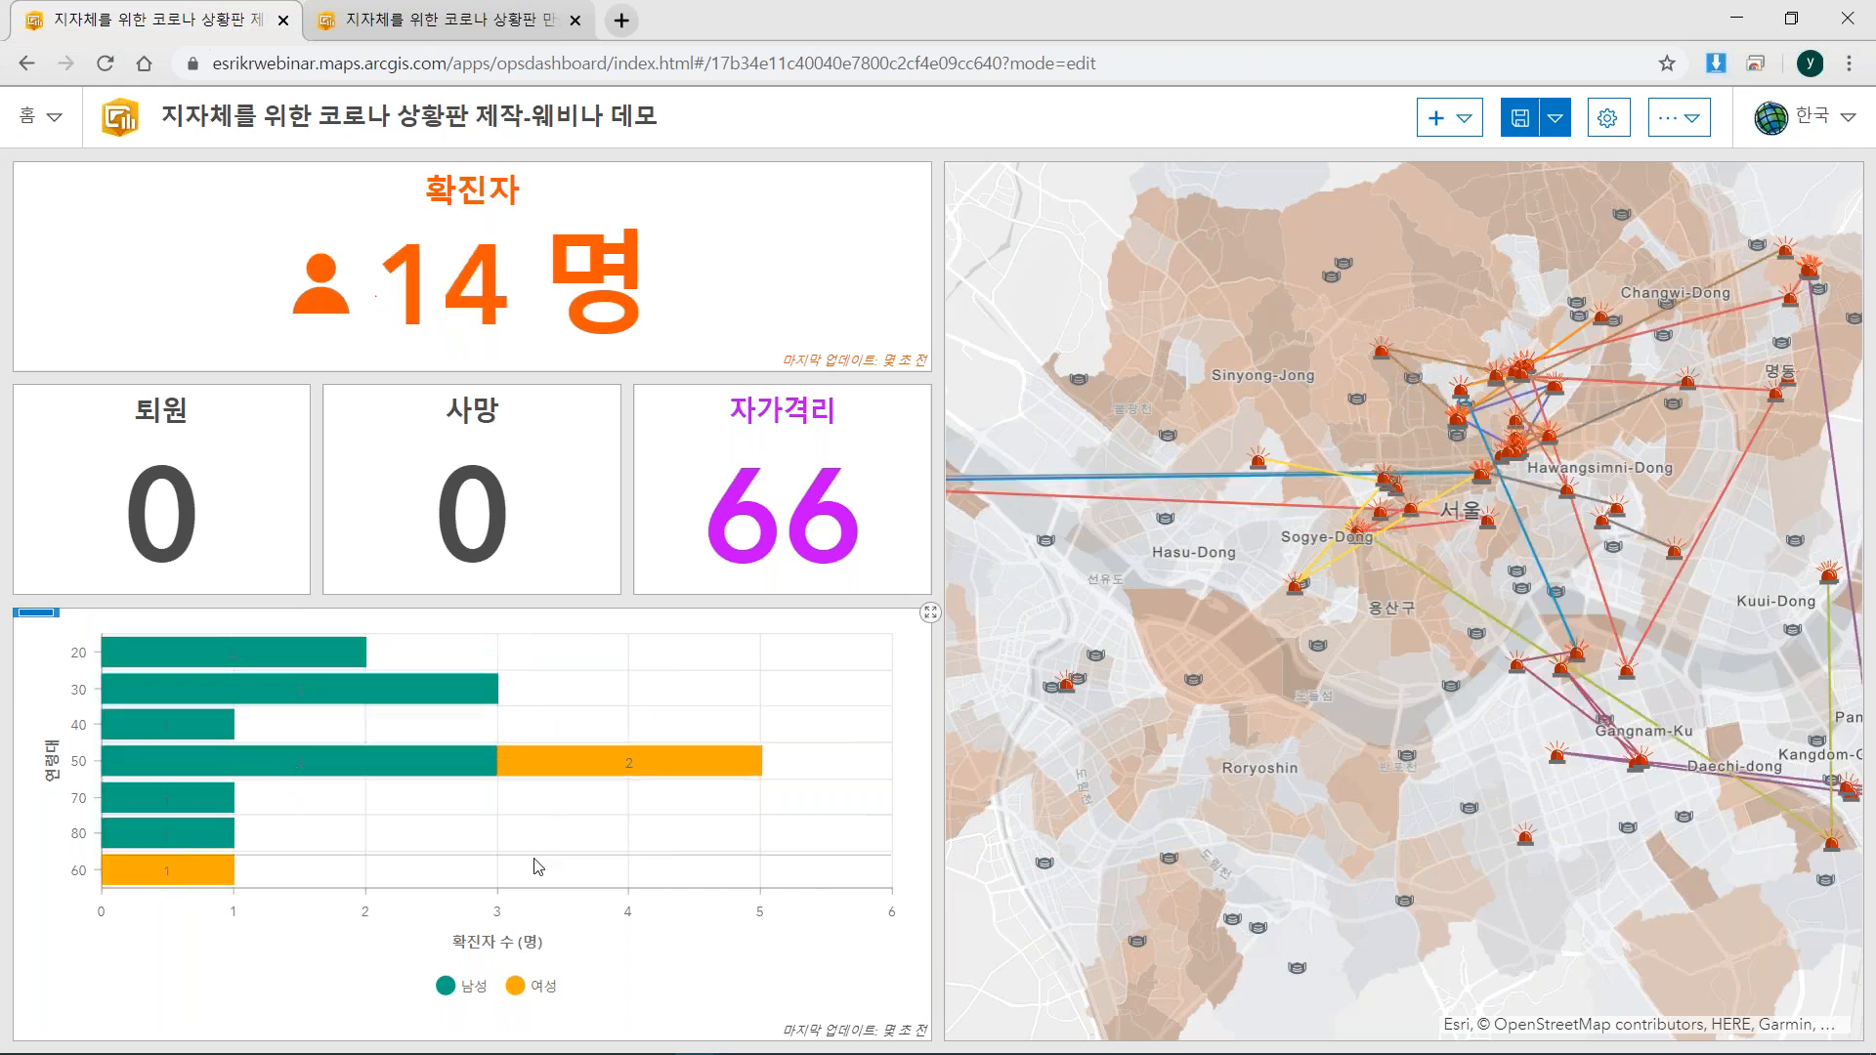
pyautogui.scroll(-2, 1433, 684)
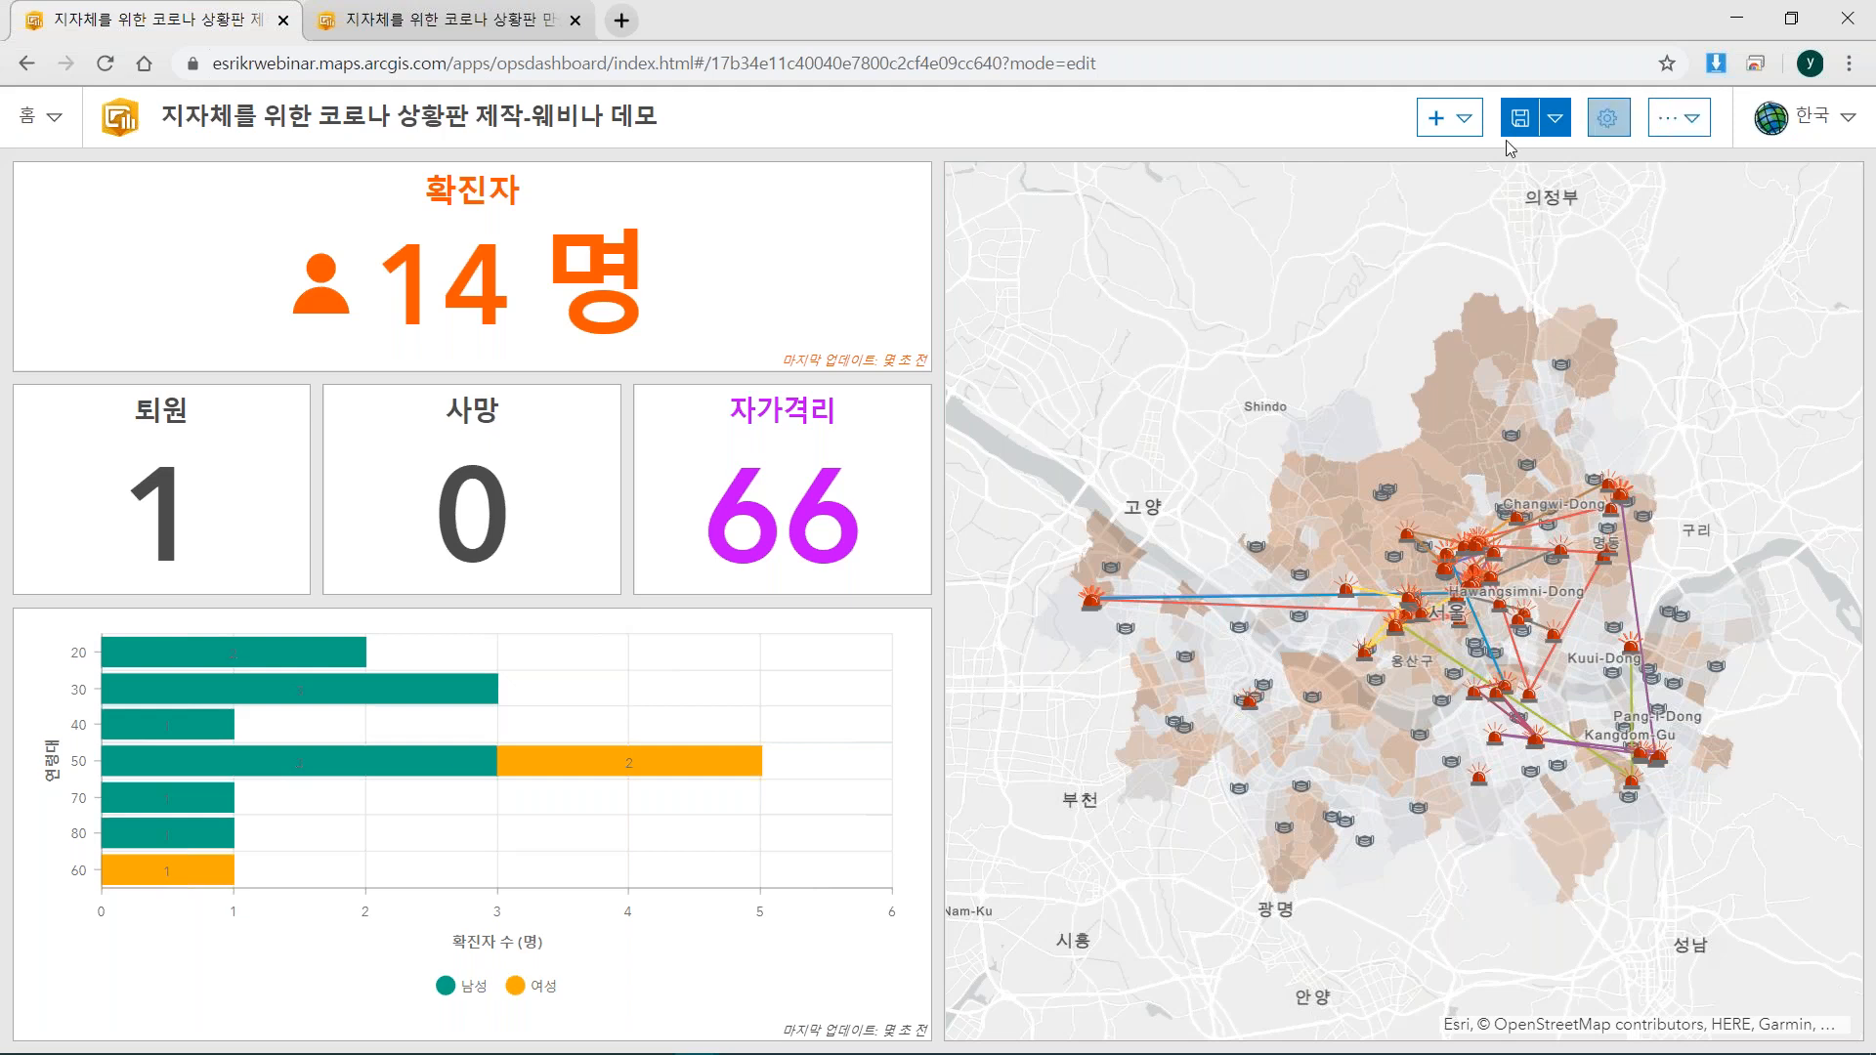
# Add a list (목록) element to the dashboard based on the 코로나 확진자 이동경로 라인 layer.
pyautogui.click(1437, 127)
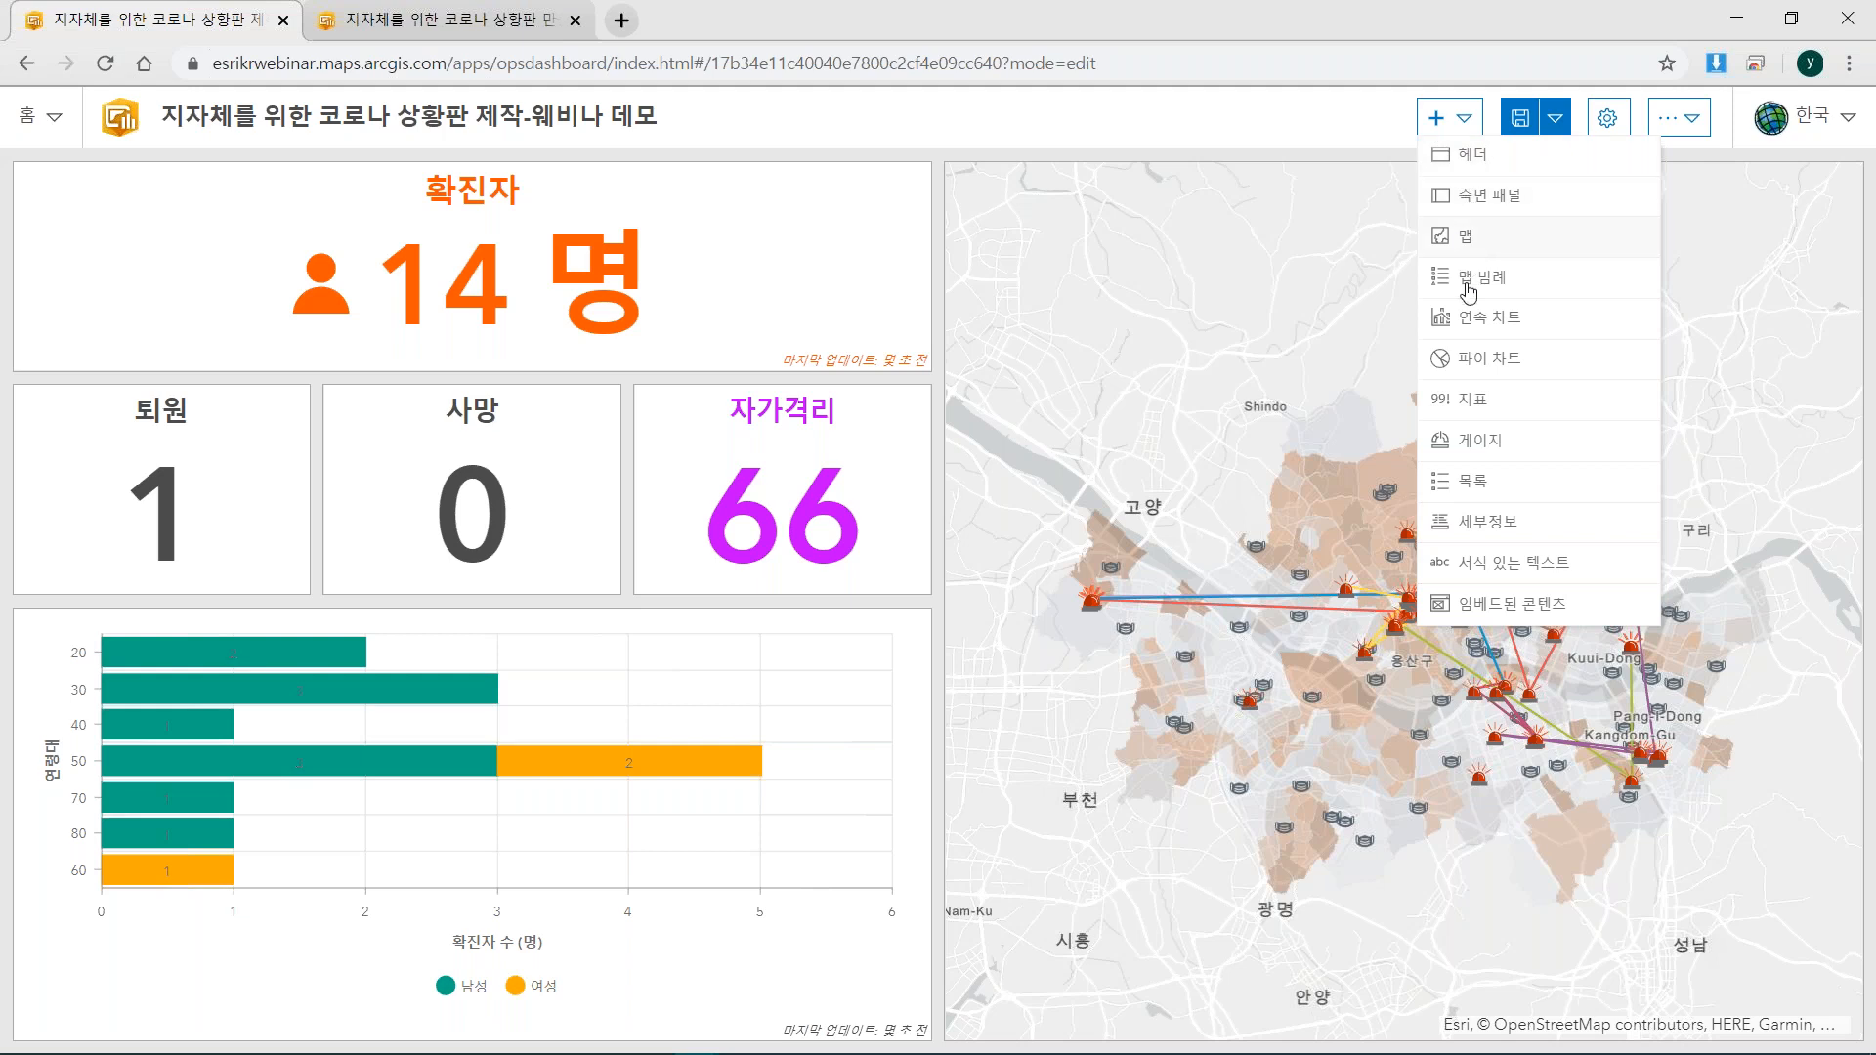
pyautogui.click(1471, 486)
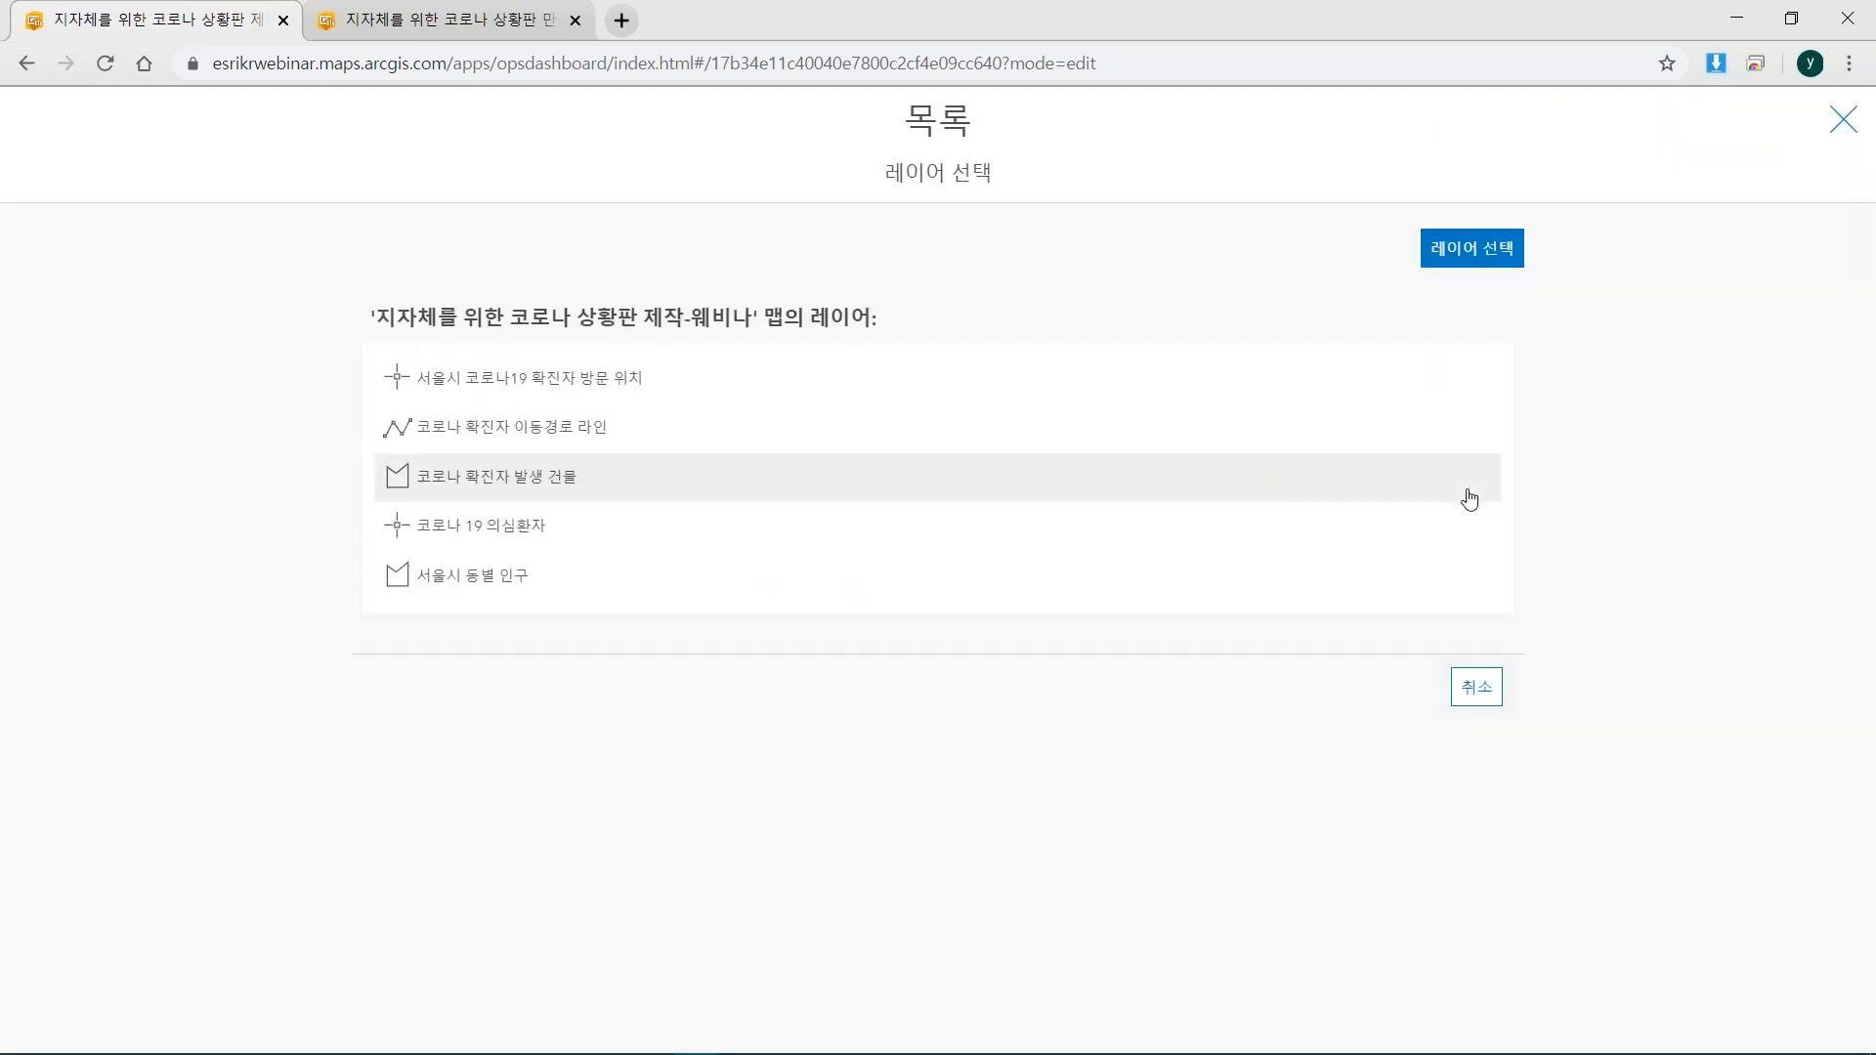
pyautogui.click(1478, 439)
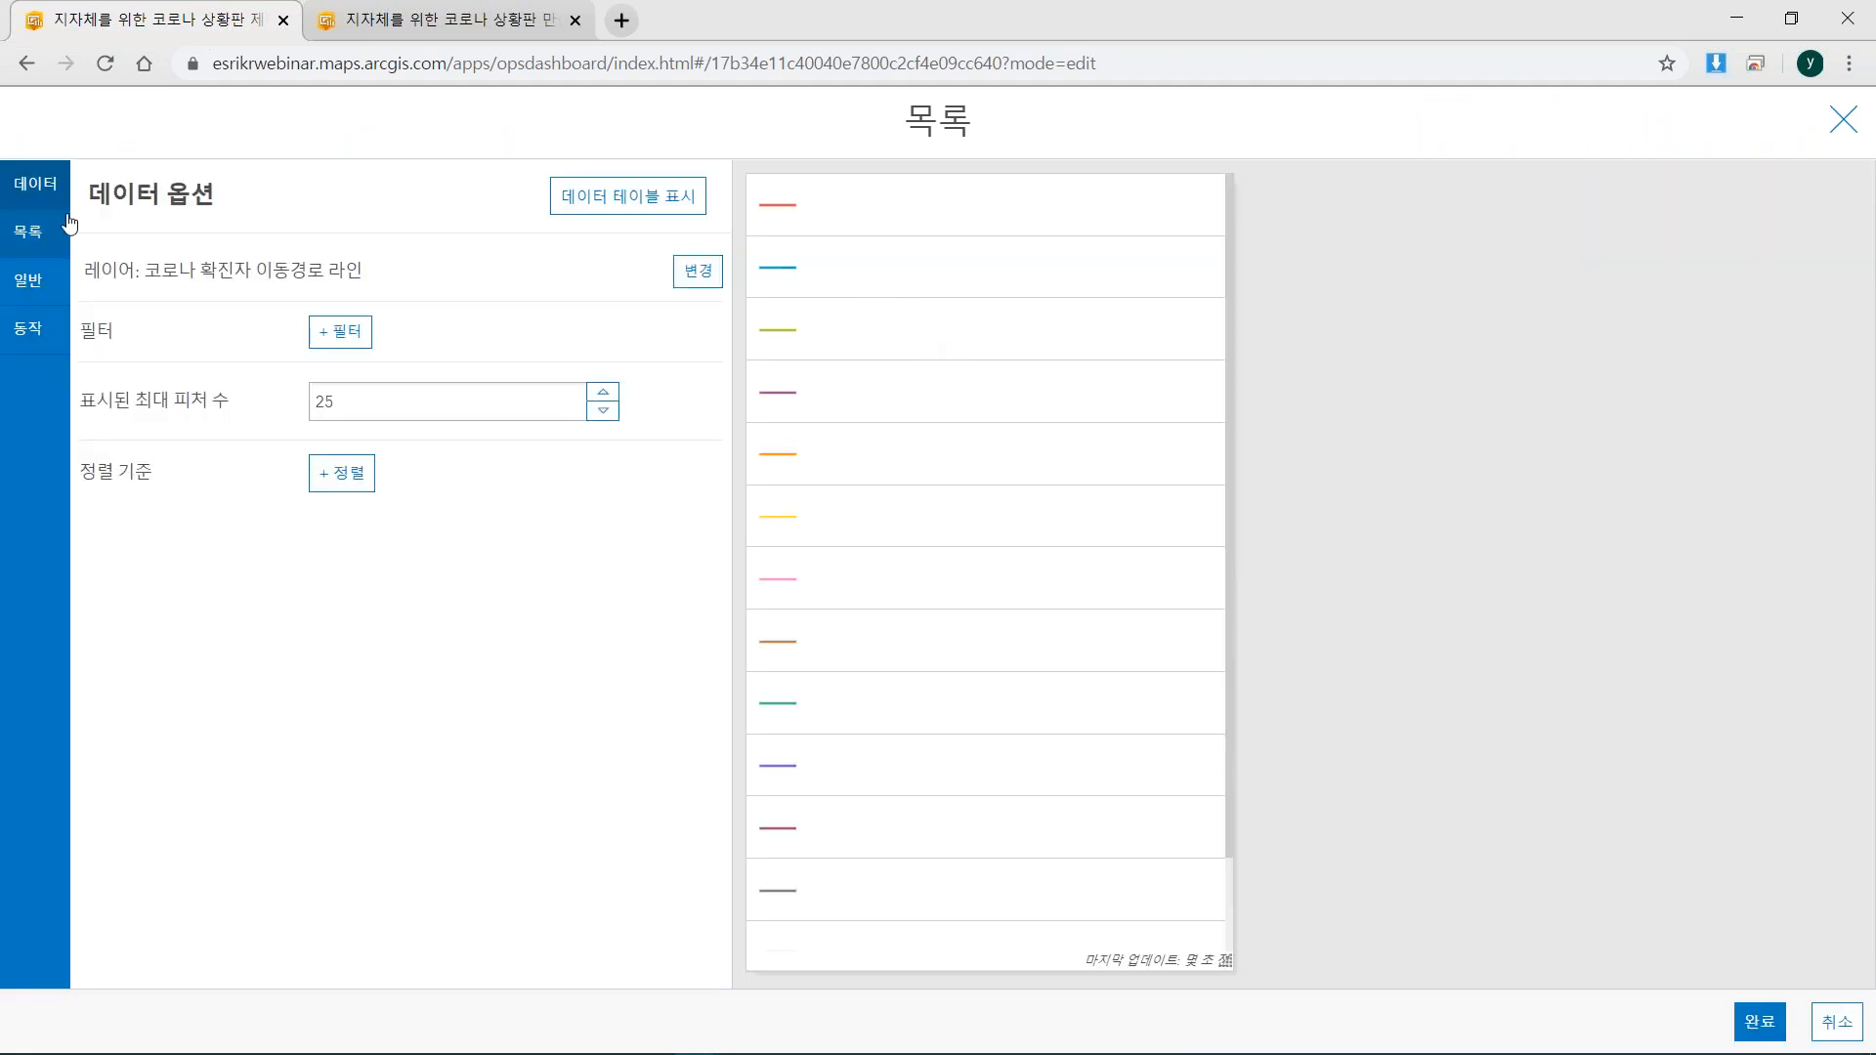
# Set the list's line item text to {Number} on the first line and {Age}, {Sex} on the second.
pyautogui.click(30, 234)
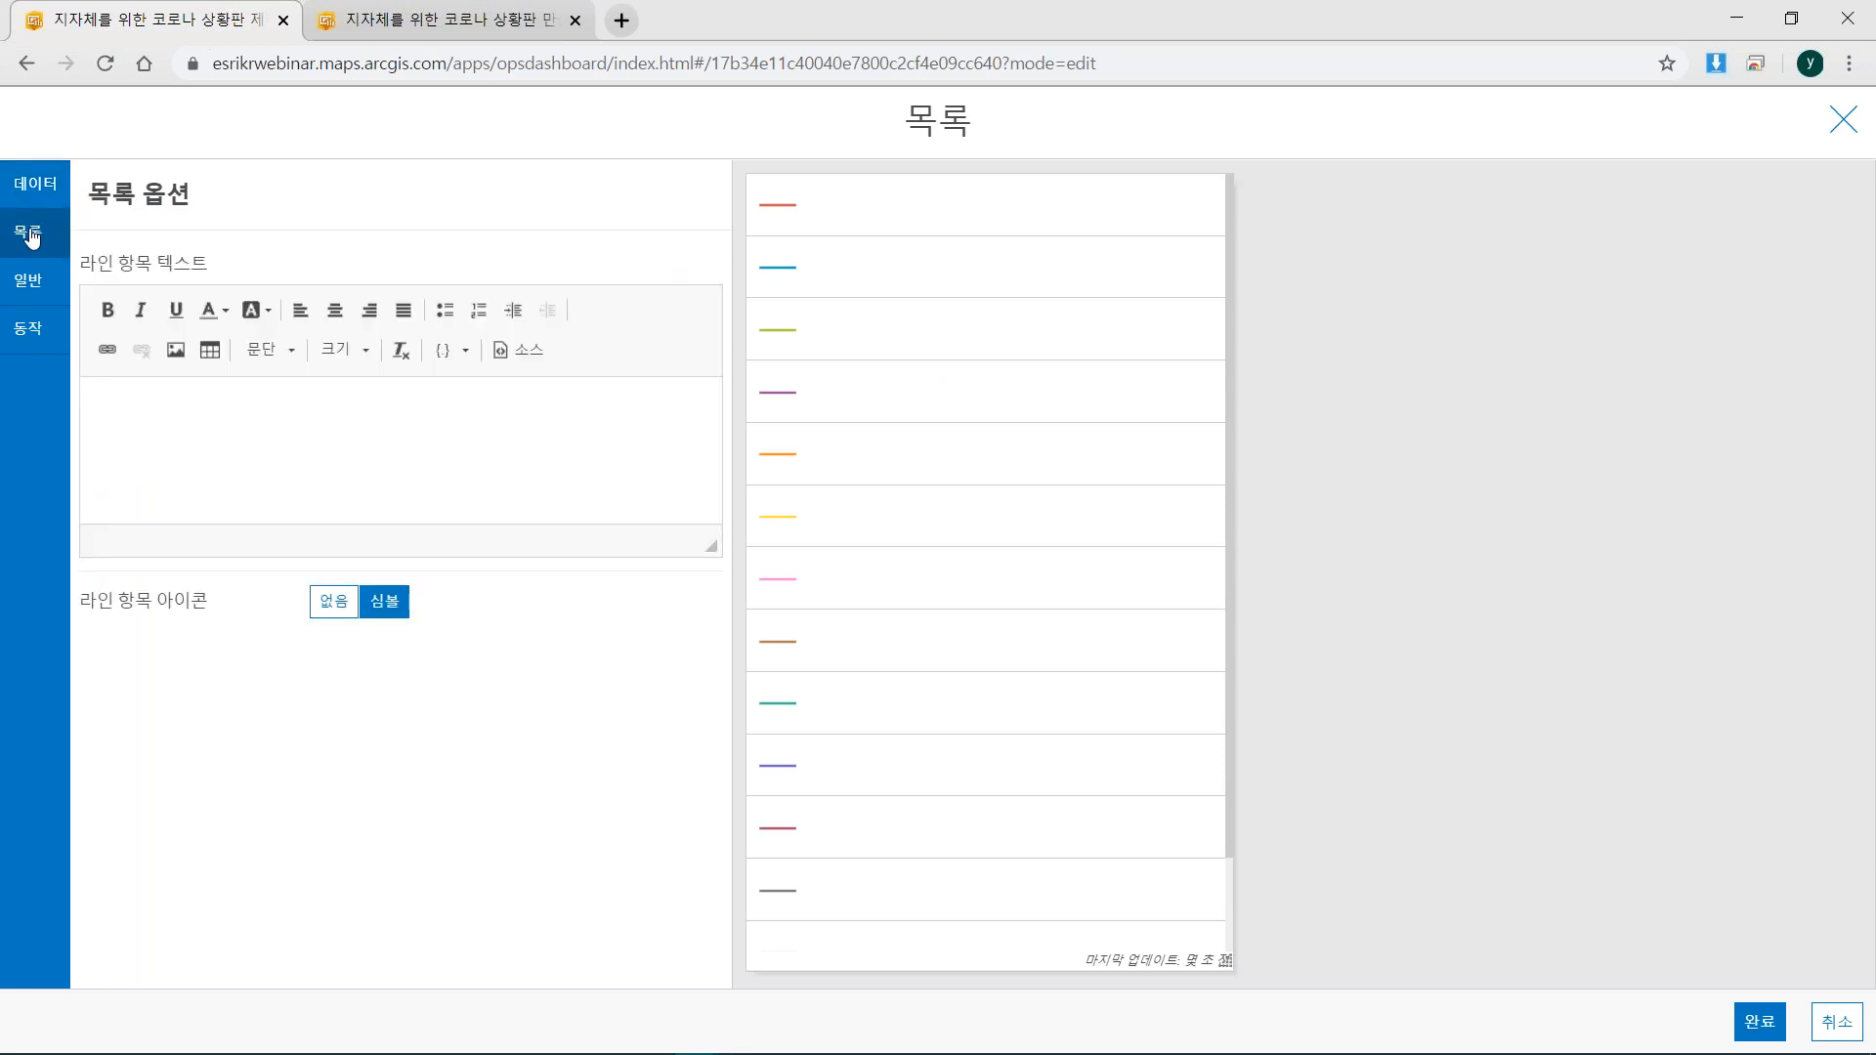
pyautogui.click(246, 430)
pyautogui.write('{Number} {Age}, {Sex}')
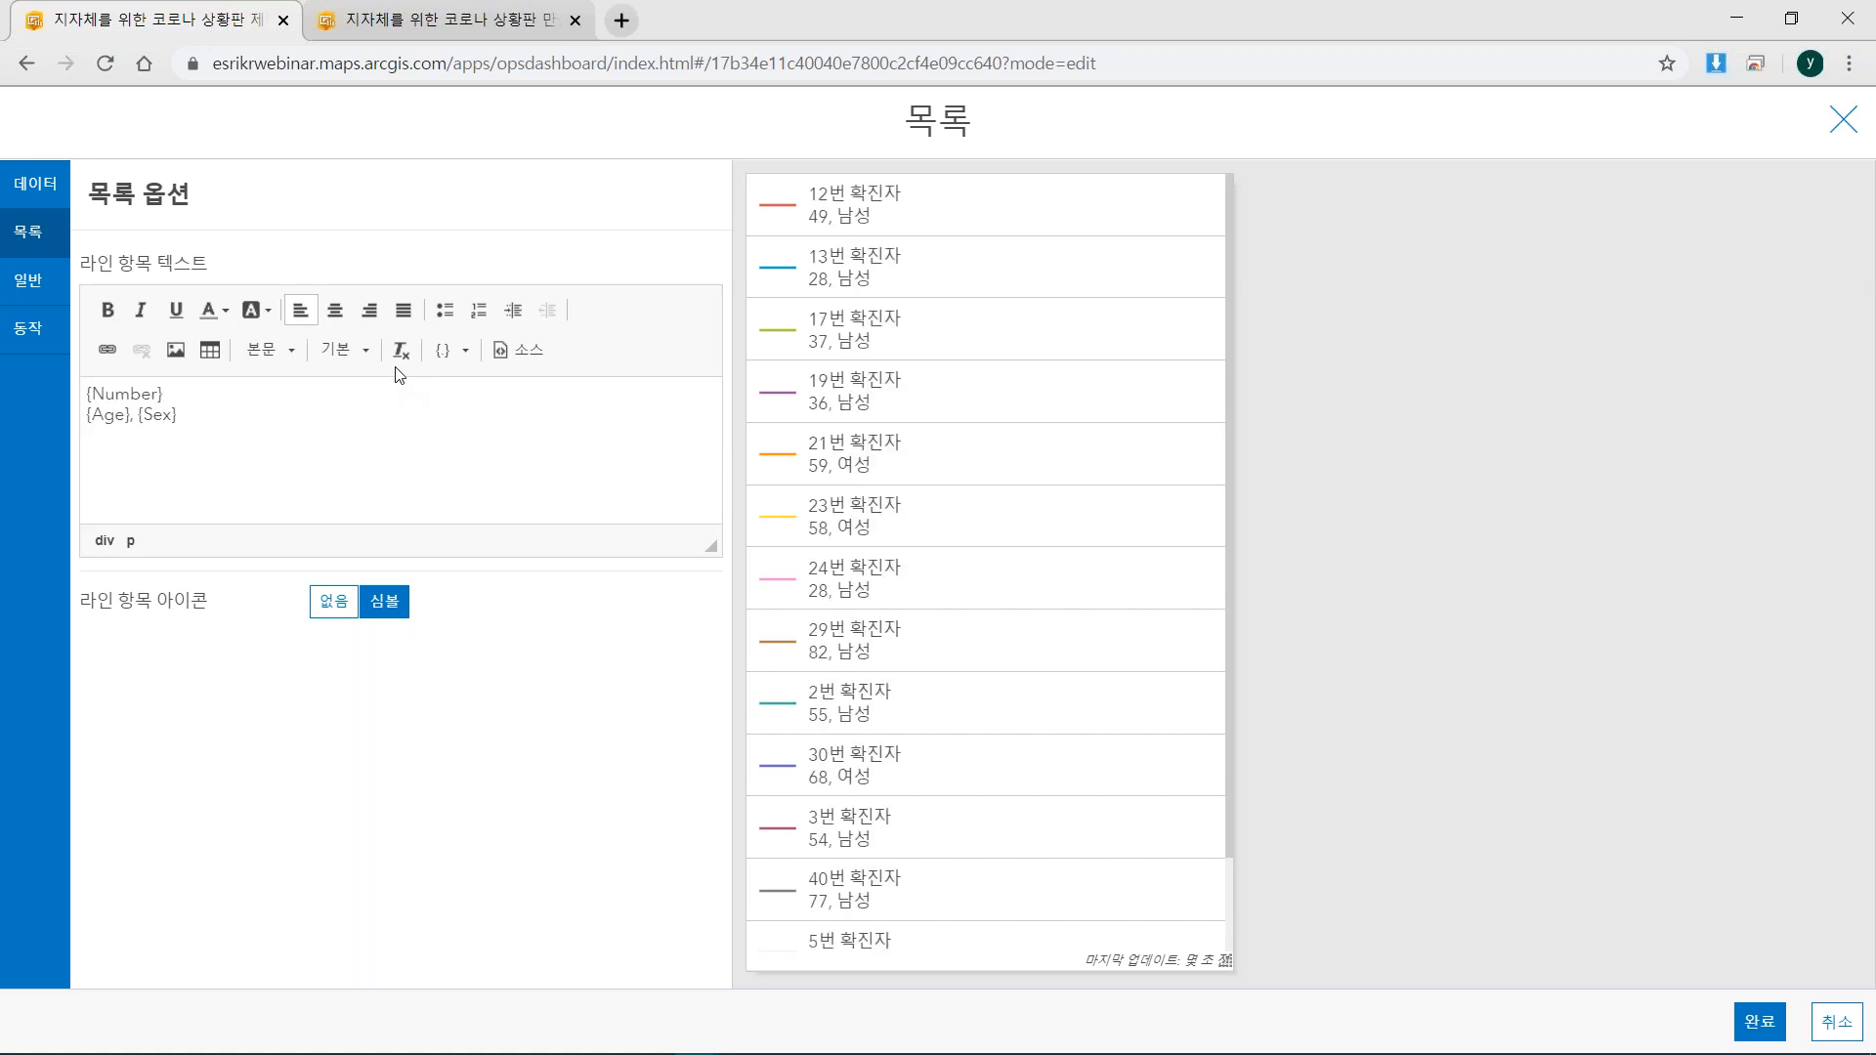
# Append the text "이동 경로" after {Number} in the first line of the list's line item text.
pyautogui.moveTo(160, 392); pyautogui.dragTo(95, 386)
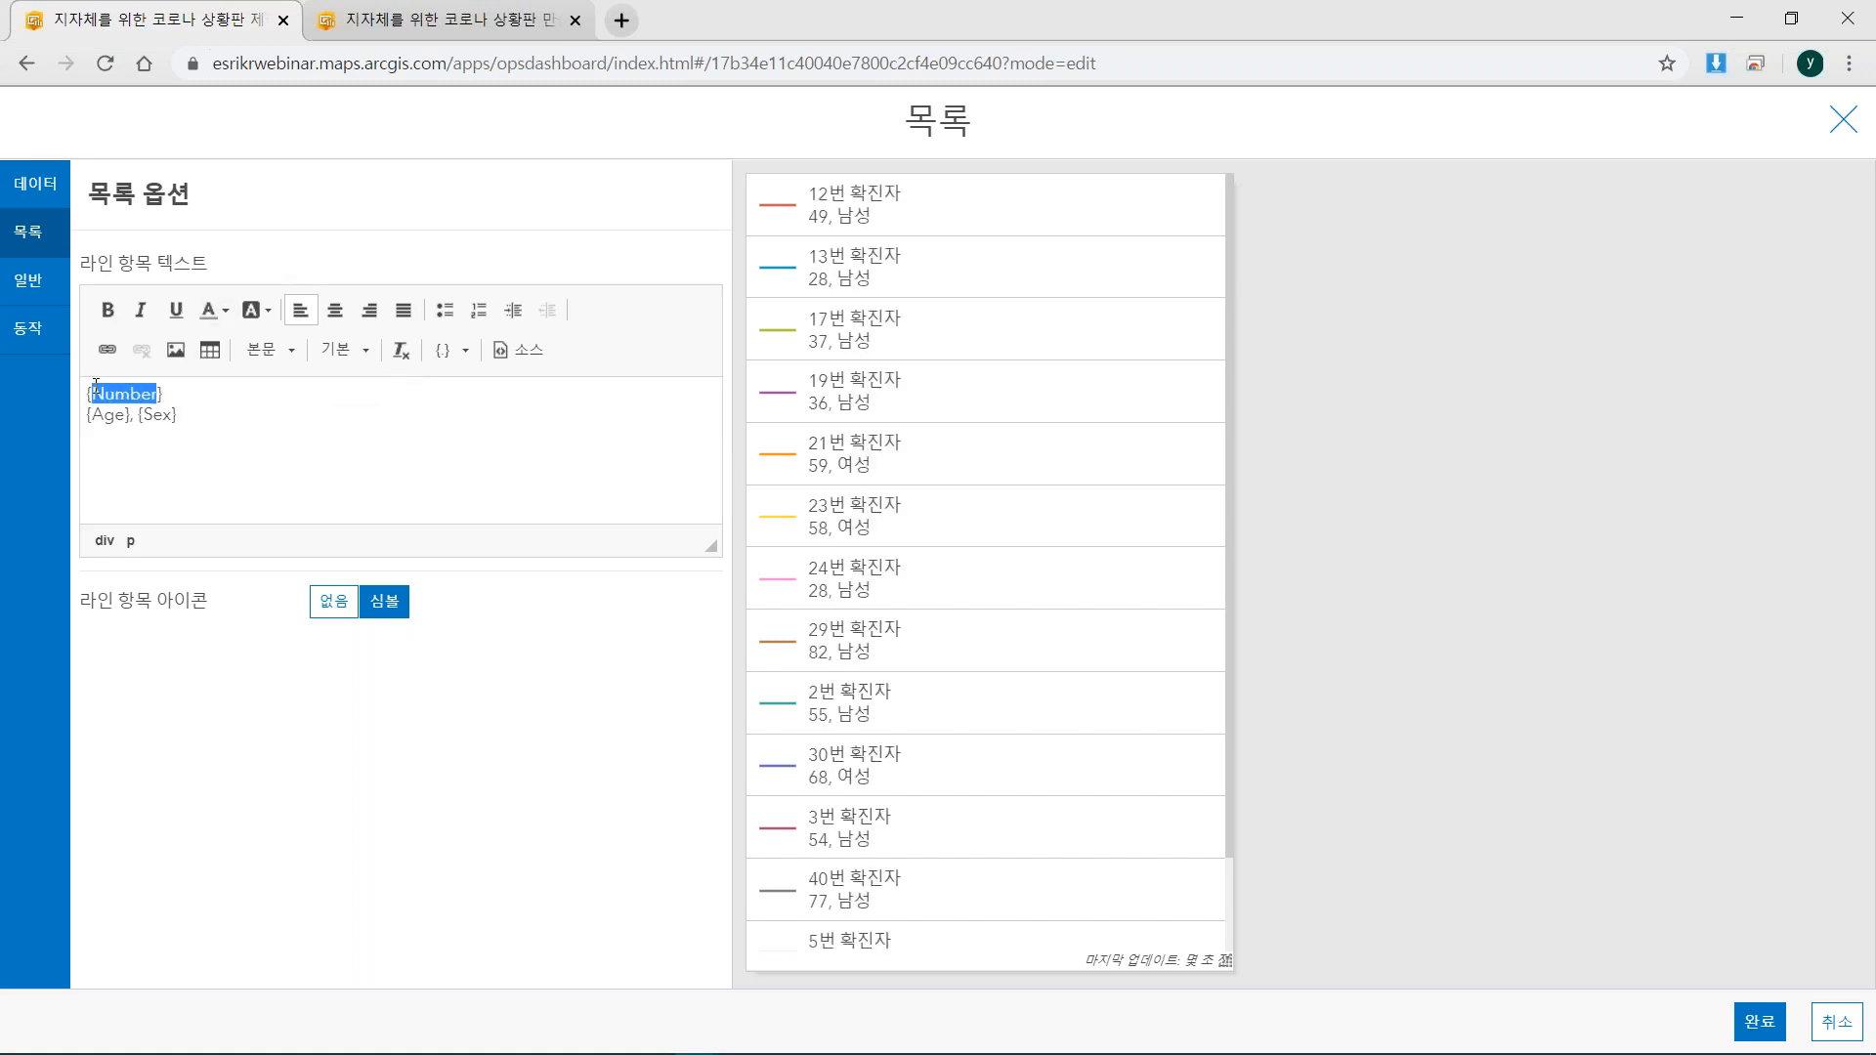
pyautogui.moveTo(93, 394); pyautogui.dragTo(174, 389)
pyautogui.click(174, 389)
pyautogui.moveTo(87, 415); pyautogui.dragTo(139, 416)
pyautogui.click(191, 394)
pyautogui.write('이동 경로')
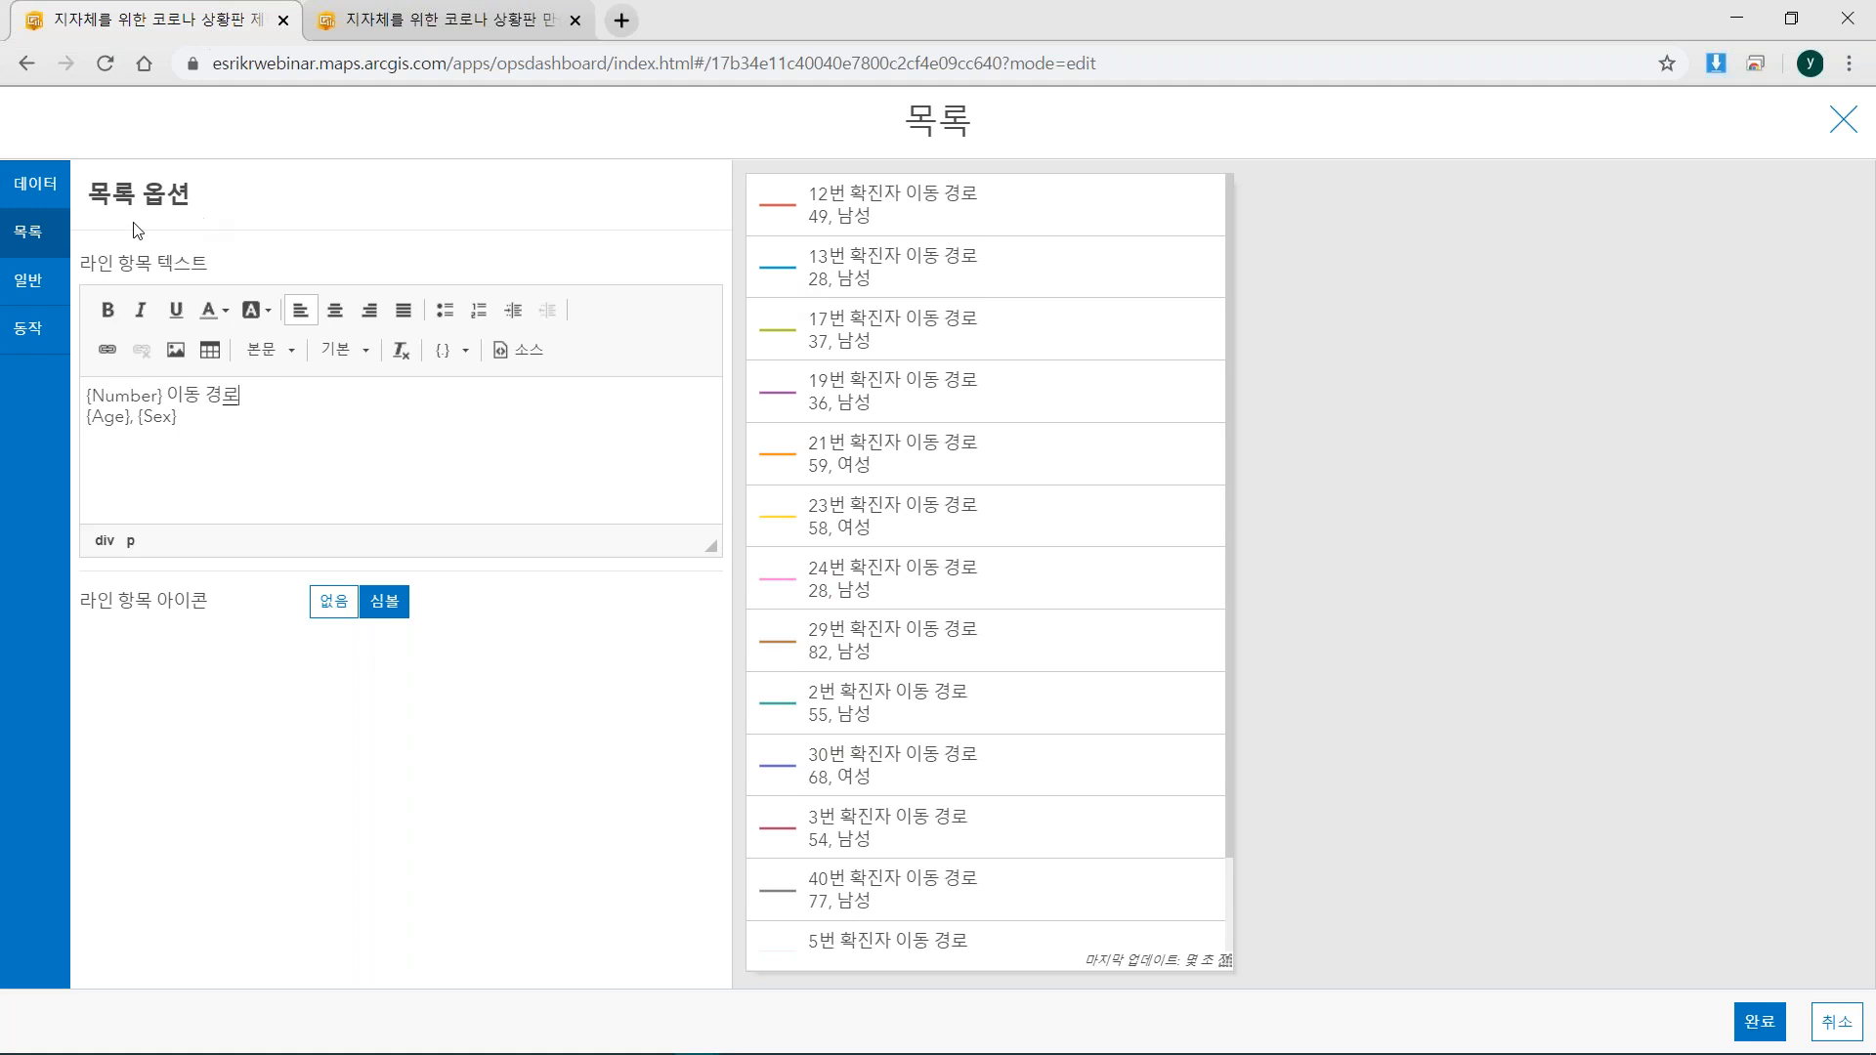
# Give the list the title "확진자 이동 경로".
pyautogui.click(45, 289)
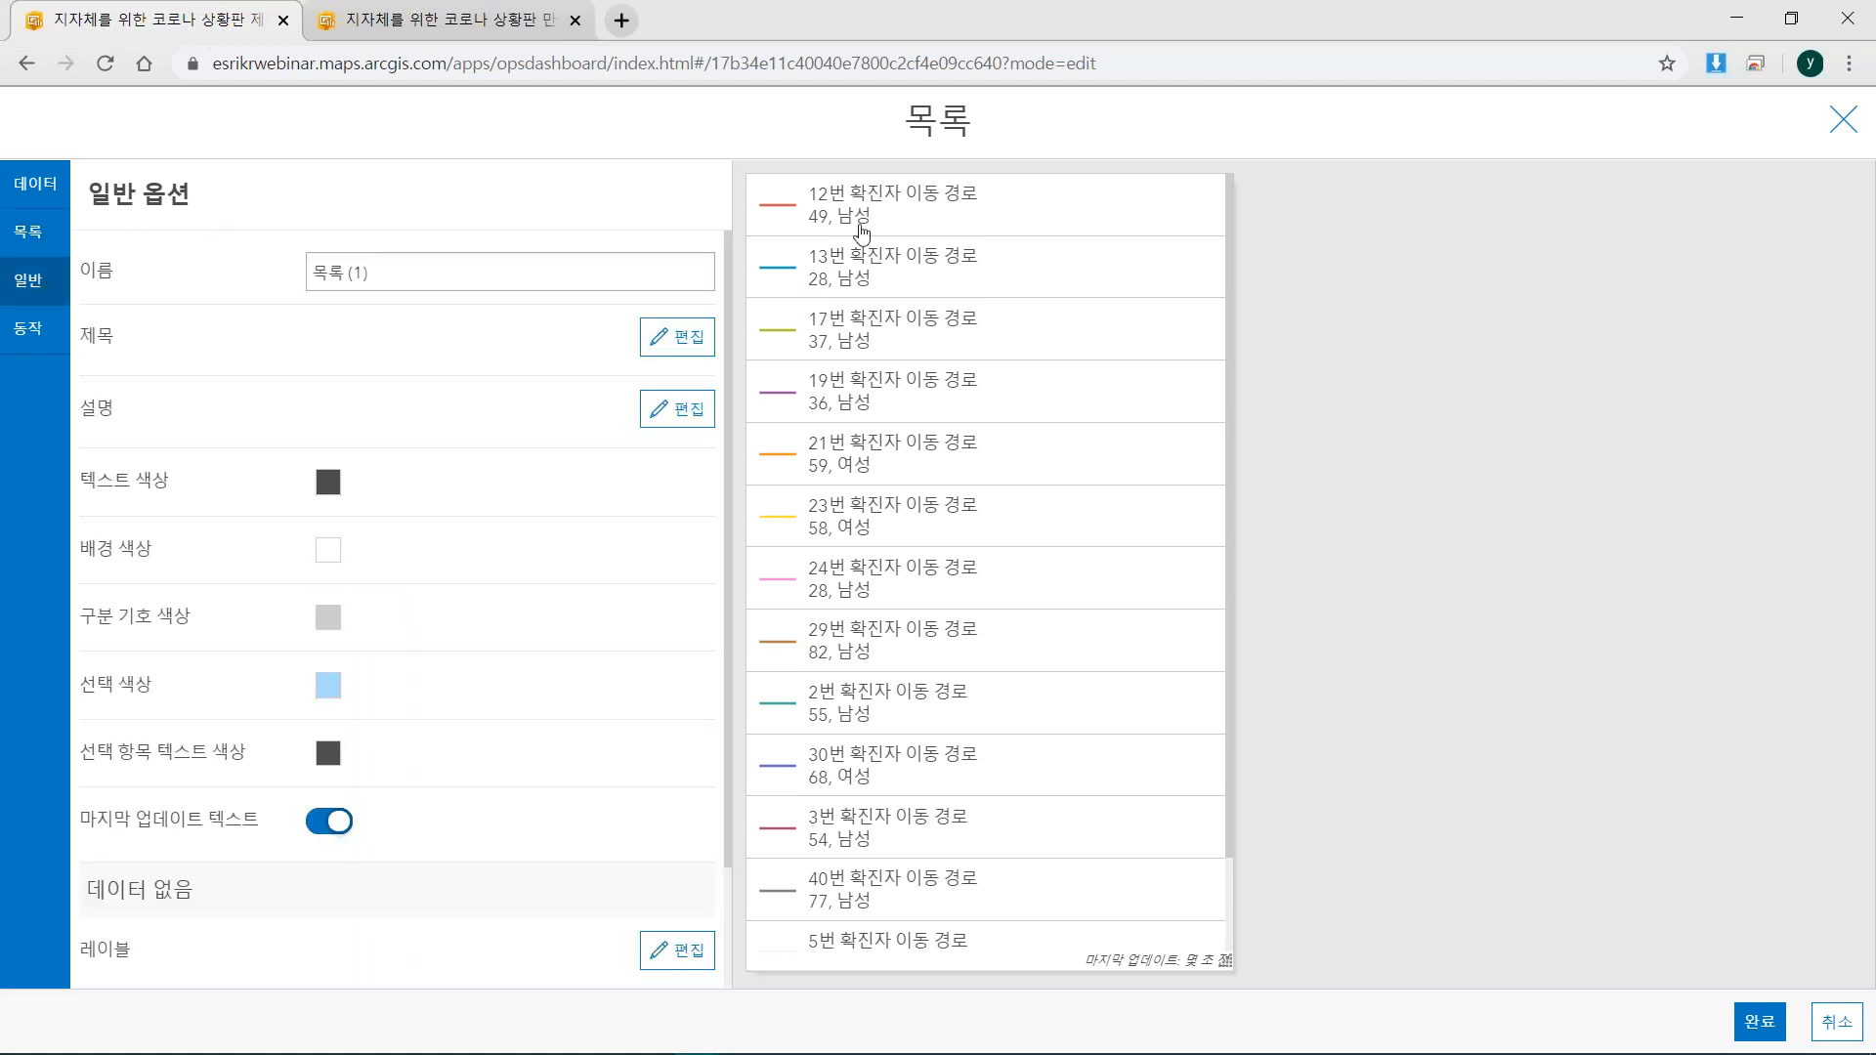
pyautogui.click(696, 342)
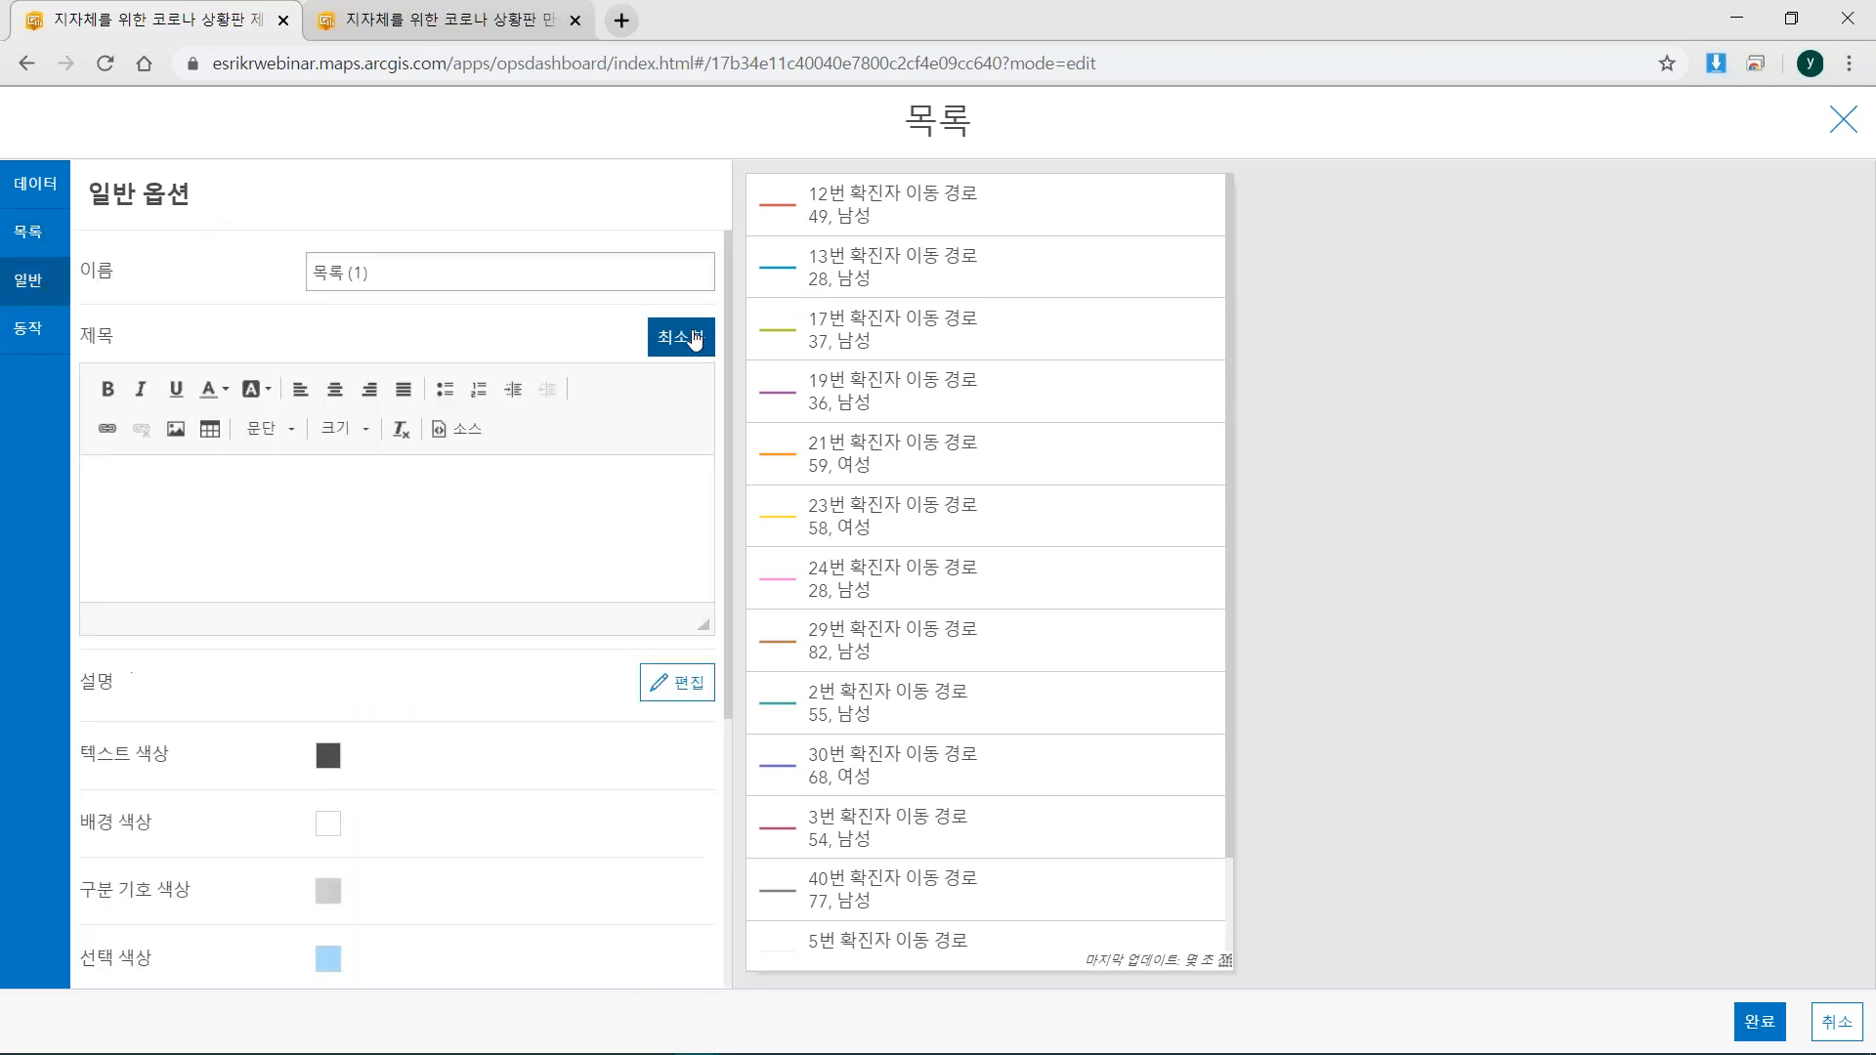
pyautogui.click(332, 502)
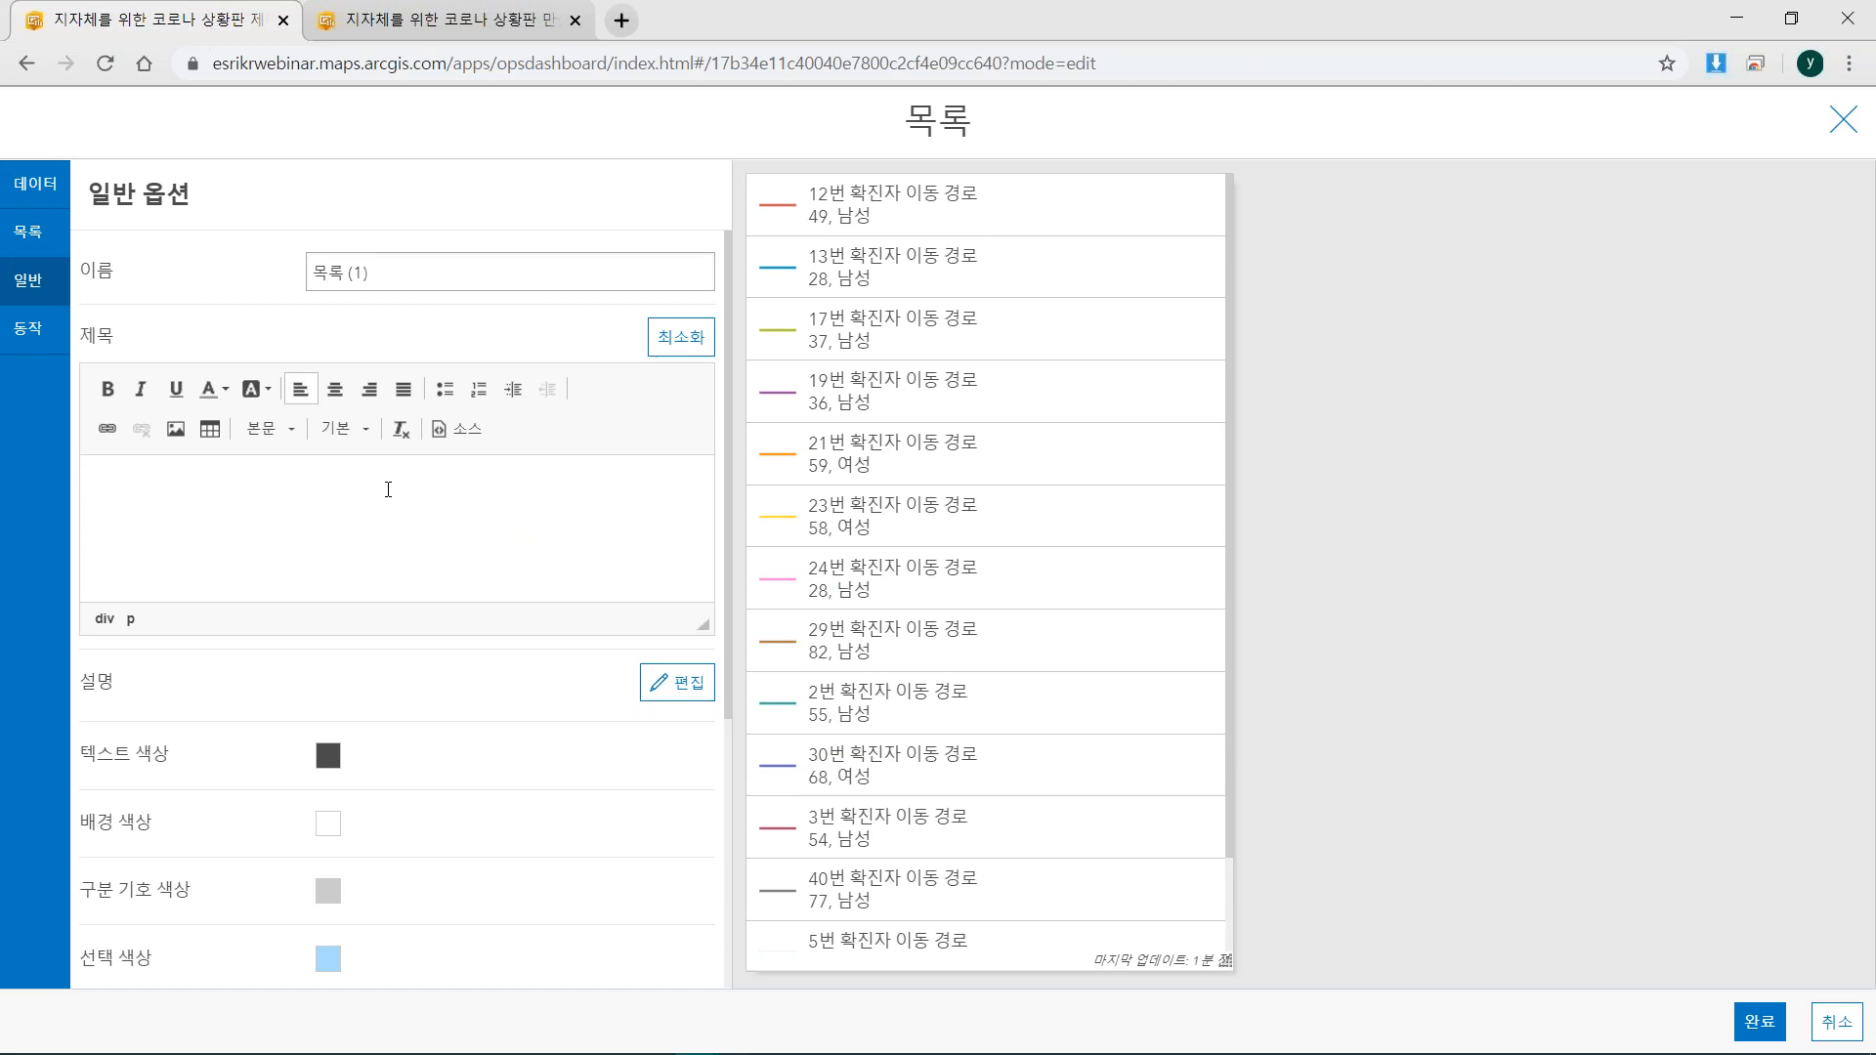
pyautogui.write('확진자 이동')
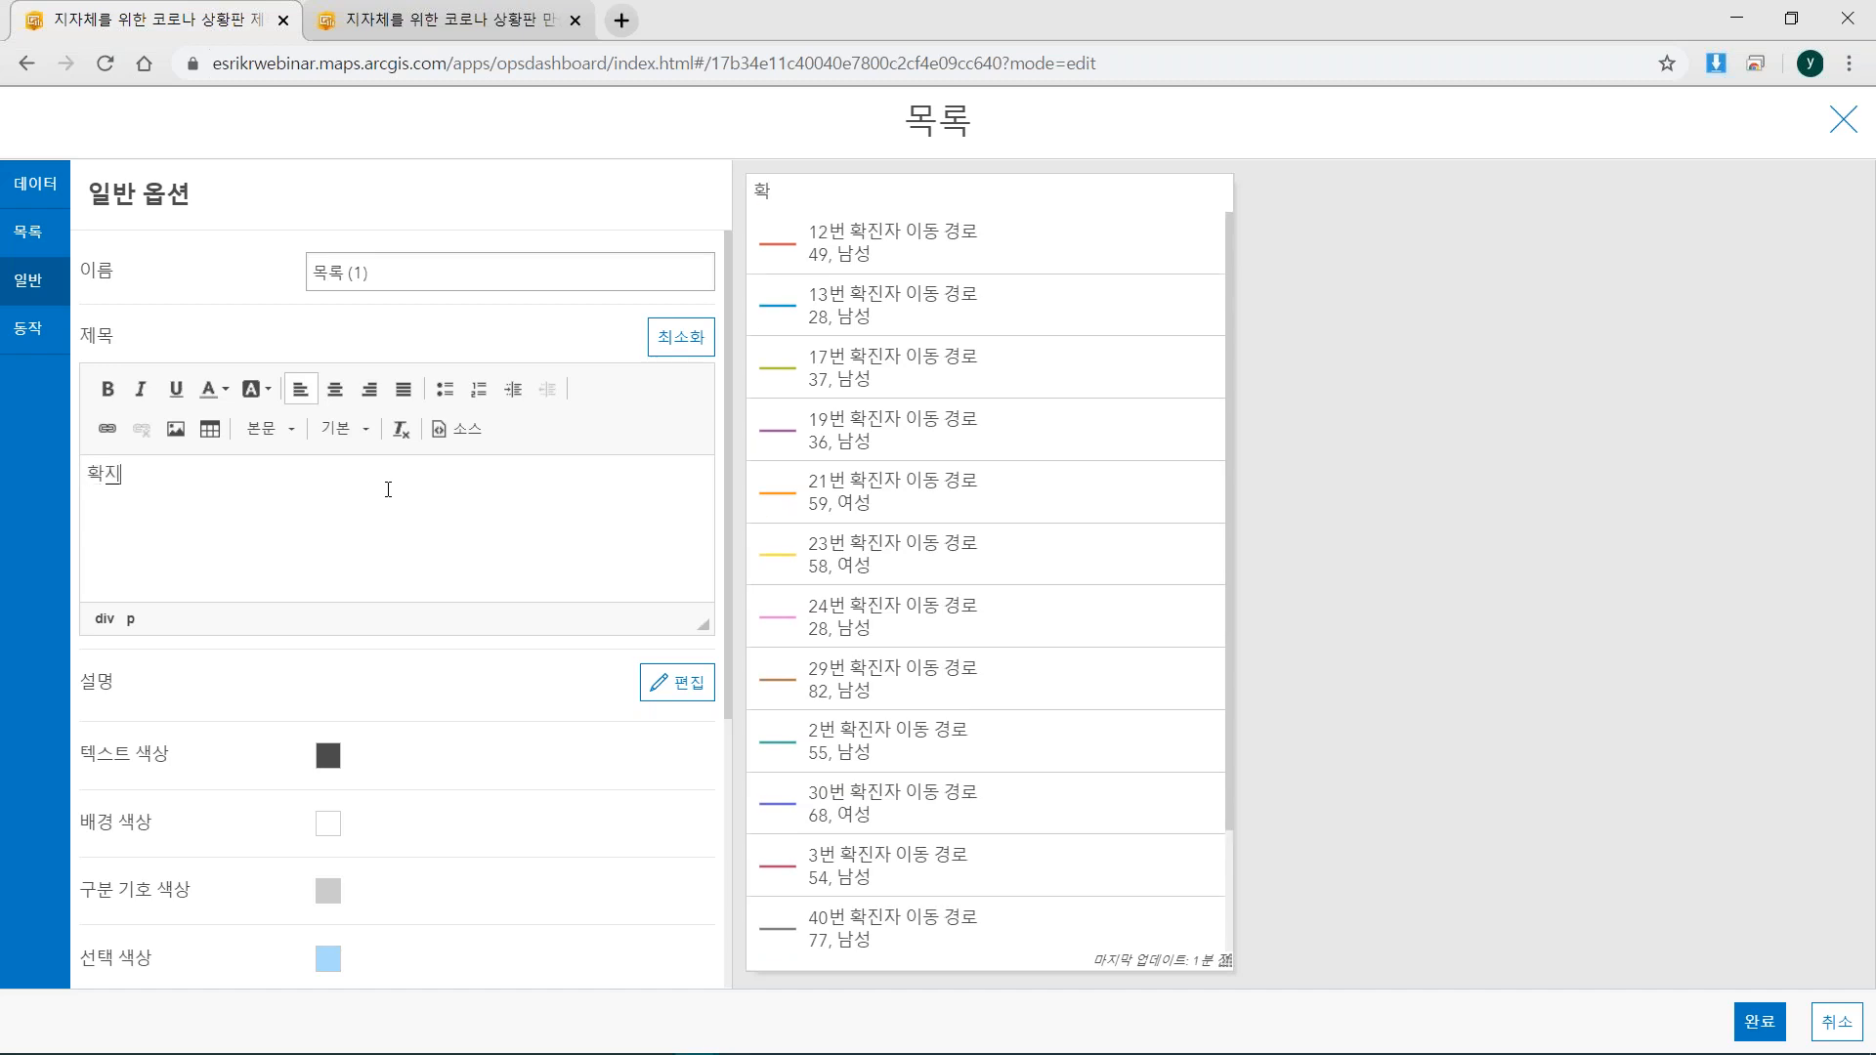
pyautogui.write(' 경로')
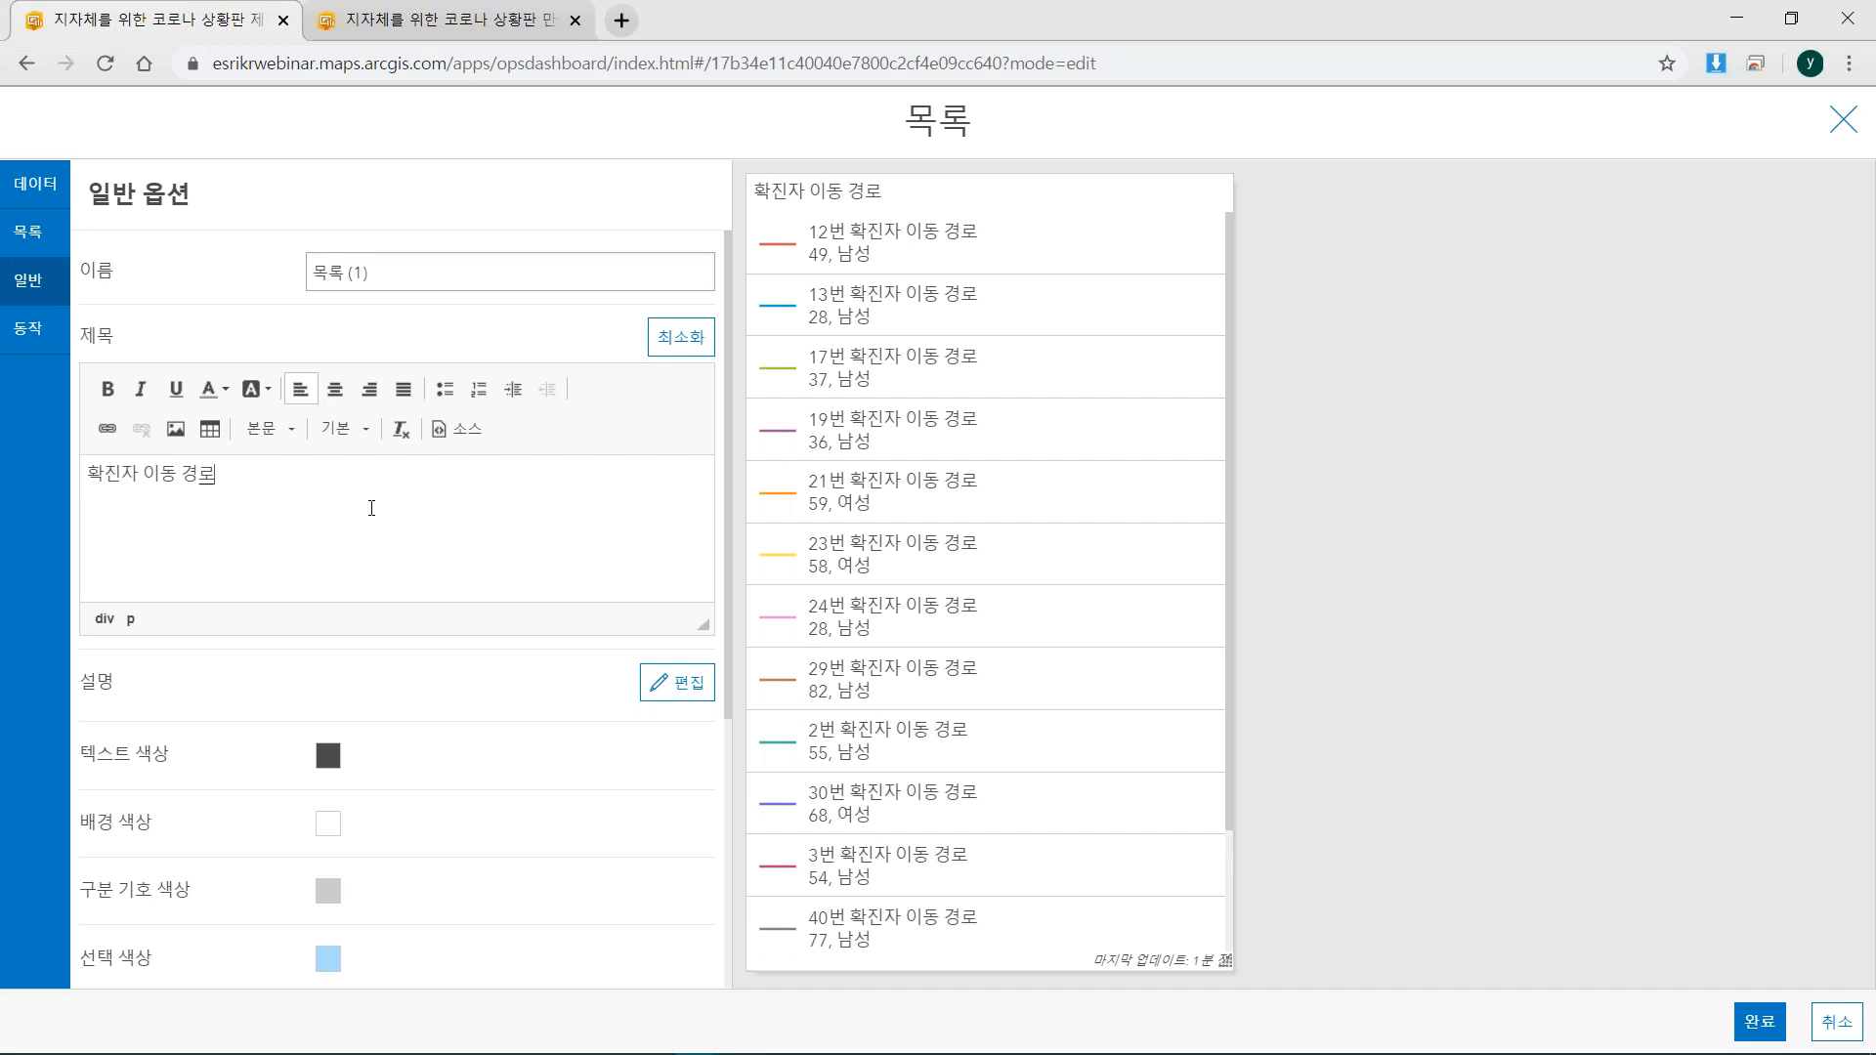
# Format the list's title at size 24, centred and bold.
pyautogui.hotkey('ctrl', 'a')
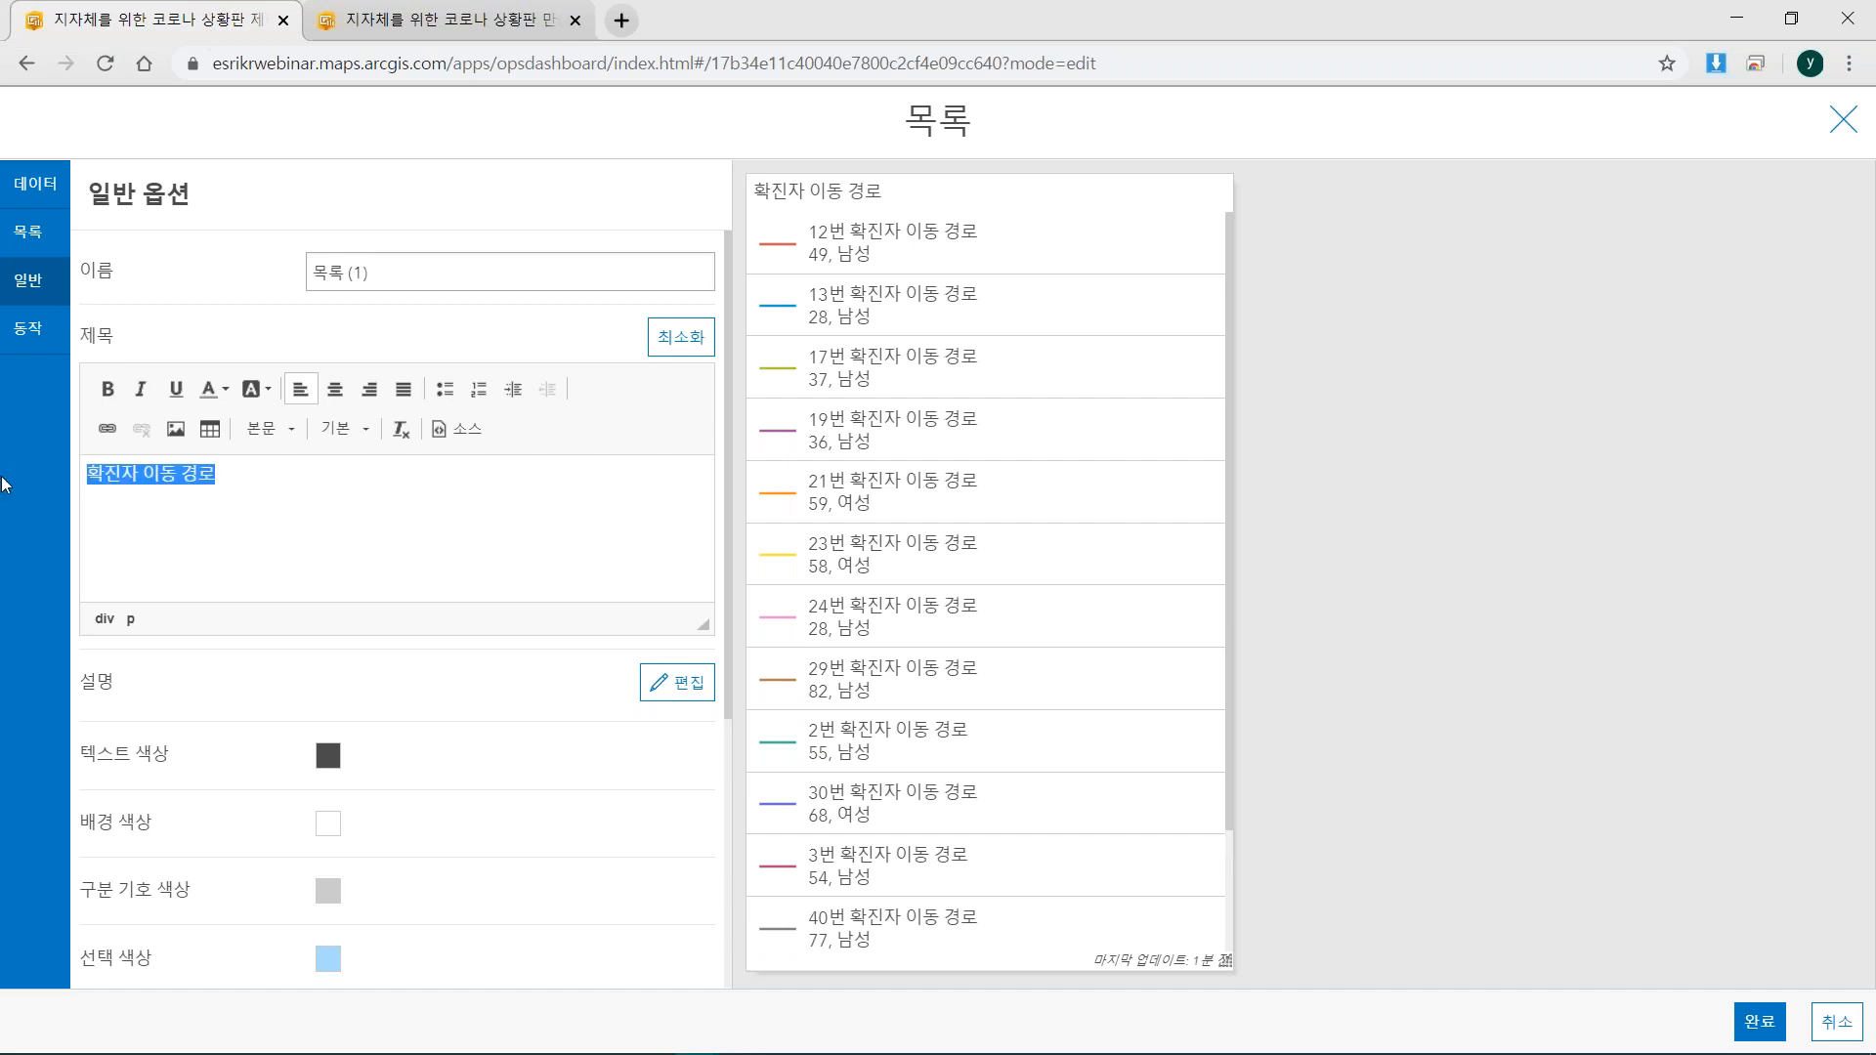
pyautogui.click(342, 429)
pyautogui.scroll(-5, 404, 586)
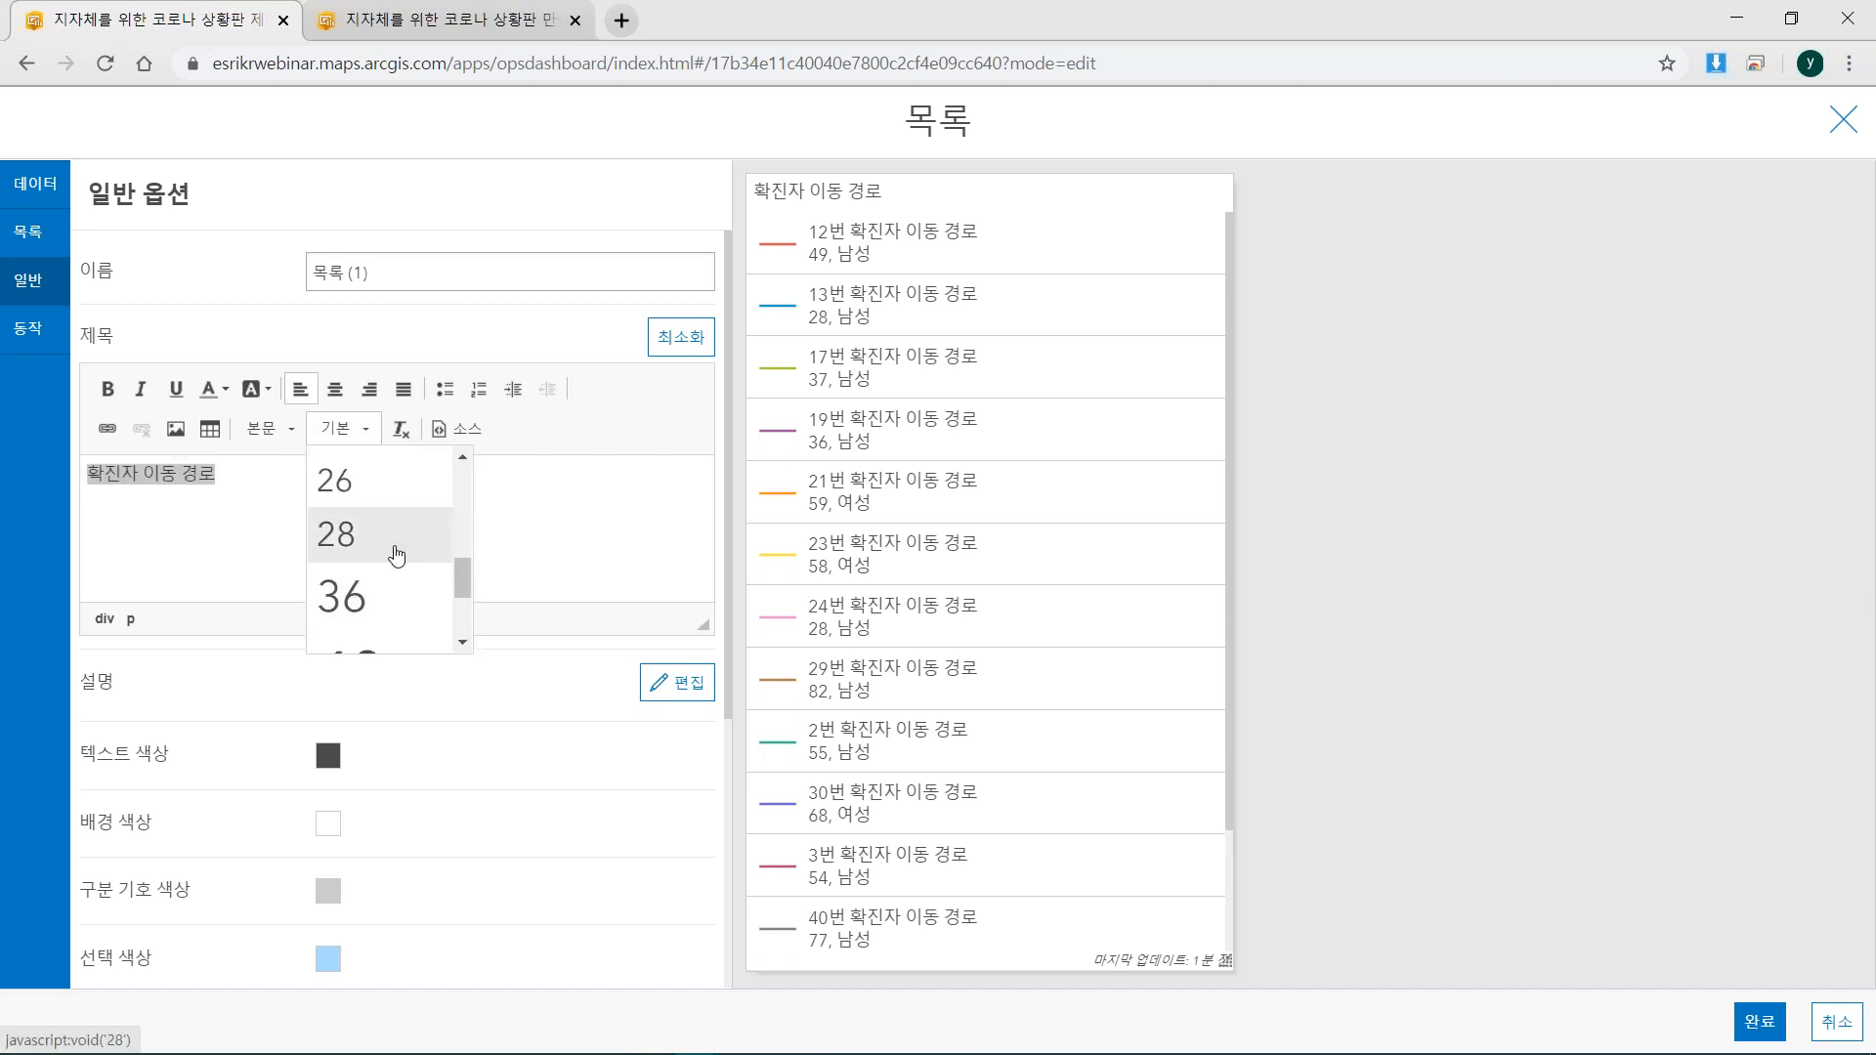
pyautogui.scroll(3, 381, 599)
pyautogui.click(381, 555)
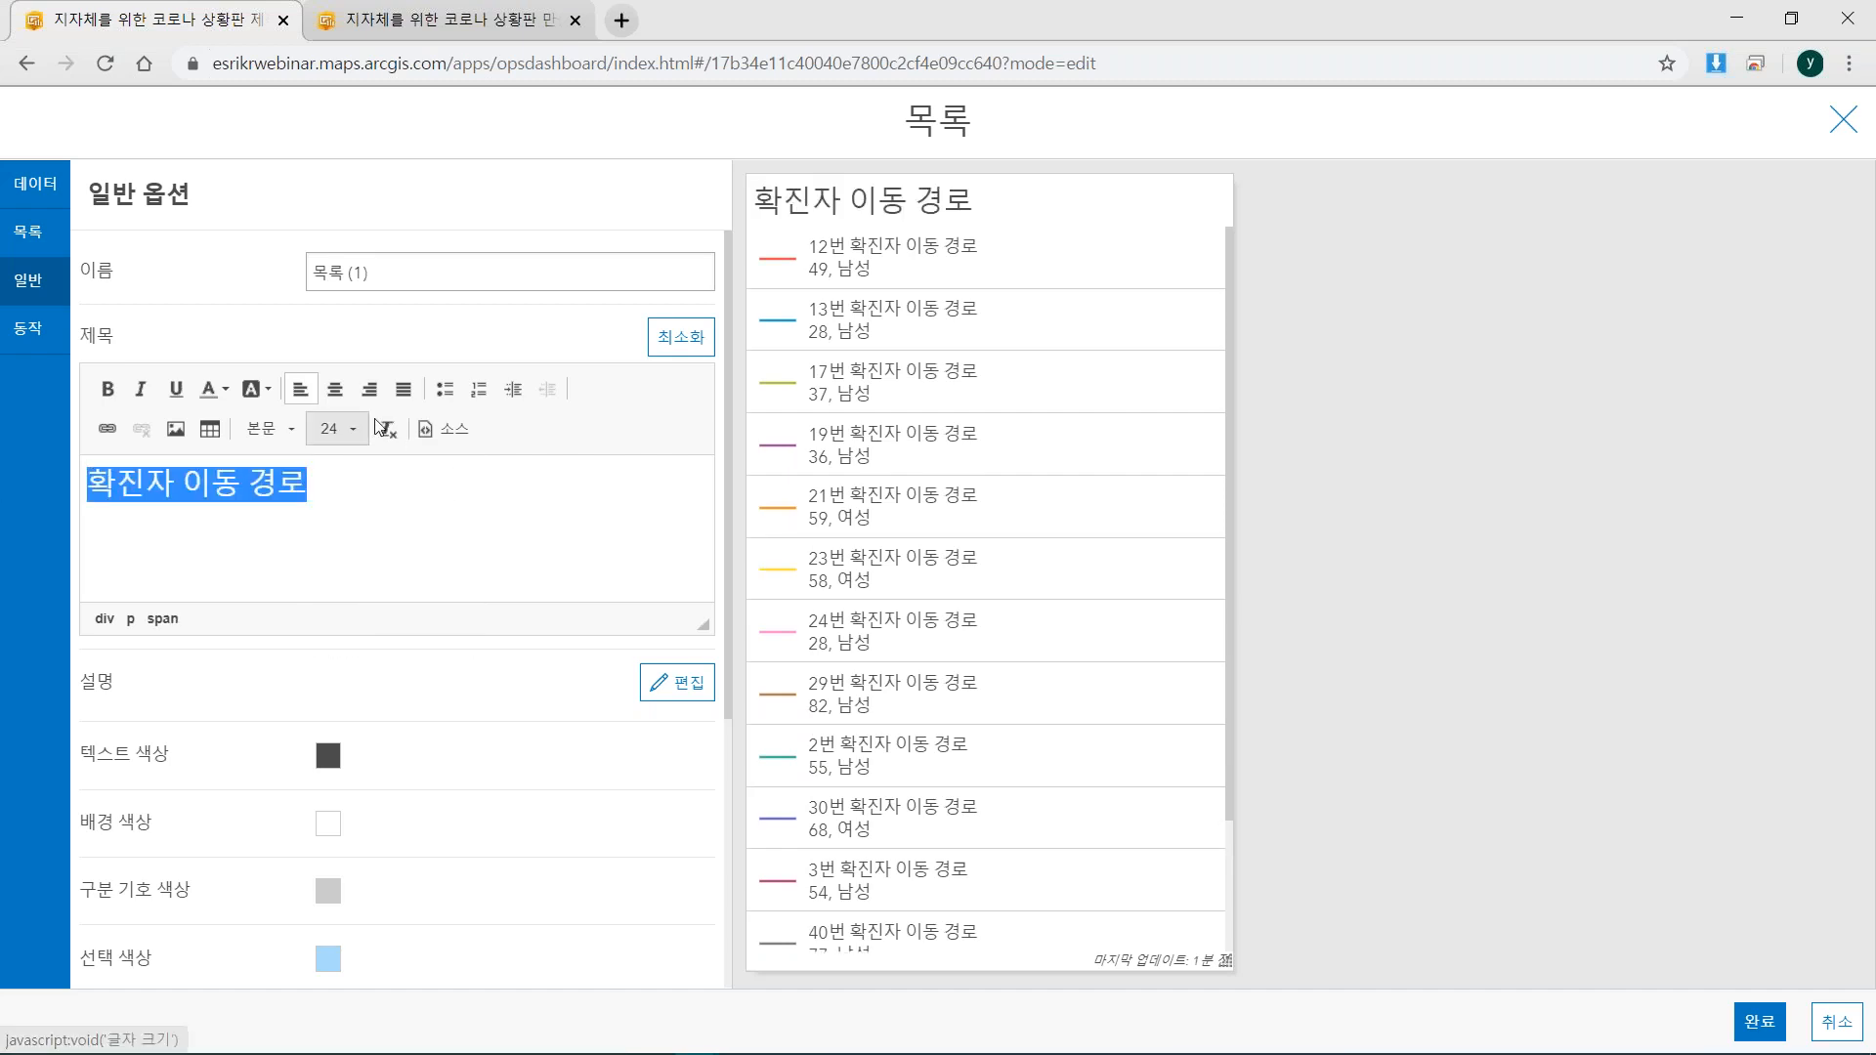
pyautogui.click(334, 389)
pyautogui.click(108, 389)
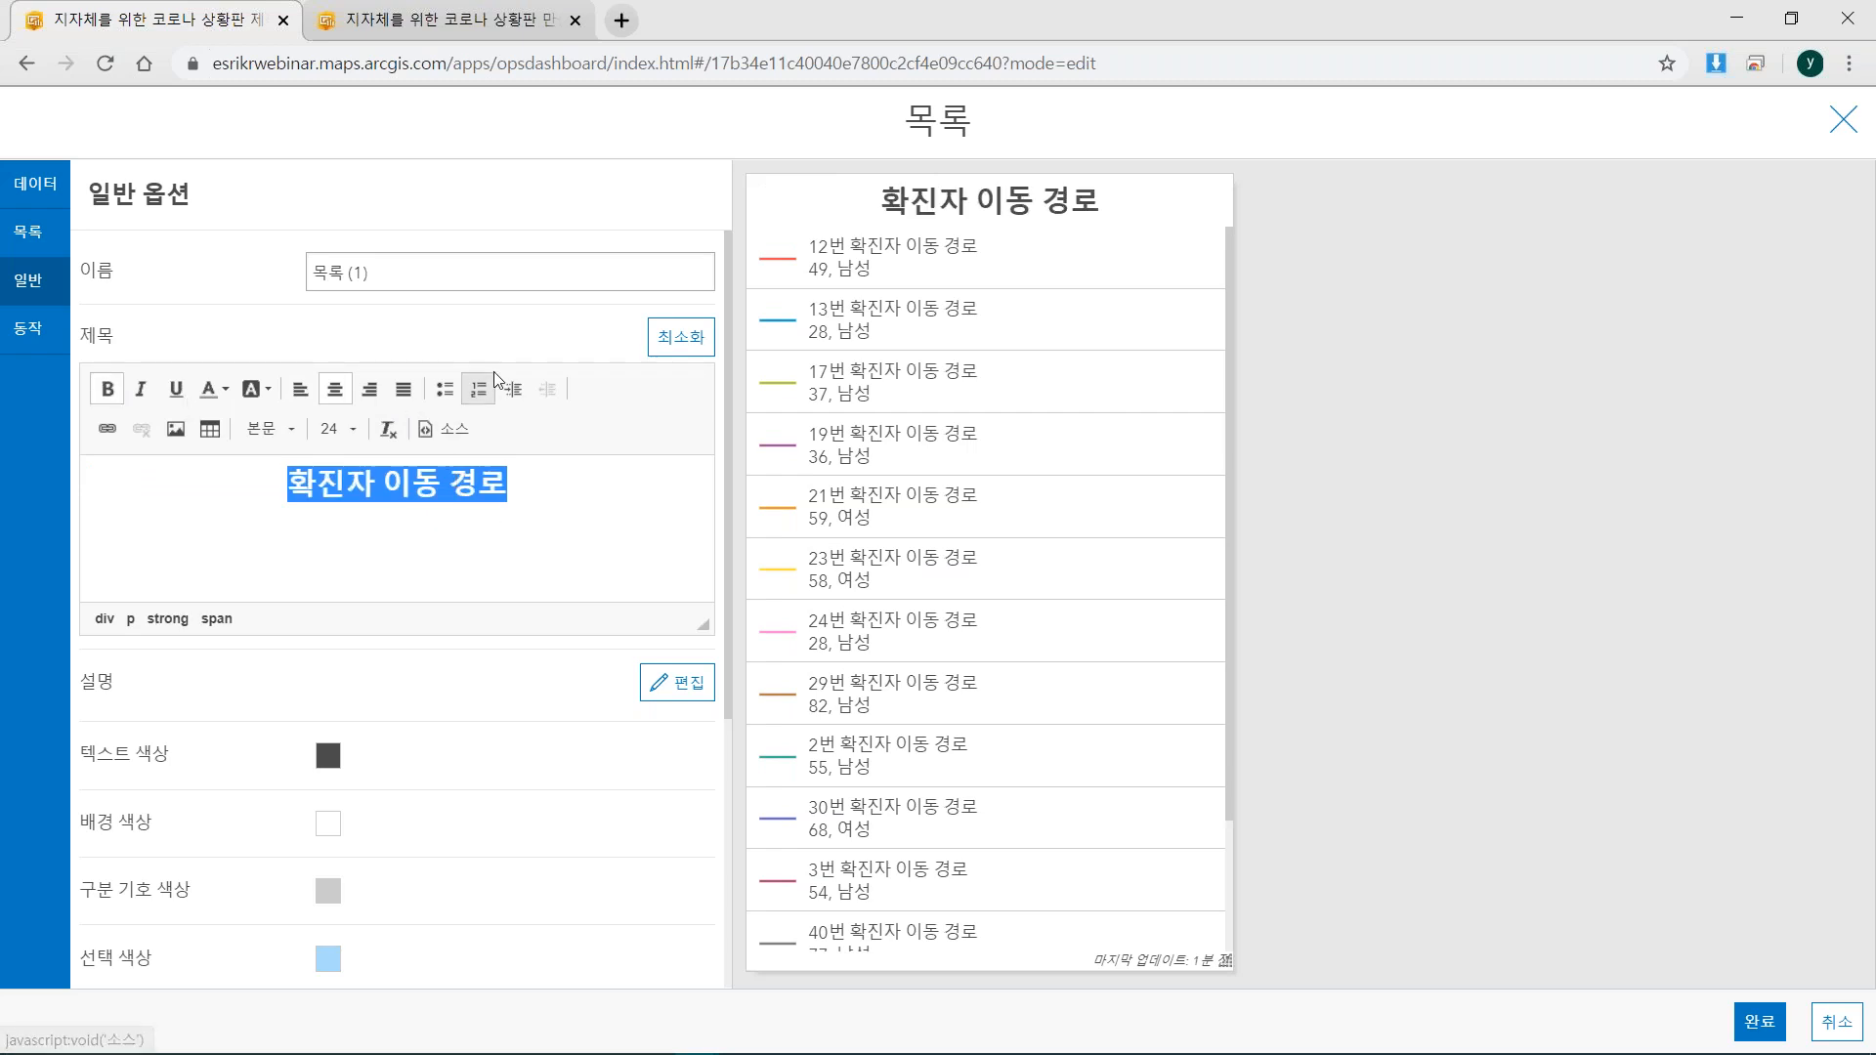
pyautogui.click(604, 524)
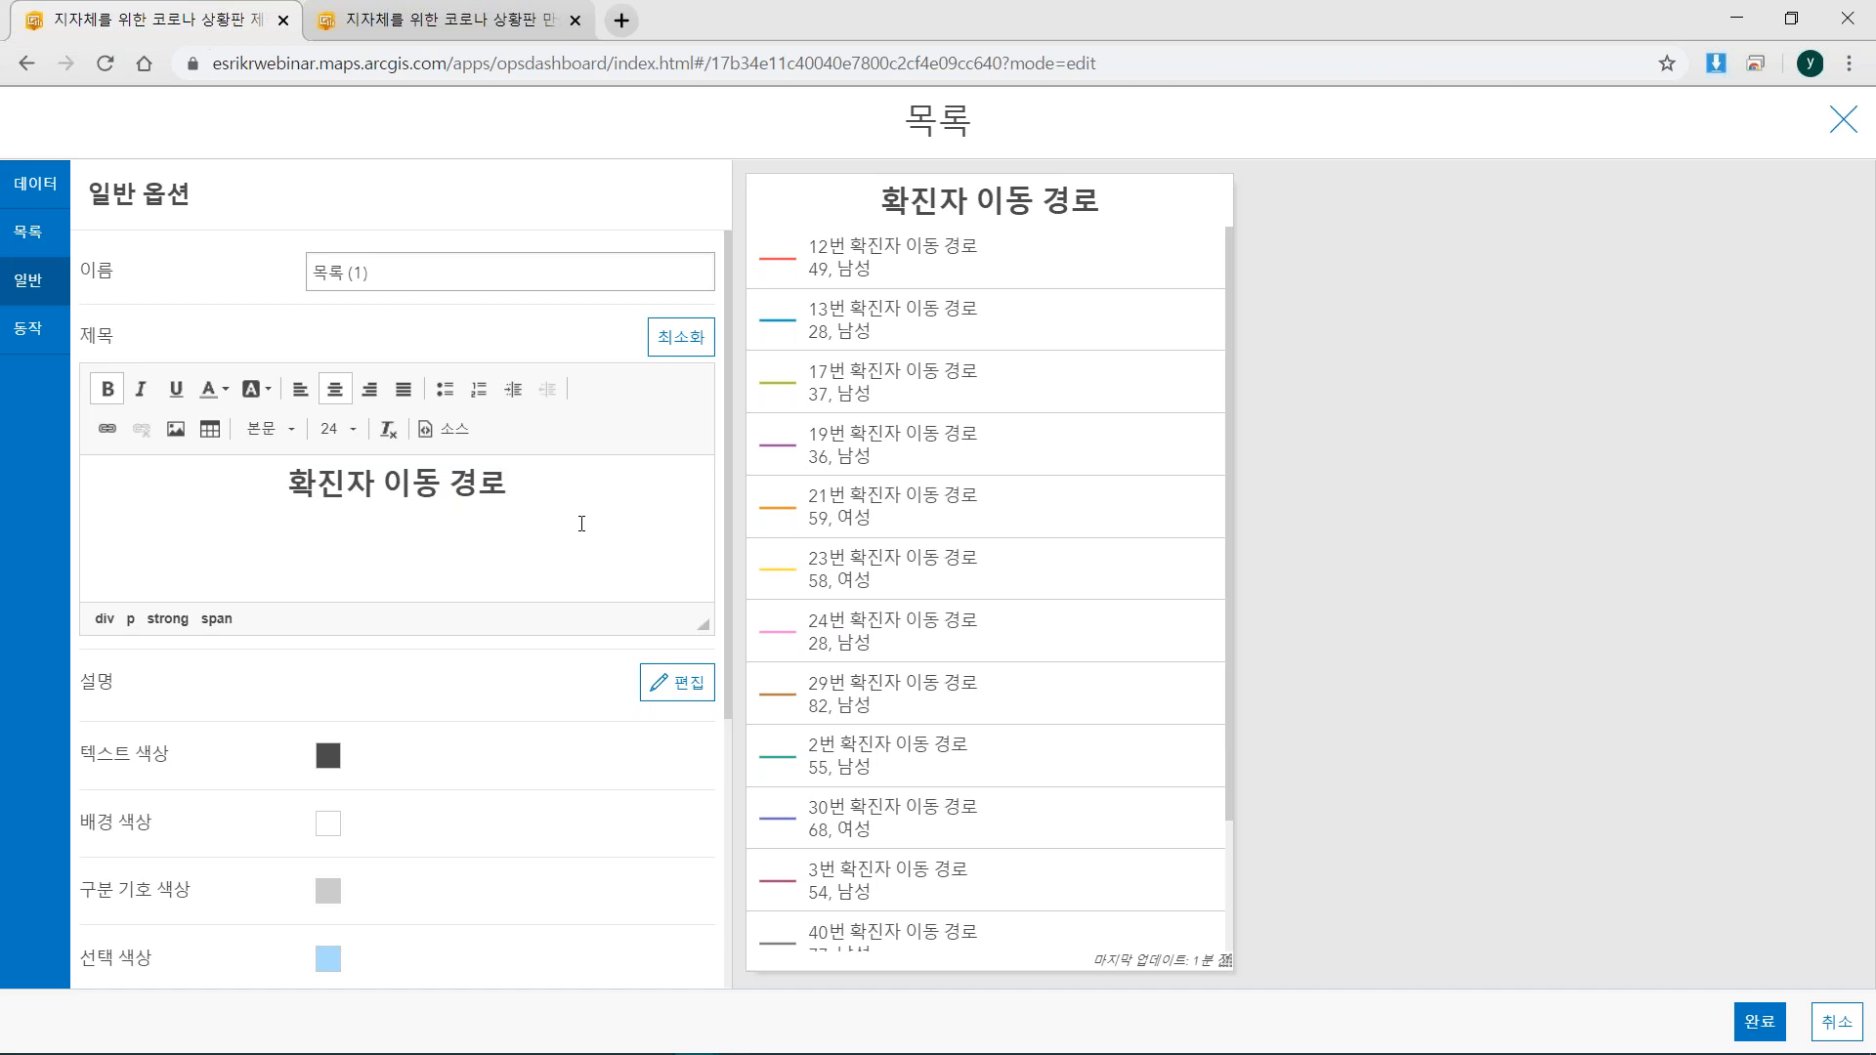
# Add a filter (필터) action to the list that targets the 코로나 확진자 이동경로 라인 layer.
pyautogui.click(20, 330)
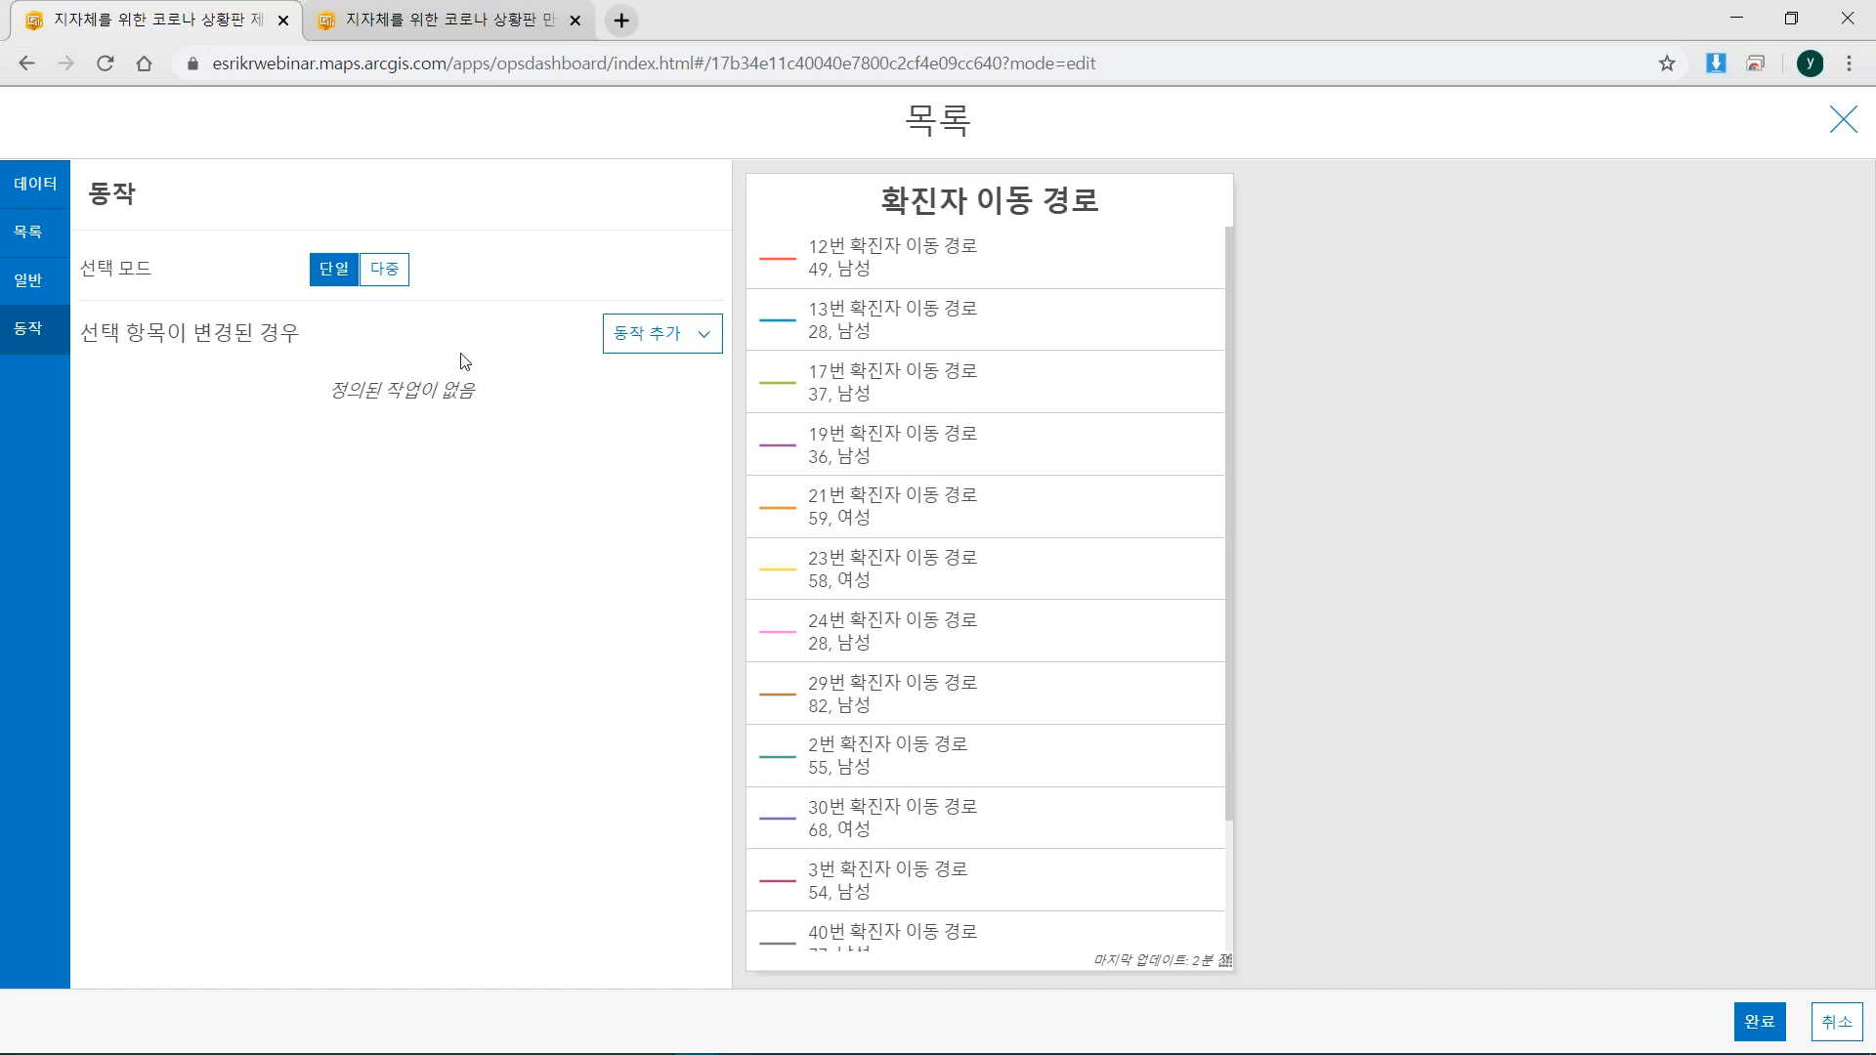
pyautogui.click(655, 333)
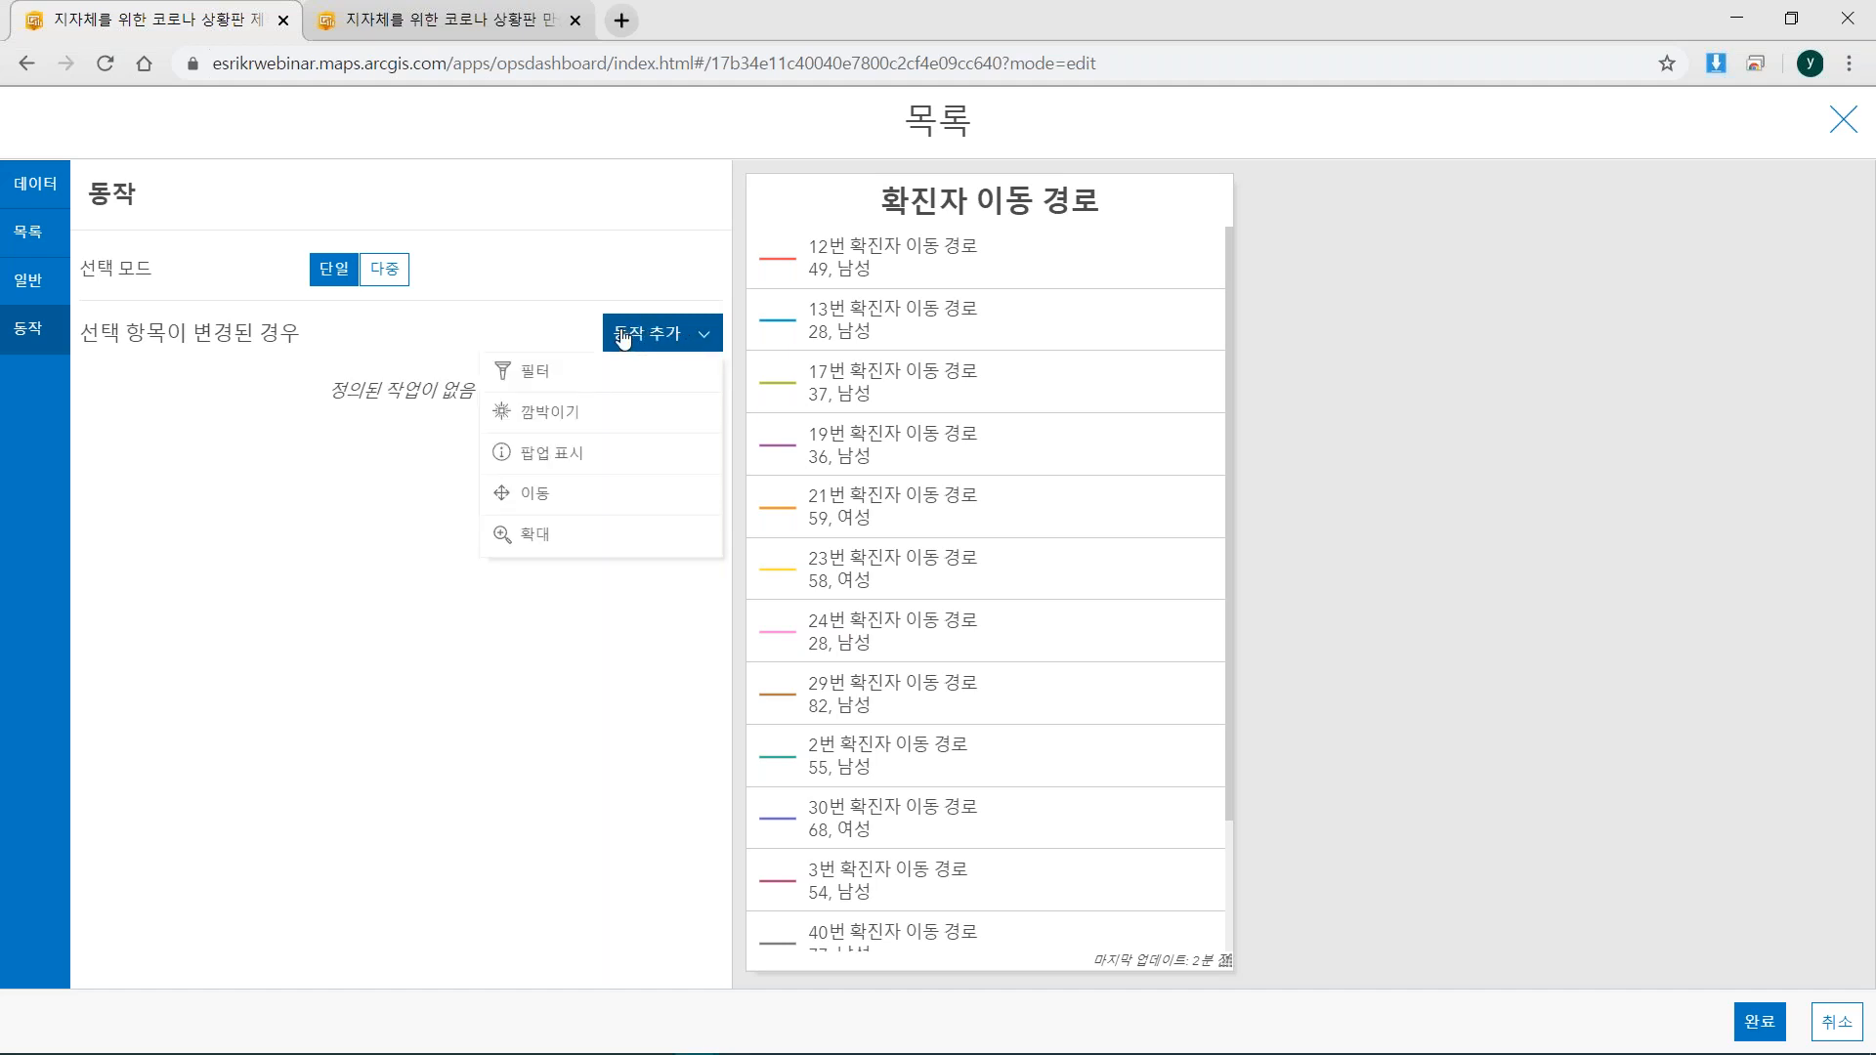
pyautogui.click(572, 375)
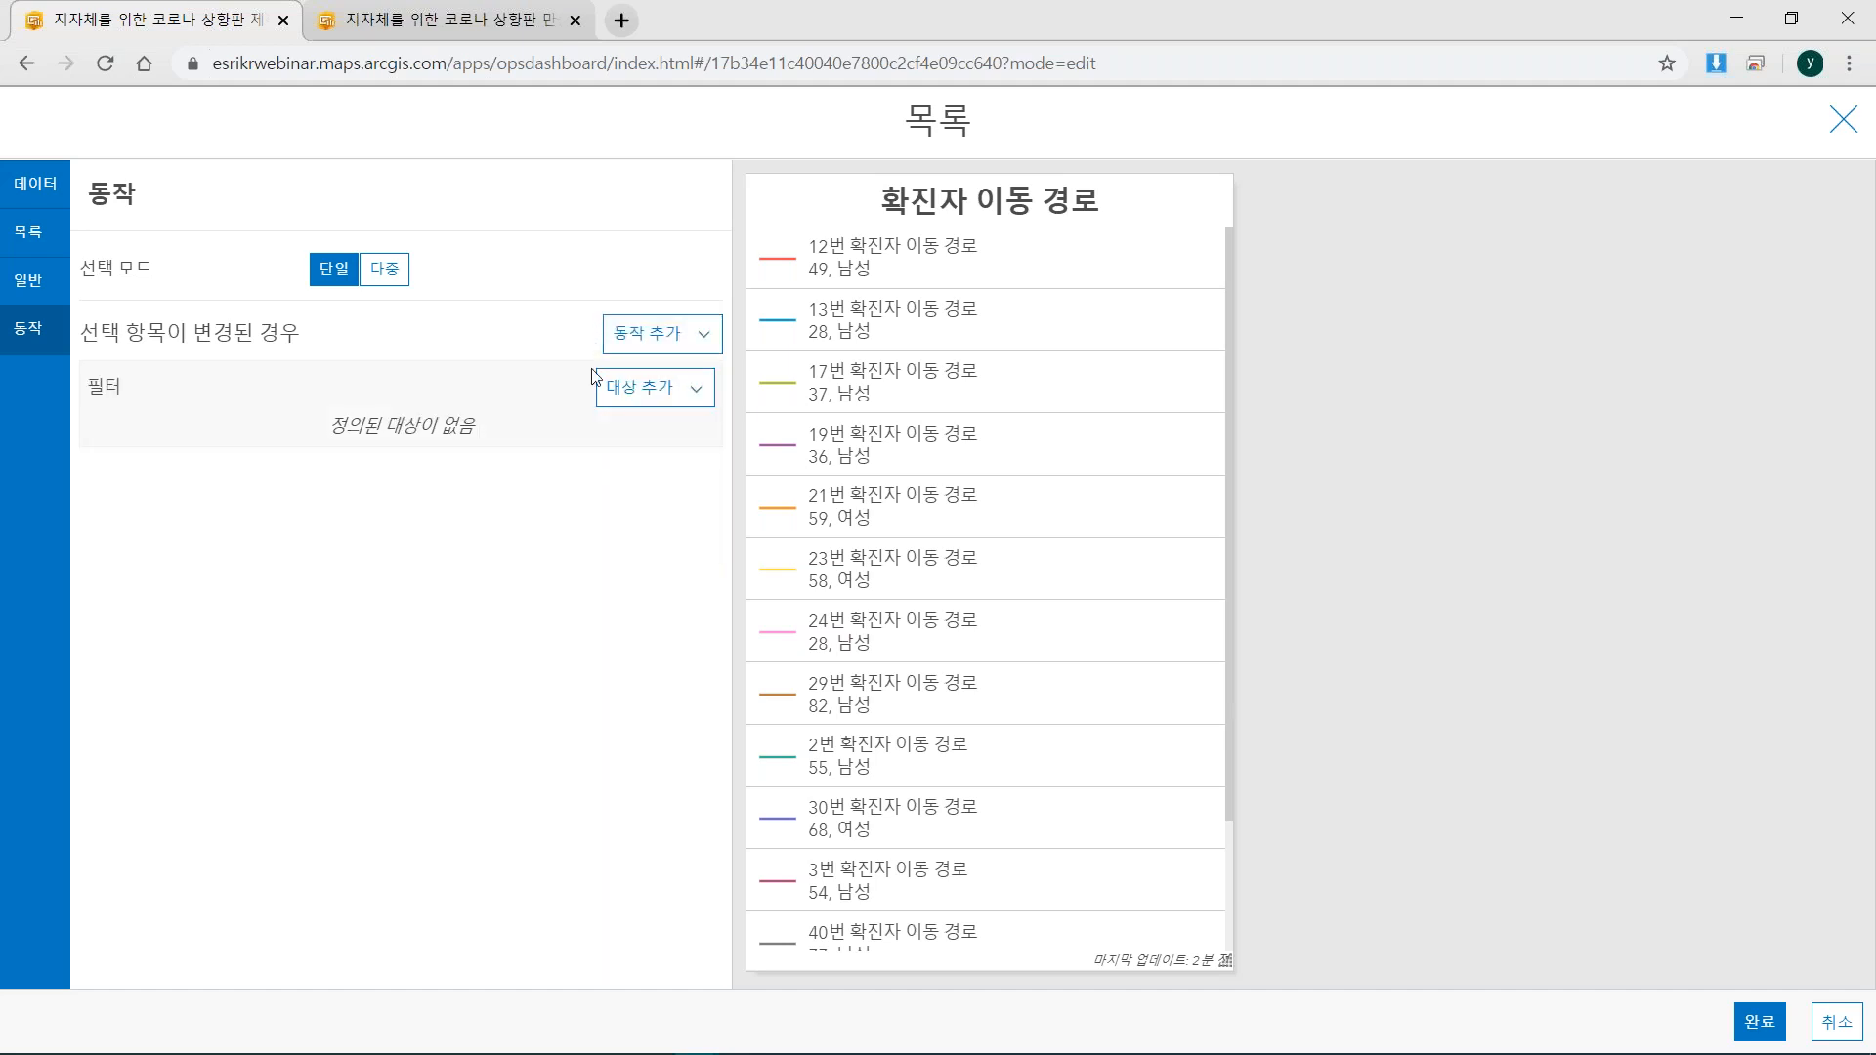
pyautogui.click(645, 399)
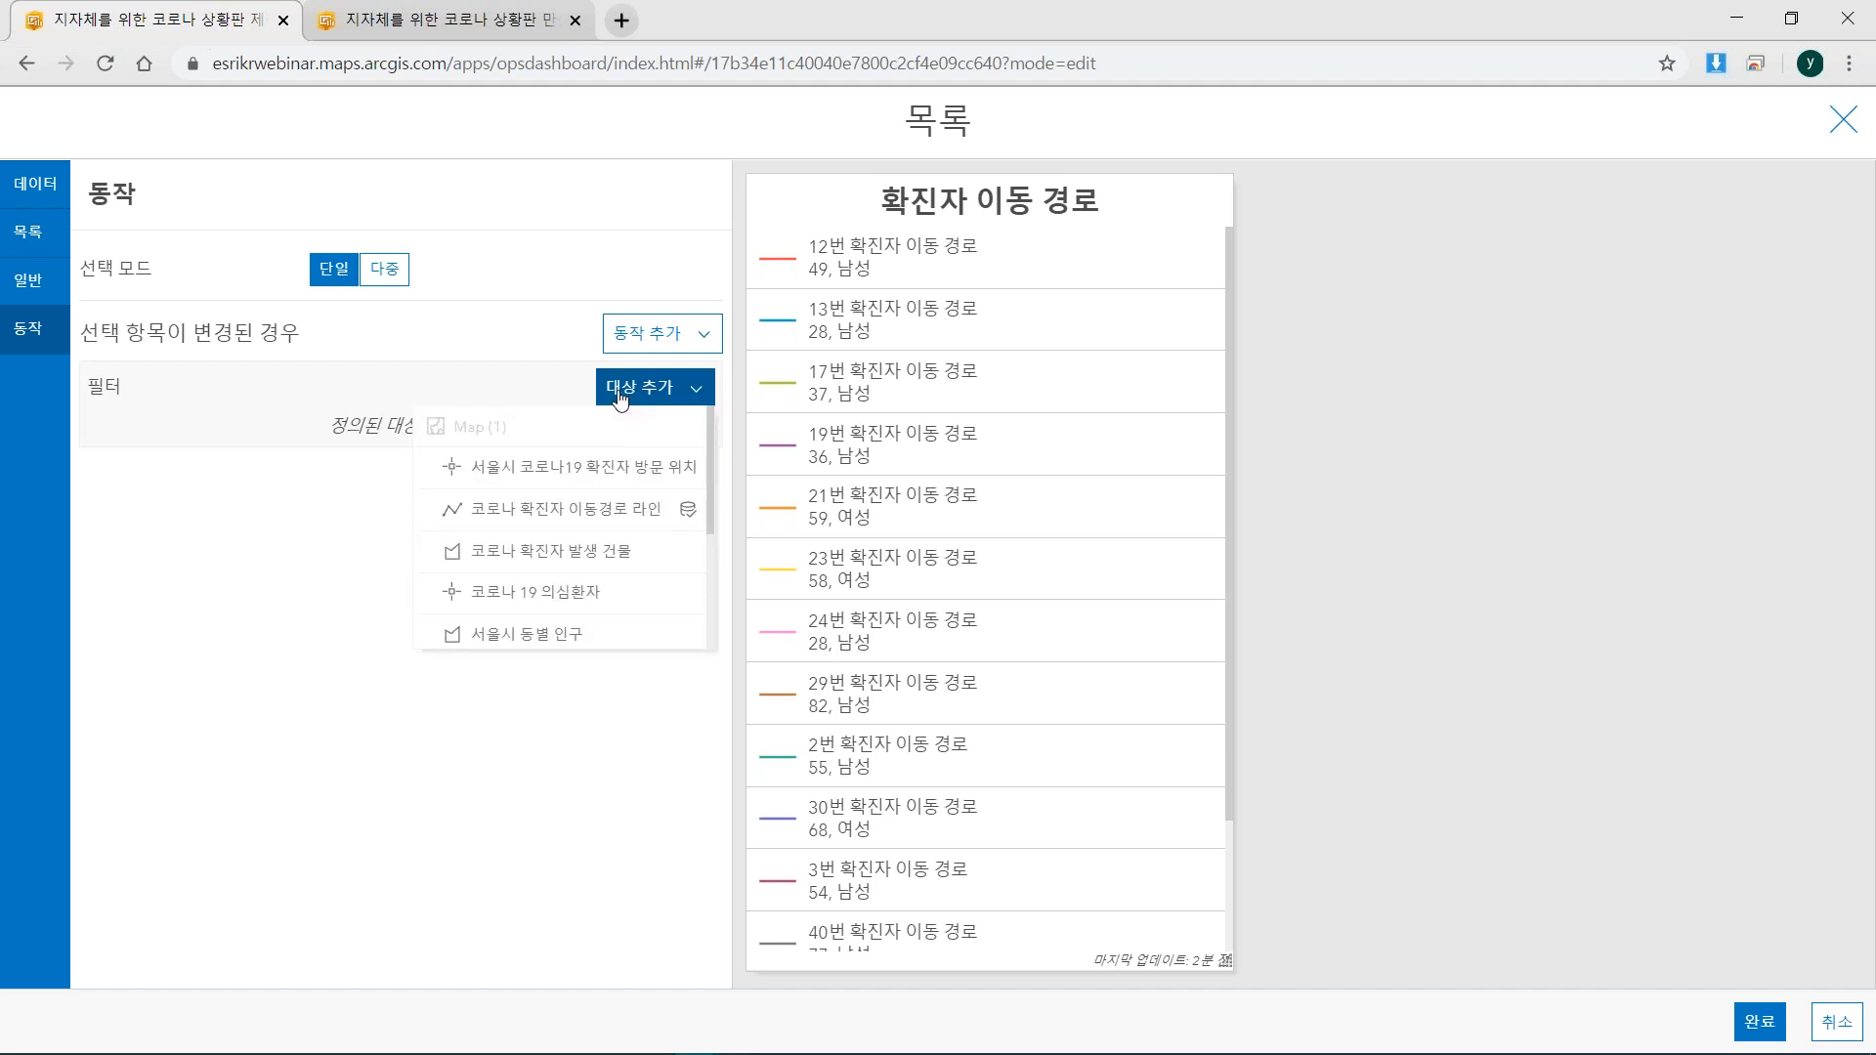
pyautogui.click(592, 520)
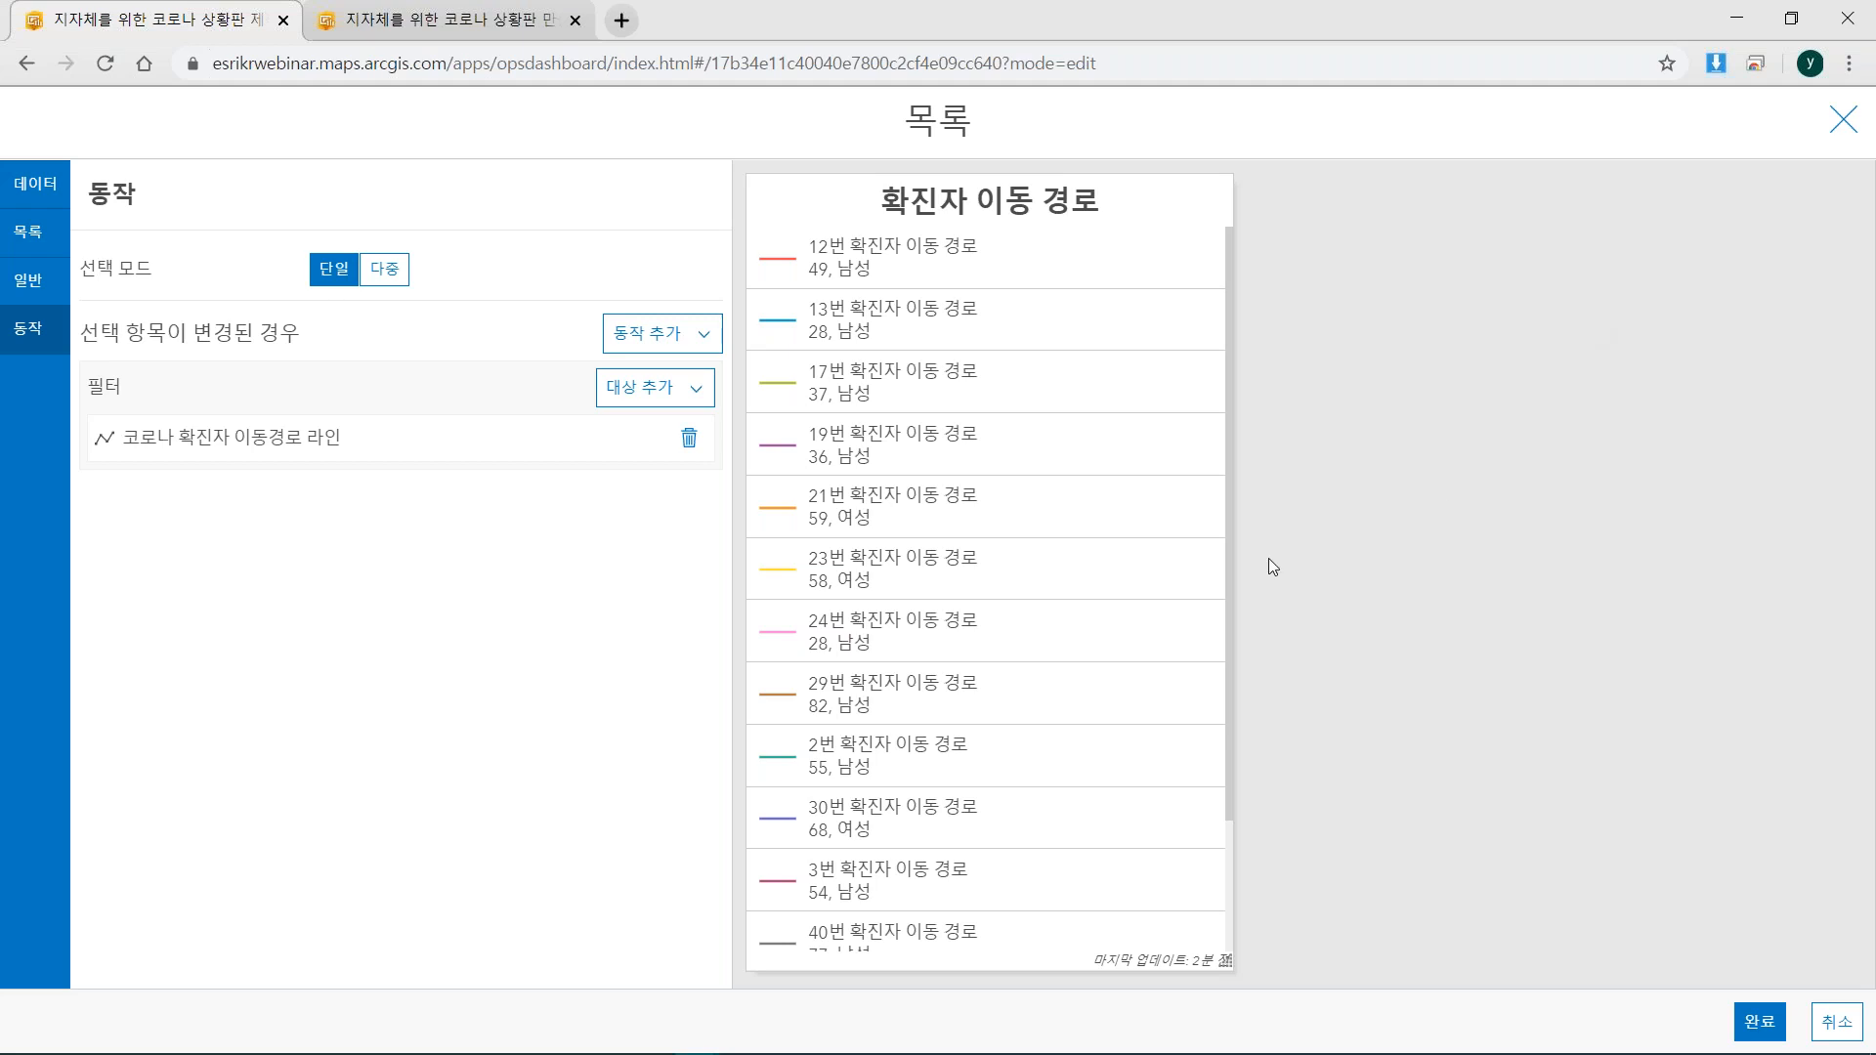
# Add the 서울시 코로나19 확진자 방문 위치 layer as a filter target, matching source field Number to target field Number.
pyautogui.click(675, 399)
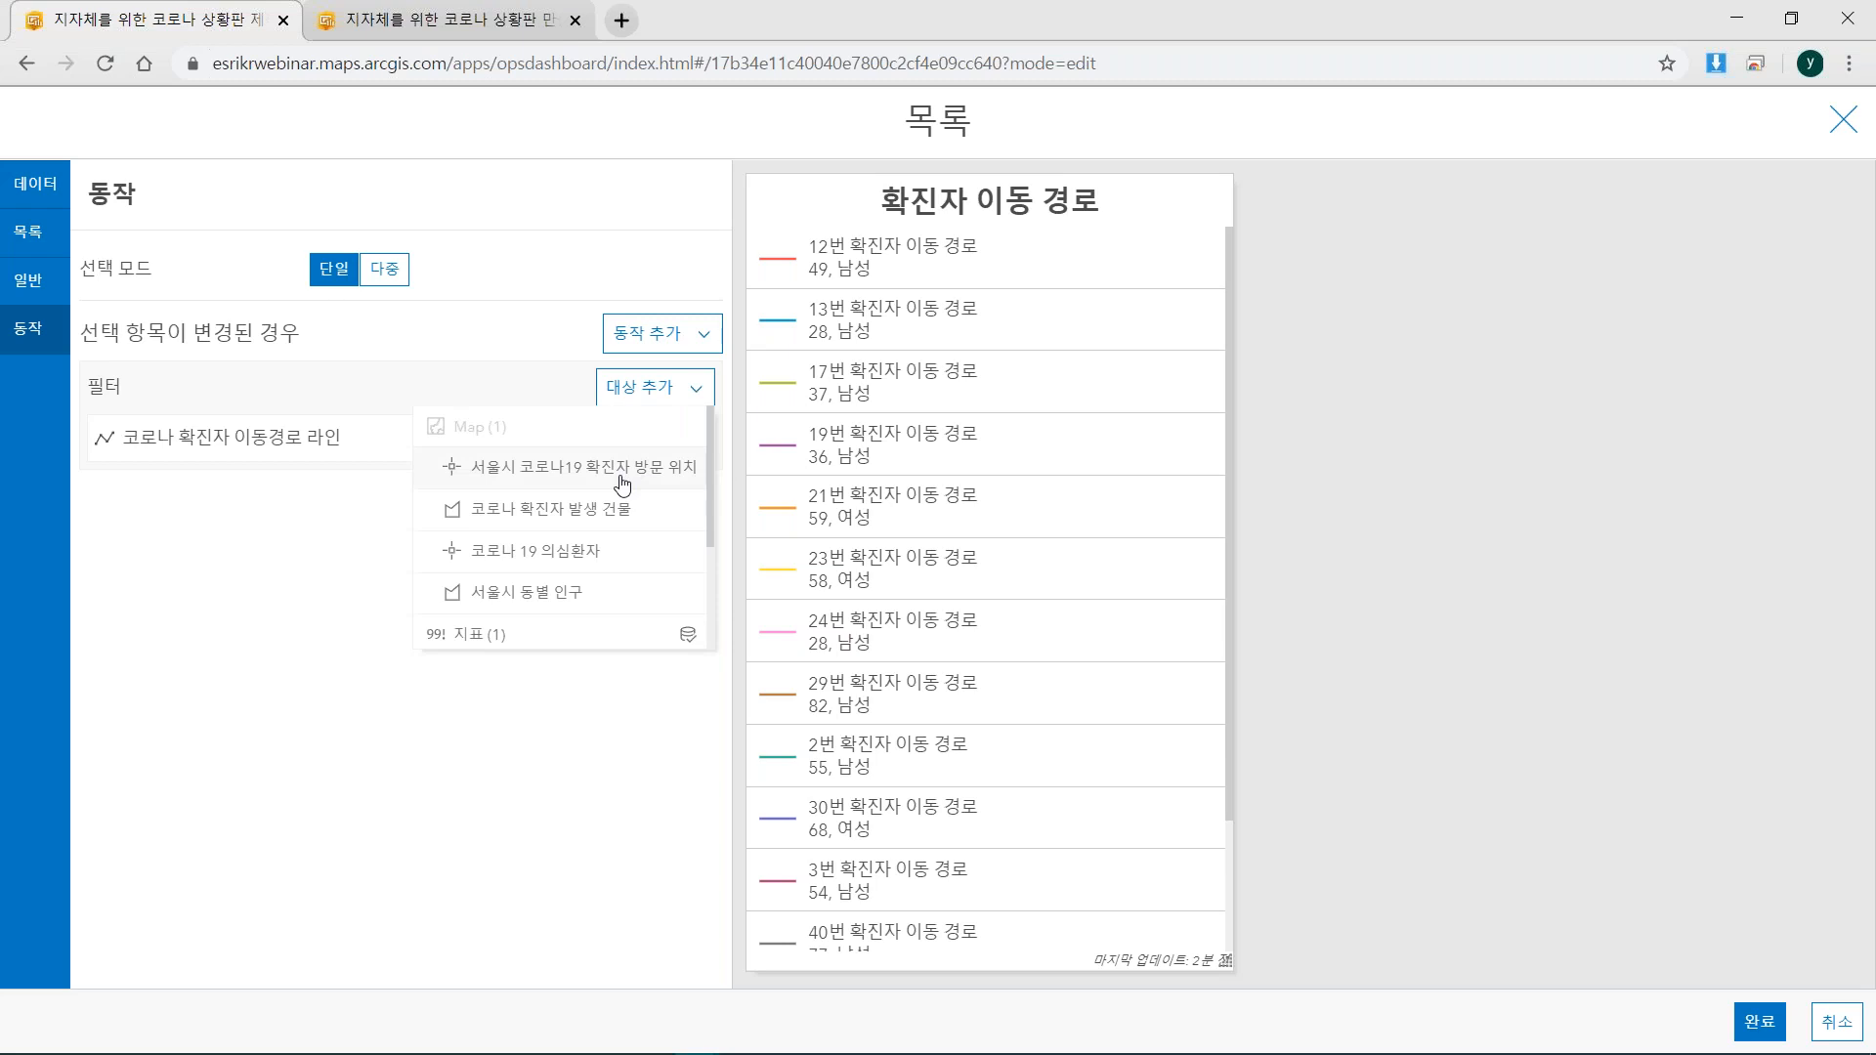
pyautogui.click(621, 469)
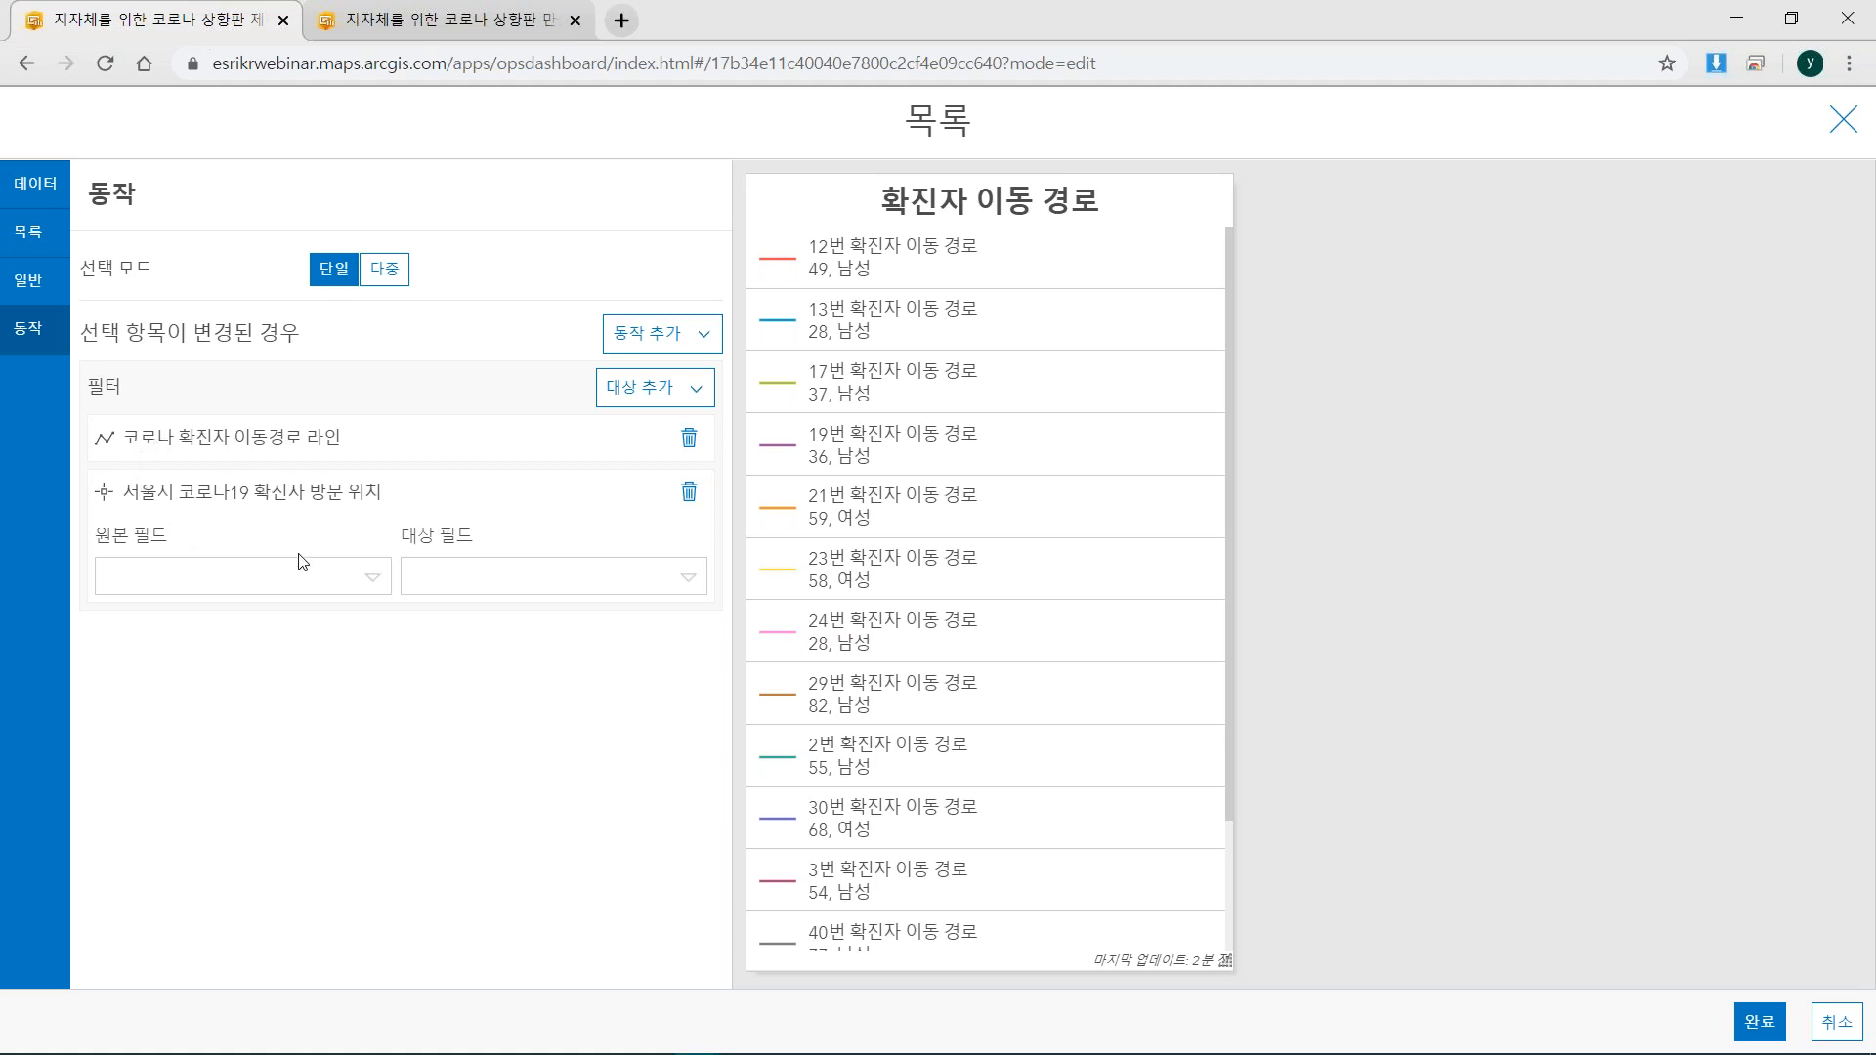
pyautogui.click(311, 577)
pyautogui.click(246, 699)
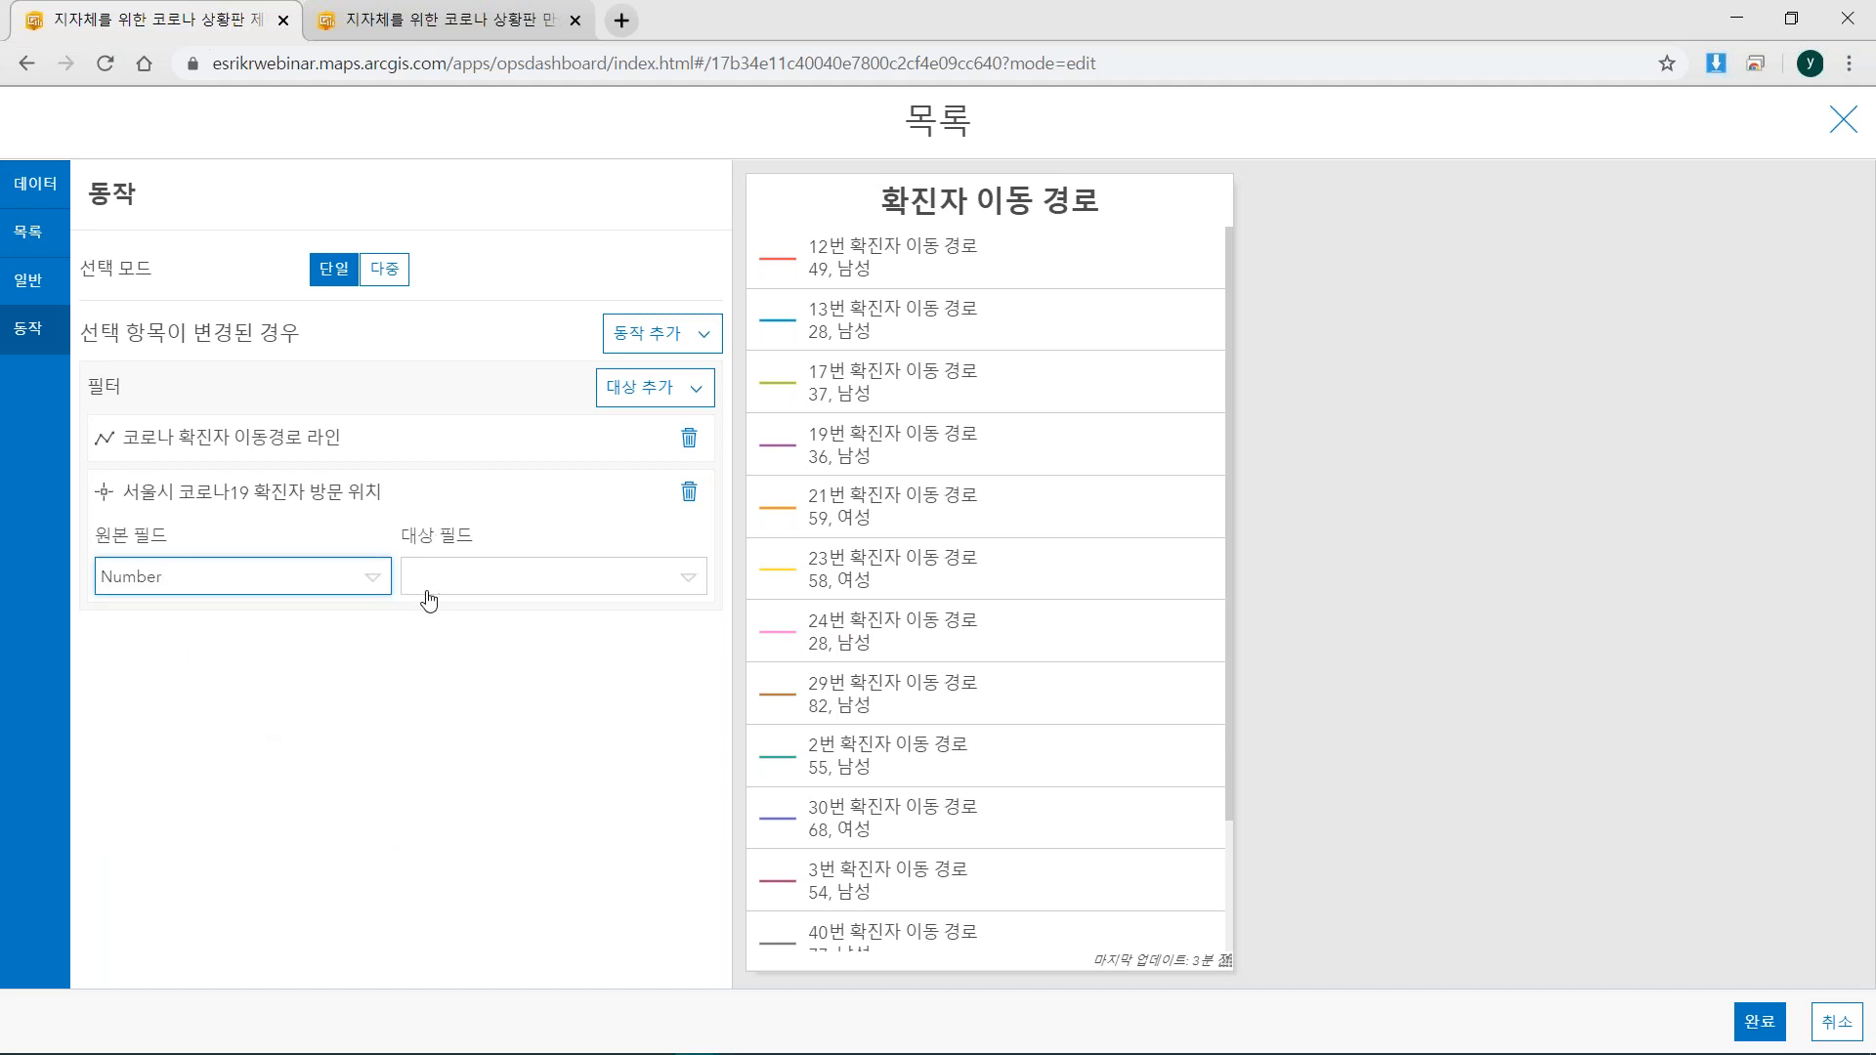
pyautogui.click(506, 588)
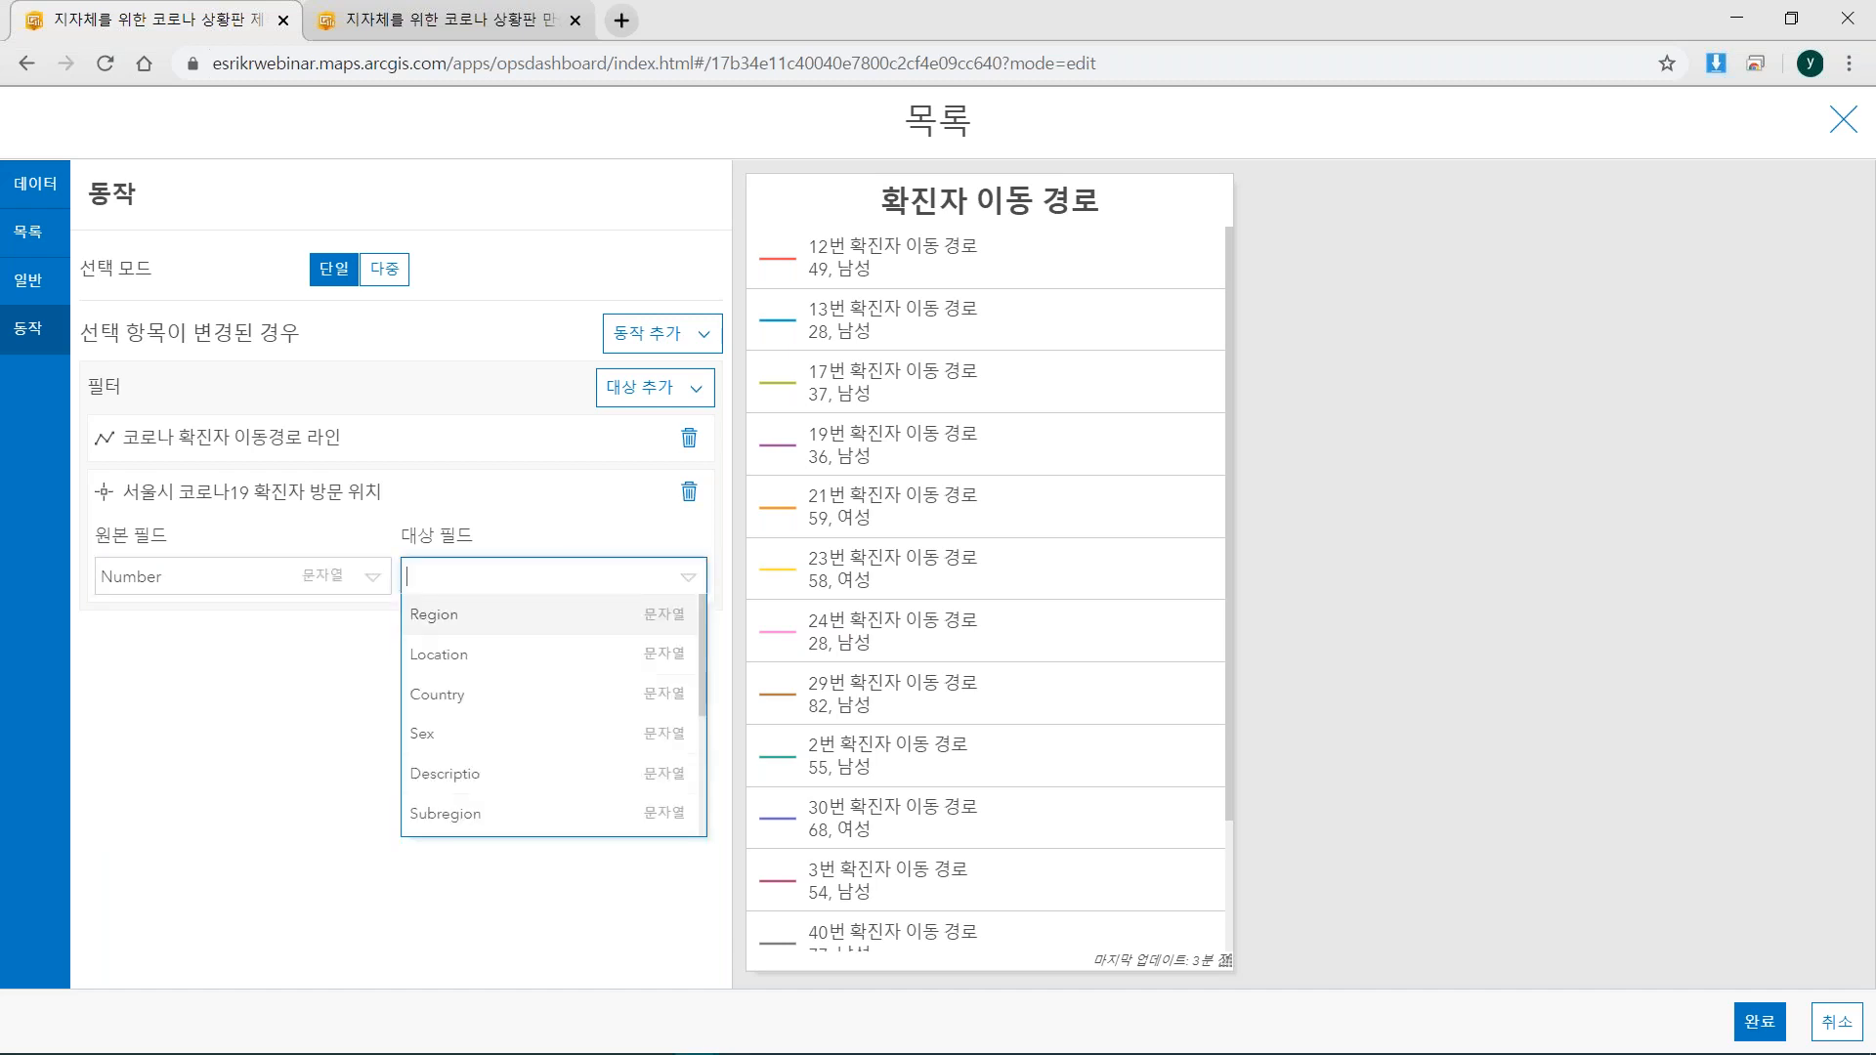
pyautogui.scroll(-3, 493, 696)
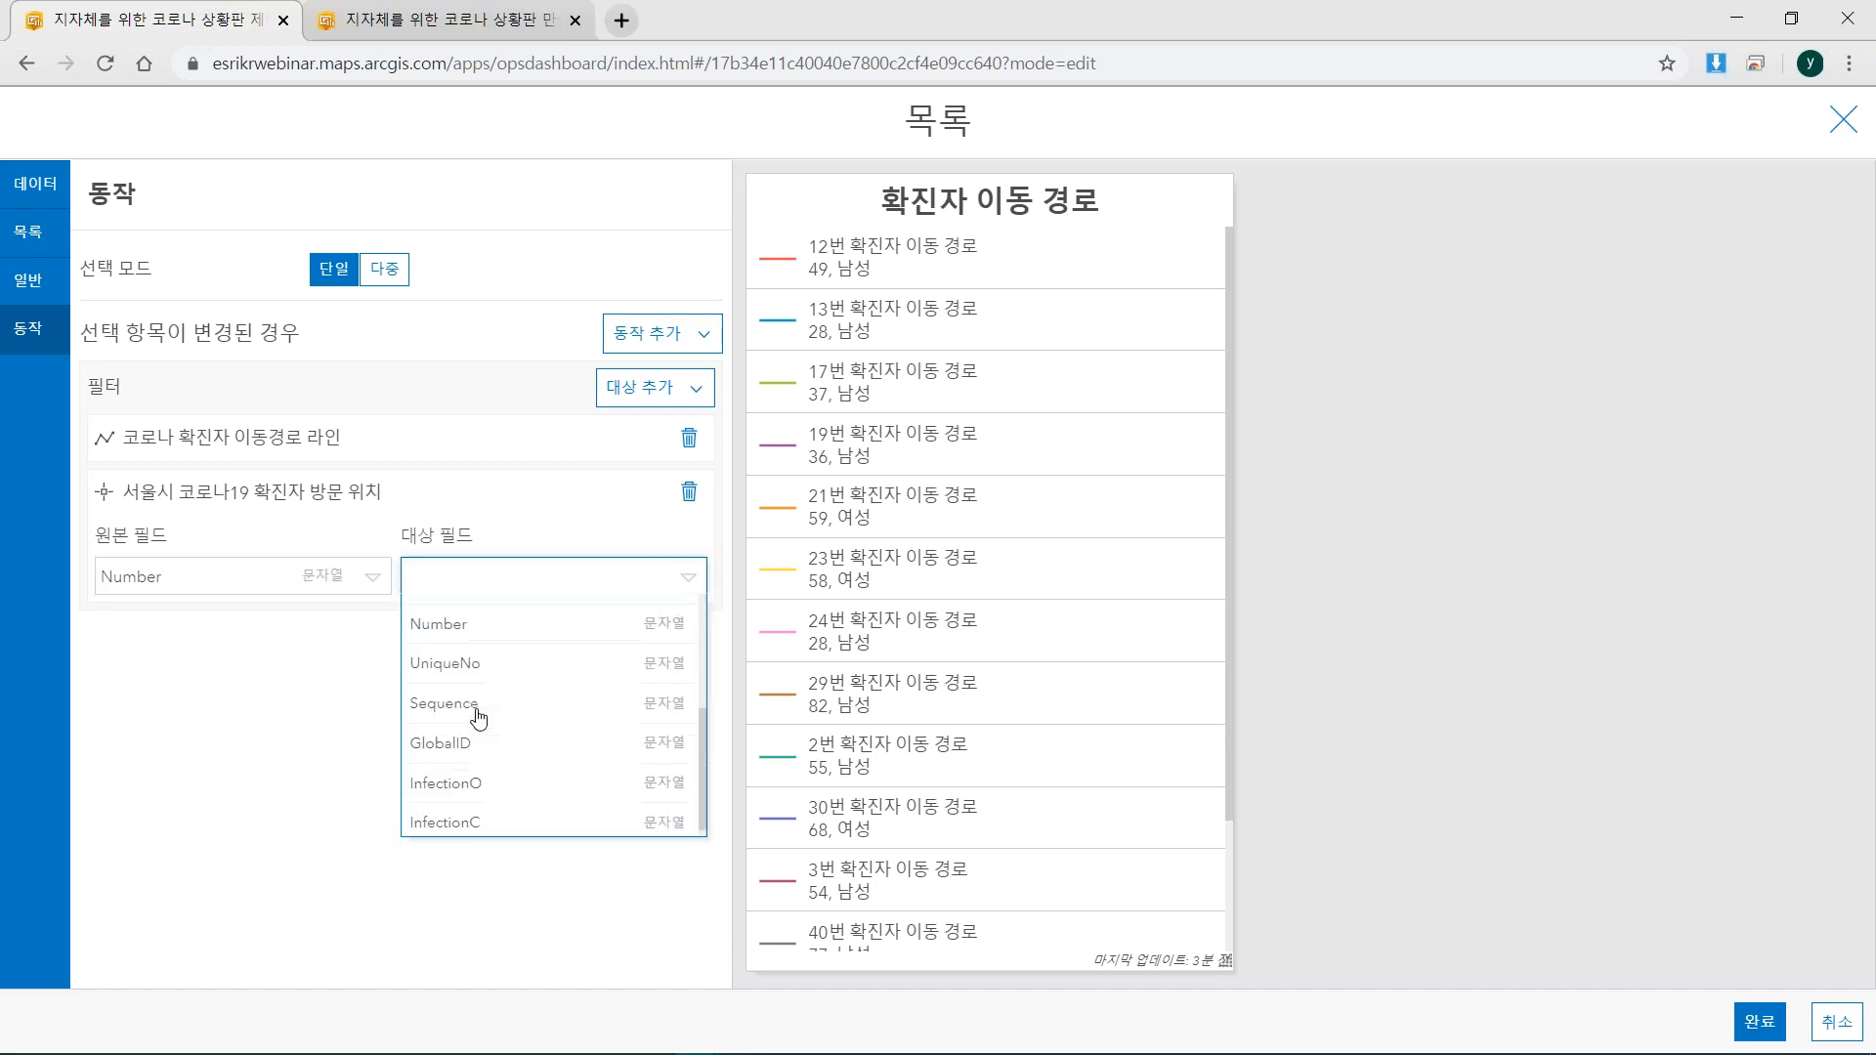
pyautogui.click(488, 635)
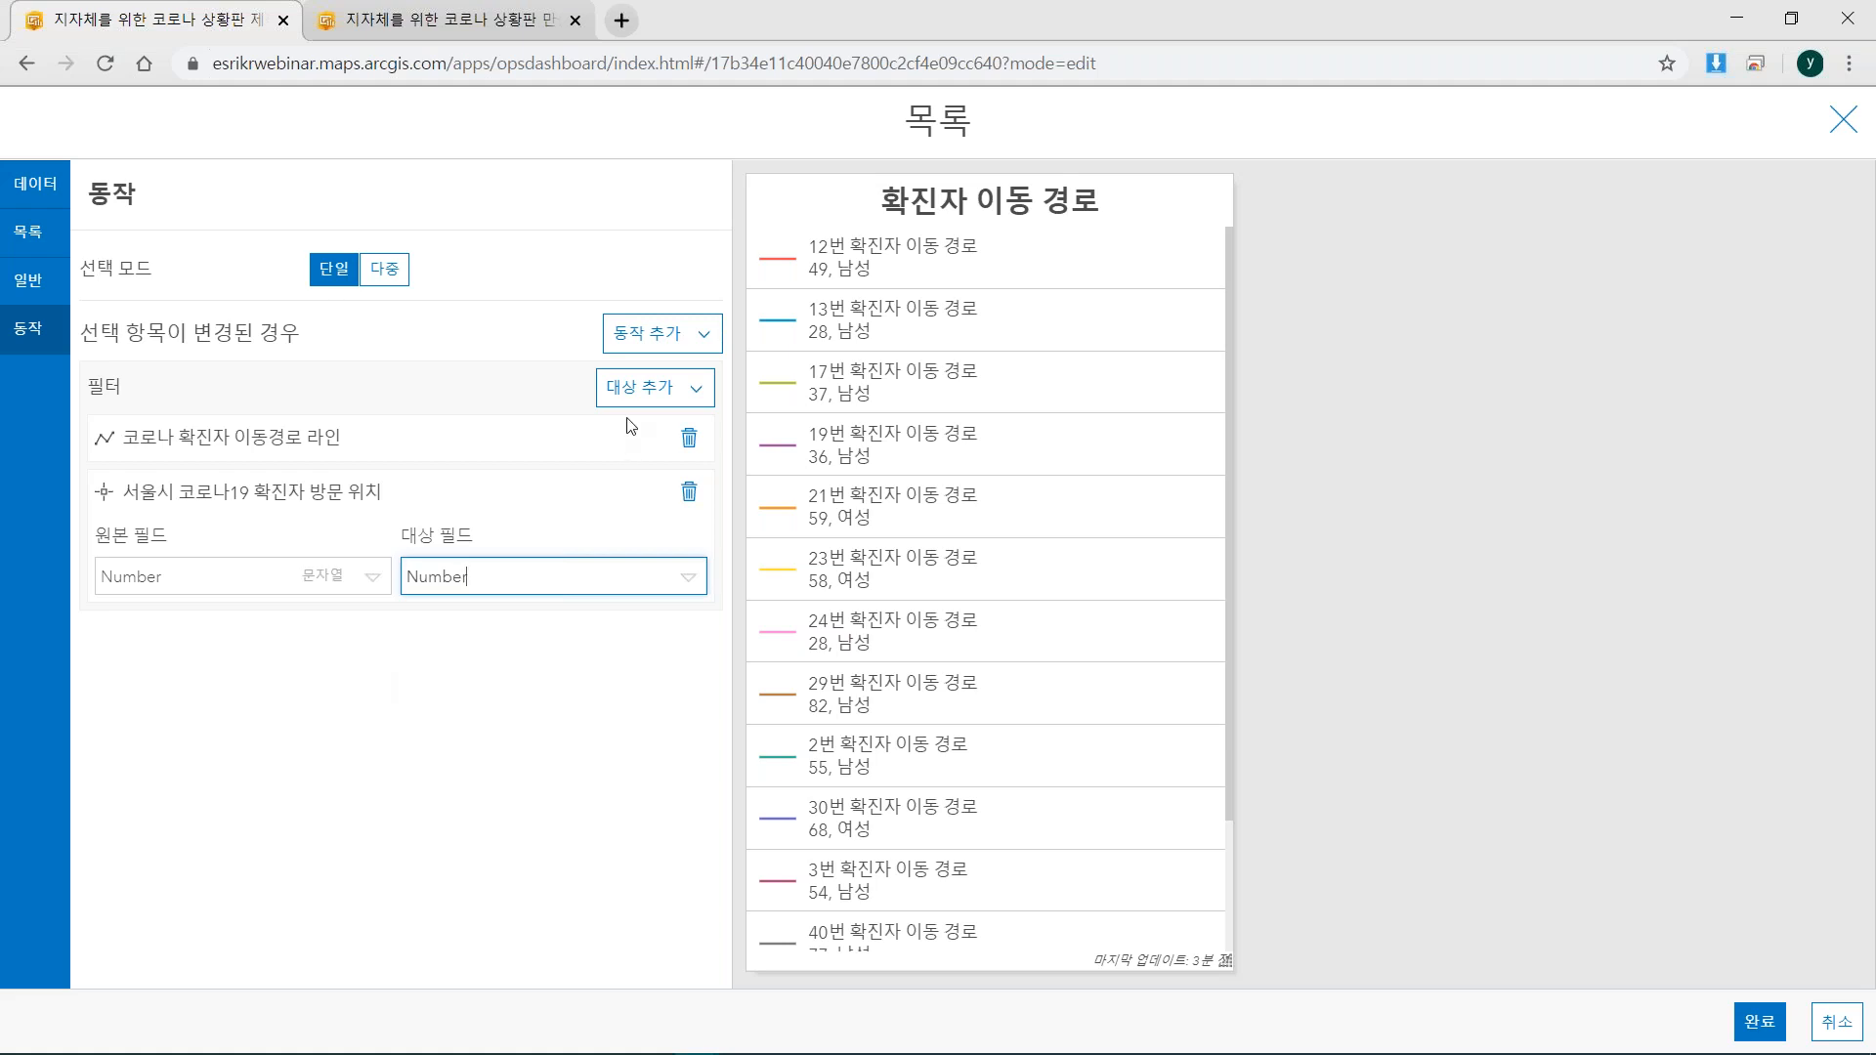
# Add flash (깜박이기), pan (이동) and zoom (확대) actions for changes to the list's selection.
pyautogui.click(687, 346)
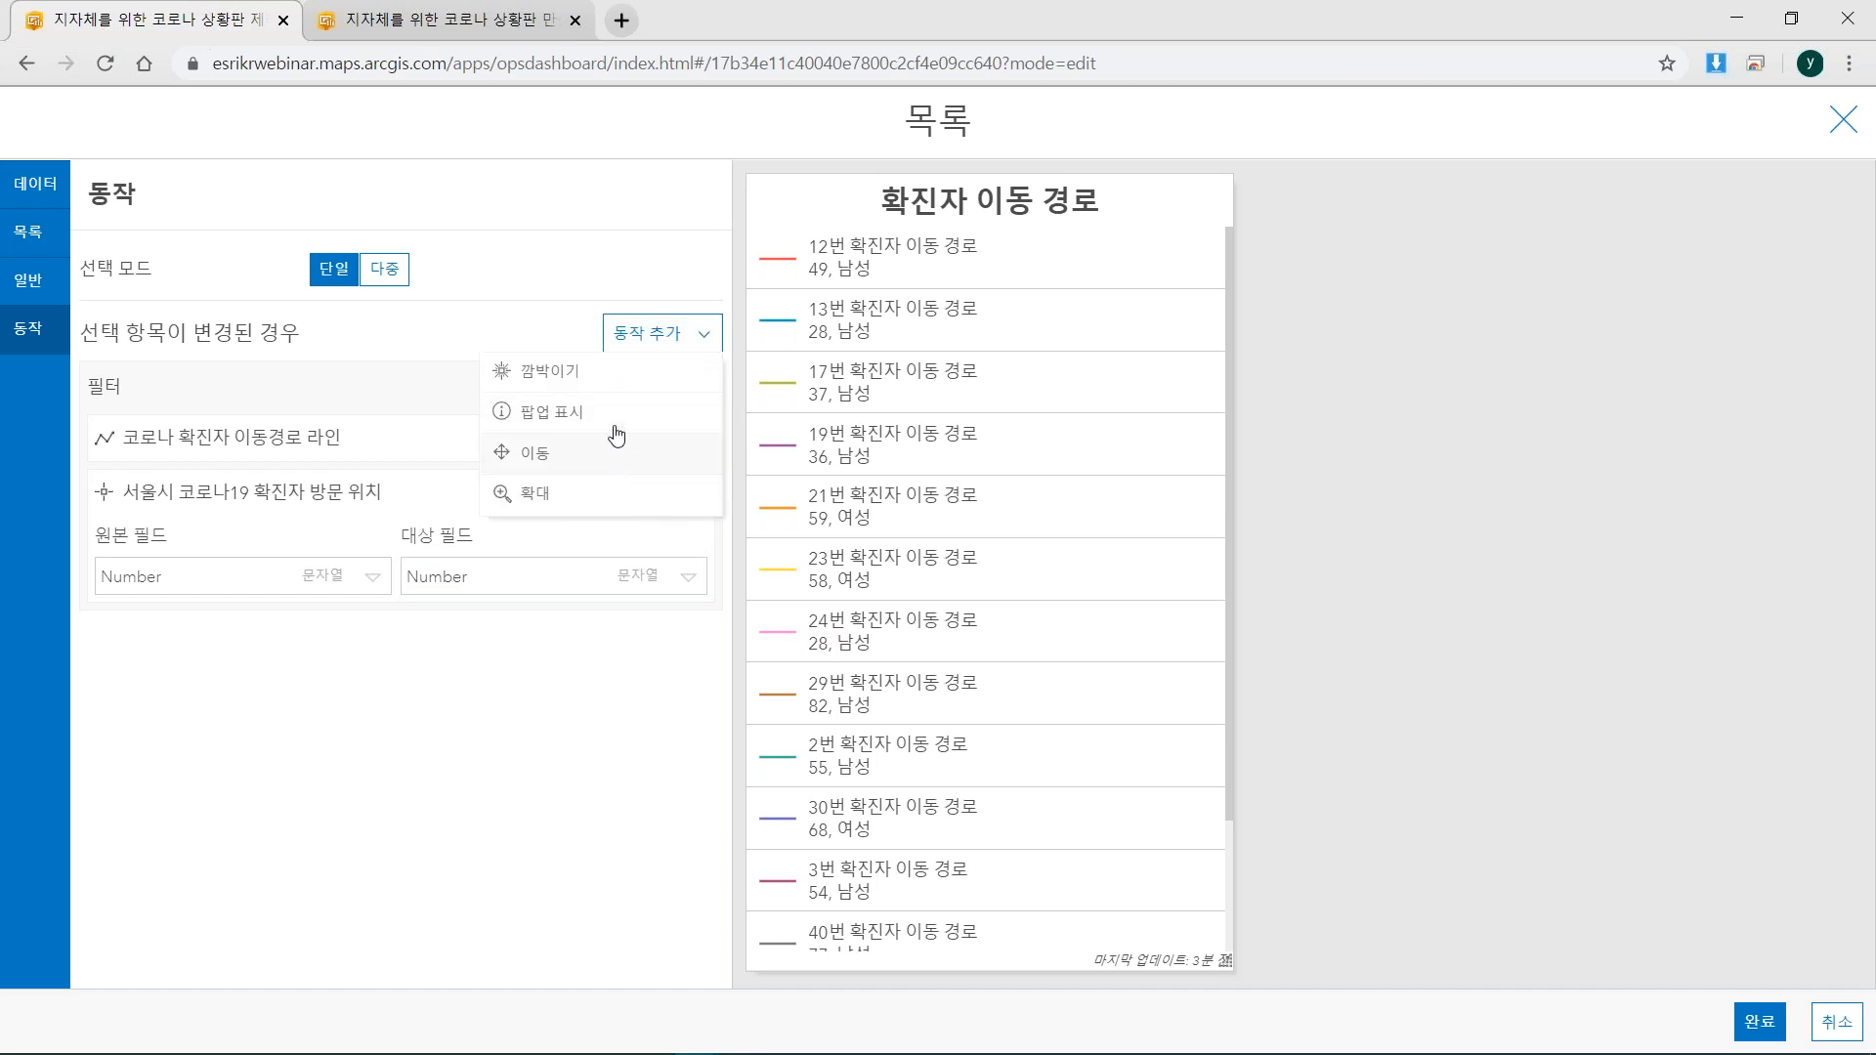
pyautogui.click(620, 385)
pyautogui.click(648, 337)
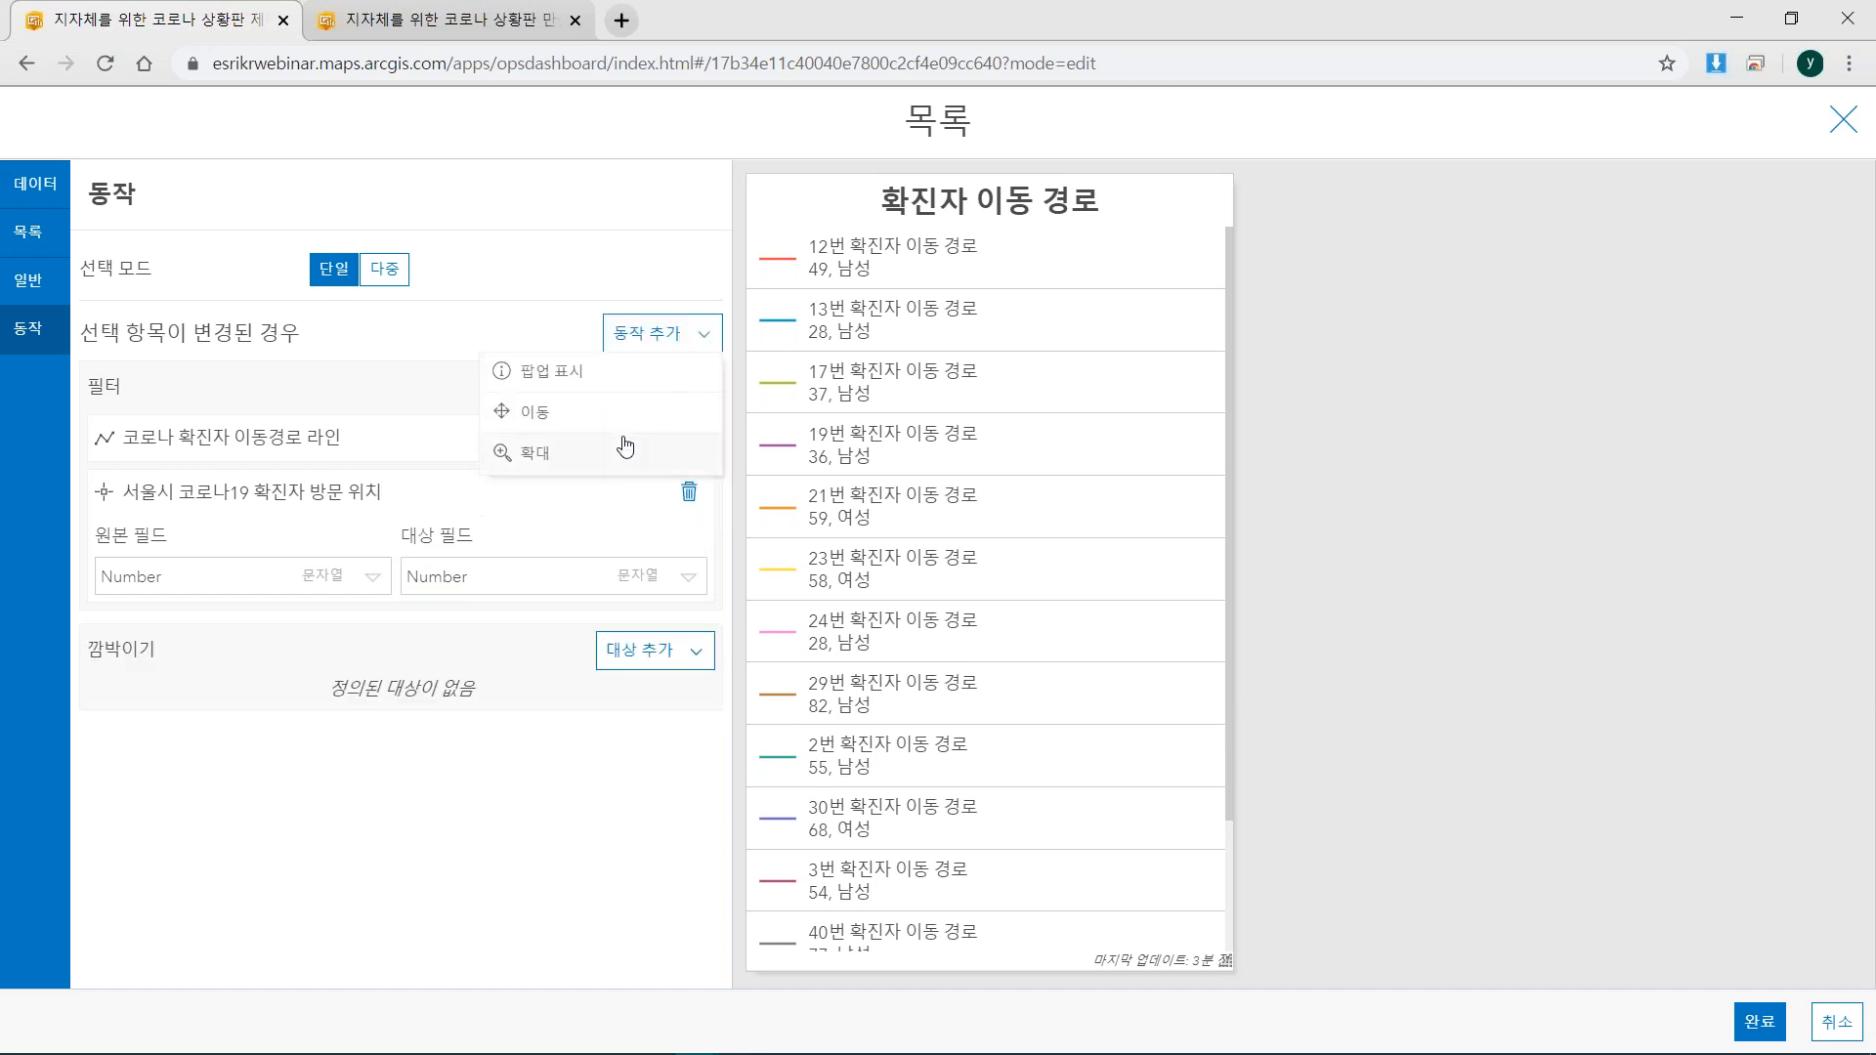
pyautogui.click(619, 414)
pyautogui.click(535, 411)
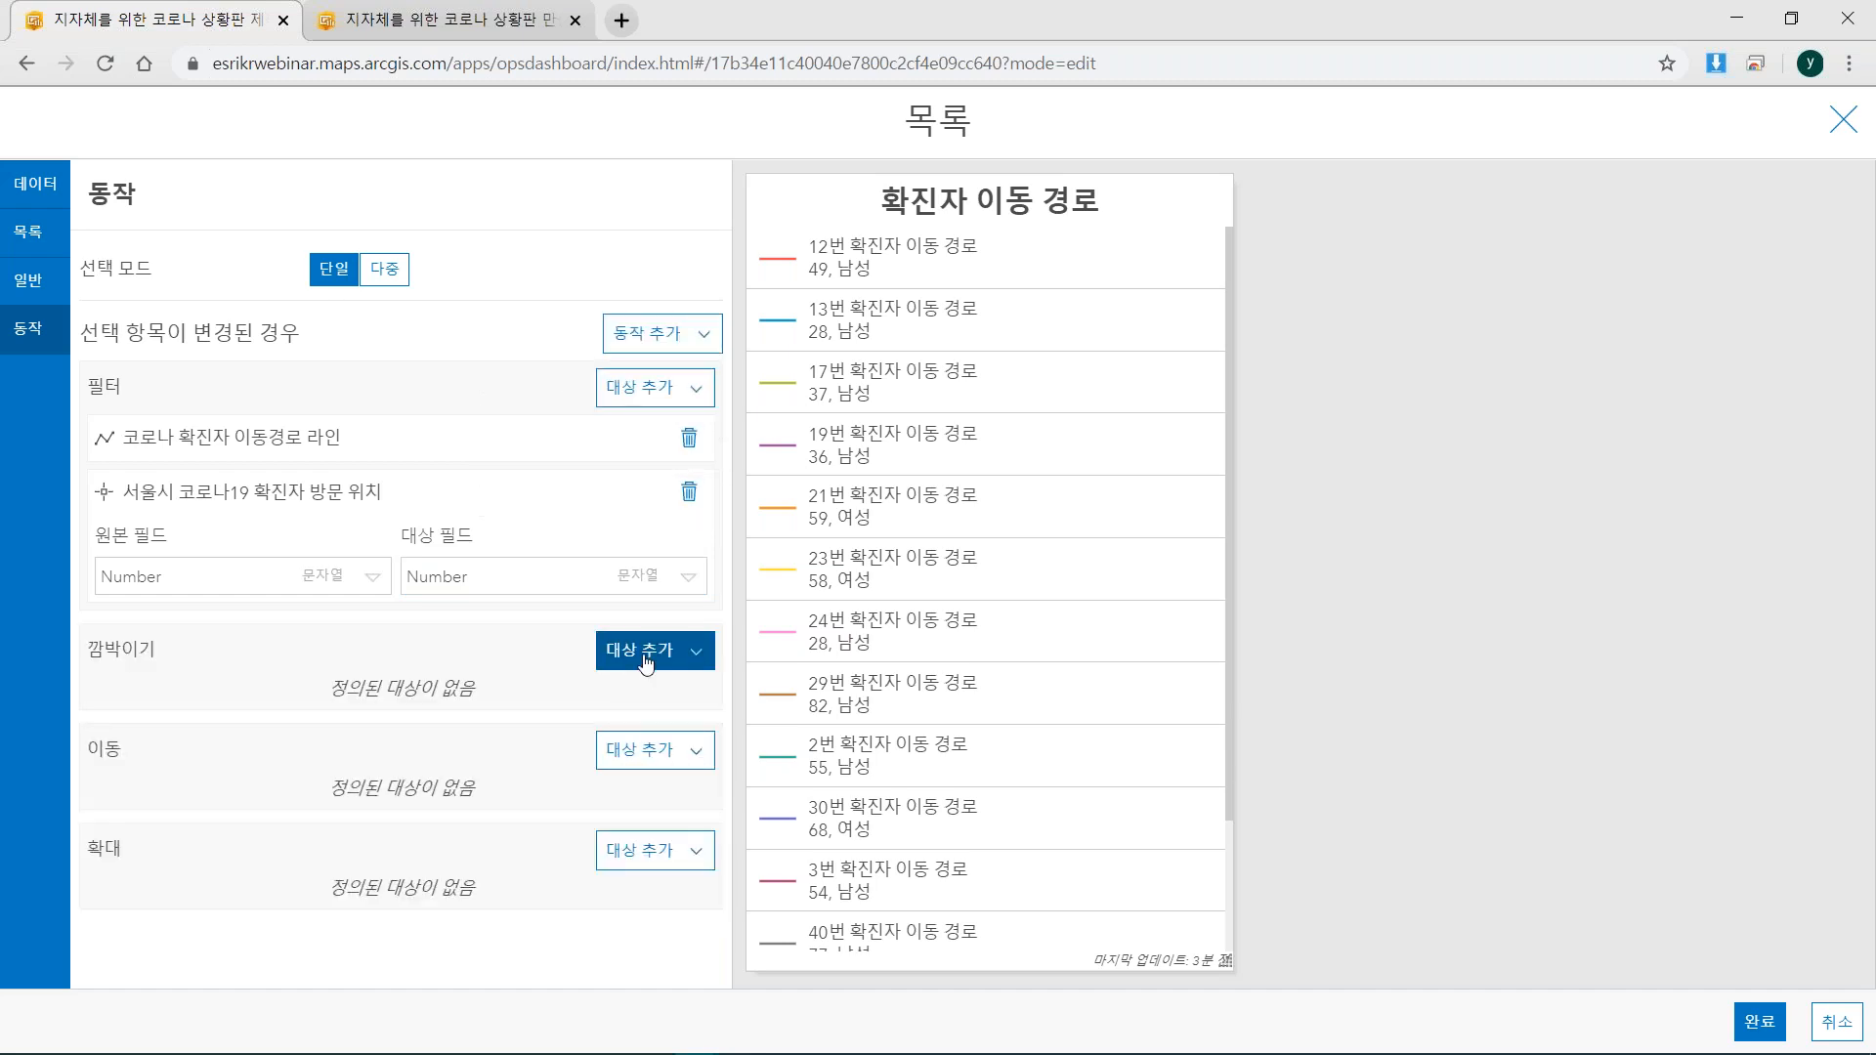
# Set Map (1) as the target of the list's flash (깜박이기), pan (이동) and zoom (확대) actions.
pyautogui.click(664, 650)
pyautogui.click(665, 695)
pyautogui.click(671, 762)
pyautogui.click(671, 817)
pyautogui.click(654, 858)
pyautogui.click(677, 899)
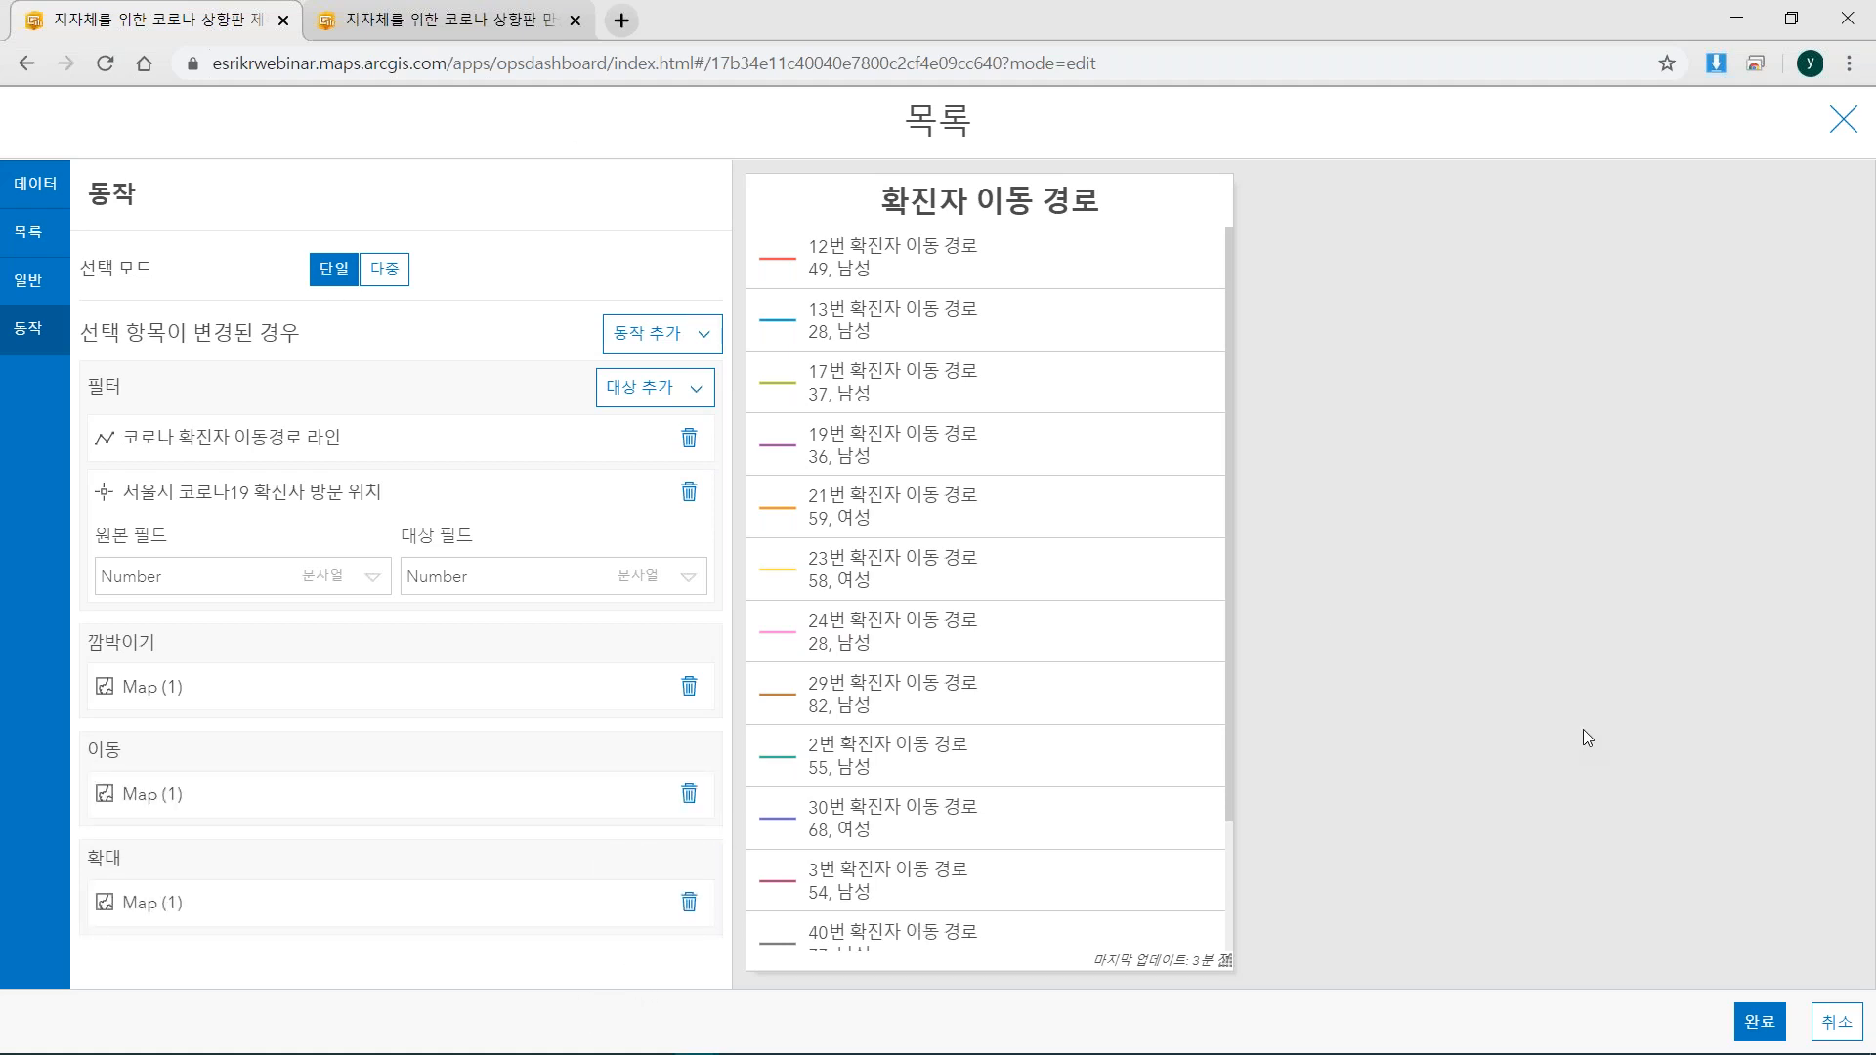
# Finish the 확진자 이동 경로 list and place it between the indicators and chart column and the map.
pyautogui.click(1760, 1022)
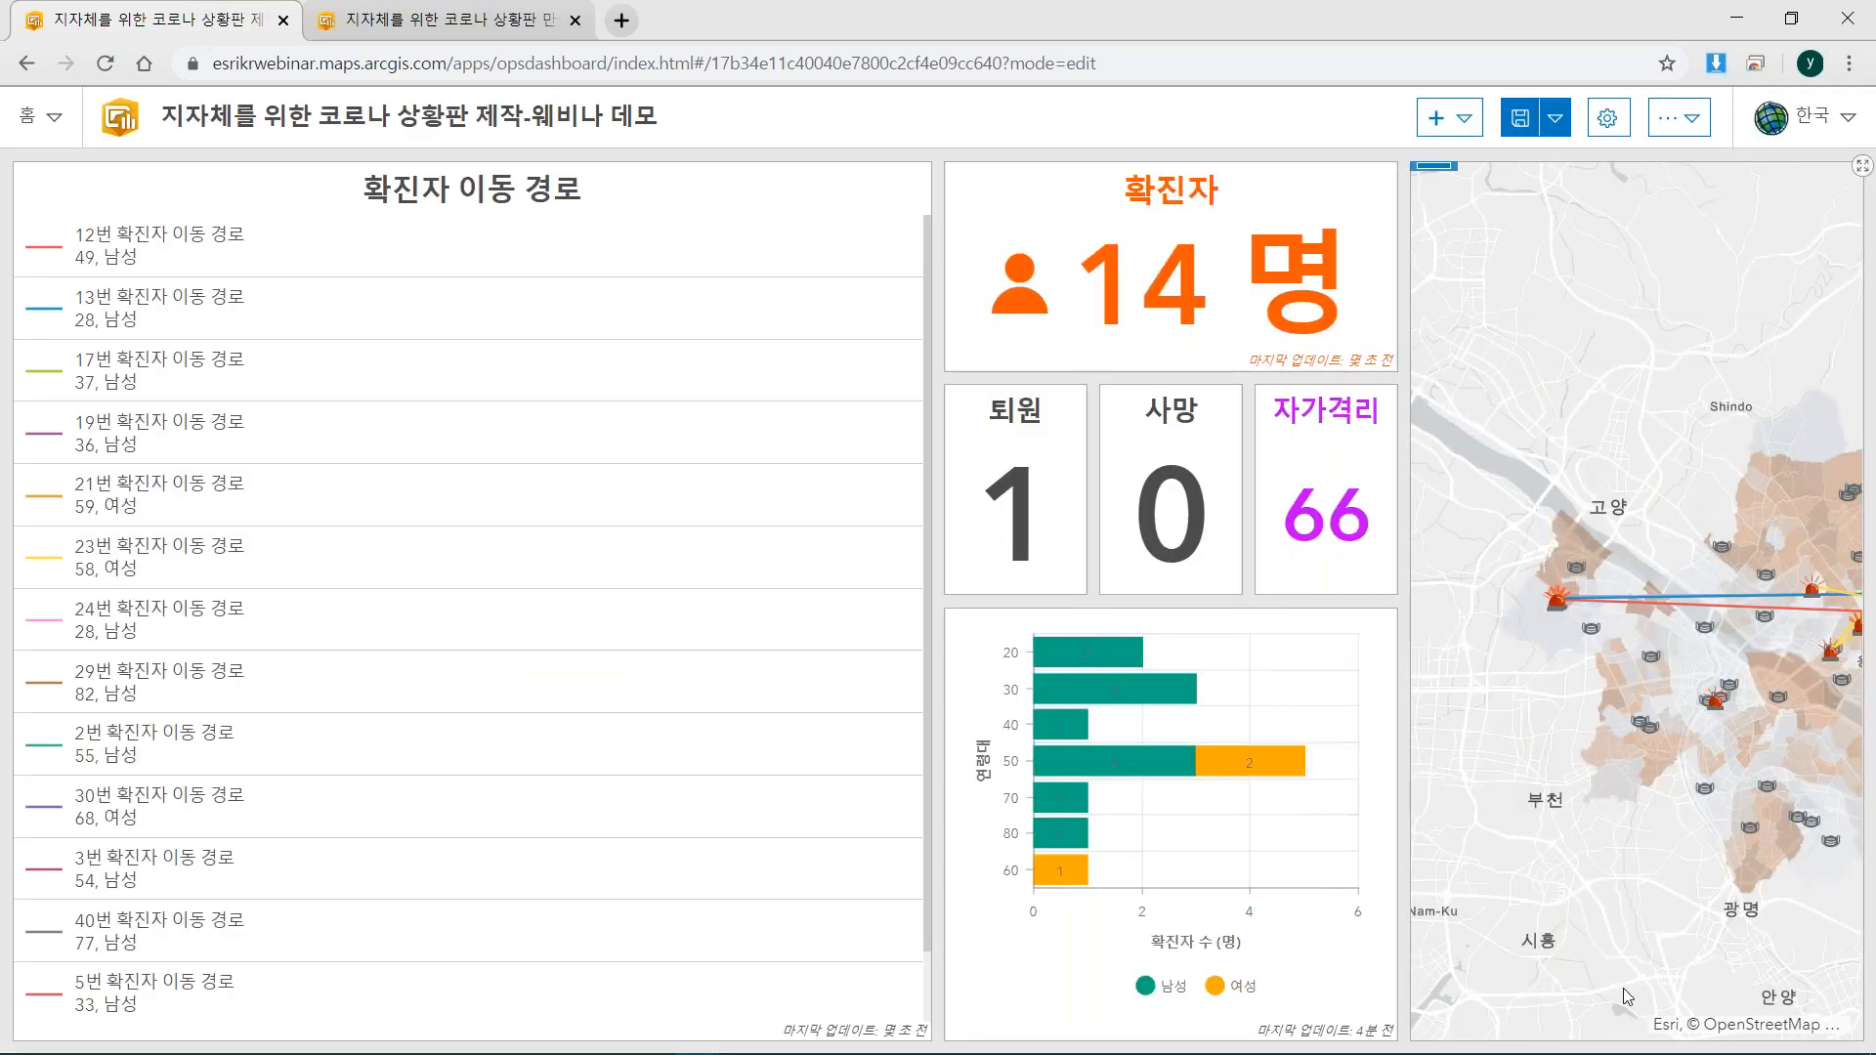
pyautogui.moveTo(33, 178)
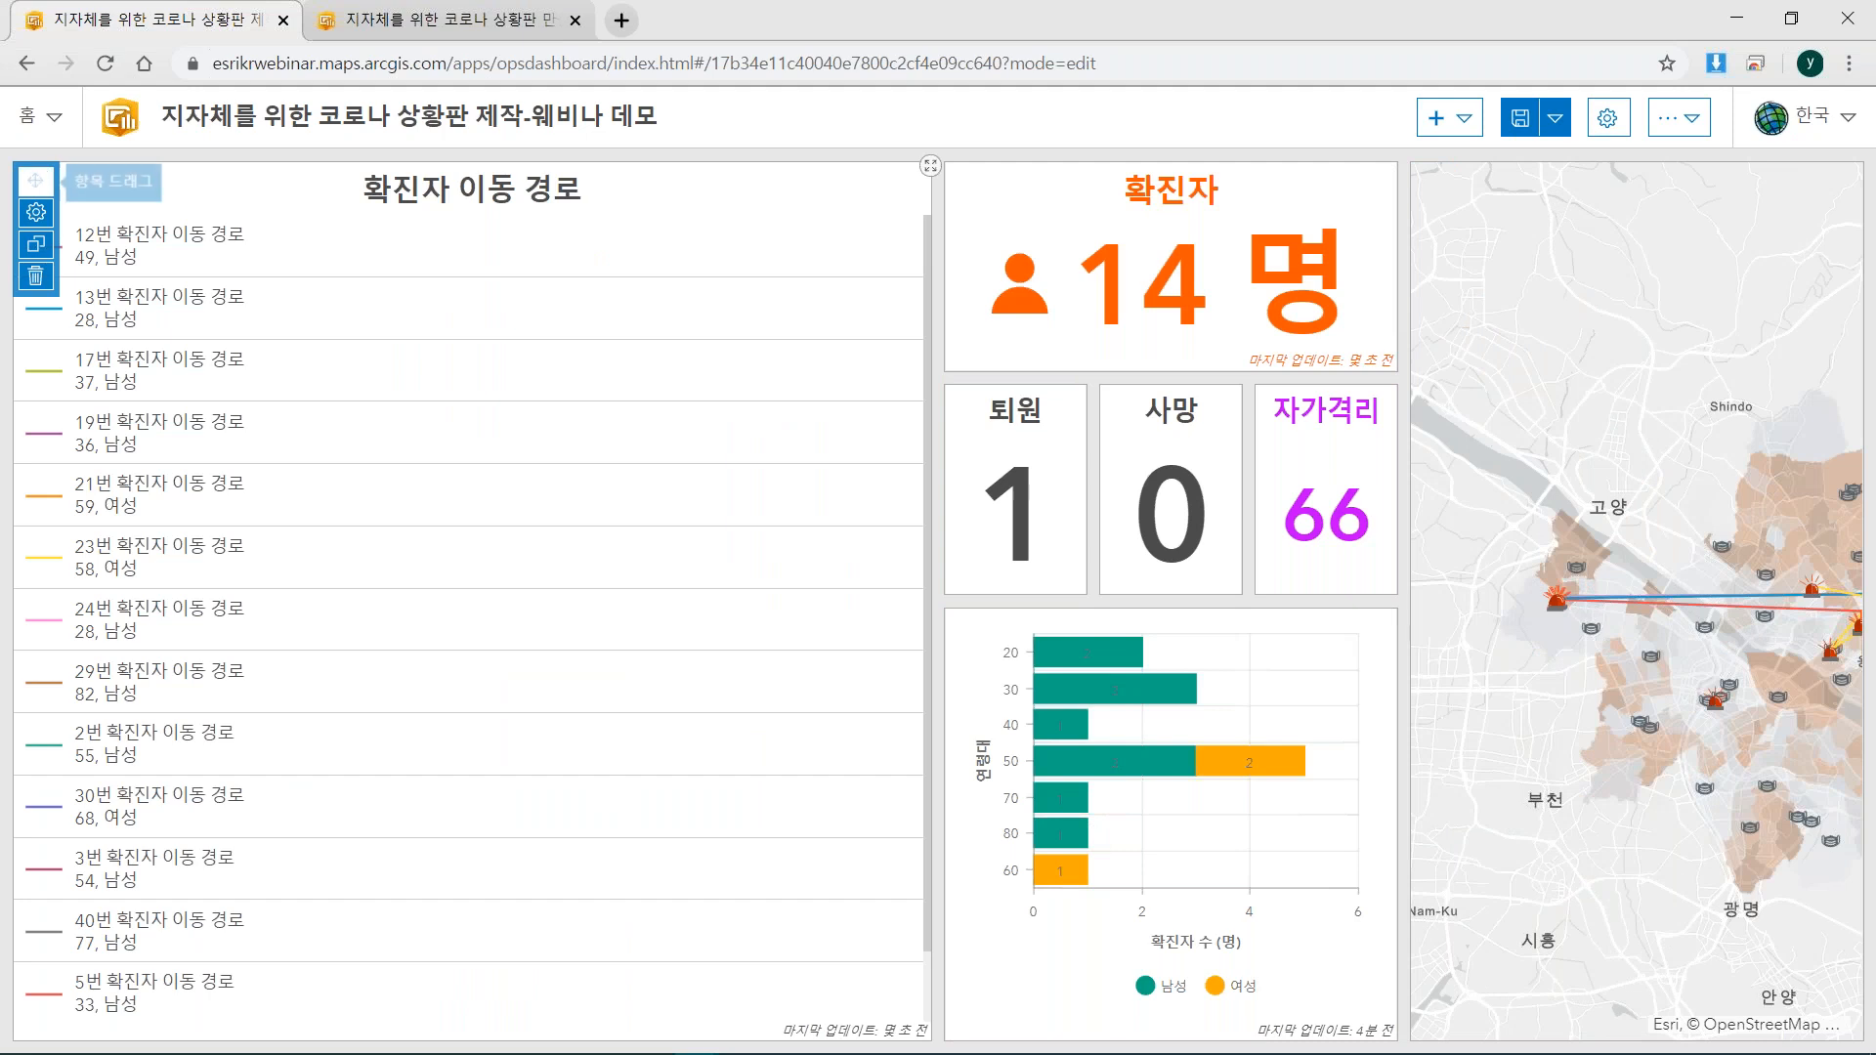
pyautogui.moveTo(32, 177); pyautogui.dragTo(1445, 596)
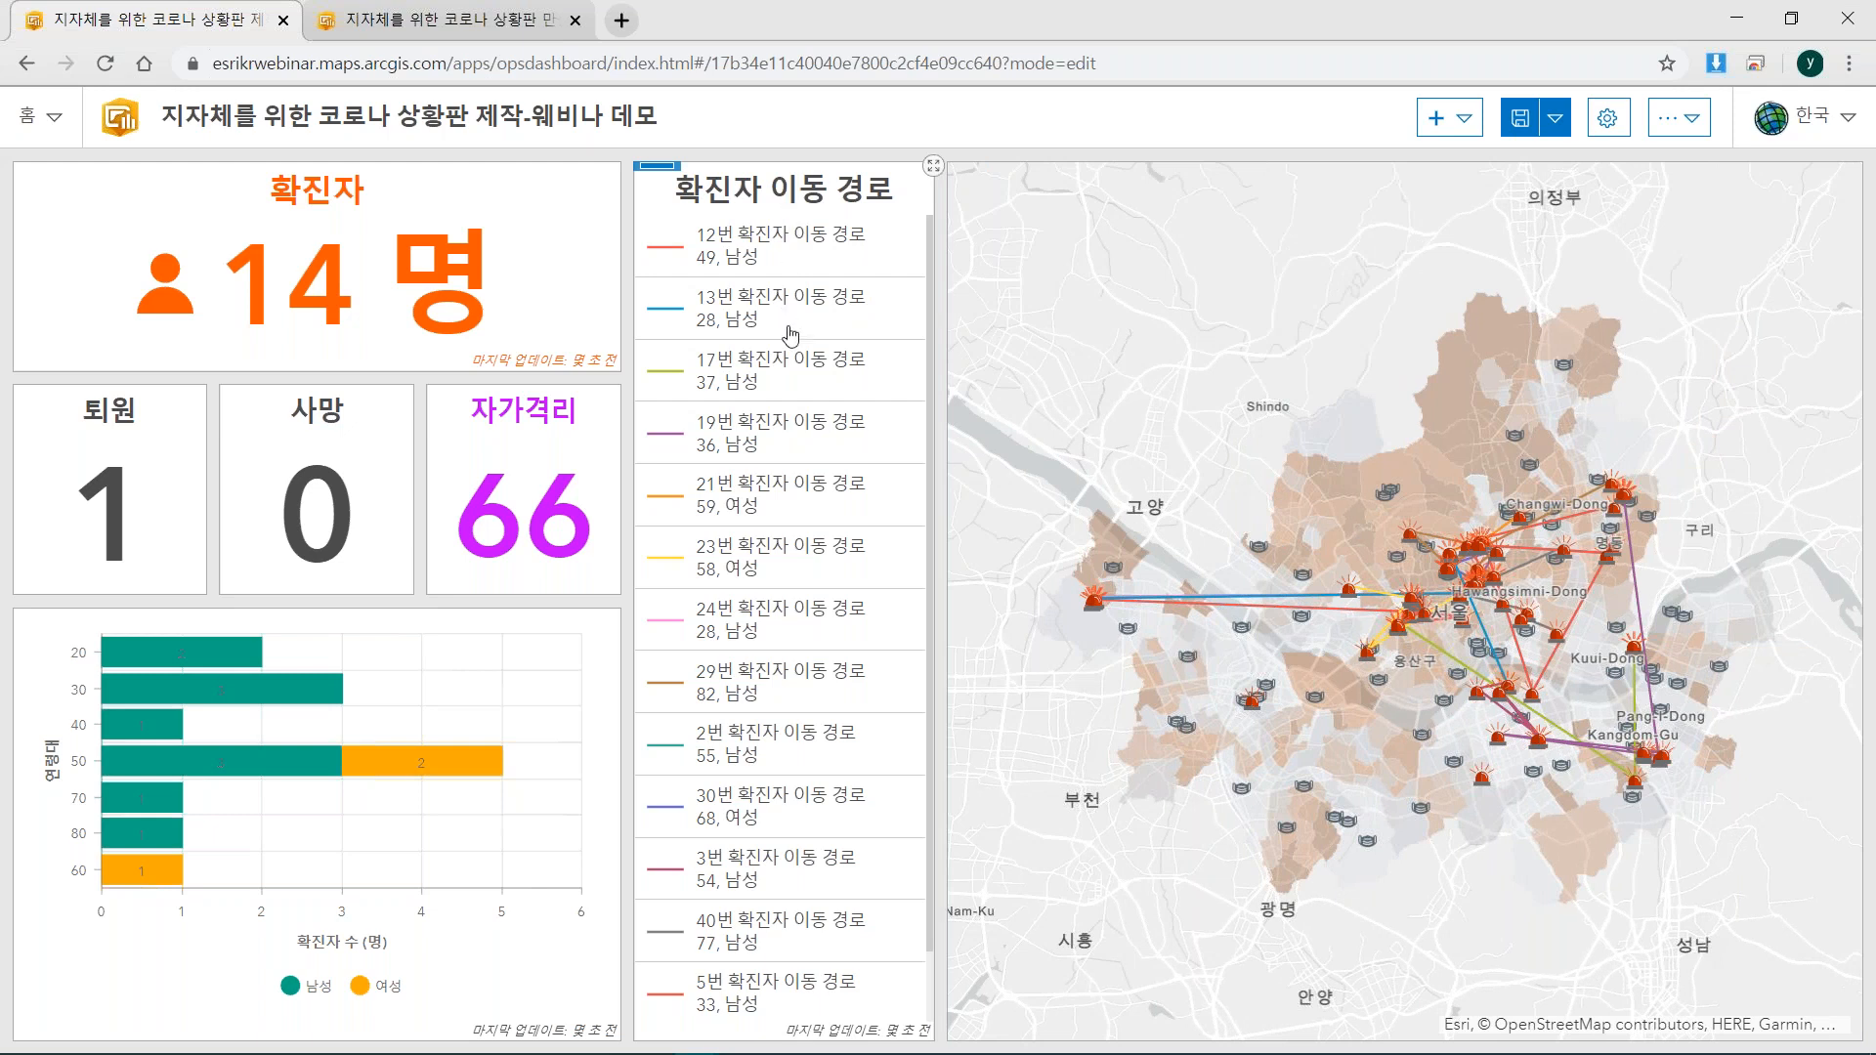
# Test the list's map actions by selecting the routes of cases 17, 23, 29, 3 and 5, and clear the selection.
pyautogui.click(776, 382)
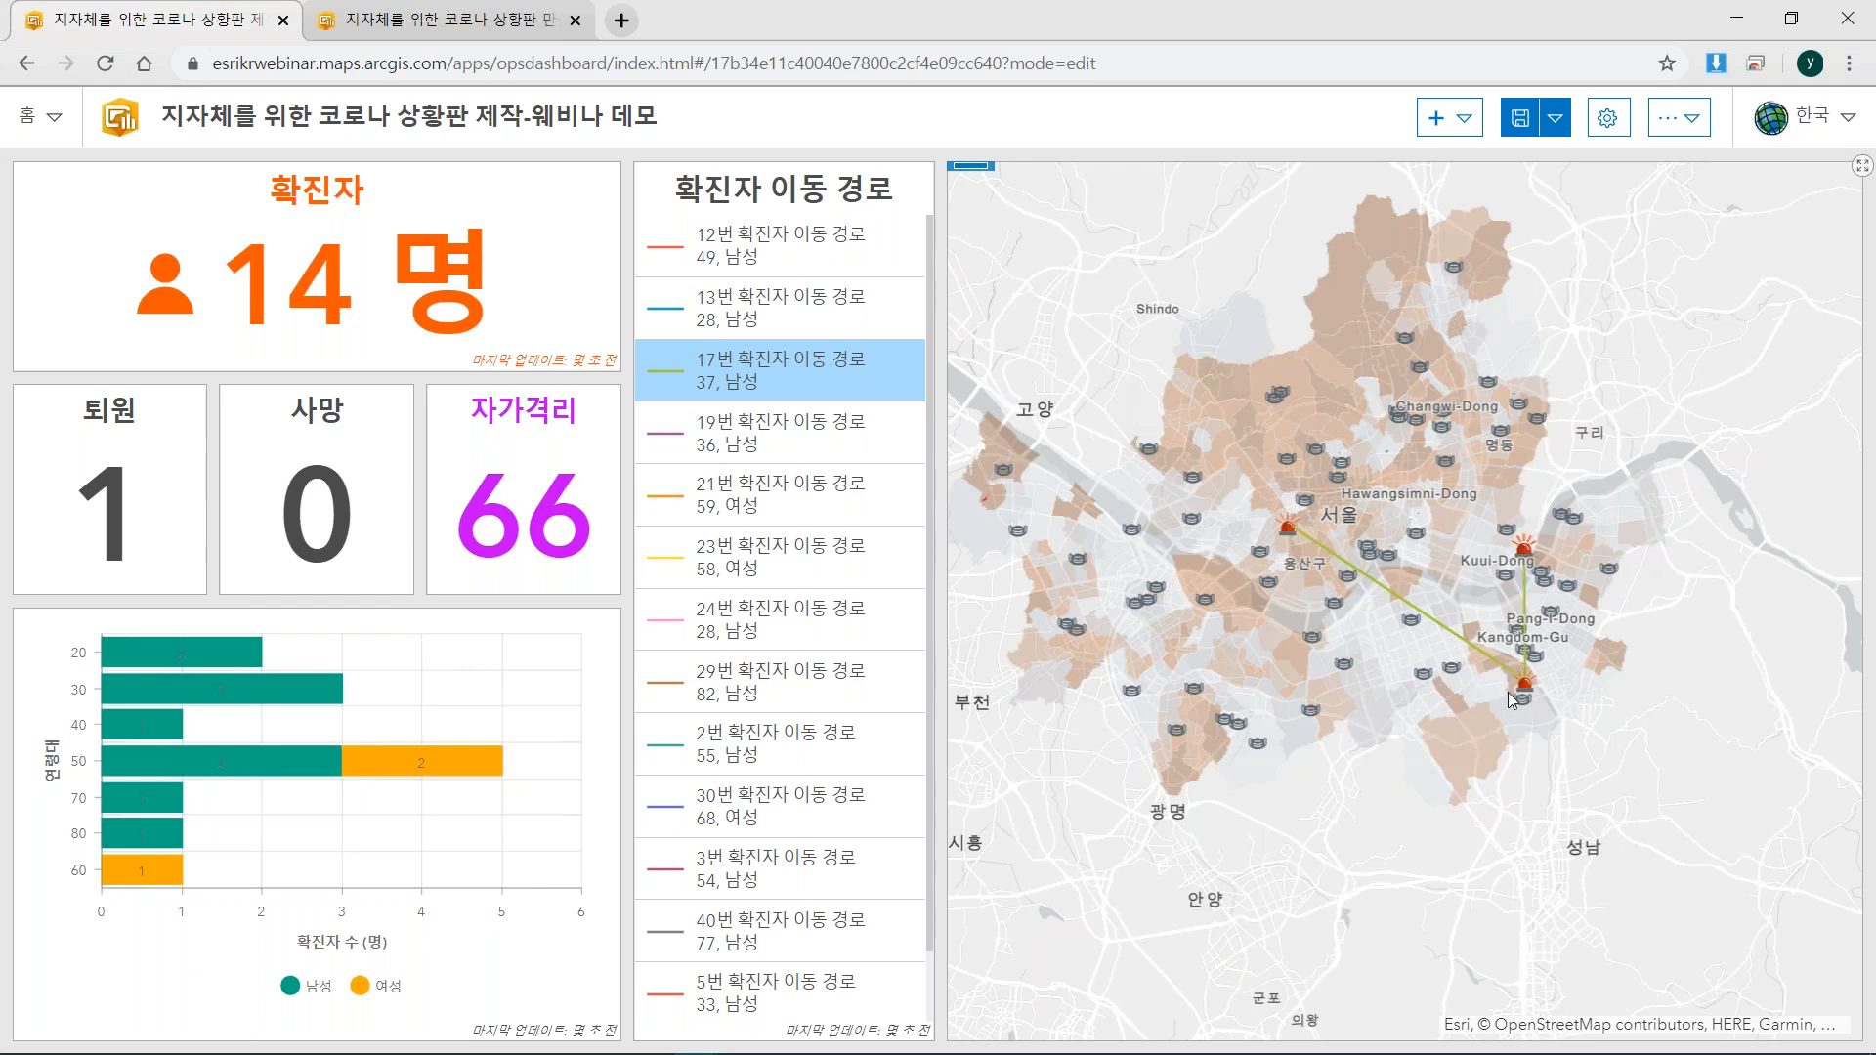
pyautogui.click(836, 567)
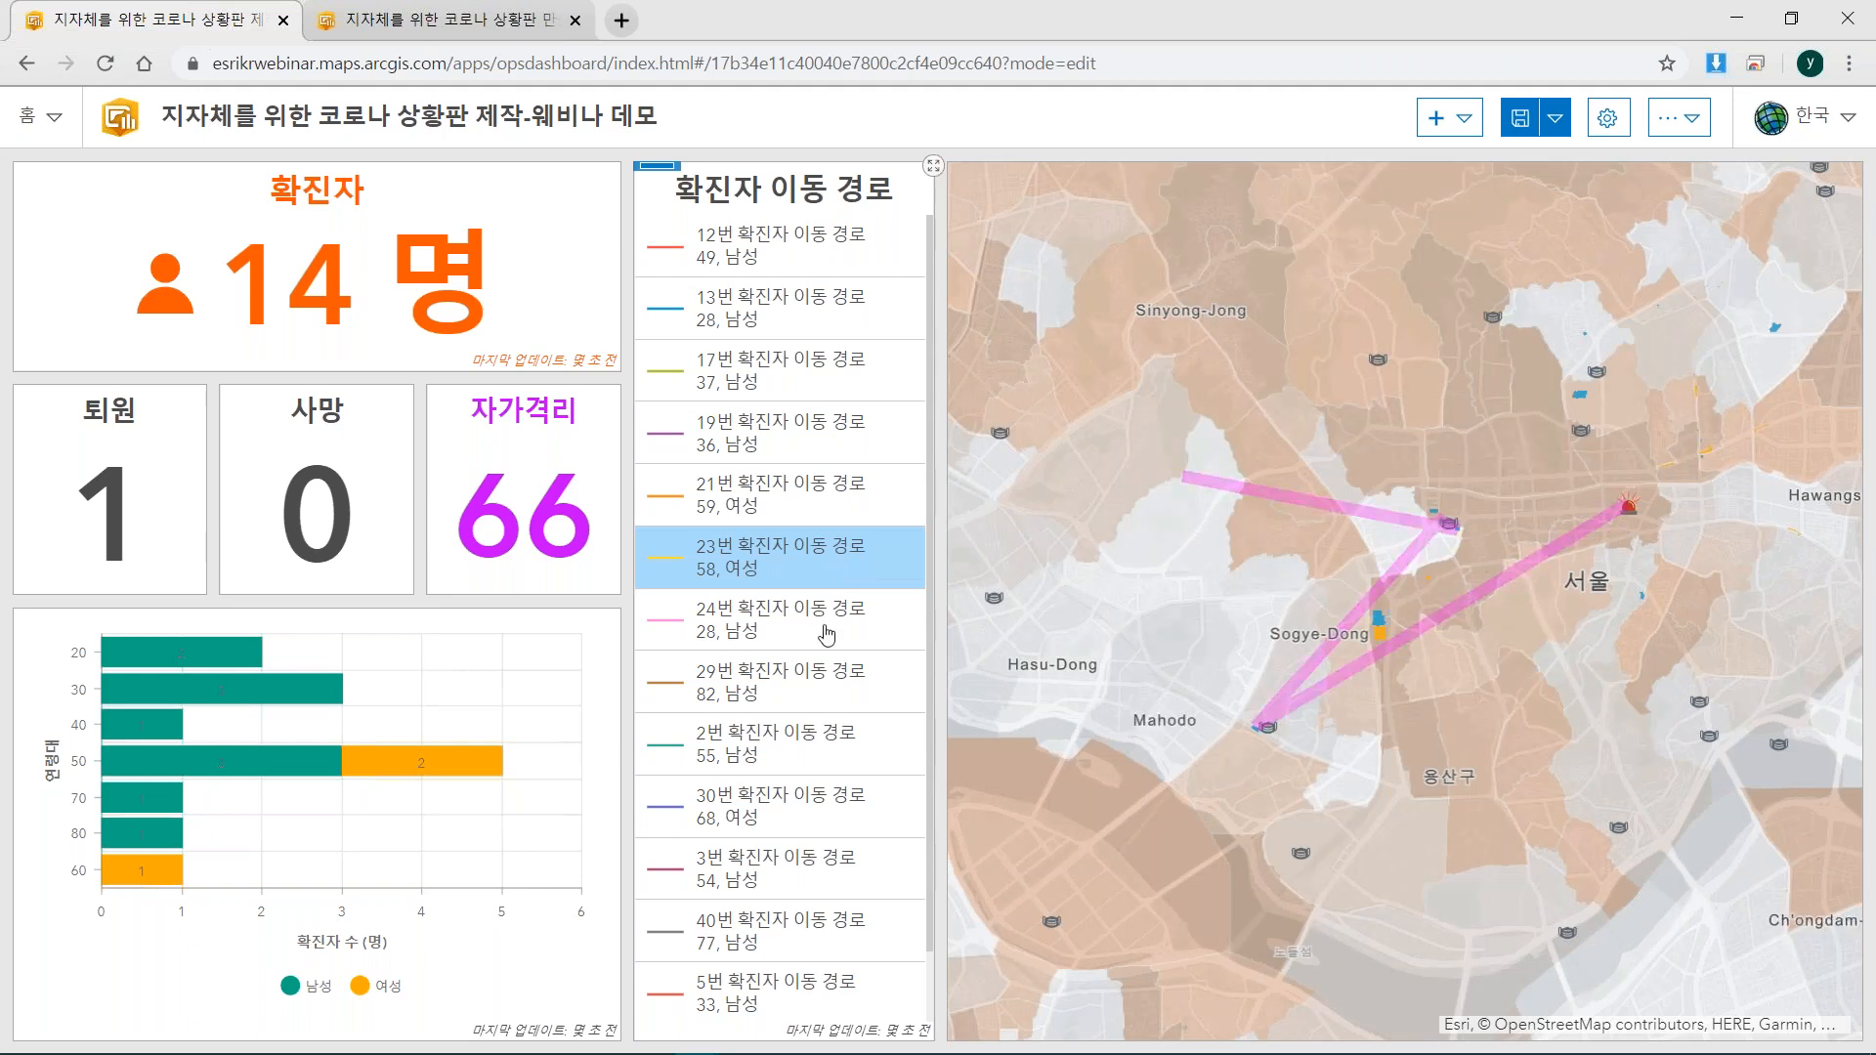
pyautogui.click(805, 692)
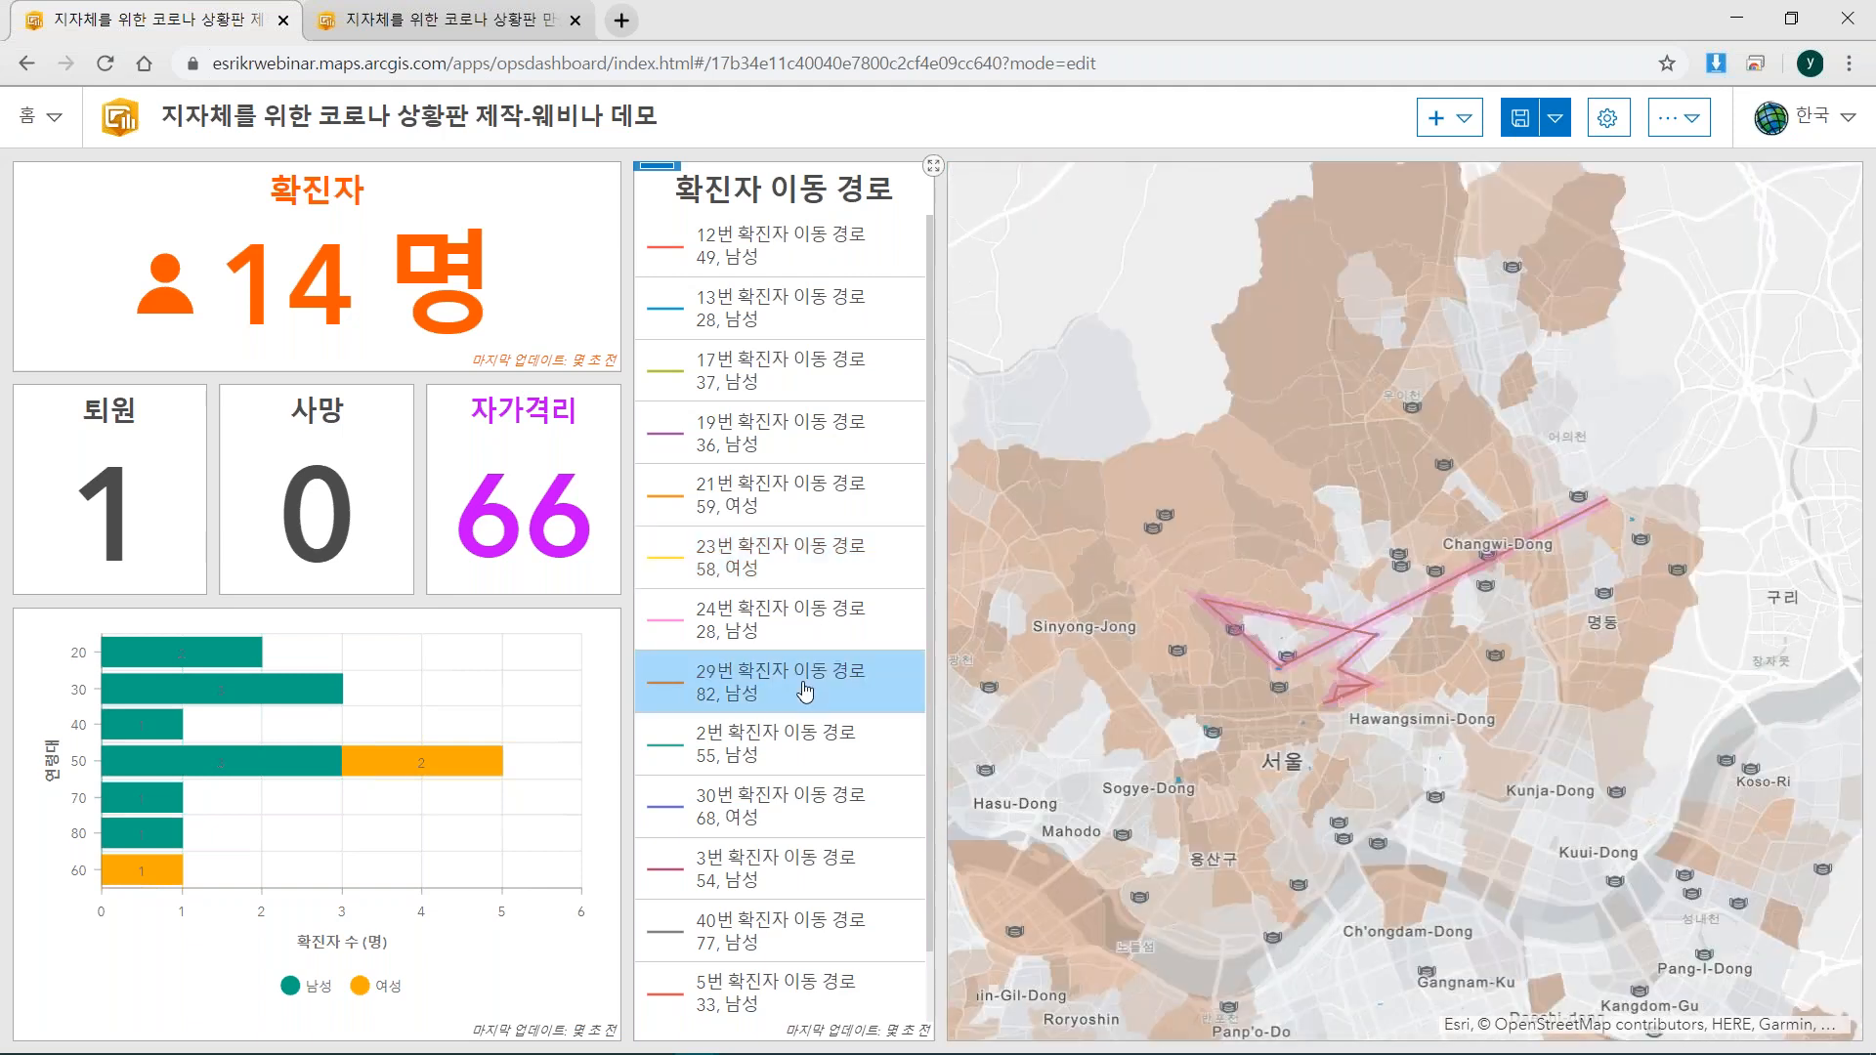
pyautogui.click(827, 848)
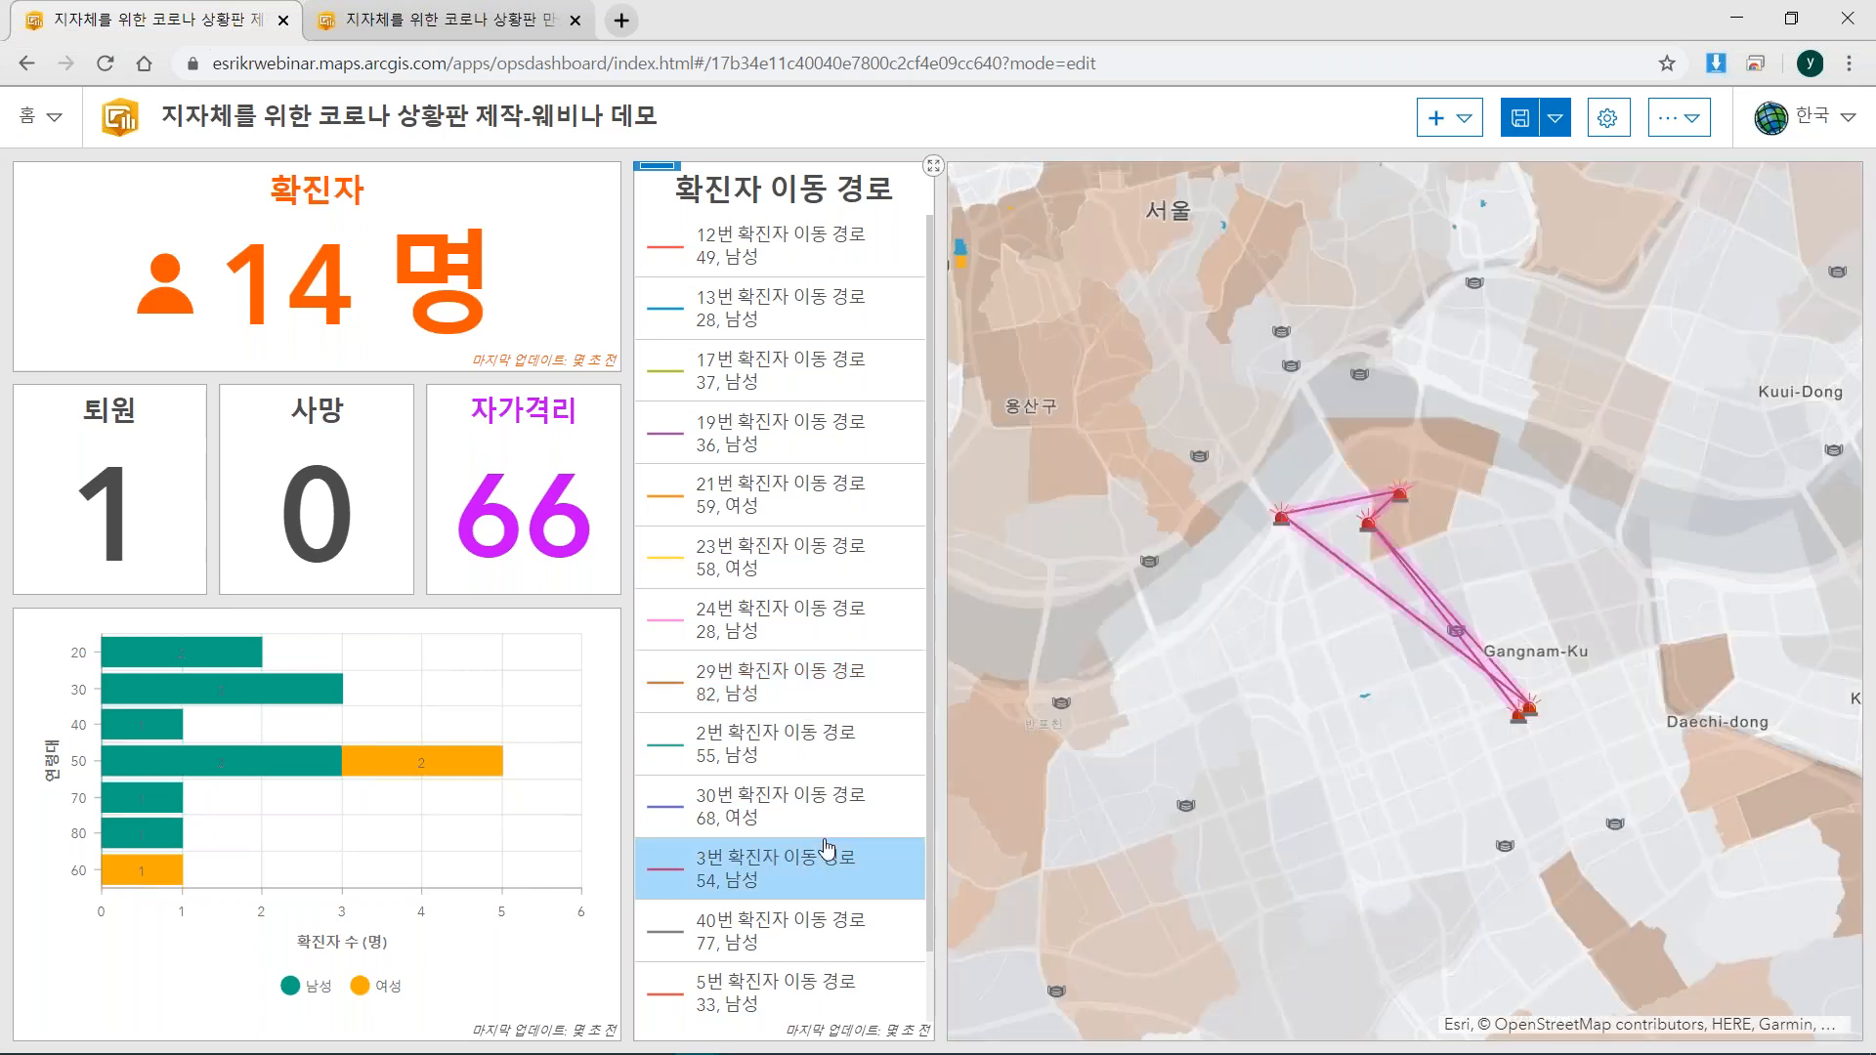
pyautogui.scroll(-1, 831, 870)
pyautogui.click(838, 907)
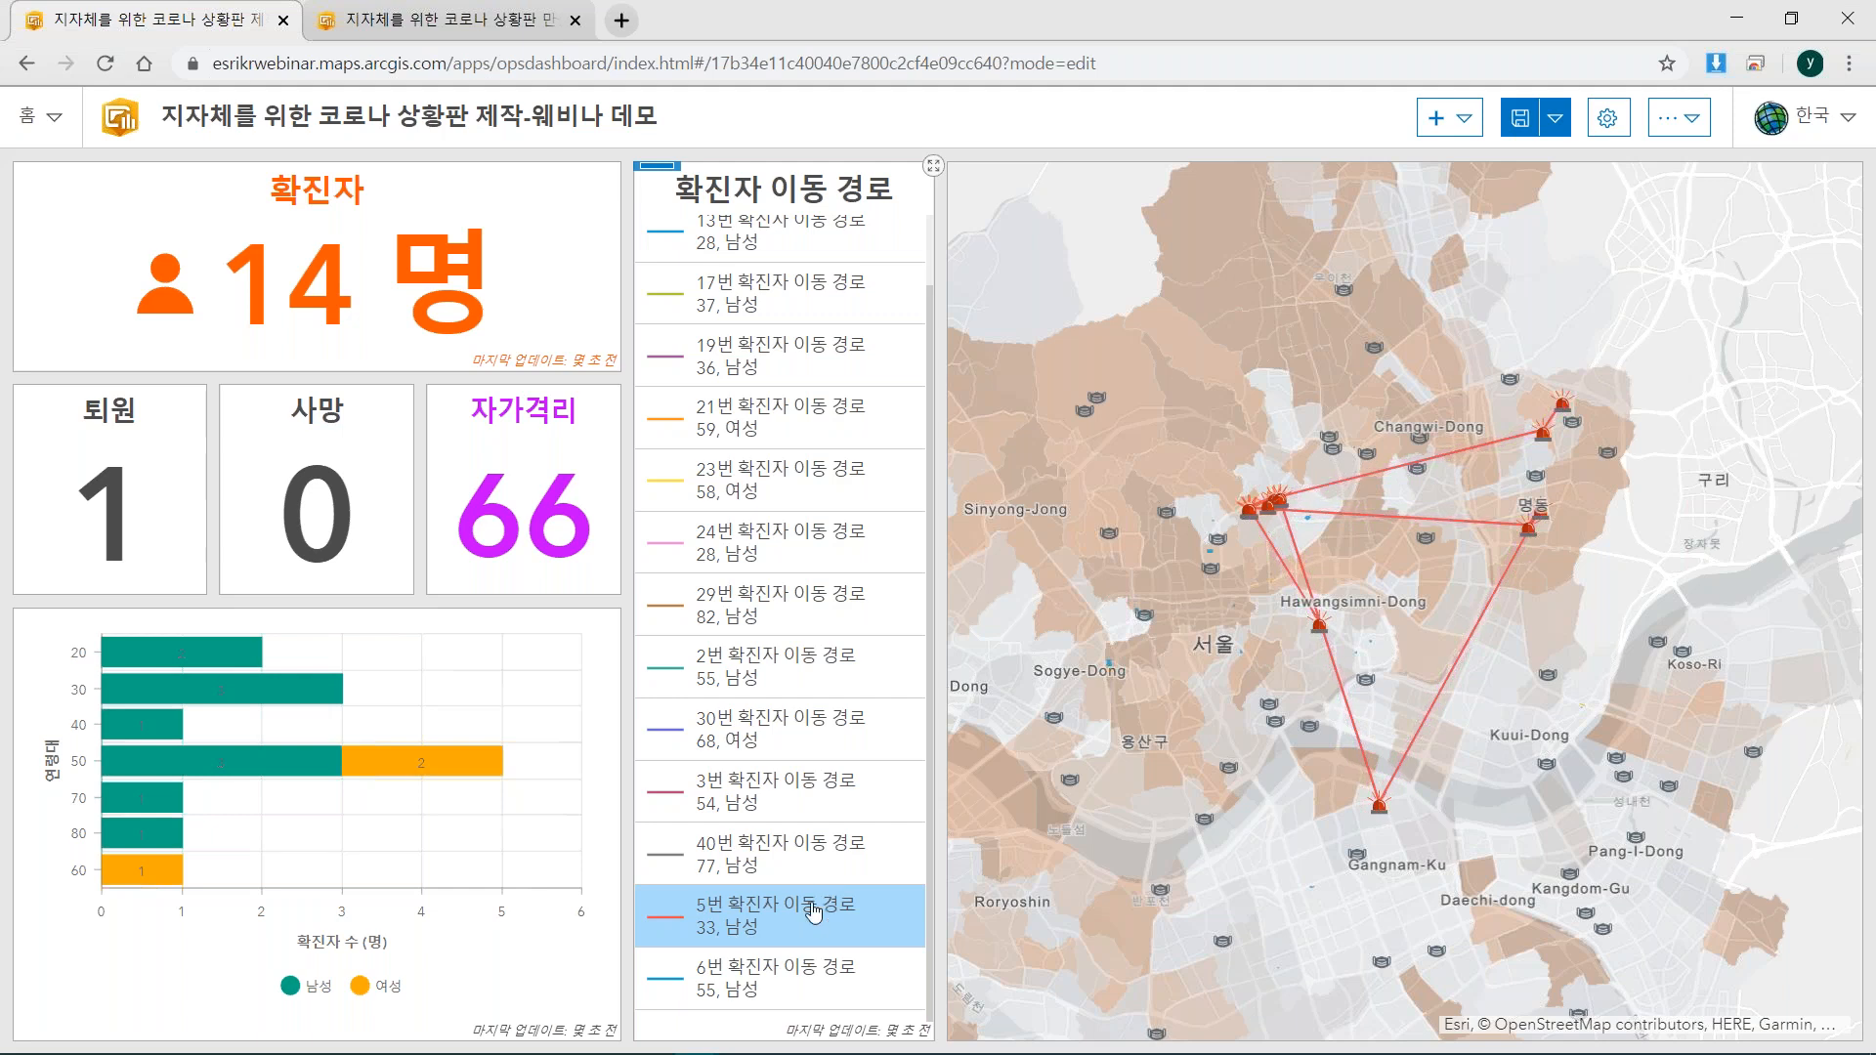
pyautogui.click(816, 913)
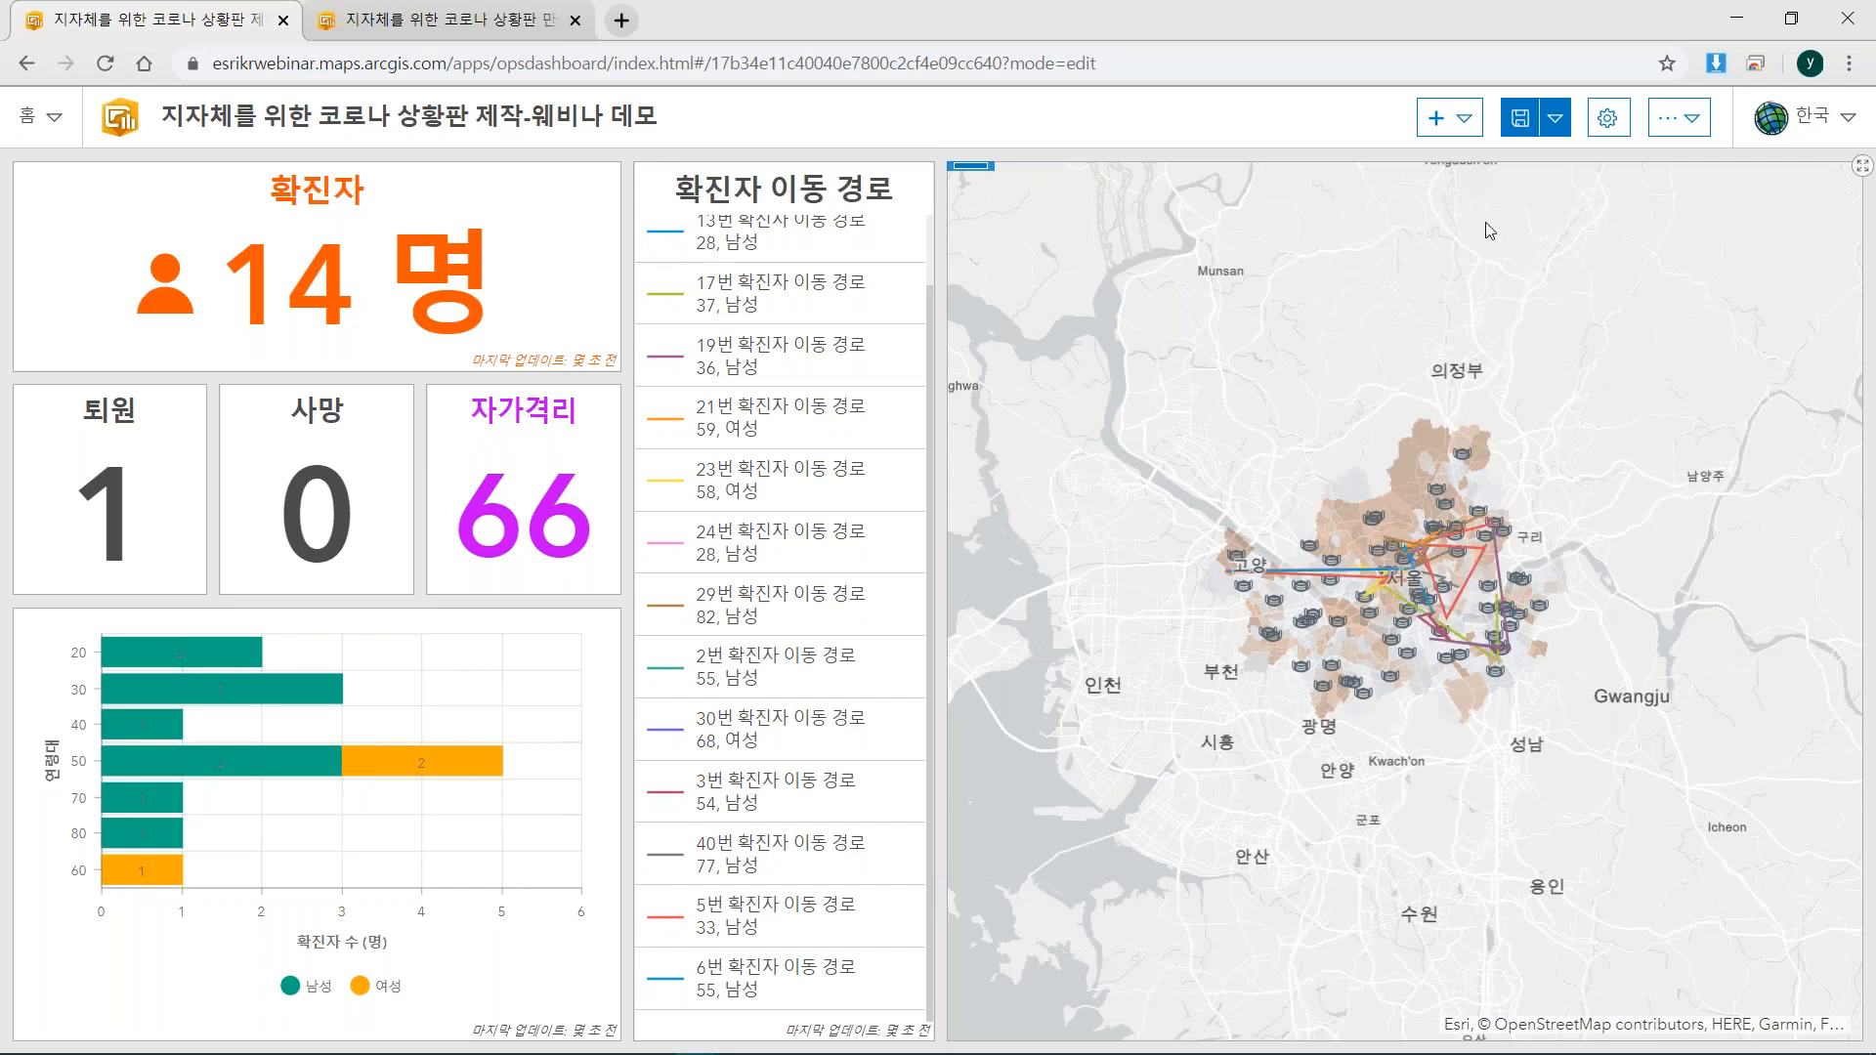
# Add a details (세부정보) element for the 서울시 코로나19 확진자 방문 위치 layer and place it below the route list.
pyautogui.click(1463, 119)
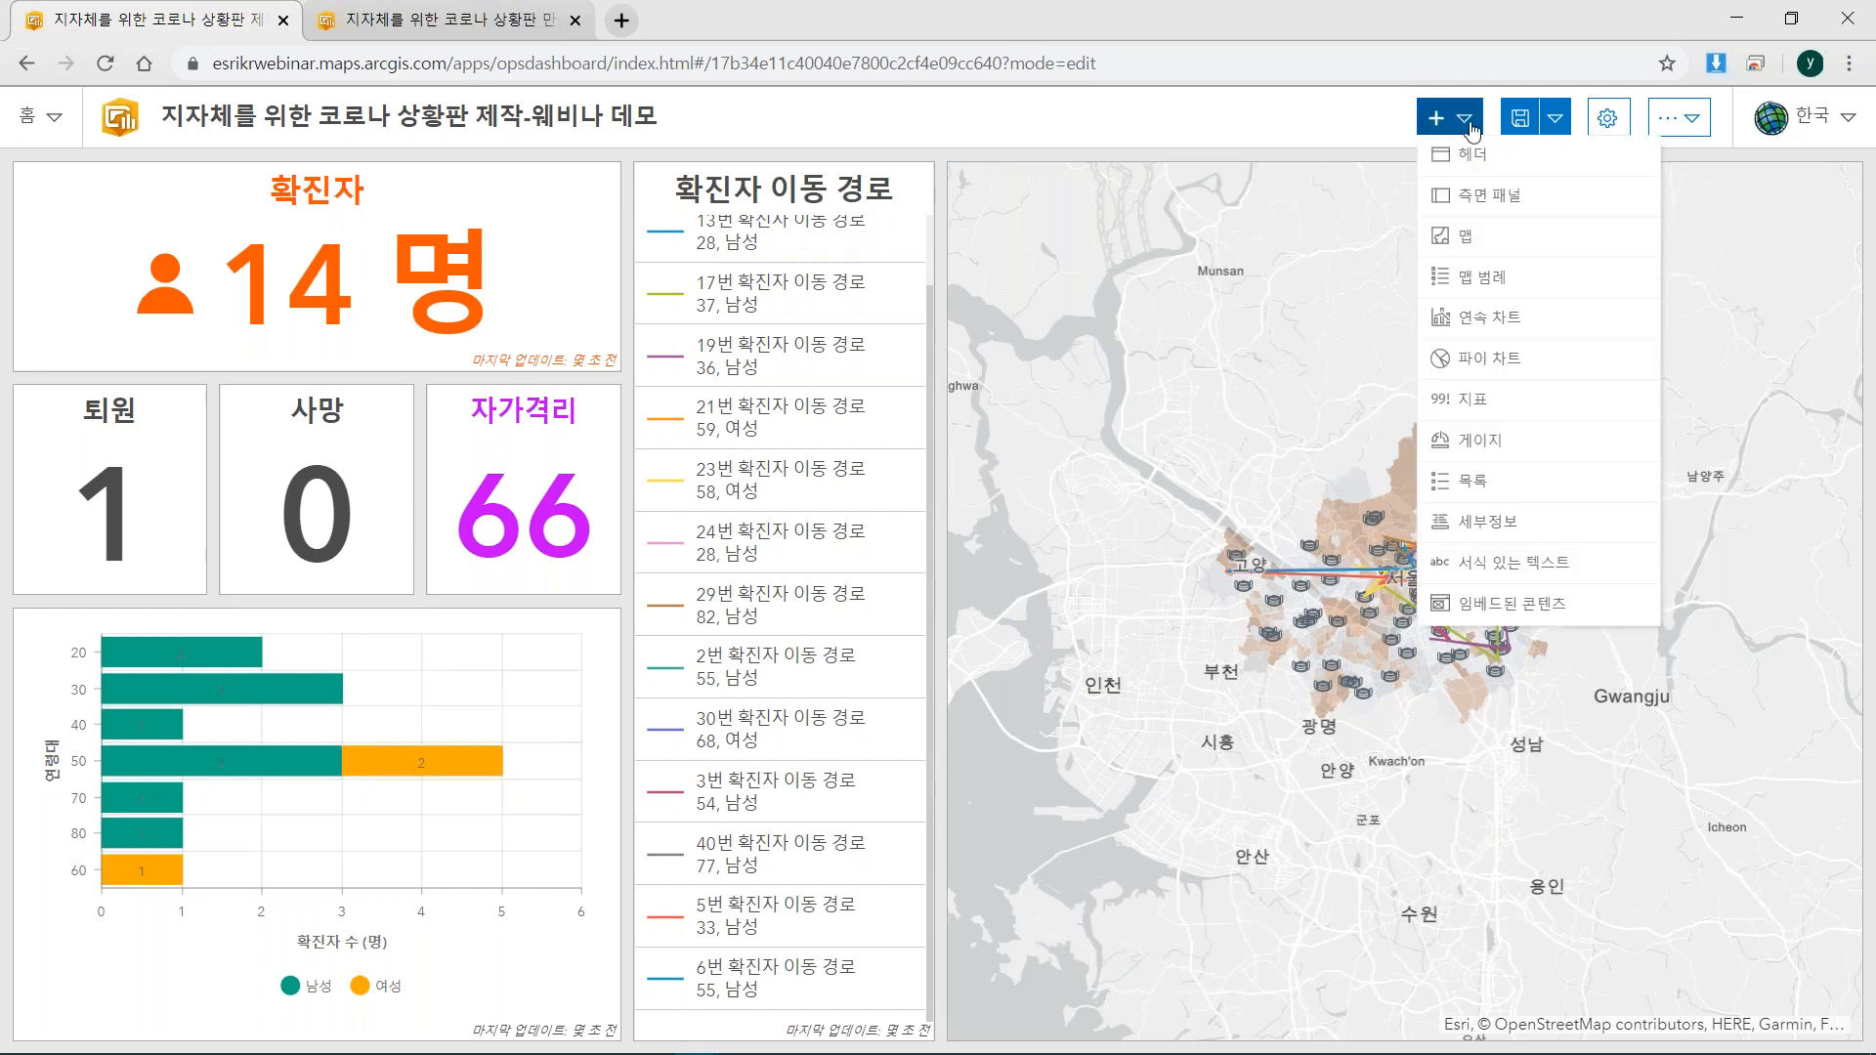
pyautogui.click(1518, 533)
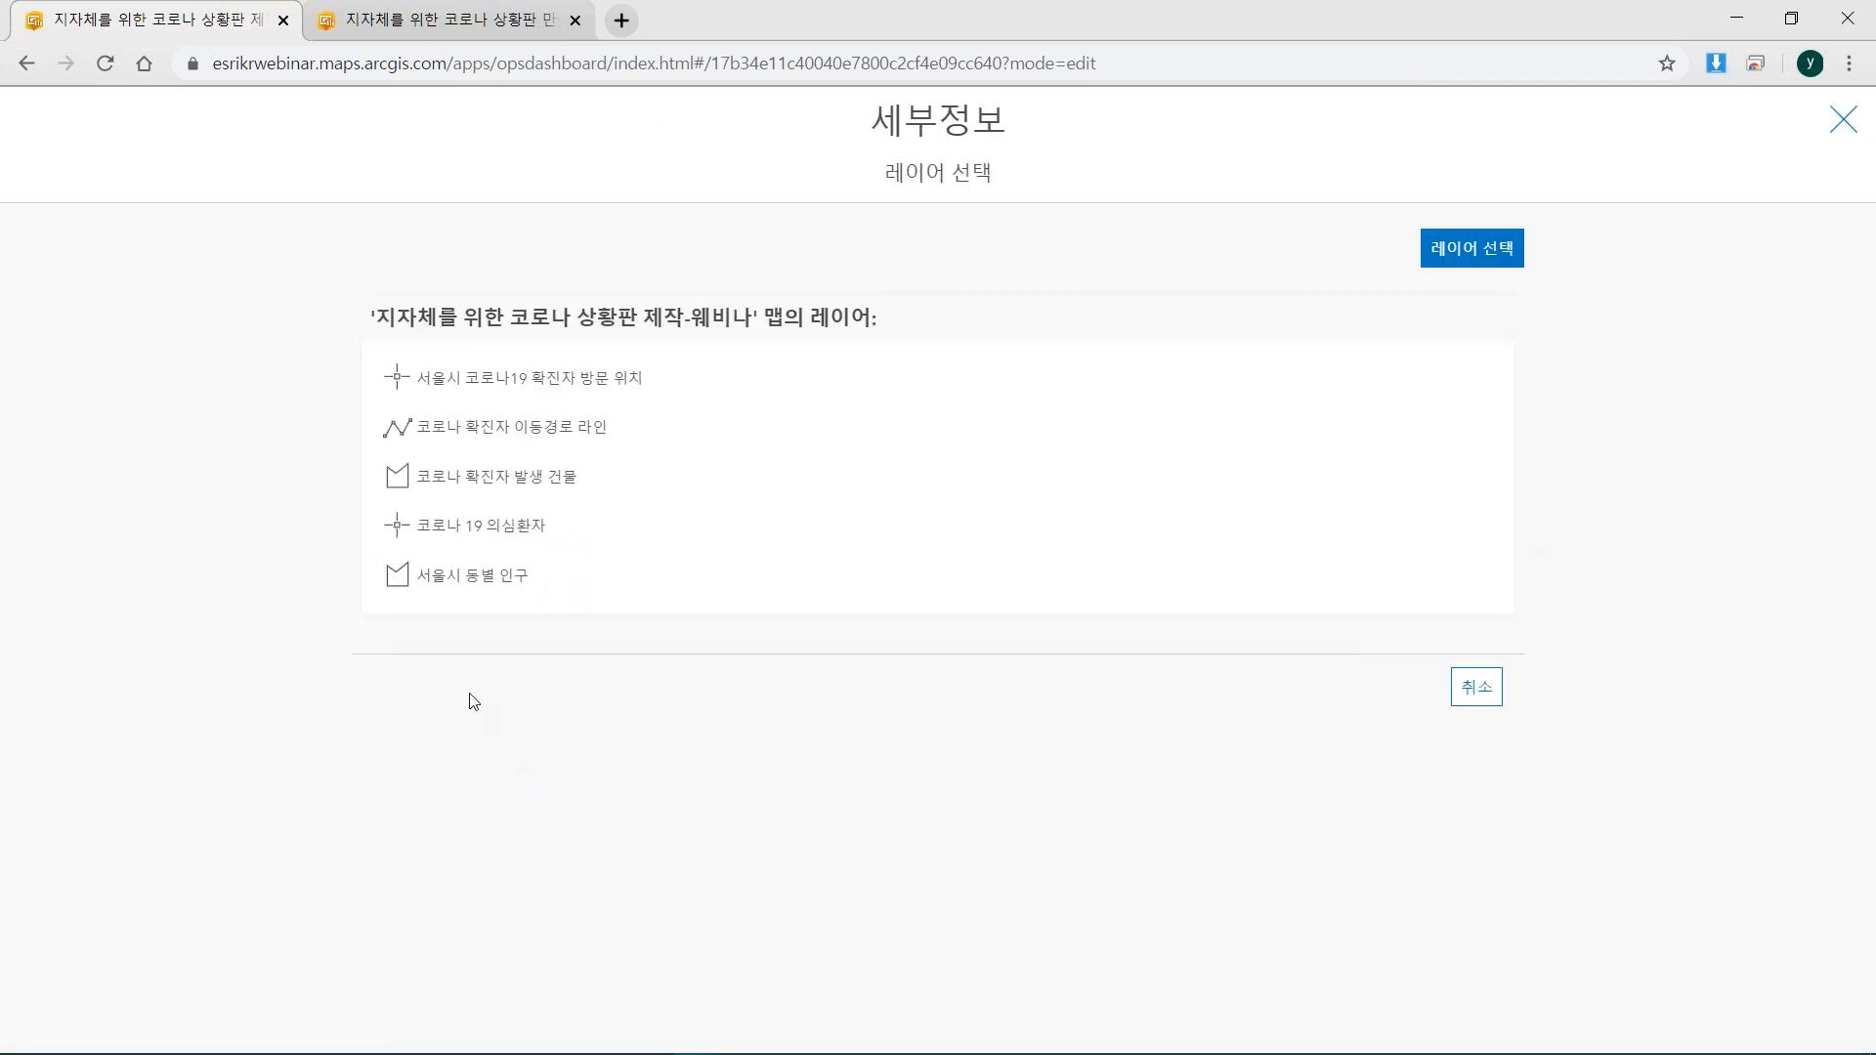
pyautogui.click(622, 391)
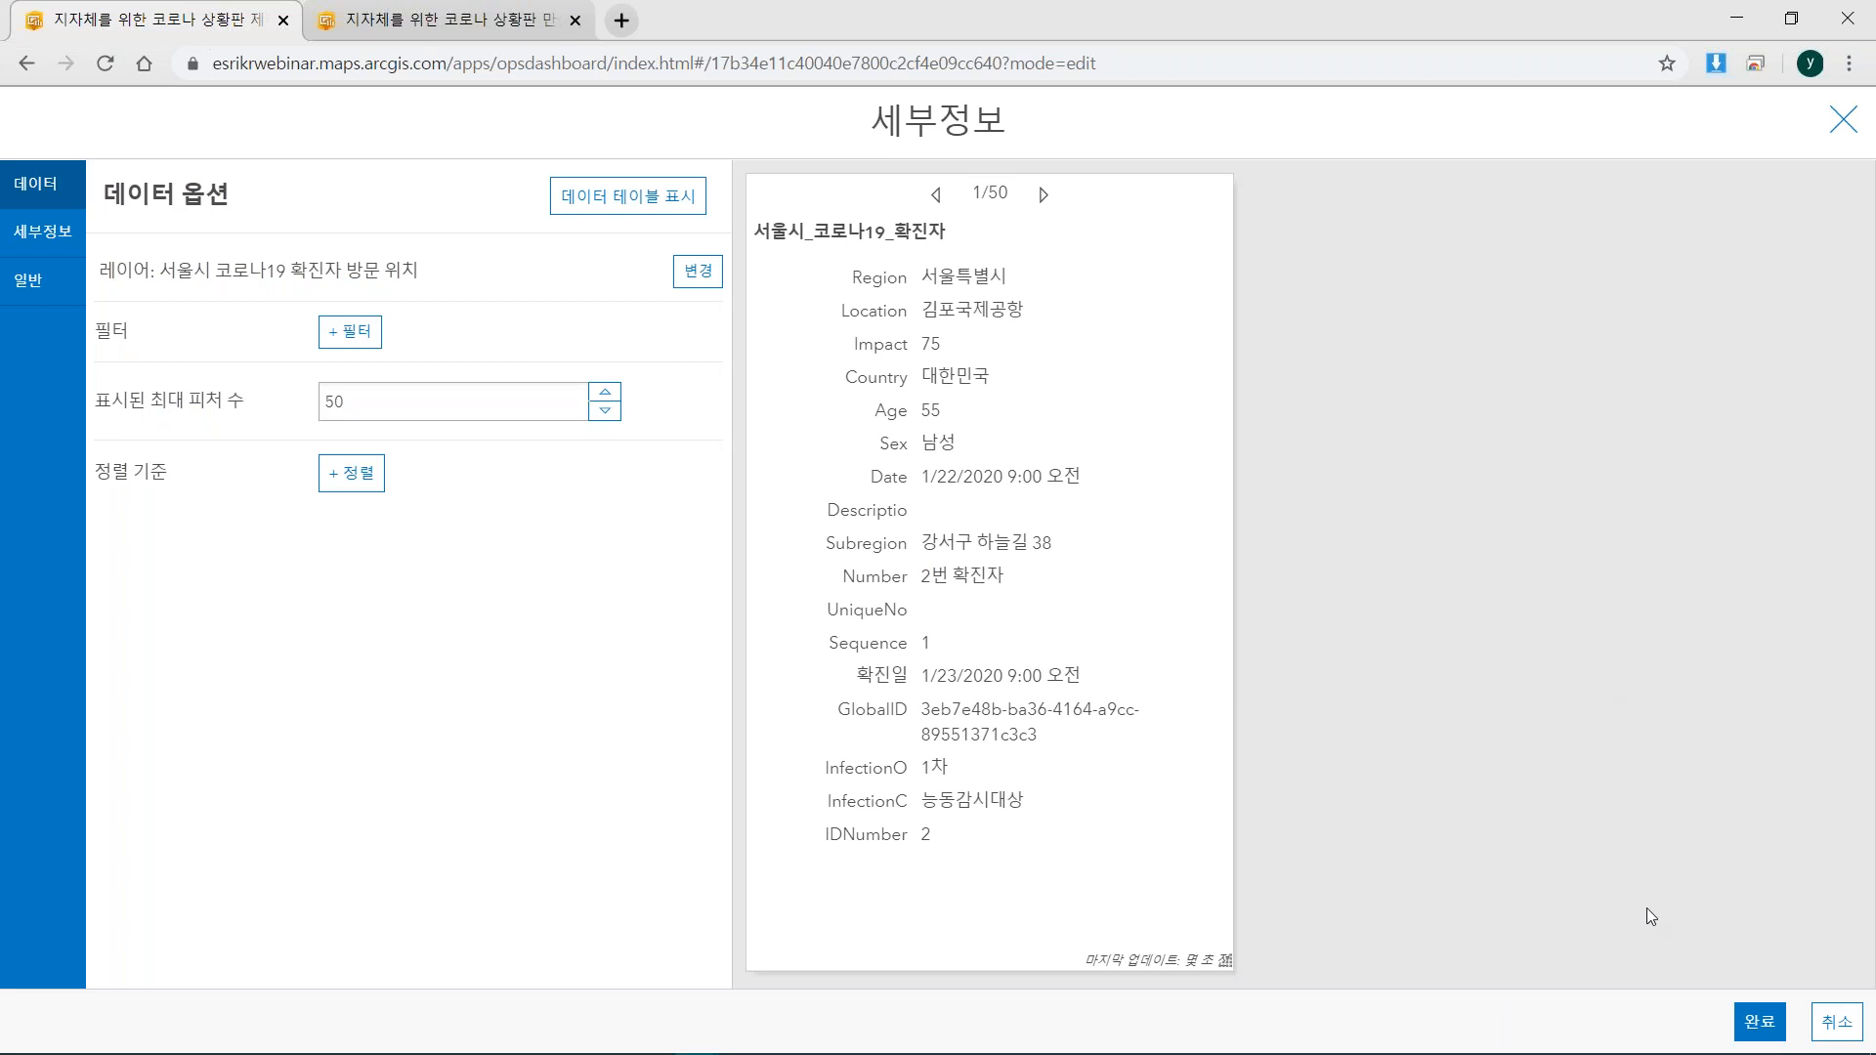
pyautogui.click(1761, 1023)
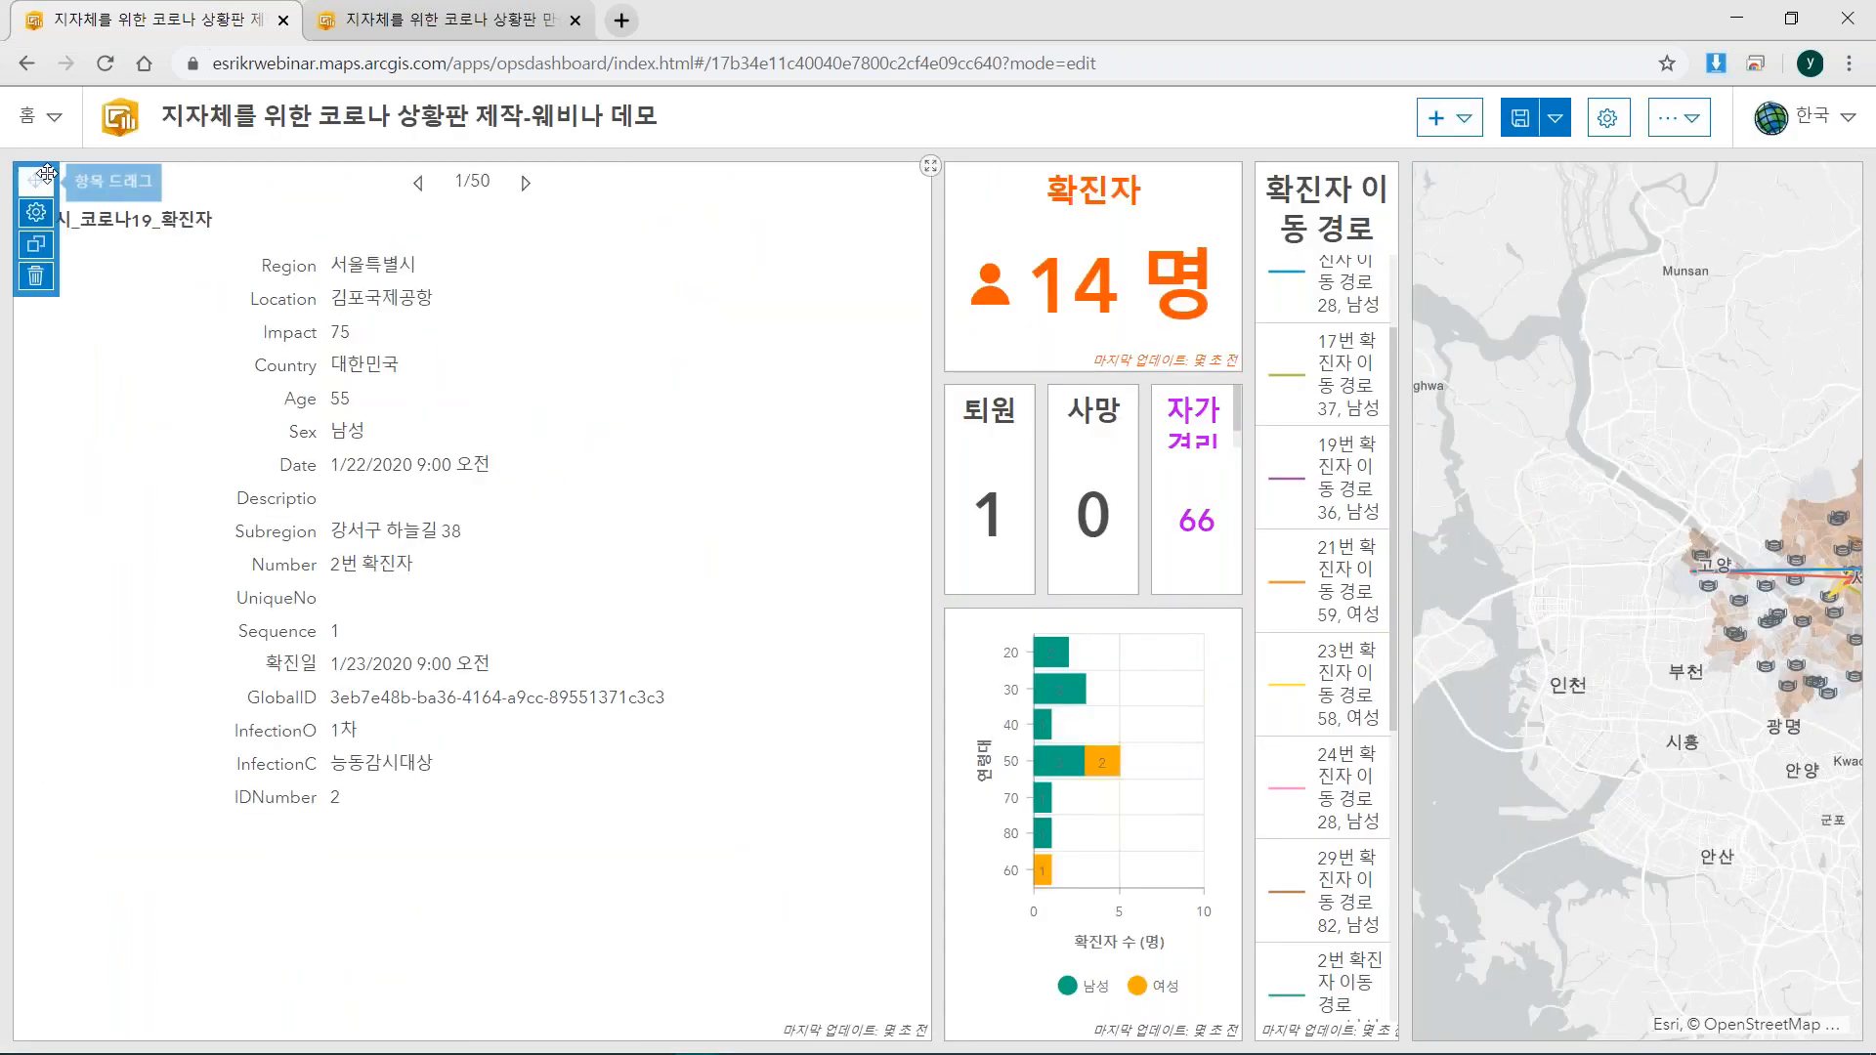
pyautogui.moveTo(76, 176); pyautogui.dragTo(1319, 995)
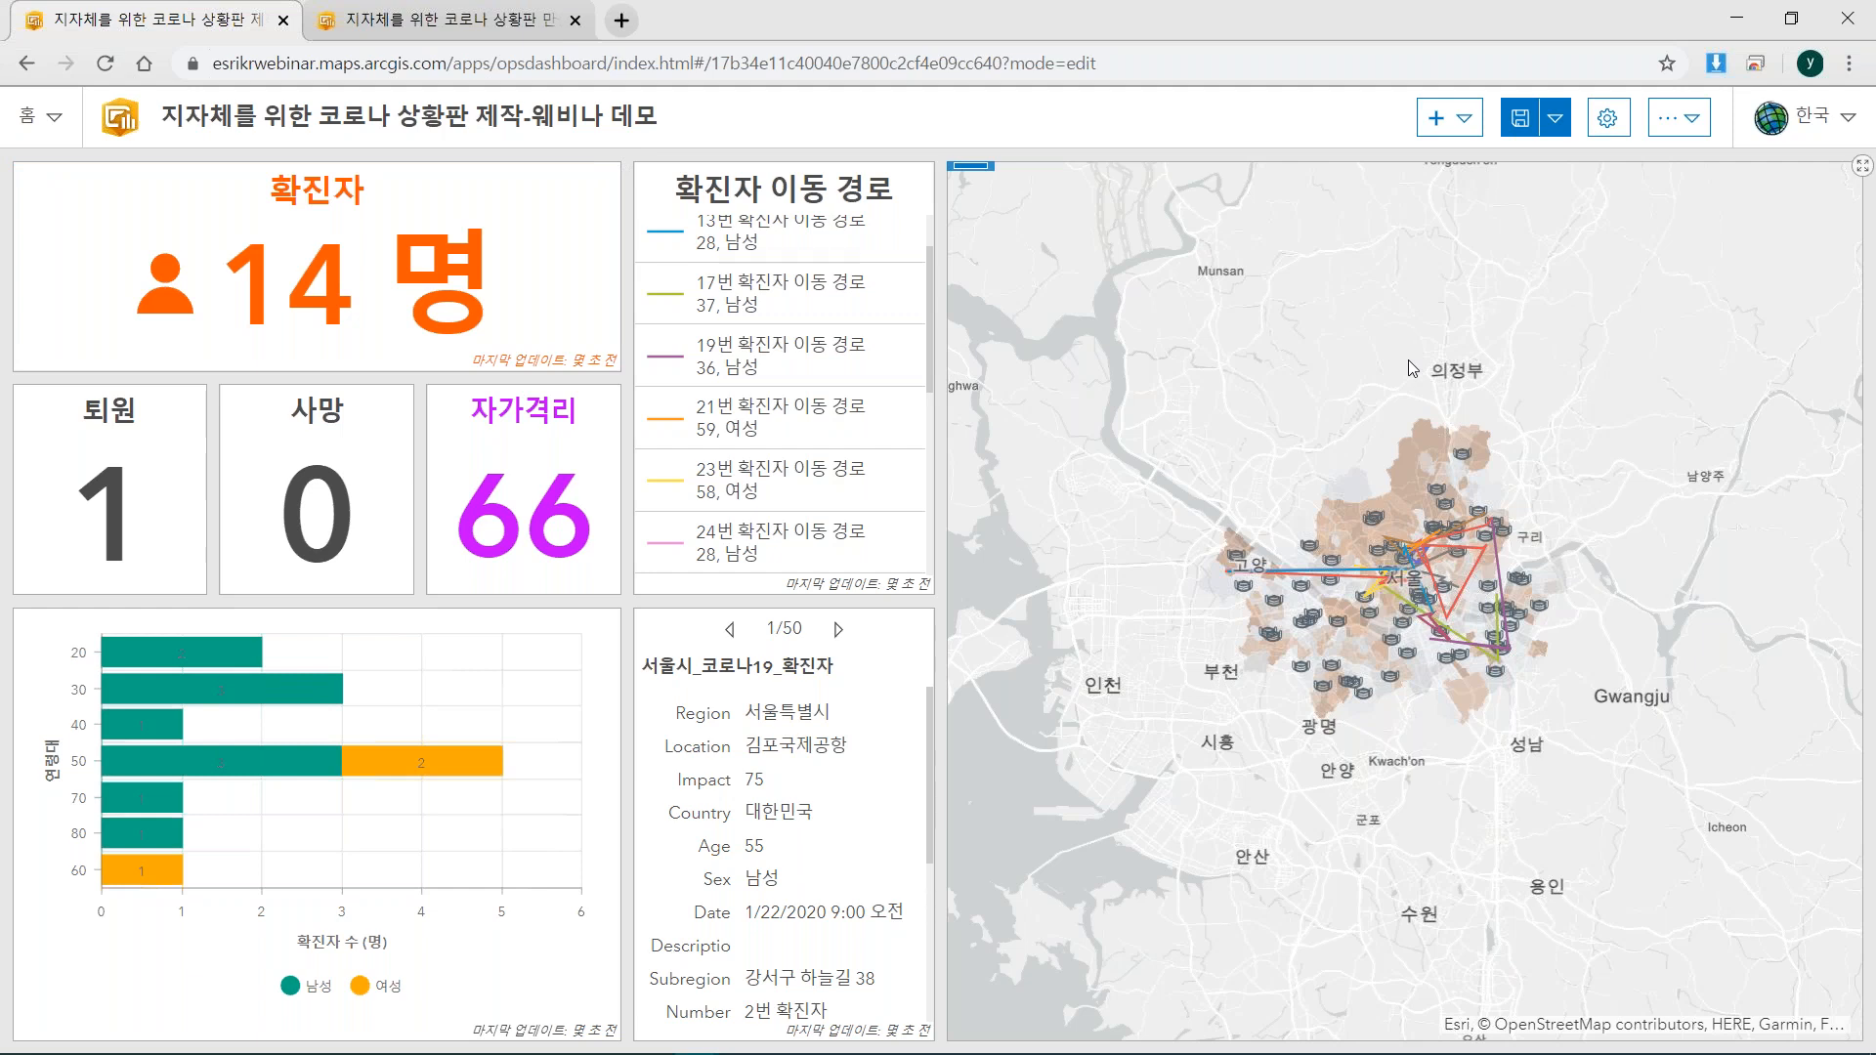
# Add a header with the title "서울시 코로나 19 대응 및 예상 상황판 - 웨비나".
pyautogui.click(1442, 117)
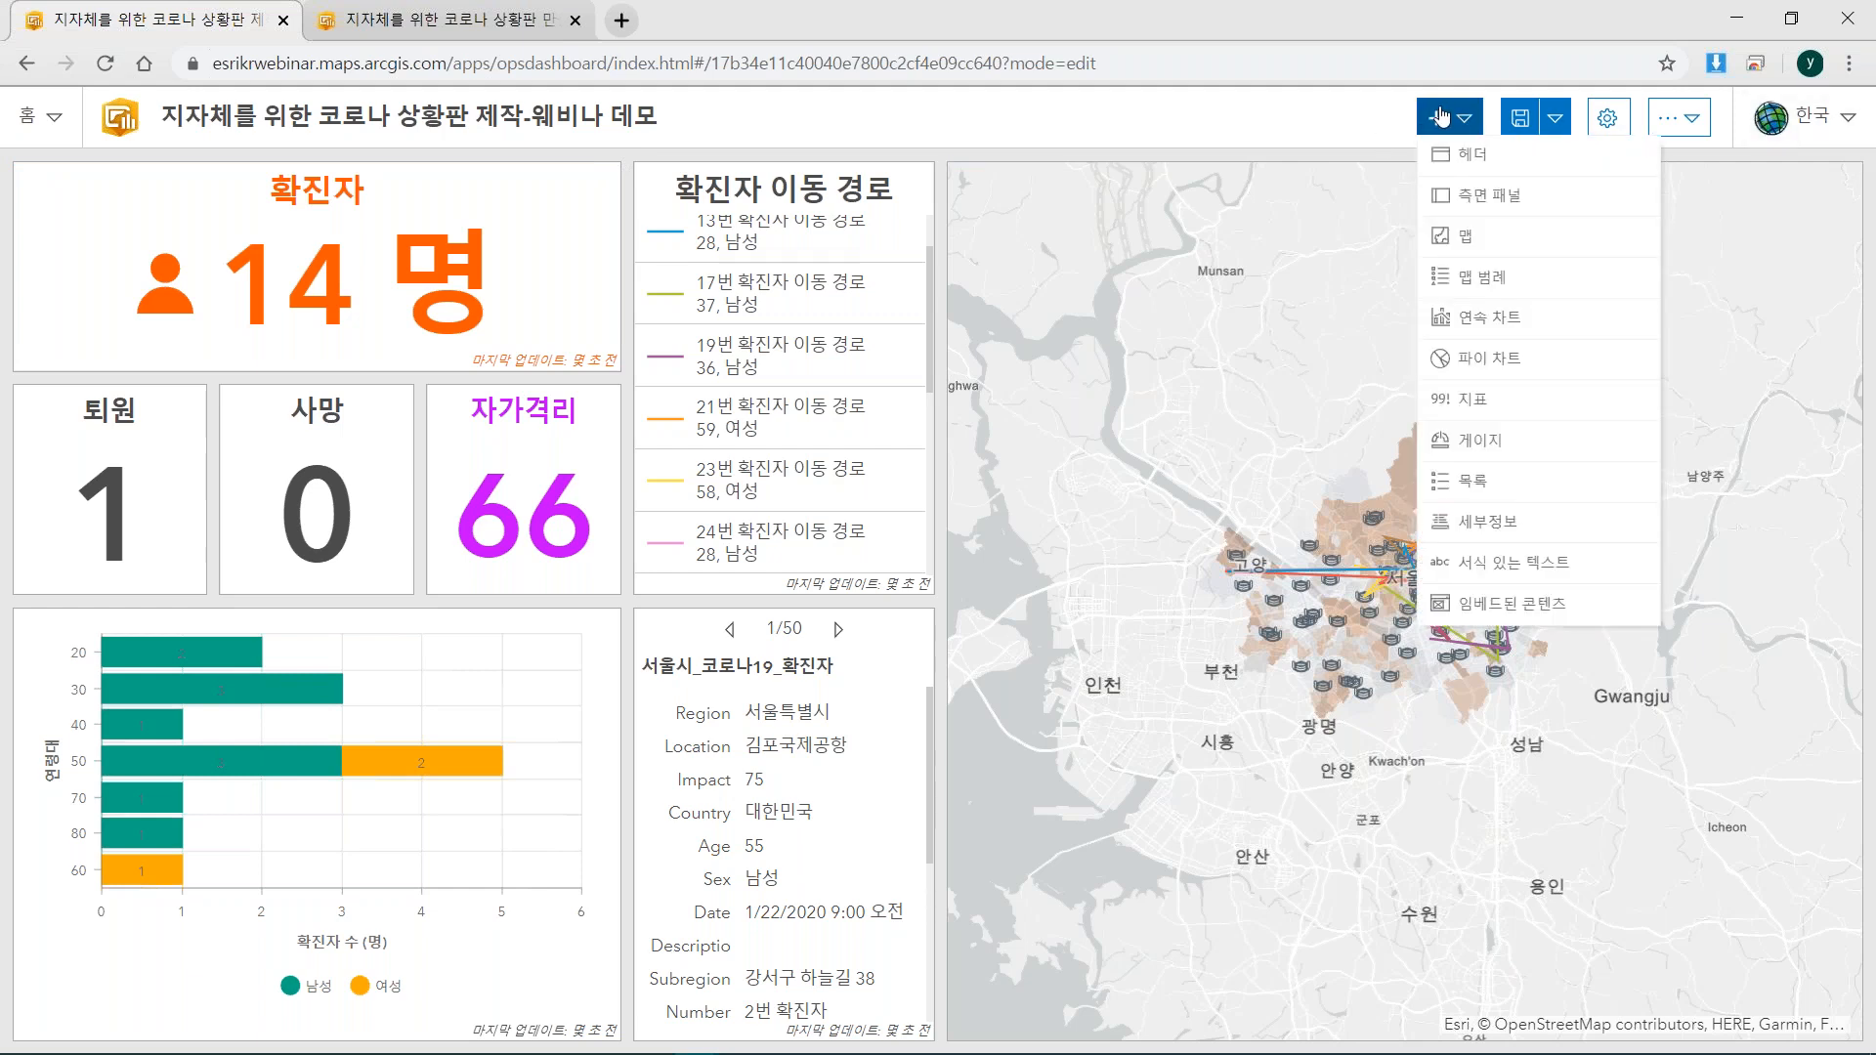
pyautogui.click(1459, 161)
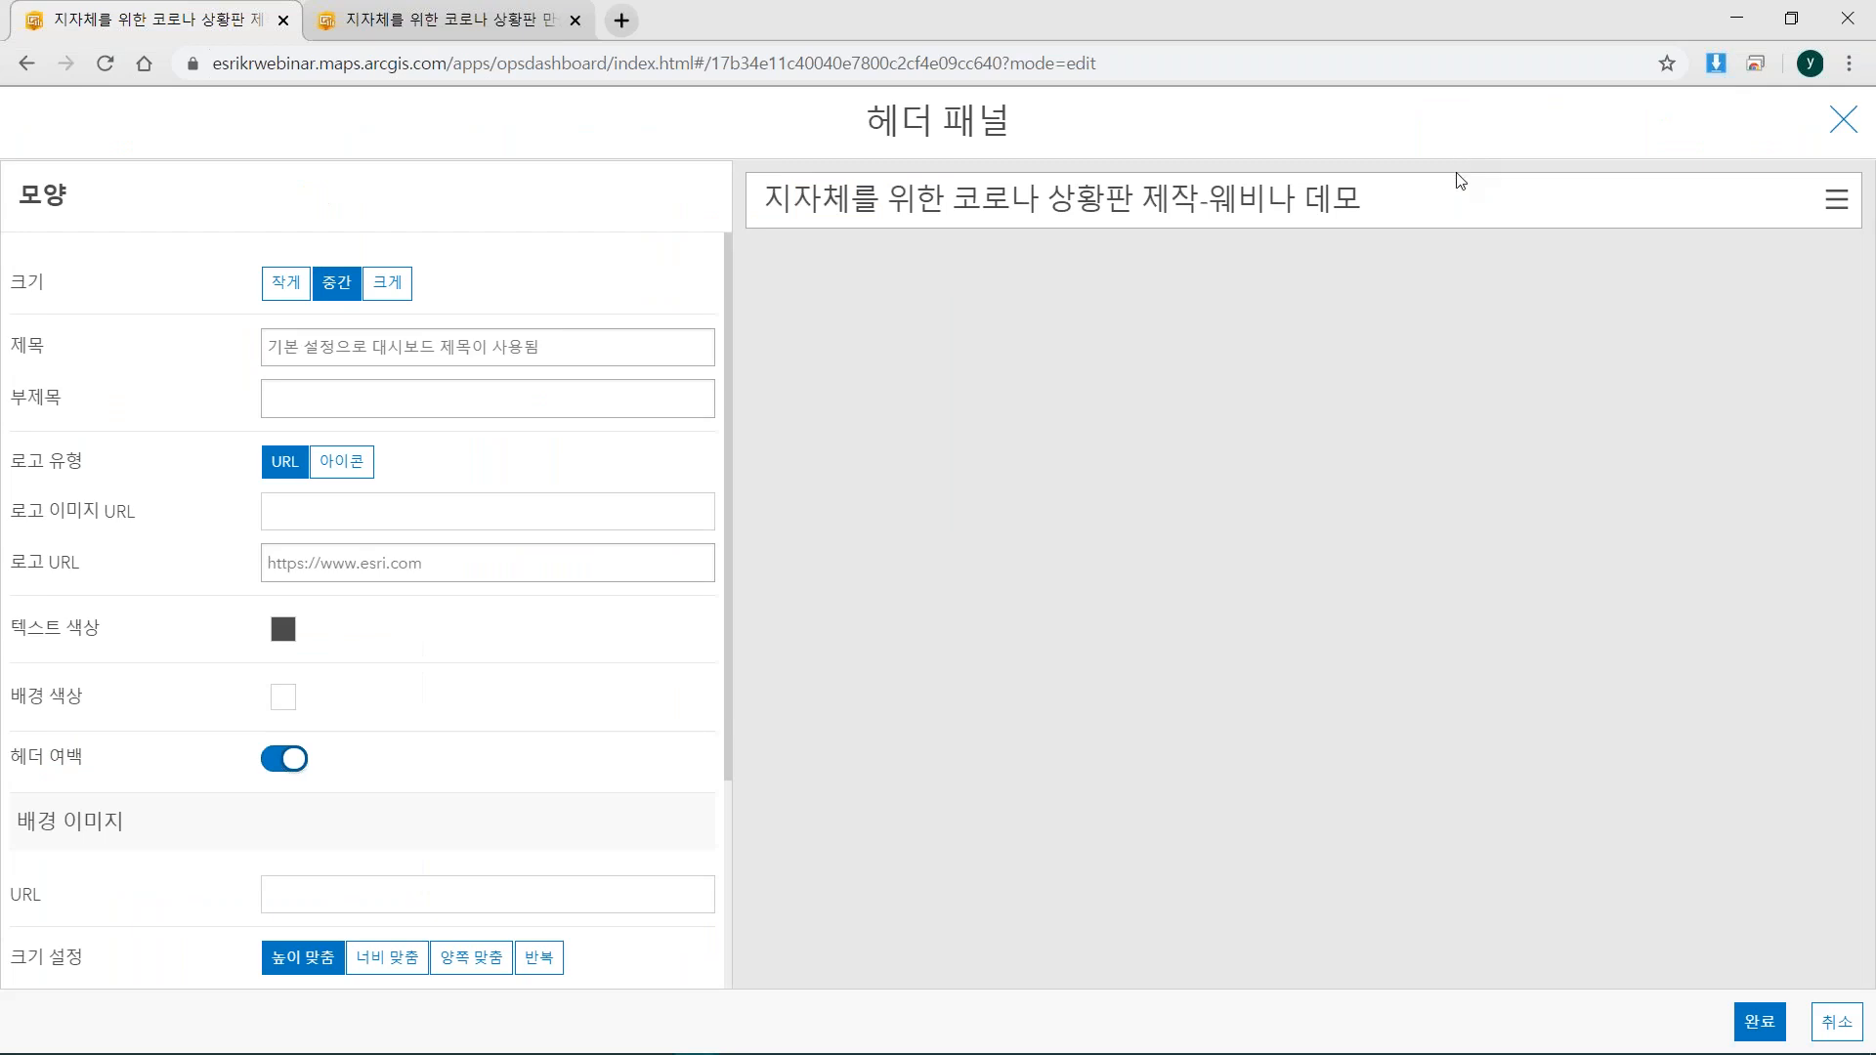
pyautogui.click(434, 356)
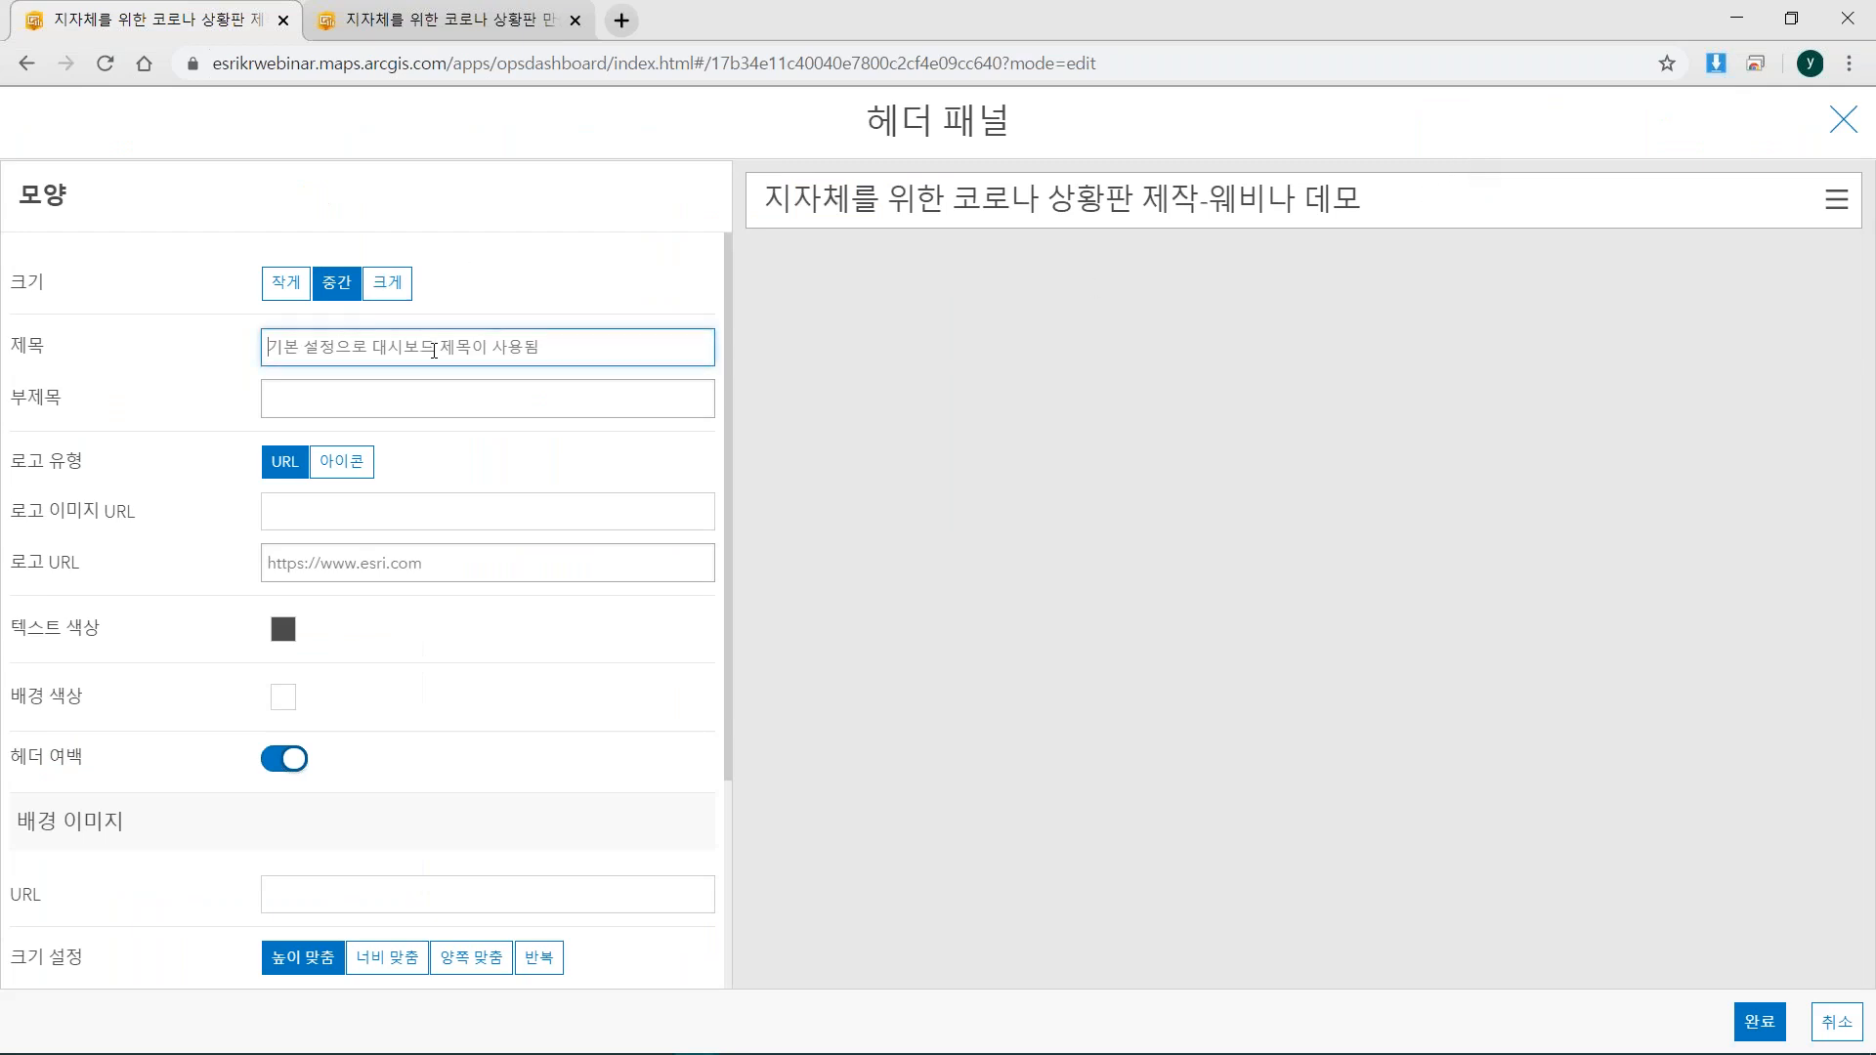
pyautogui.write('서울시 콜')
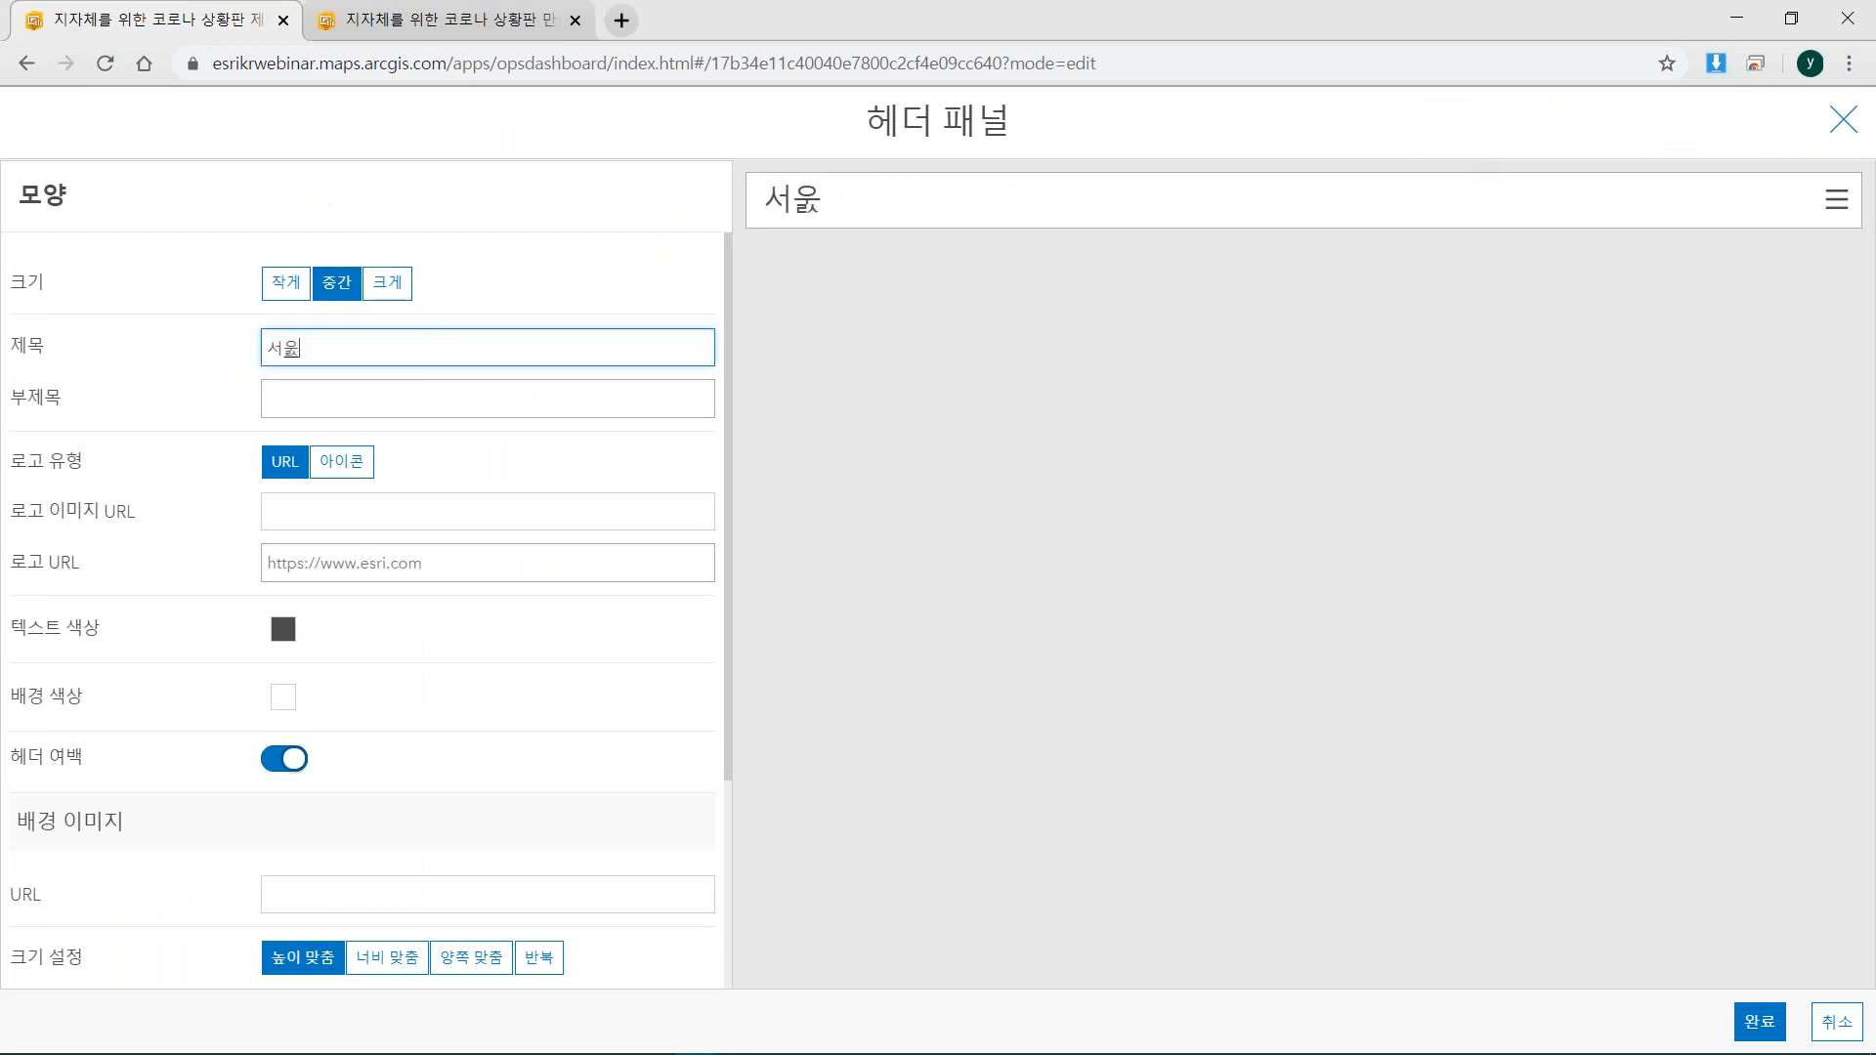
pyautogui.write('로나 19 대응 및 예상 상황판 - 웨비나')
pyautogui.press('BackSpace')
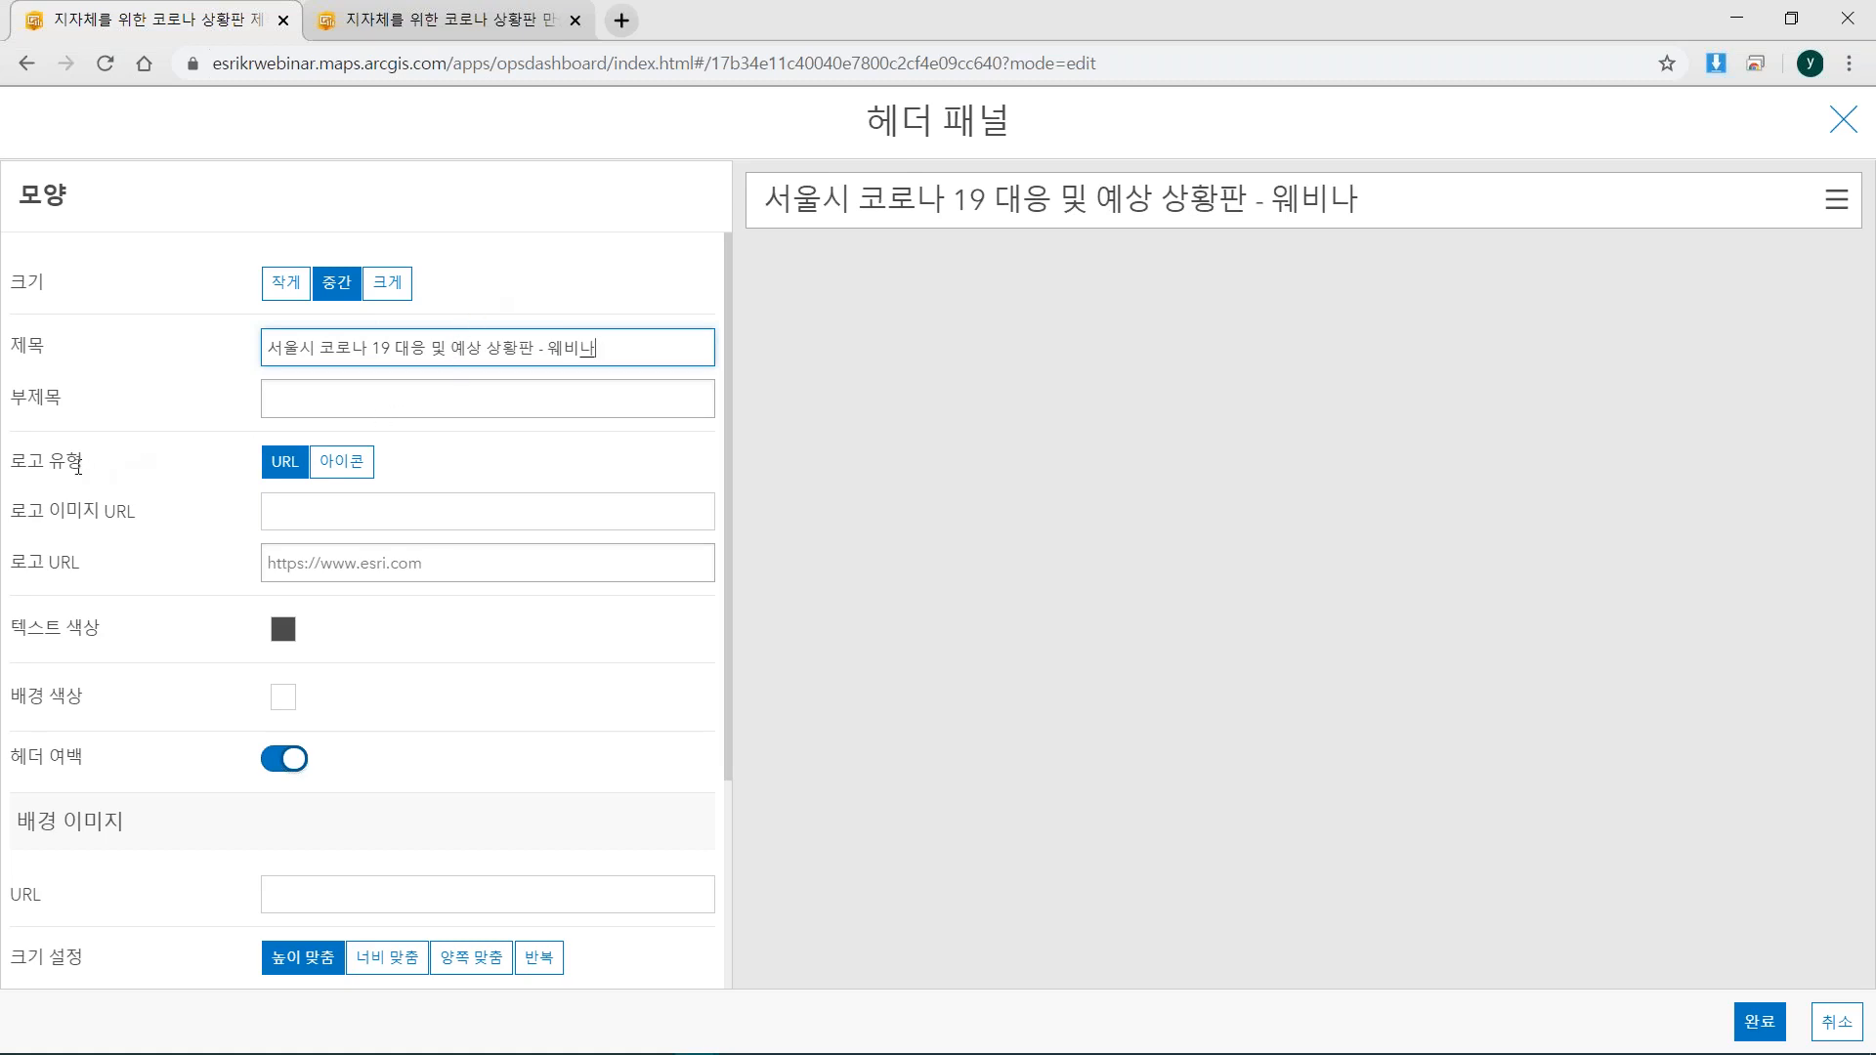
# Set the header's logo type to icon (아이콘) and choose the heart with a lightning bolt from the 솔루션 icons.
pyautogui.click(352, 461)
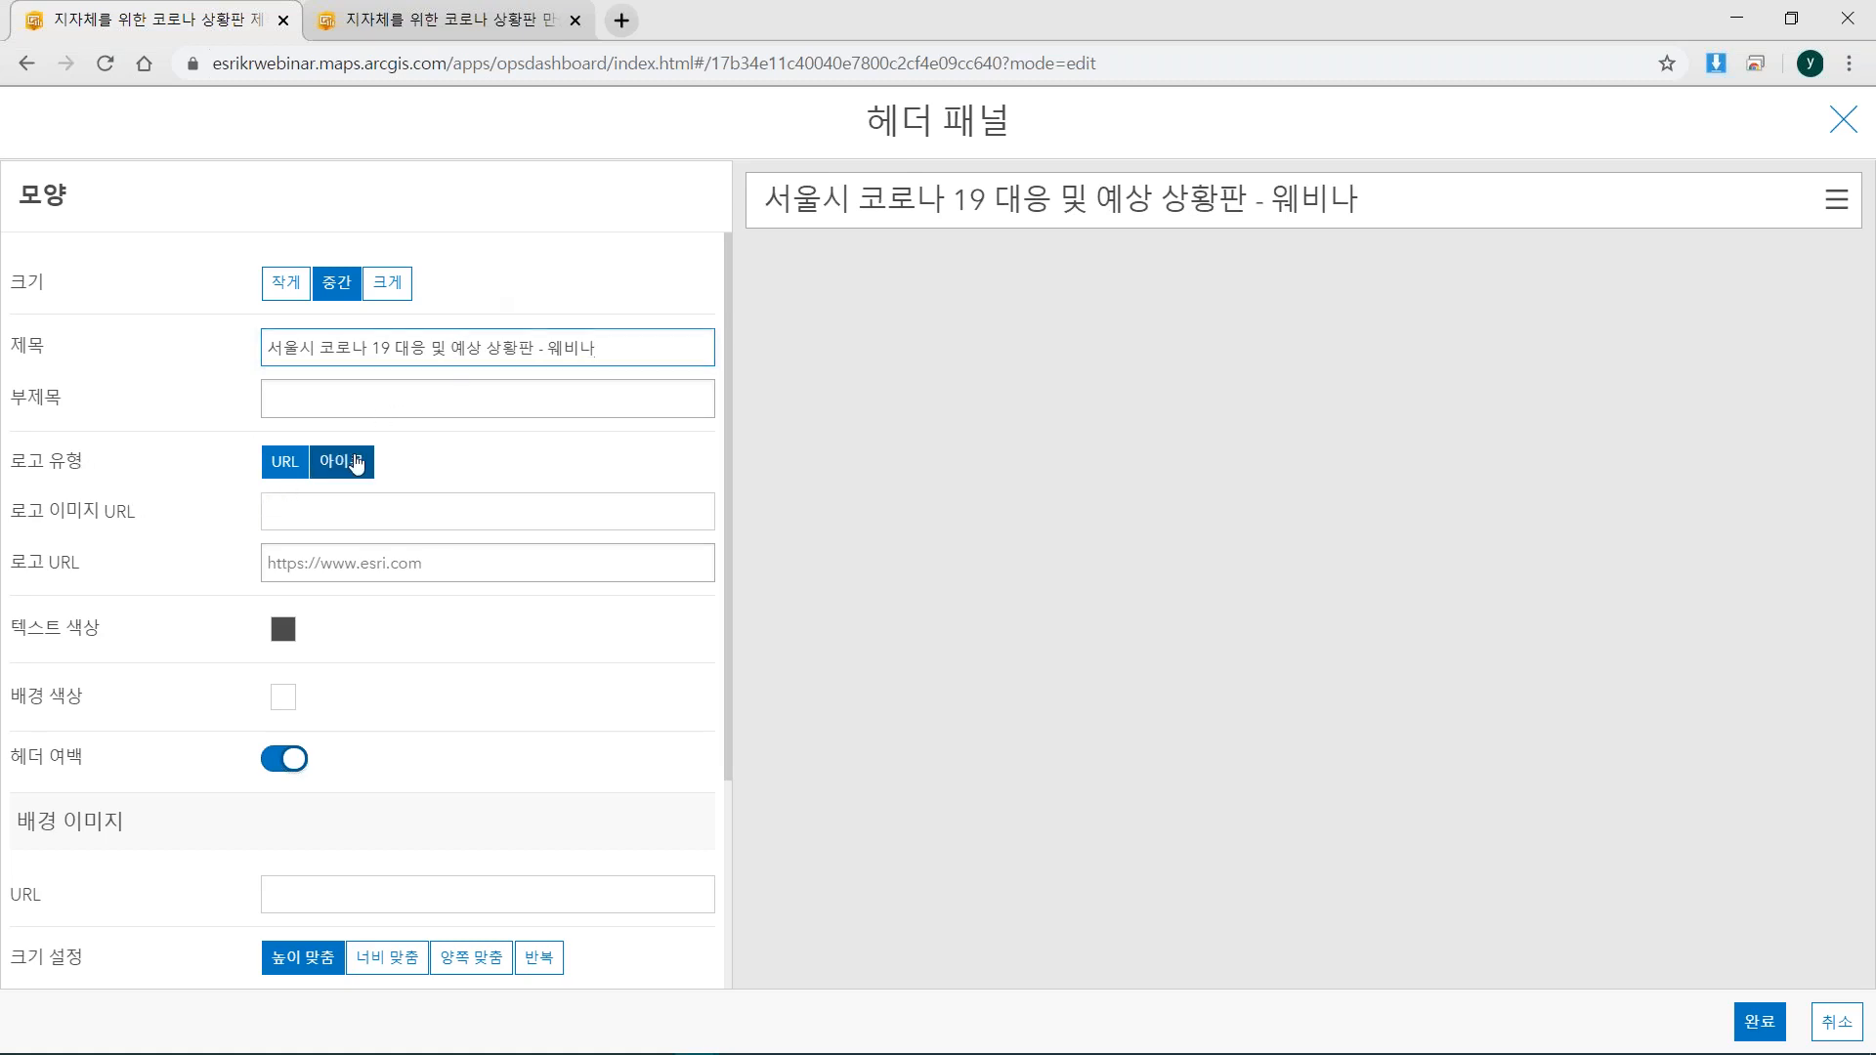
pyautogui.scroll(-10, 519, 440)
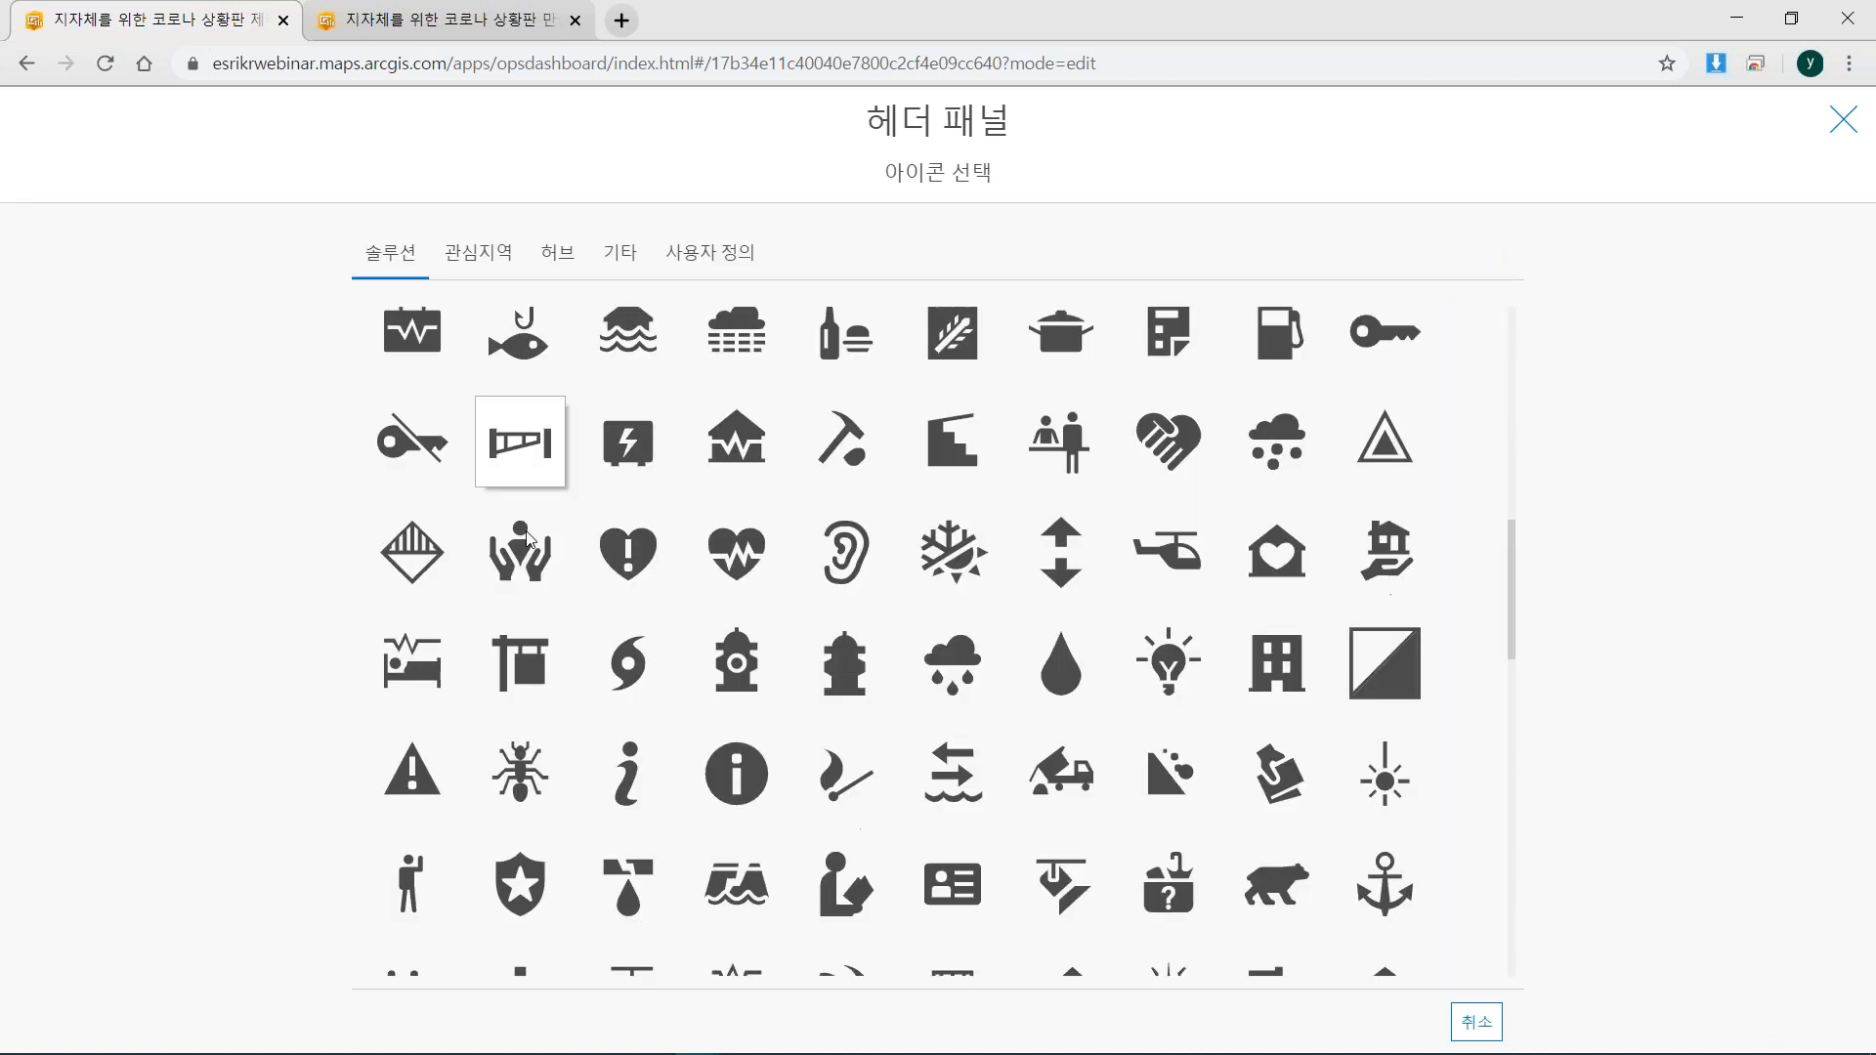
pyautogui.scroll(10, 528, 508)
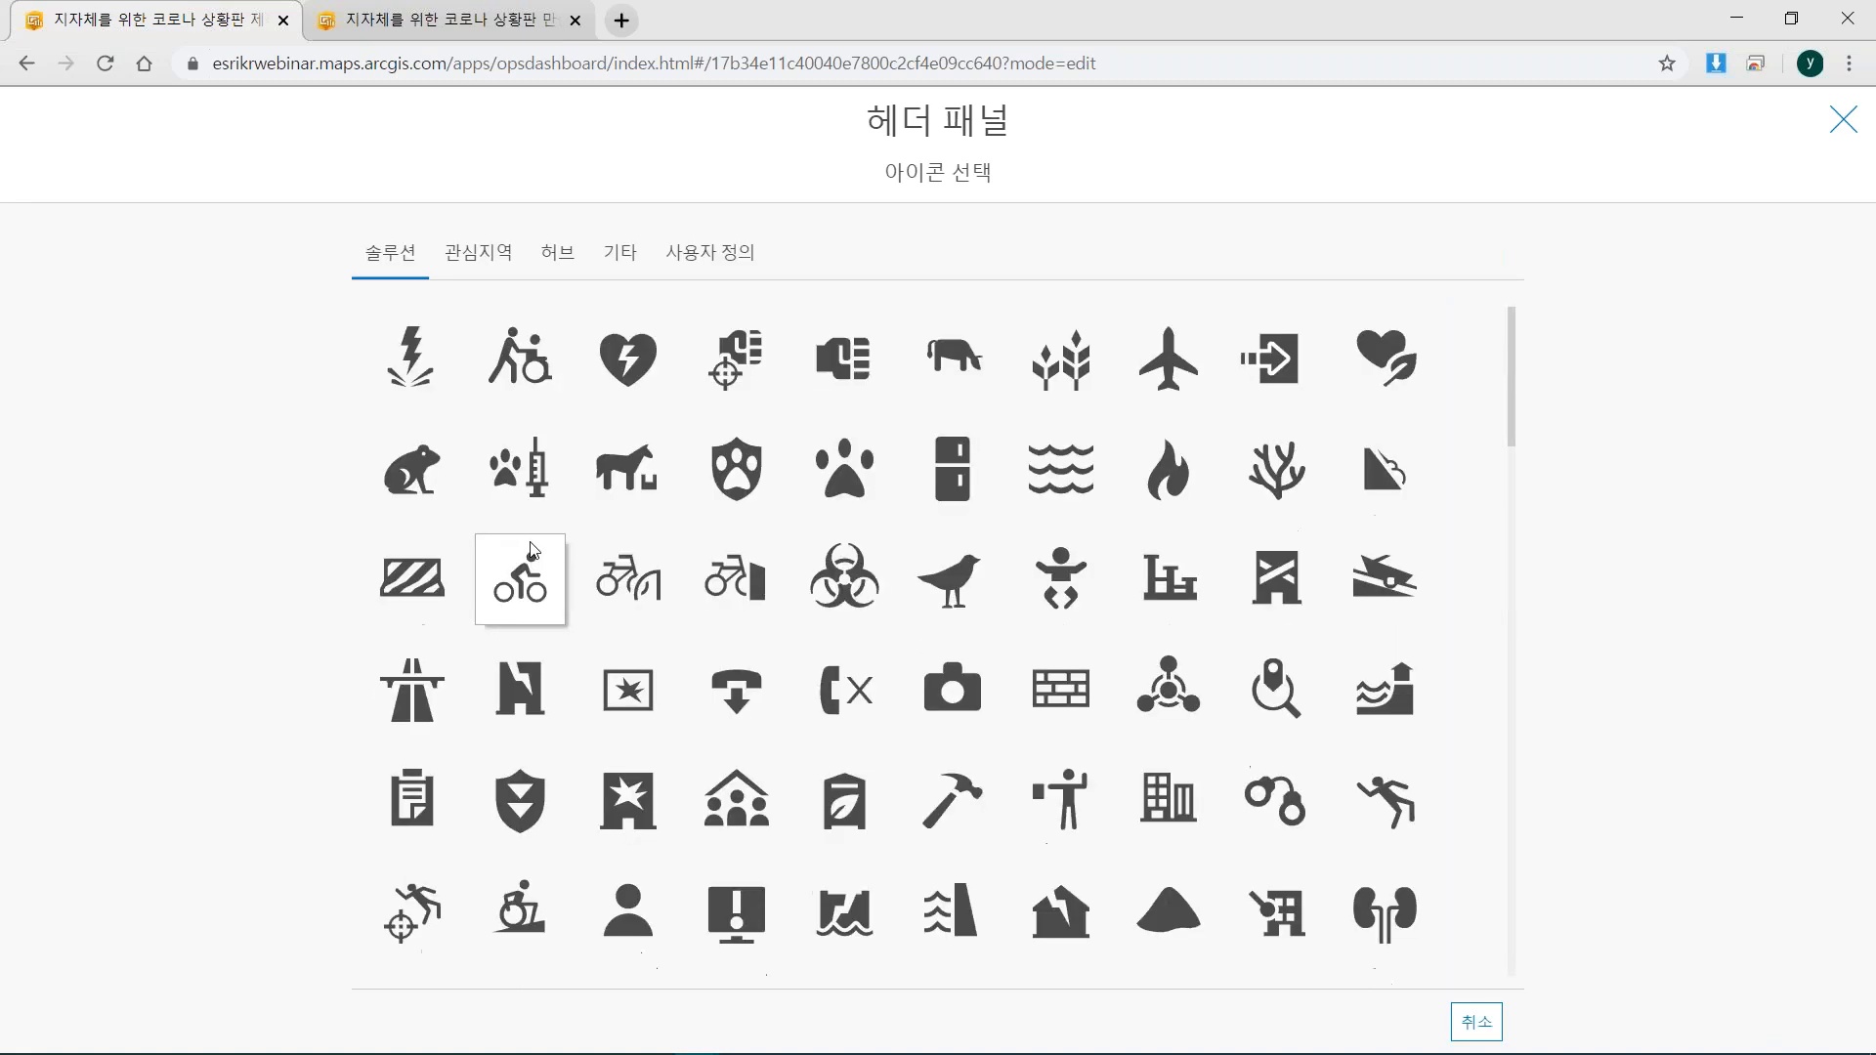
pyautogui.click(719, 260)
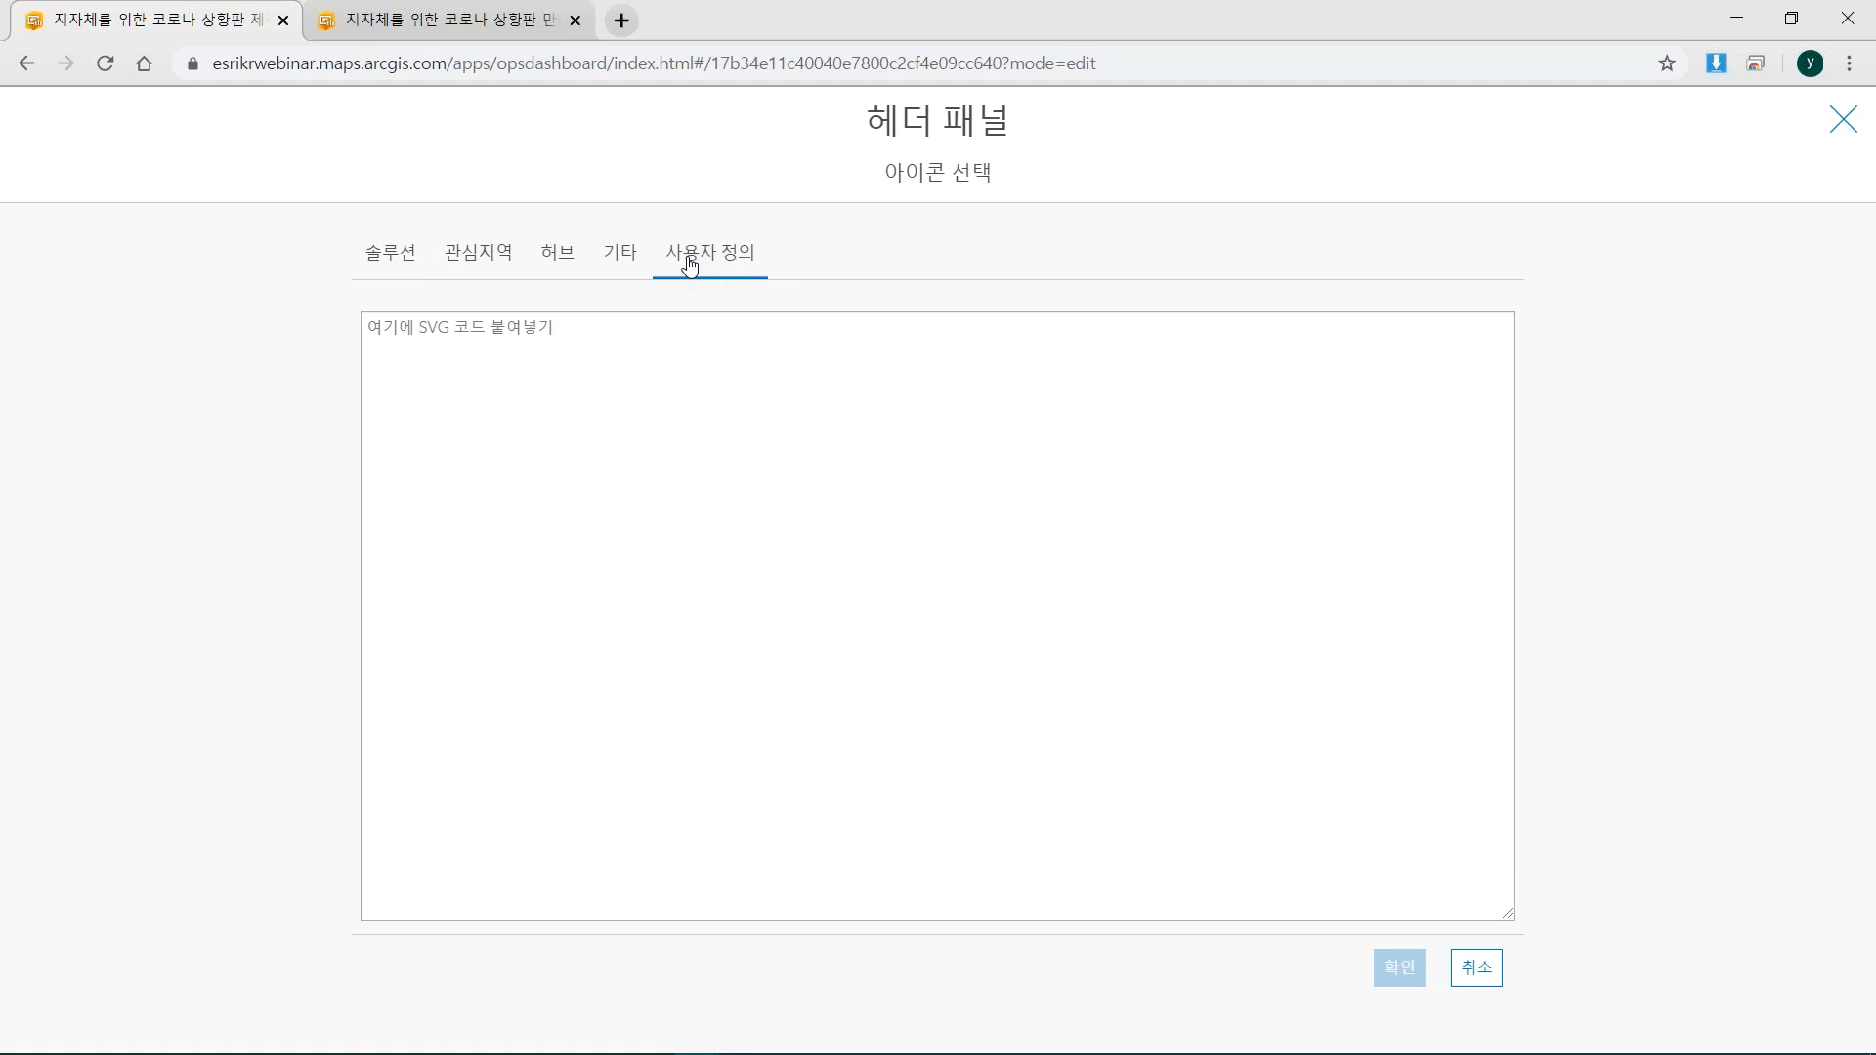
pyautogui.click(390, 262)
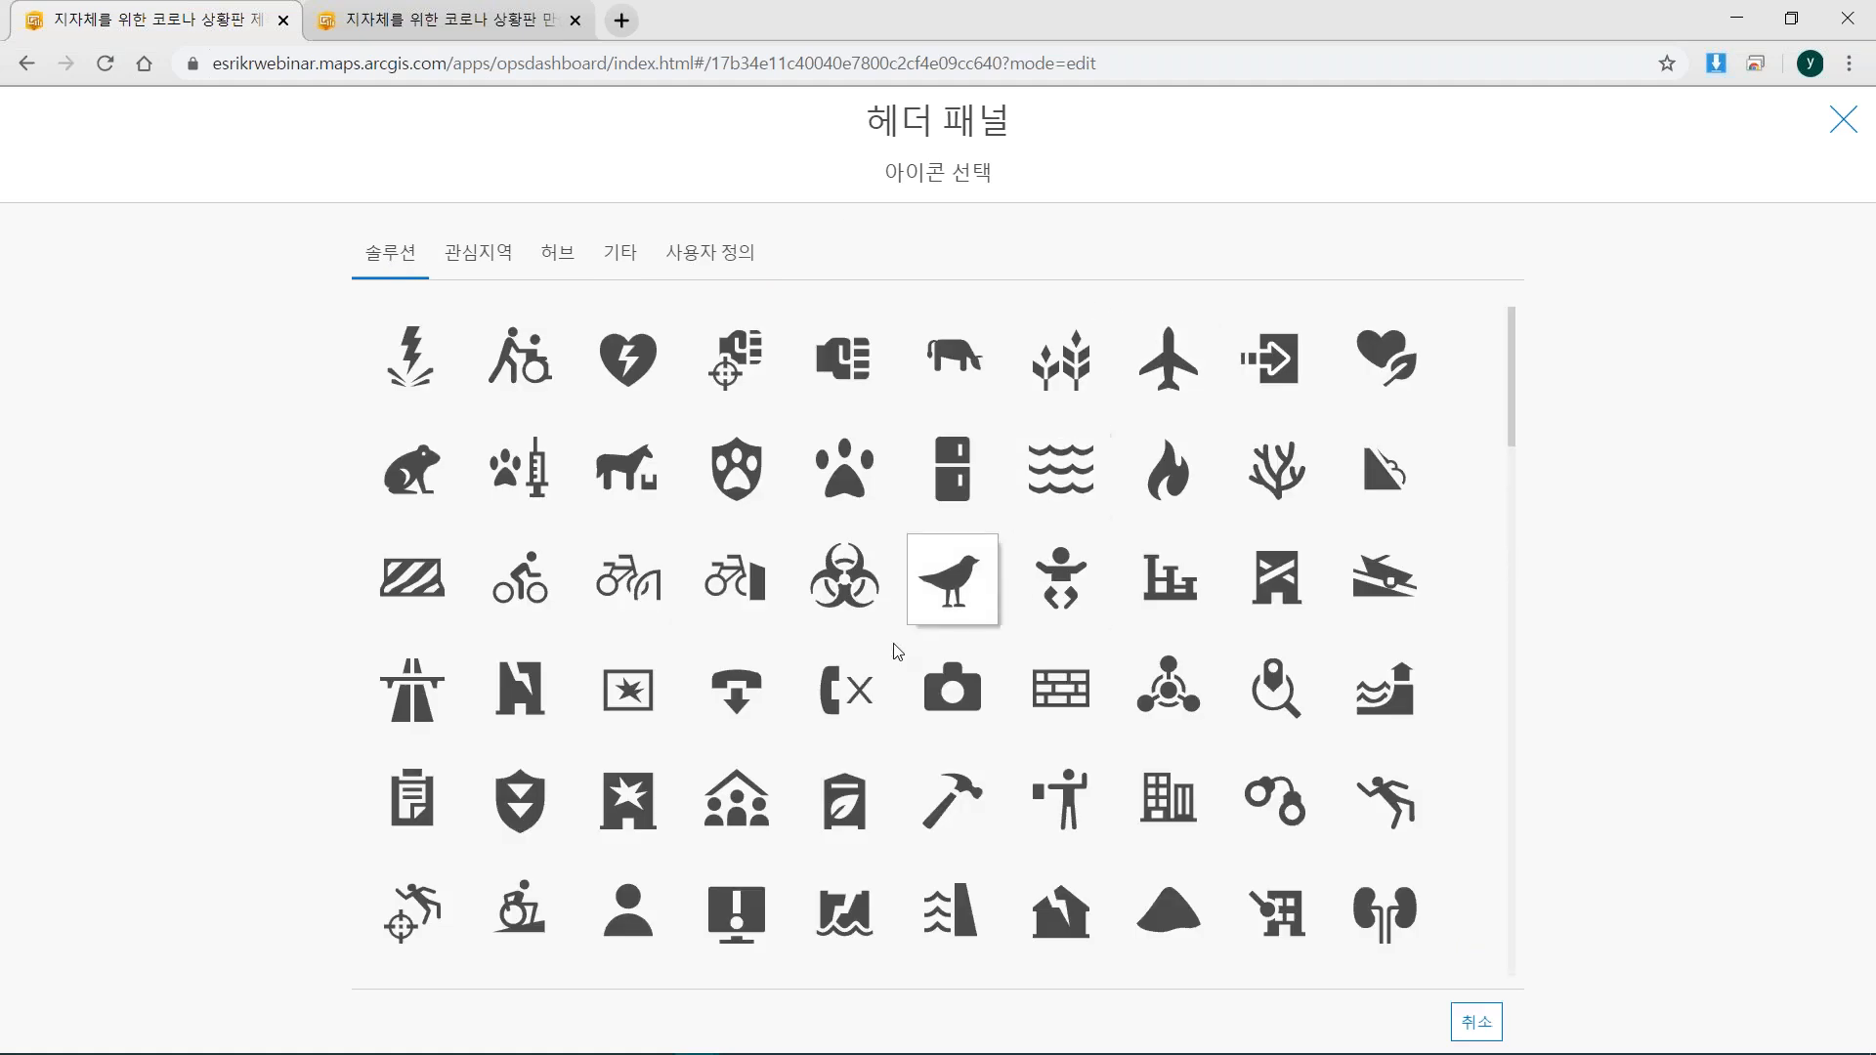
pyautogui.click(628, 359)
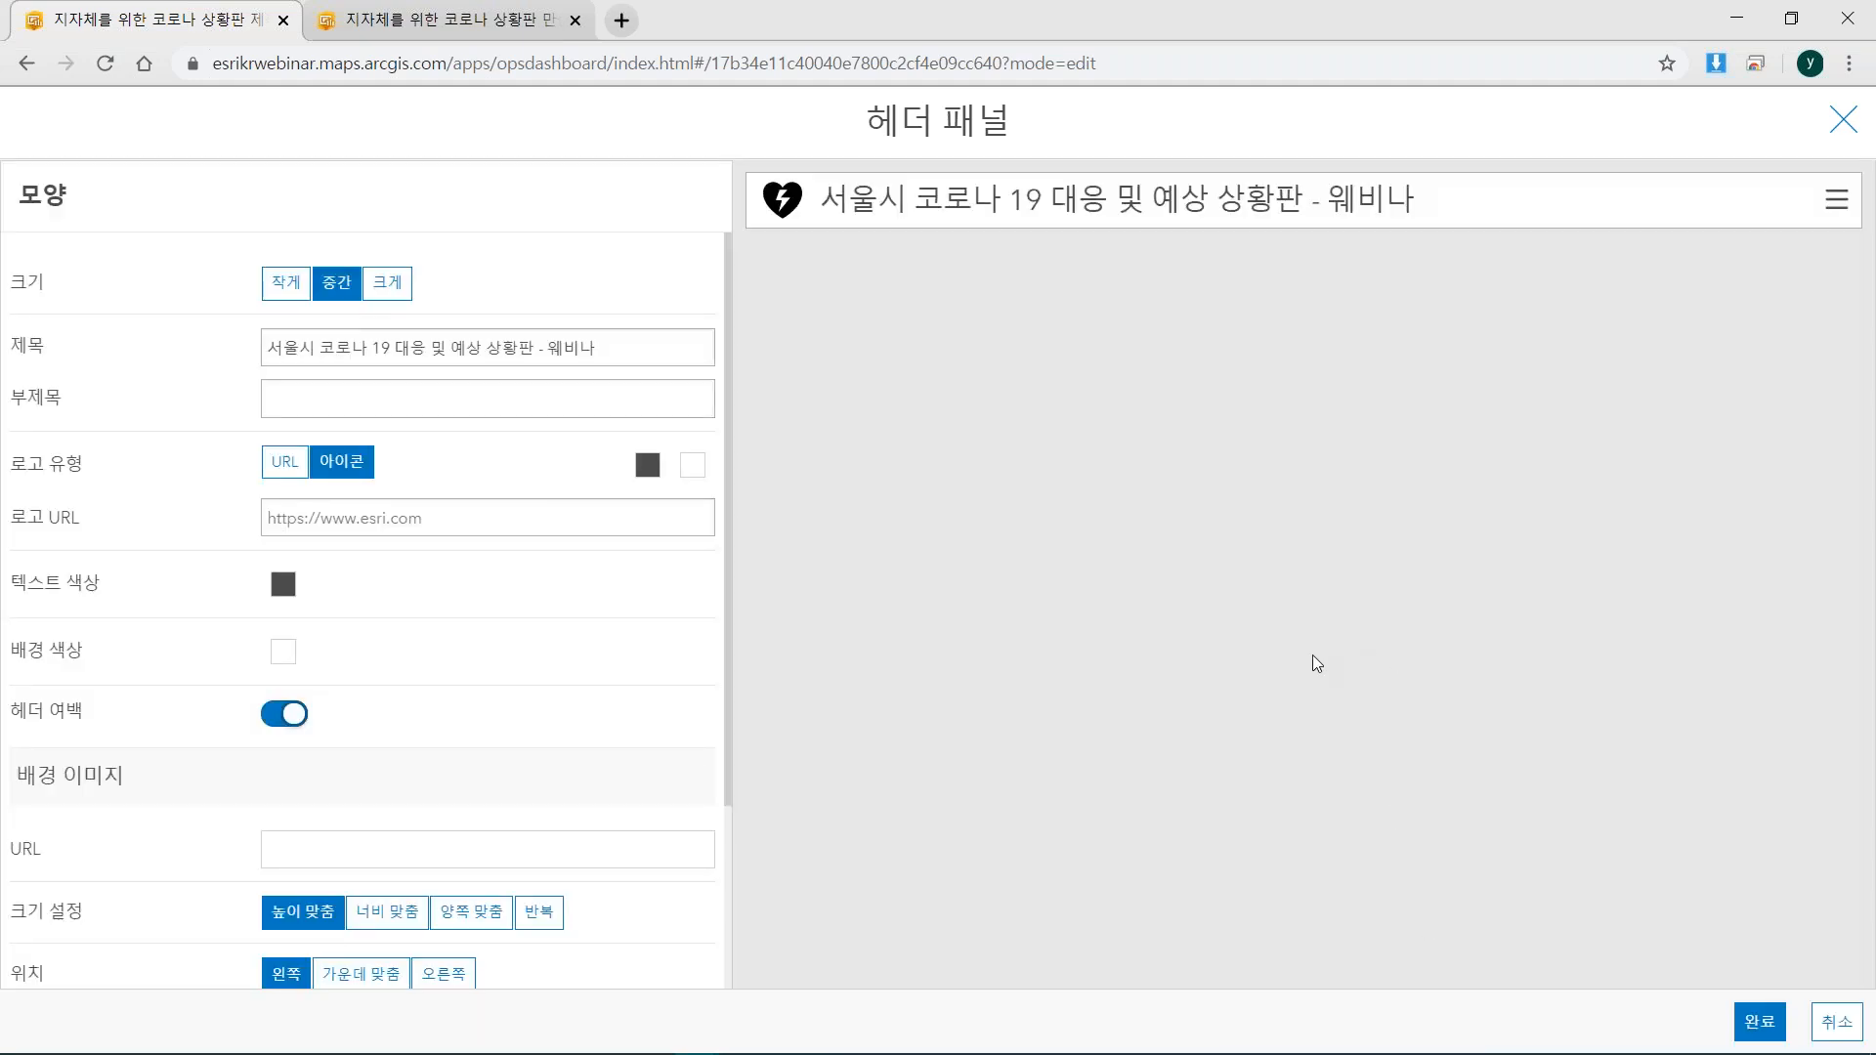
# Colour the header's logo icon light yellow (#ffff73) and finish the header.
pyautogui.click(648, 466)
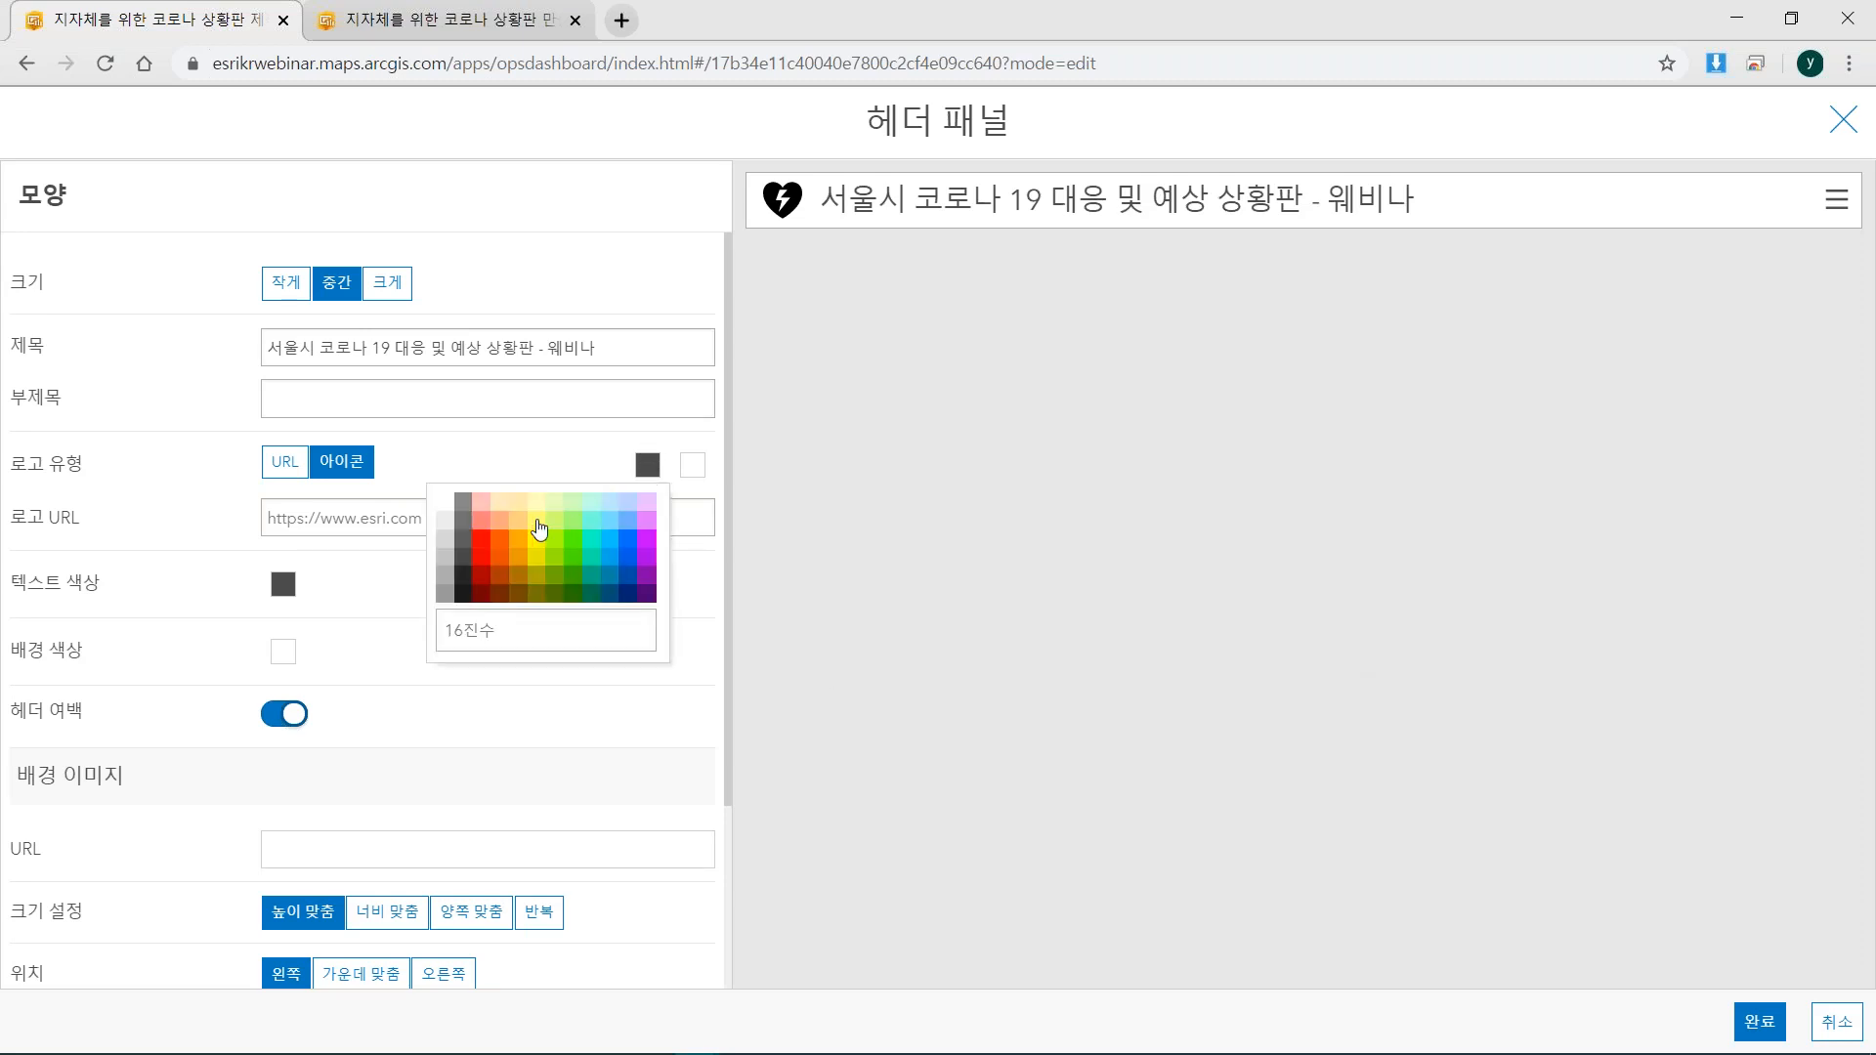
pyautogui.click(536, 521)
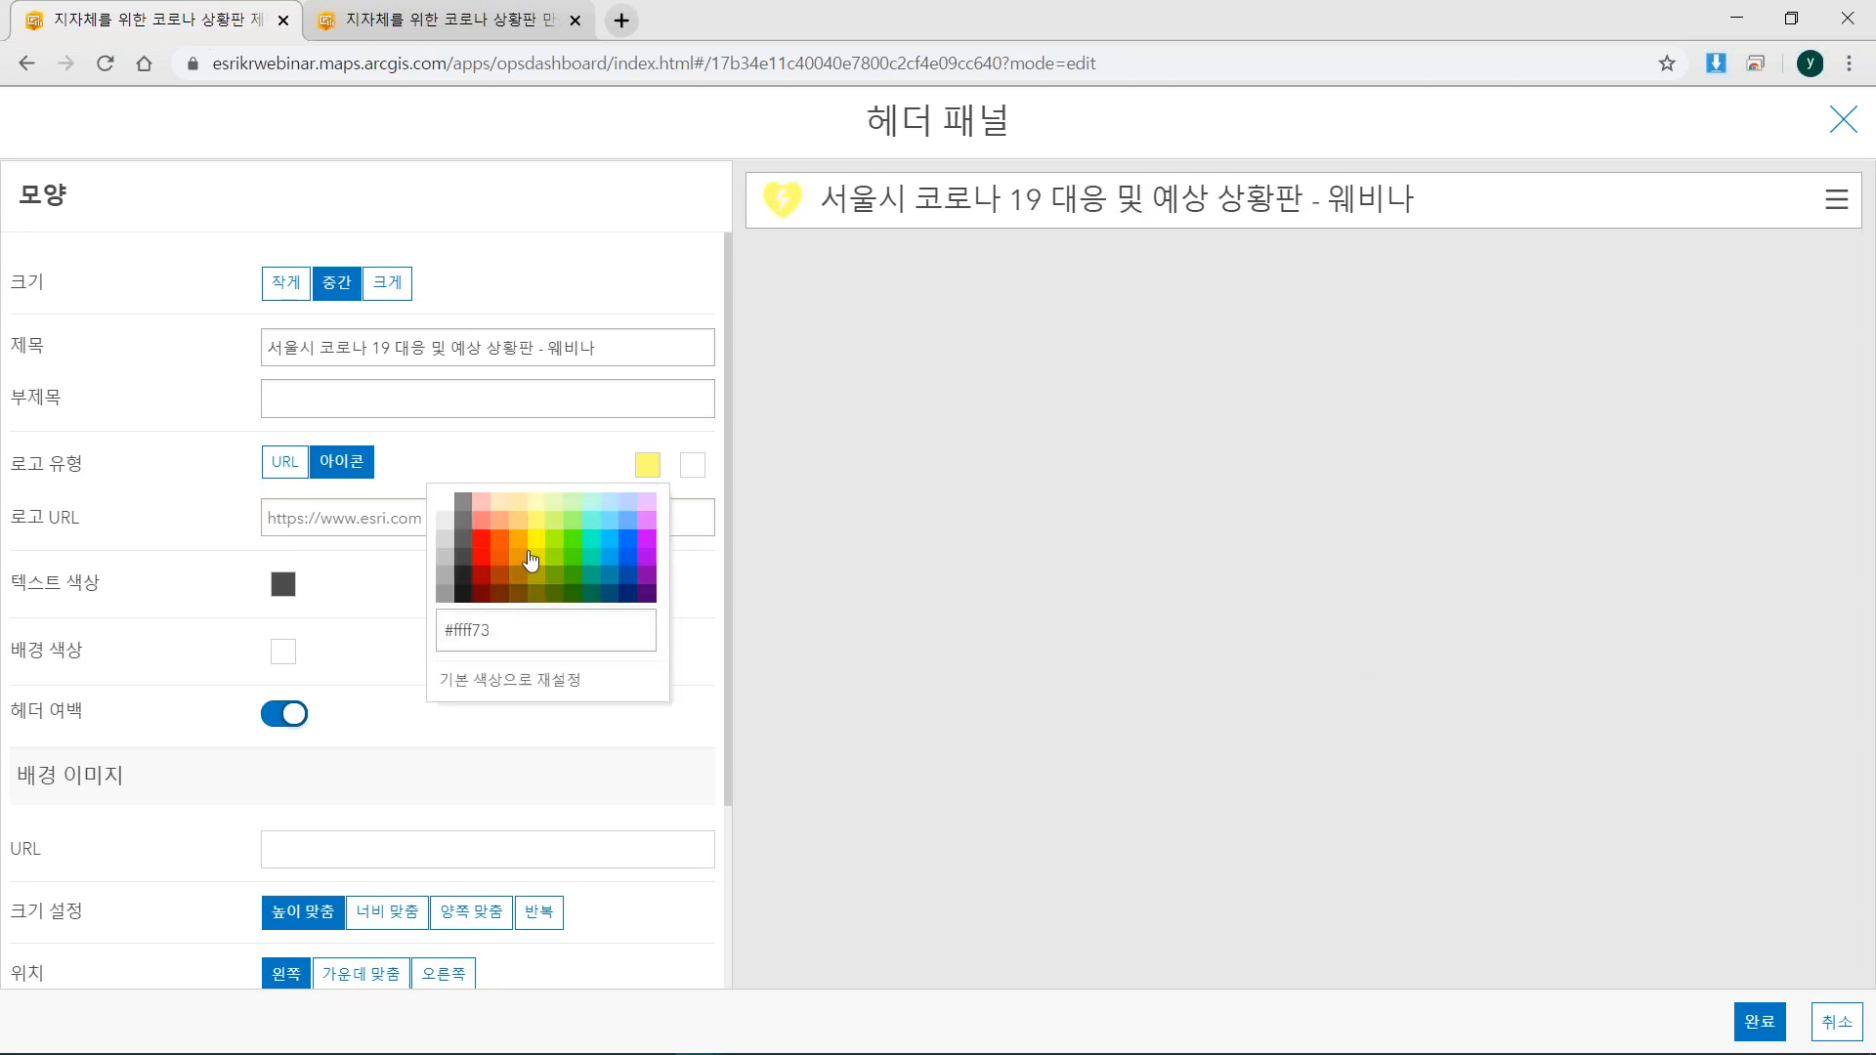
pyautogui.click(535, 740)
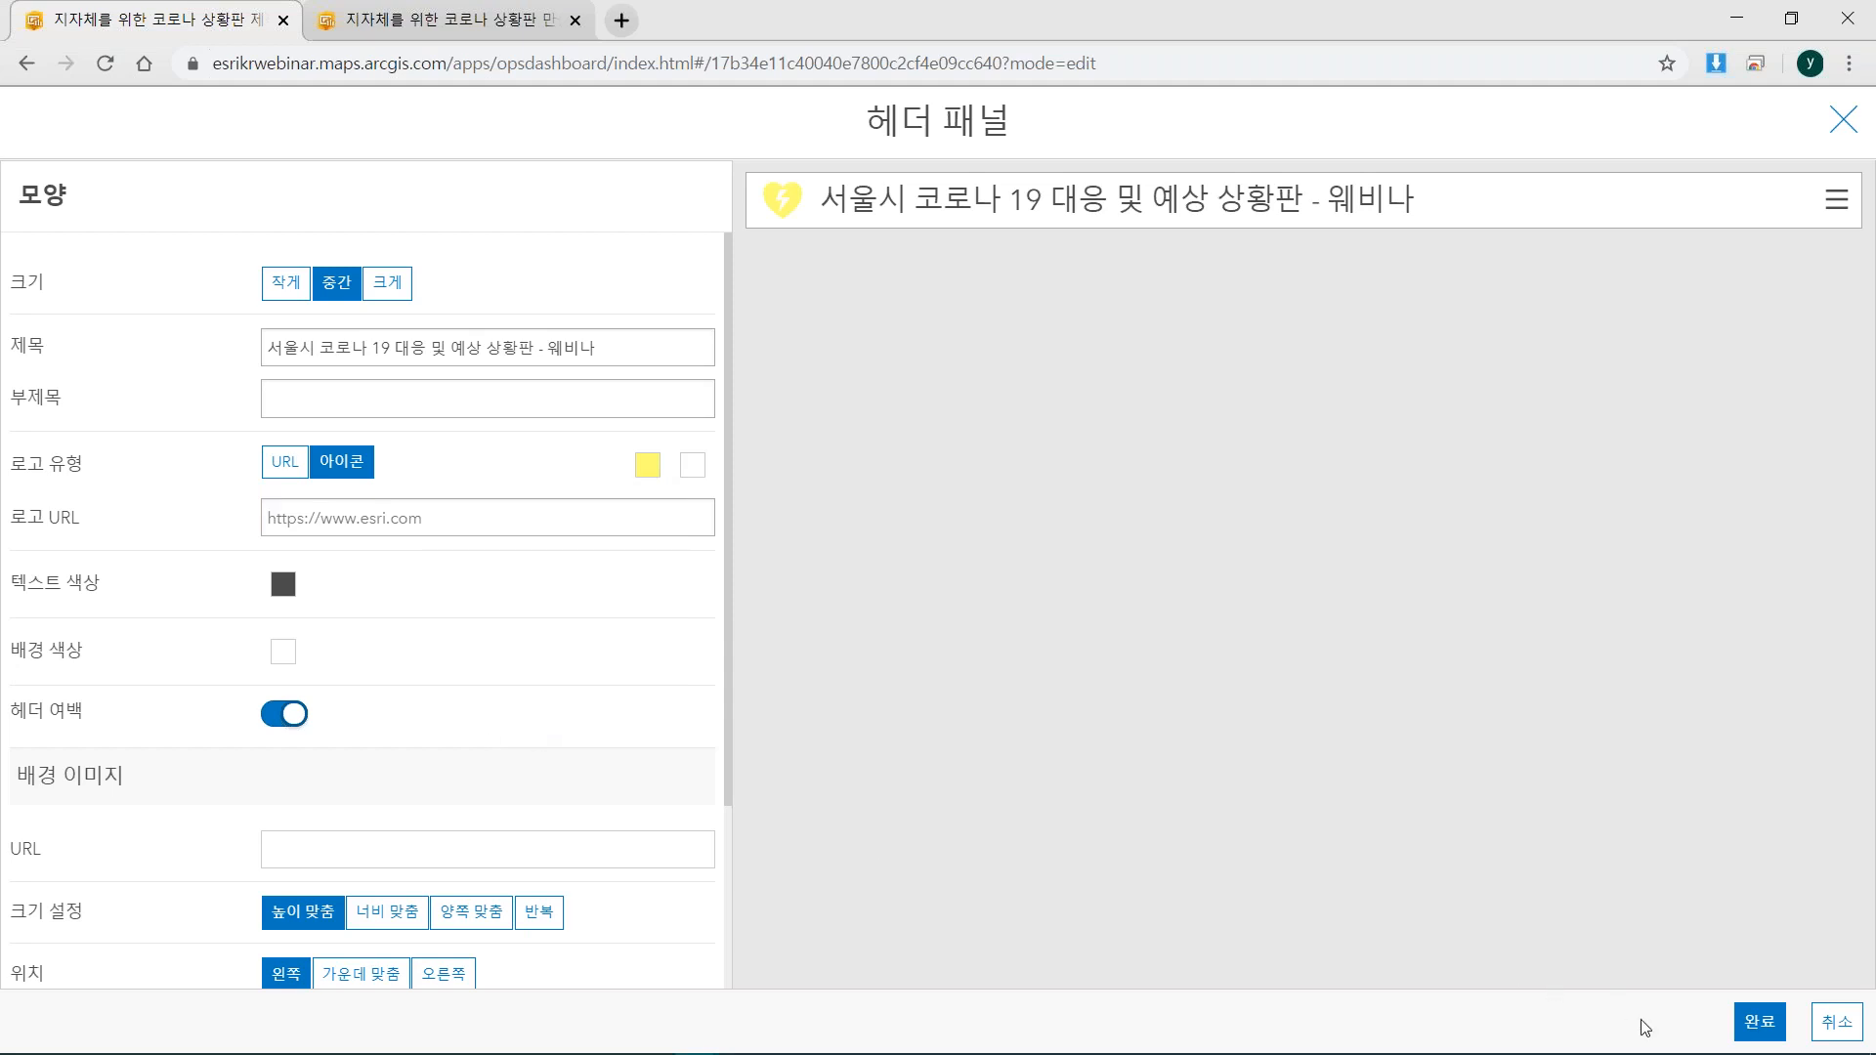
pyautogui.click(1760, 1023)
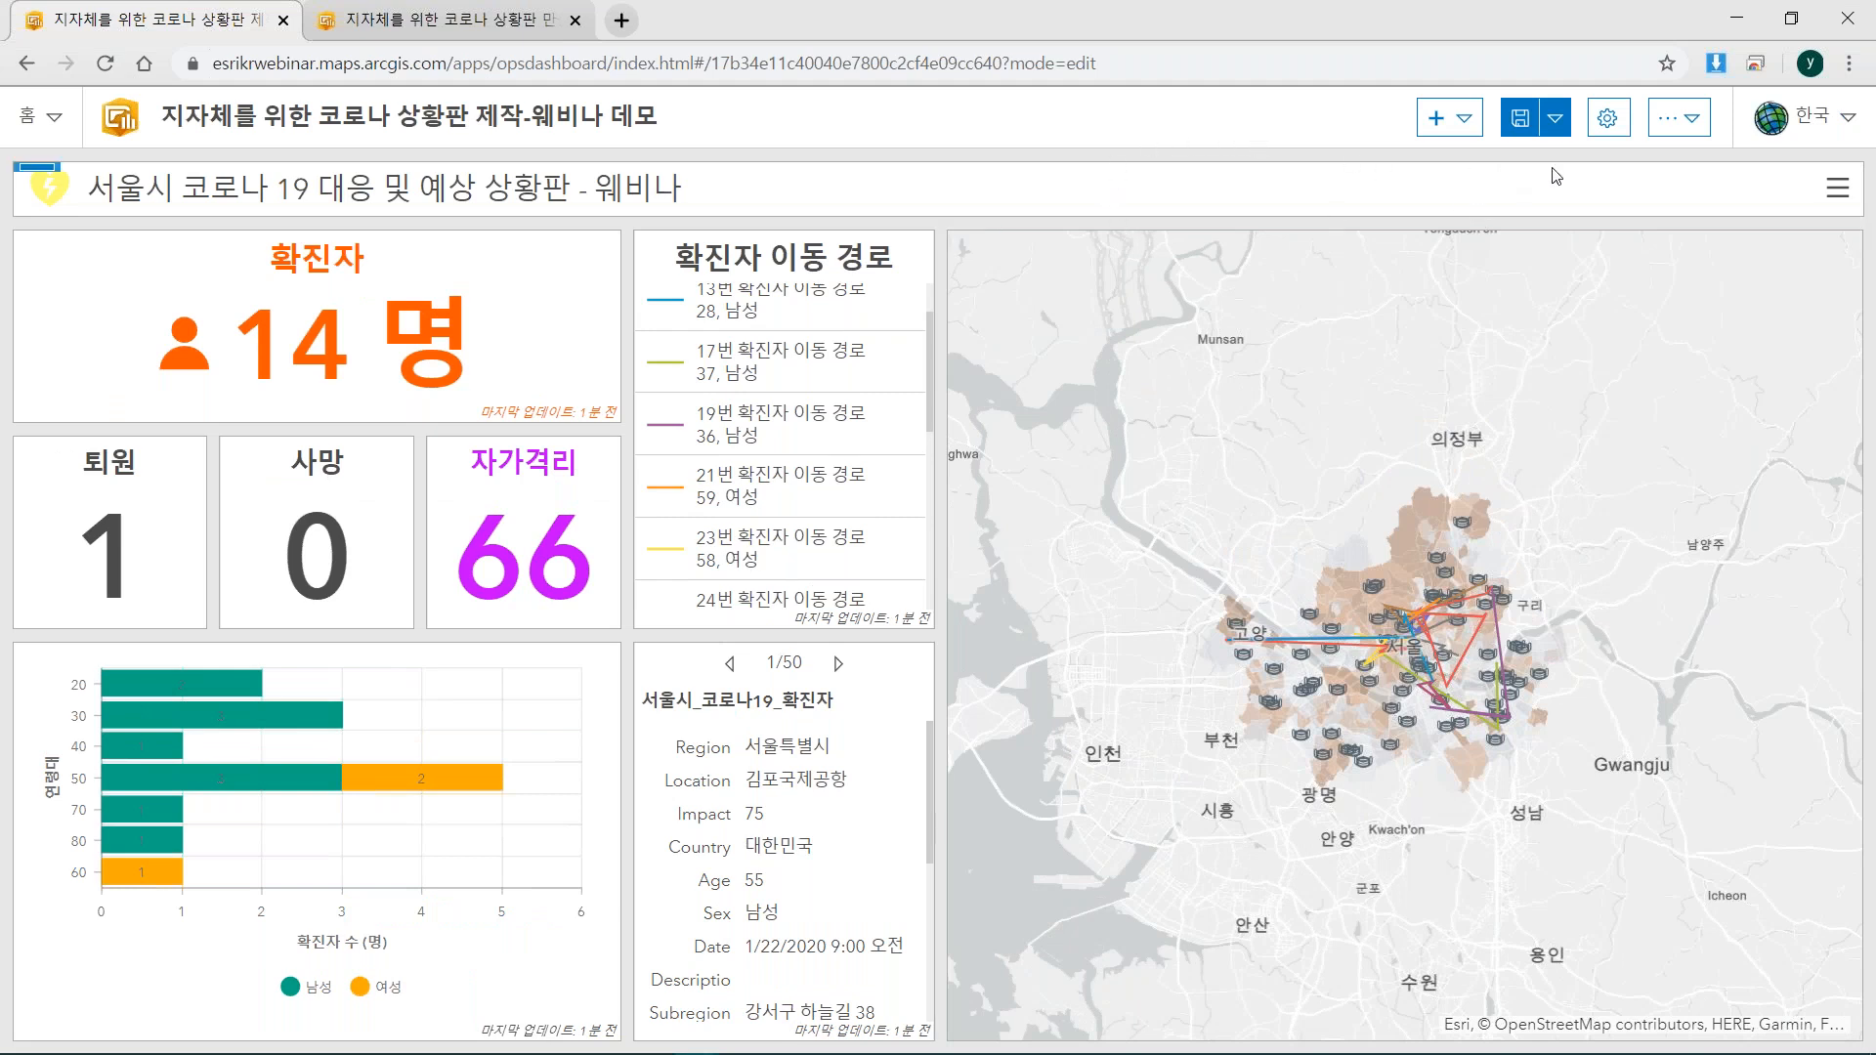
# Switch the dashboard's layout theme to dark (어둡게) and apply the setting.
pyautogui.click(1607, 120)
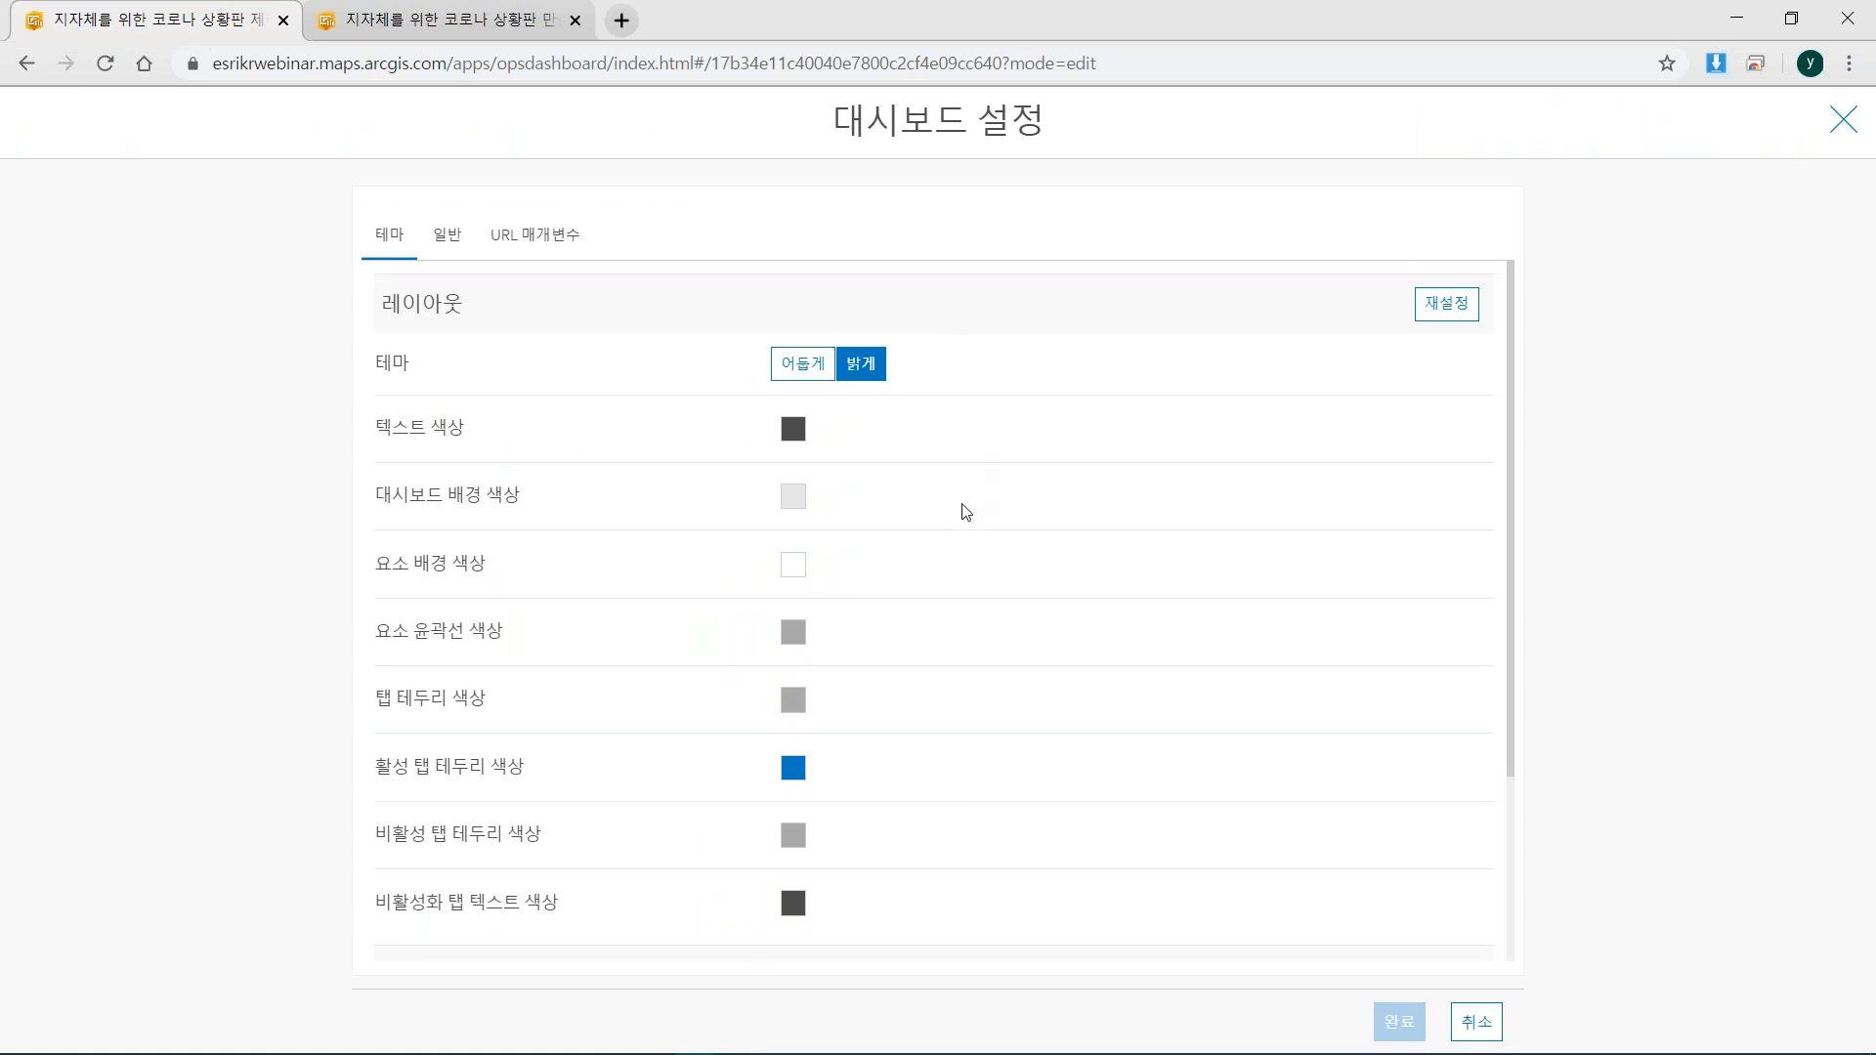
pyautogui.click(819, 380)
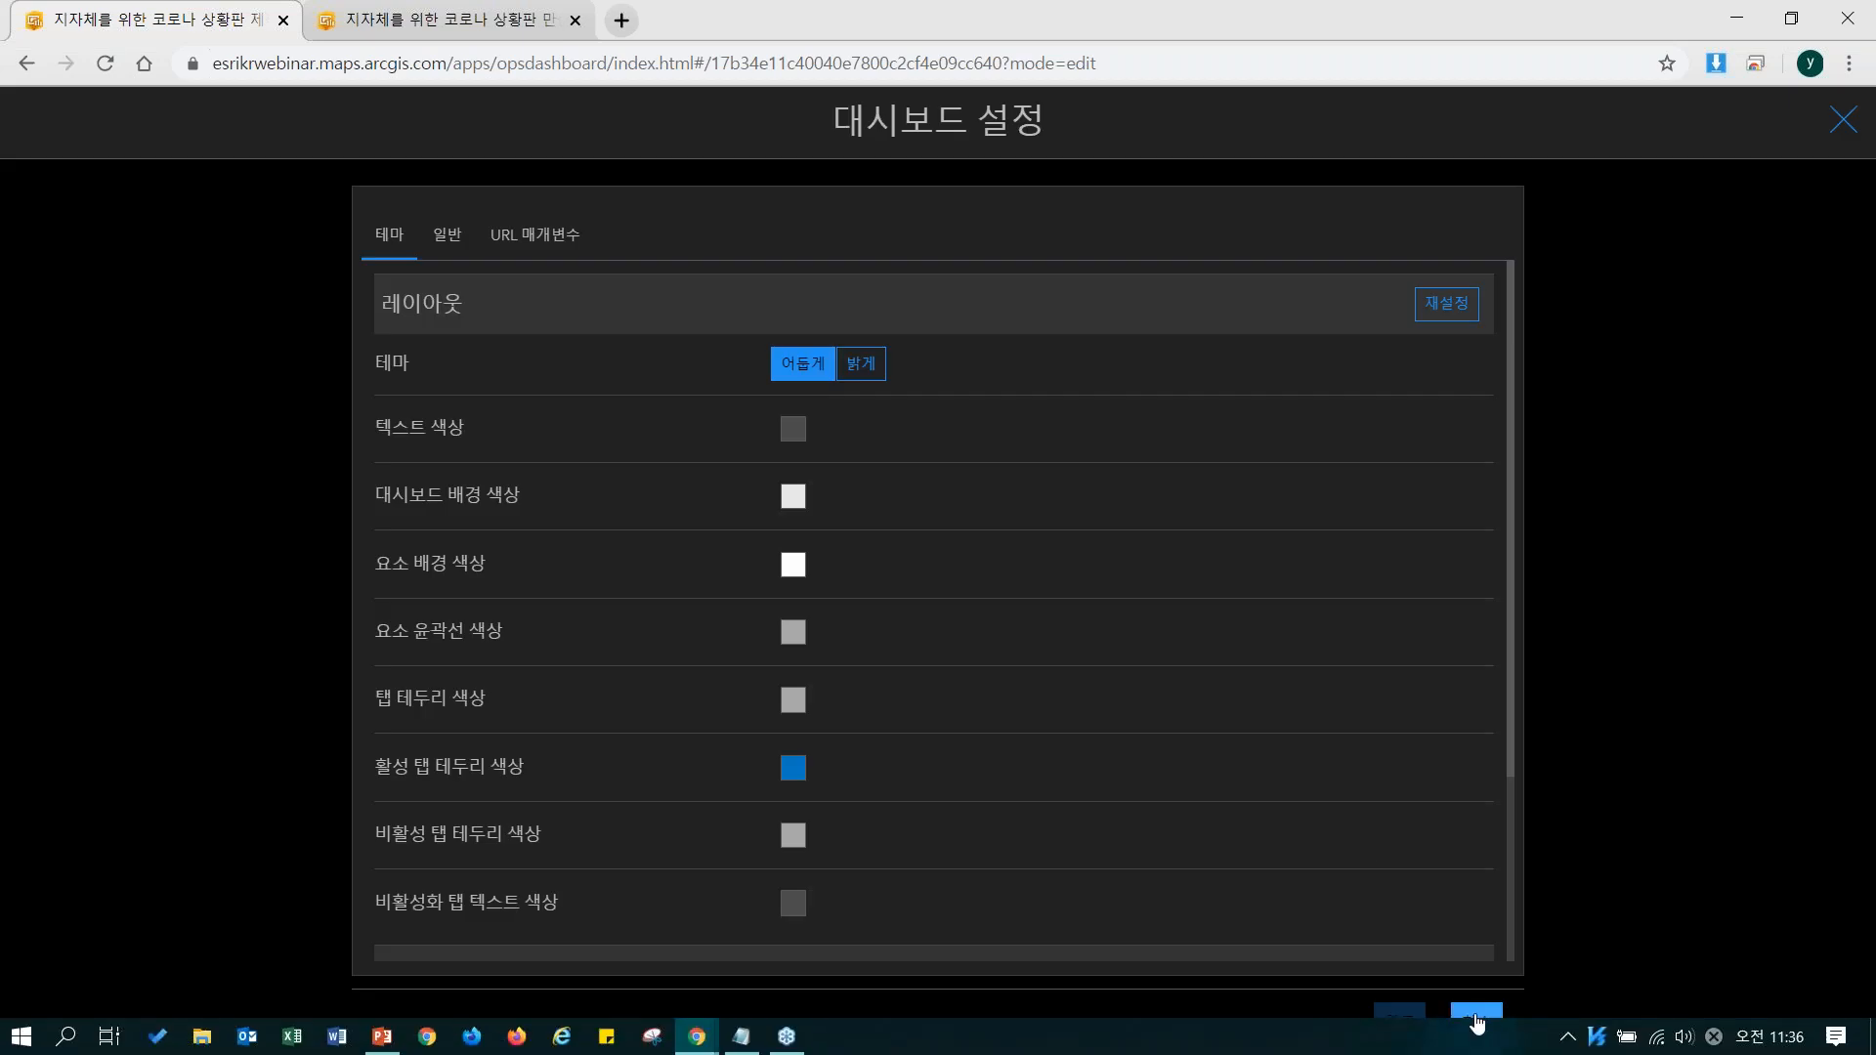
pyautogui.click(1475, 1017)
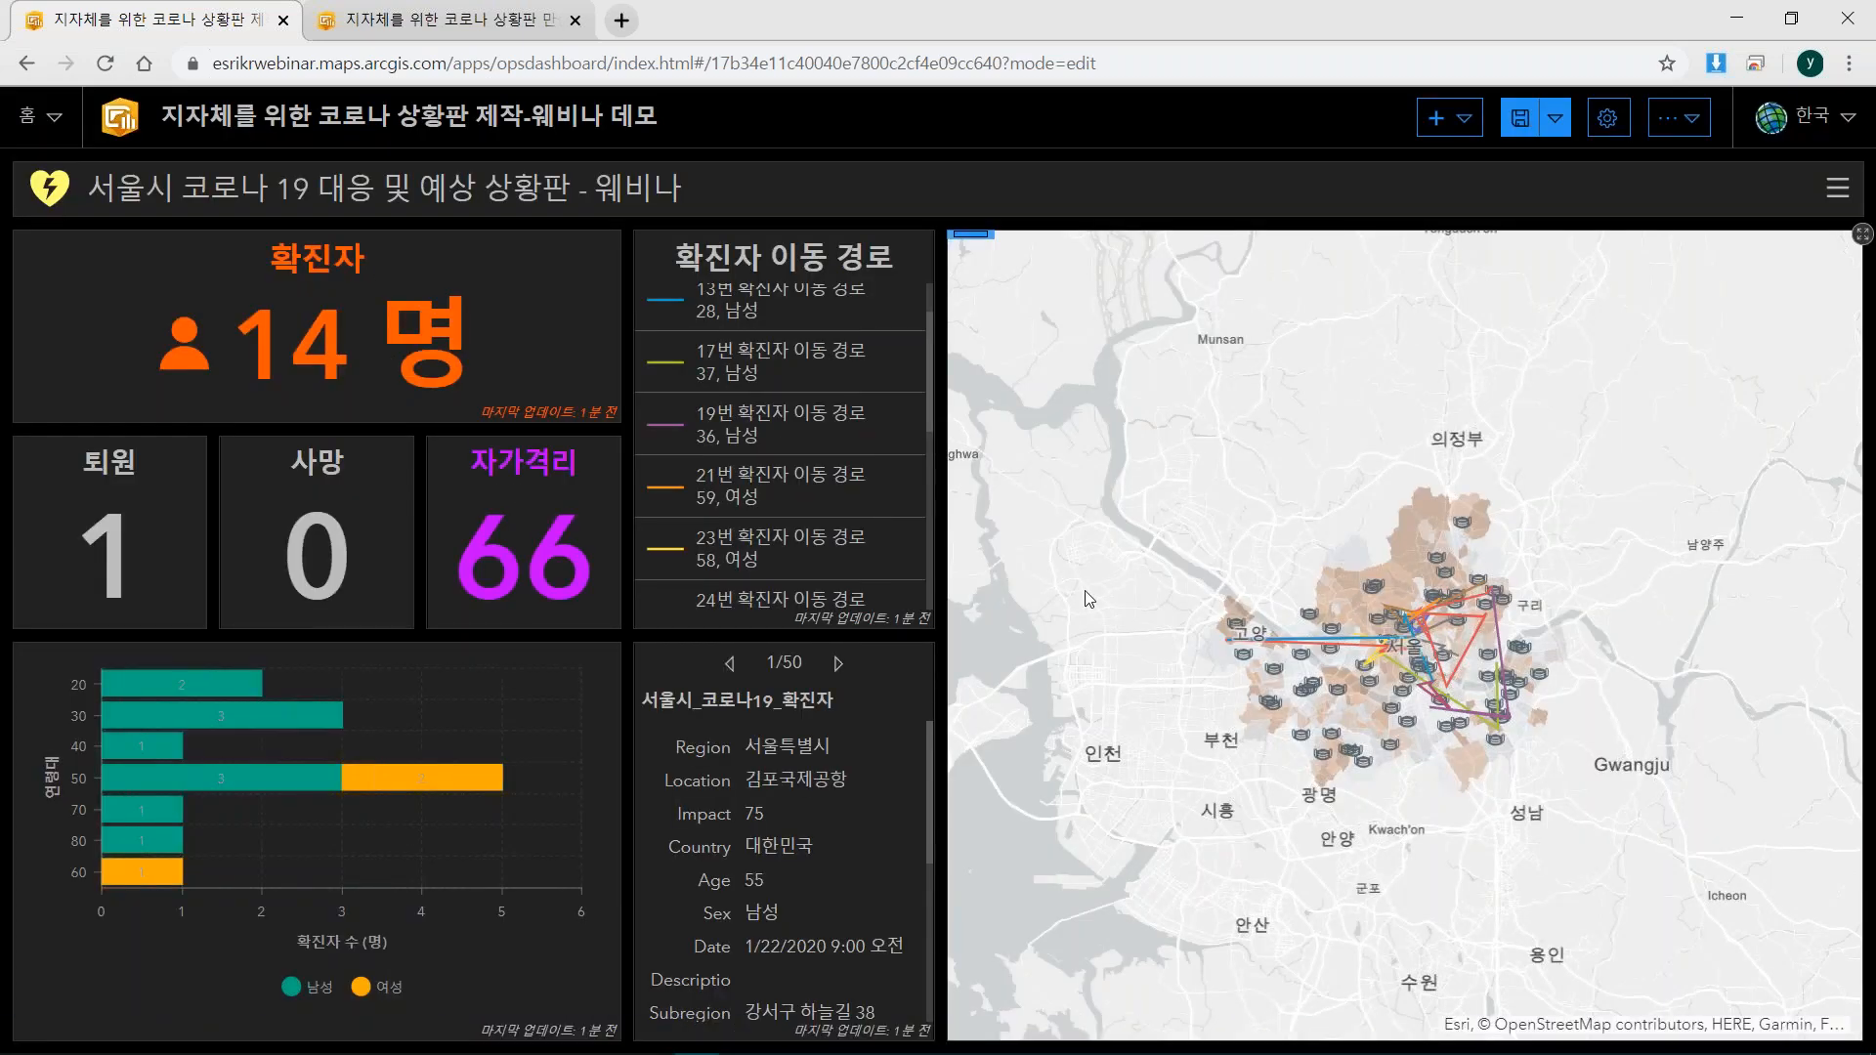
pyautogui.scroll(2, 1208, 610)
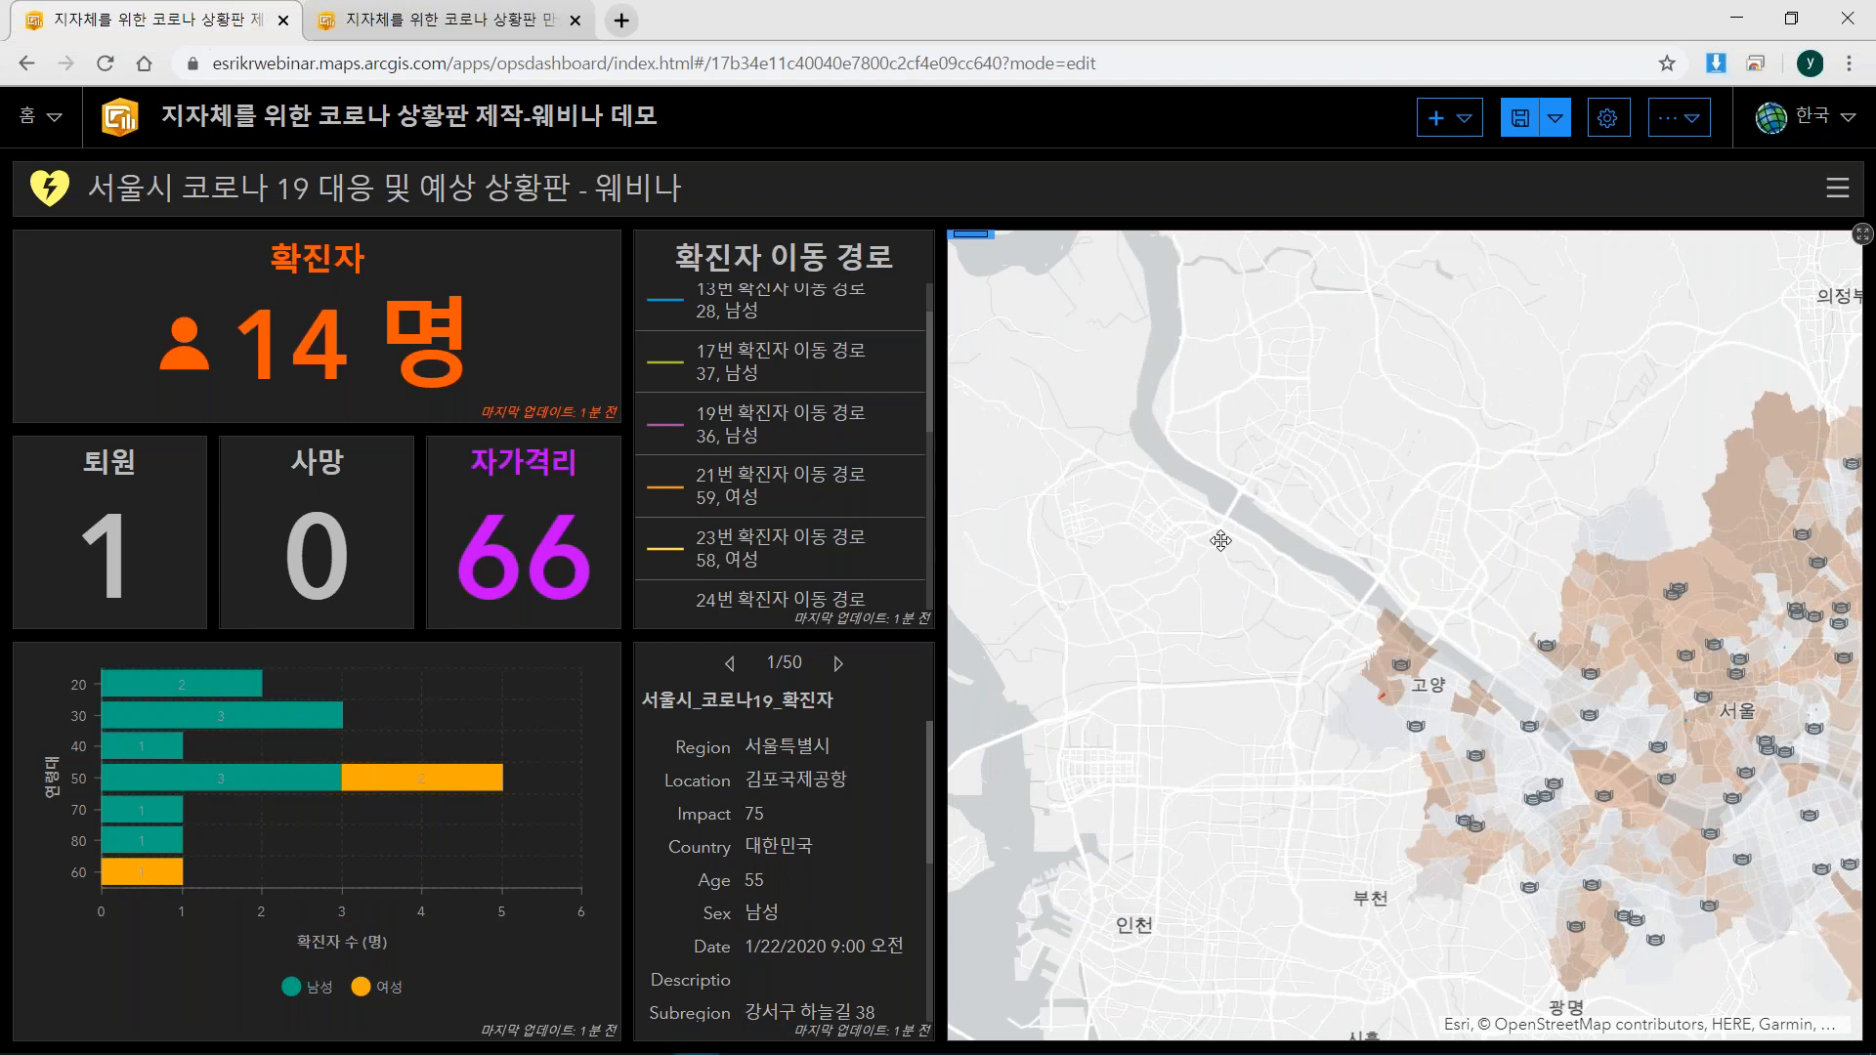
pyautogui.moveTo(1212, 590); pyautogui.dragTo(899, 519)
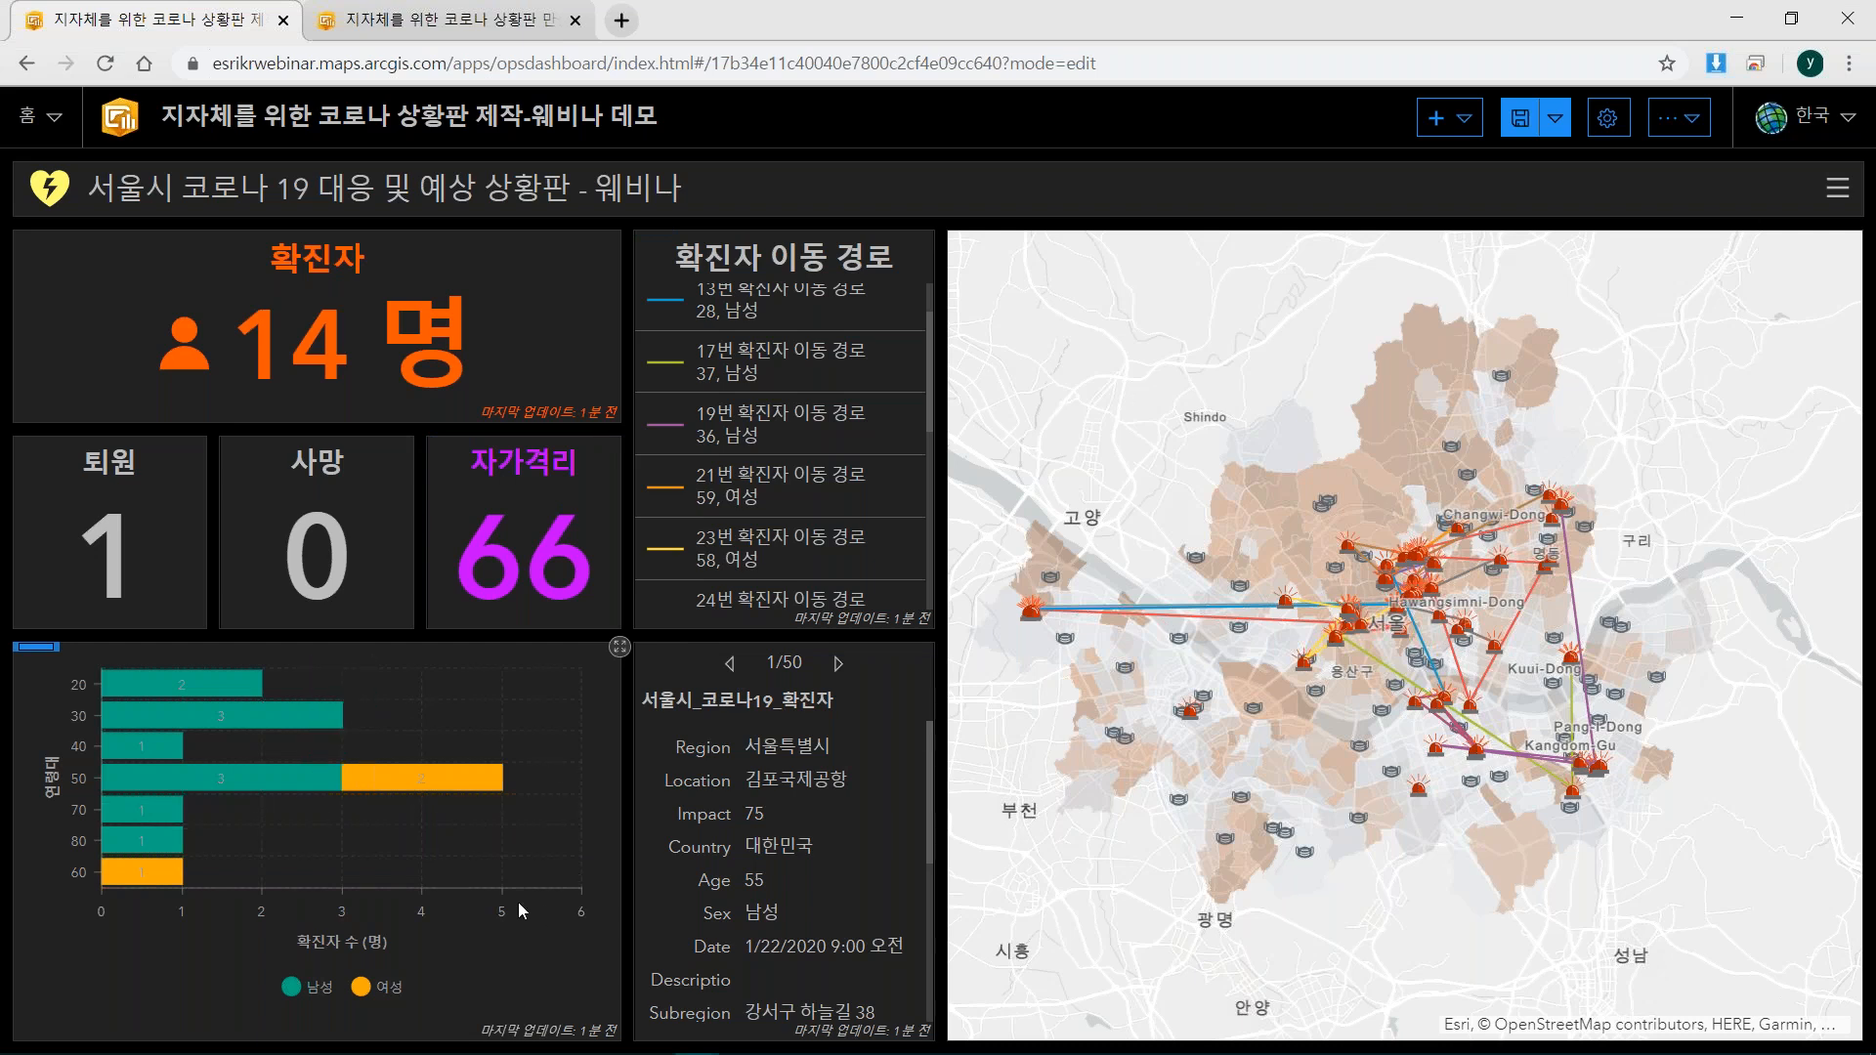
# Enlarge the confirmed-case route list downward over the case details, and test it on the routes of cases 24 and 23.
pyautogui.moveTo(736, 639); pyautogui.dragTo(743, 744)
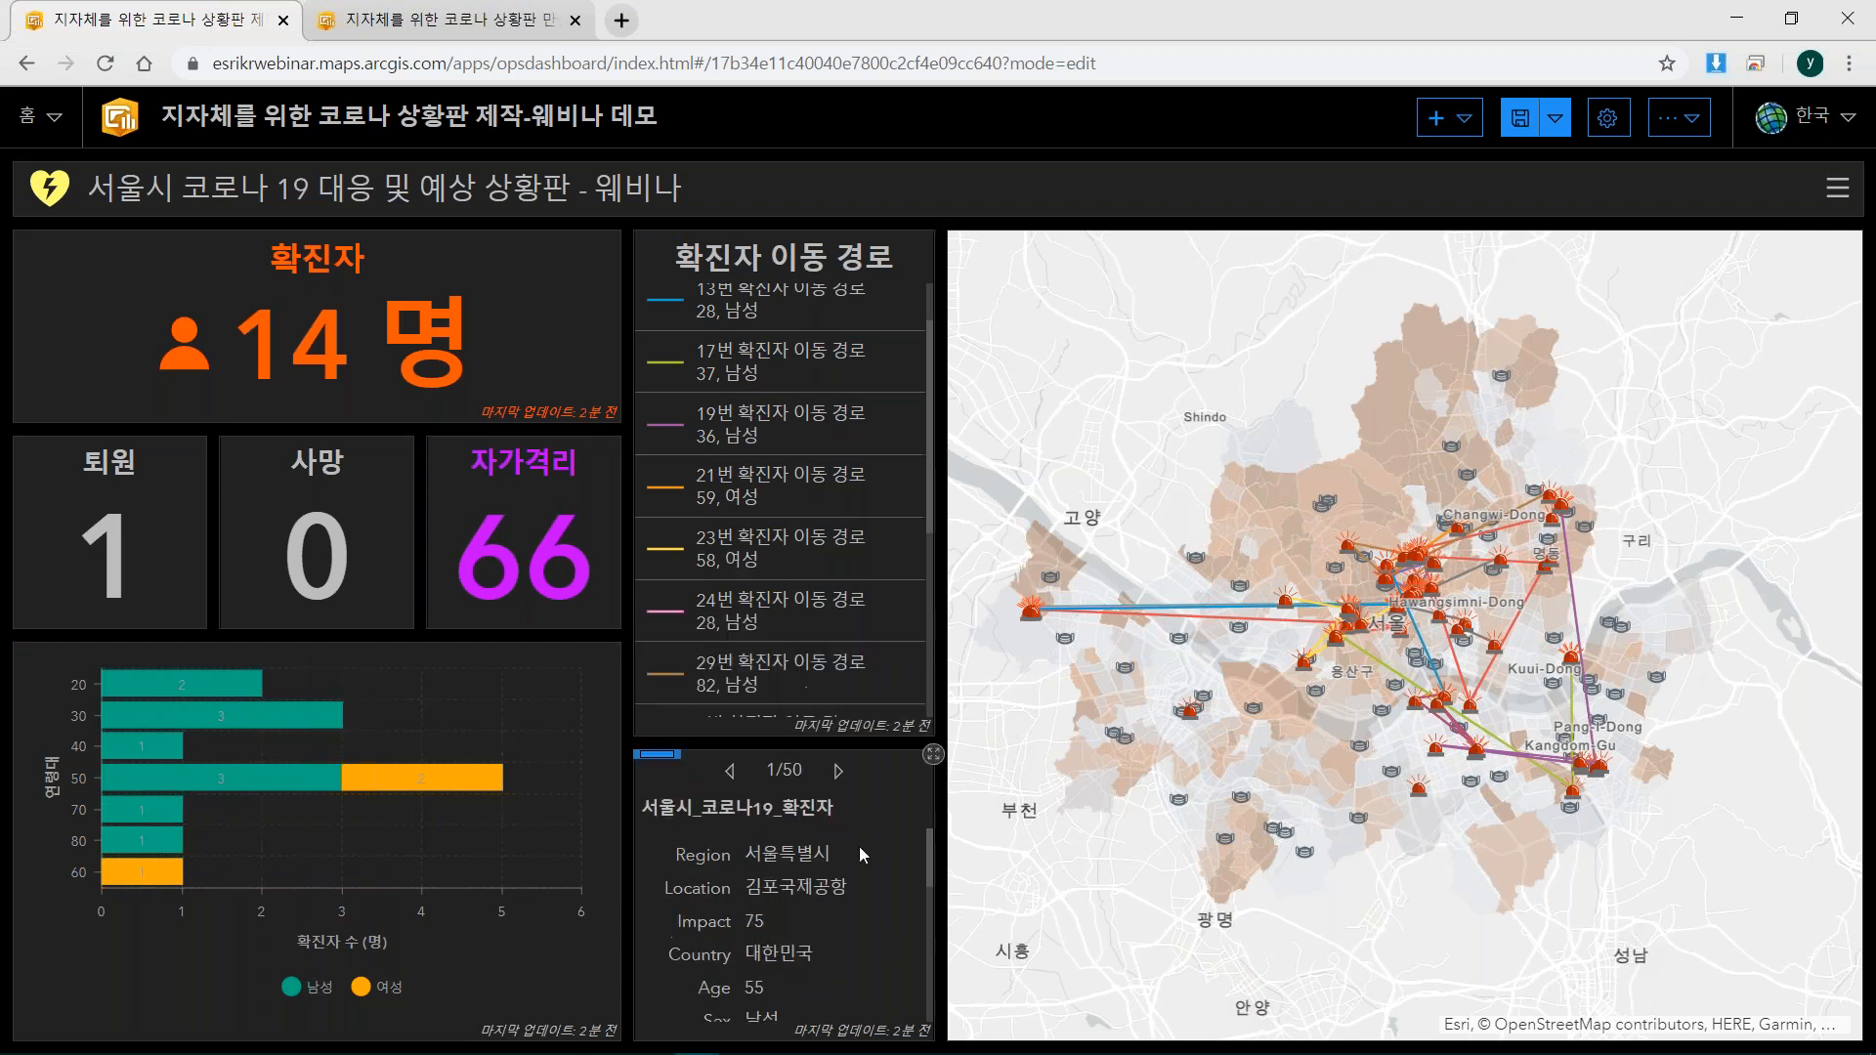
pyautogui.click(255, 782)
pyautogui.click(305, 782)
pyautogui.click(735, 599)
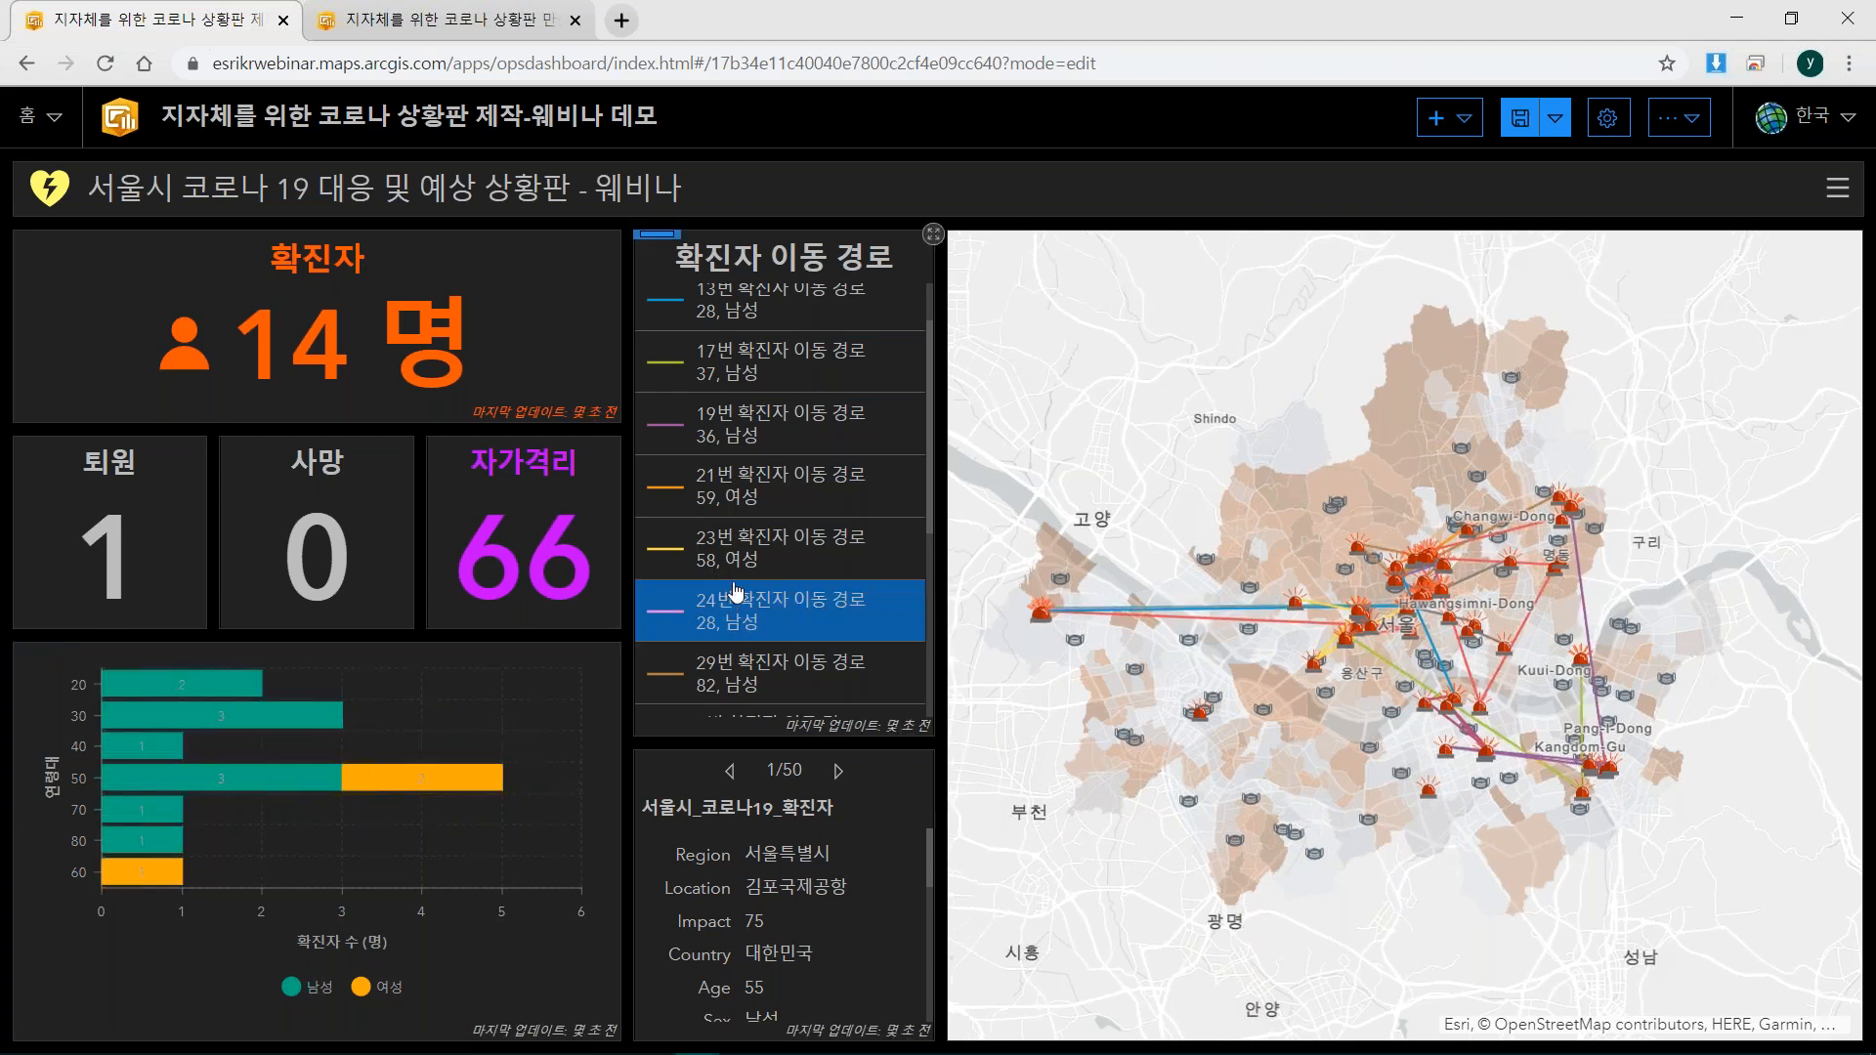
pyautogui.click(745, 535)
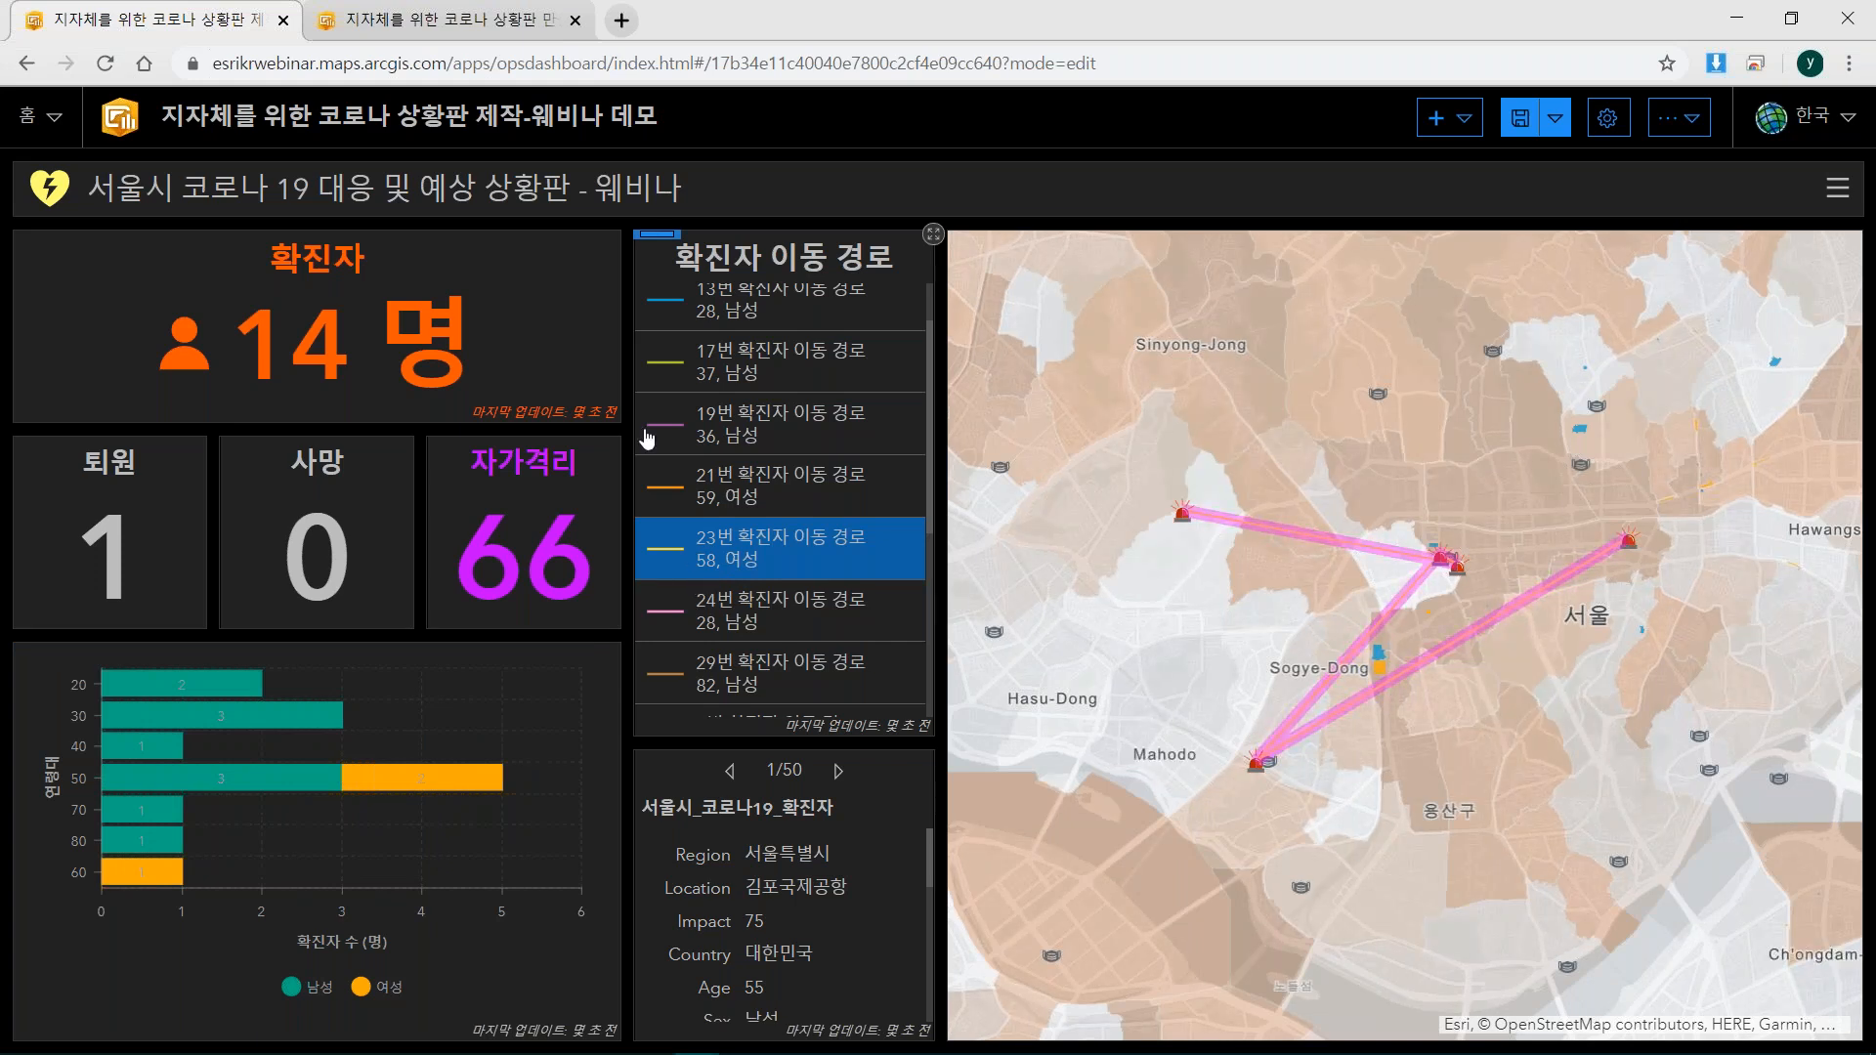
# Switch to the finished demo dashboard and locate the 국제선청사 building on its map from the building disinfection list.
pyautogui.hotkey('ctrl', 'Tab')
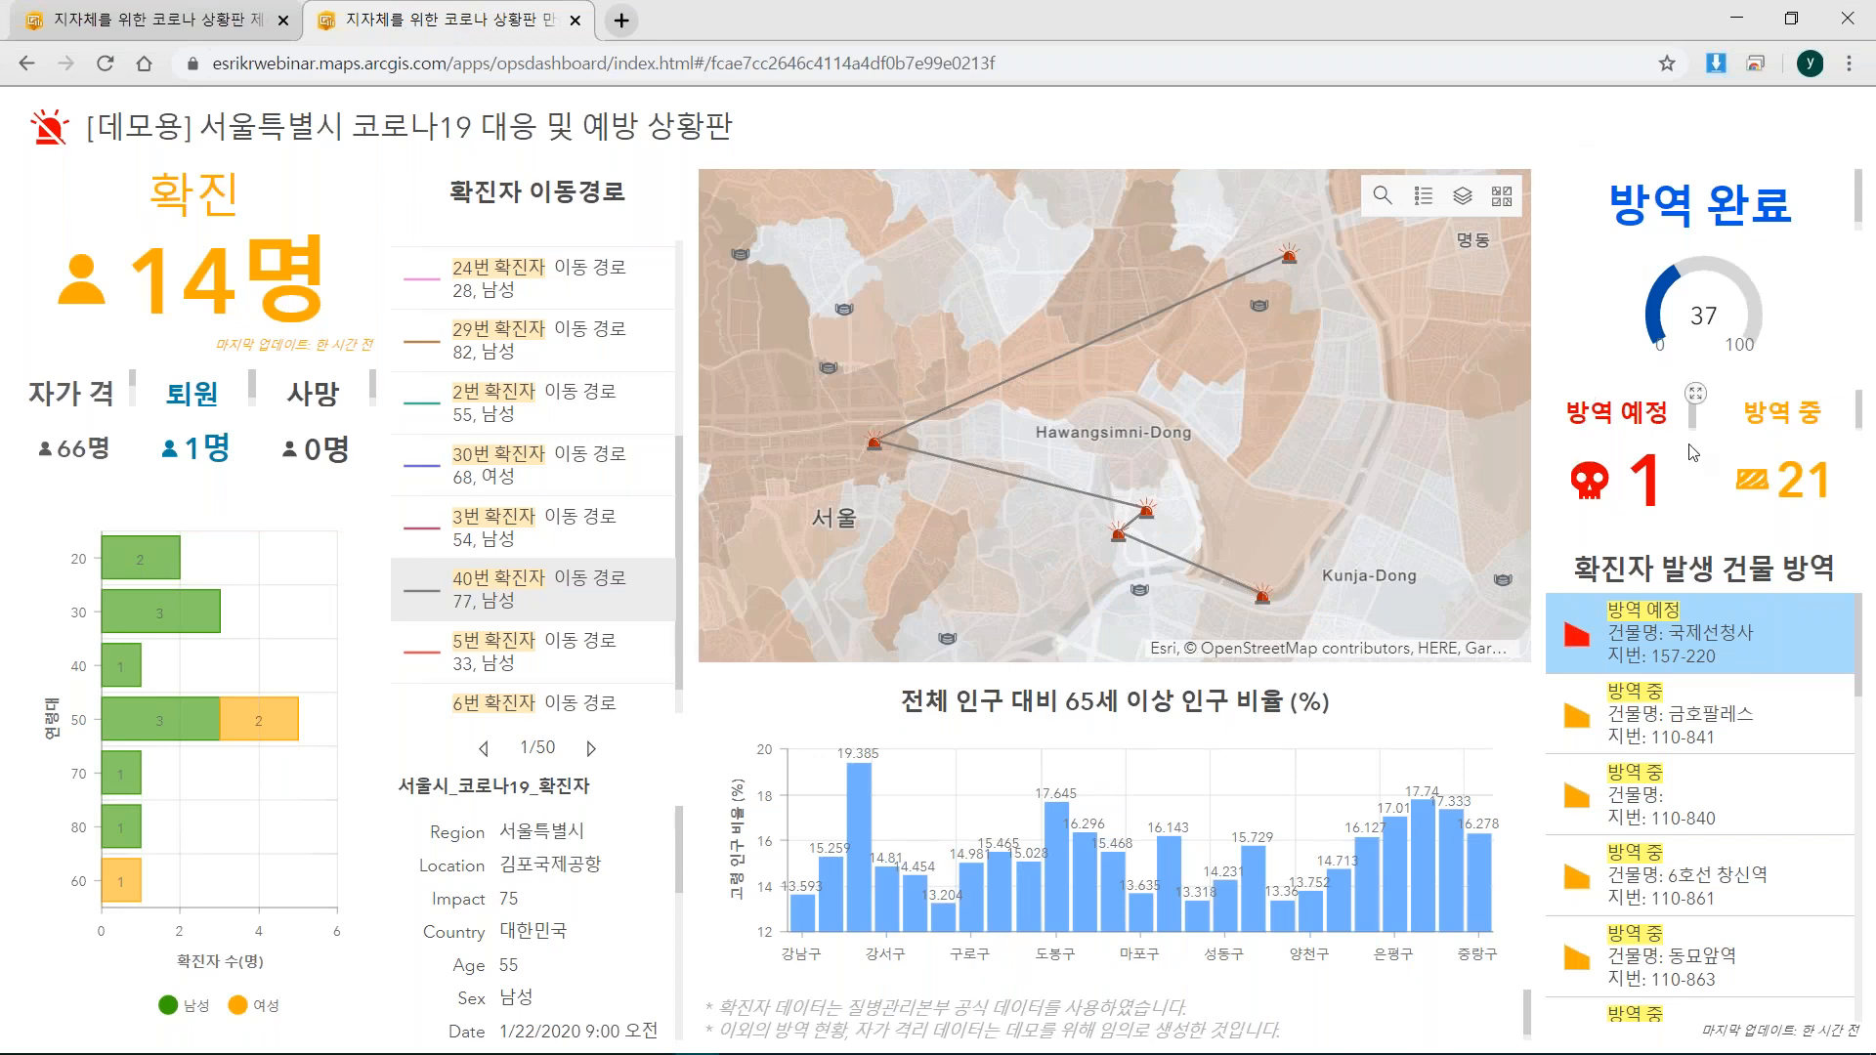
pyautogui.click(1729, 640)
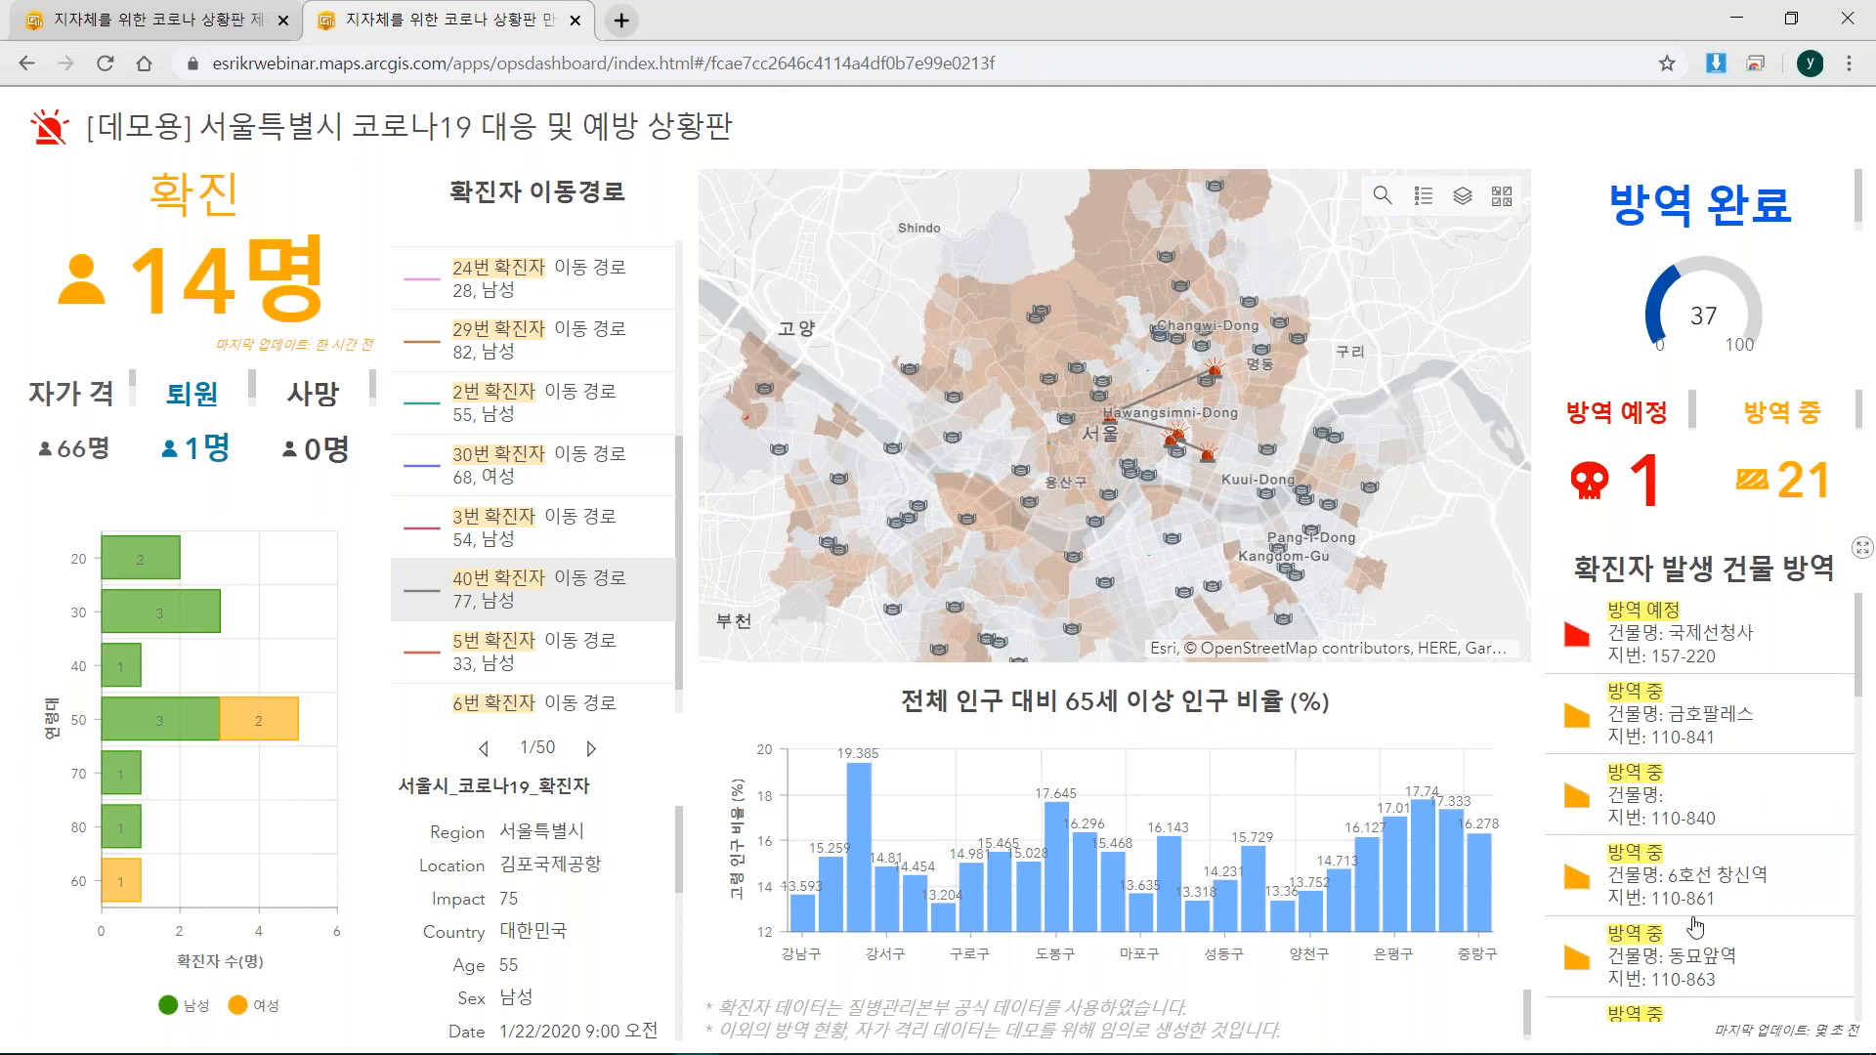
pyautogui.click(1680, 652)
pyautogui.moveTo(1686, 635); pyautogui.dragTo(1653, 655)
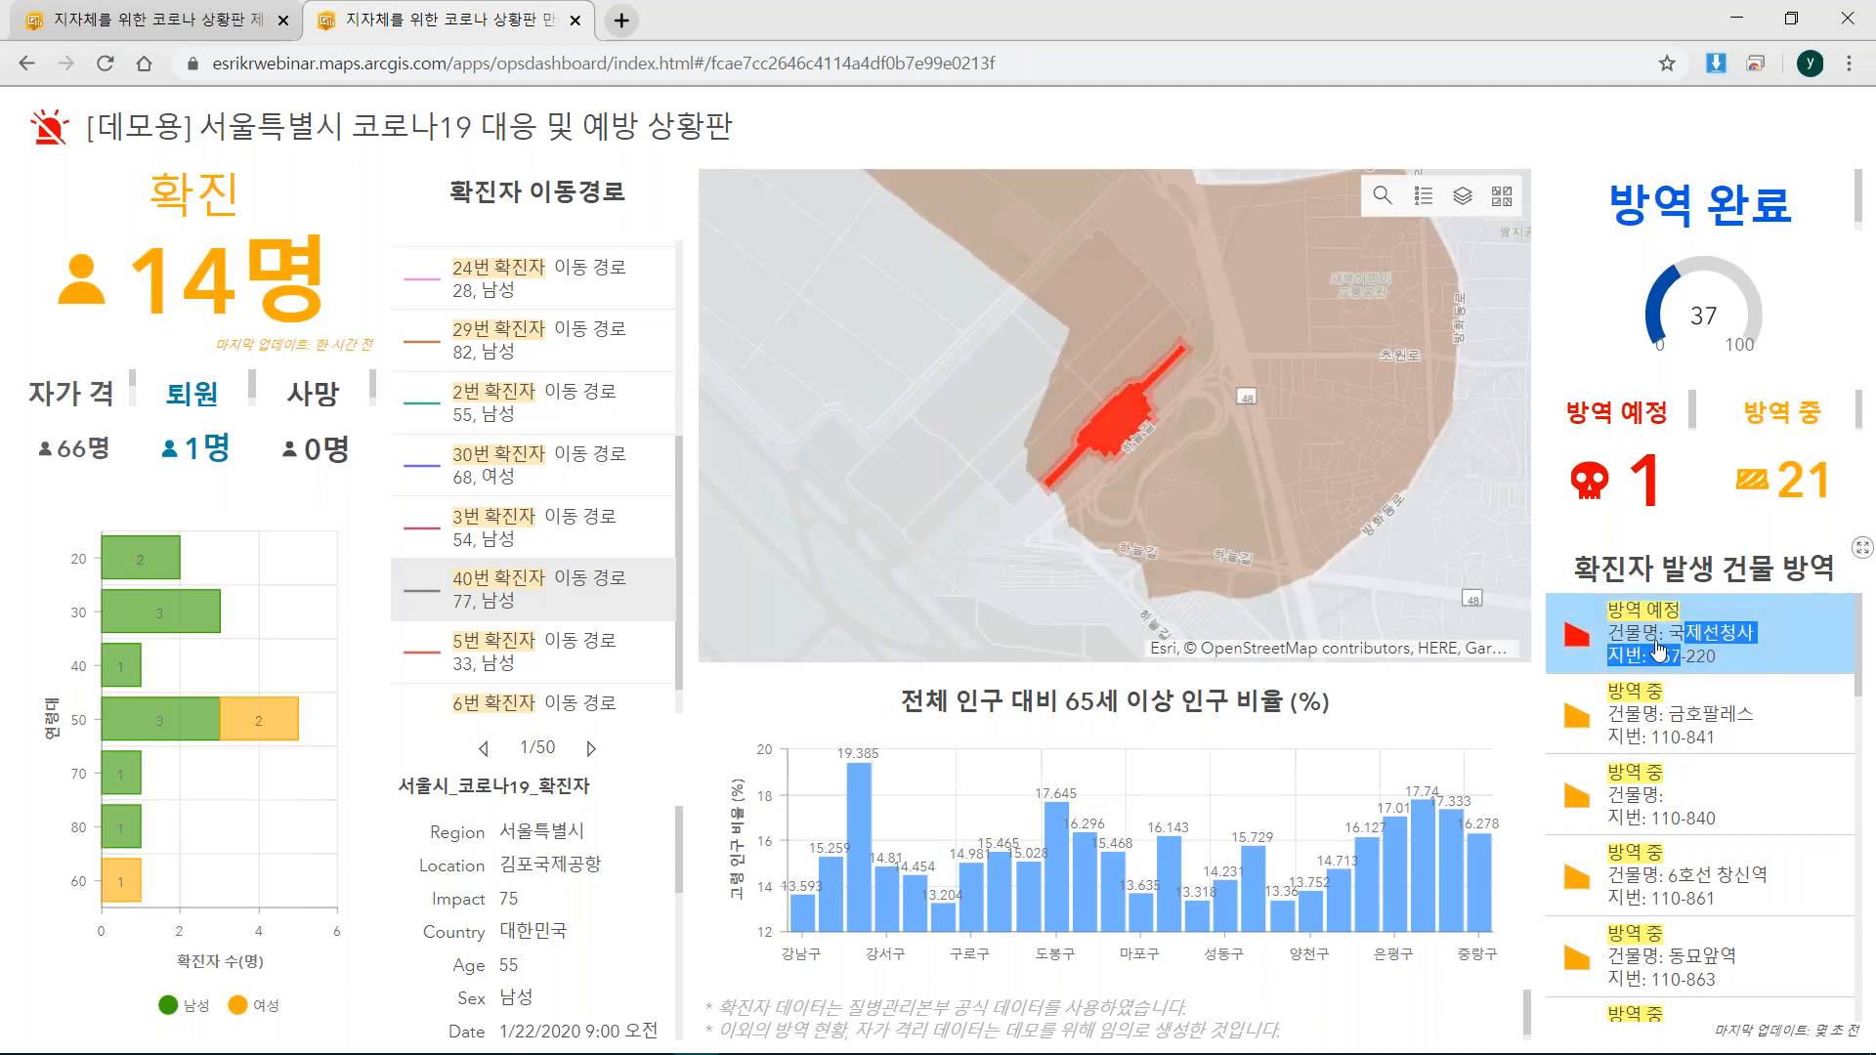
pyautogui.click(1814, 661)
pyautogui.click(1814, 660)
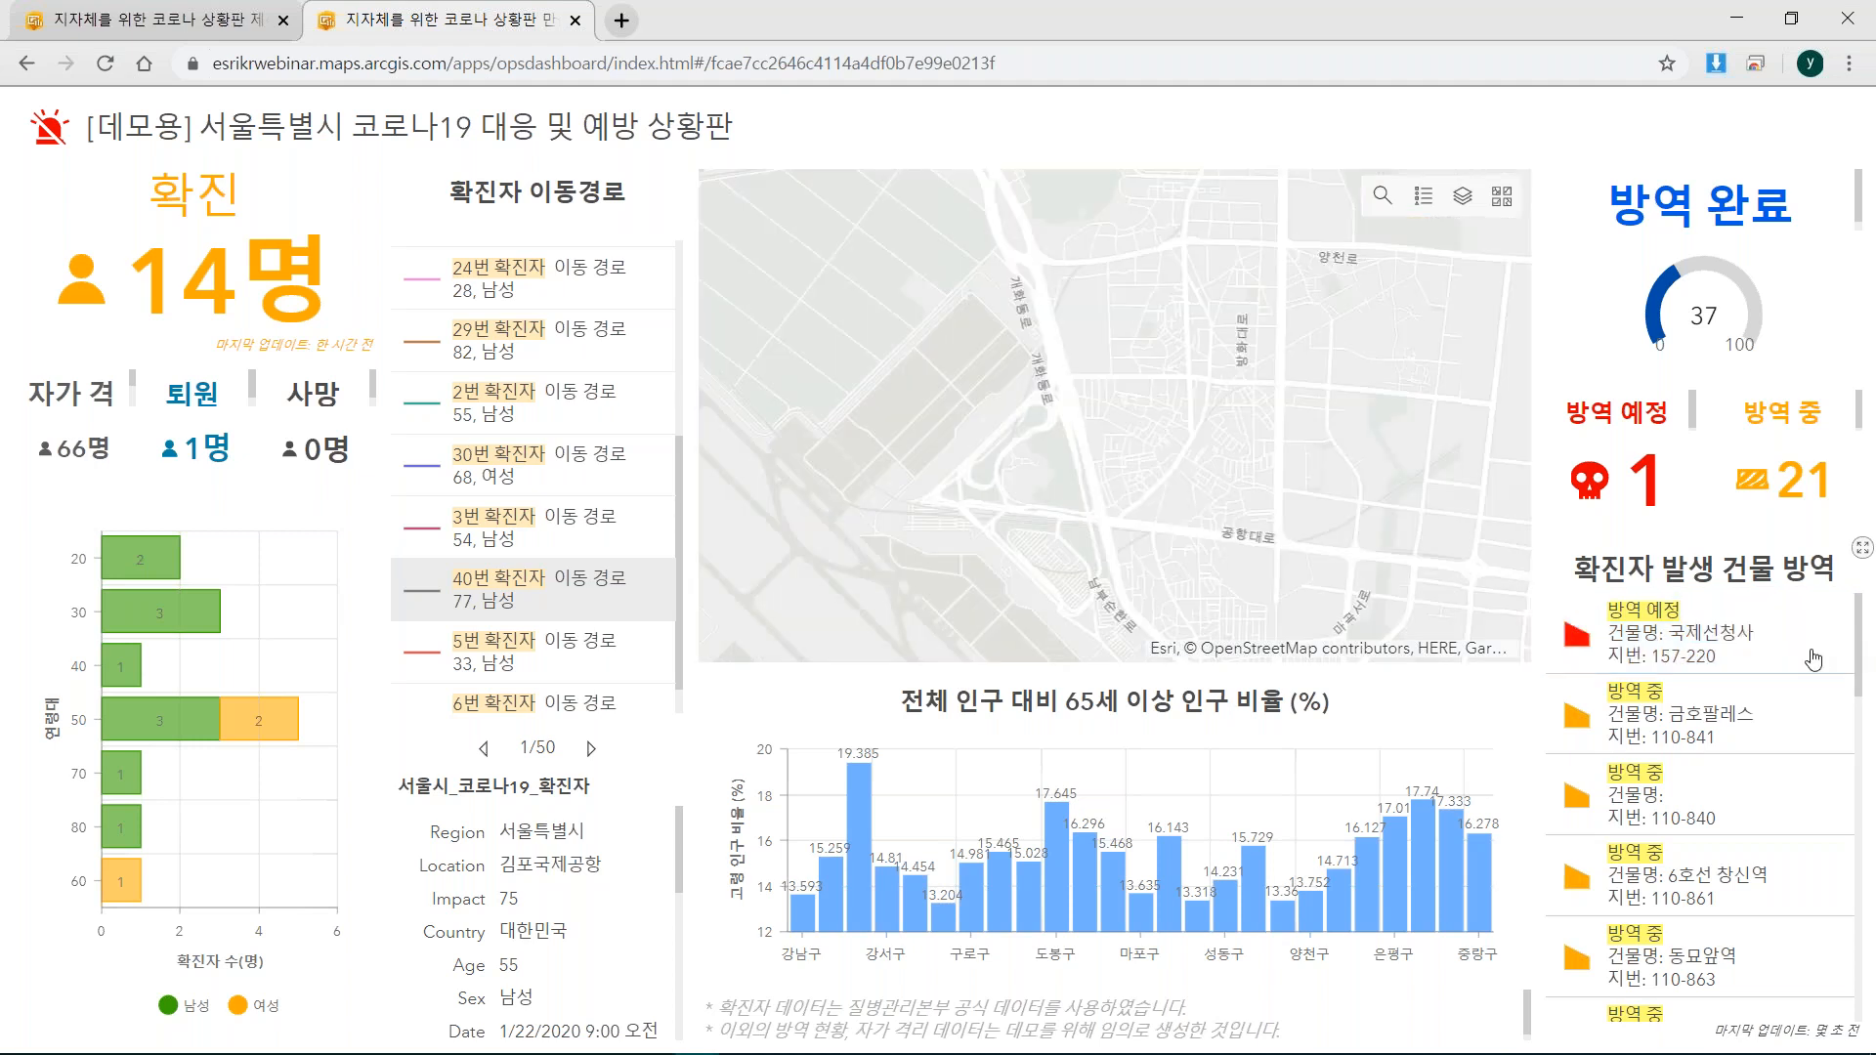
pyautogui.click(1837, 641)
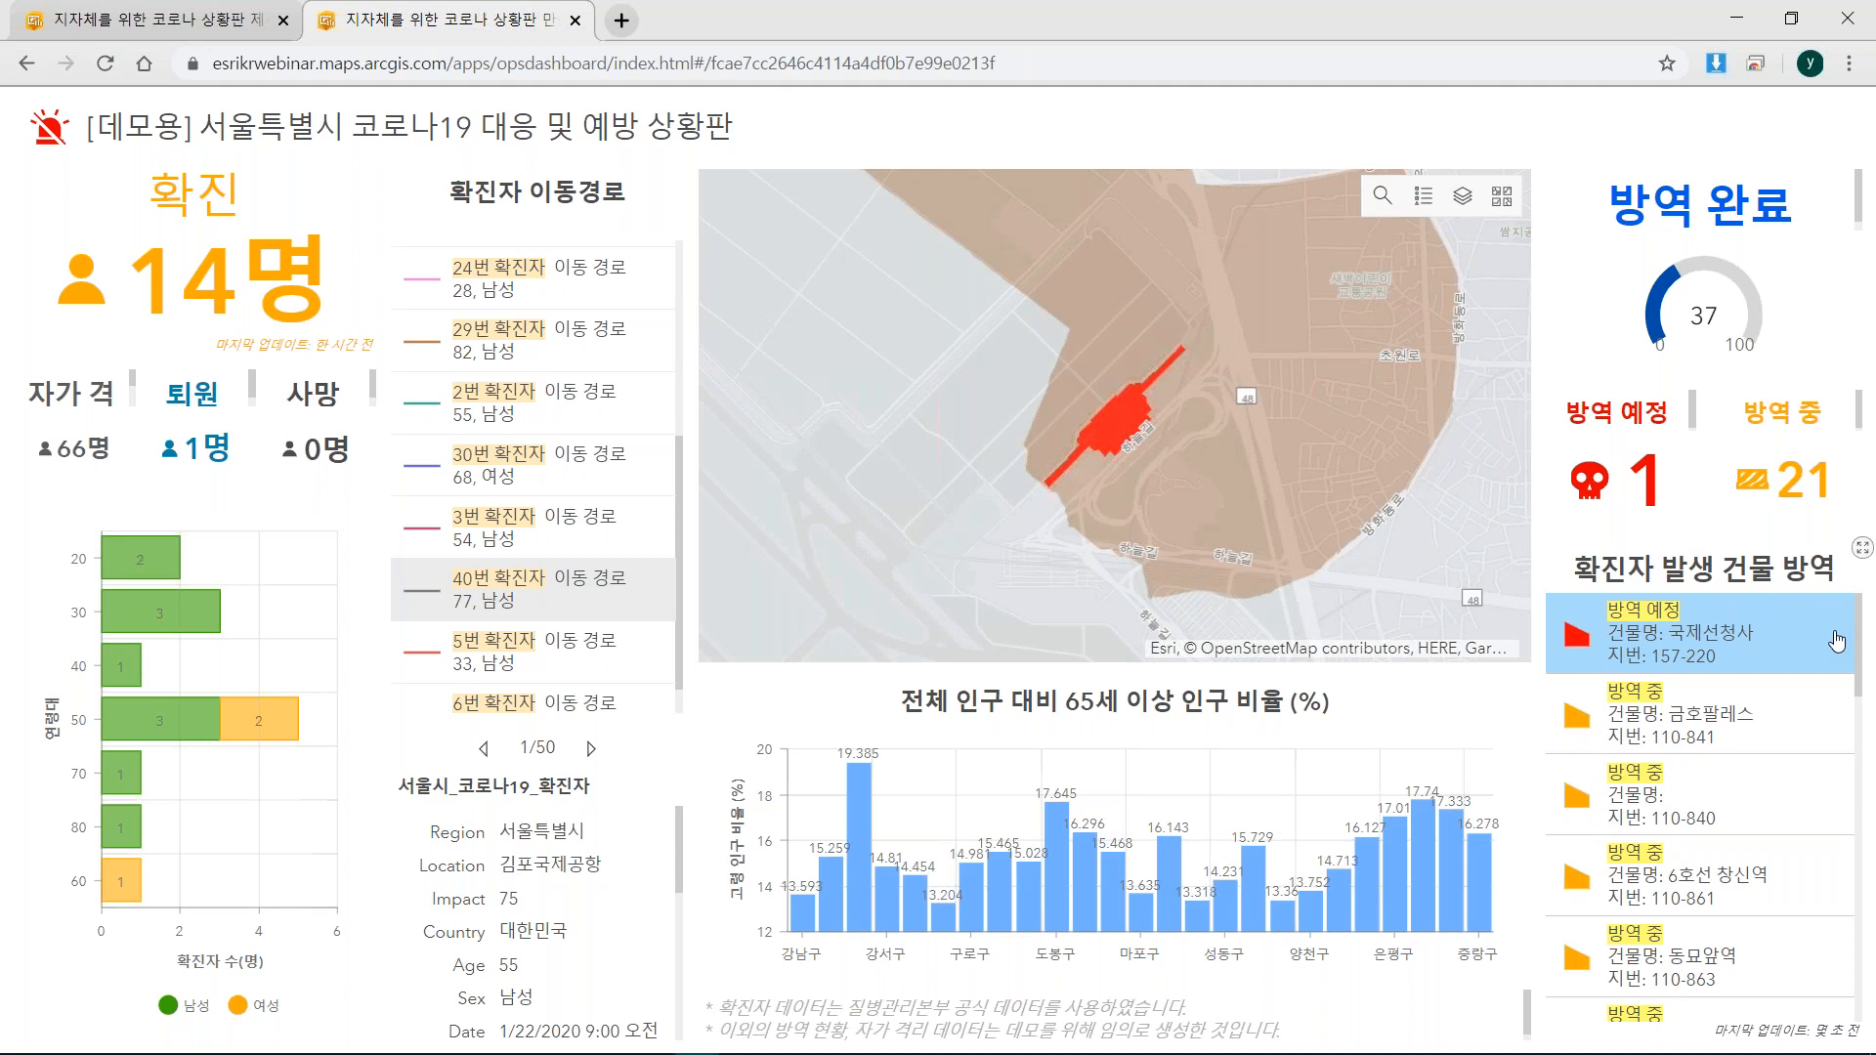
# Locate 금호팔레스 and the unnamed building listed below it on the map, and clear the selection to view all of Seoul.
pyautogui.click(1790, 720)
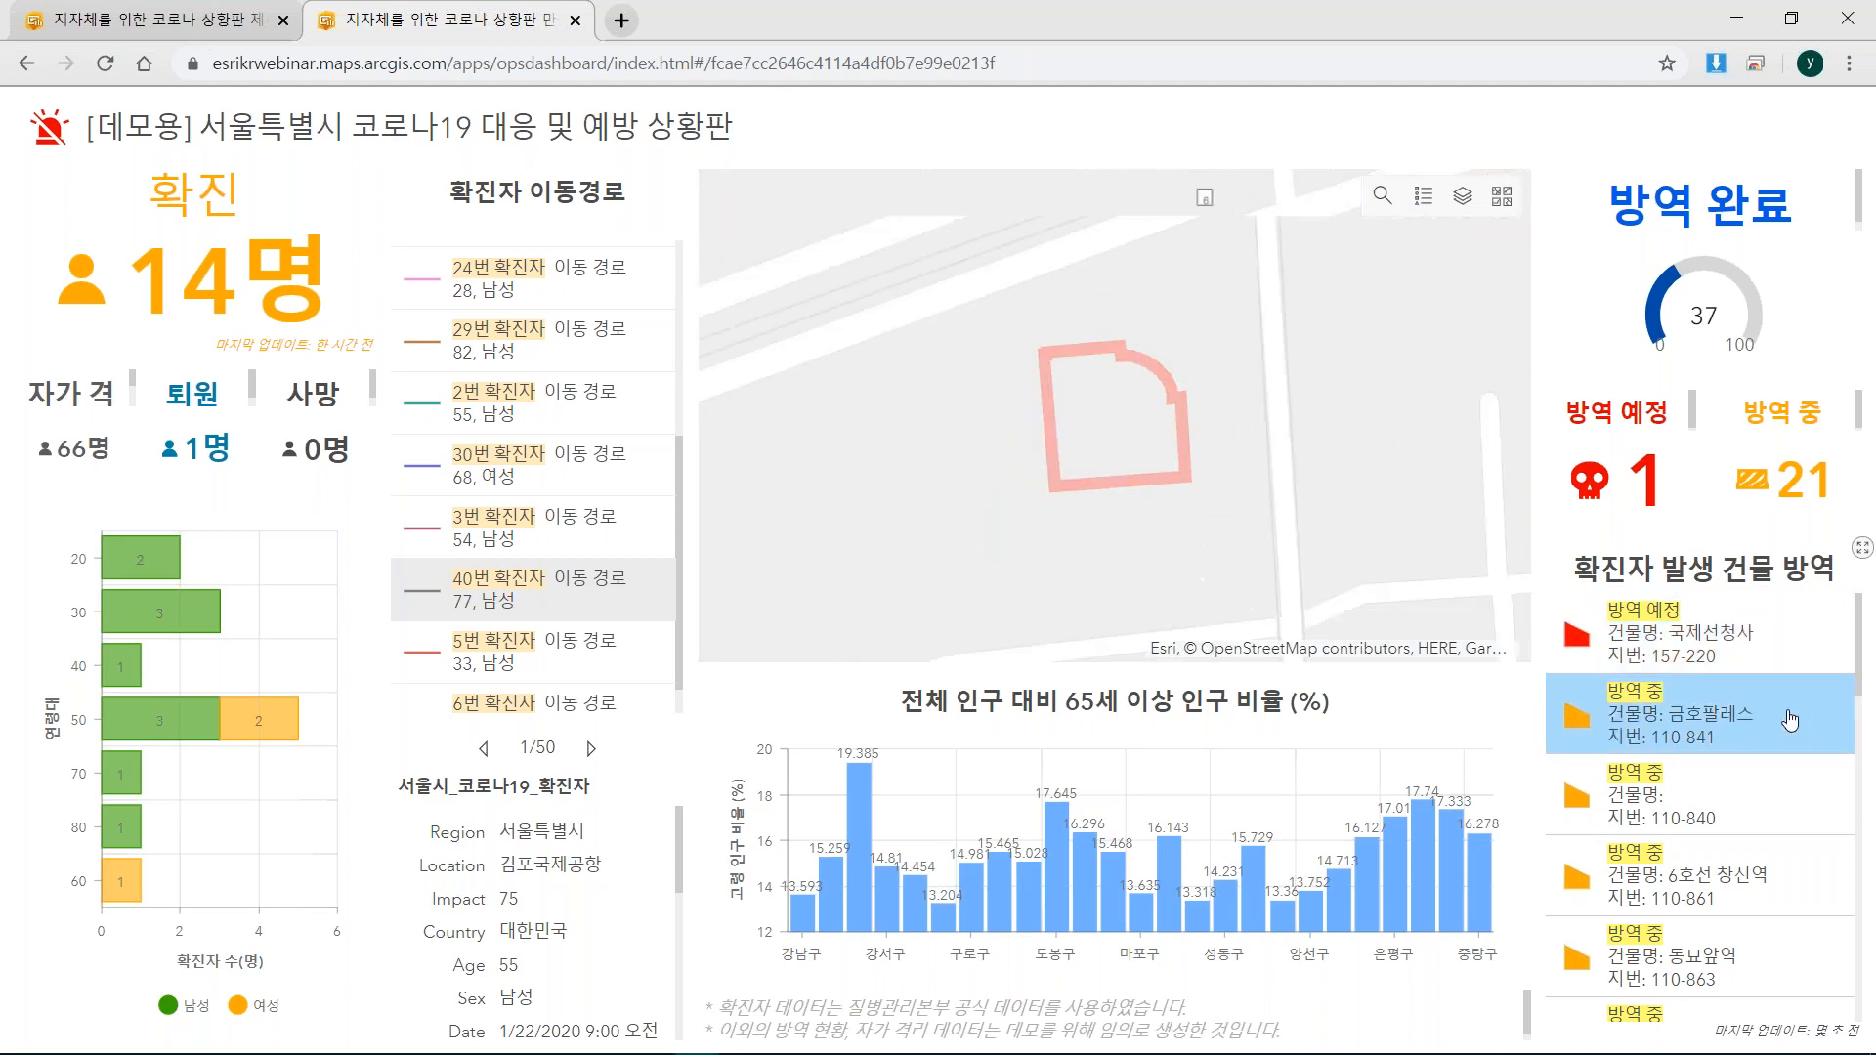
pyautogui.click(1771, 788)
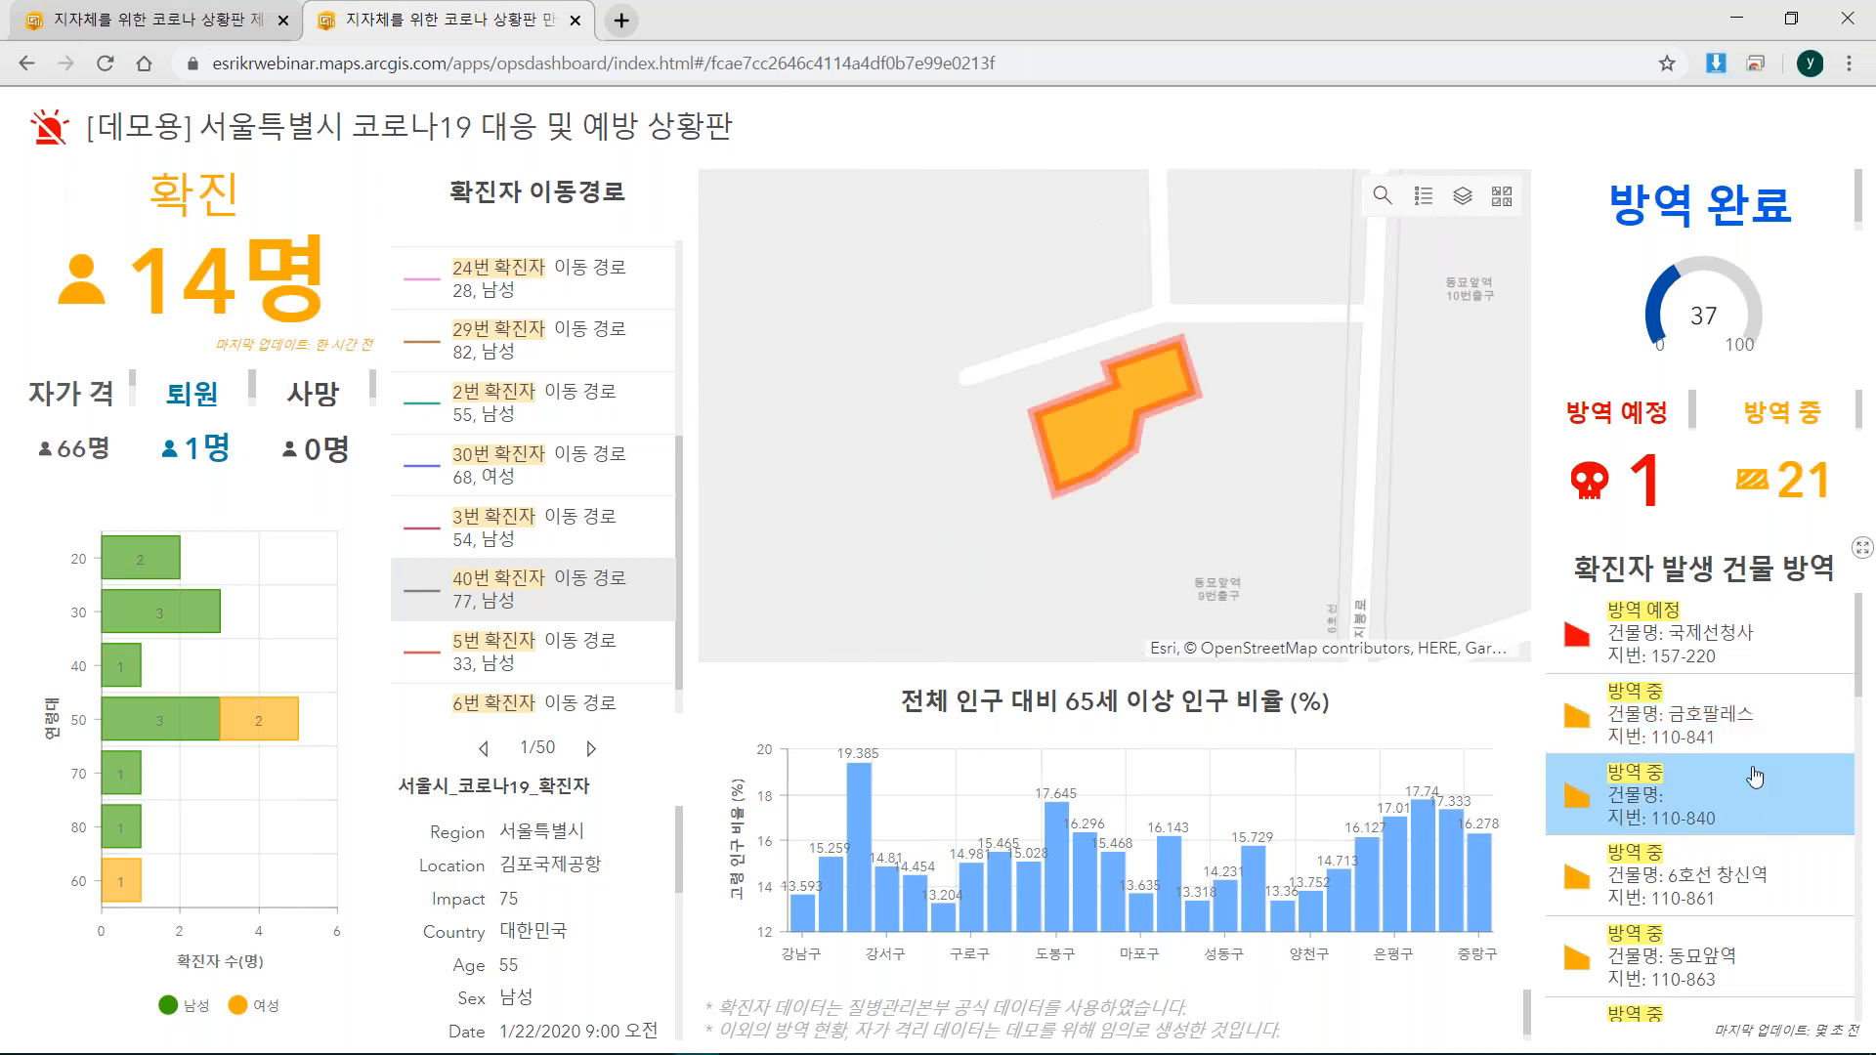
pyautogui.click(1743, 779)
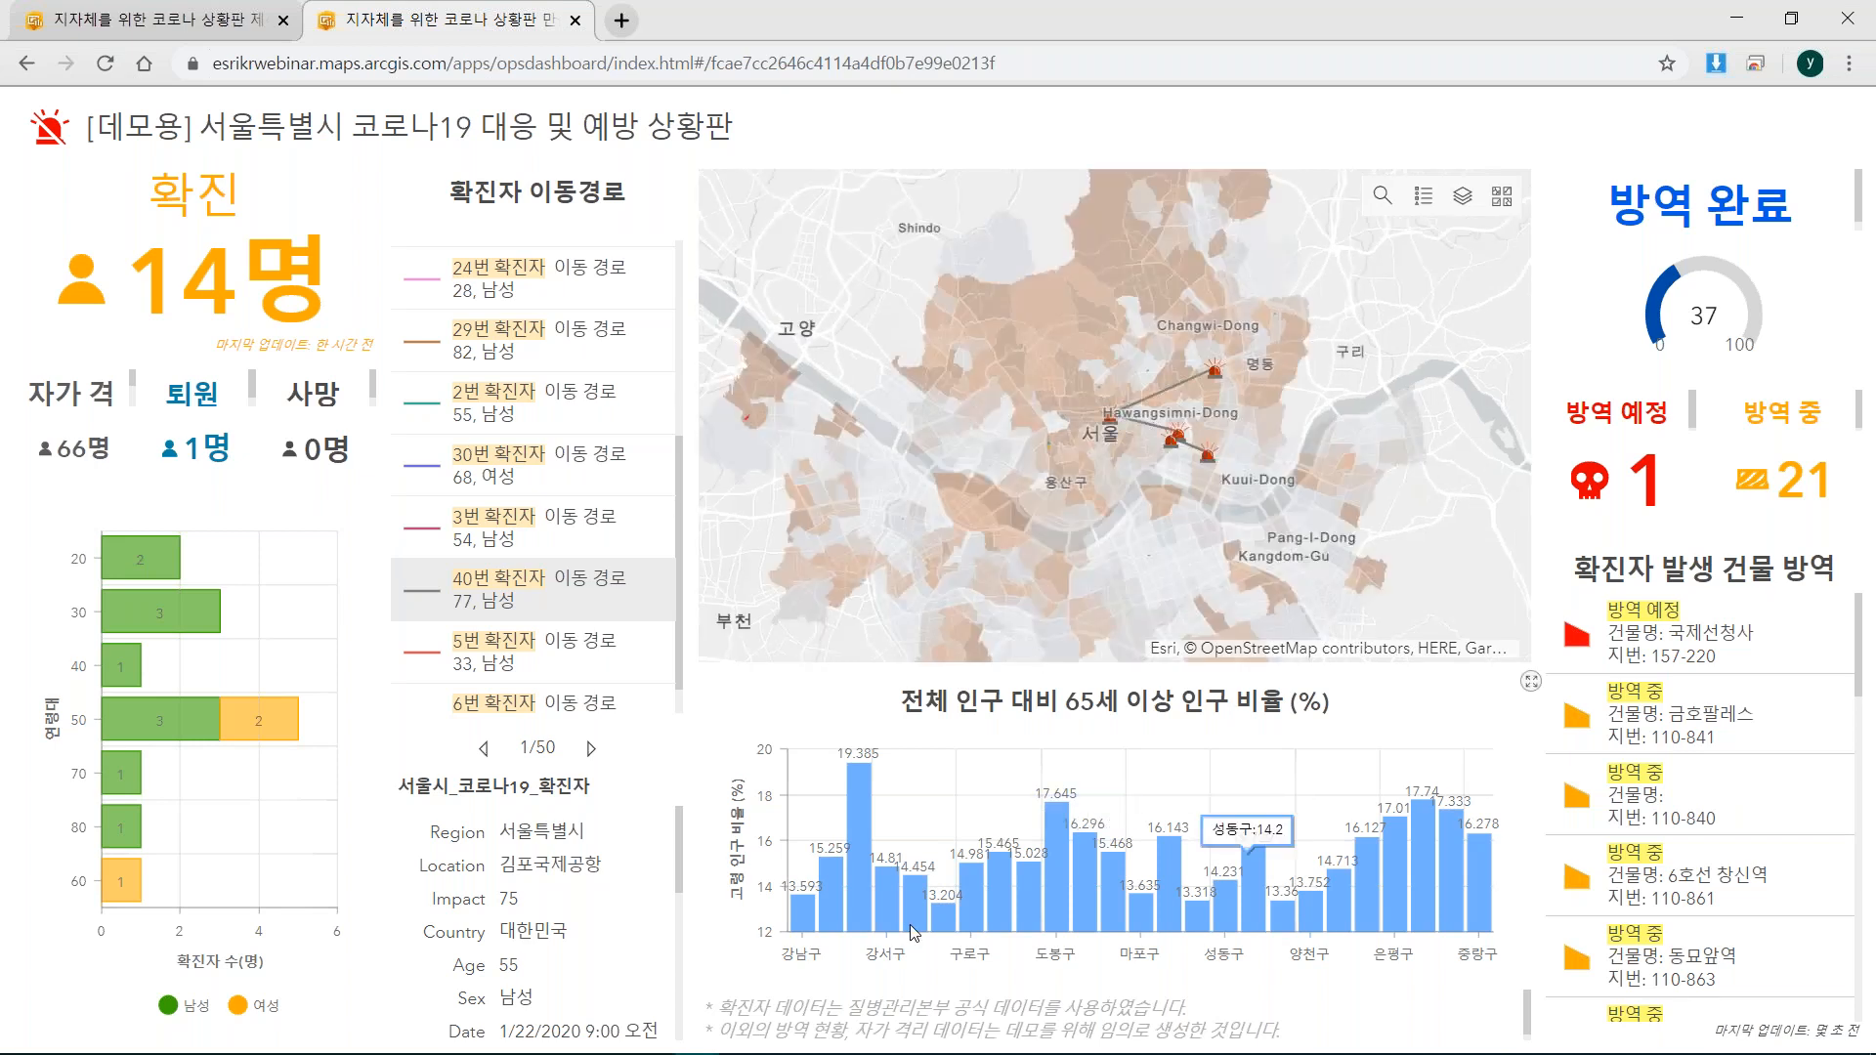
pyautogui.moveTo(1064, 371); pyautogui.dragTo(1170, 339)
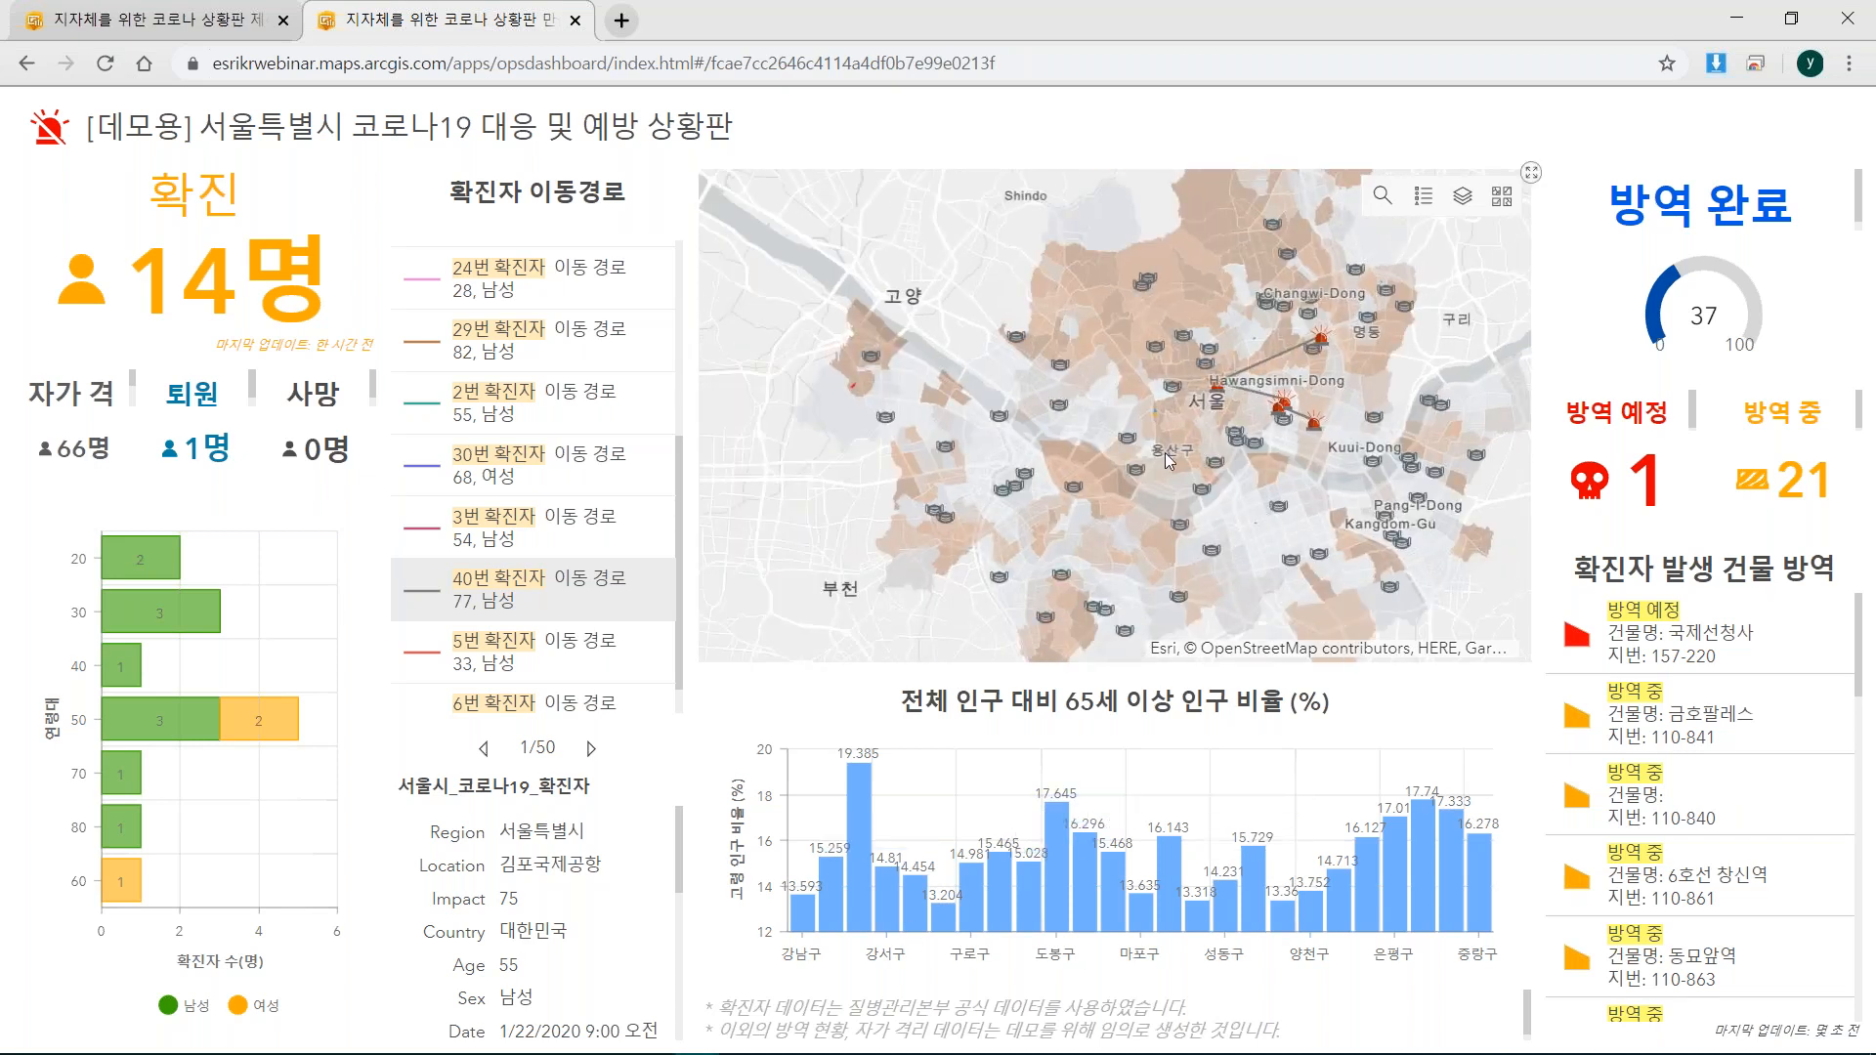
pyautogui.moveTo(1167, 457); pyautogui.dragTo(1142, 432)
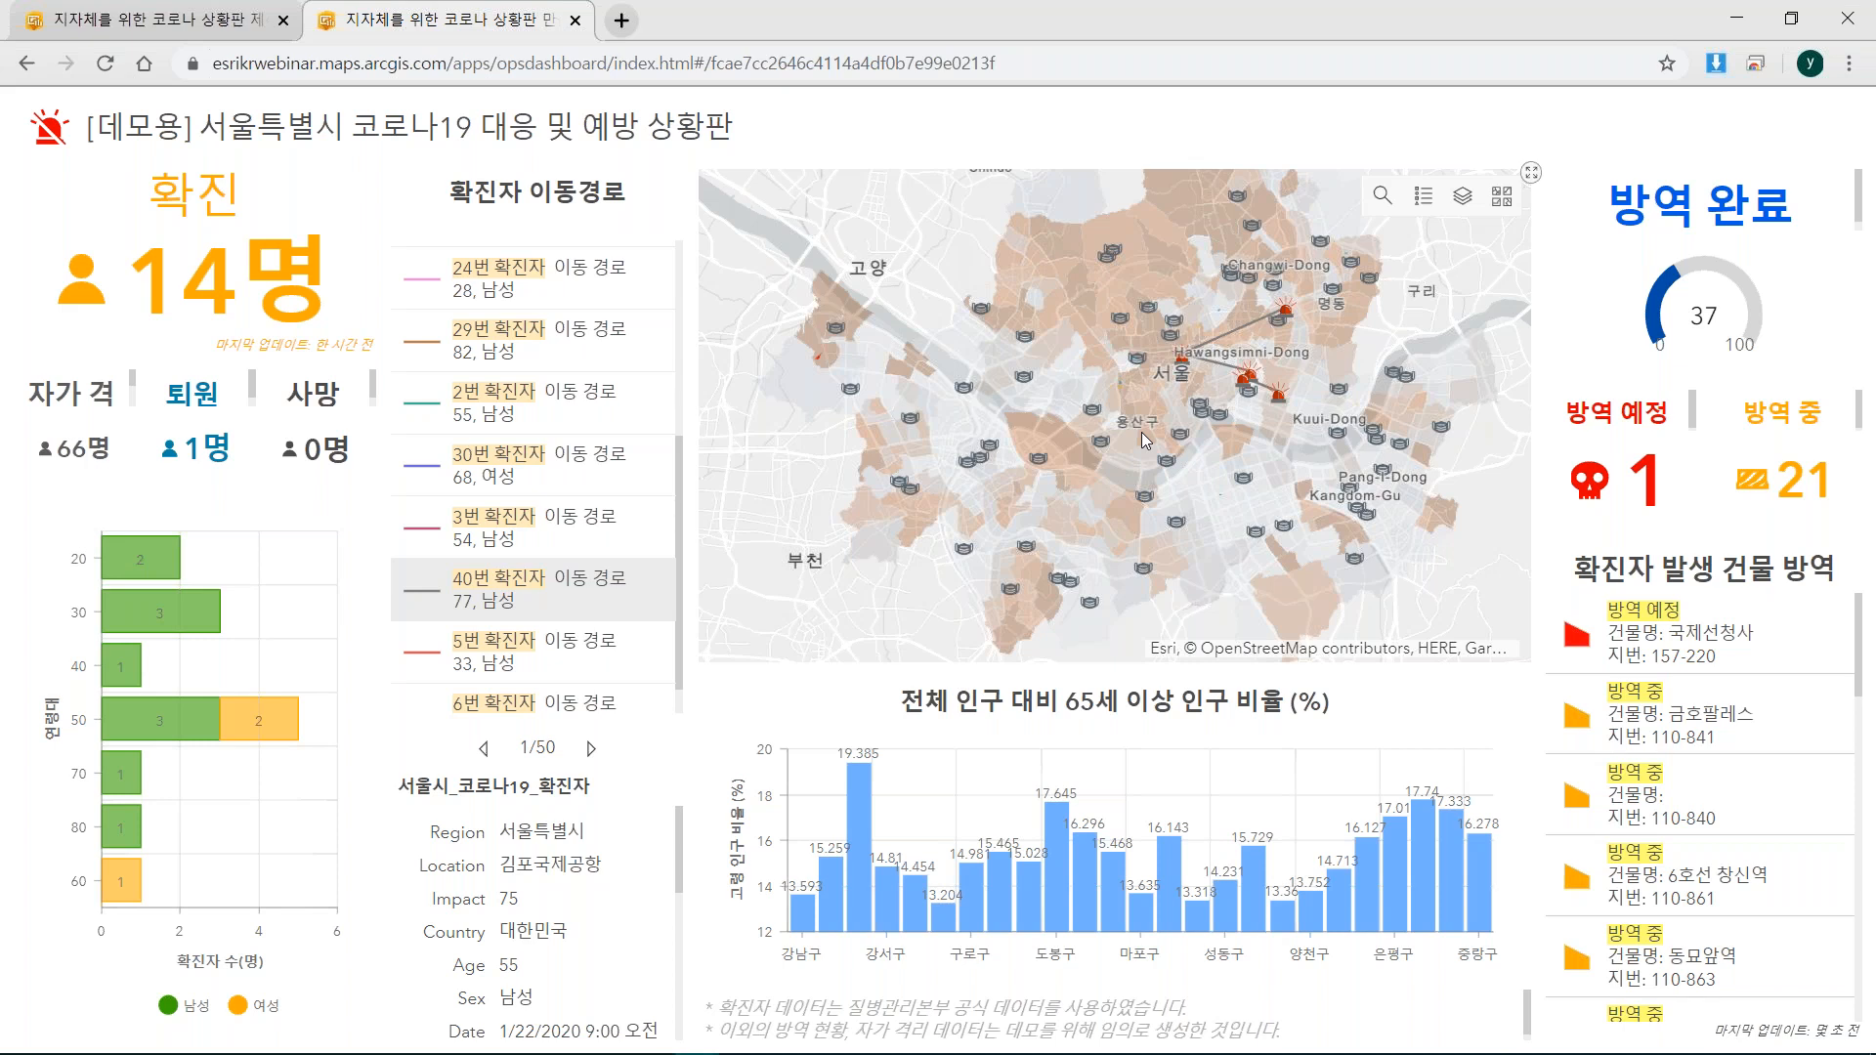
# Show case 40's route on the map, inspect the 서울시_동별_인구 details of a district along it, and return to the city-wide view.
pyautogui.click(581, 602)
pyautogui.click(581, 602)
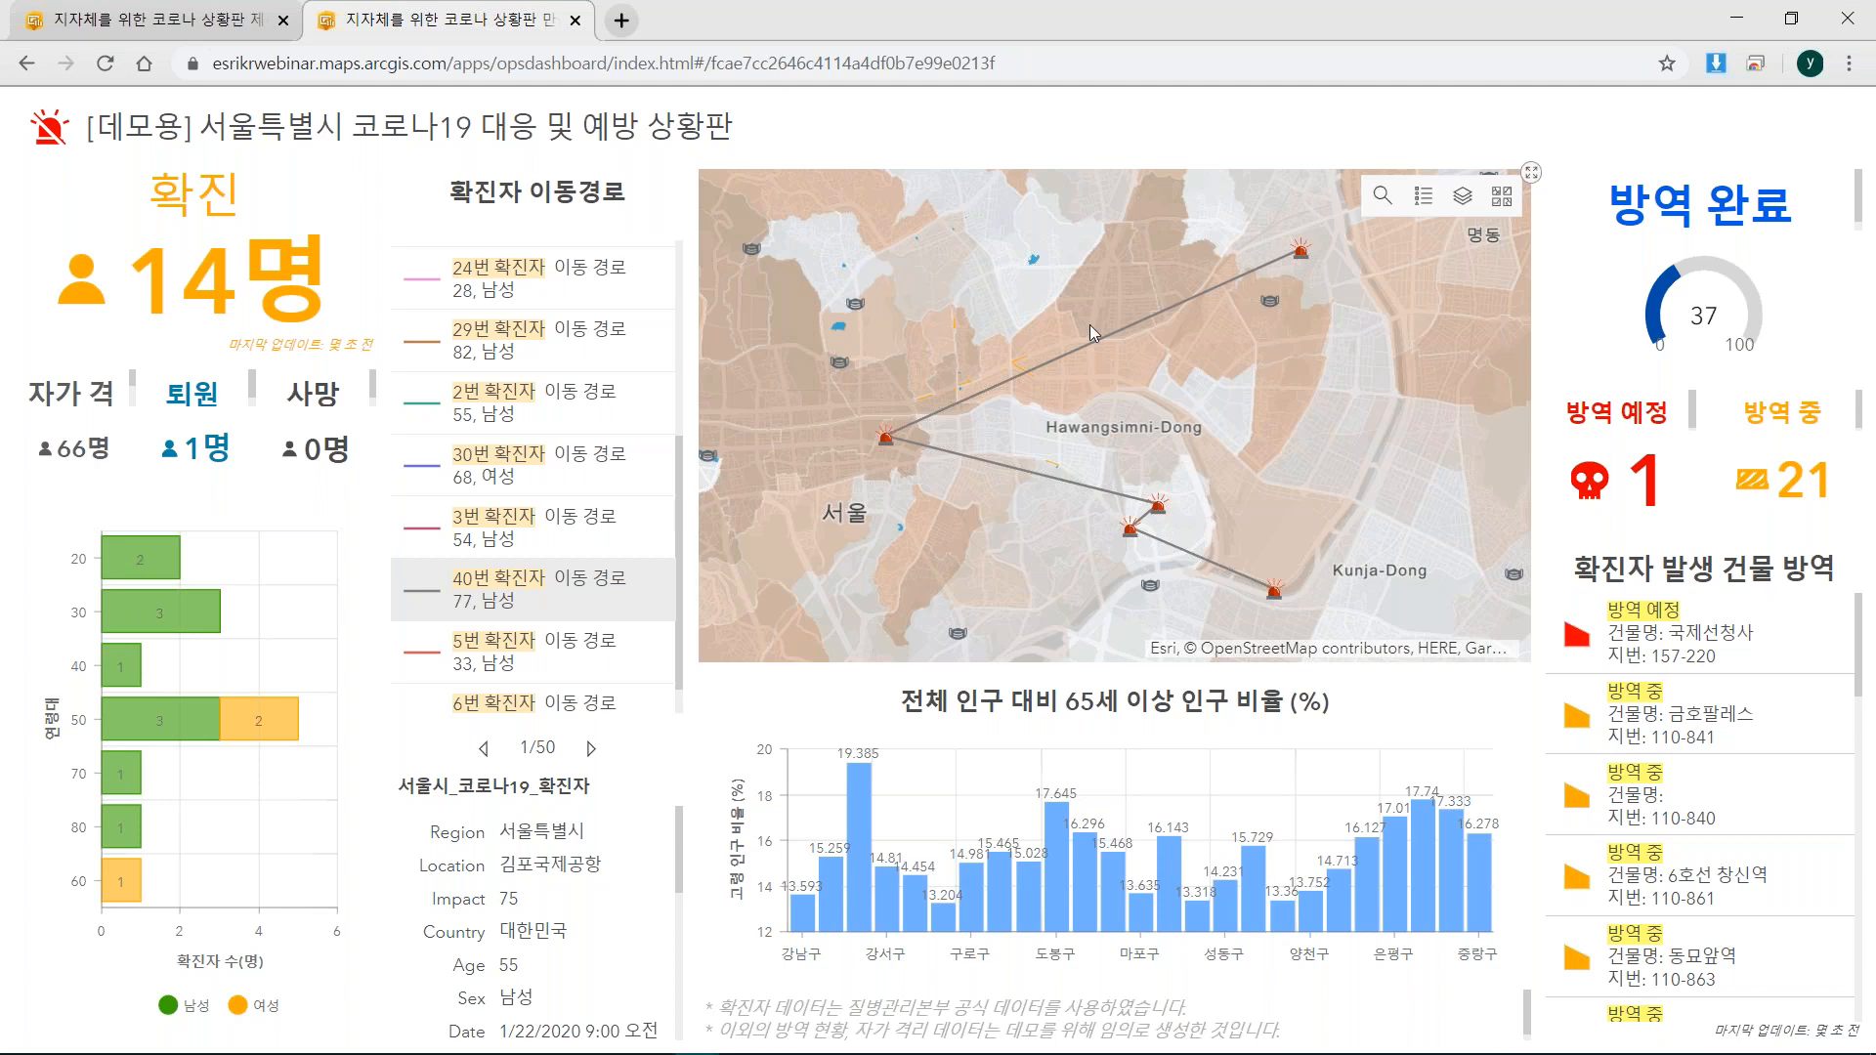
pyautogui.click(888, 453)
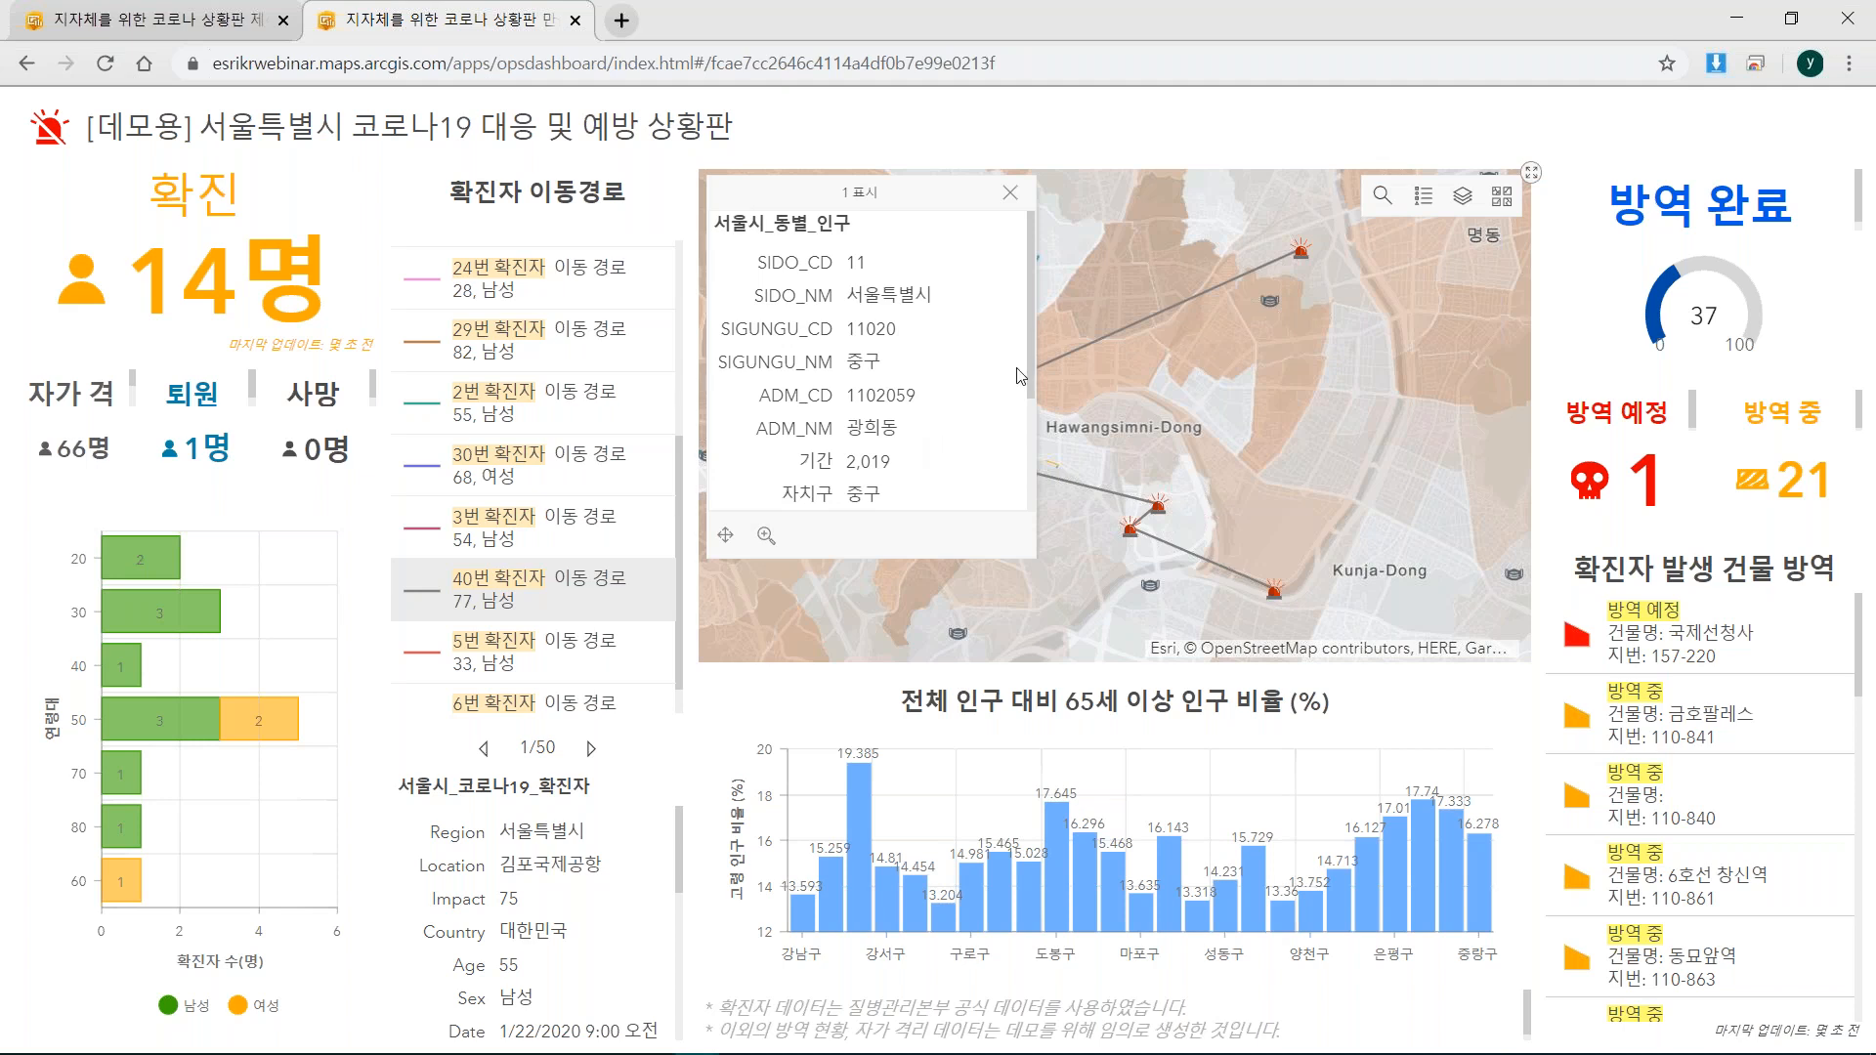
pyautogui.click(1011, 198)
pyautogui.scroll(-2, 1036, 346)
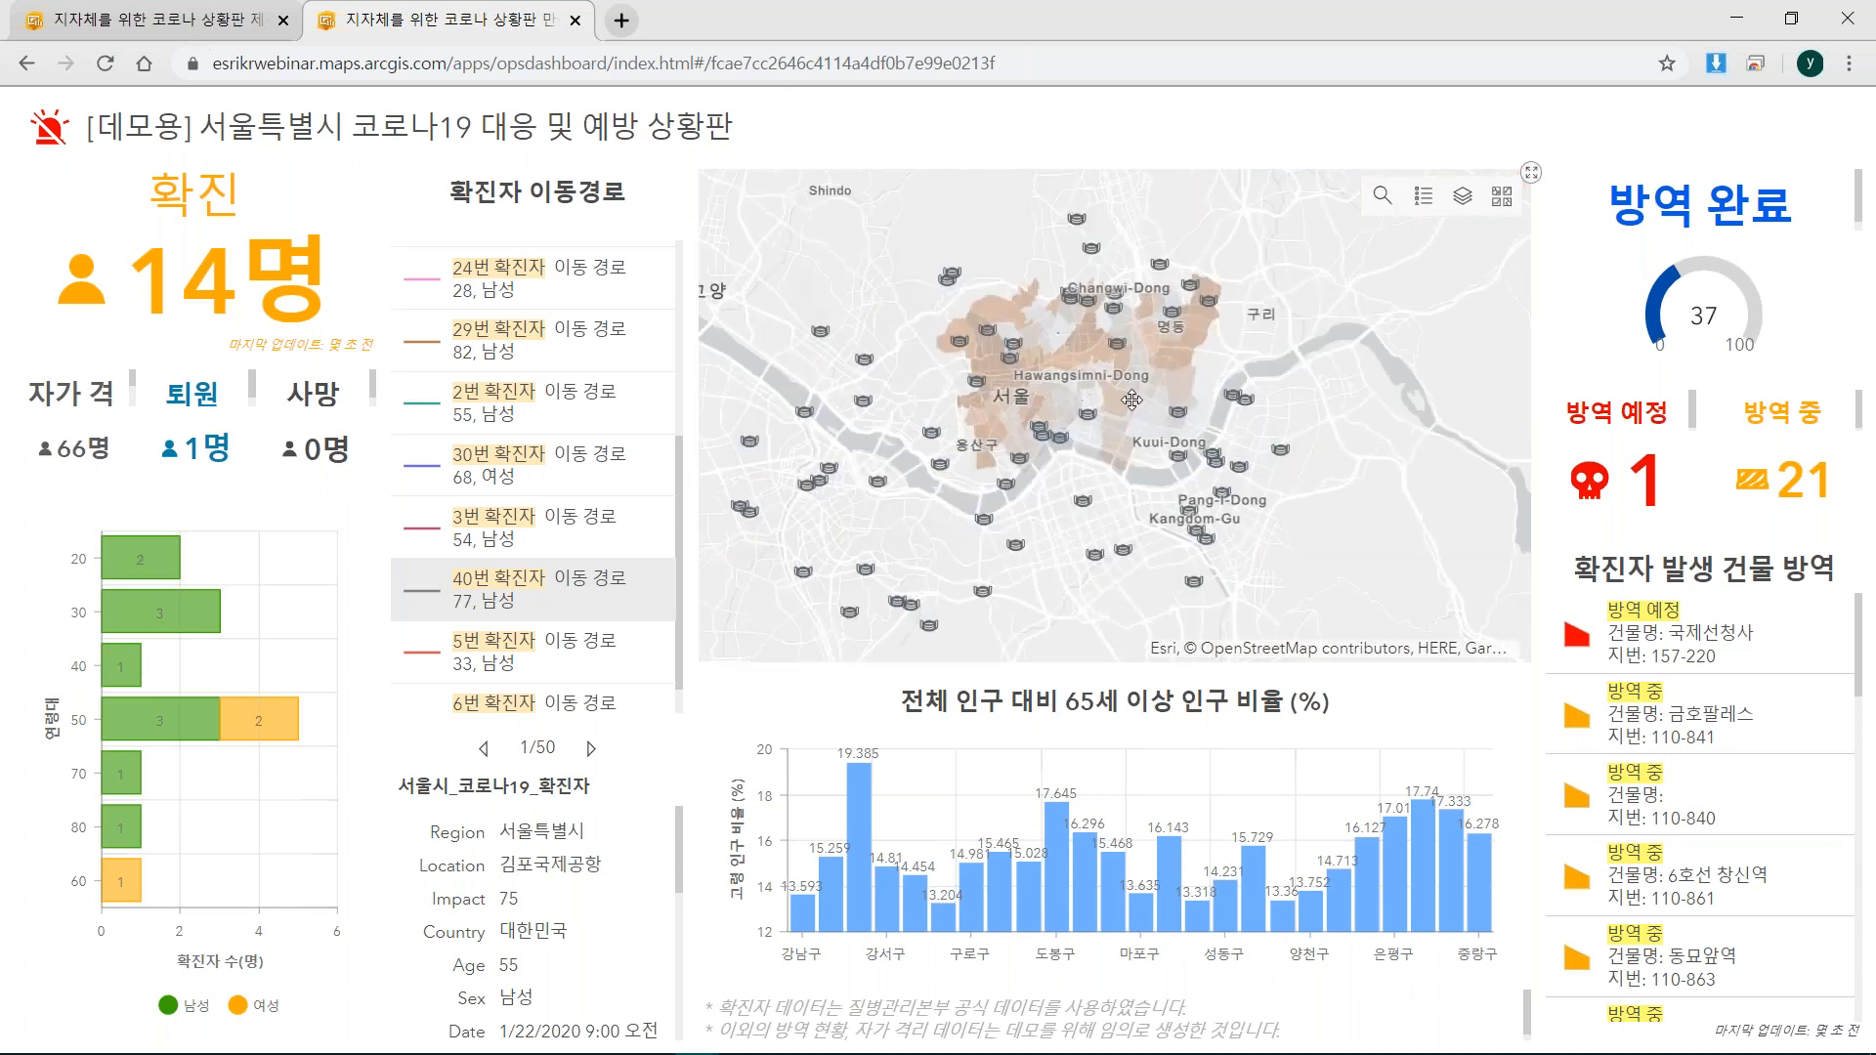
pyautogui.moveTo(1131, 400); pyautogui.dragTo(1214, 407)
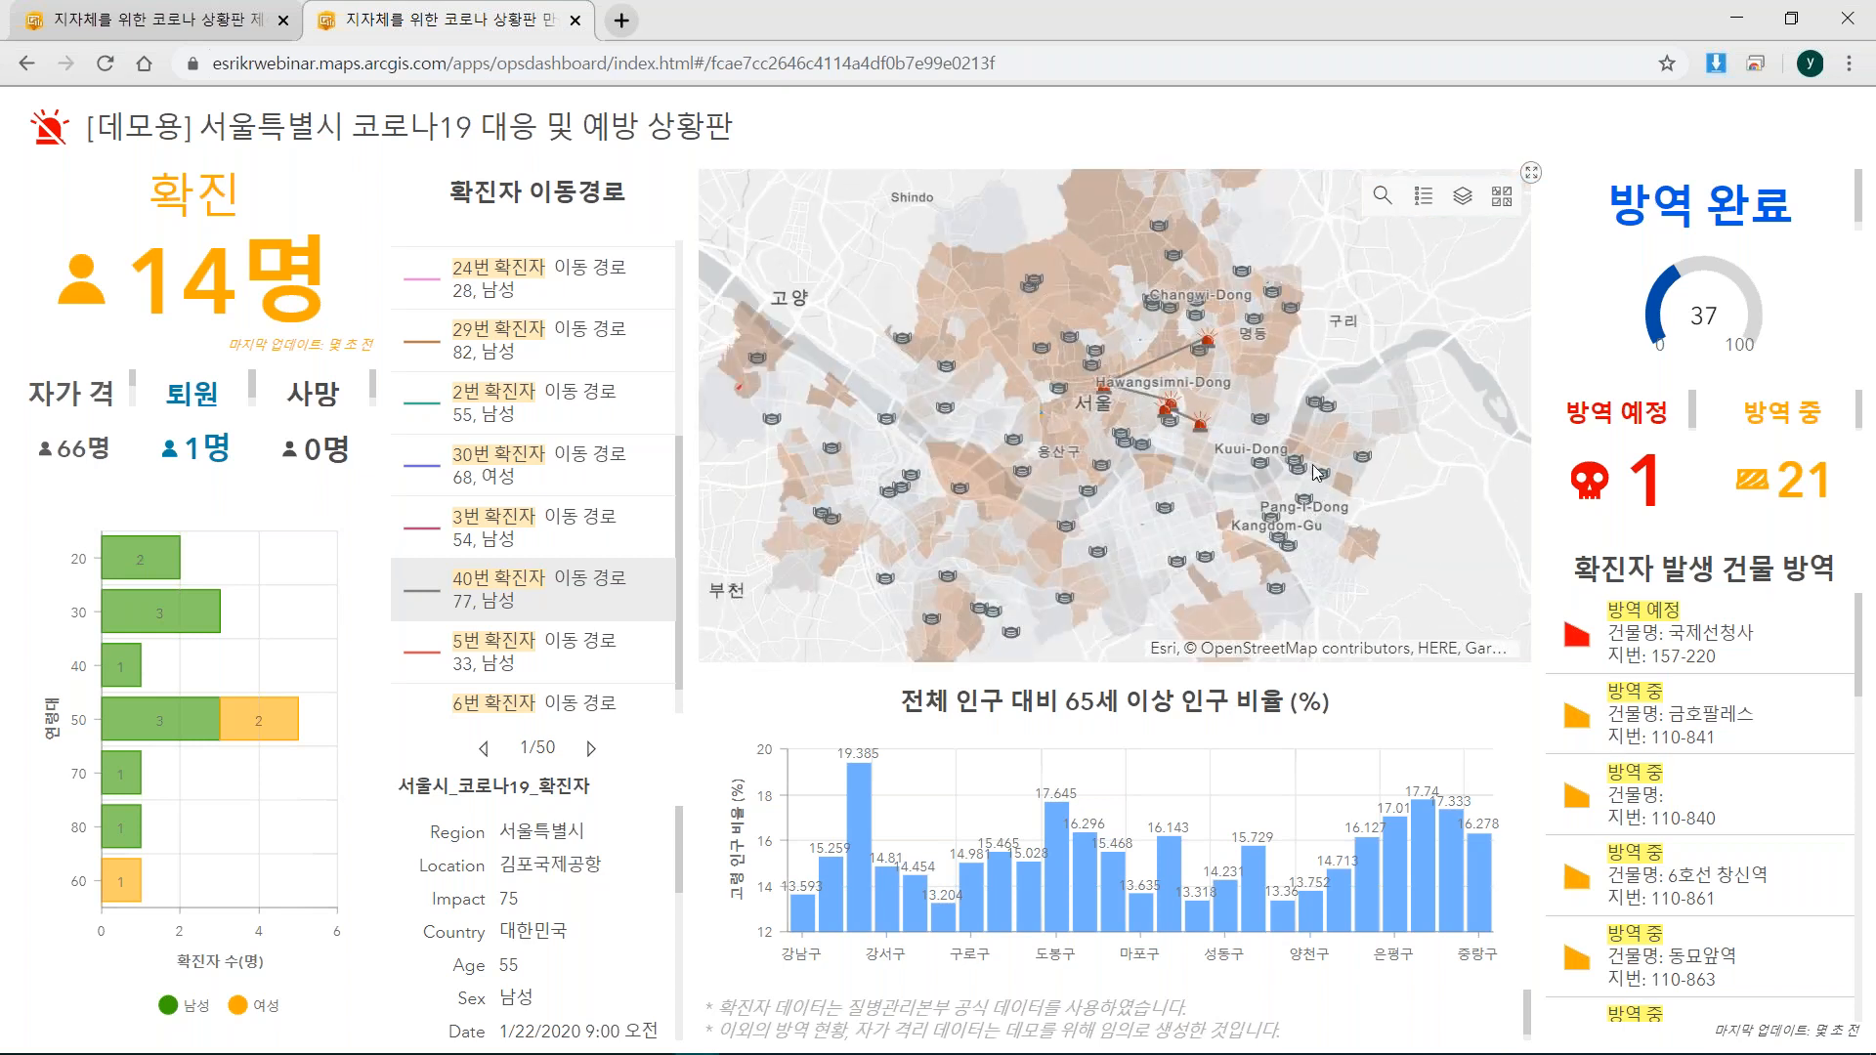